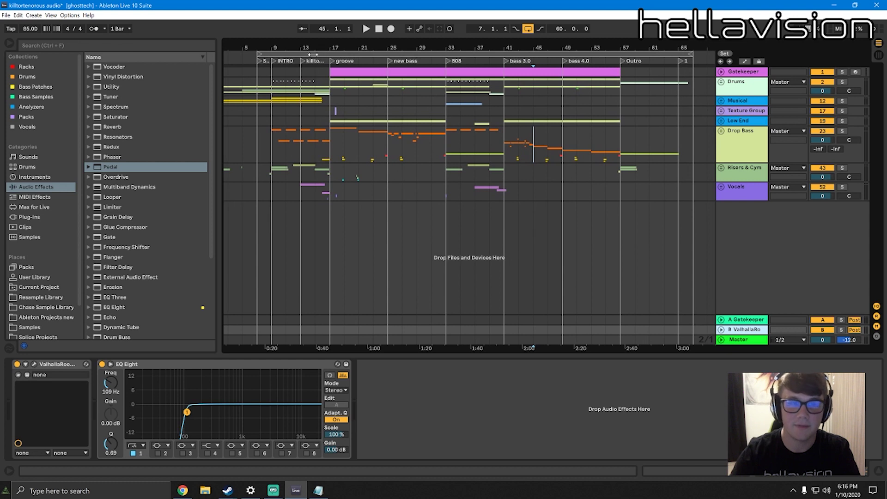
Place the insert marker at the Start locator, position 7.1.1, on the Drums group
mouse_move(257, 69)
mouse_down()
mouse_move(619, 187)
mouse_move(693, 198)
mouse_move(327, 113)
mouse_move(260, 73)
mouse_up()
click(259, 72)
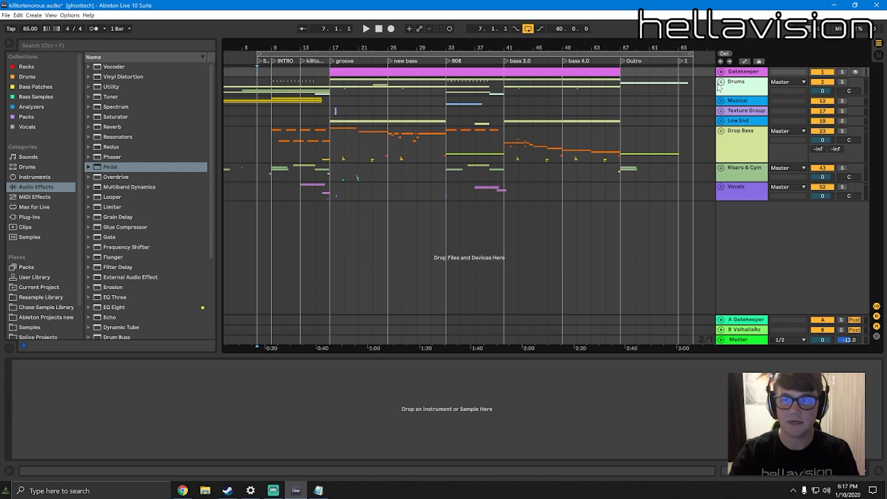
click(260, 85)
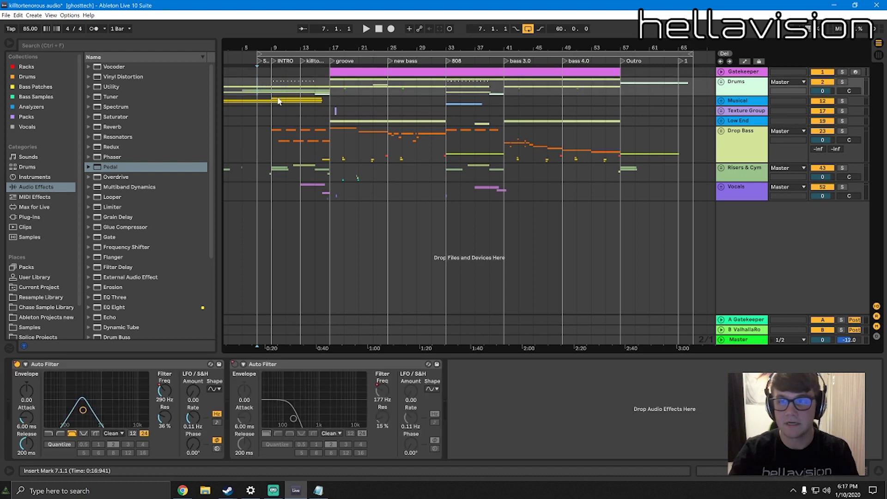
Expand the Drums group and examine the clips of its Audio track, leaving that track folded
click(721, 82)
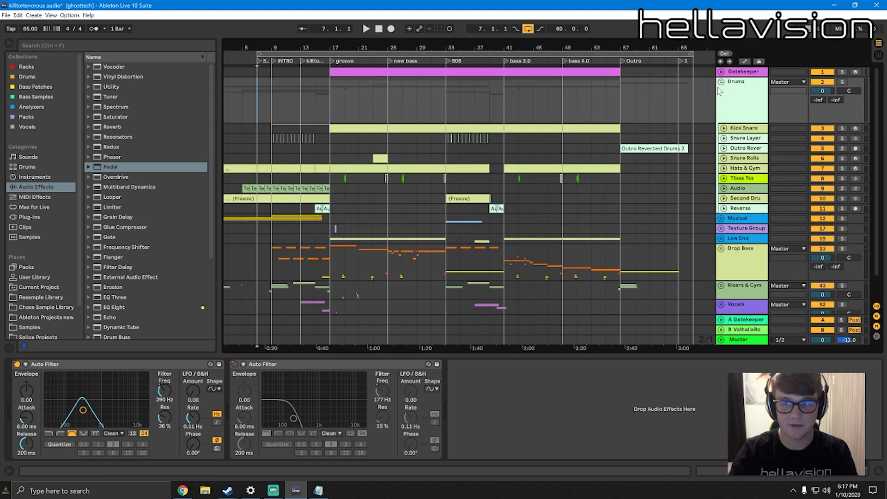
scroll(695, 92, down, 2)
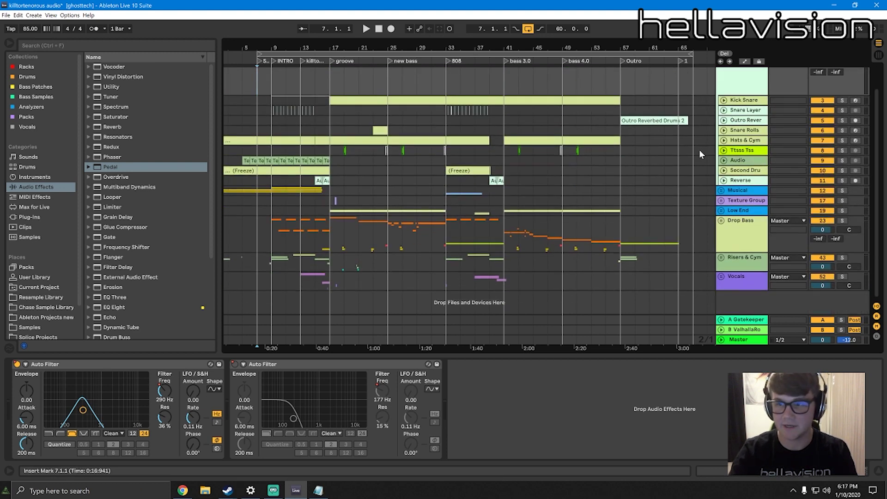
click(723, 161)
click(741, 167)
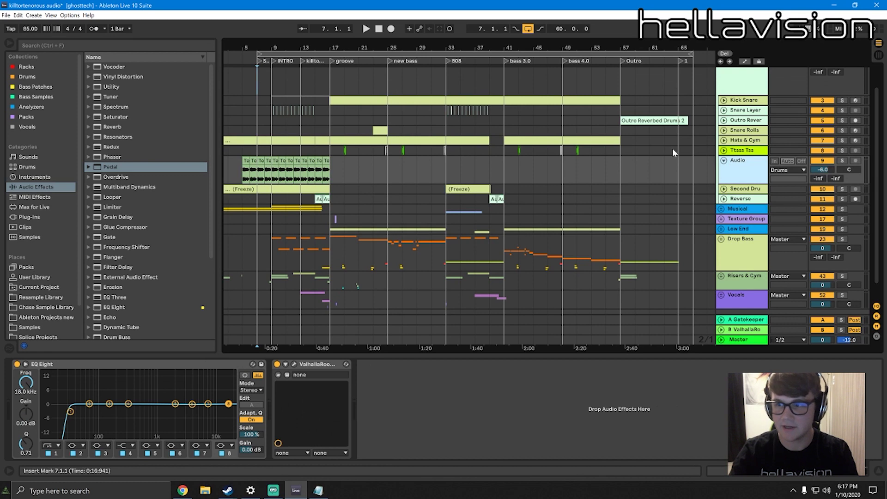
click(248, 121)
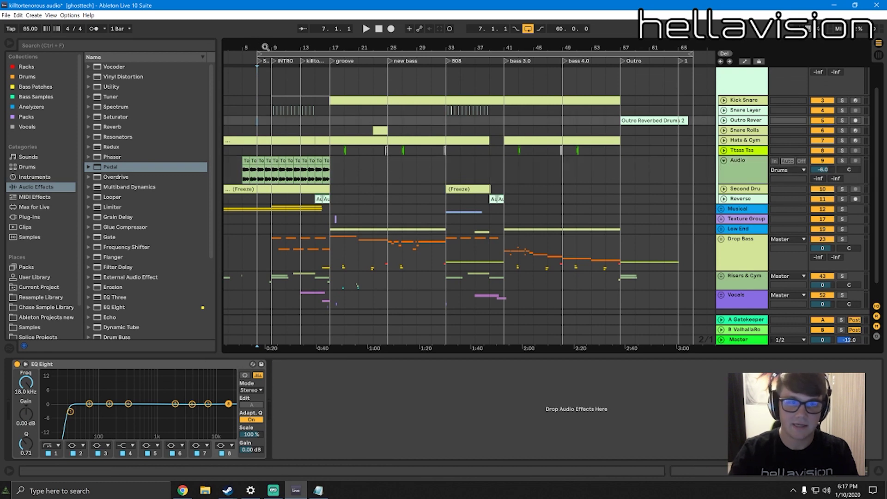
drag(682, 50, 682, 40)
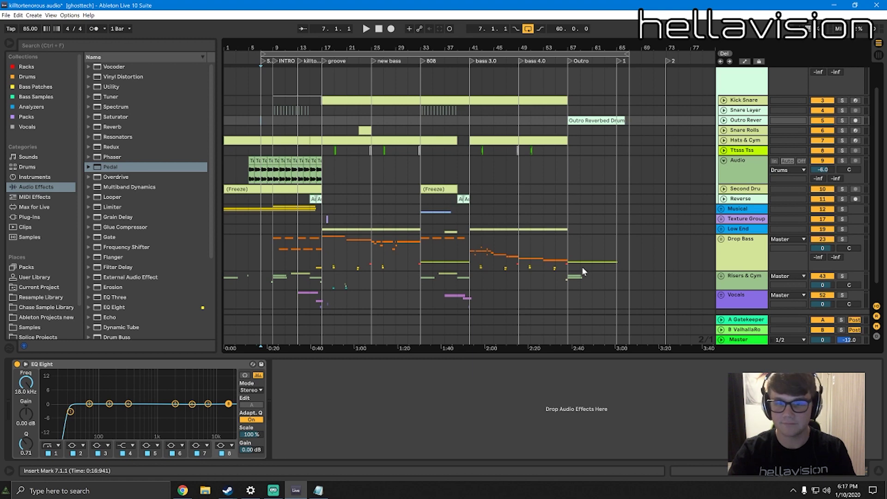
scroll(417, 224, down, 2)
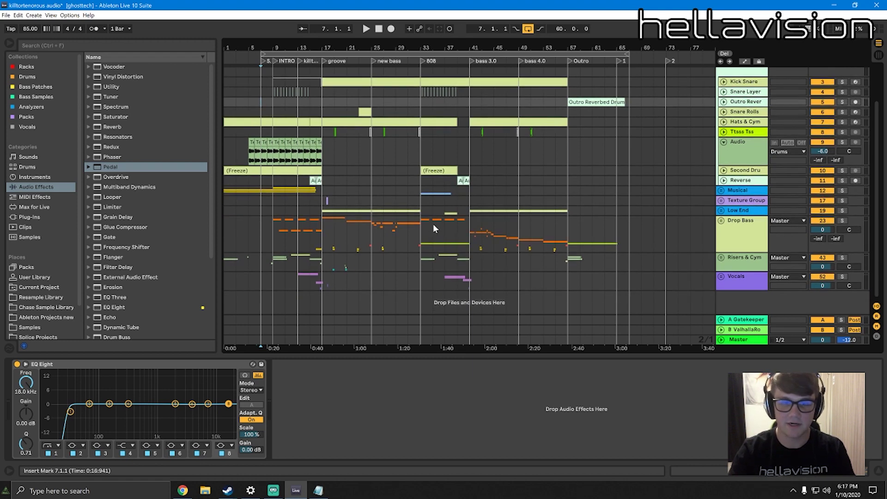
scroll(468, 211, up, 3)
click(724, 185)
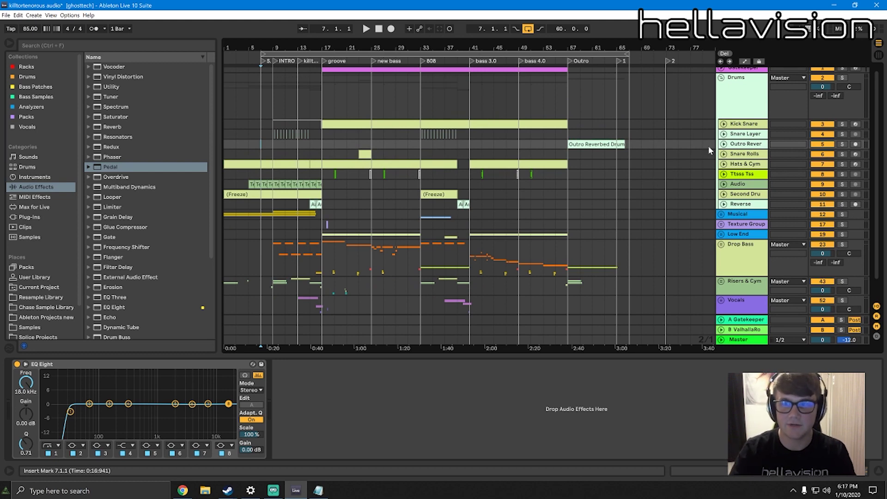
Unfold the Snare Layer track to examine its hits across the arrangement, and fold it again
click(724, 144)
click(724, 143)
click(723, 134)
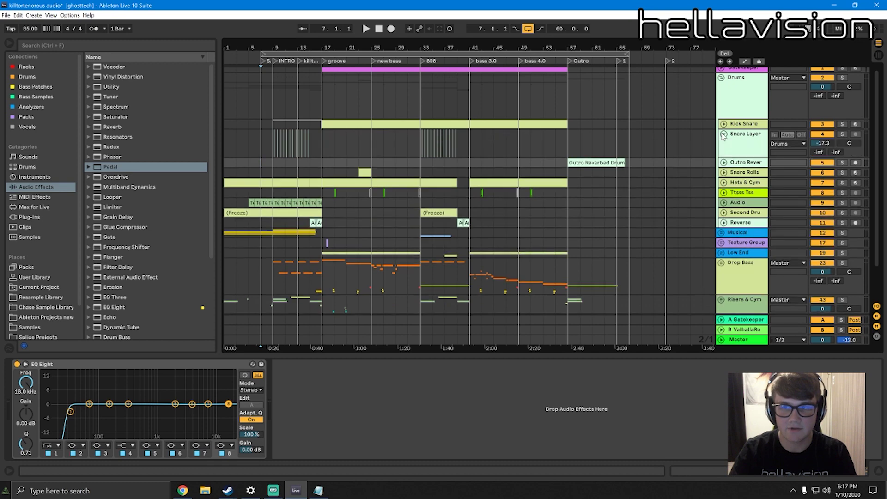
drag(278, 48, 323, 44)
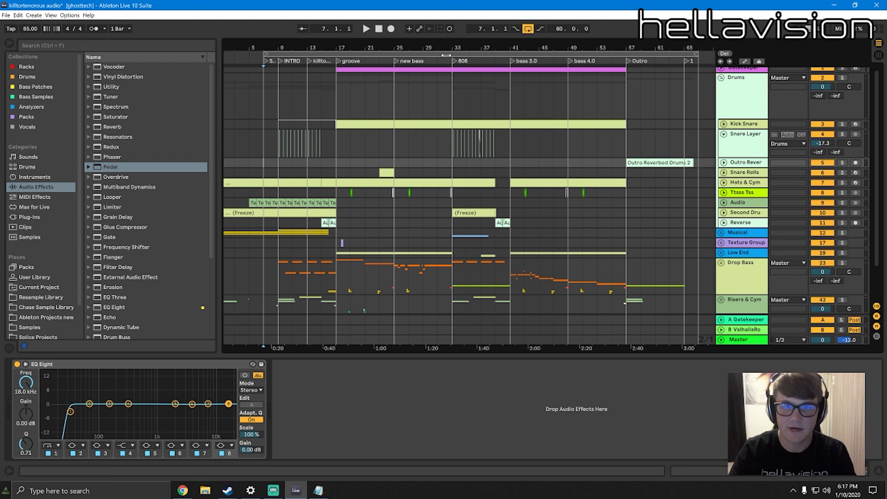
click(725, 134)
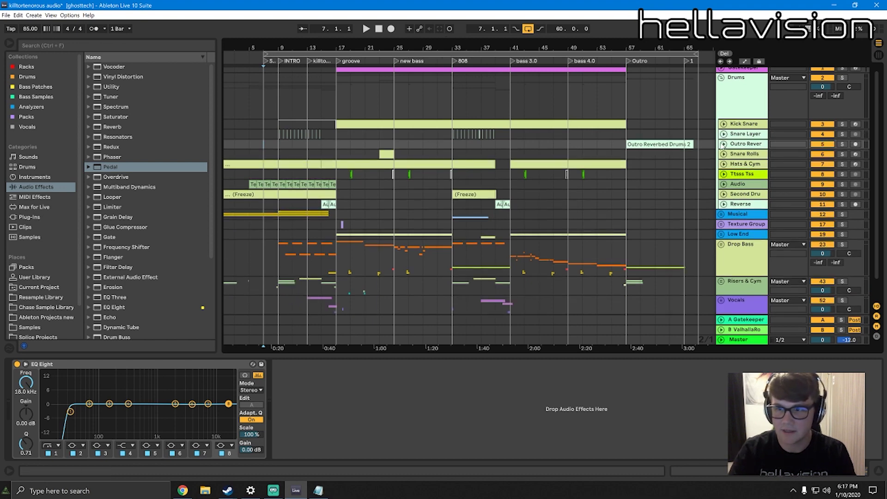
Look over the remaining drum tracks across the song sections and collapse the Drums group
scroll(484, 143, down, 2)
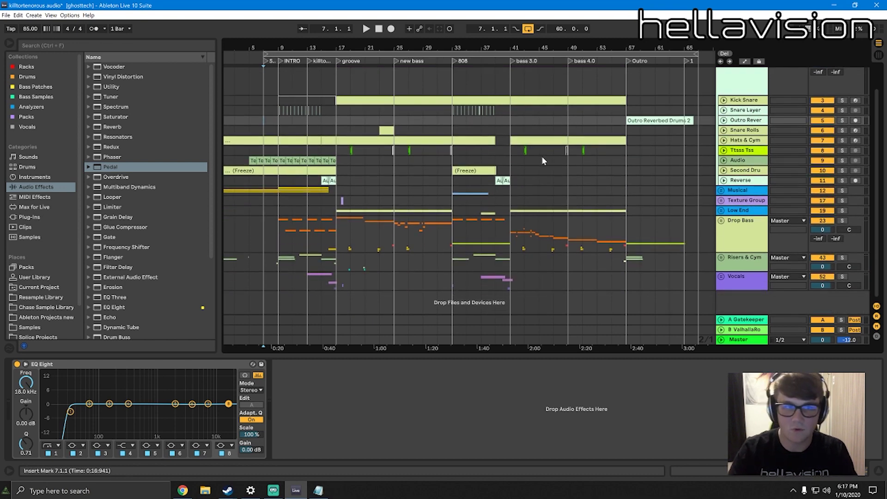
scroll(545, 160, up, 2)
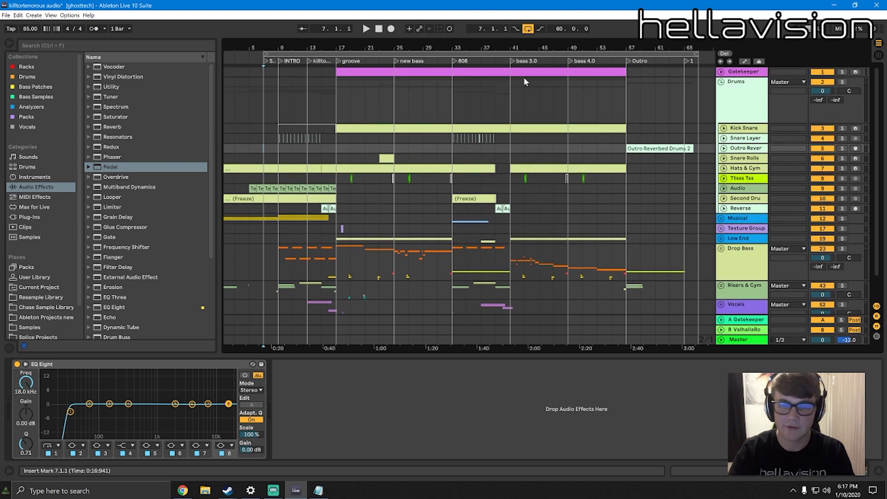
mouse_move(272, 48)
mouse_down()
mouse_move(269, 94)
mouse_move(268, 55)
mouse_up()
scroll(460, 178, down, 2)
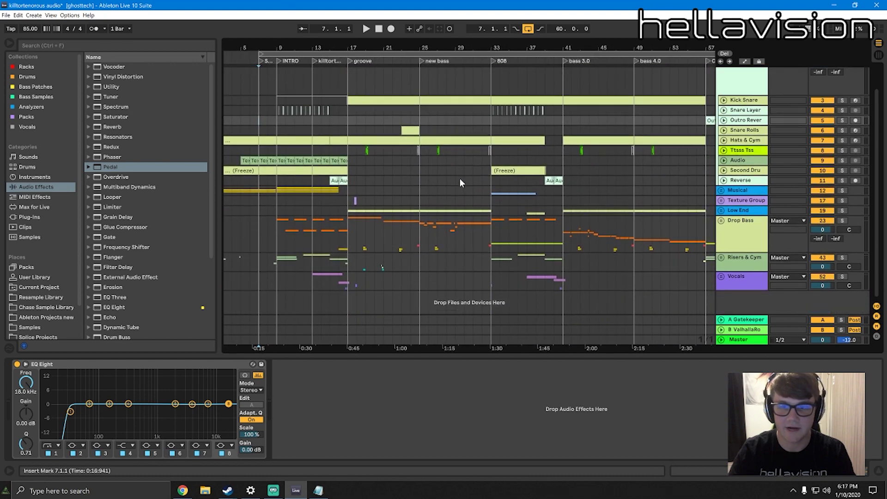
scroll(609, 214, up, 2)
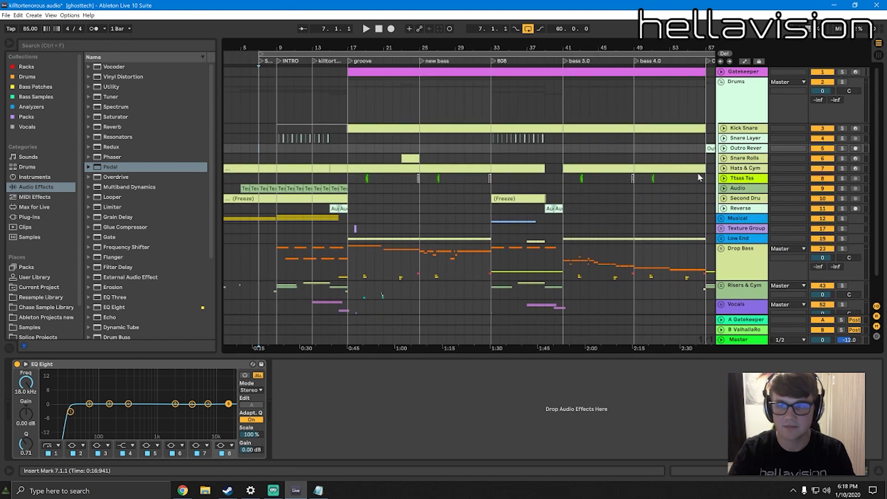
click(721, 82)
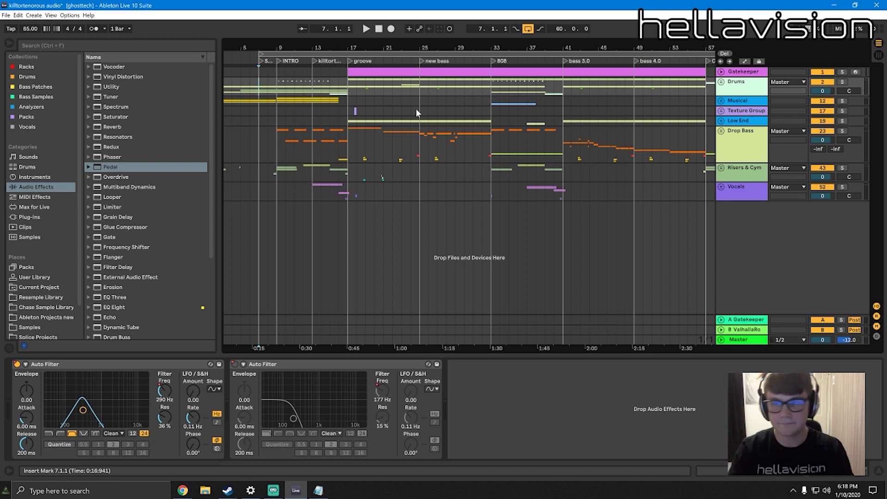
Play the arrangement from bar 7 with the Drums group expanded and its Hats & Cym track unfolded
key(space)
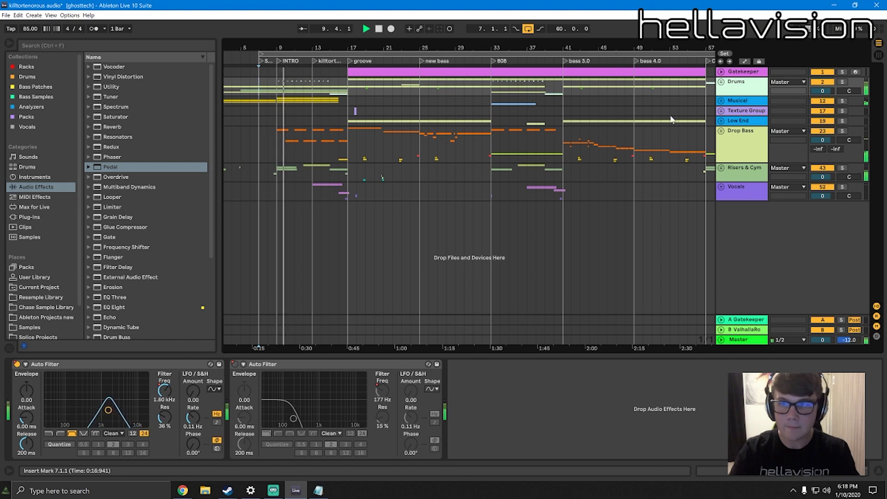
click(721, 82)
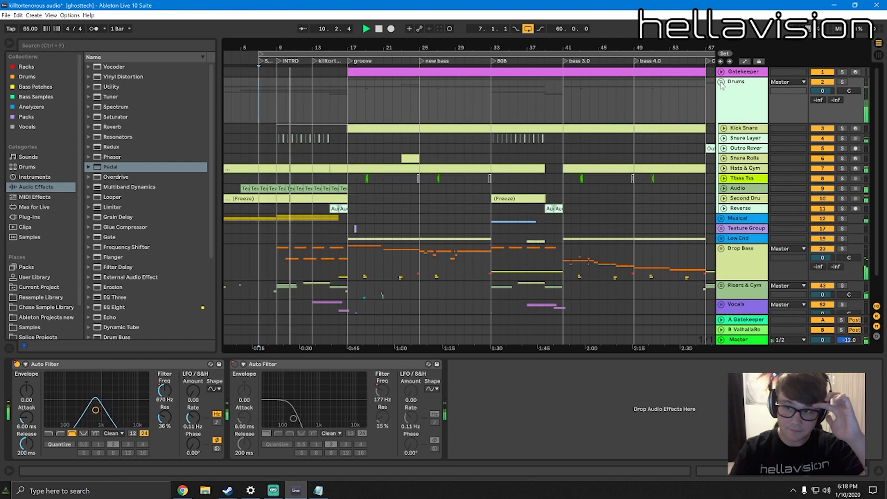
scroll(654, 157, down, 2)
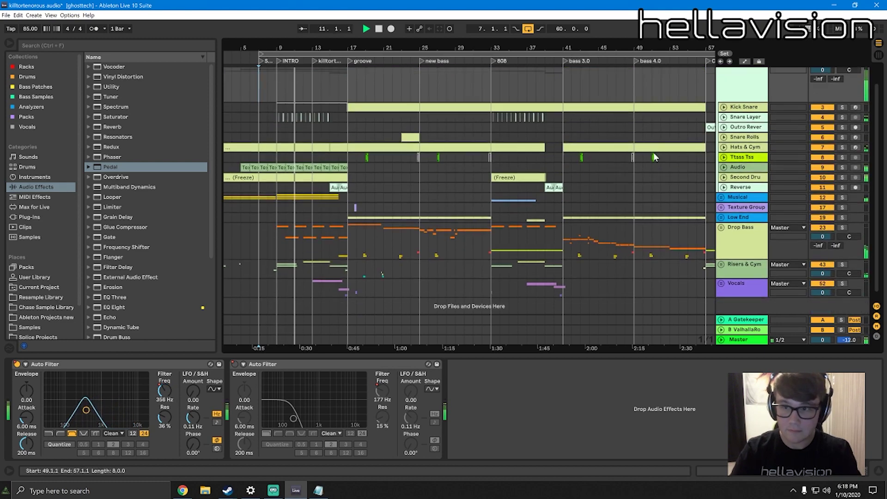
click(724, 147)
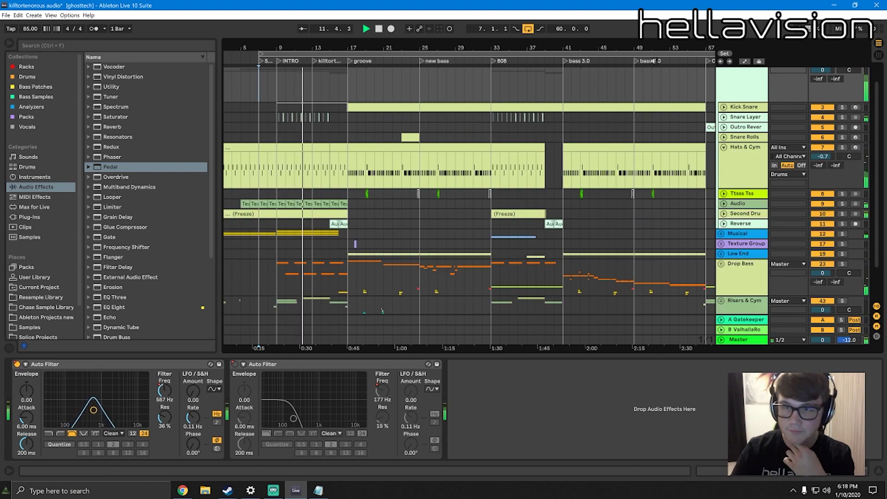
Examine the Hats & Cym clip's MIDI notes and its Drum Rack while the groove section plays
key(minus)
drag(551, 163, 214, 164)
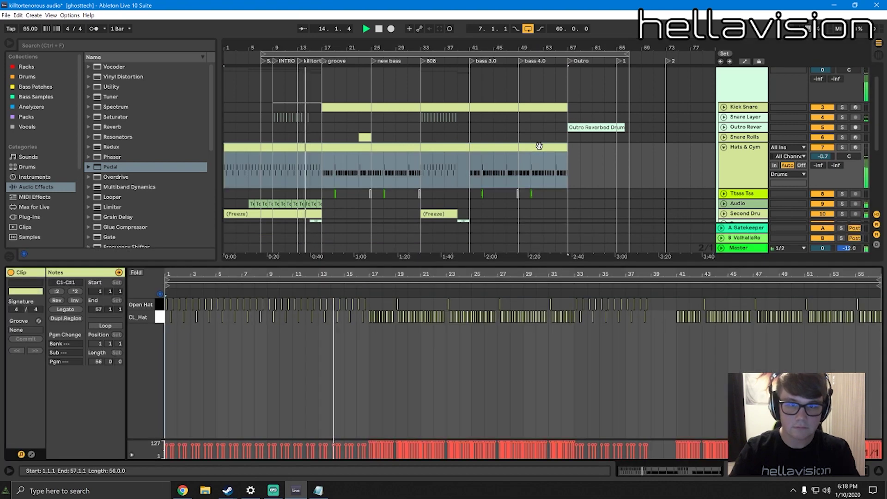
double_click(536, 146)
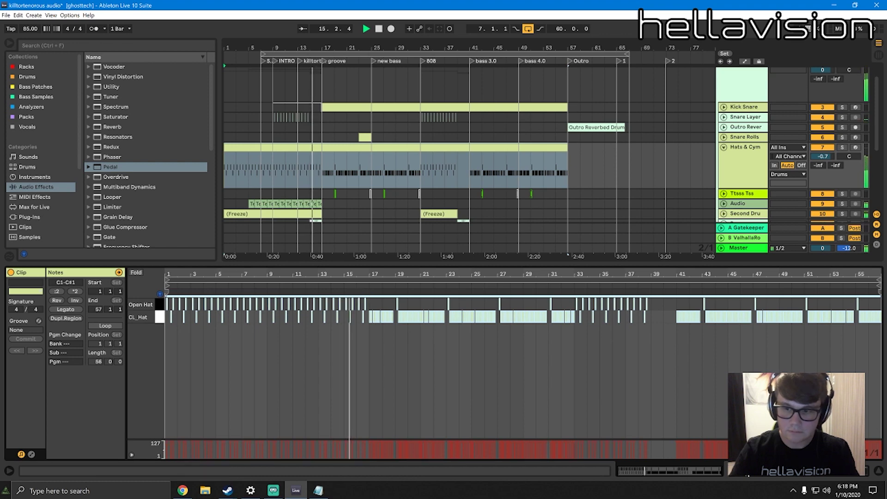
key(shift+Tab)
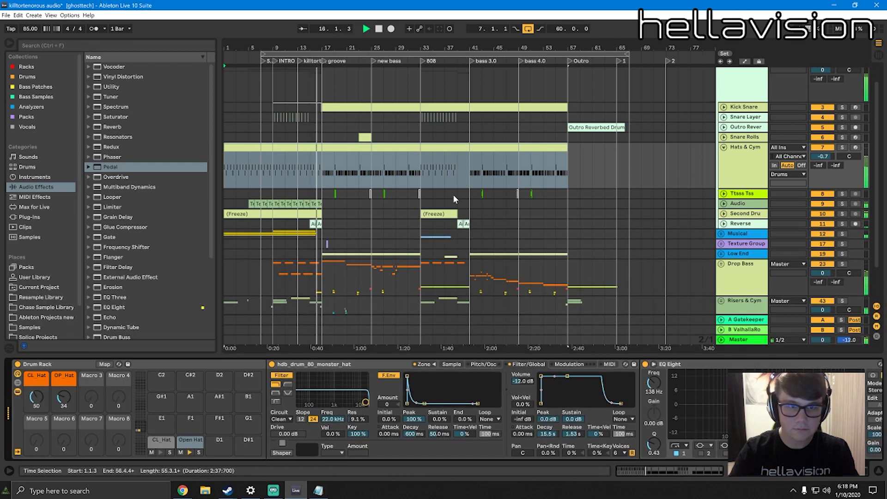
scroll(314, 47, up, 5)
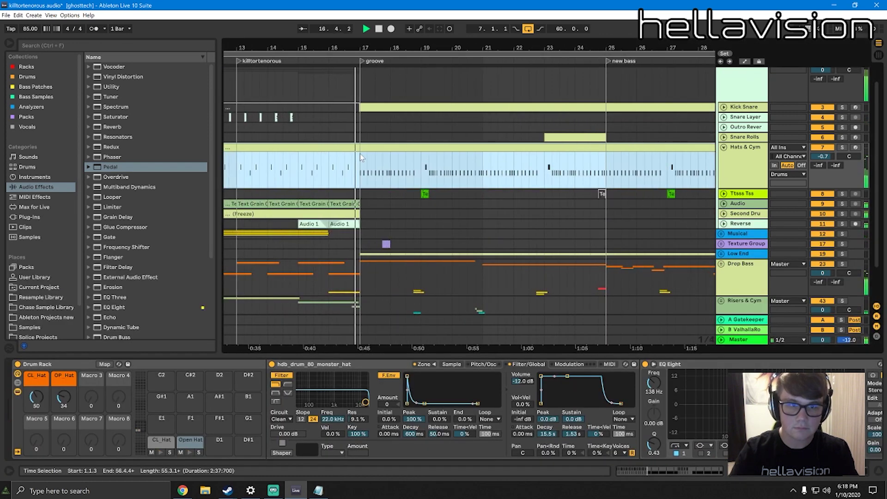
mouse_move(439, 47)
mouse_down()
mouse_move(440, 35)
mouse_move(437, 45)
mouse_up()
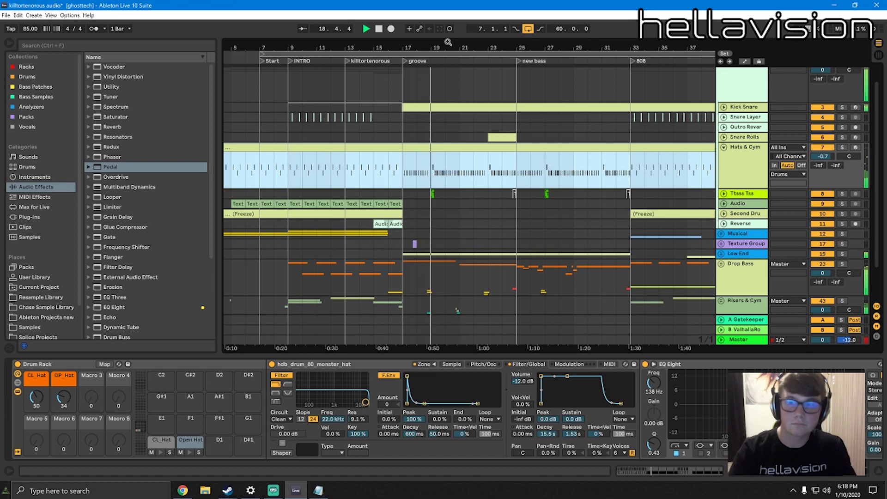
drag(447, 41, 347, 46)
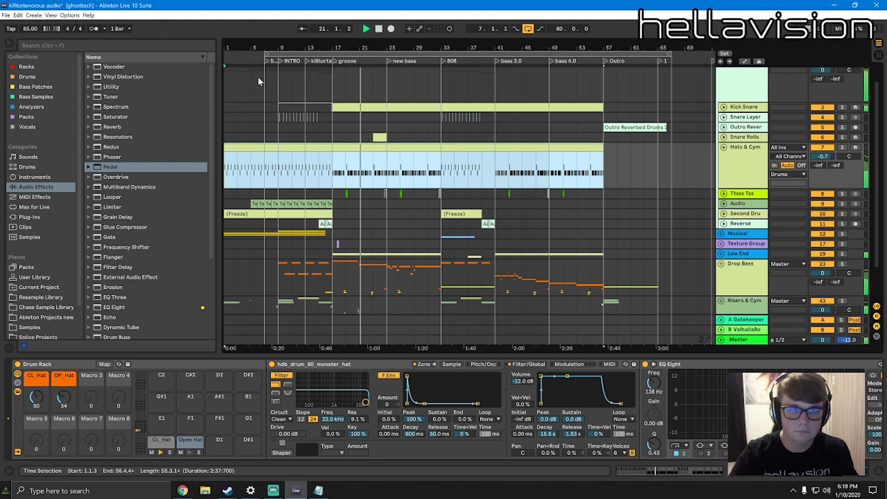
Delete all clip material before the Start locator at bar 7 and fold the Hats & Cym track
click(262, 307)
drag(262, 306, 227, 145)
click(277, 116)
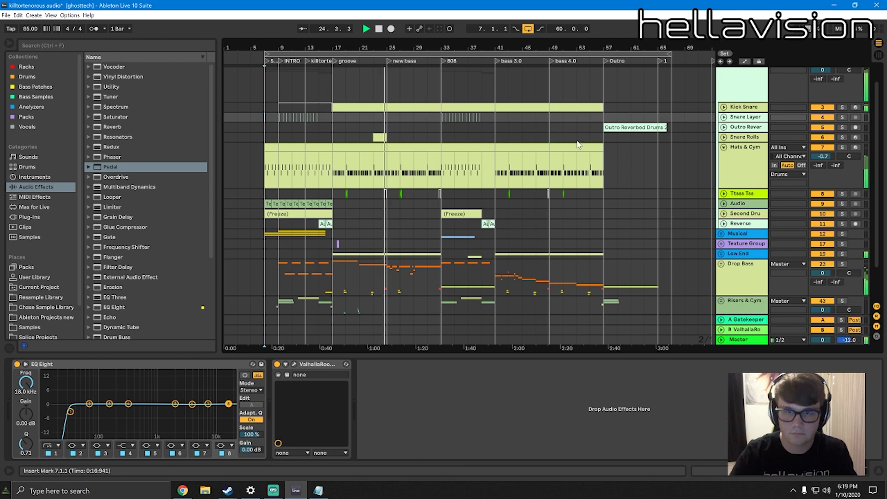
click(724, 147)
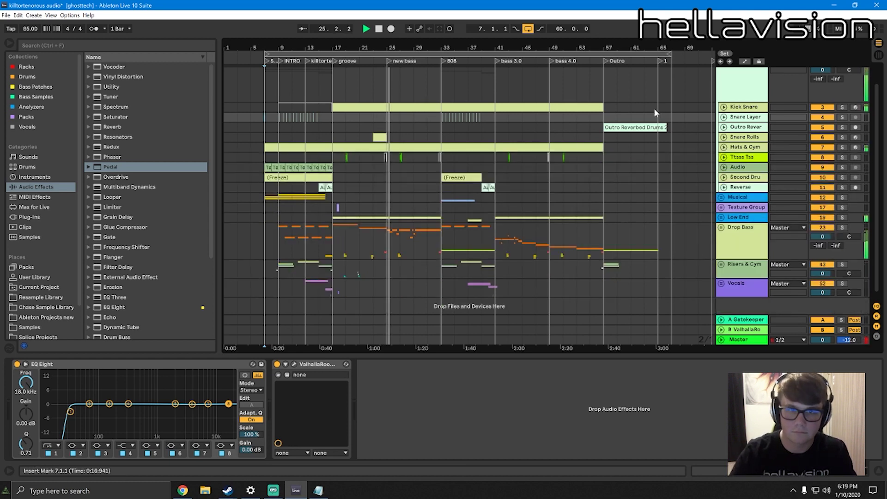
Insert a MIDI track below the Vocals group, name it Pink and colour it pink
scroll(648, 108, down, 1)
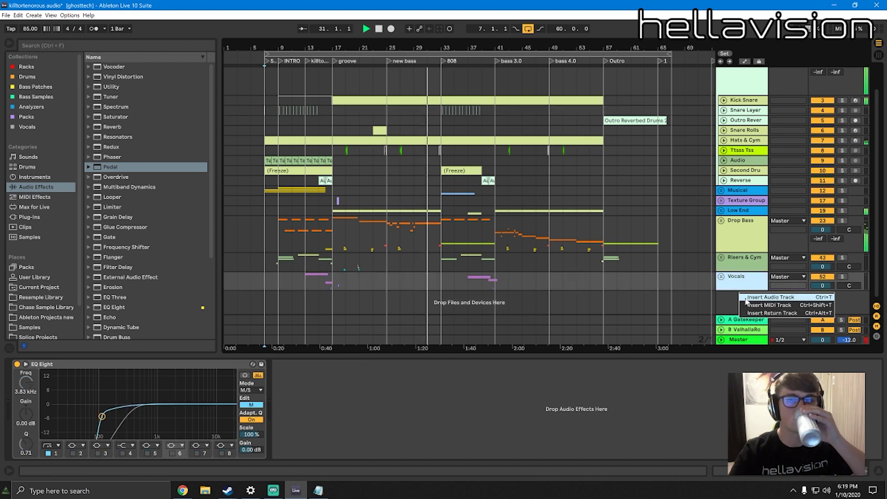
double_click(750, 301)
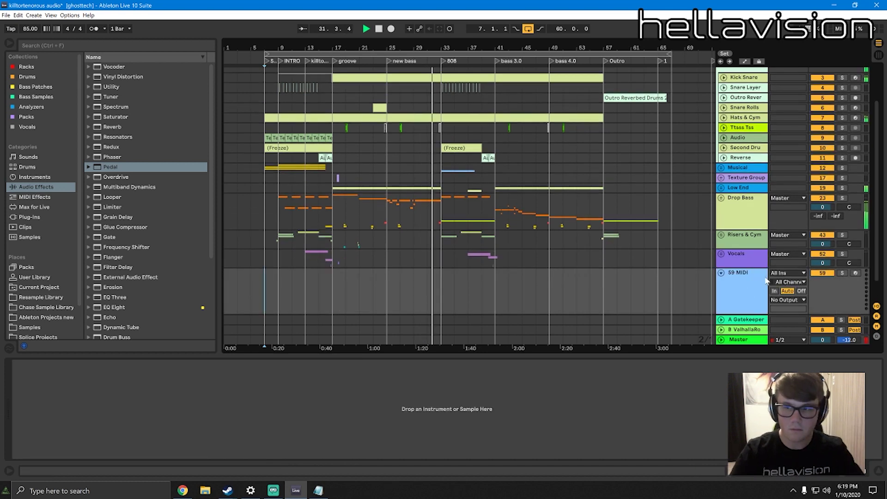
key(ctrl+r)
text(Pink)
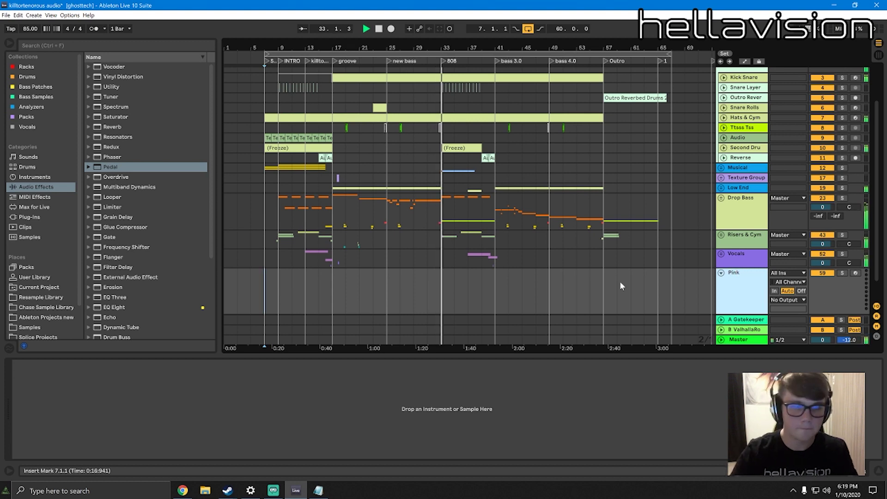
right_click(751, 280)
click(861, 238)
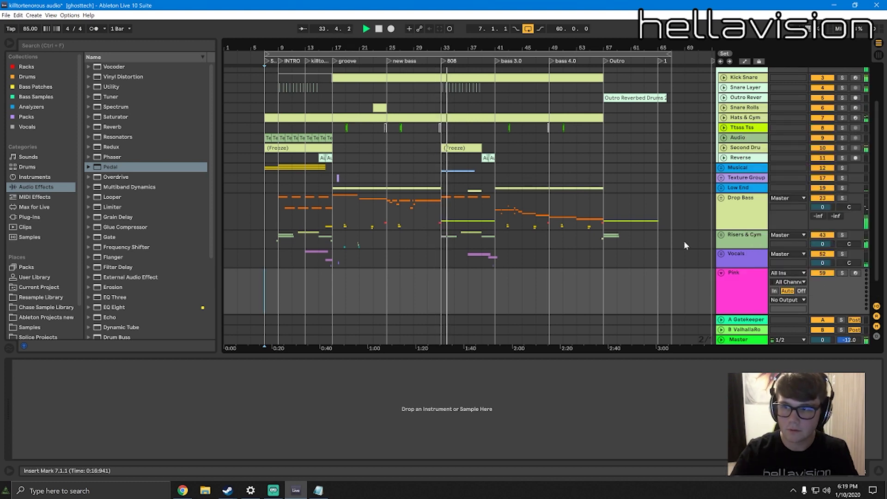
List the installed VST plug-ins in the browser
click(35, 215)
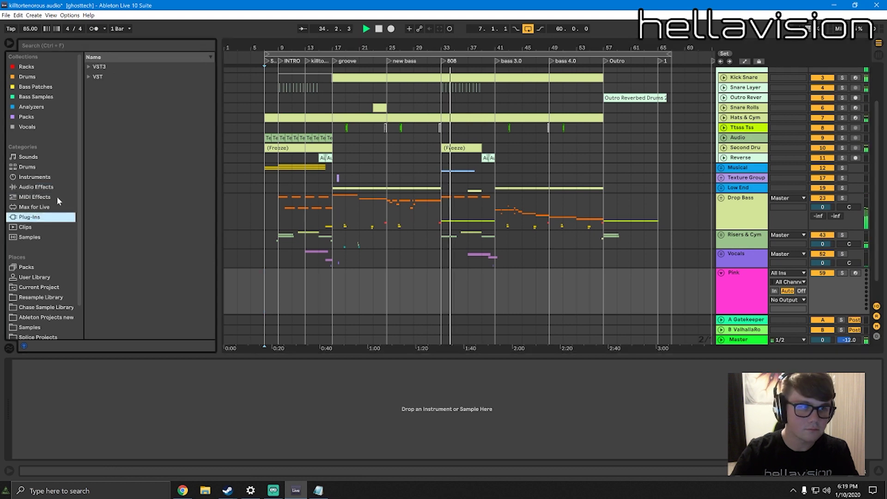
click(89, 67)
click(95, 77)
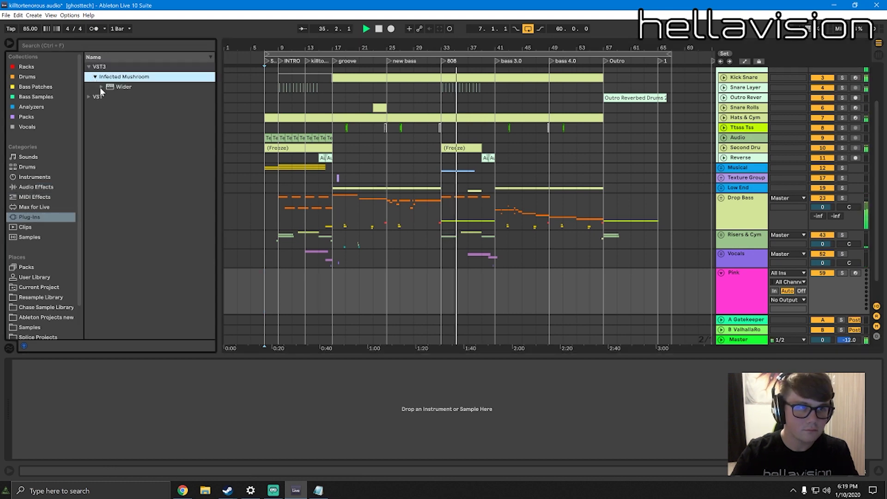
click(92, 96)
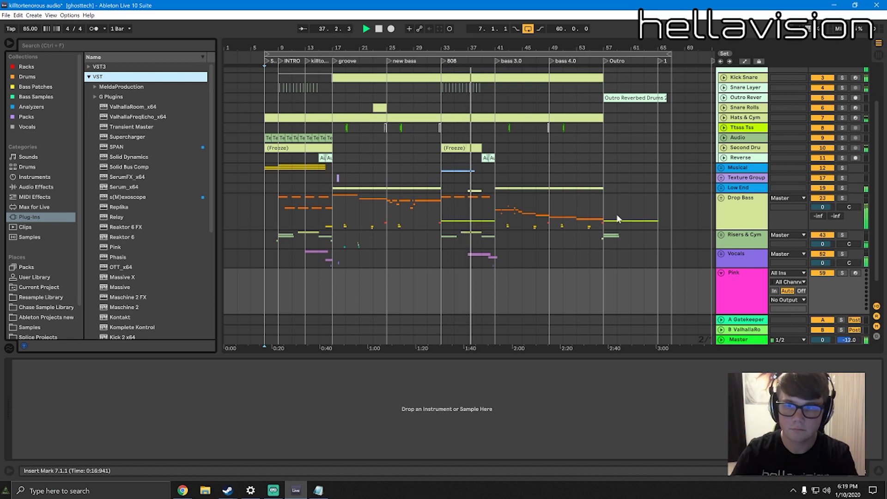
Listen to the arrangement through the bass 3.0 and bass 4.0 sections into the Outro, then stop playback
scroll(678, 159, up, 3)
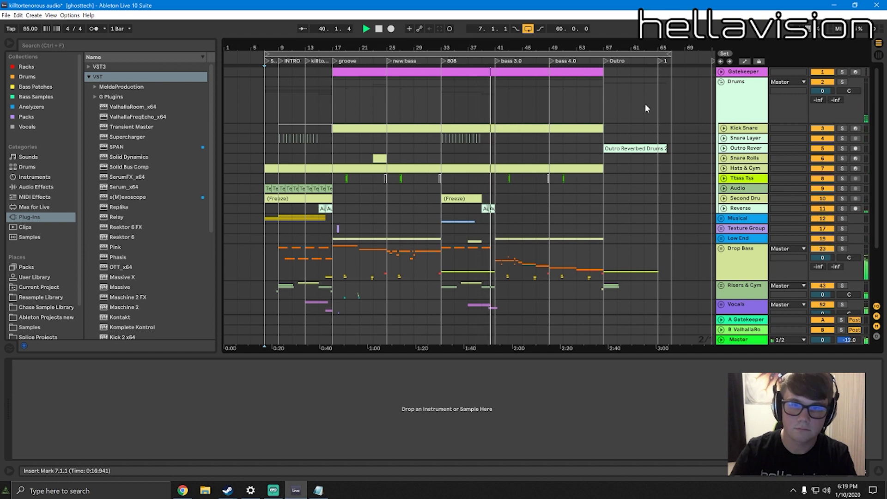
scroll(644, 103, down, 1)
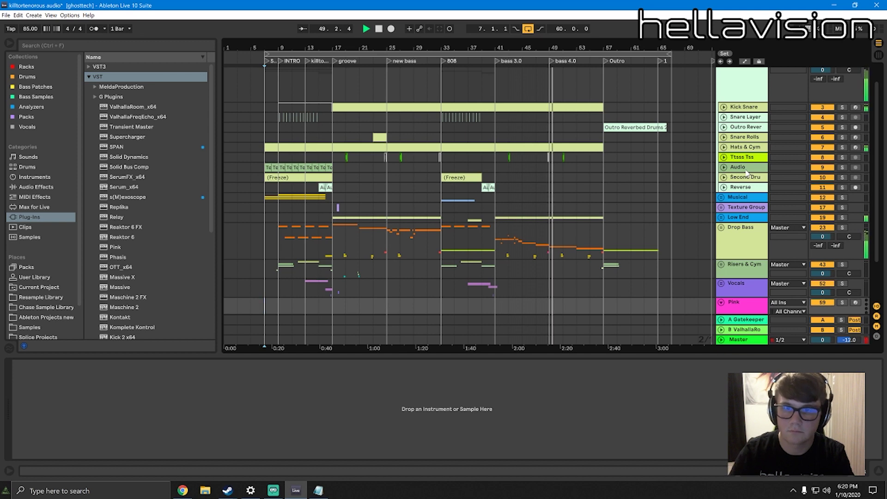
scroll(702, 159, up, 1)
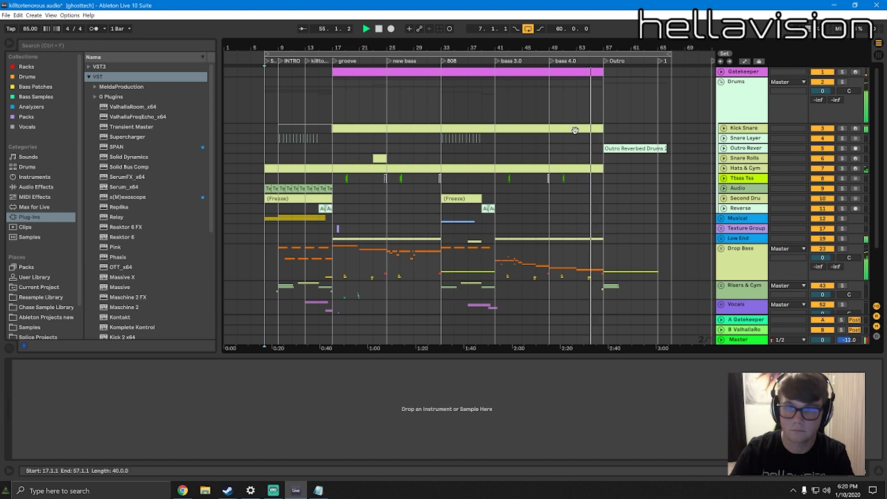
scroll(581, 126, down, 2)
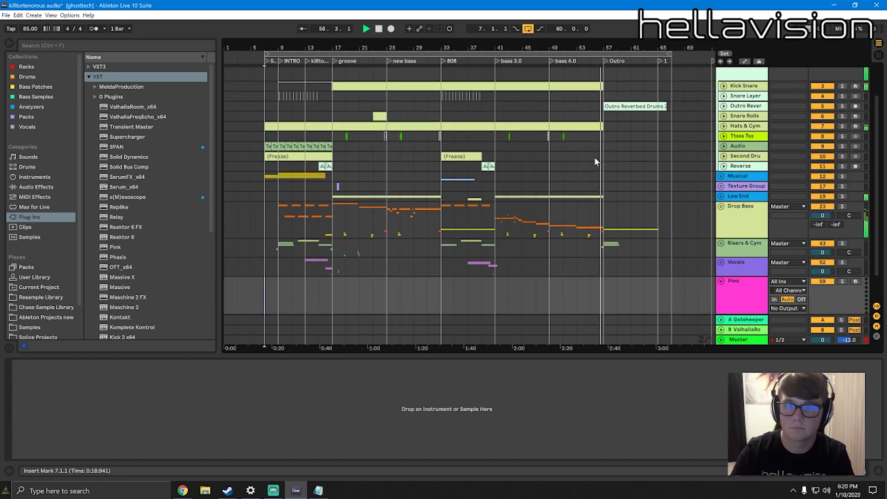
scroll(597, 159, up, 2)
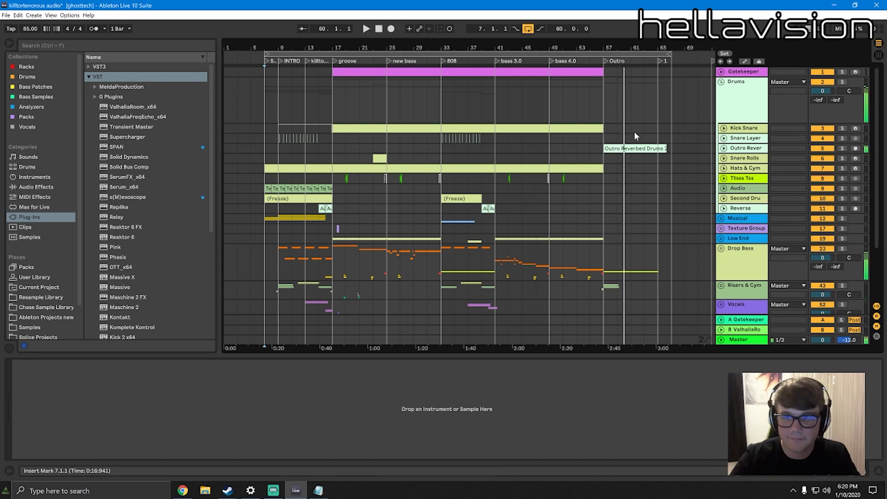
key(space)
Examine the device chains of the drum tracks and the Drums group
click(337, 148)
click(267, 146)
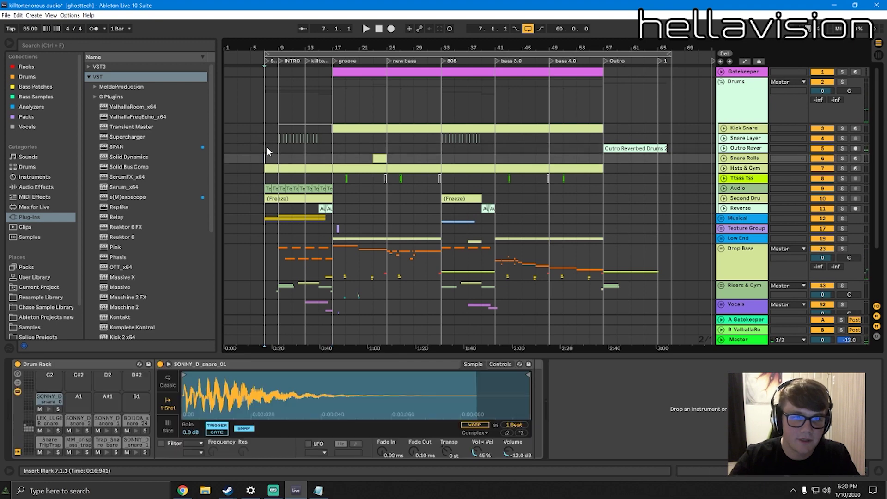
click(407, 162)
click(339, 123)
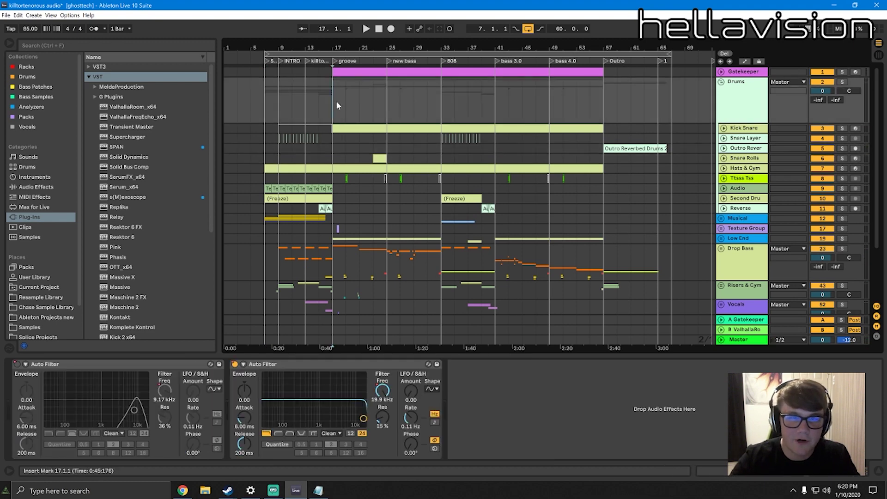
Unfold the Drop Bass group and examine the effect chains on its Serum tracks
scroll(608, 98, down, 3)
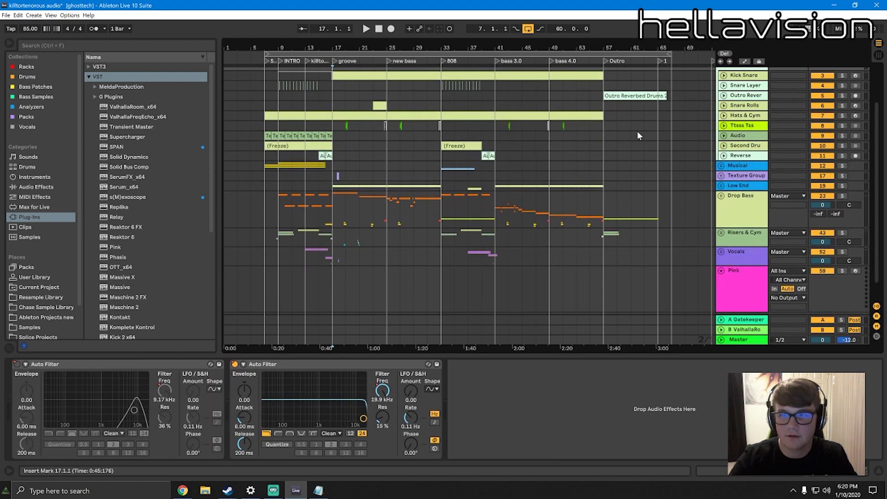
scroll(516, 154, down, 1)
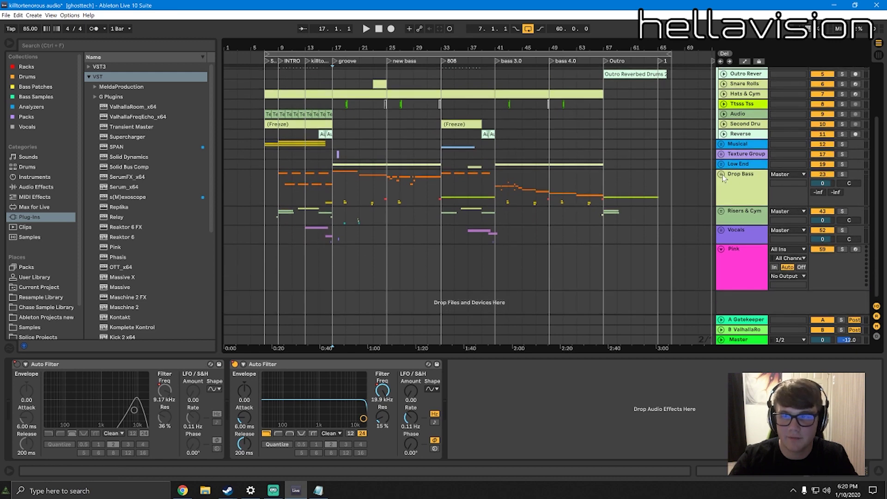
click(722, 174)
scroll(613, 168, down, 7)
click(460, 152)
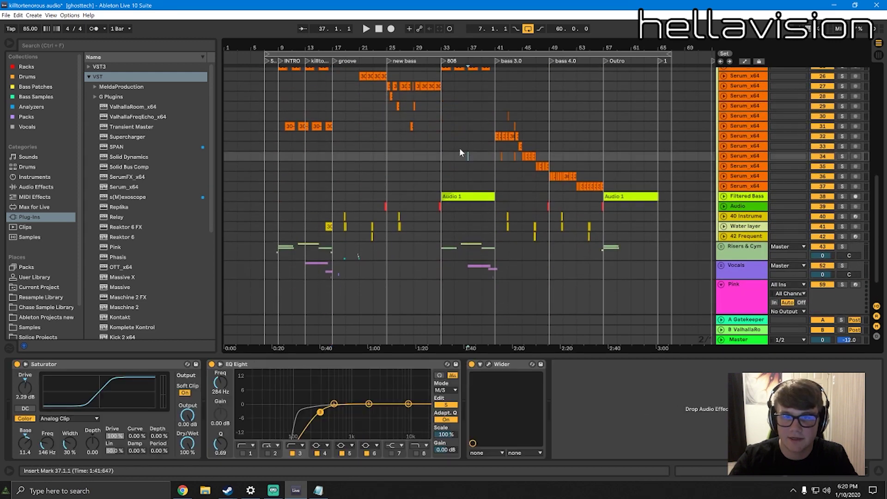
click(412, 126)
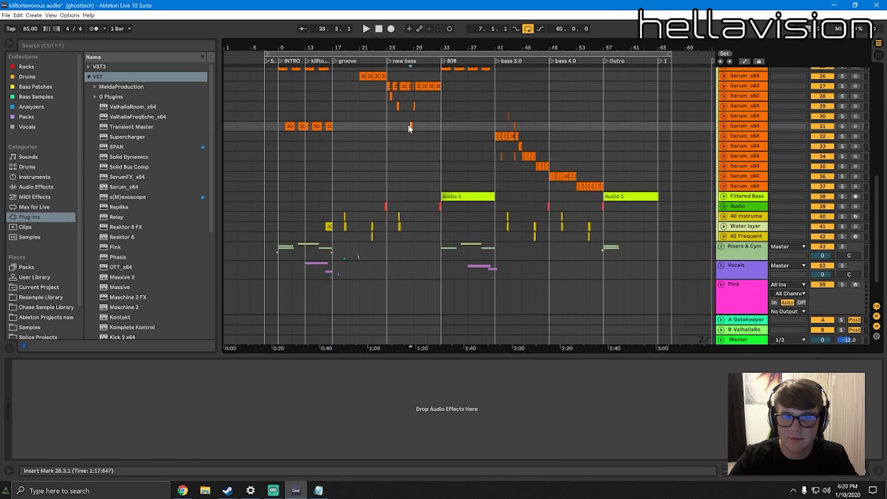
click(289, 127)
Copy the Saturator and EQ Eight from Serum track 32 to the end of Serum track 31's device chain
click(736, 137)
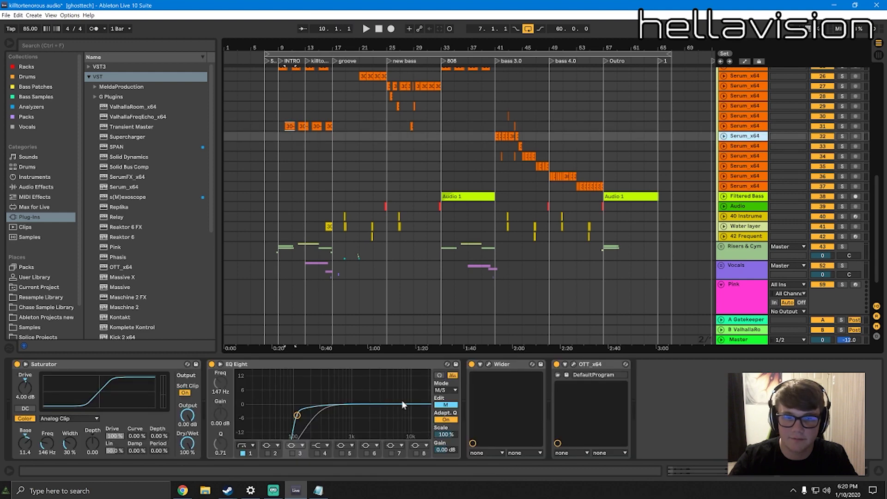
scroll(522, 214, up, 3)
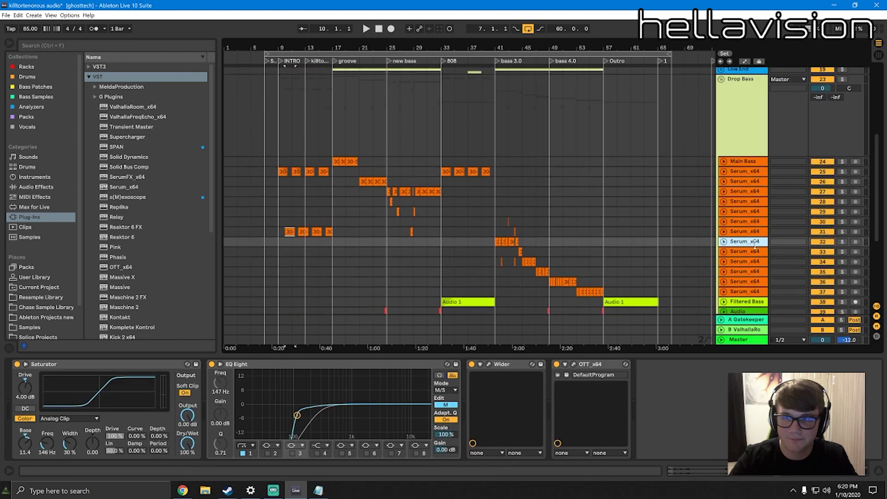
click(115, 375)
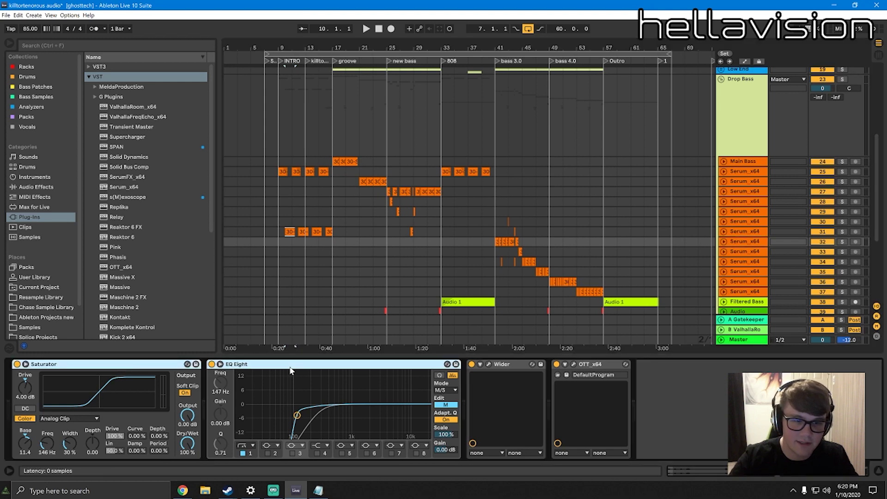
click(737, 231)
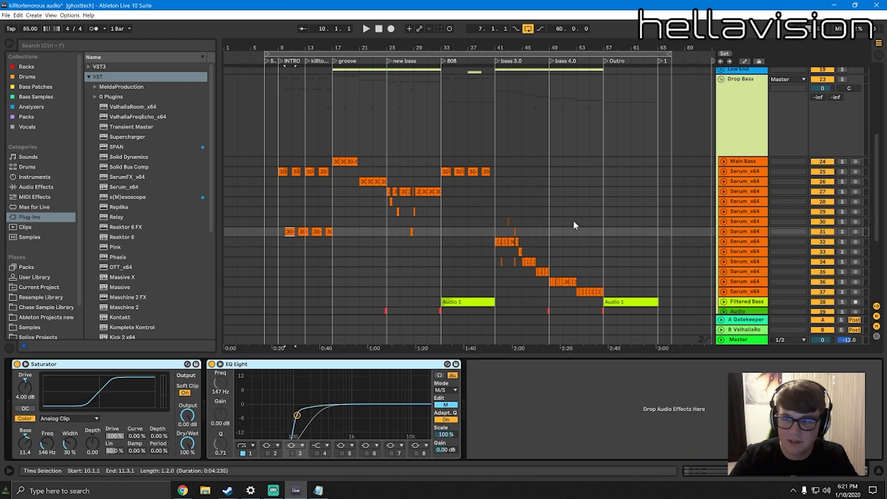
Rename the Audio track 39 in the Drop Bass group as Reverse and unfold the Risers & Cym group
scroll(571, 219, down, 4)
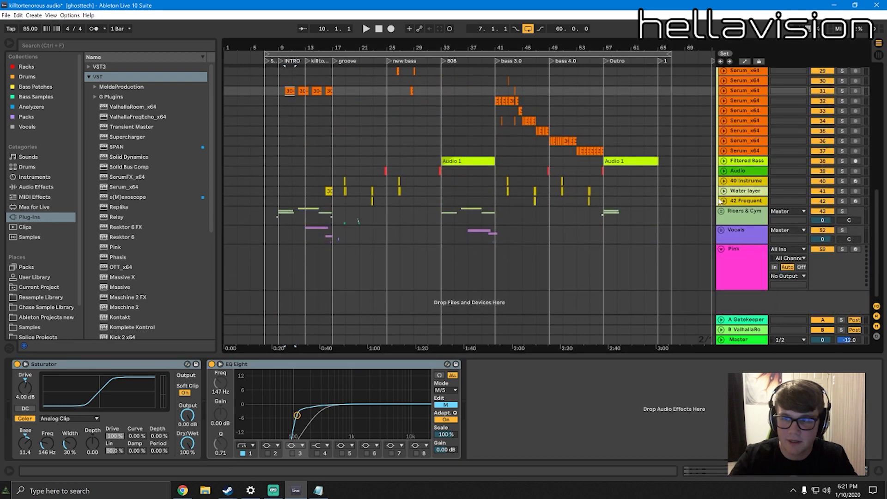
scroll(692, 243, up, 6)
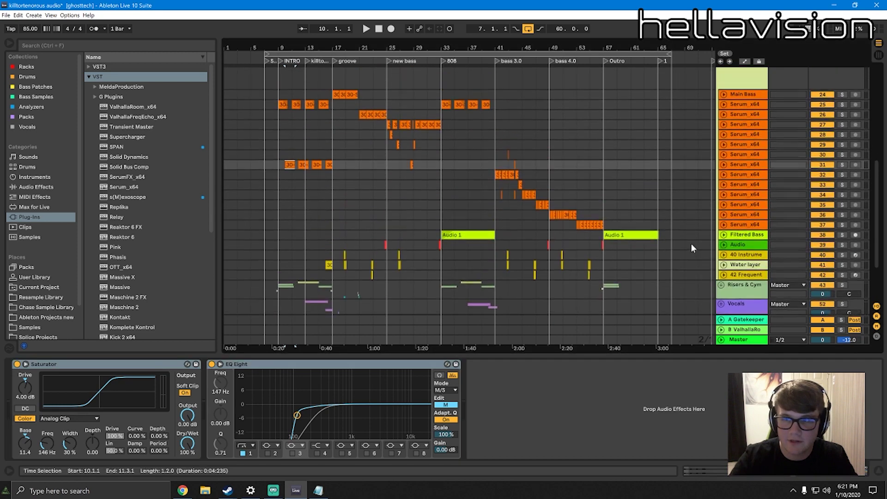
scroll(691, 242, up, 5)
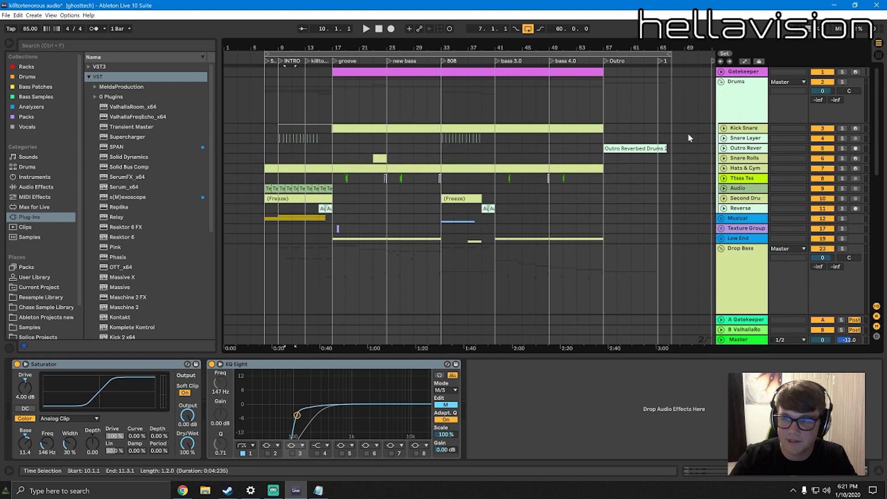
scroll(757, 132, down, 3)
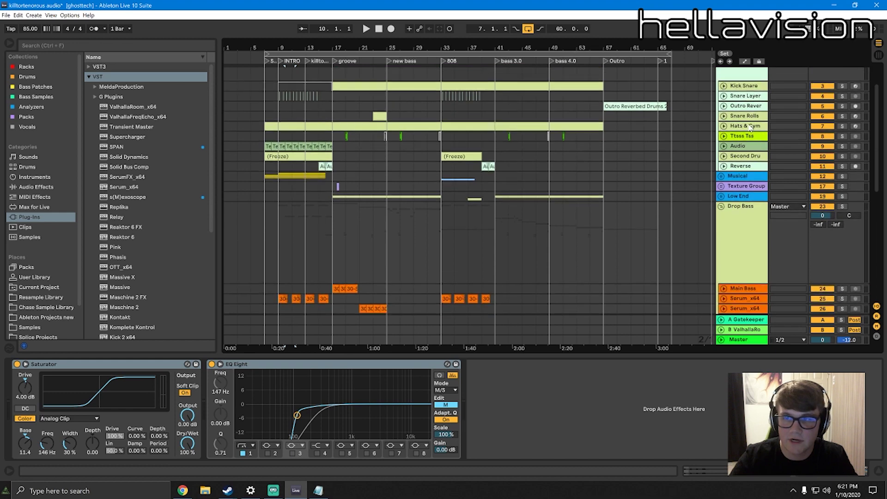
scroll(742, 132, down, 6)
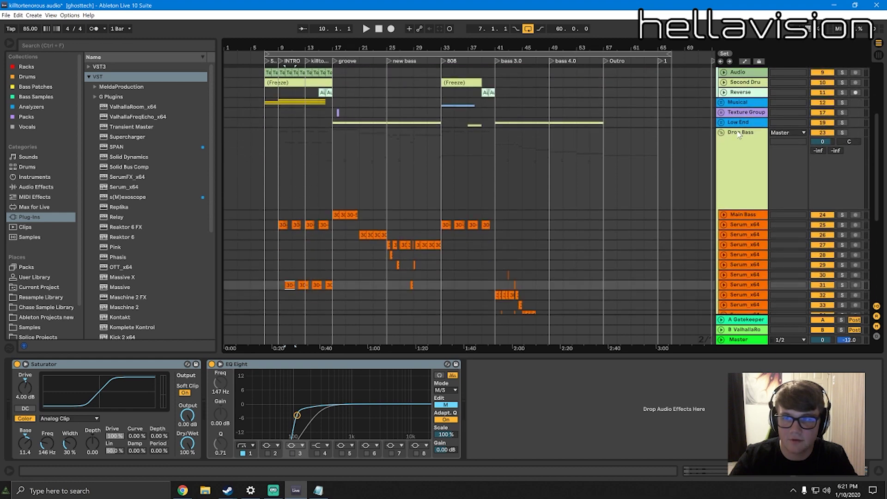
scroll(733, 132, down, 4)
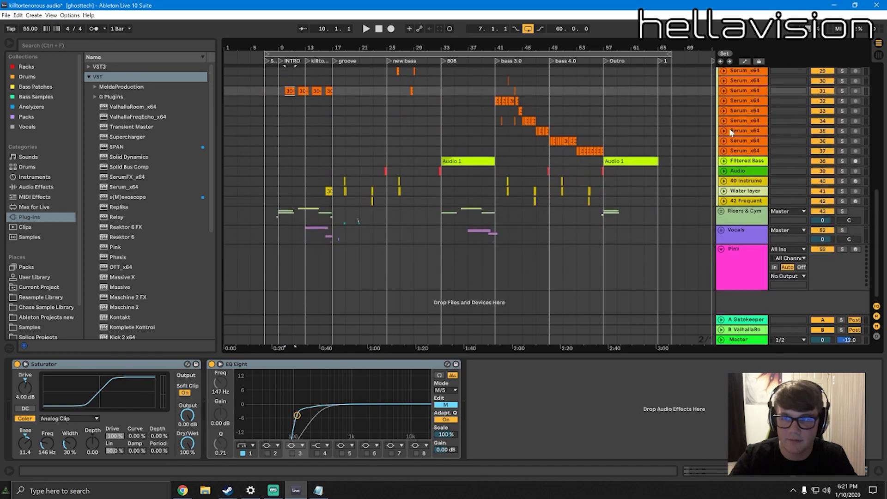
click(741, 171)
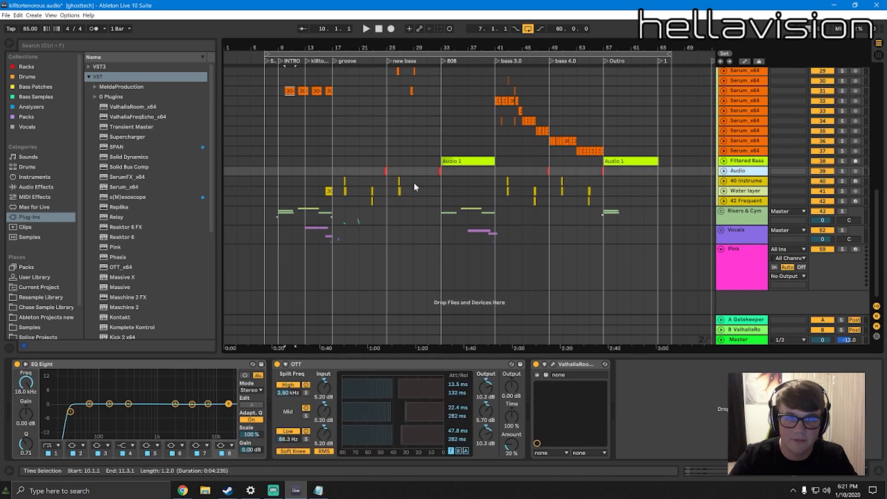
click(386, 172)
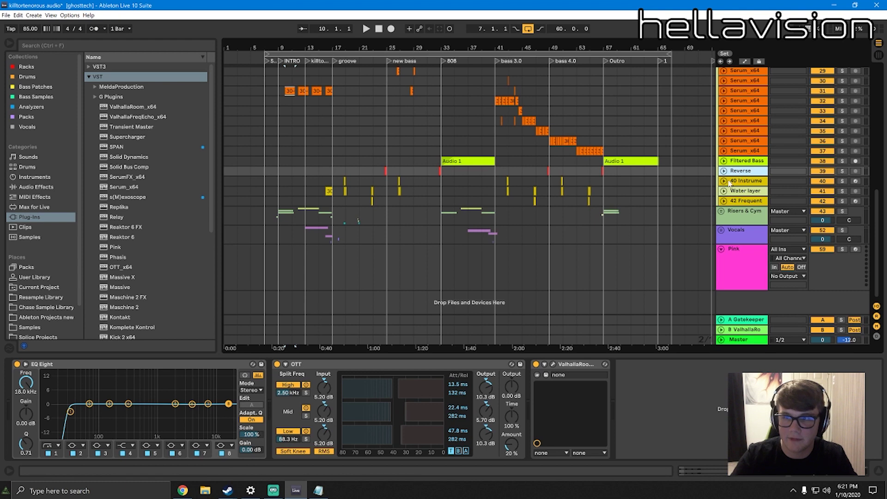
click(722, 211)
Solo the Reverse track and audition its clip just before the 808 locator
click(442, 176)
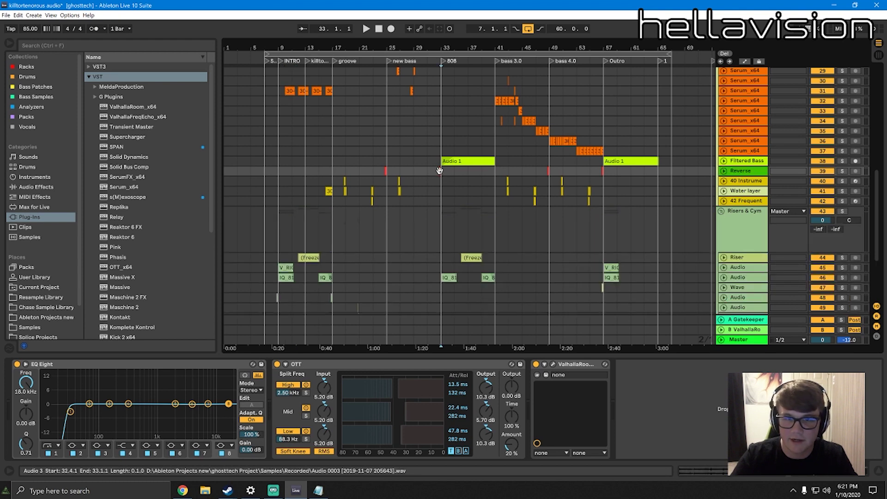
click(842, 171)
key(space)
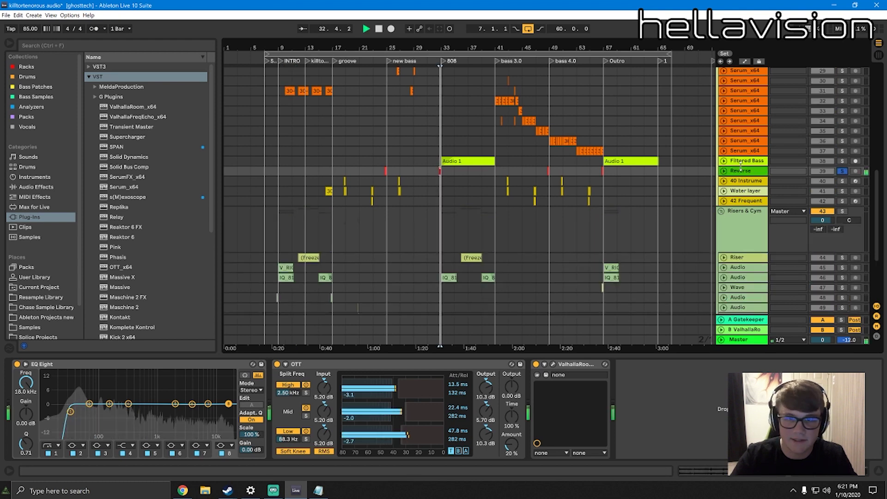
key(space)
Move the Reverse track into the Risers & Cym group directly below Riser and turn its solo off
drag(740, 173, 746, 243)
scroll(804, 249, down, 1)
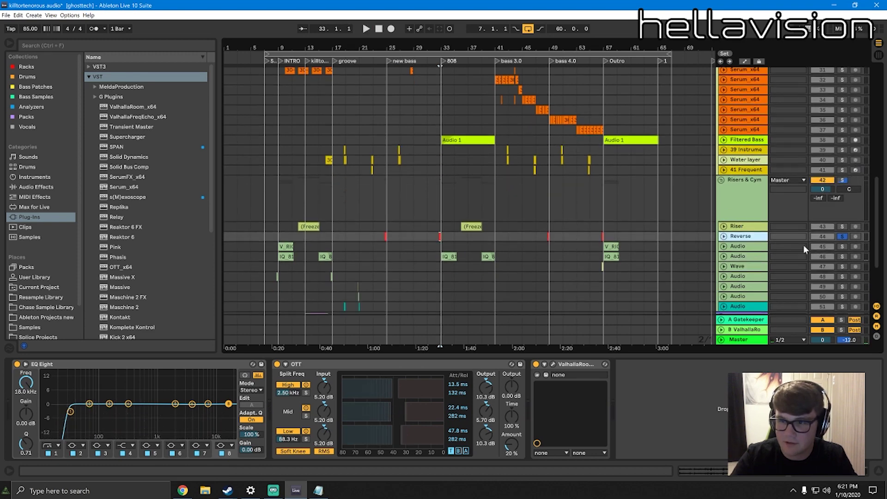
click(841, 238)
Fold the Risers & Cym and Drop Bass groups
click(721, 181)
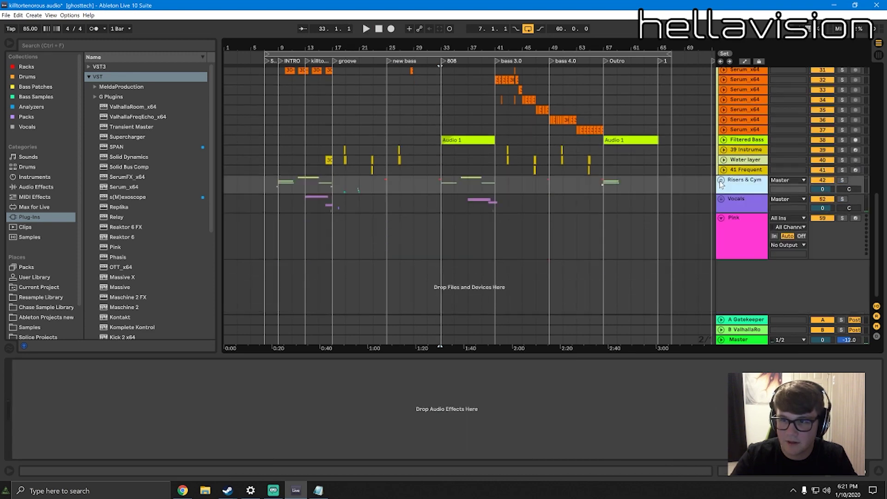
scroll(713, 182, up, 4)
scroll(713, 181, up, 3)
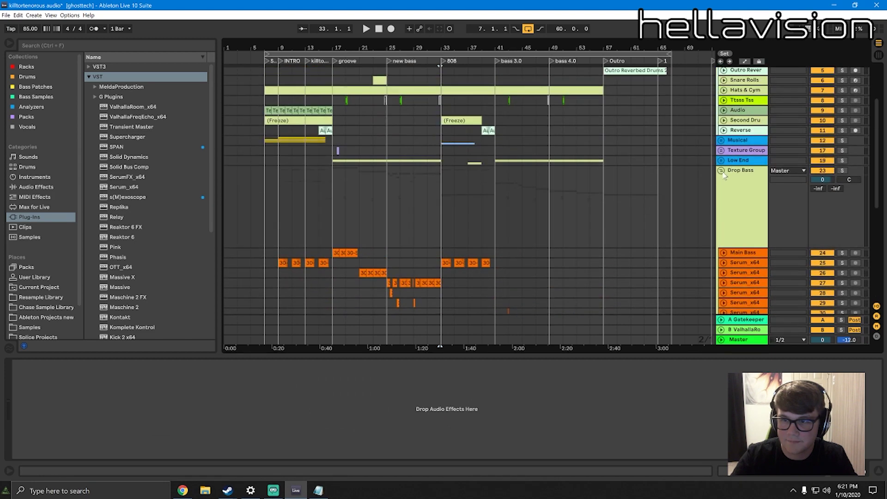
click(721, 170)
scroll(740, 124, up, 3)
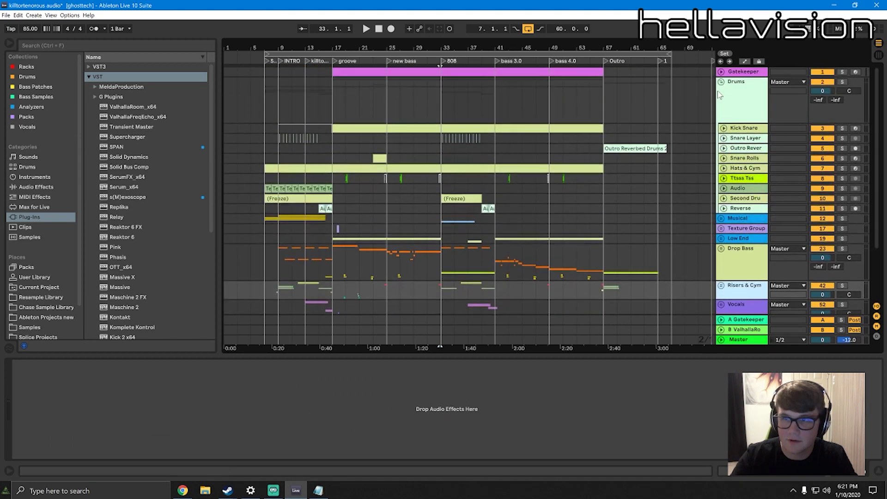
Examine the Kick Snare track's Drum Rack, its Clap Sustain layer and the following effects
click(737, 130)
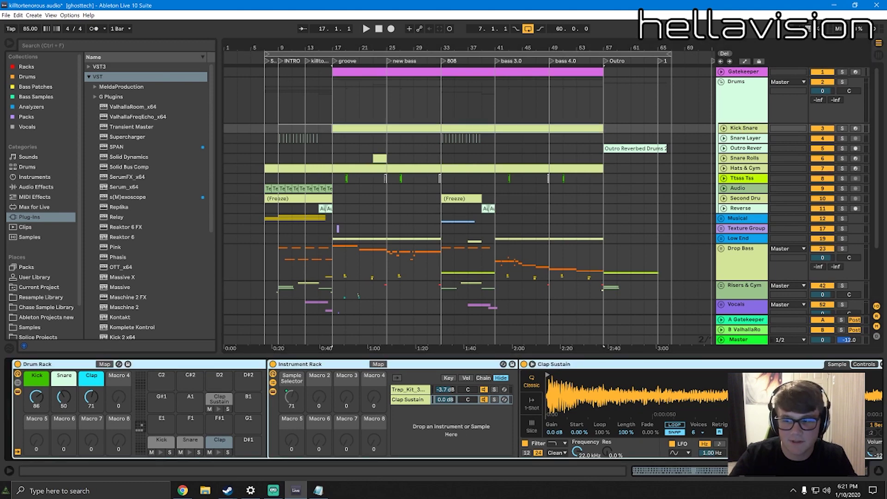
click(828, 471)
click(852, 406)
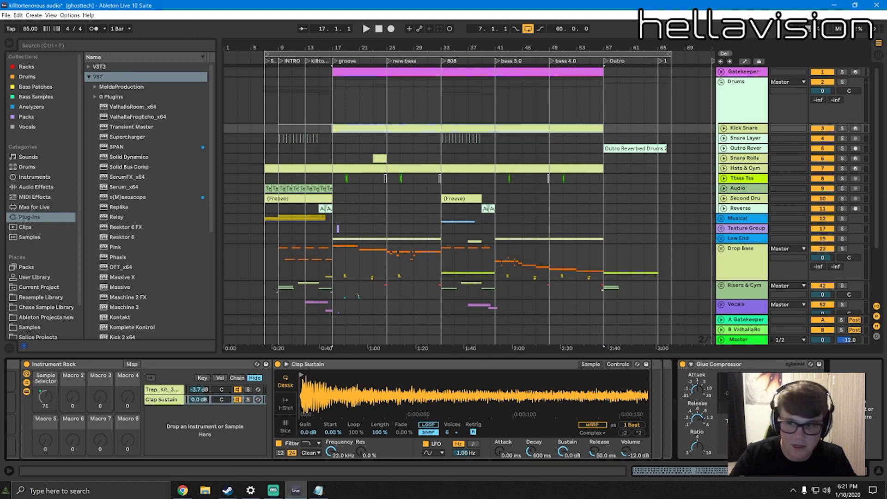
scroll(324, 407, up, 5)
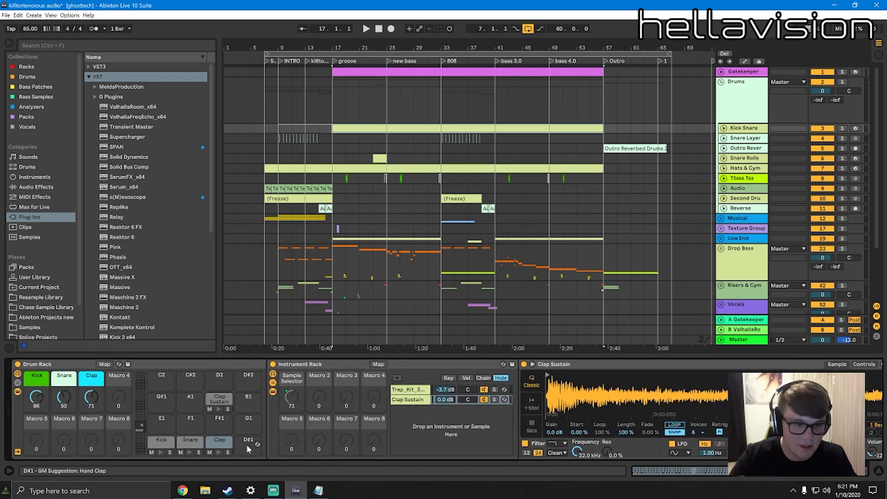
Examine the sample waveform on the Kick Snare Drum Rack's Kick pad and audition the pad
click(162, 441)
click(408, 391)
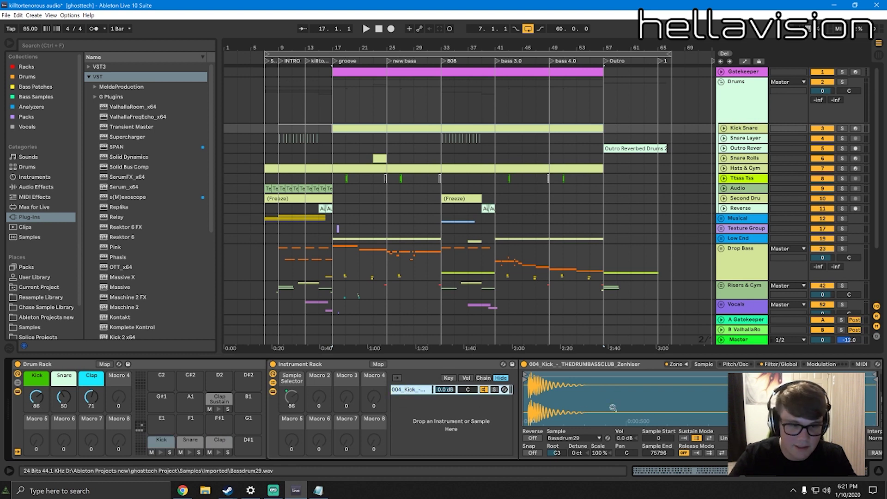
drag(535, 393, 553, 385)
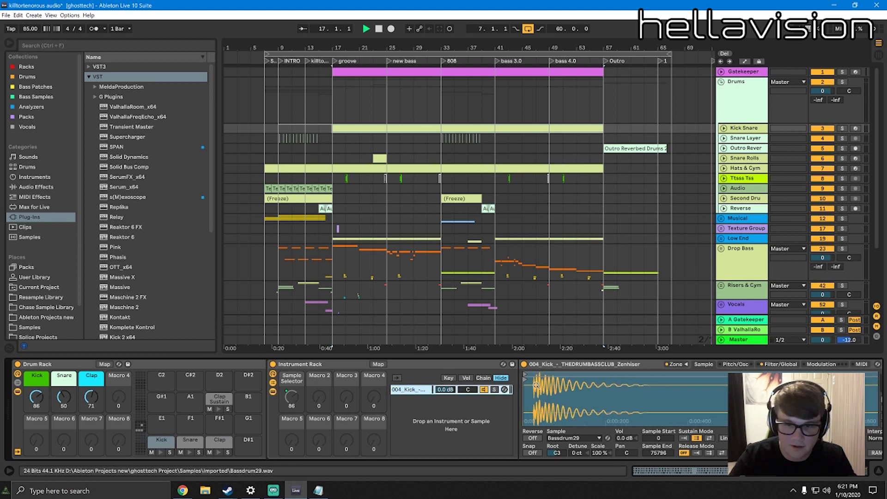
click(162, 442)
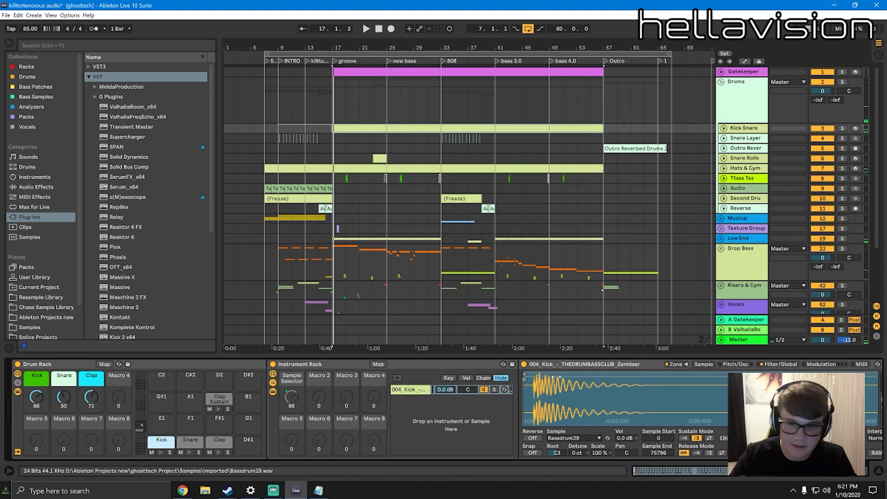
Select every kick sample in the Kick pad's Sampler zone editor and close the editor
click(676, 364)
click(419, 245)
key(ctrl+a)
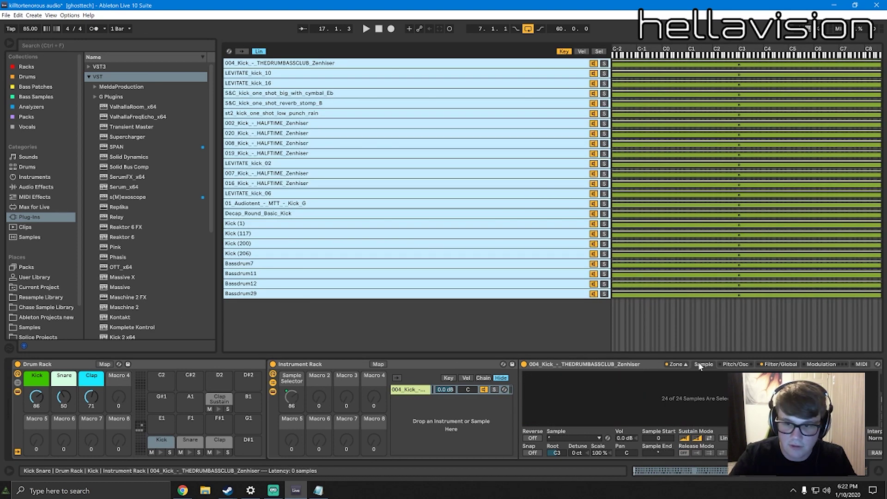
click(683, 365)
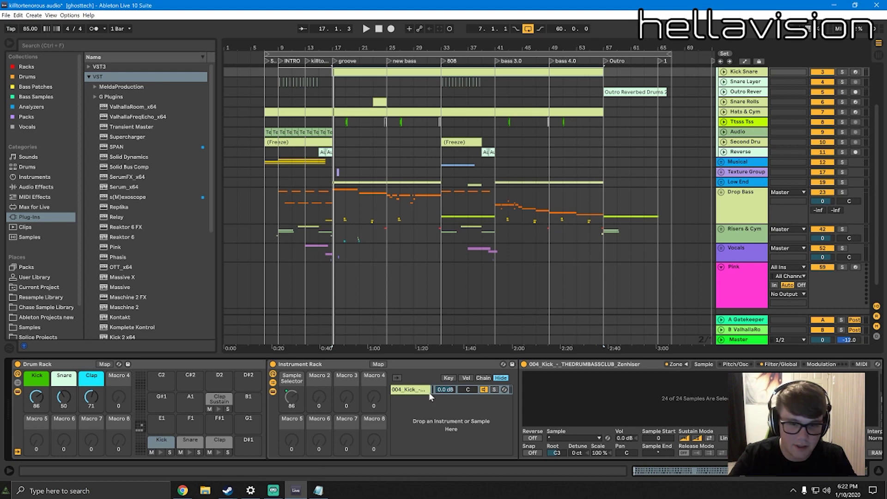
Look over the Hats & Cym devices and the Kick Snare device chain as far as the Glue Compressor
click(333, 121)
click(321, 112)
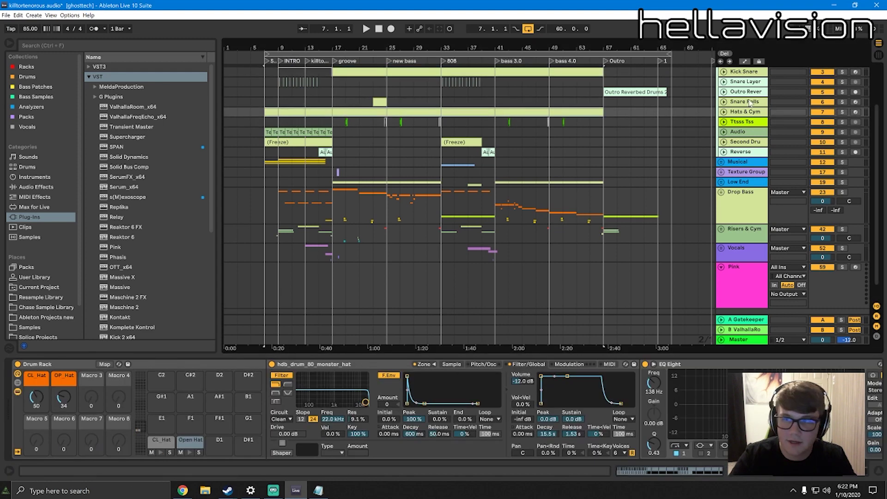
scroll(751, 102, up, 2)
click(743, 130)
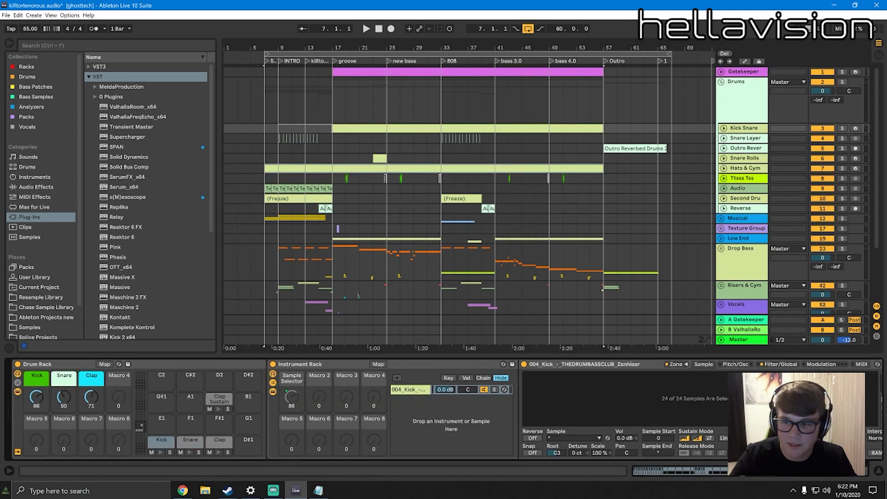
scroll(444, 411, right, 3)
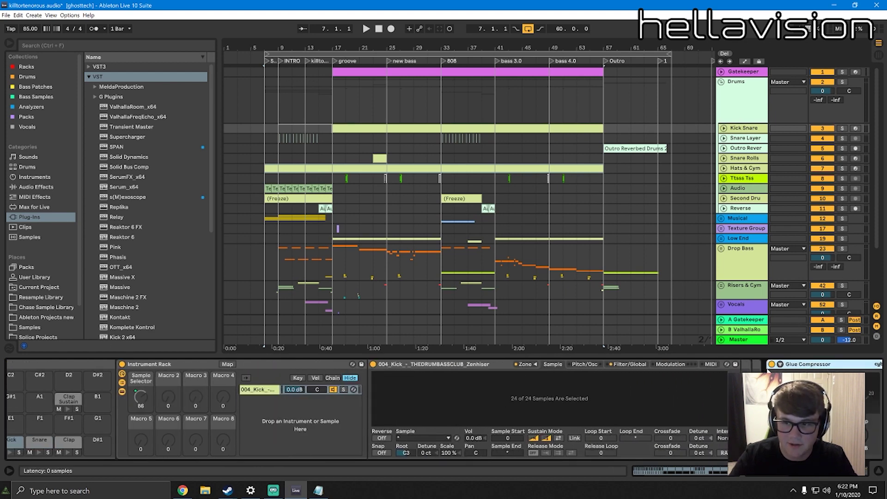
scroll(737, 368, right, 1)
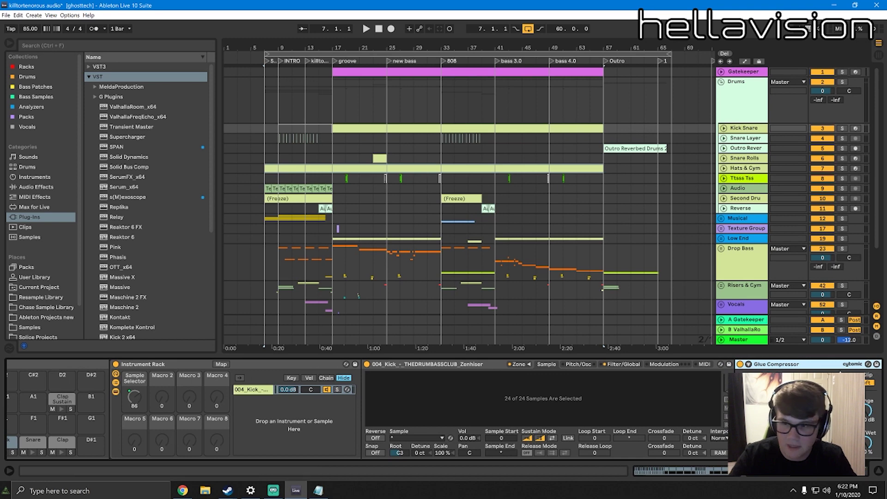
scroll(366, 422, left, 4)
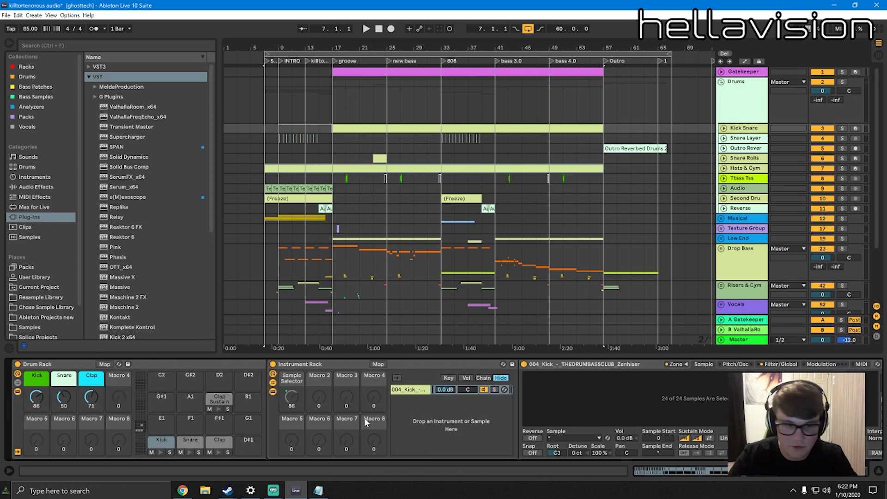
scroll(786, 444, right, 5)
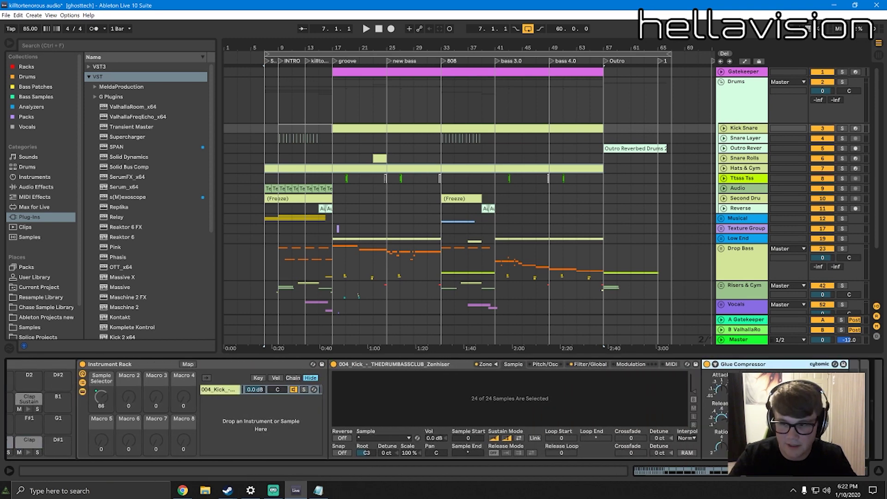
scroll(816, 476, right, 1)
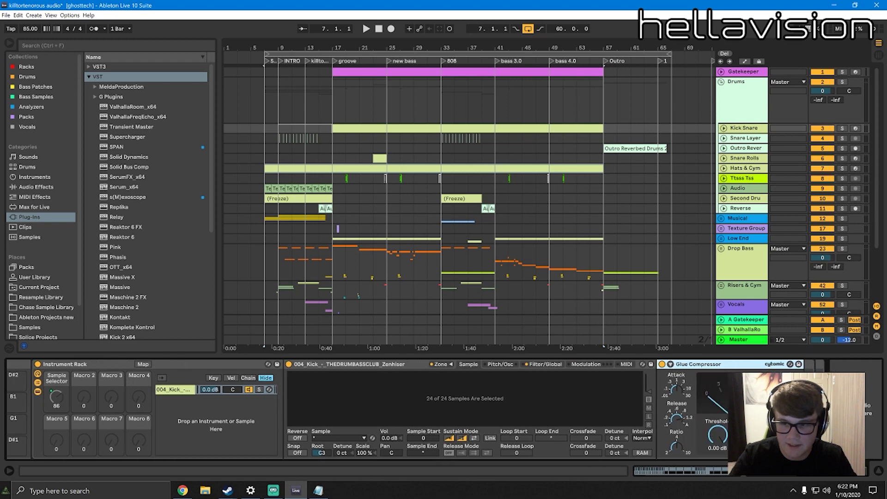
Search the browser's audio effects for "smex"
click(23, 186)
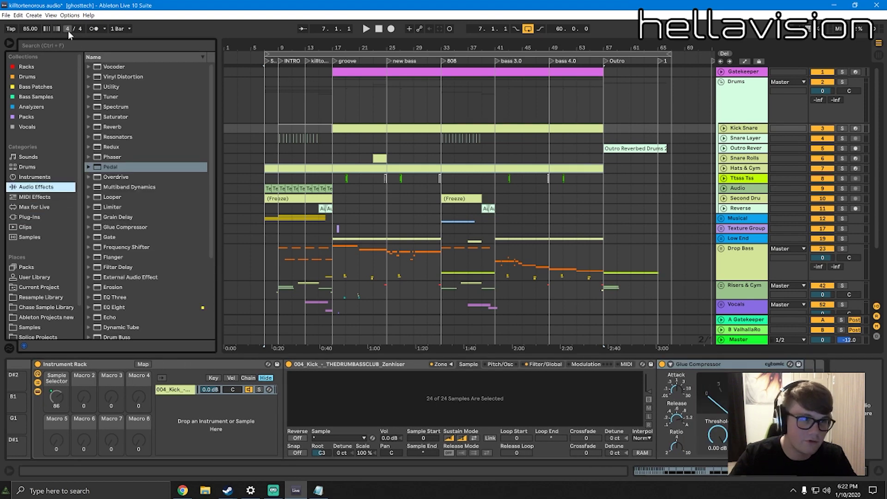
click(65, 44)
text(smex)
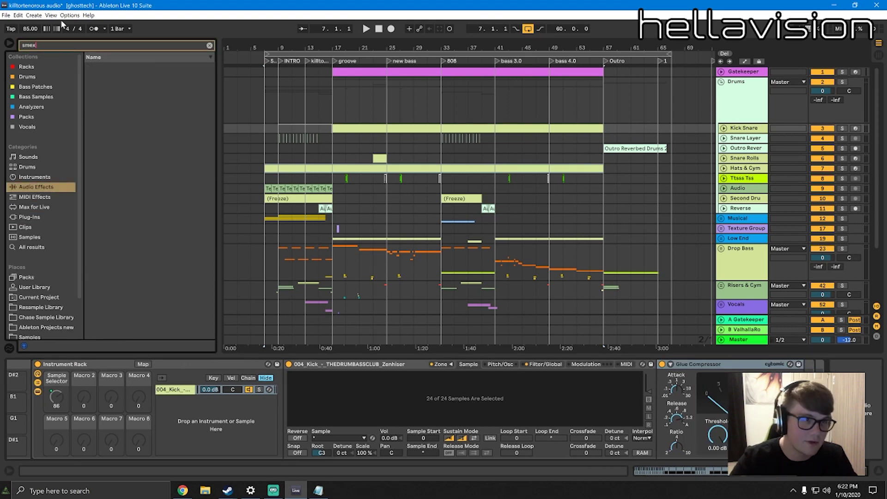
Clear the browser search and add s(M)exoscope from the Analyzers collection to the end of the Kick Snare chain
click(28, 167)
click(31, 116)
click(32, 107)
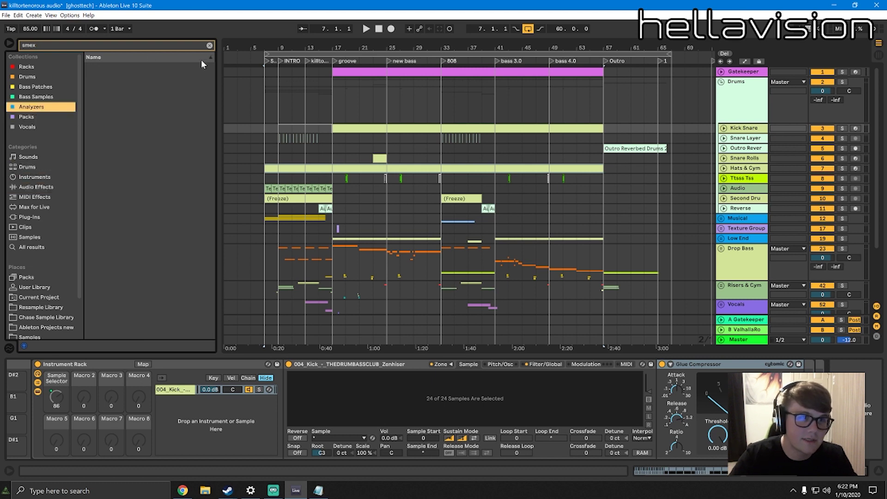
click(209, 46)
click(121, 85)
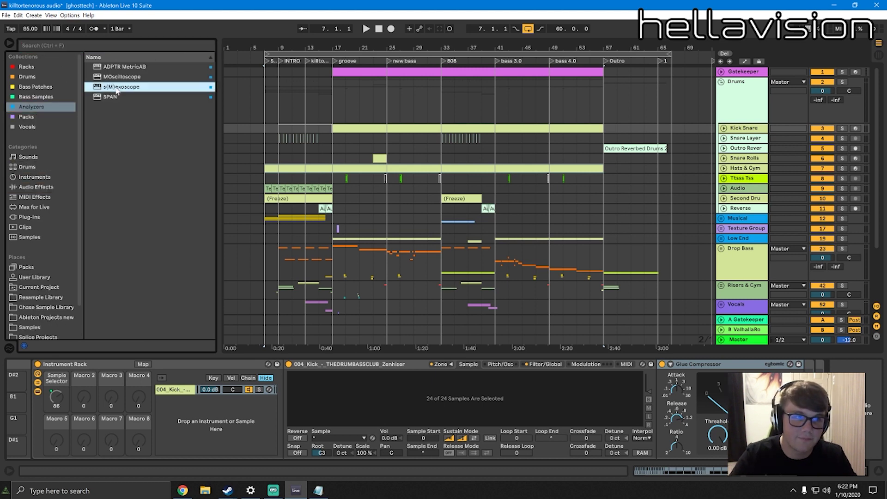
key(Return)
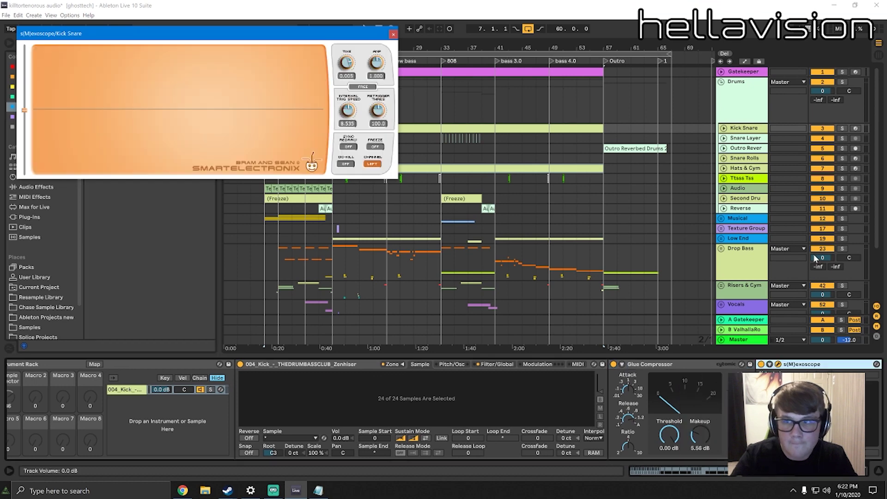
Solo Kick Snare, move the s(M)exoscope window below its clips and play the clip from the groove locator
click(842, 128)
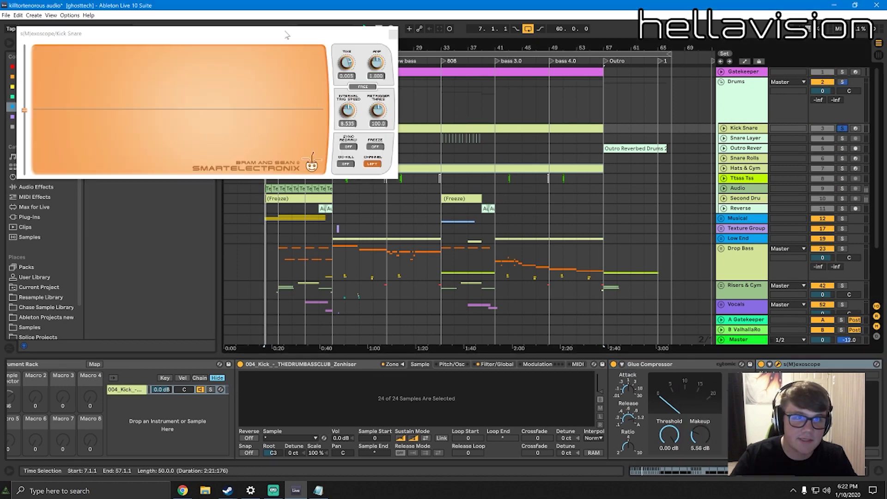
drag(251, 34, 464, 232)
click(338, 128)
key(space)
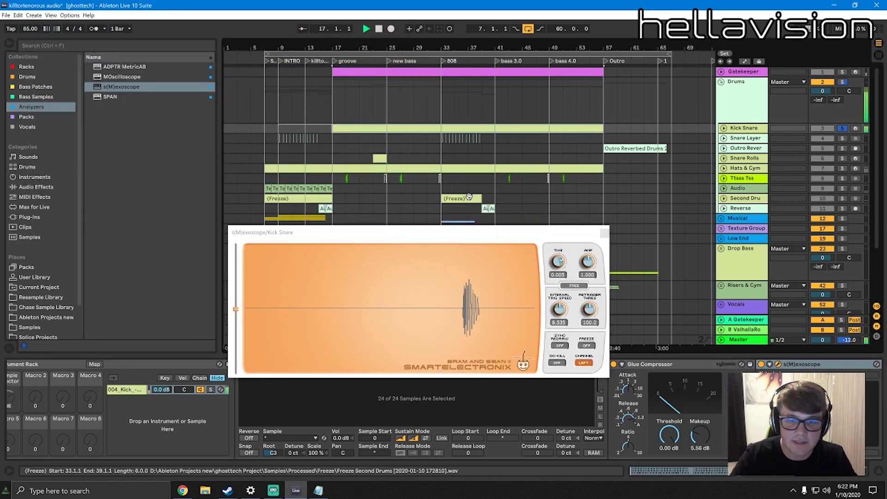
key(space)
key(space)
key(space)
key(space)
Set the s(M)exoscope time to 0.022 and replay the kick to check the wider waveform view
drag(558, 265, 559, 276)
key(space)
key(space)
key(space)
key(space)
key(space)
key(space)
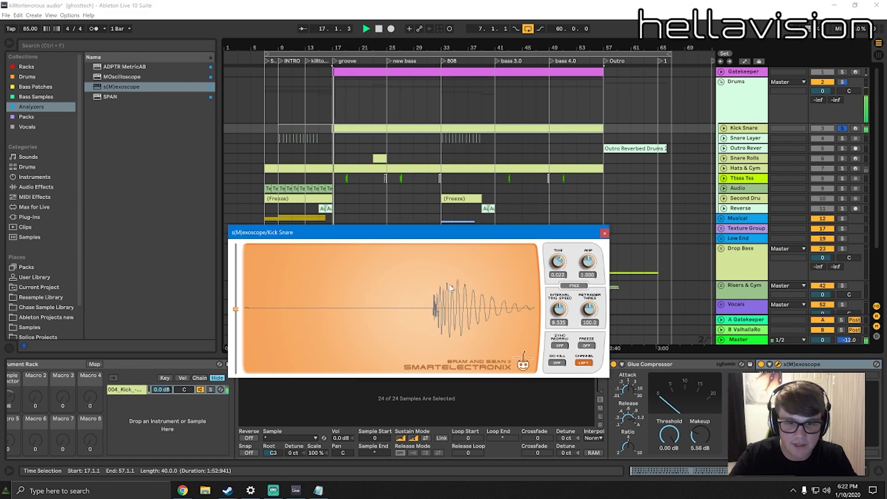
Replay the first kick of the groove section repeatedly and examine its waveform in s(M)exoscope
key(space)
key(space)
key(space)
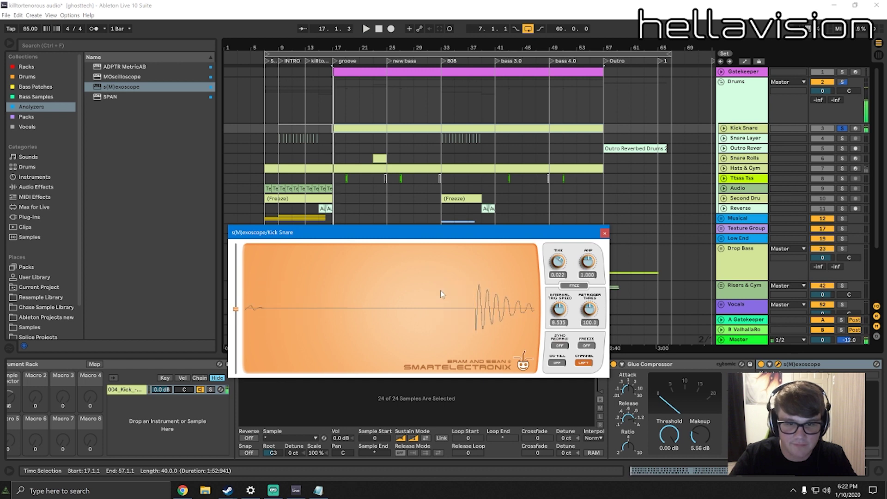
key(space)
key(space)
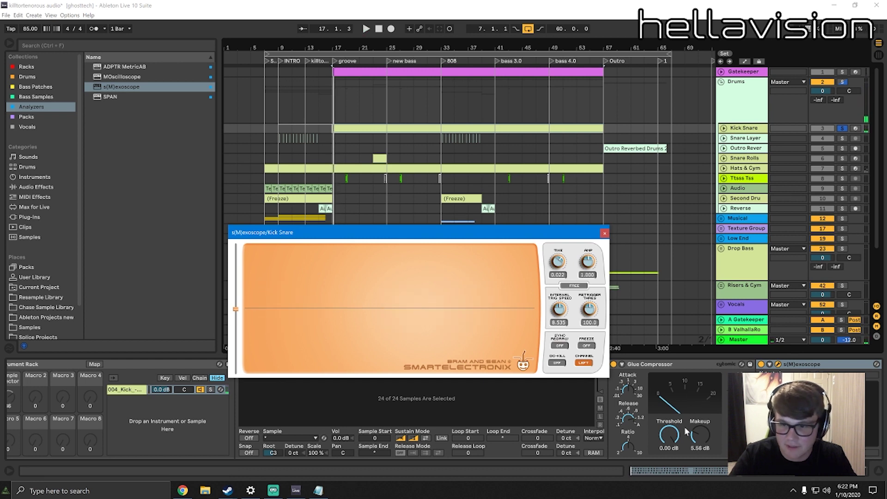
key(space)
key(space)
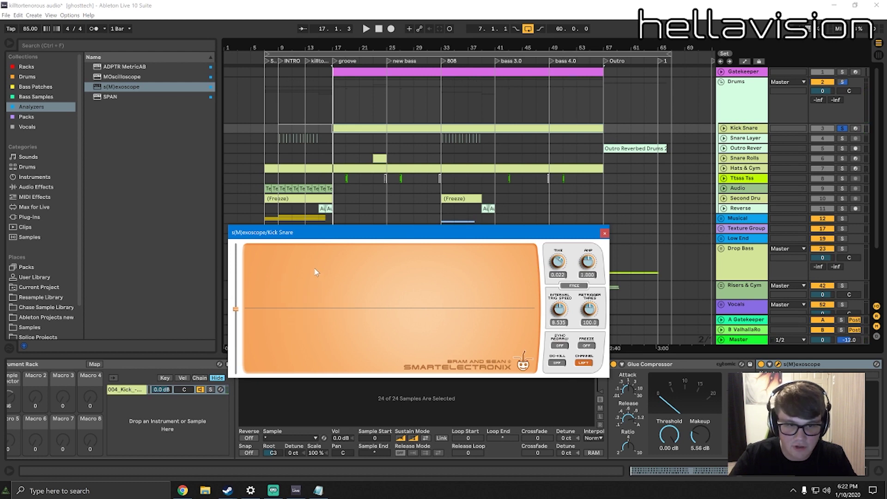
key(space)
key(space)
key(space)
key(space)
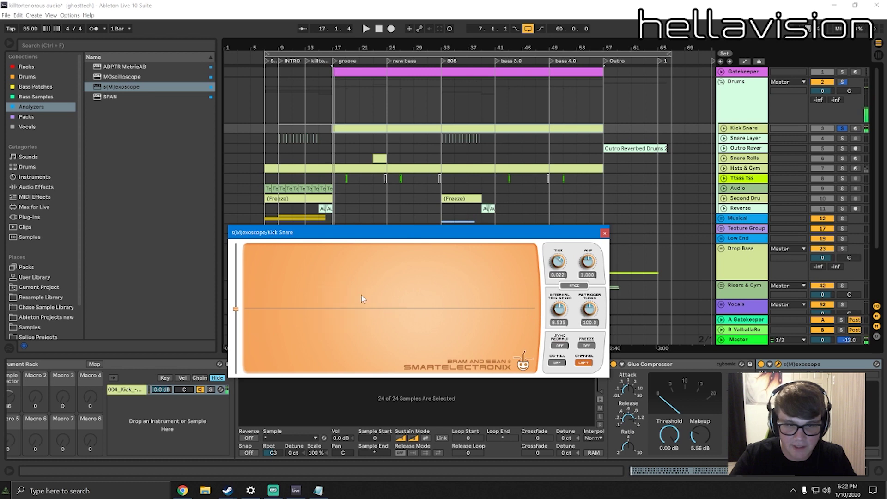
key(space)
key(space)
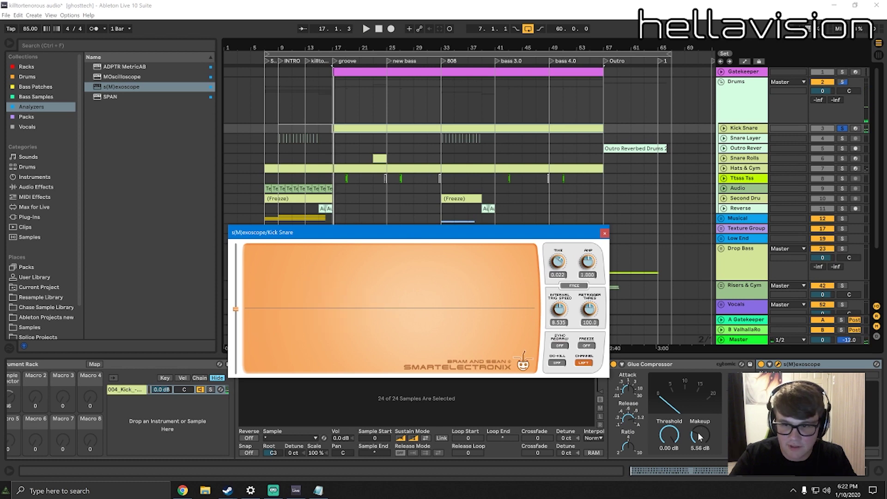
Raise the Glue Compressor's Makeup to 16.3 dB while replaying the kick
key(space)
key(space)
key(space)
key(space)
key(space)
key(space)
key(space)
drag(699, 437, 699, 389)
key(space)
key(space)
key(space)
key(space)
key(space)
key(space)
key(space)
key(space)
key(space)
key(space)
key(space)
key(space)
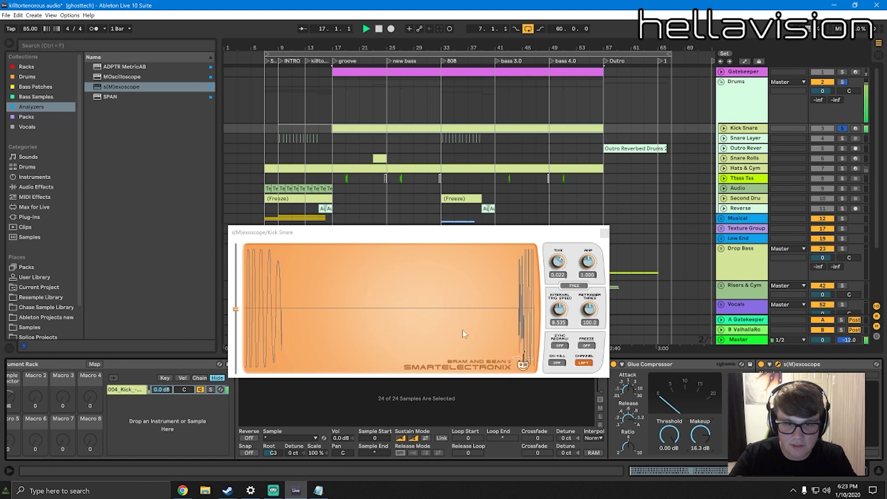
Replay the boosted kick in short bursts and examine its peaks and tail in s(M)exoscope
key(space)
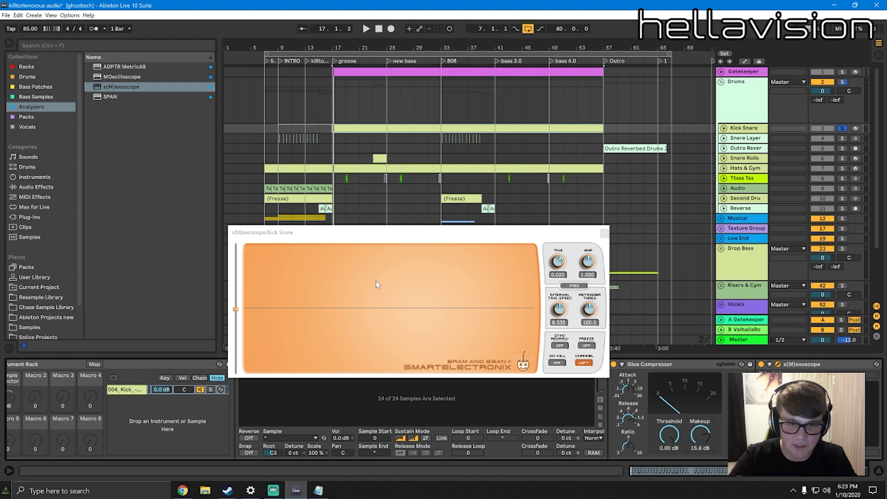
key(space)
key(space)
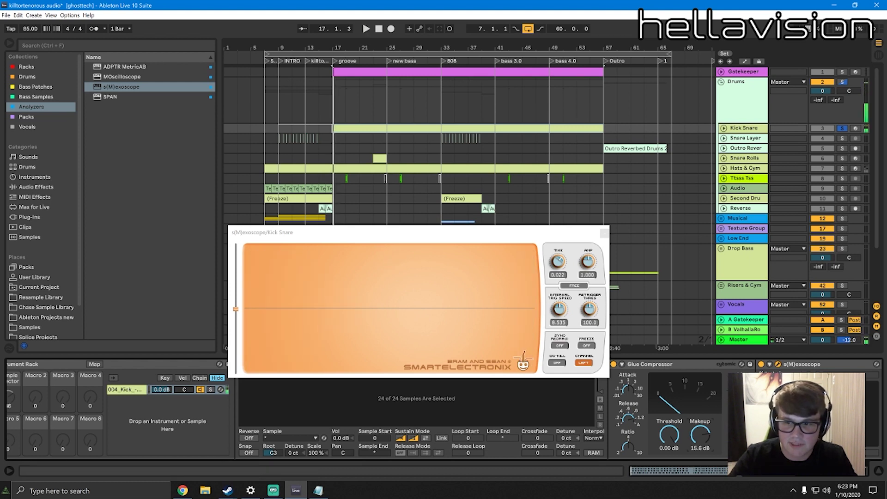
key(space)
key(space)
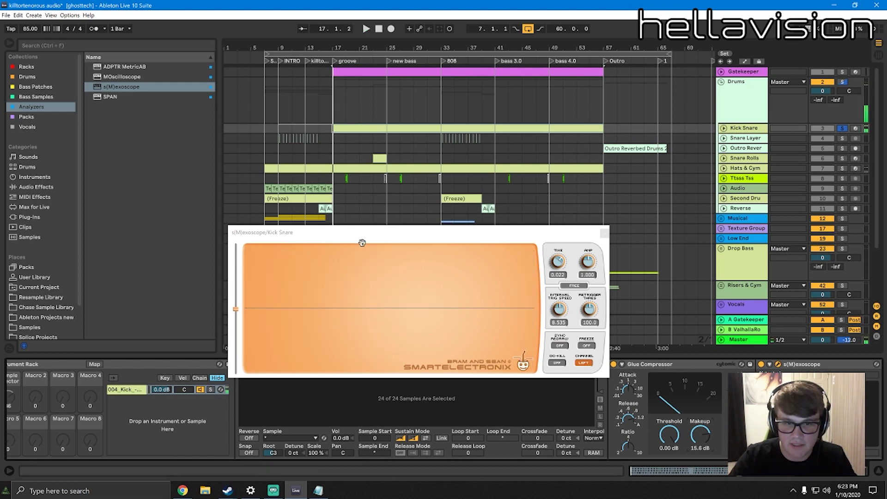
key(space)
key(space)
key(space)
key(space)
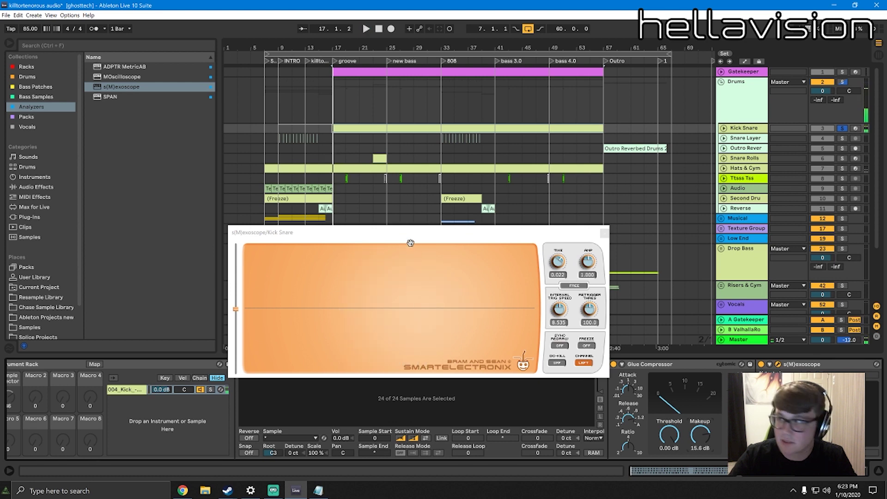
key(space)
key(space)
key(space)
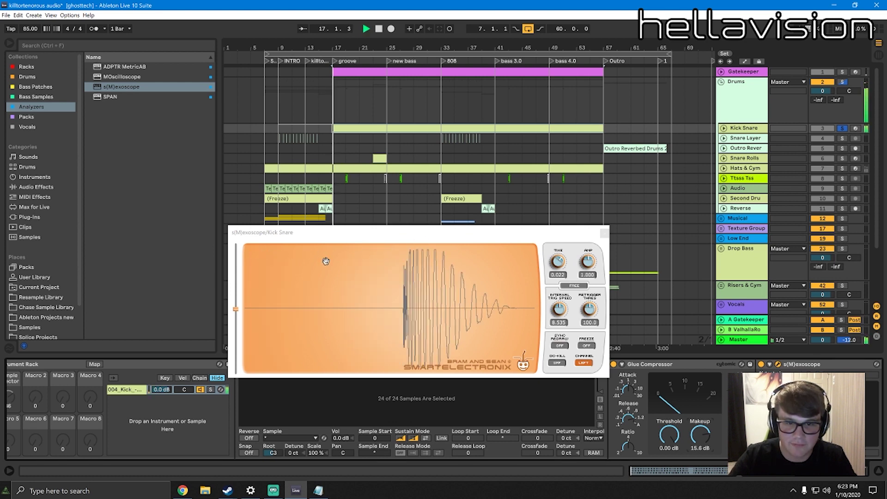
key(space)
key(space)
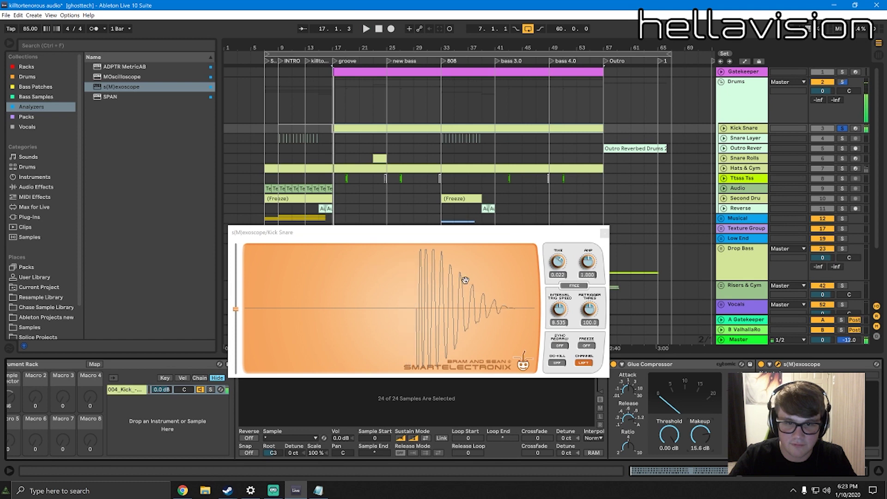
Lower the Glue Compressor's Makeup to 14.3 dB and replay the kick to check its waveform
drag(690, 399, 690, 425)
key(space)
key(space)
key(space)
key(space)
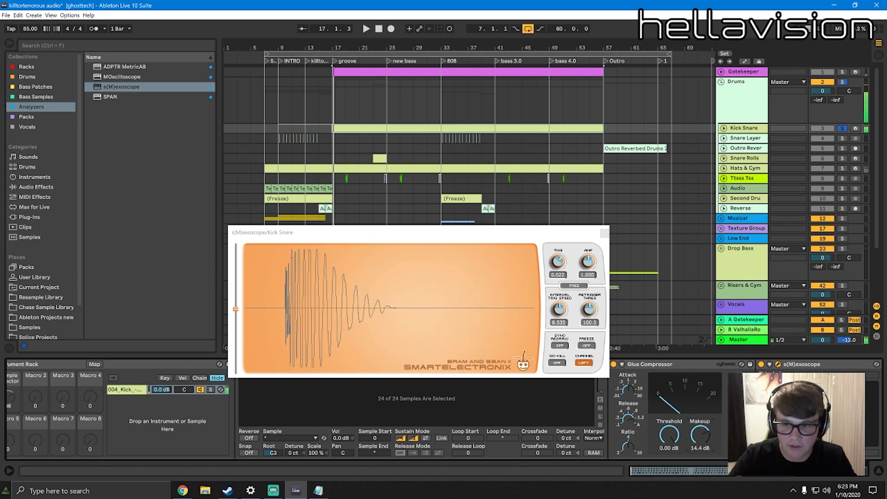
key(space)
key(space)
key(space)
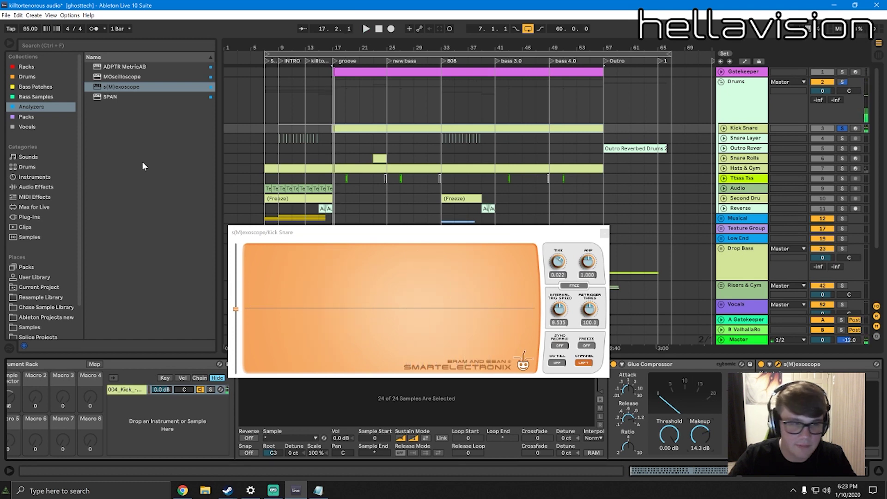
Add a second Glue Compressor from the audio effects to the Kick Snare chain, directly after the existing Glue Compressor
click(34, 188)
scroll(109, 187, down, 5)
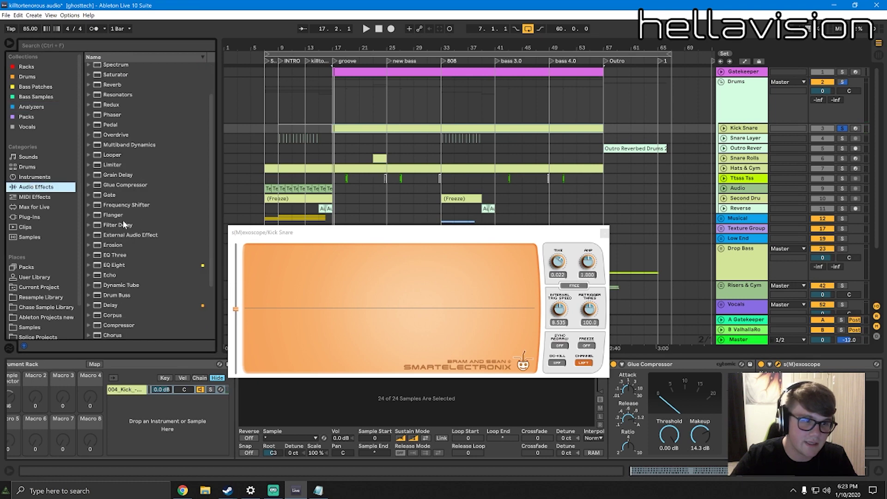
click(661, 366)
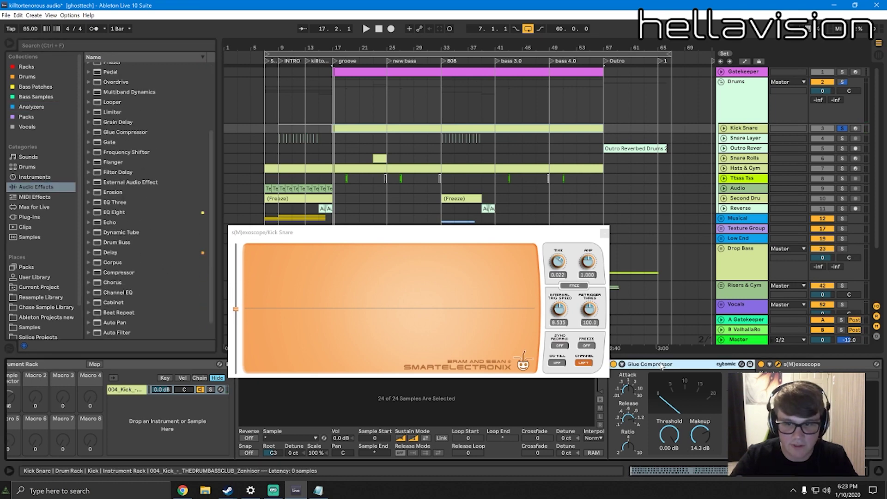
scroll(139, 193, down, 1)
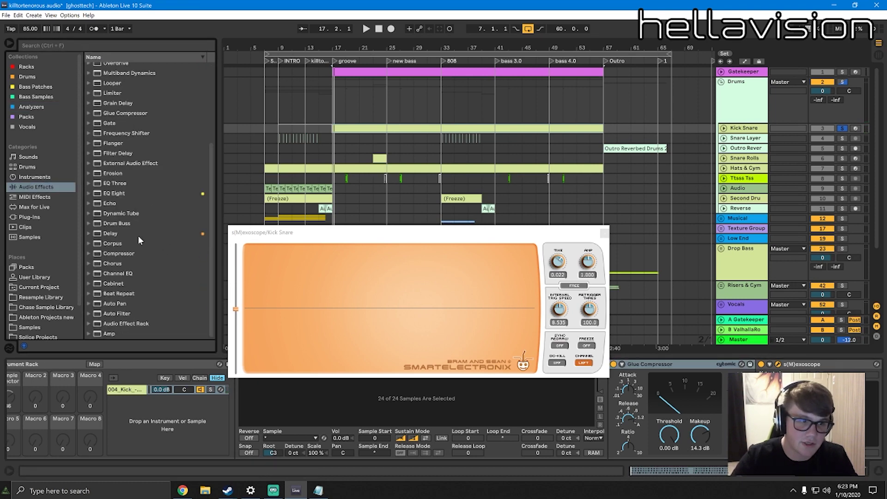
scroll(142, 217, up, 5)
drag(119, 208, 760, 412)
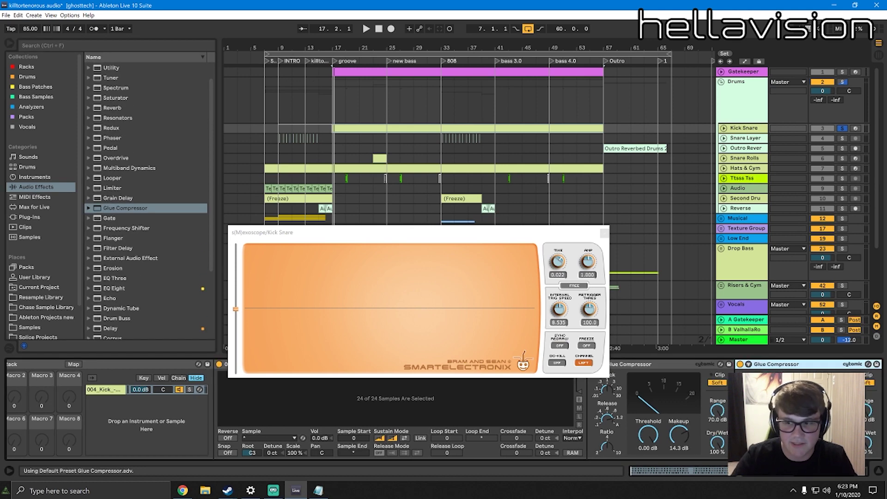
Replay the first groove kick in short bursts and examine its waveform through both Glue Compressors in s(M)exoscope
key(space)
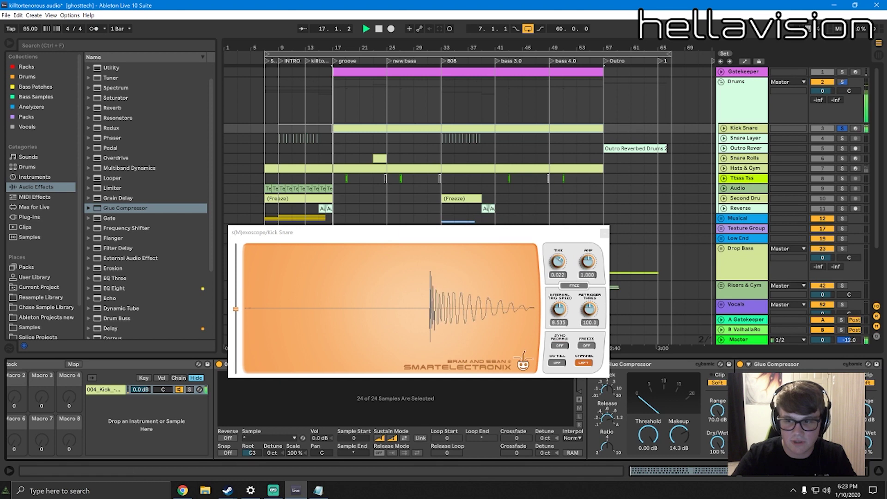
key(space)
key(space)
key(space)
key(space)
key(space)
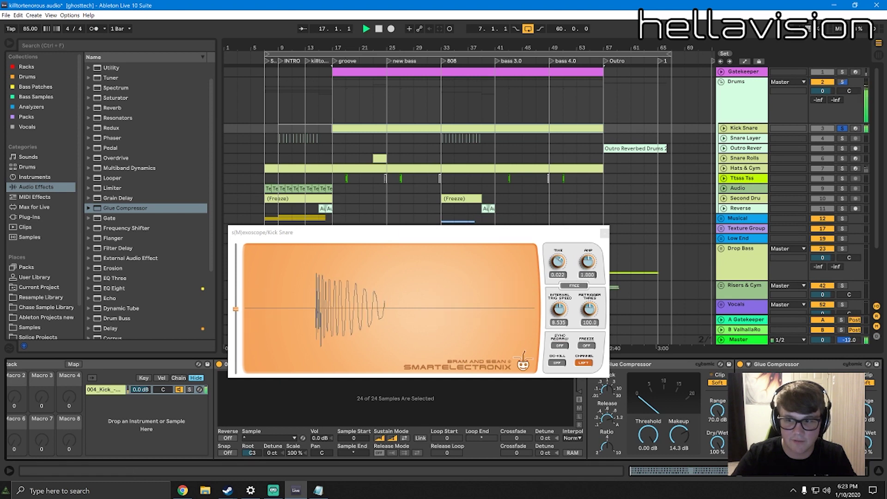
key(space)
key(space)
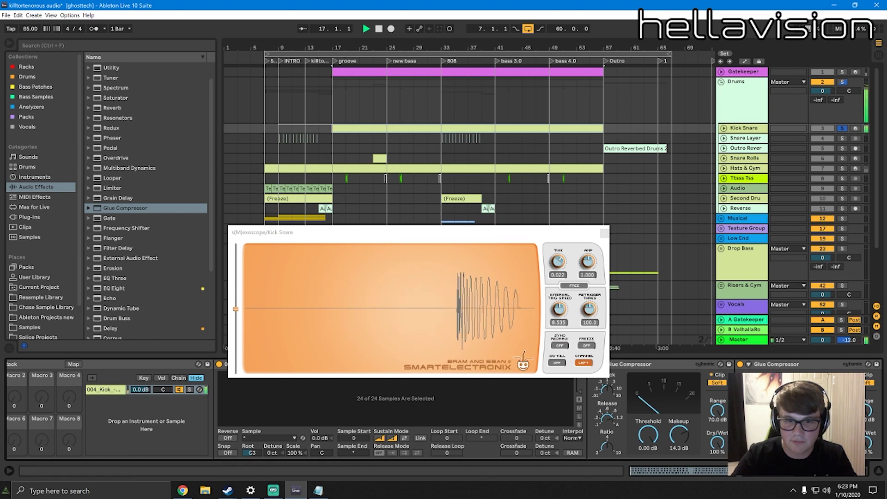
key(space)
key(space)
key(space)
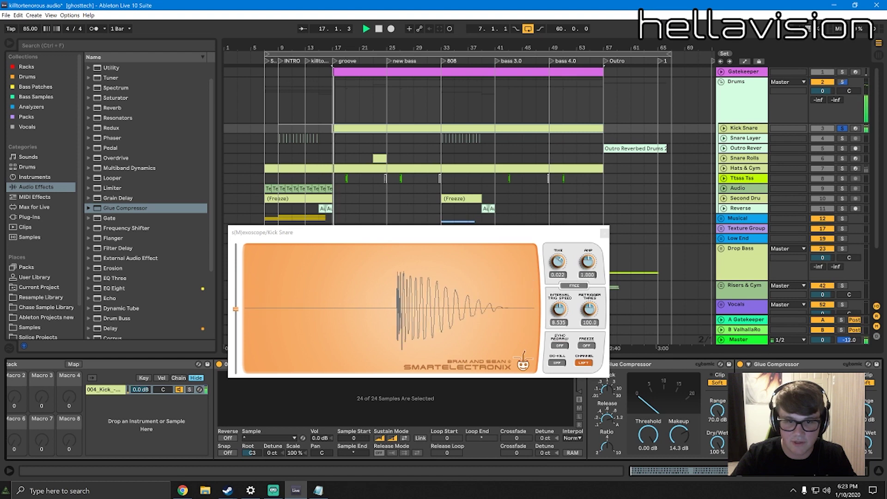
key(space)
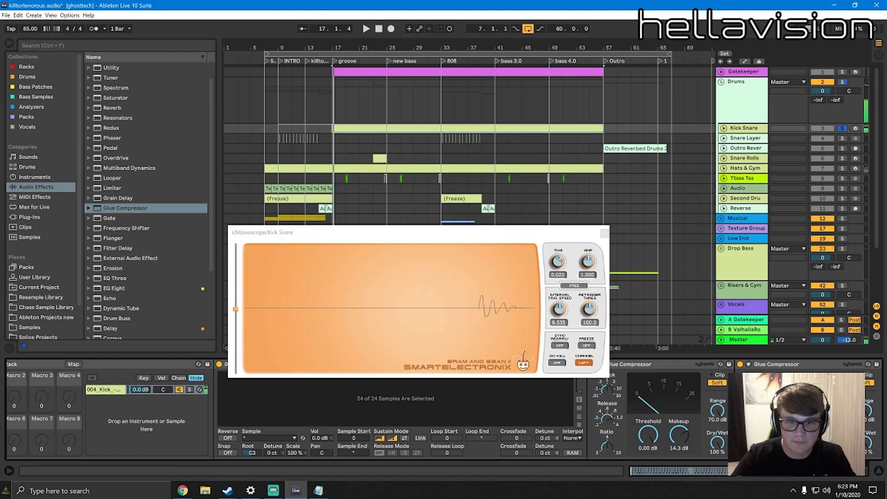
key(space)
key(space)
key(space)
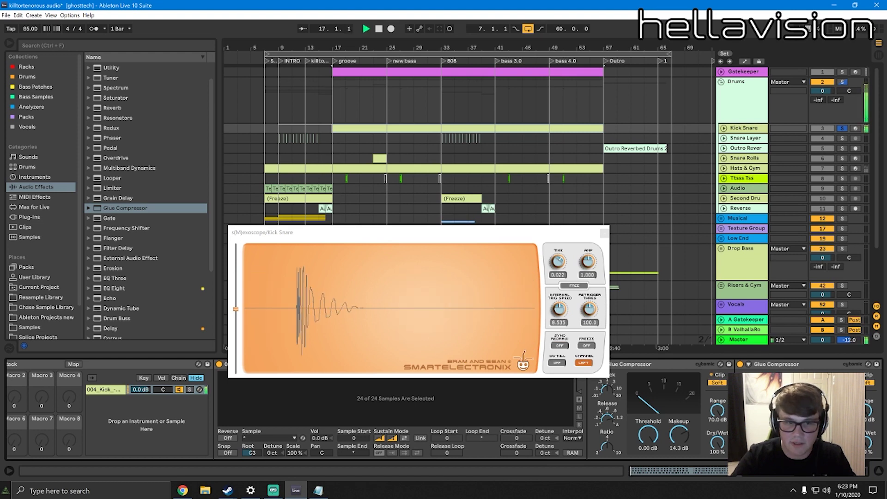
key(space)
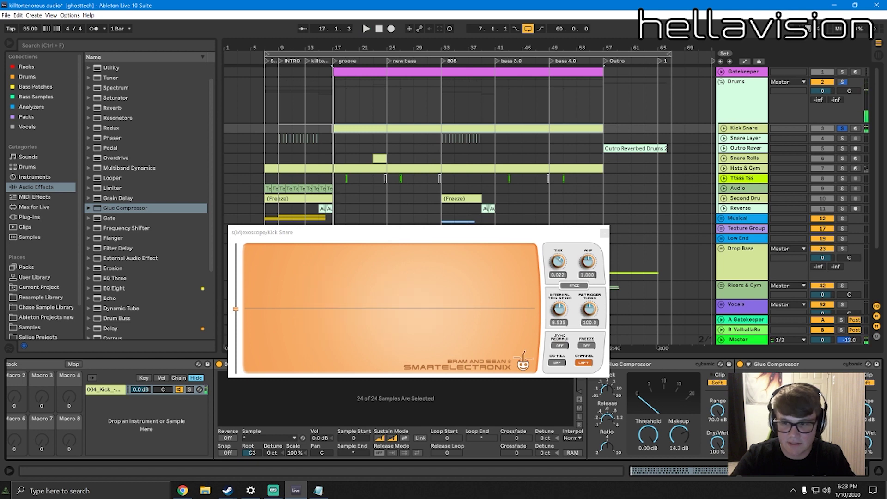
key(space)
key(space)
key(space)
key(space)
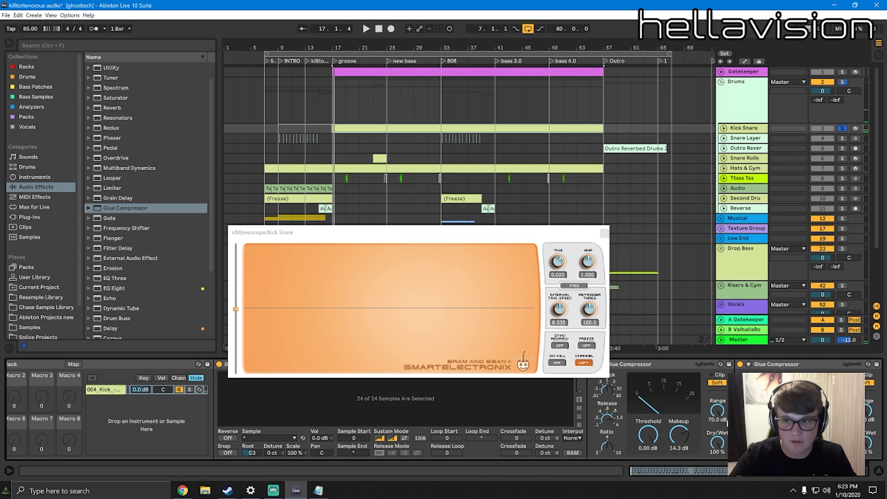
Lower the s(M)exoscope Amp to 0.515 while replaying the kick
click(313, 236)
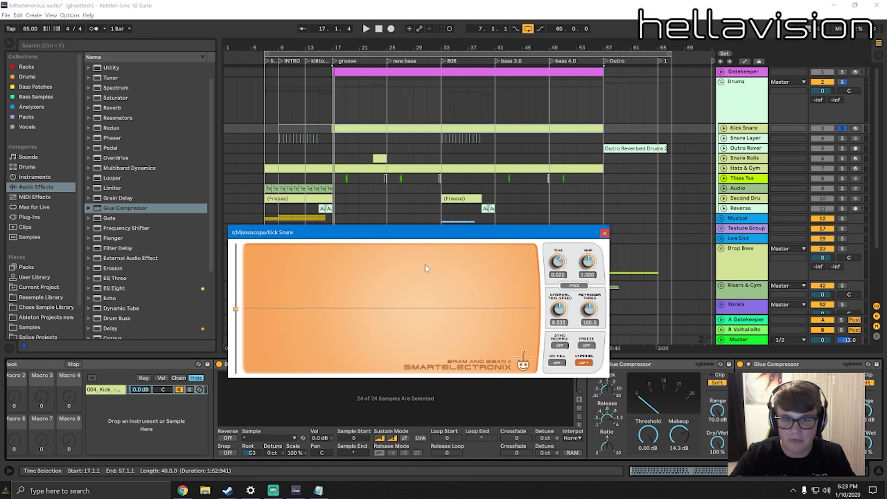
click(769, 366)
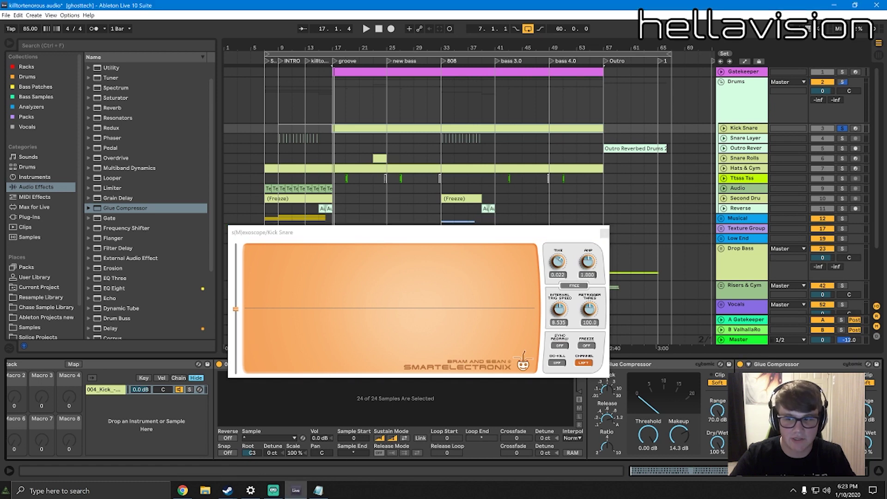
key(space)
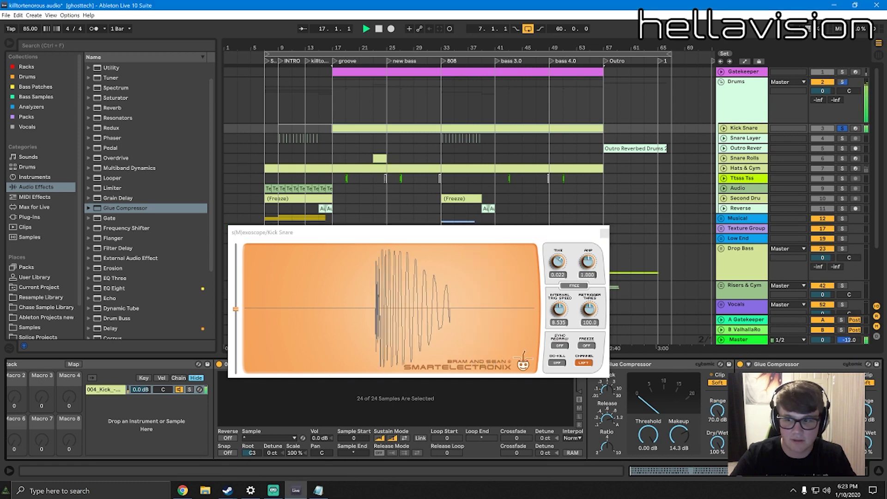
drag(591, 276, 592, 296)
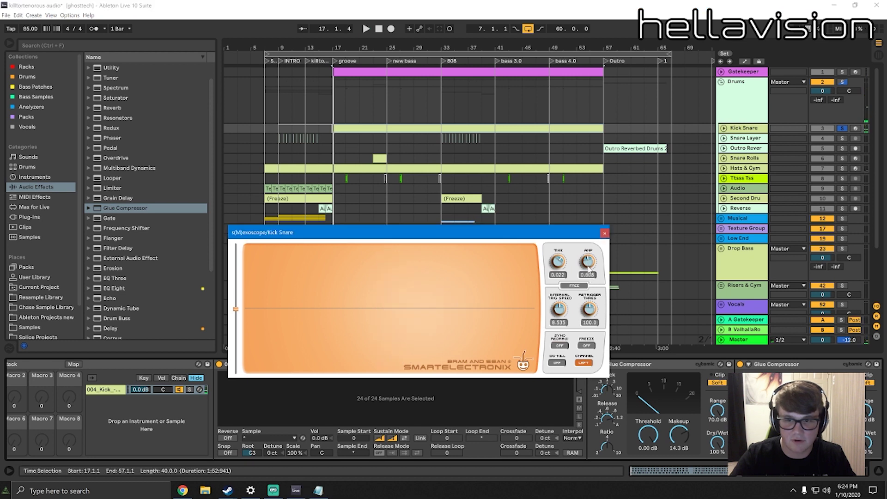
key(space)
key(space)
key(space)
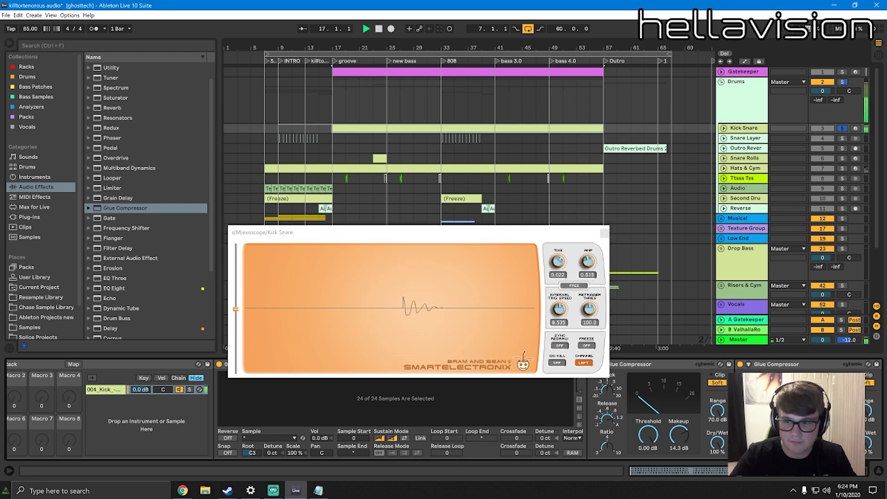
Replay the kick repeatedly and examine the shape of its peaks and tail at the reduced s(M)exoscope scale
key(space)
key(space)
key(space)
key(space)
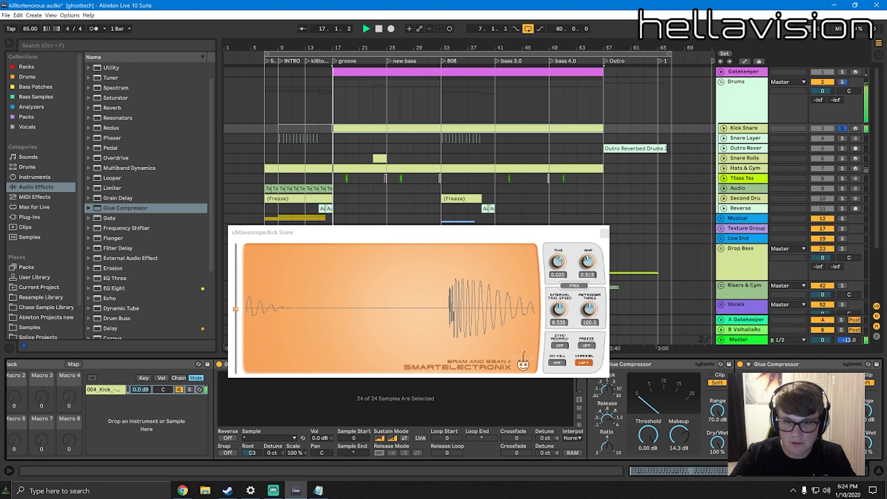
key(space)
key(space)
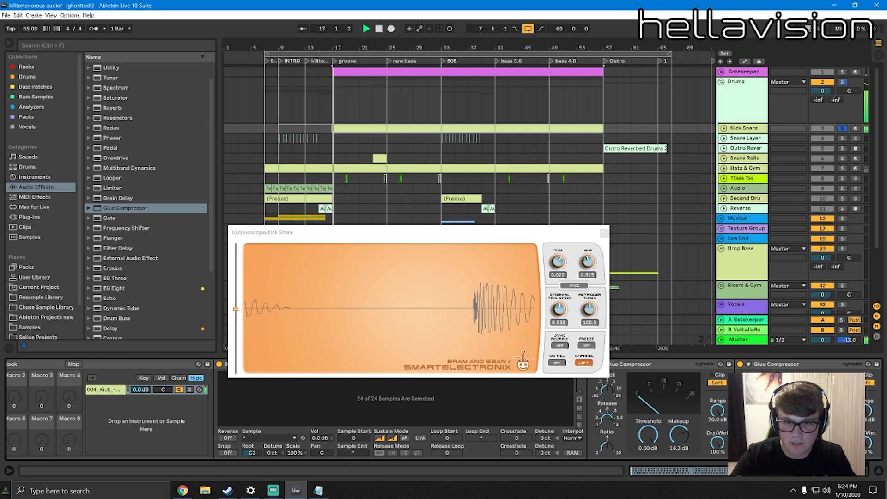
key(space)
key(space)
key(space)
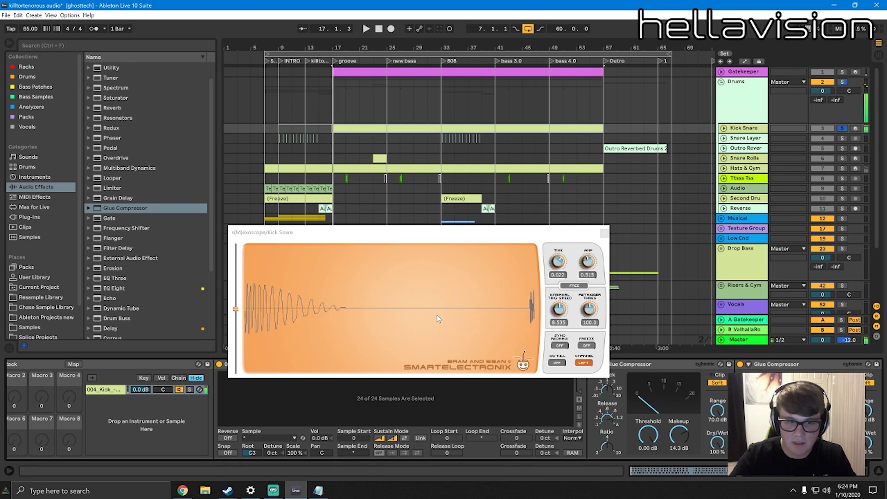
key(space)
key(space)
key(space)
key(space)
key(space)
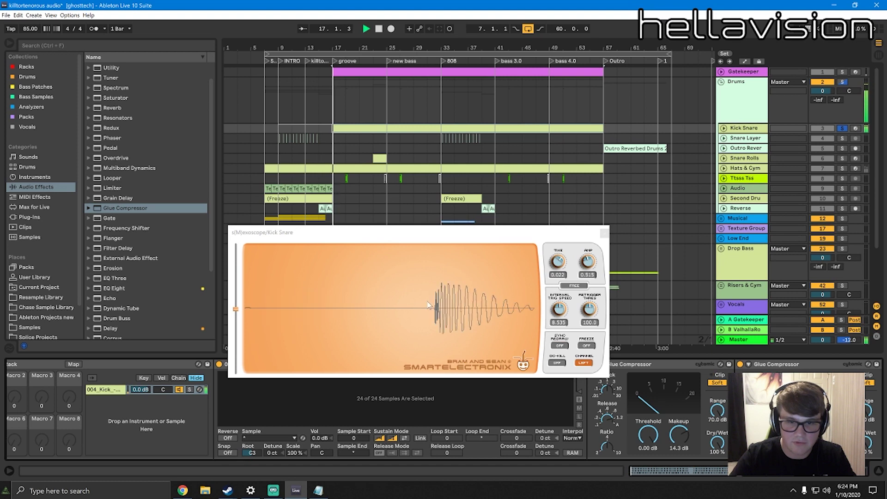
key(space)
key(space)
key(space)
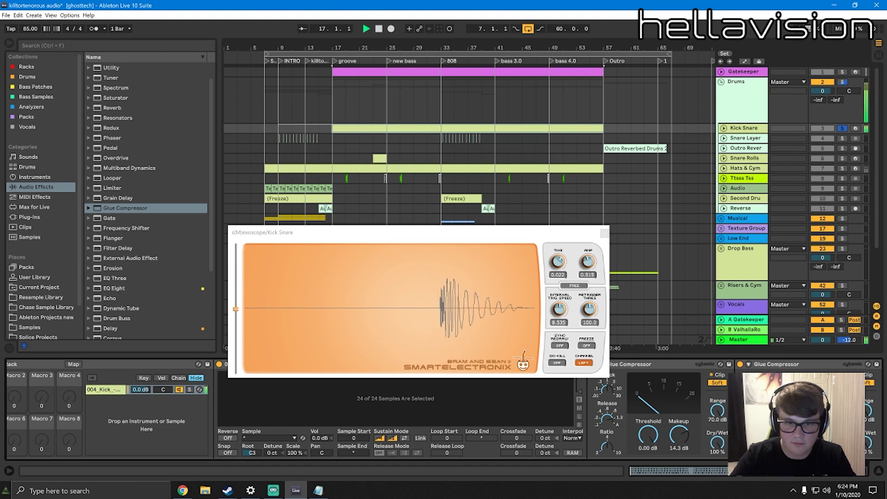
key(space)
key(space)
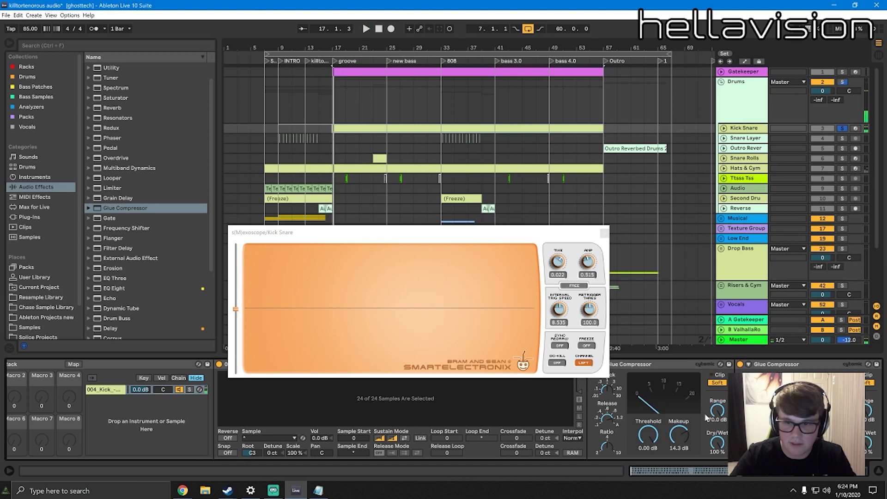
Lower the first Glue Compressor's Makeup to 0.16 dB while replaying the kick
key(space)
key(space)
key(space)
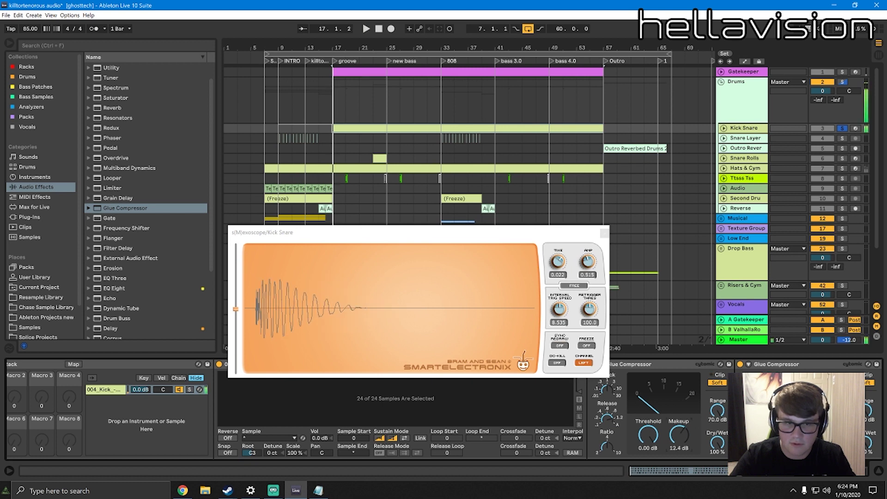
key(space)
key(space)
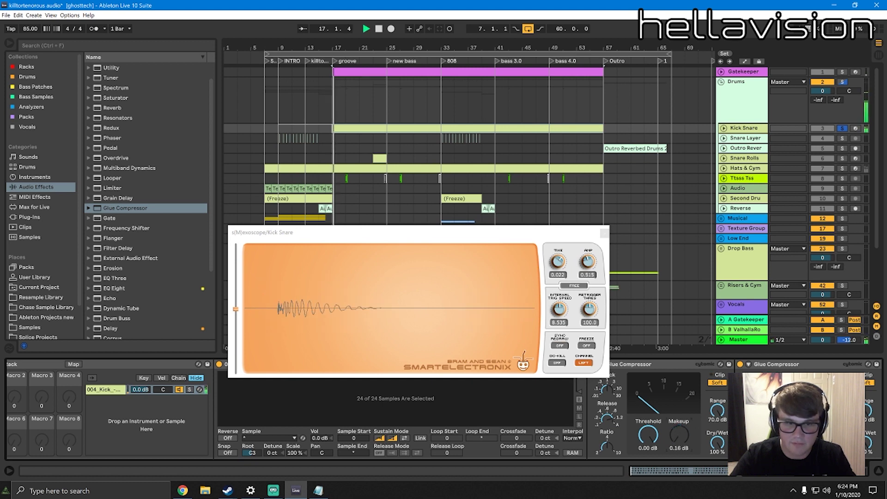
Raise the first Glue Compressor's Makeup to 16.7 dB while replaying the kick
key(space)
key(space)
key(space)
key(space)
key(space)
key(space)
key(space)
key(space)
key(space)
drag(680, 435, 680, 377)
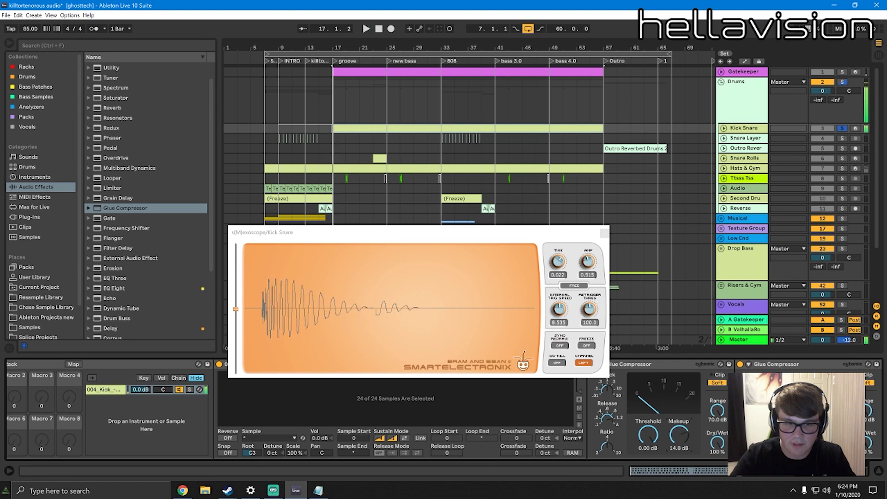
key(space)
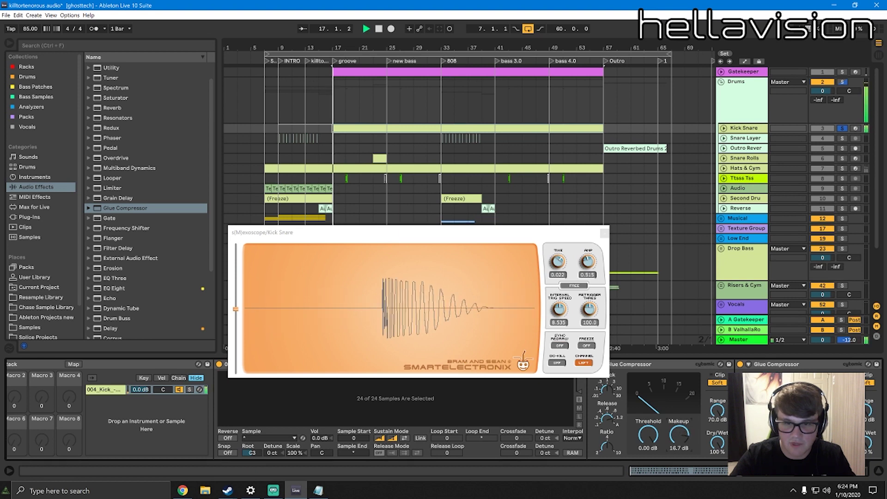
Set the first Glue Compressor's Makeup to 15.1 dB and replay the kick
drag(680, 435, 679, 444)
key(space)
key(space)
key(space)
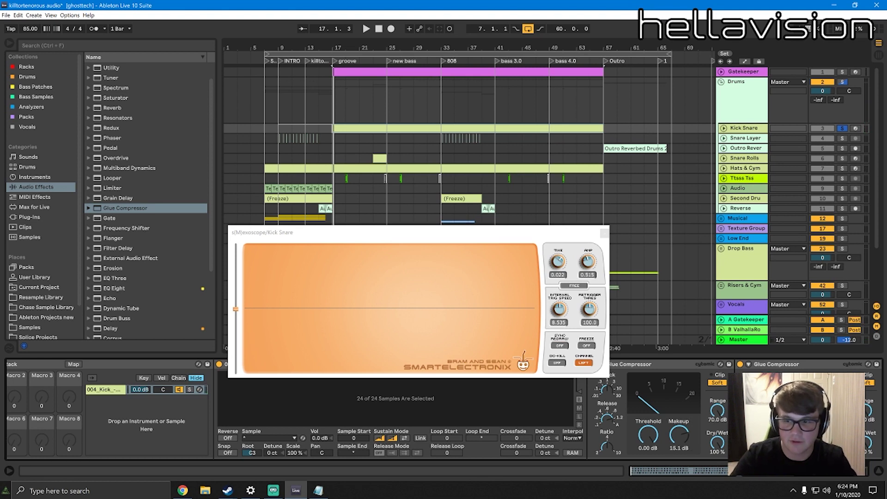
Play the kick in separate passes and examine its clipped waveform in s(M)exoscope
key(space)
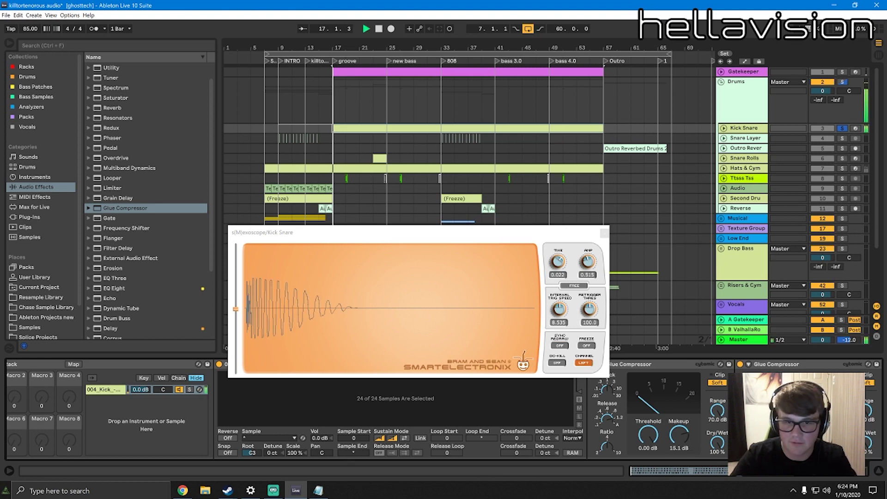
key(space)
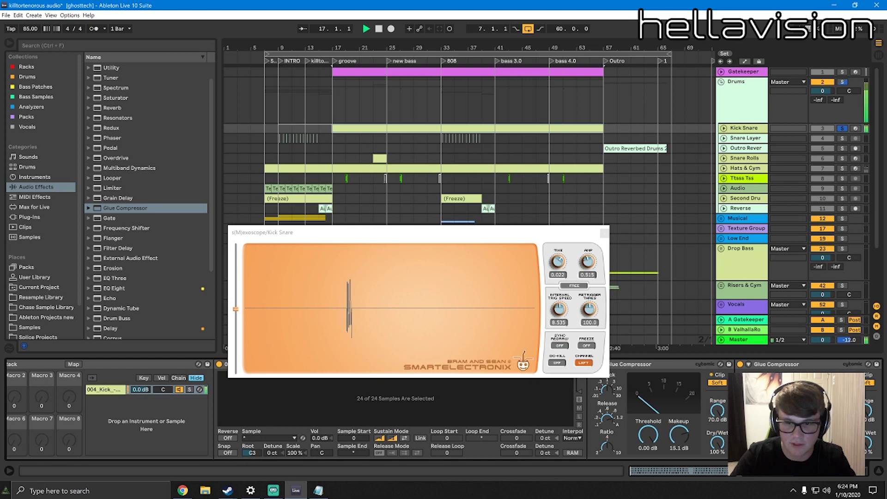
key(space)
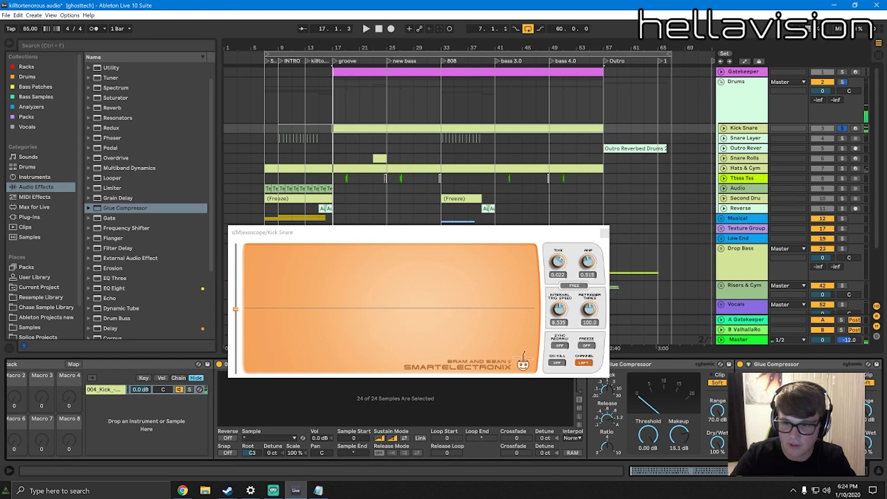
key(space)
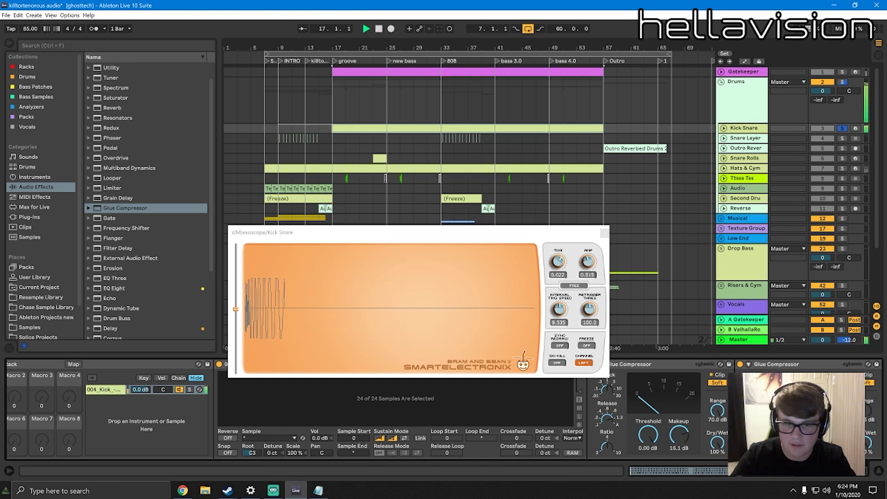
key(space)
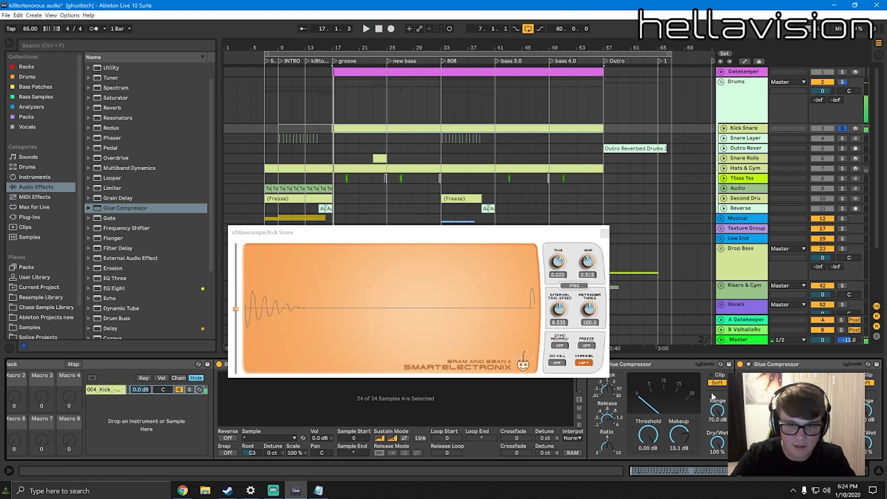
Replay the kick once more, move the s(M)exoscope window clear of the device chain, and turn off the first Glue Compressor
key(space)
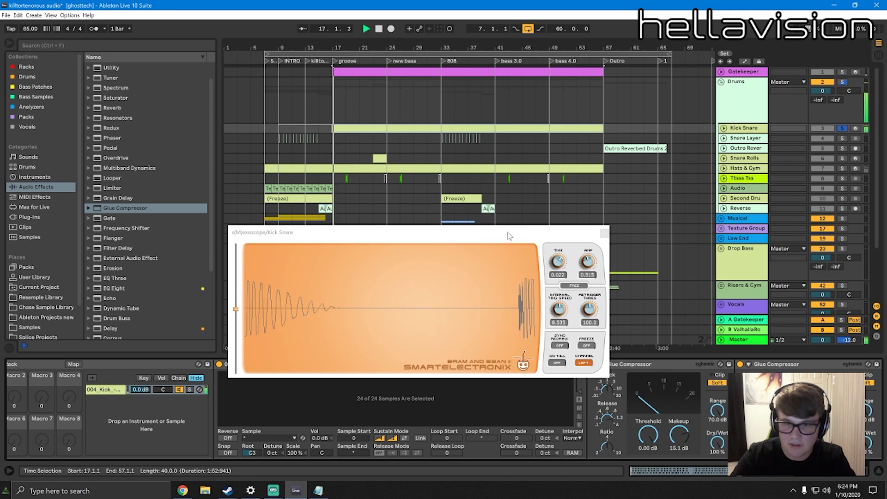
key(space)
click(593, 365)
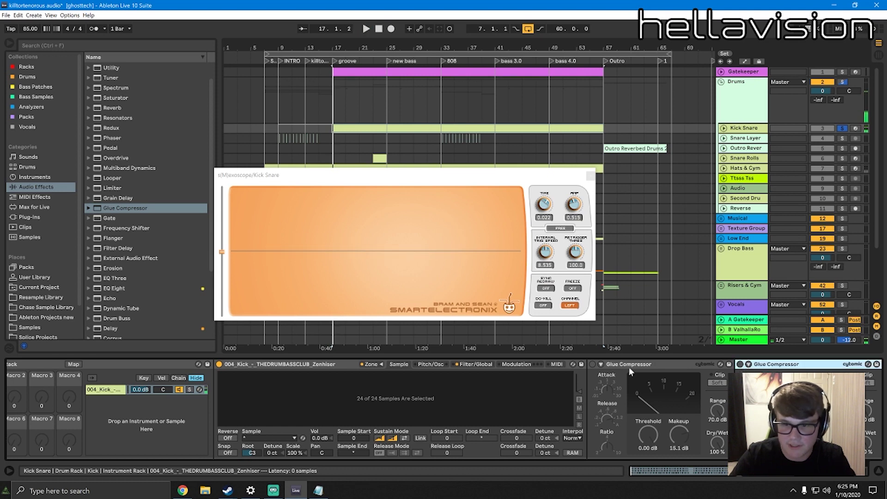
Turn the first Glue Compressor back on and replay the kick in short passes to examine its waveform in s(M)exoscope
click(593, 365)
key(space)
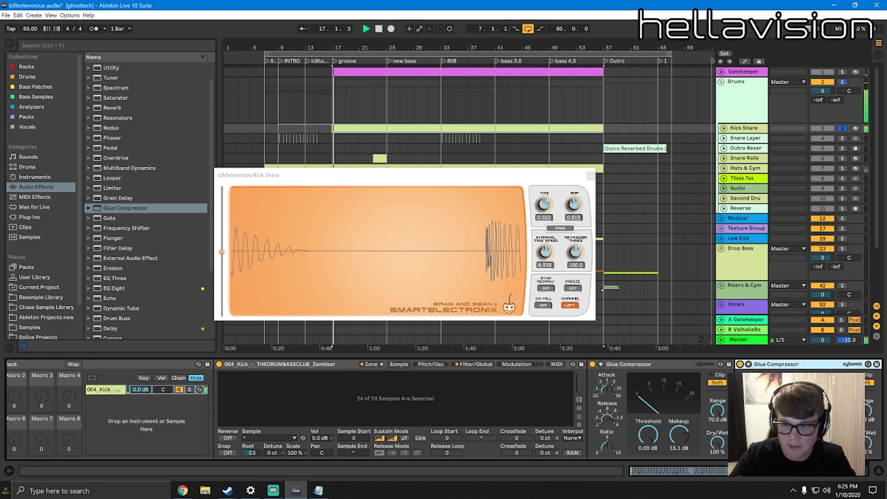
key(space)
key(space)
key(space)
key(space)
key(space)
key(space)
key(space)
Close the s(M)exoscope window and add an EQ Eight after the second Glue Compressor
click(864, 475)
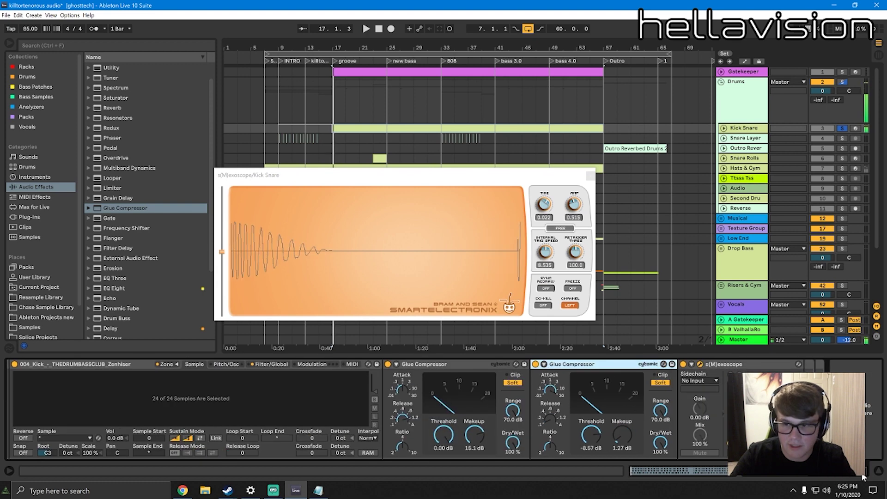
click(590, 175)
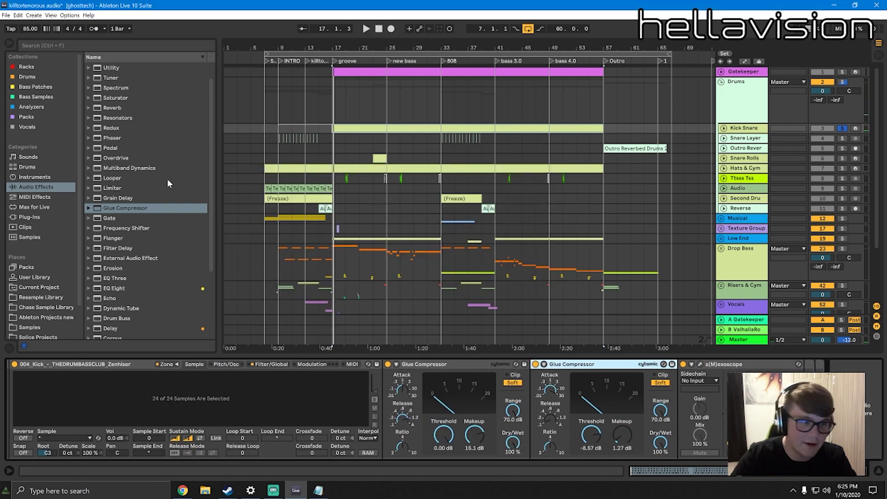
scroll(110, 261, down, 2)
click(109, 261)
click(109, 267)
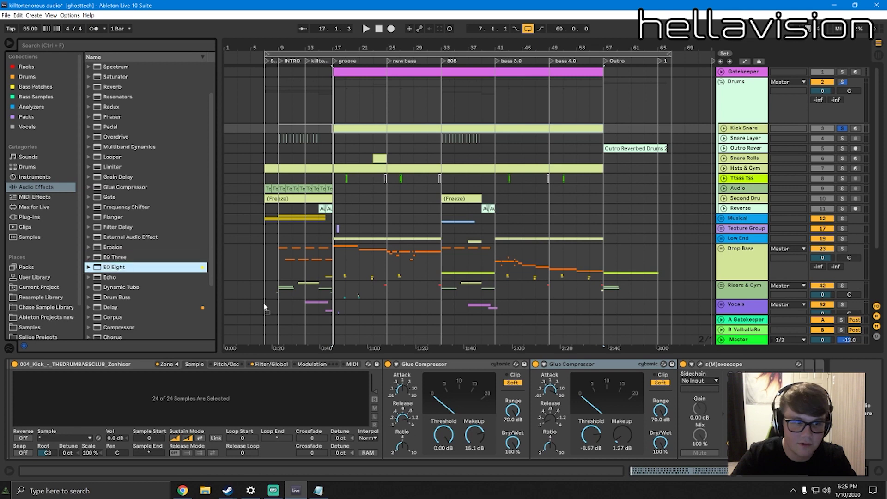
key(Return)
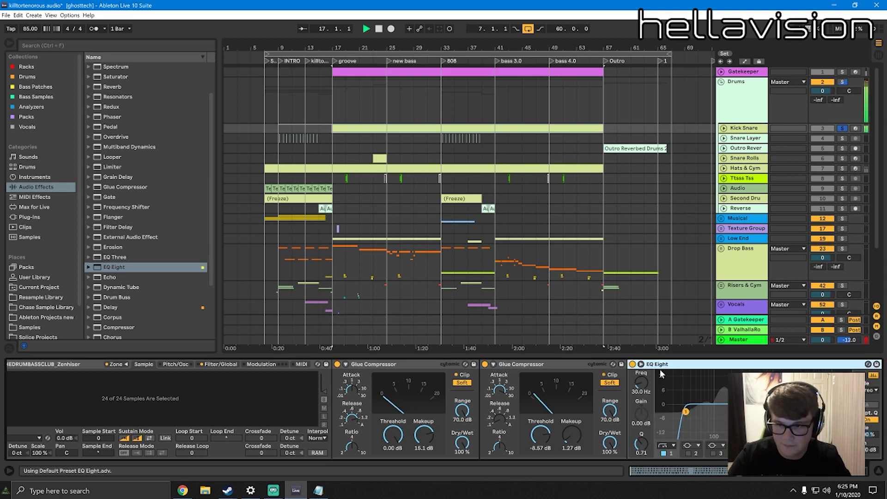
Set the first Glue Compressor's Makeup to 13.7 dB and the second's Threshold to -12.4 dB and Makeup to 0 dB, replaying the kick
key(space)
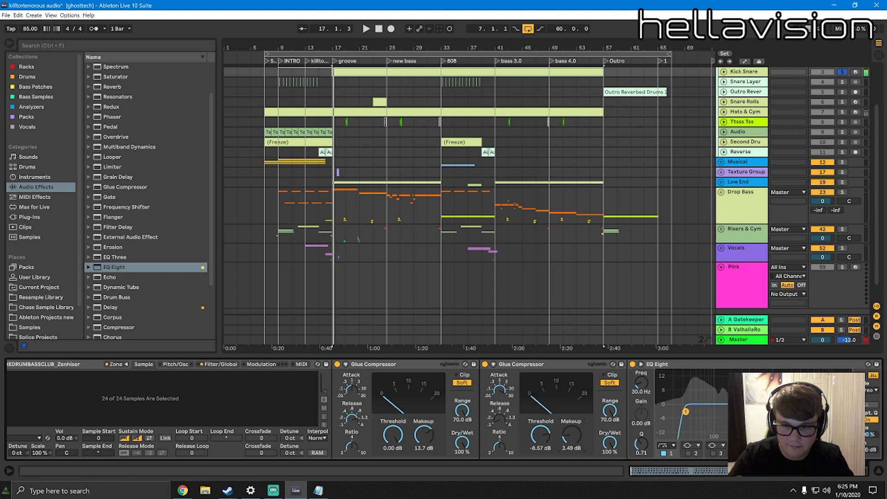
drag(540, 435, 540, 441)
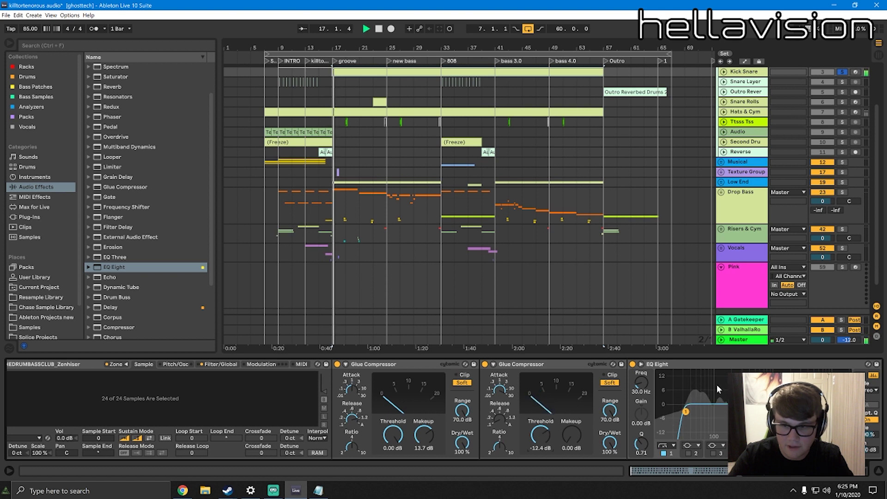
key(space)
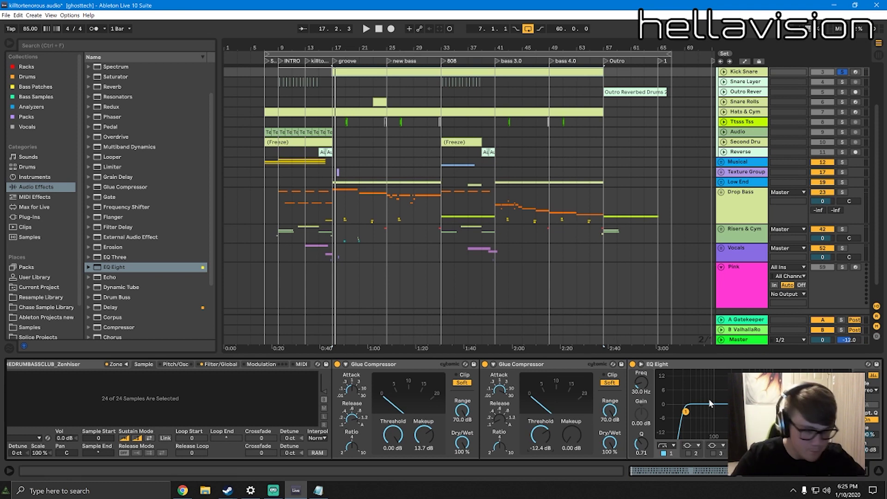
key(space)
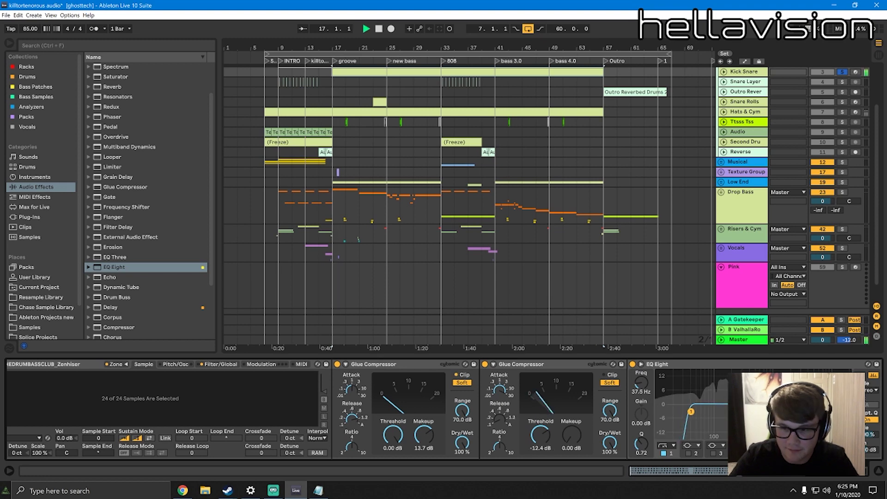
Show EQ Eight's enlarged curve display and set the band 1 low cut to 39.1 Hz while playing the kick
click(641, 365)
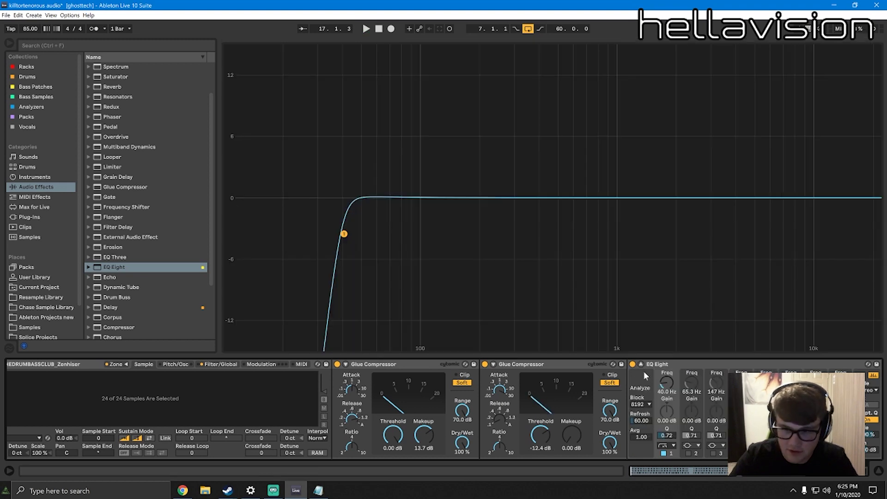
key(space)
key(space)
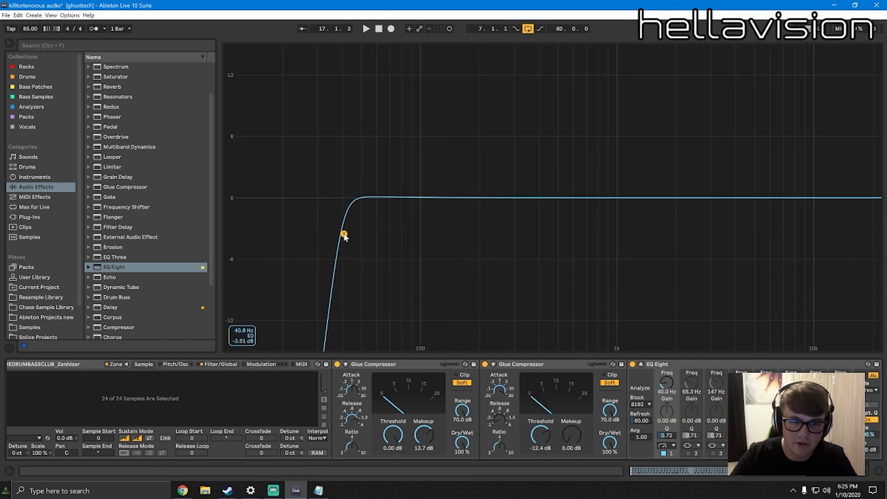
key(space)
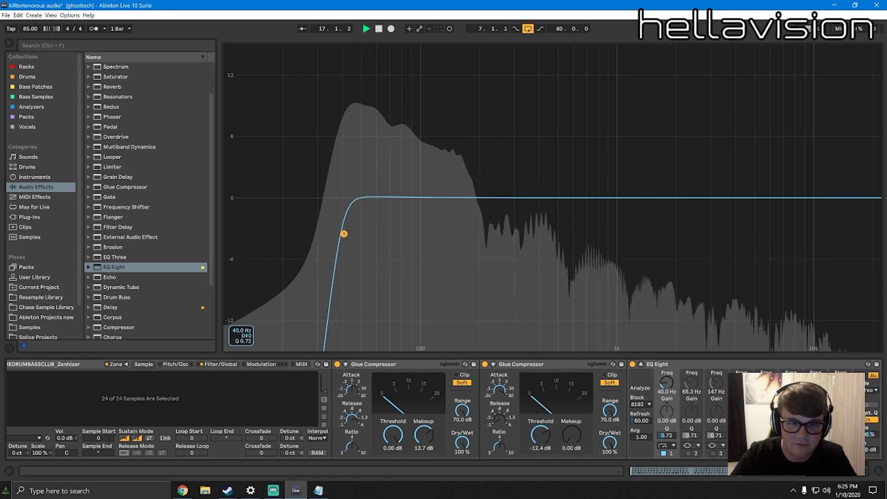
drag(339, 234, 341, 234)
scroll(340, 233, down, 1)
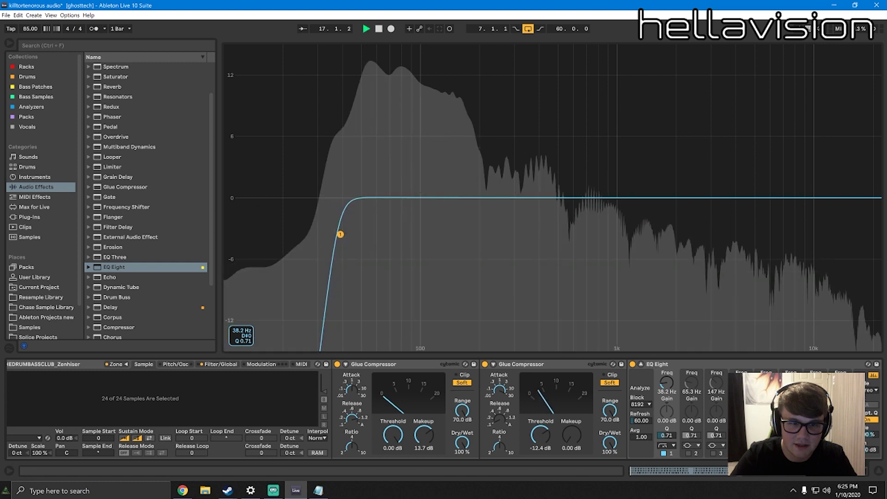
key(space)
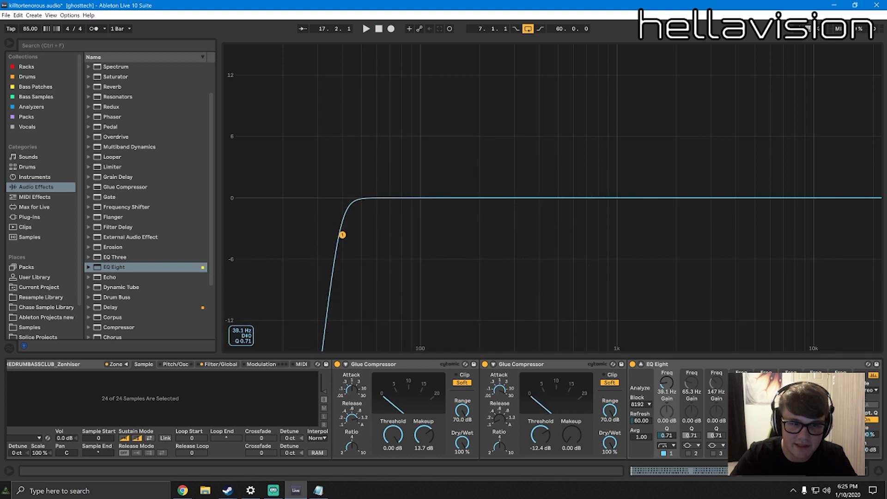
Set EQ Eight's band 1 low cut to 40.4 Hz and replay the kick to check its low end
key(space)
drag(342, 235, 345, 235)
key(space)
key(space)
key(space)
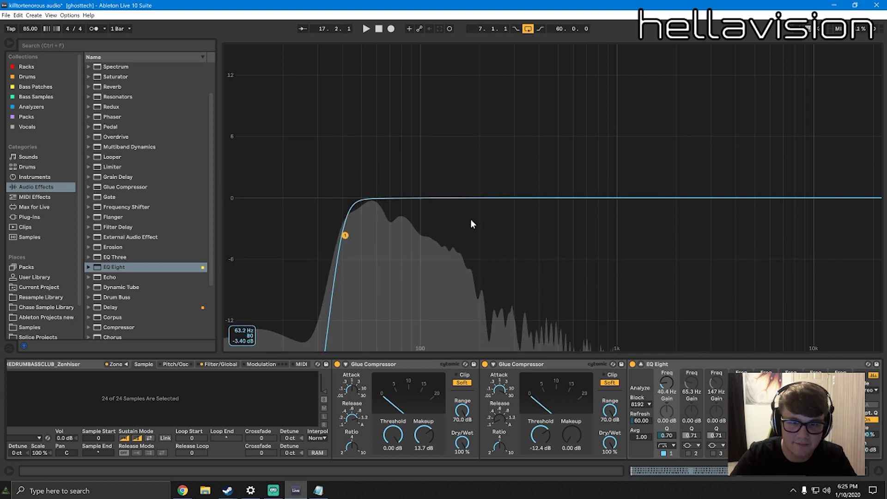
key(space)
key(space)
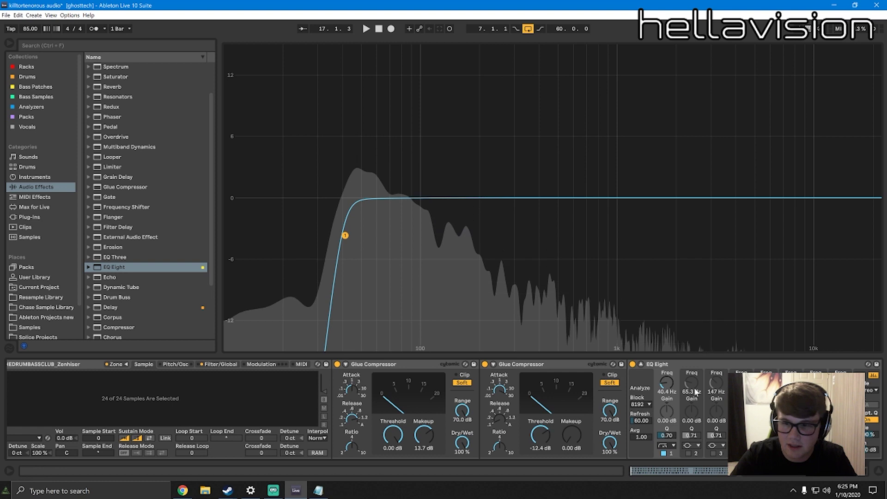
Enable EQ Eight's band 2 as a -1.34 dB dip at 97.8 Hz with Q 3.70, and replay the kick
click(688, 453)
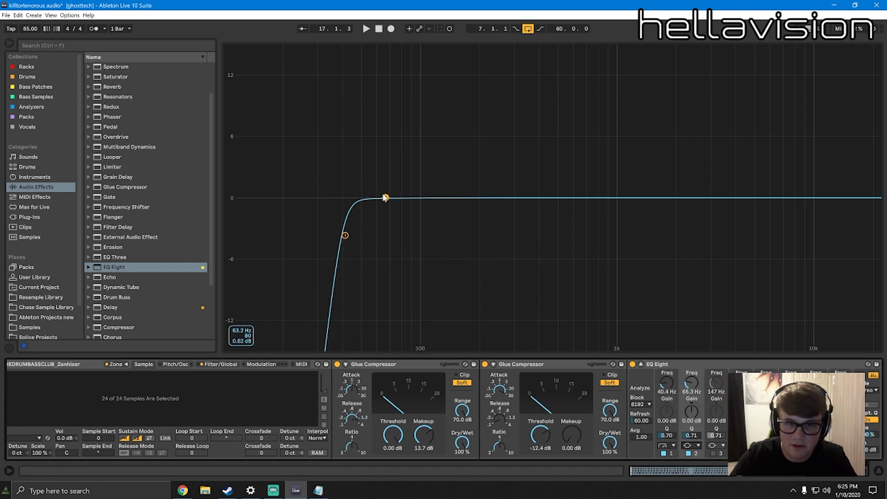
drag(386, 197, 422, 202)
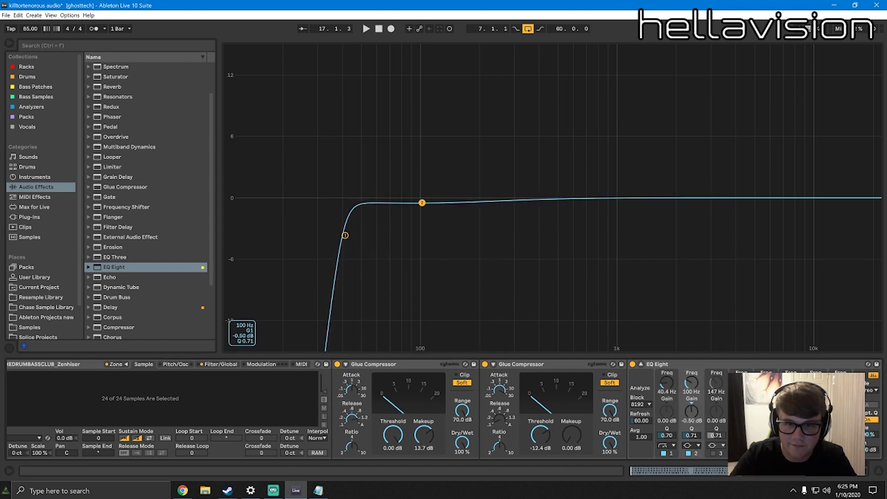
drag(697, 437, 697, 423)
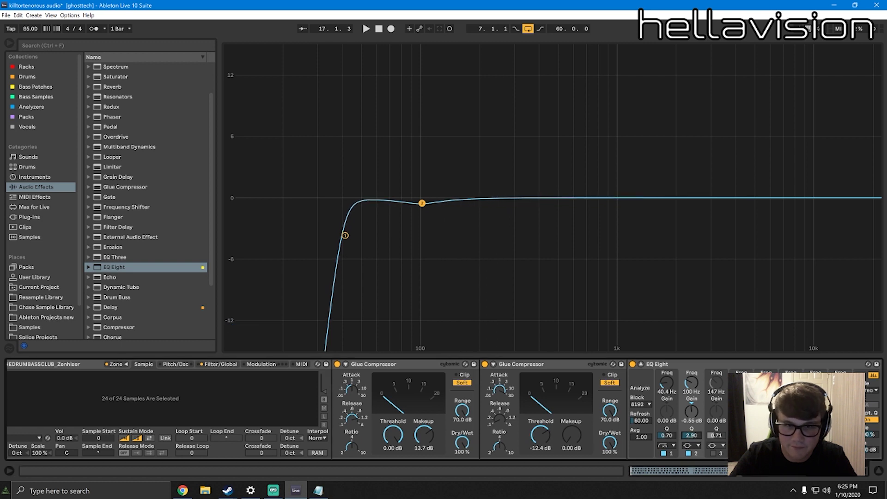
drag(422, 206, 420, 211)
key(space)
key(space)
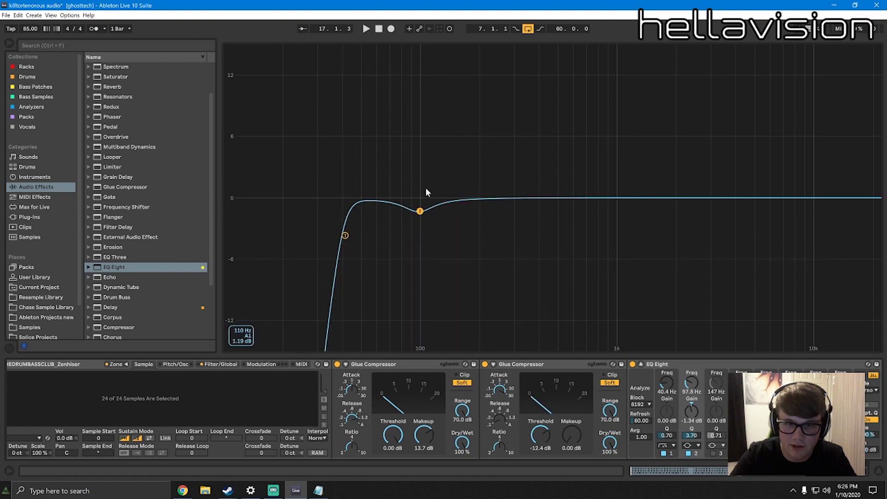
key(space)
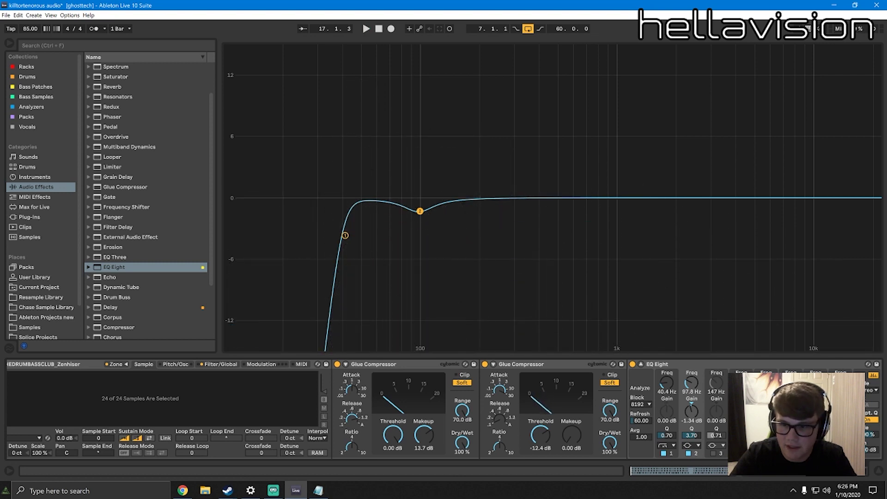
Enable EQ Eight's band 3 as a narrow -1.87 dB cut at 130 Hz with Q 18.0, and replay the kick
click(714, 454)
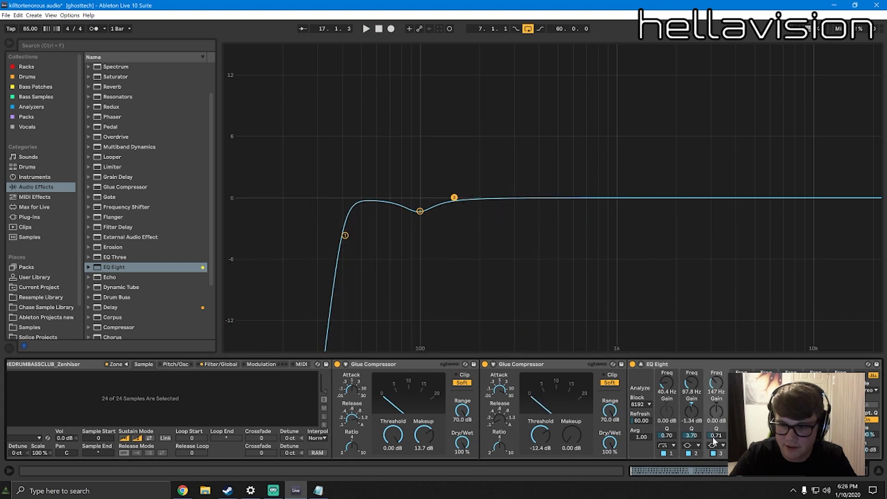
key(space)
drag(457, 196, 444, 216)
key(space)
key(space)
key(space)
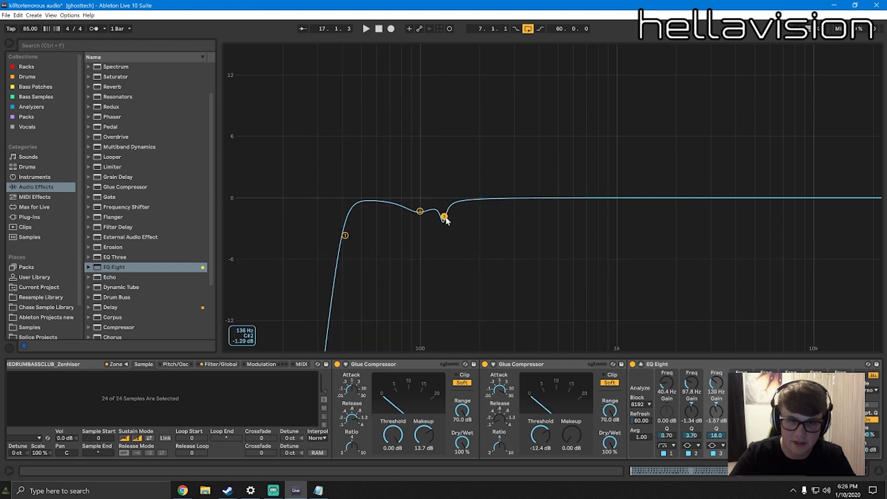
Audition band 3 boosted to 14.9 dB at 134 Hz, and cut it to -1.24 dB with Q 12.5
key(space)
drag(449, 61, 446, 48)
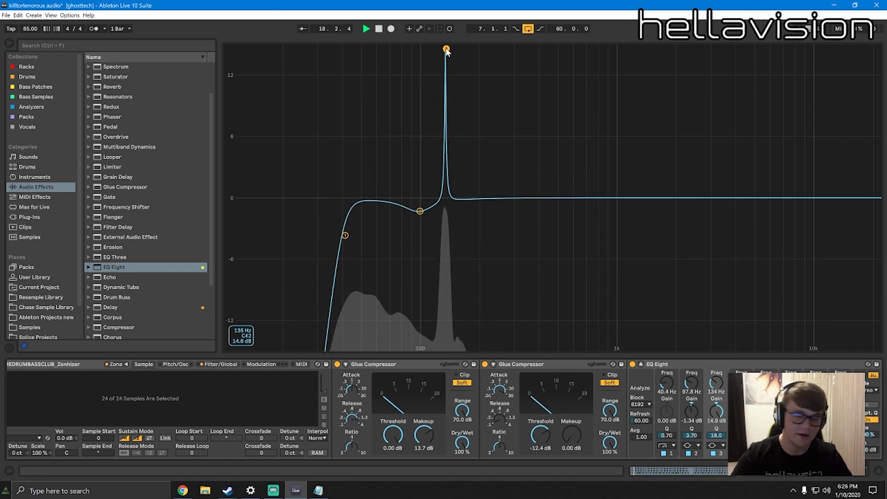
key(space)
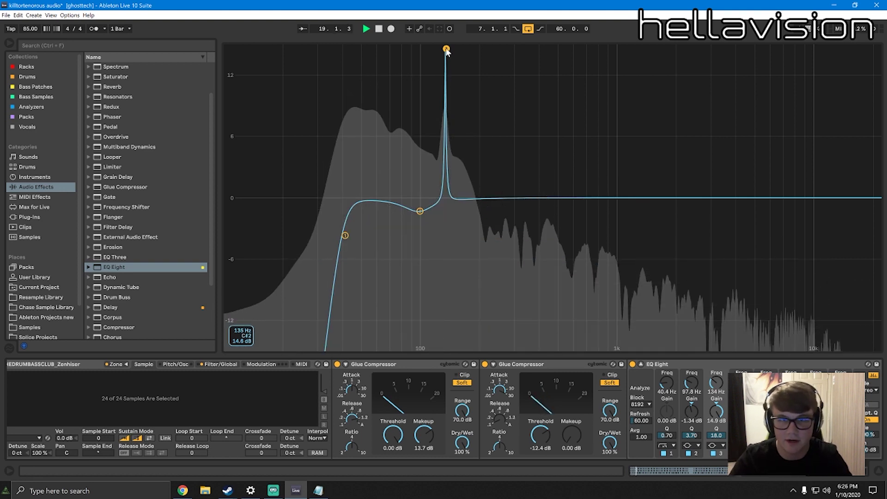
drag(446, 50, 444, 210)
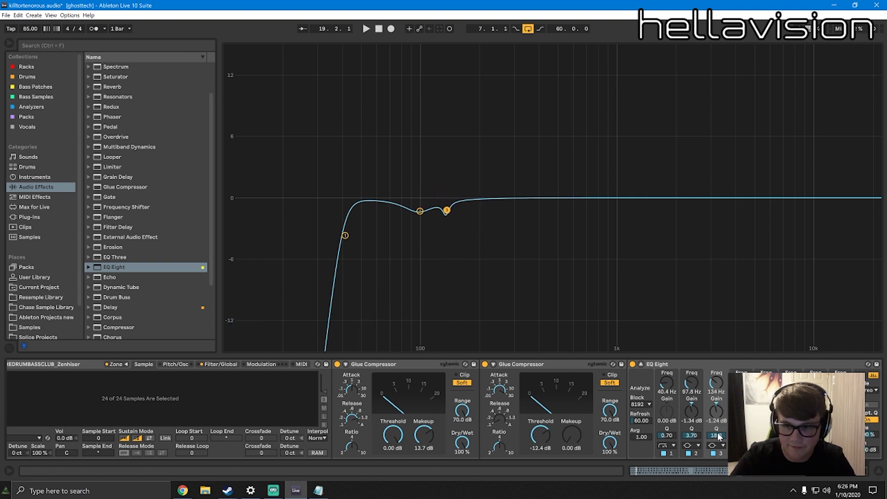
key(space)
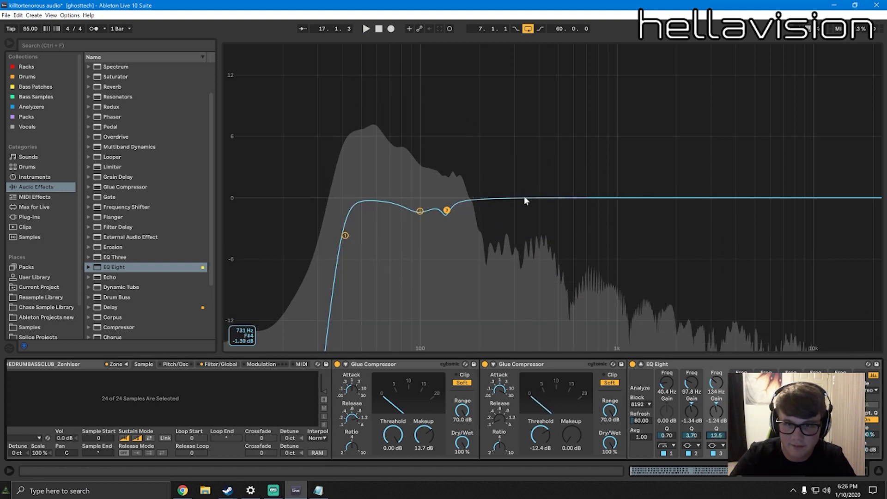
Bypass and re-enable EQ Eight while playing the kick to compare the sound with and without it
click(632, 364)
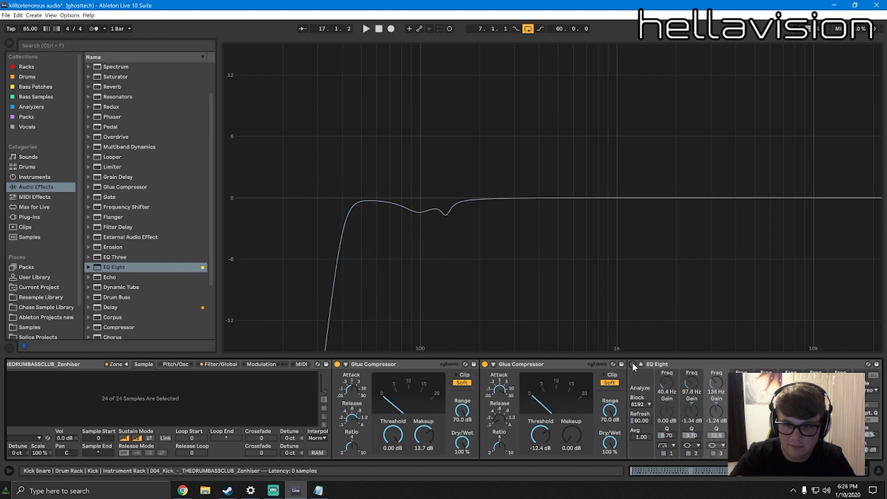
click(632, 364)
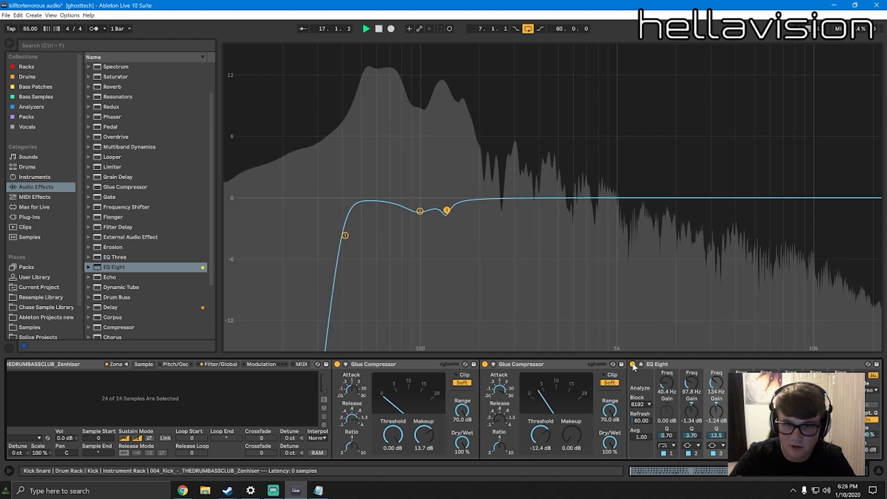
key(space)
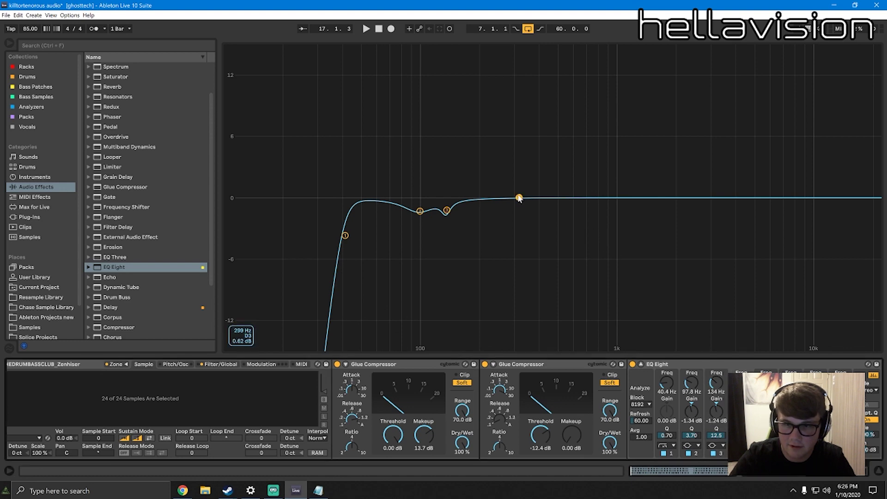
Try lowering EQ Eight's band 4 high shelf by about 1 dB near 320 Hz and replay the kick
key(space)
drag(520, 199, 521, 208)
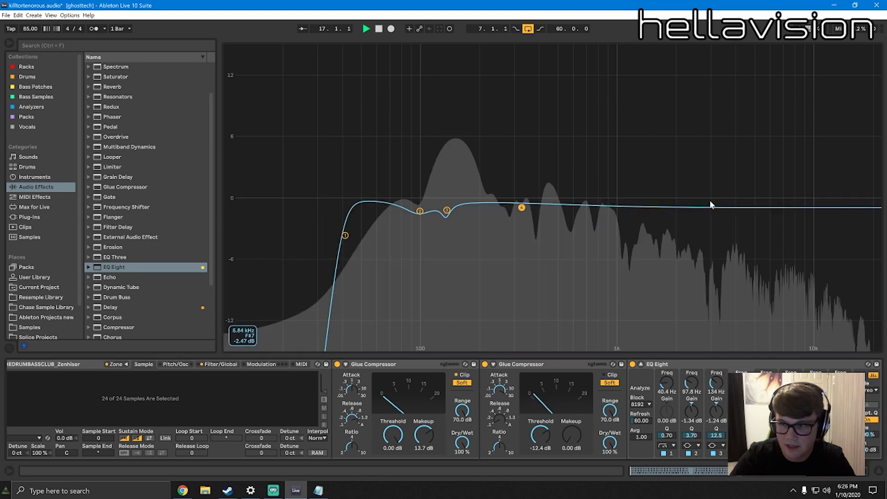
key(space)
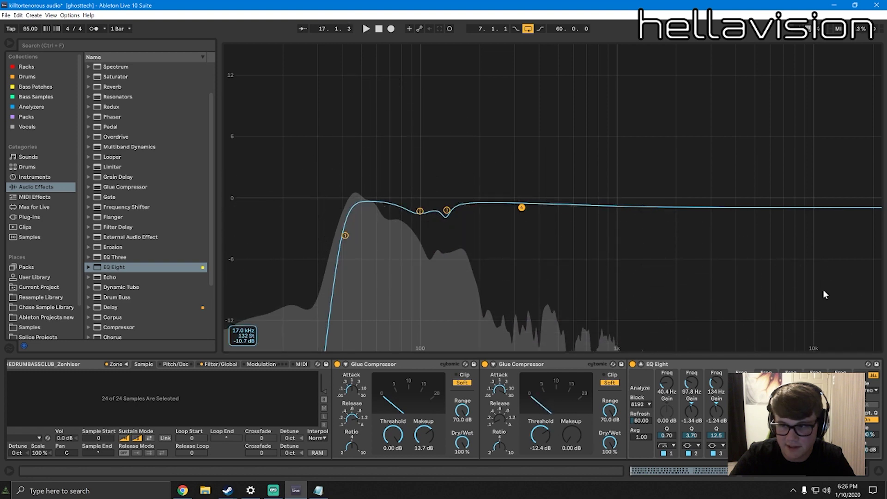
key(space)
key(space)
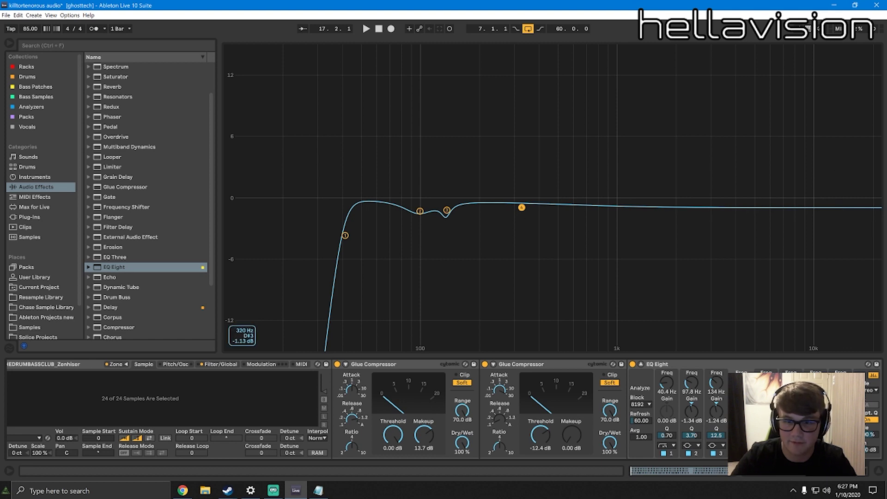
Return EQ Eight's band 4 shelf to 0 dB and replay the kick
drag(521, 208, 520, 198)
key(space)
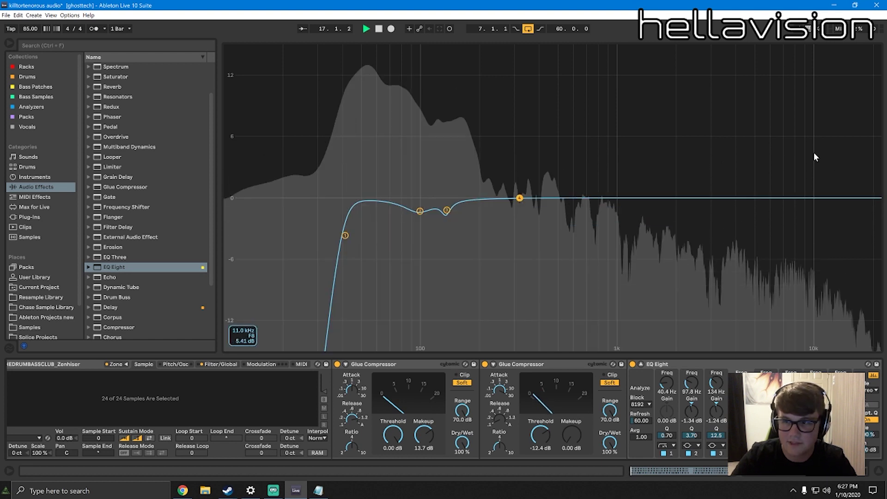
key(space)
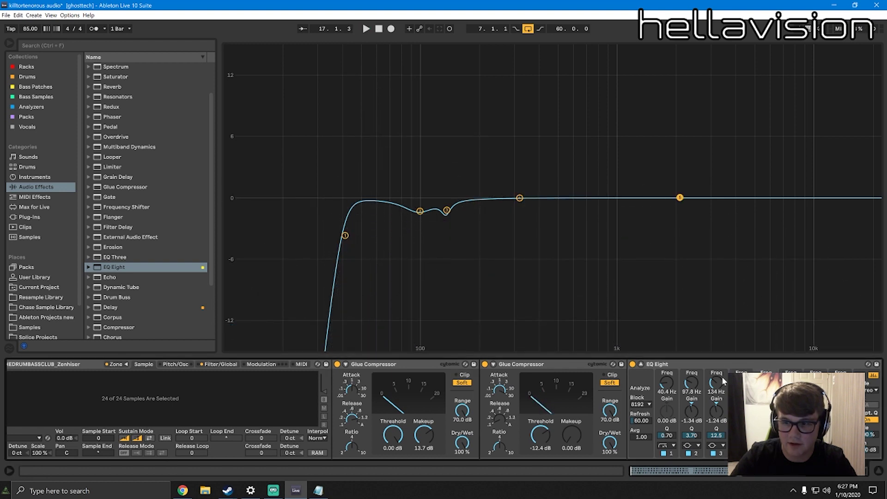
Cut EQ Eight's band 5 by 3.30 dB at 4.06 kHz with Q 3.70, replaying the kick
drag(680, 197, 737, 225)
key(space)
key(space)
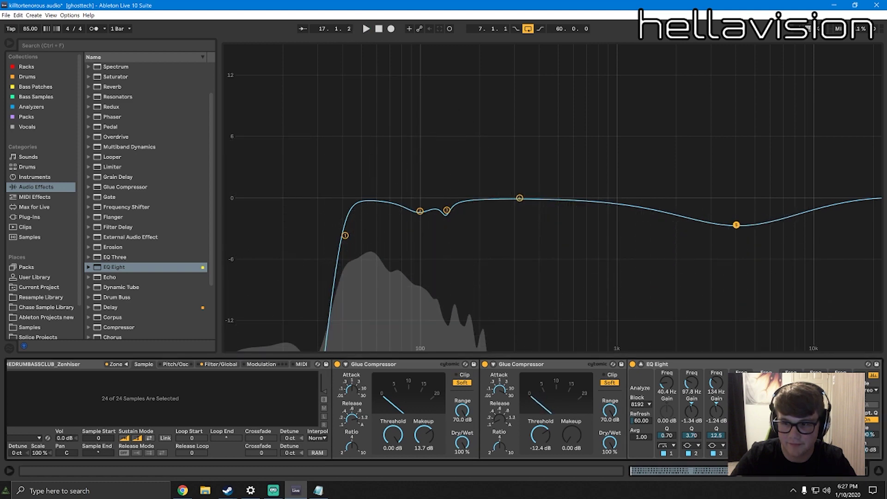
drag(766, 436, 766, 416)
key(space)
drag(736, 225, 735, 230)
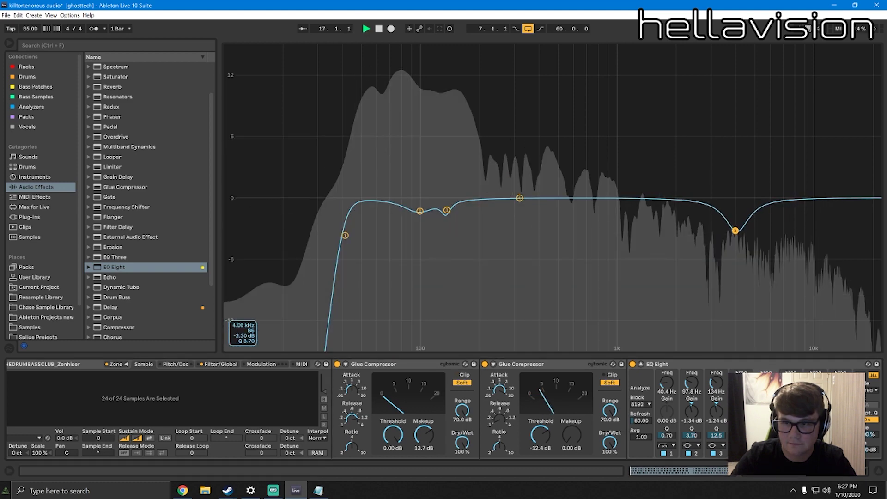
Set EQ Eight's band 4 high shelf to -0.61 dB at 462 Hz while replaying the kick
drag(519, 198, 550, 205)
key(space)
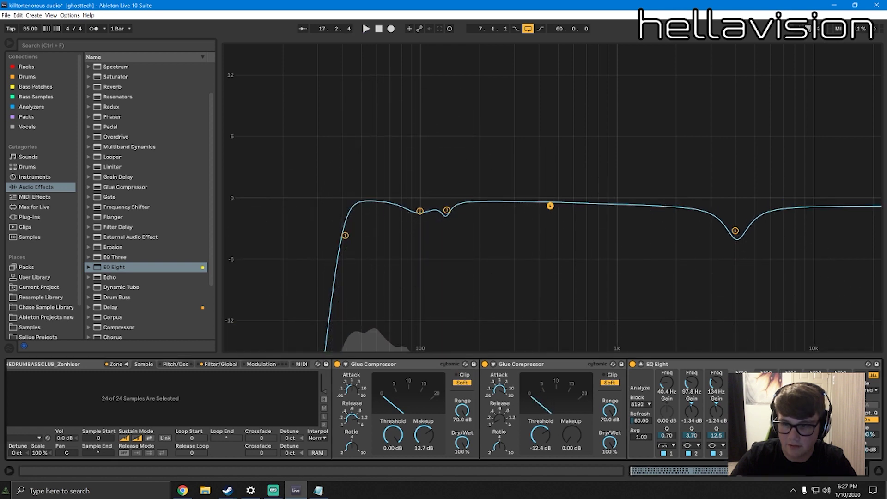
key(space)
drag(550, 206, 551, 204)
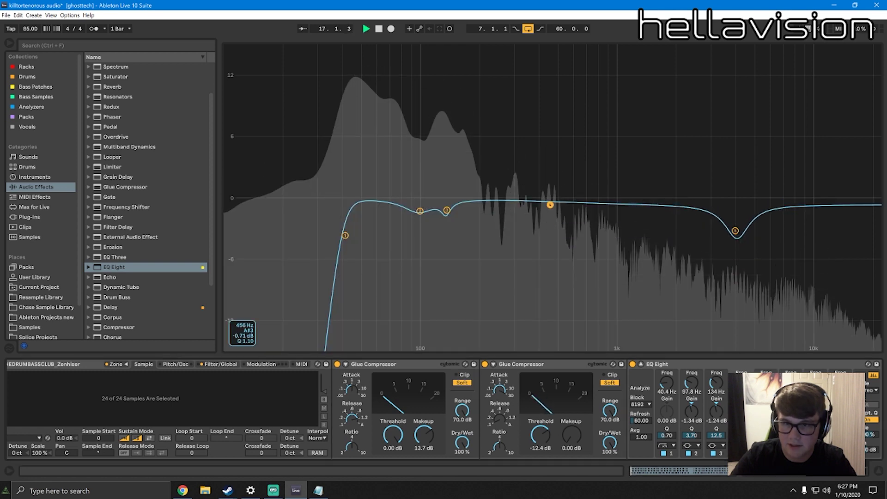
key(space)
Show the s(M)exoscope waveform display and lower the first Glue Compressor's makeup to 11.6 dB with the kick playing
scroll(831, 477, right, 5)
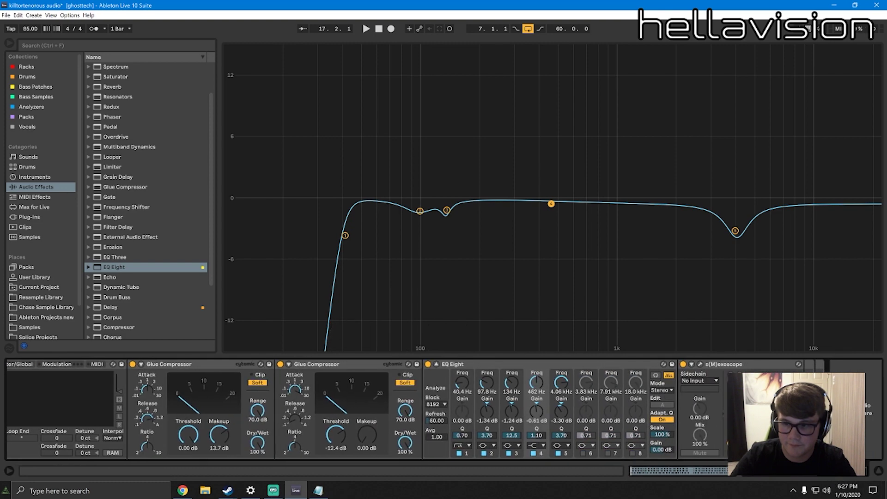
click(700, 365)
key(space)
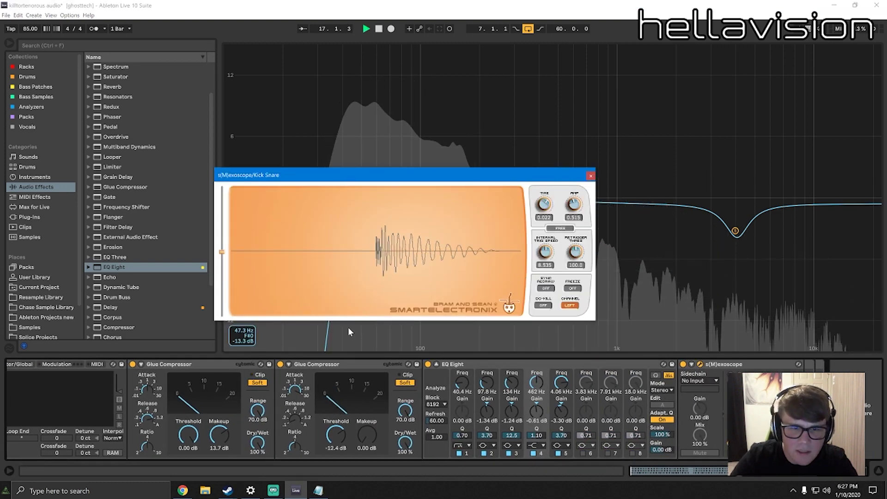
mouse_move(222, 437)
mouse_down()
mouse_move(222, 426)
mouse_move(220, 451)
mouse_up()
key(space)
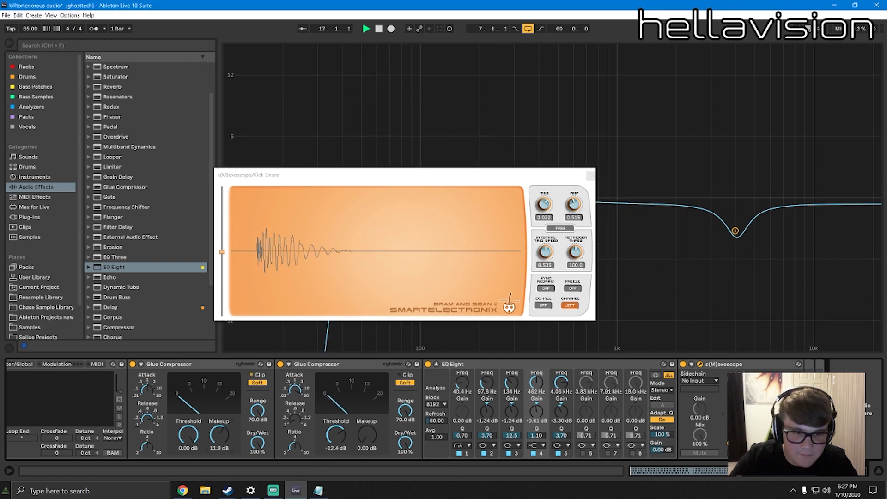
Raise the second Glue Compressor's makeup to 3.81 dB and replay the kick against the oscilloscope
mouse_move(375, 447)
mouse_down()
mouse_move(376, 430)
mouse_move(368, 442)
mouse_up()
key(space)
key(space)
key(space)
key(space)
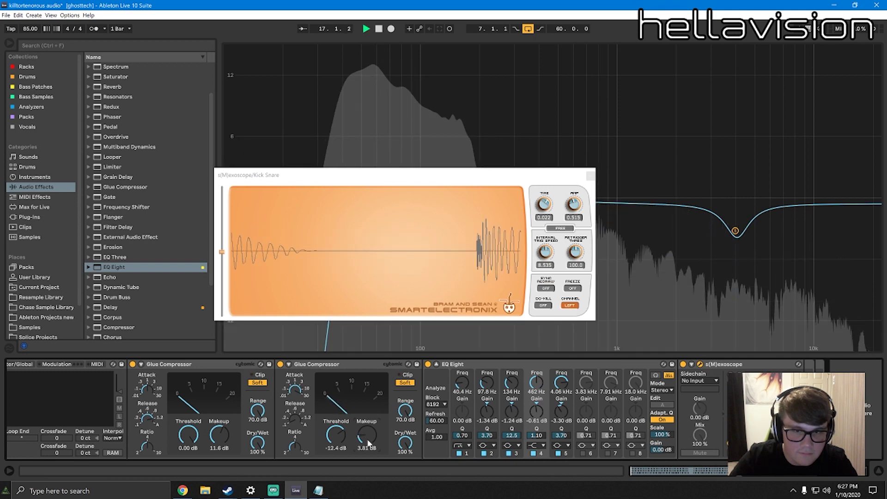
key(space)
key(space)
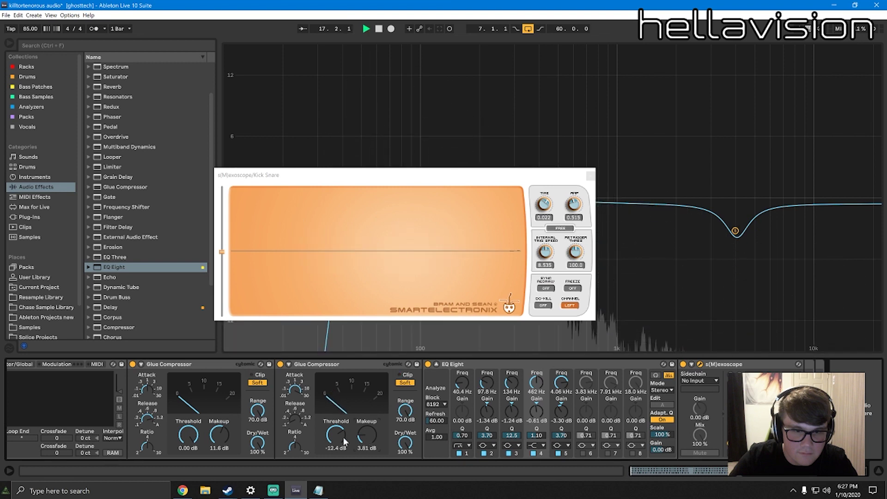
Lower the second Glue Compressor's threshold to -14.3 dB, stop playback and close the oscilloscope
drag(343, 437, 343, 443)
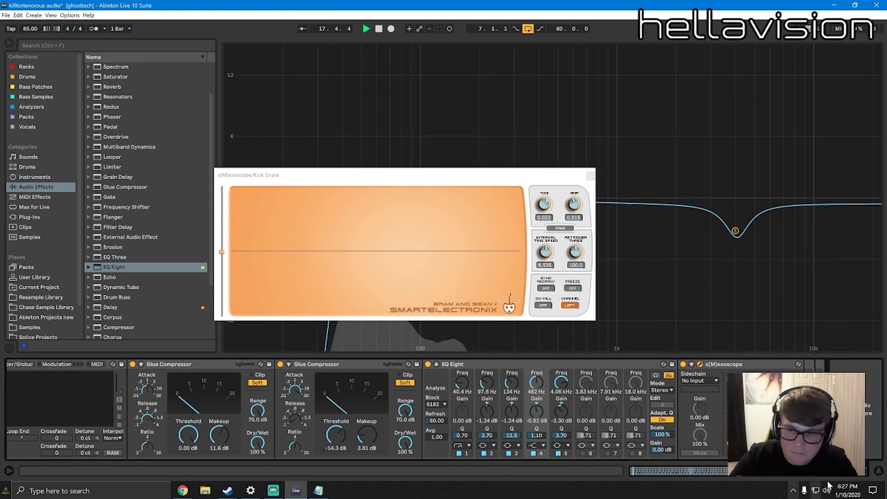
drag(827, 475, 855, 474)
key(space)
click(591, 176)
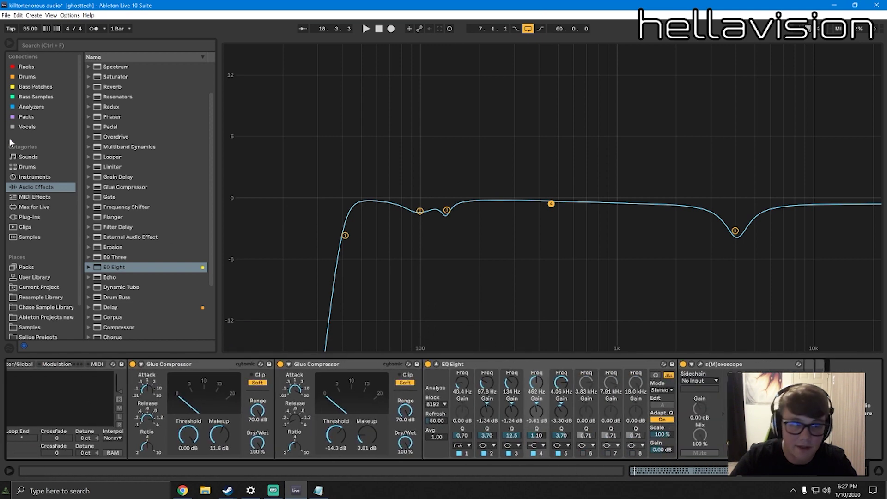
scroll(126, 190, down, 3)
scroll(157, 231, up, 5)
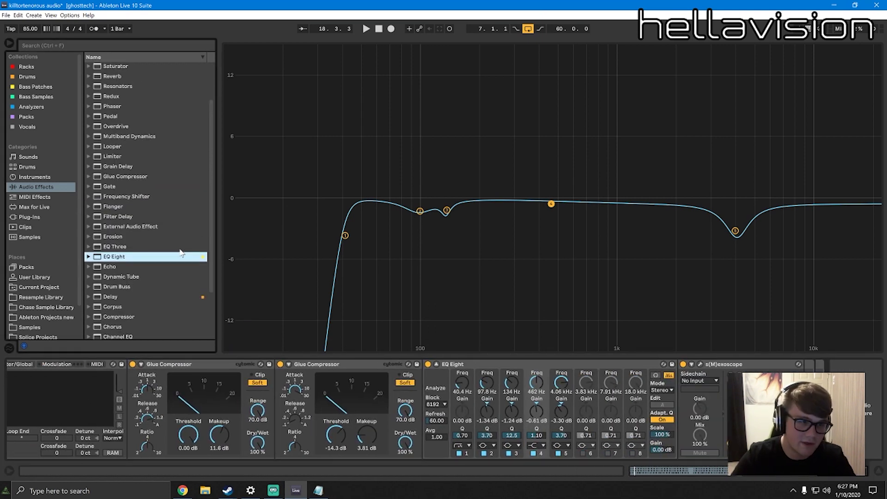
click(123, 158)
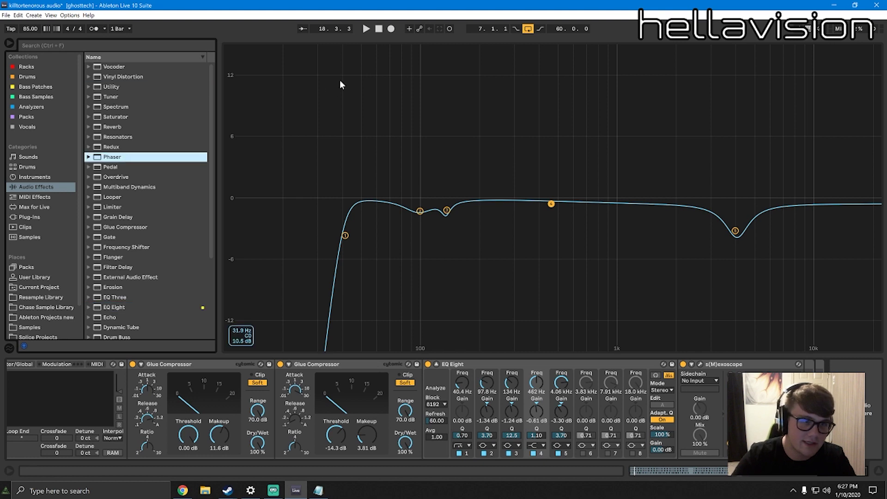
Reduce EQ Eight's band 5 cut to -0.82 dB at 3.89 kHz and replay the kick
drag(734, 231, 731, 206)
key(space)
key(space)
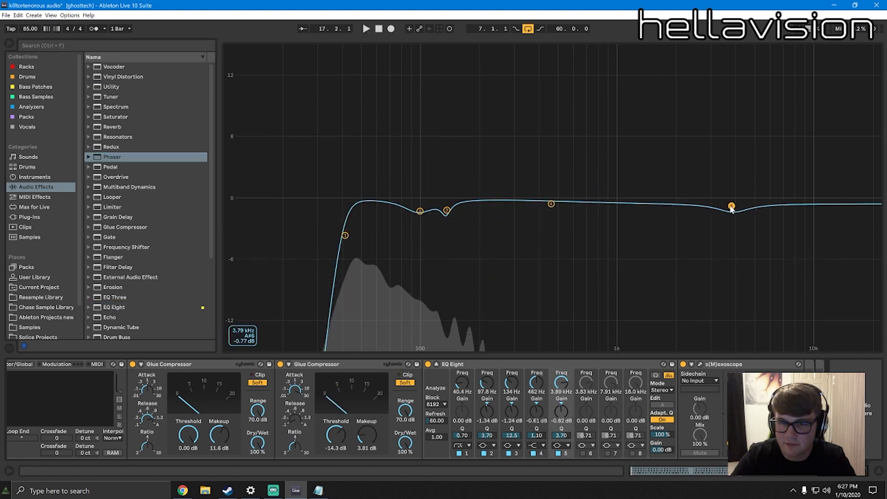
Duplicate the second Glue Compressor and play the kick with the s(M)exoscope display open
click(368, 432)
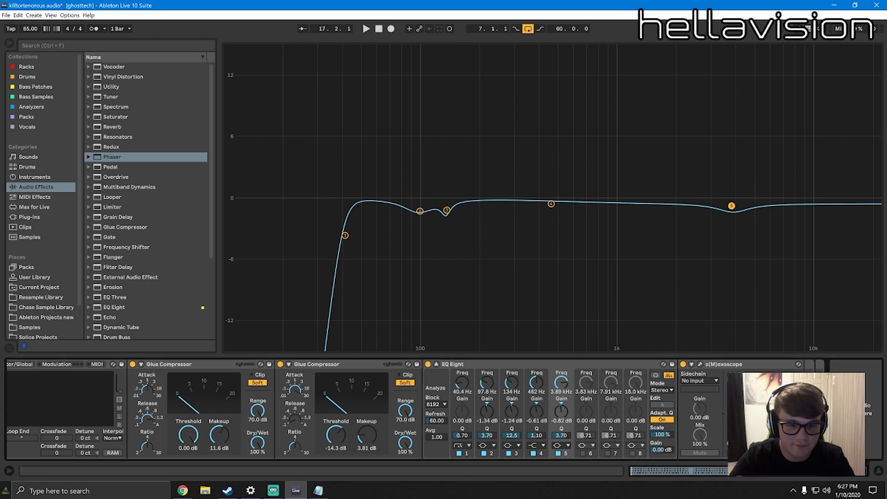
click(320, 365)
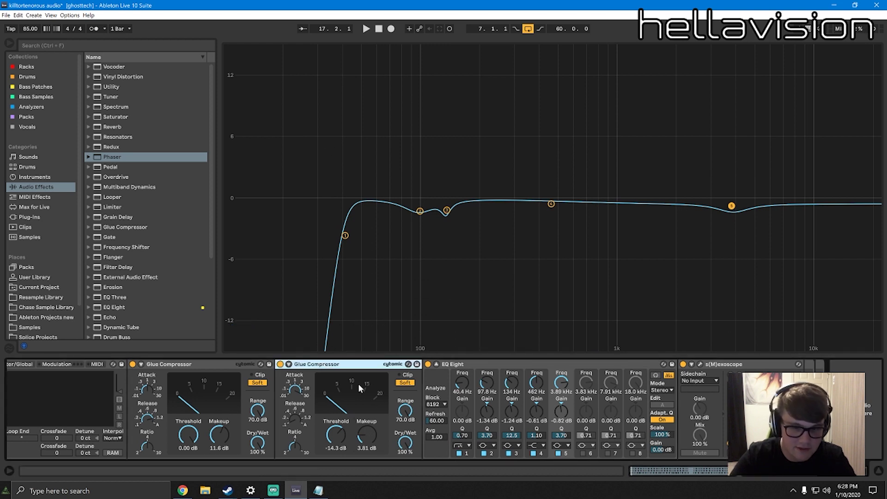
key(ctrl+d)
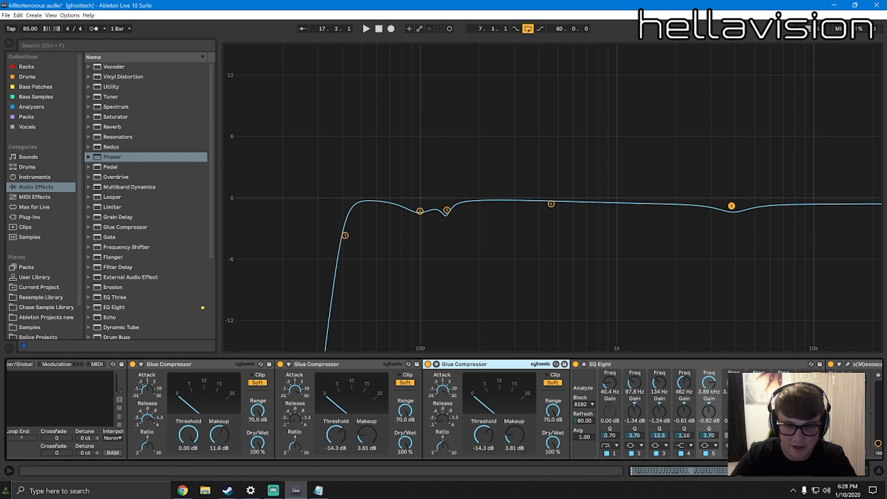
click(848, 365)
key(space)
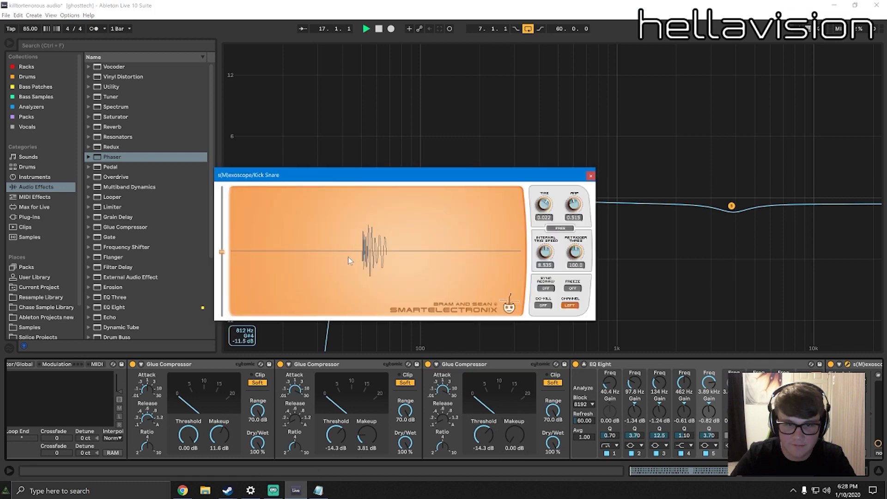
Try the third Glue Compressor's threshold at -27.0 dB, replaying the kick several times
drag(515, 435, 500, 484)
key(space)
key(space)
key(space)
key(space)
key(space)
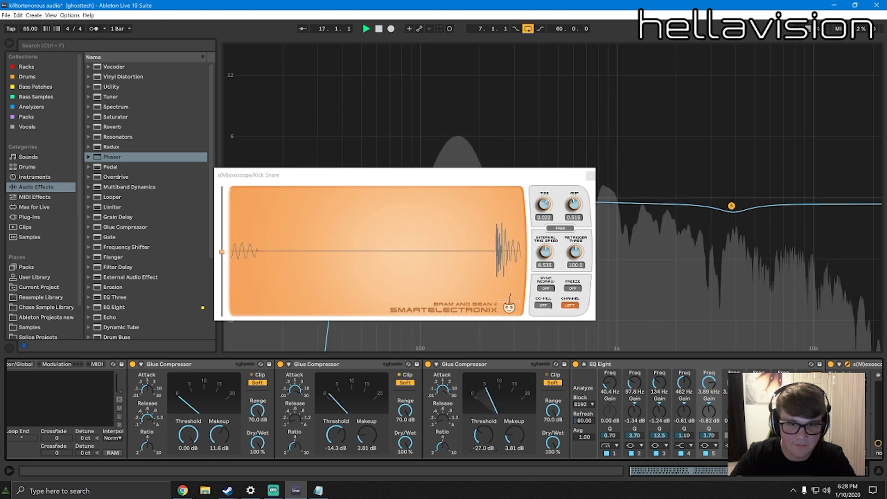
key(space)
key(space)
key(space)
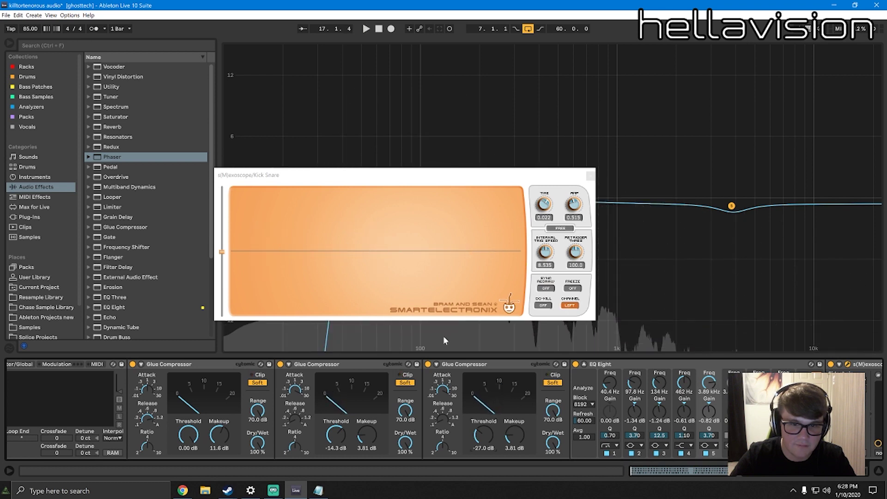
Try the third Glue Compressor at -31.1 dB threshold and 4.13 dB makeup, bypassing and re-enabling it to compare
key(space)
drag(490, 435, 490, 416)
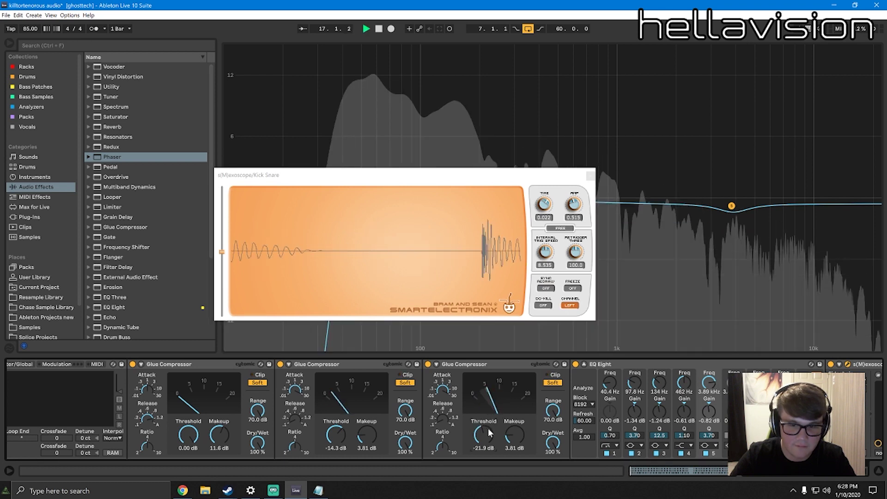
mouse_move(514, 435)
mouse_down()
mouse_move(514, 416)
mouse_move(483, 446)
mouse_move(520, 439)
mouse_move(519, 450)
mouse_up()
key(space)
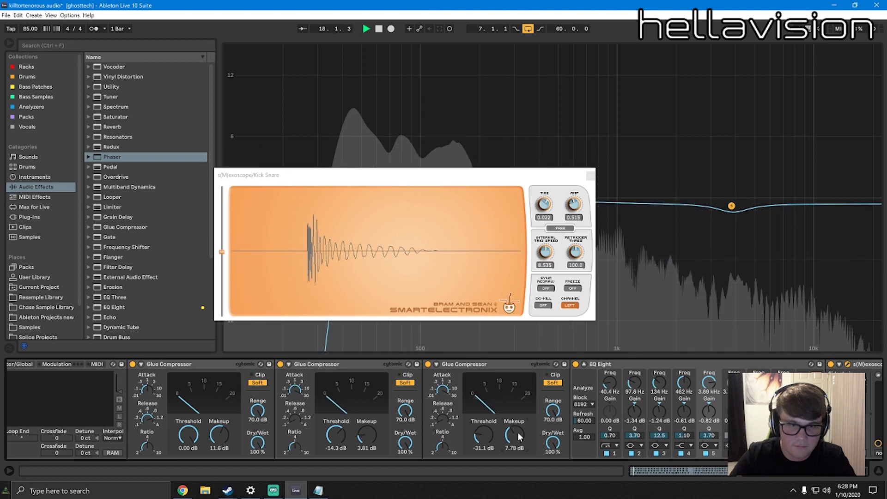
click(427, 364)
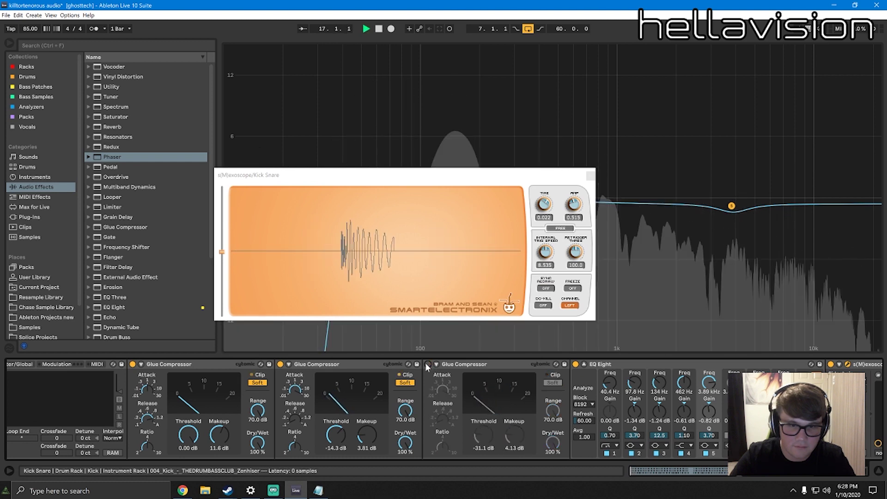
click(427, 365)
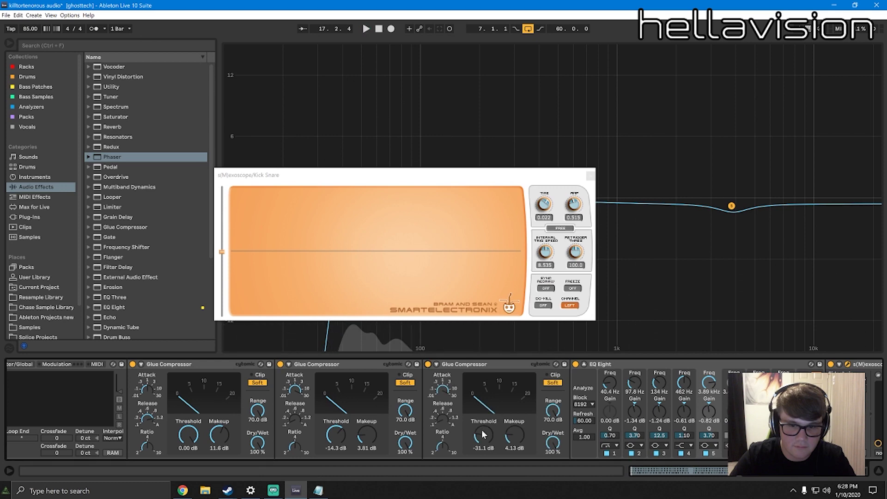
Set the third Glue Compressor's threshold to -13.0 dB and makeup to 2.70 dB, replaying the kick to check
key(space)
drag(483, 435, 484, 410)
key(space)
key(space)
drag(514, 435, 514, 442)
key(space)
key(space)
key(space)
key(space)
key(space)
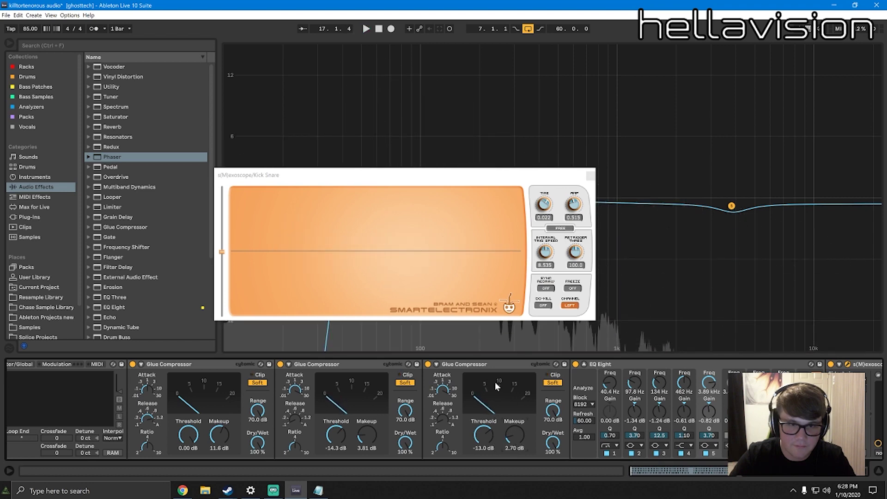
Close the s(M)exoscope and return EQ Eight from its expanded display so the arrangement shows
click(592, 176)
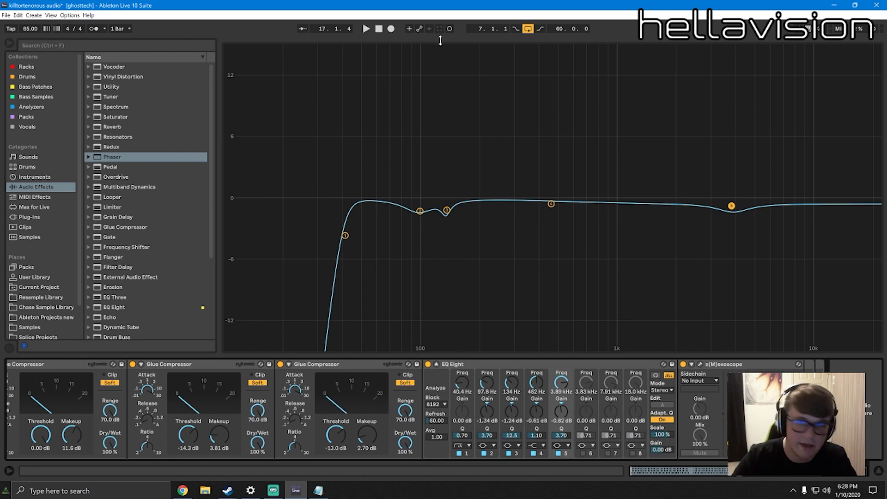
drag(439, 48, 471, 277)
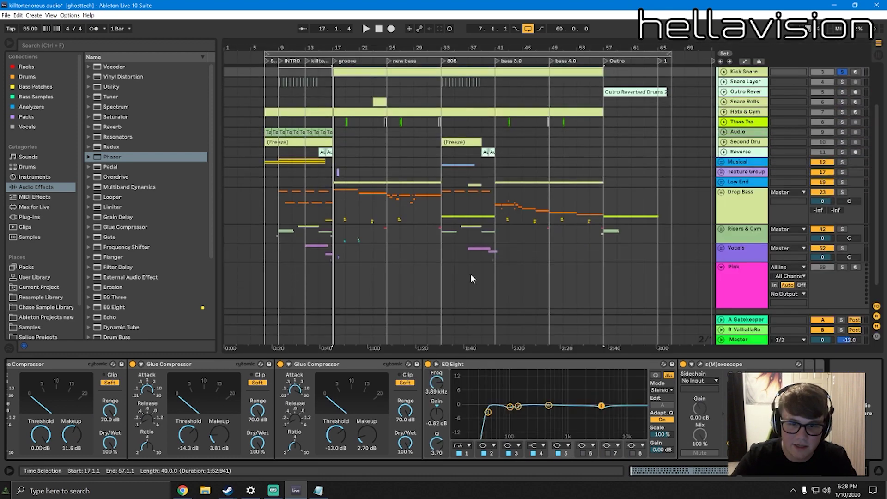
click(700, 364)
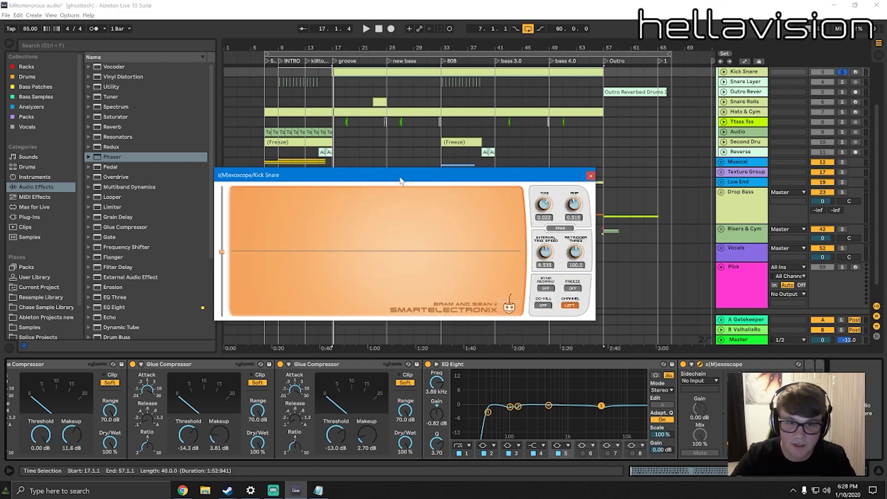
click(591, 177)
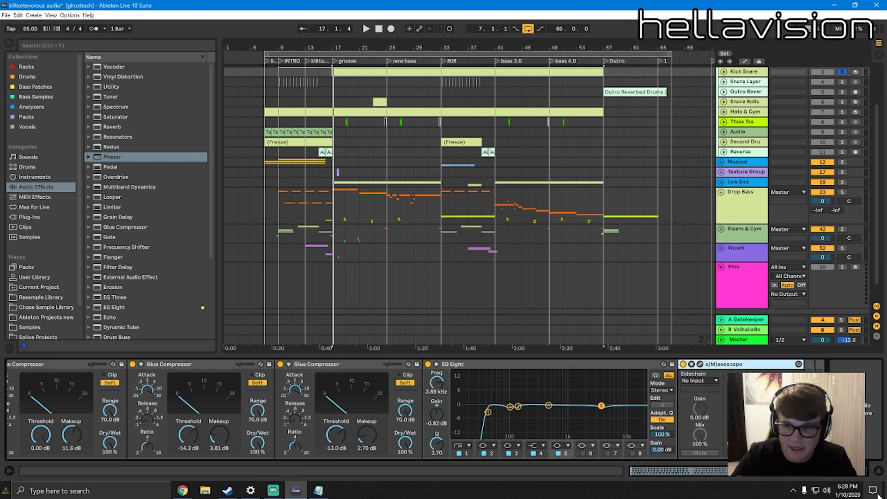
Return to the start of the Kick Snare device chain, unsolo the track and play the full mix
drag(850, 475, 783, 475)
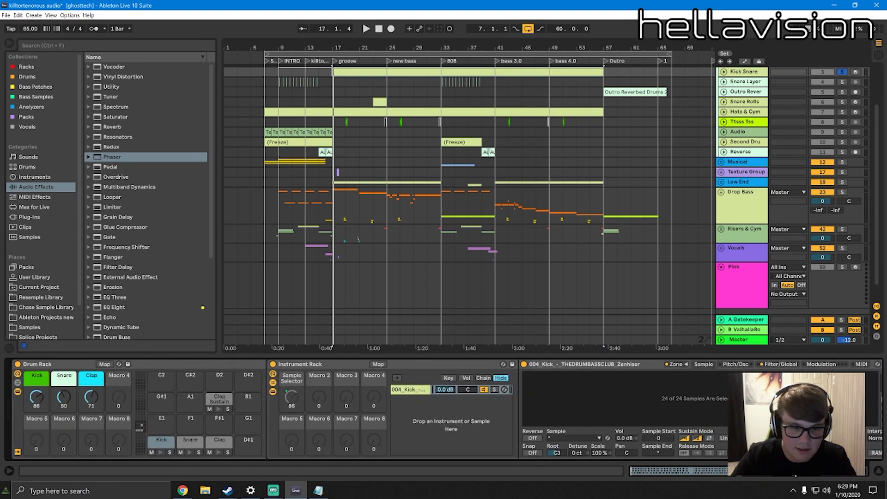
click(293, 399)
key(space)
key(space)
click(843, 72)
key(space)
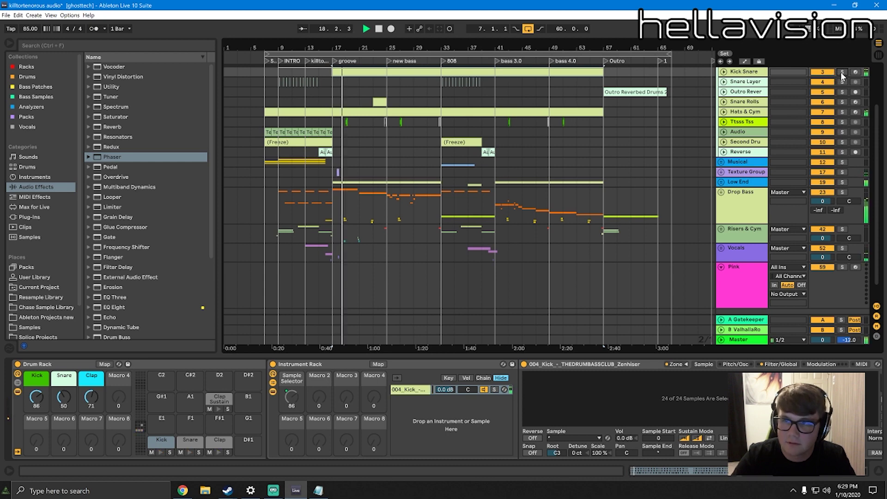
Lower the second Glue Compressor's makeup to 3.02 dB, and select the Drum Rack's Clap Sustain pad
drag(800, 468, 836, 469)
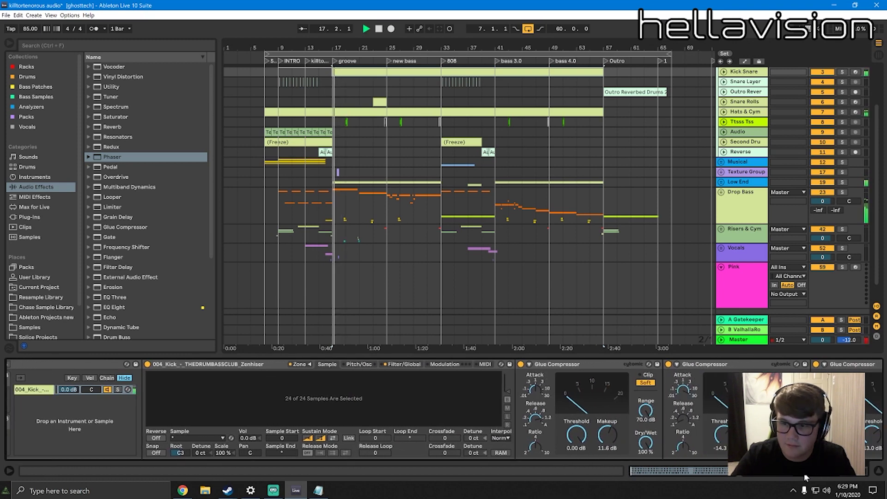
drag(804, 473, 825, 473)
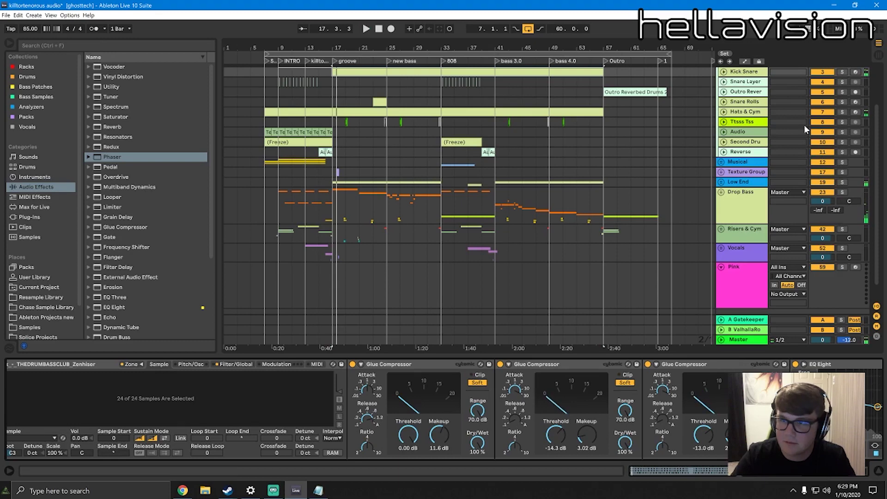
drag(828, 474, 656, 472)
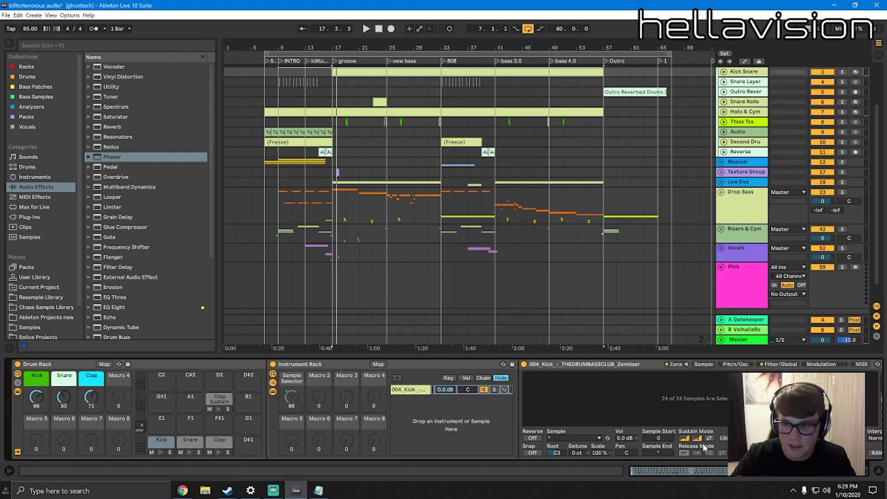
click(217, 400)
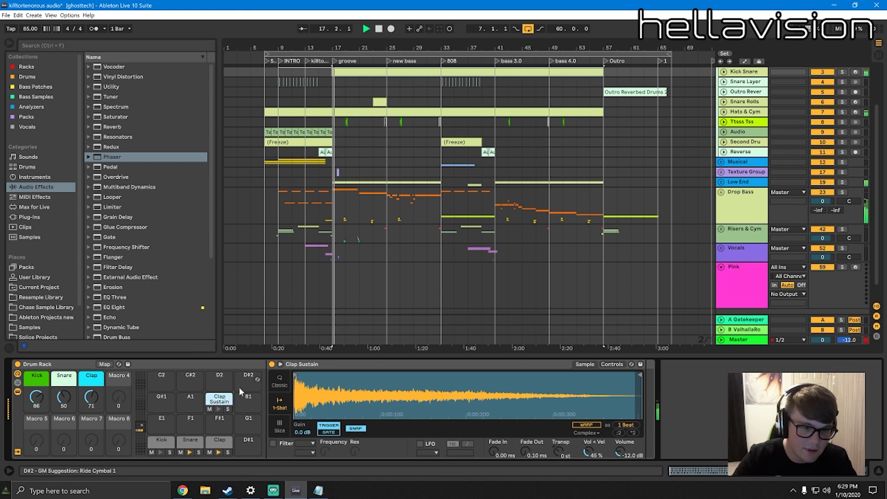
Unfold the Kick Snare track and place the insert marker at the start of the groove section
click(190, 442)
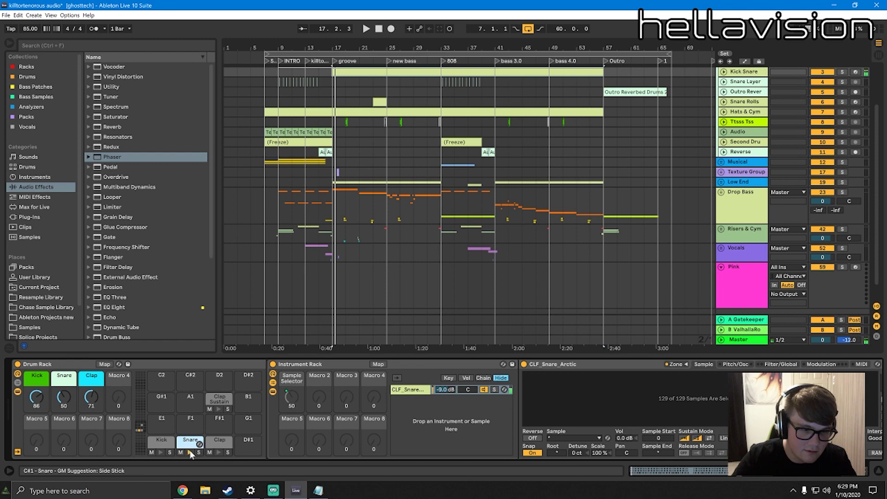
click(737, 111)
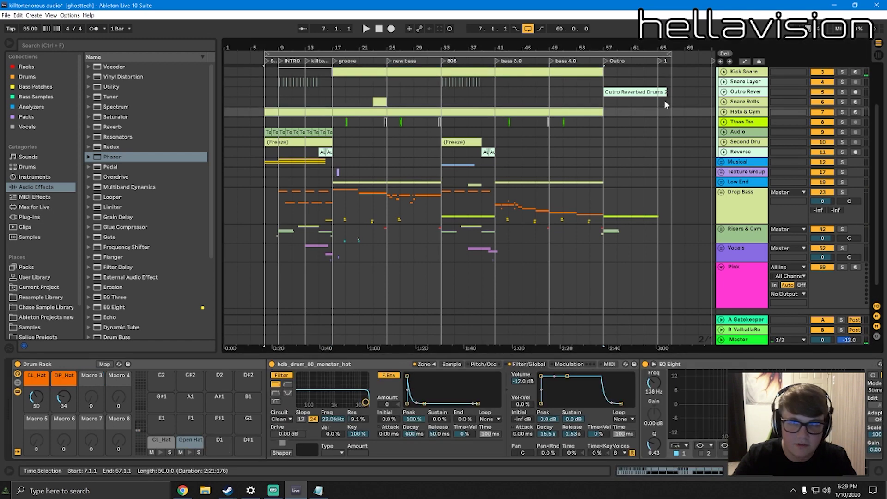
click(723, 71)
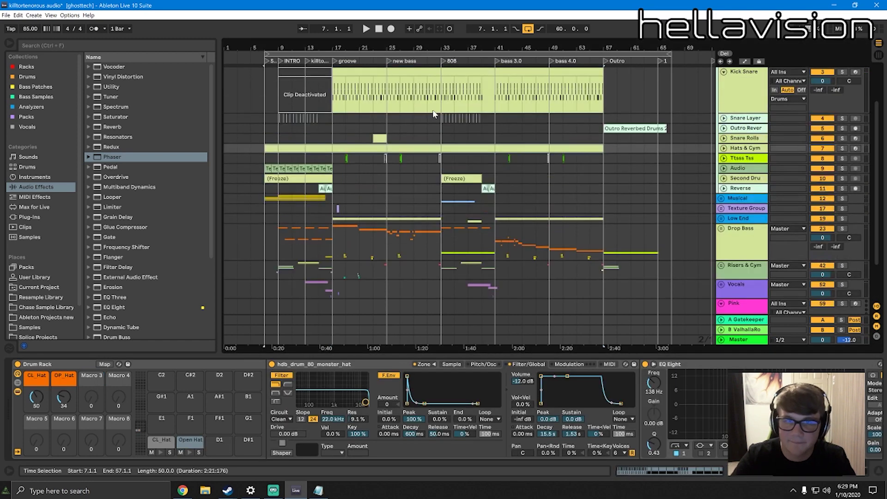
click(333, 102)
scroll(408, 159, up, 1)
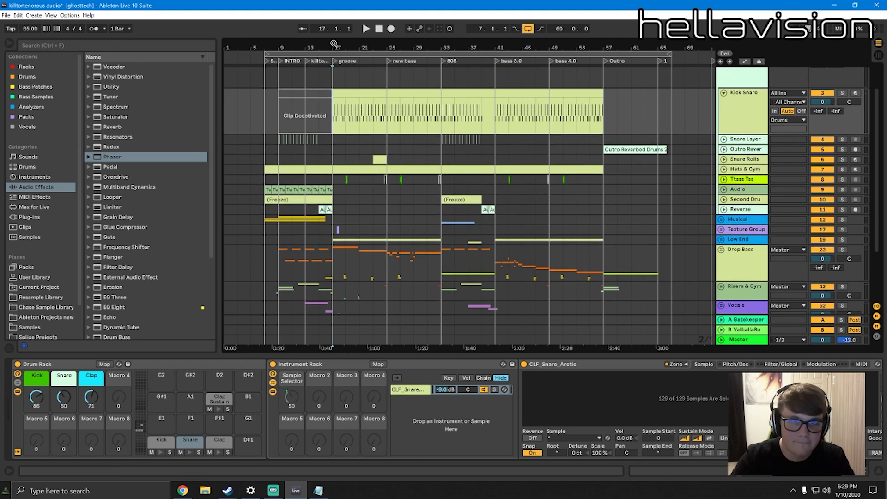
drag(333, 46, 338, 95)
Inspect the sample chains and instruments inside the Drum Rack's Snare and Clap pads
click(183, 446)
click(220, 443)
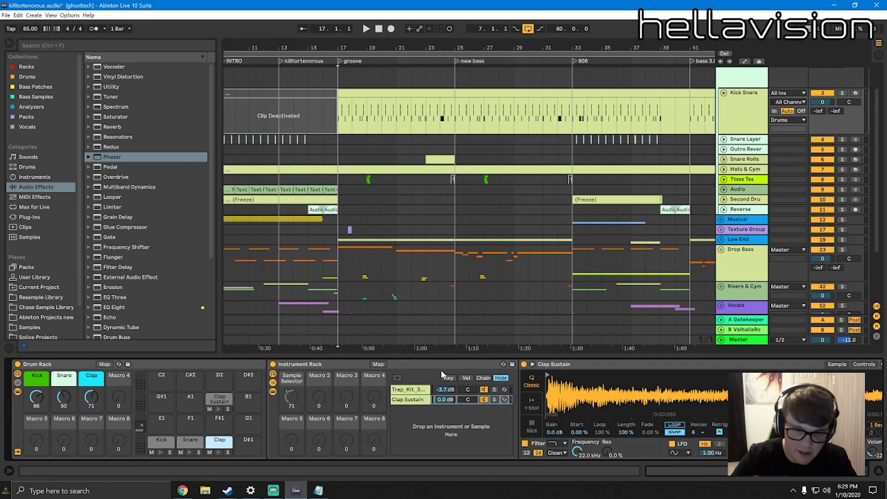
click(410, 391)
click(189, 443)
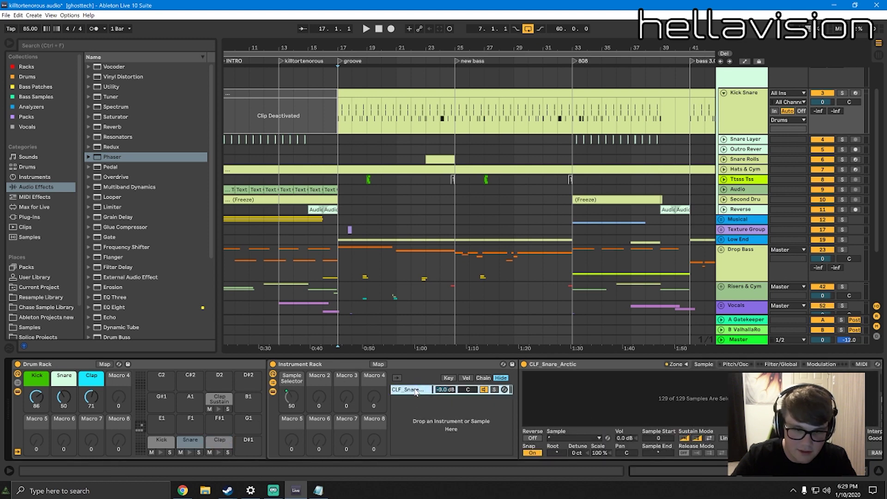
click(220, 442)
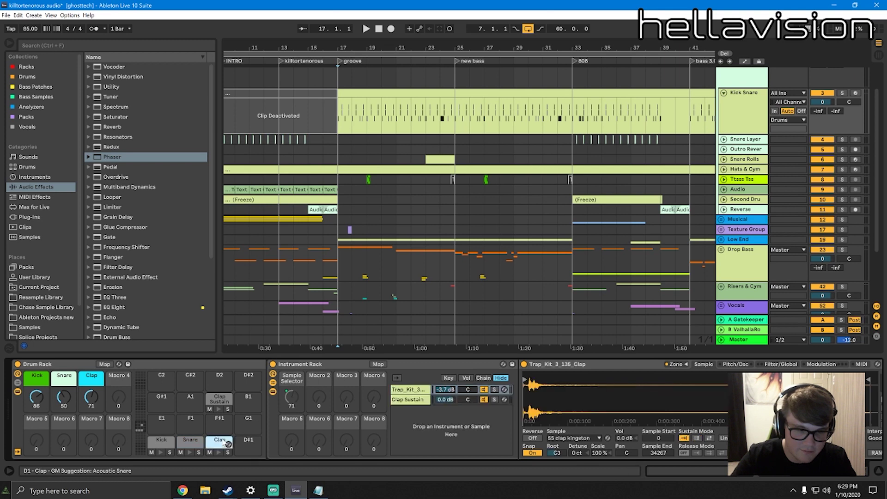
click(566, 366)
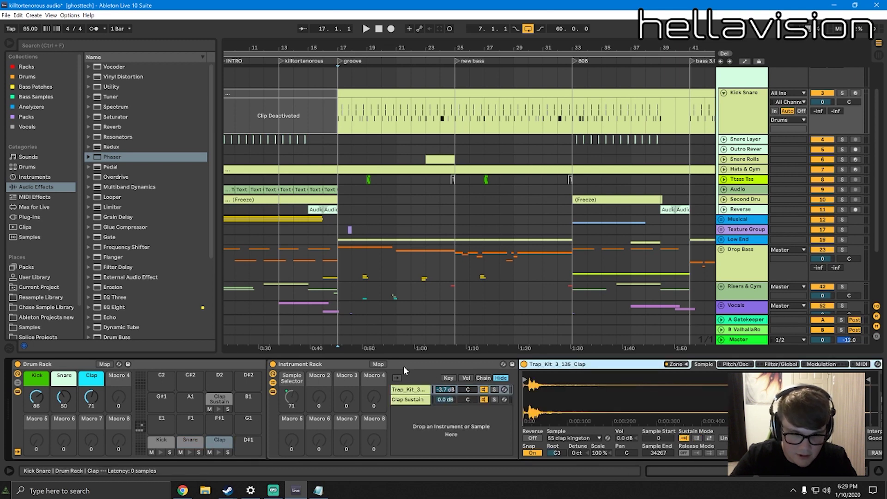
click(343, 366)
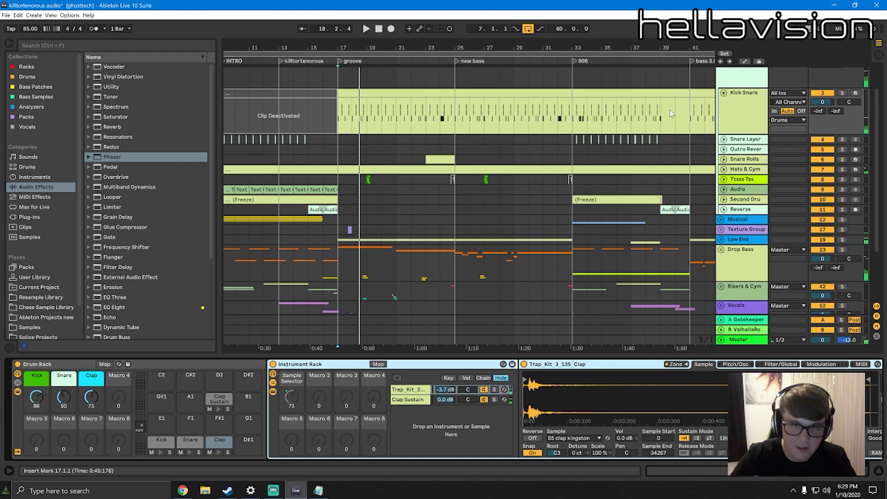
Duplicate the Kick Snare track and show the whole arrangement
click(762, 110)
key(ctrl+d)
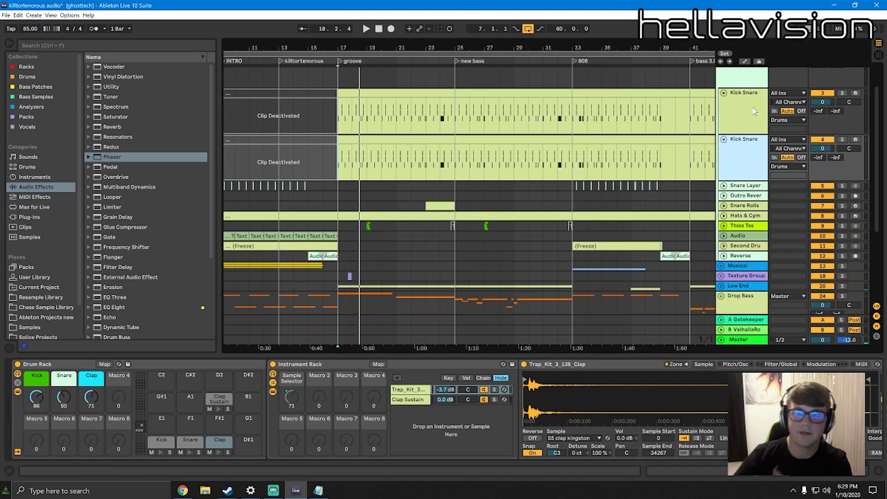
drag(545, 42, 499, 28)
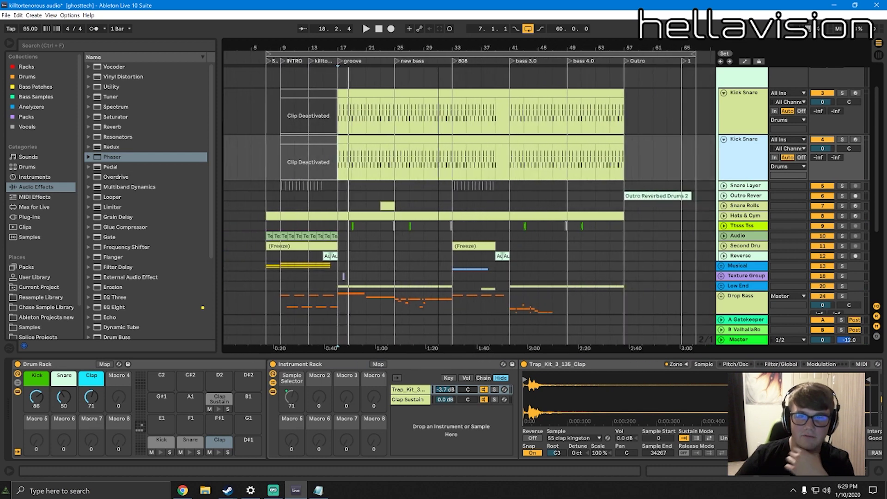
Deactivate all Snare and Clap notes in the original Kick Snare track's clip from bar 17 to bar 57
drag(628, 108, 337, 96)
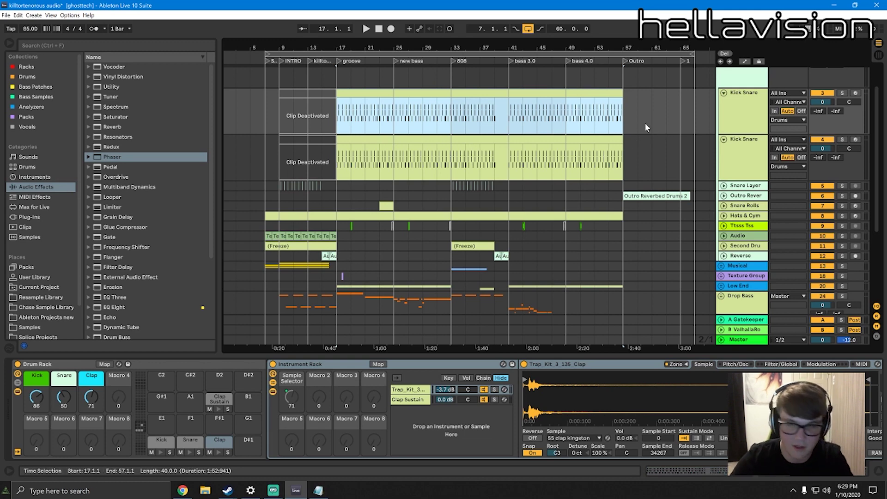
double_click(470, 111)
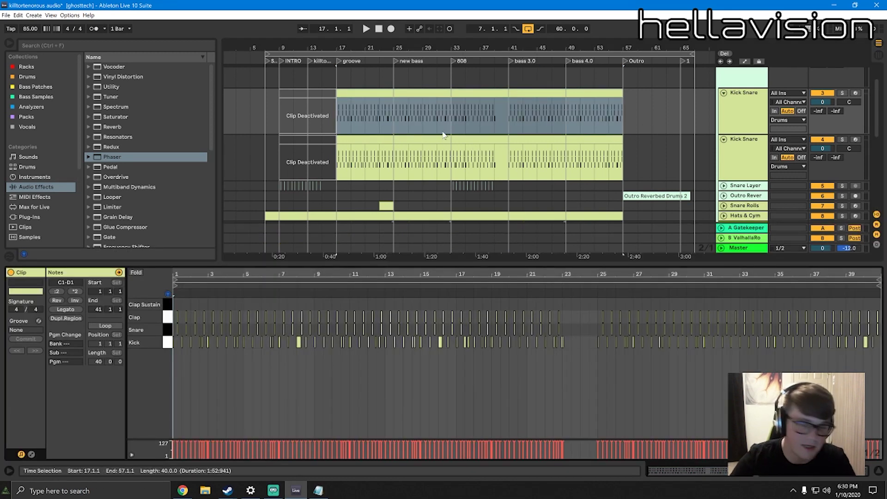
drag(161, 323, 169, 331)
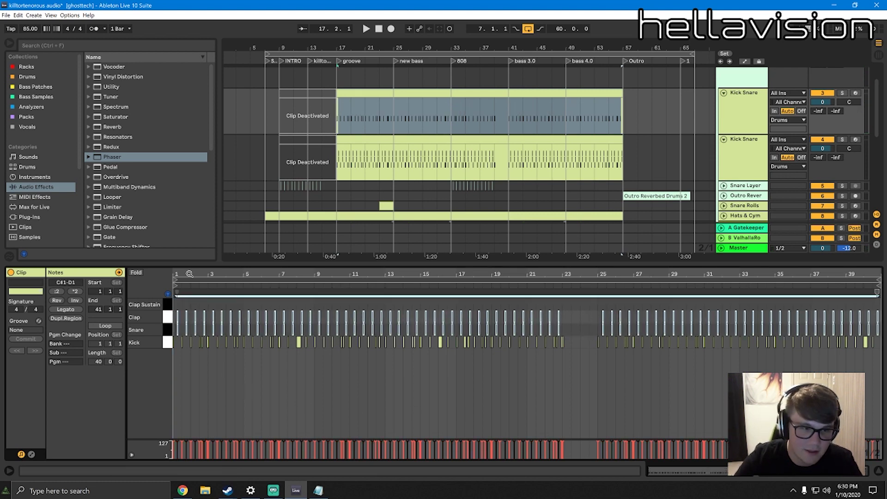
mouse_move(189, 274)
mouse_down()
mouse_move(236, 274)
mouse_move(196, 274)
mouse_up()
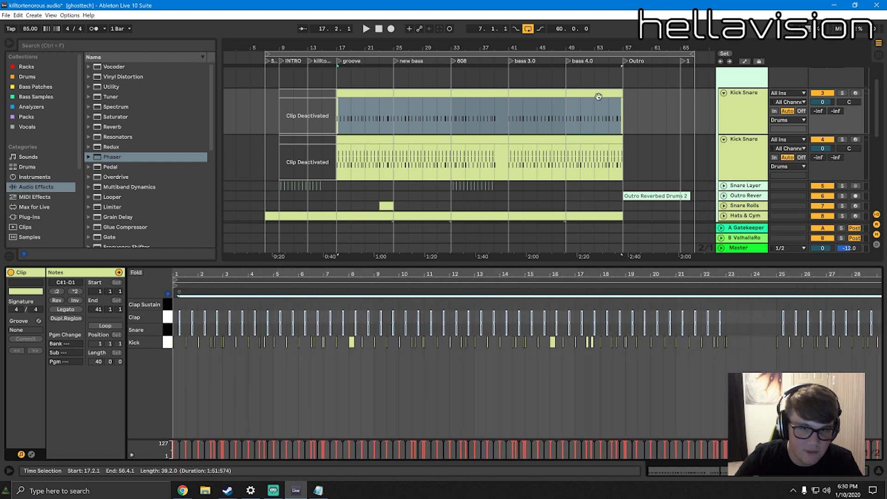
Rename the original Kick Snare track to Kicks and its duplicate to Snare
click(759, 117)
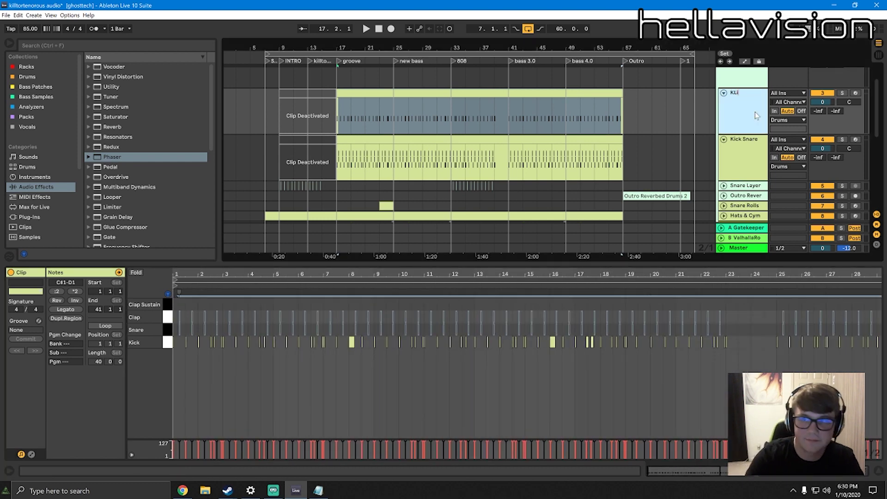
click(731, 156)
key(ctrl+r)
text(Snmar)
key(BackSpace)
key(BackSpace)
key(BackSpace)
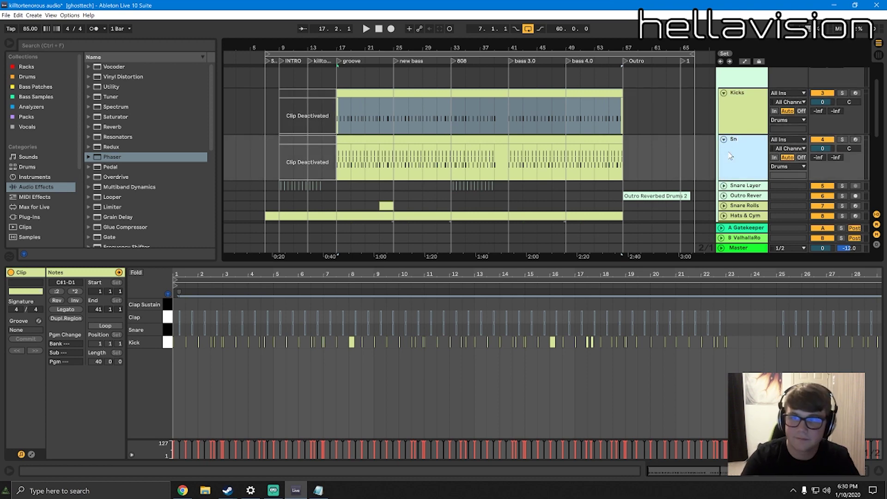
text(are)
key(Return)
Delete all Kick notes from the Snare track's long MIDI clip
click(408, 138)
double_click(406, 139)
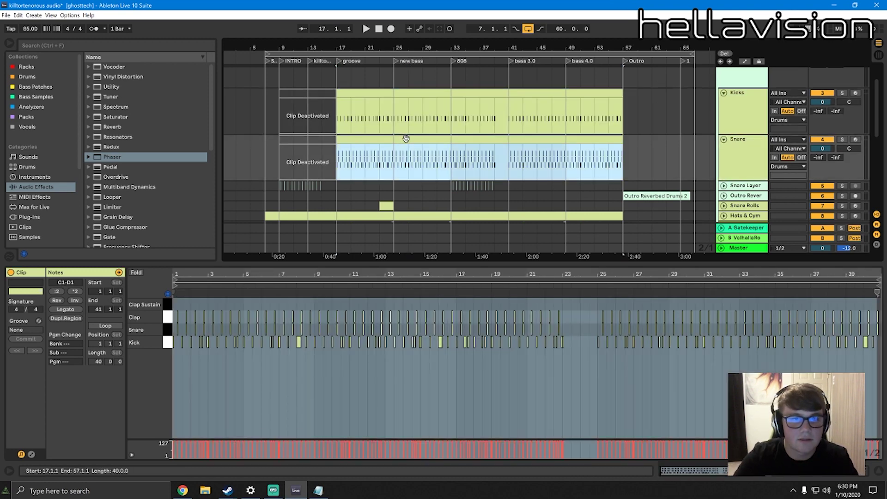
click(167, 341)
key(Delete)
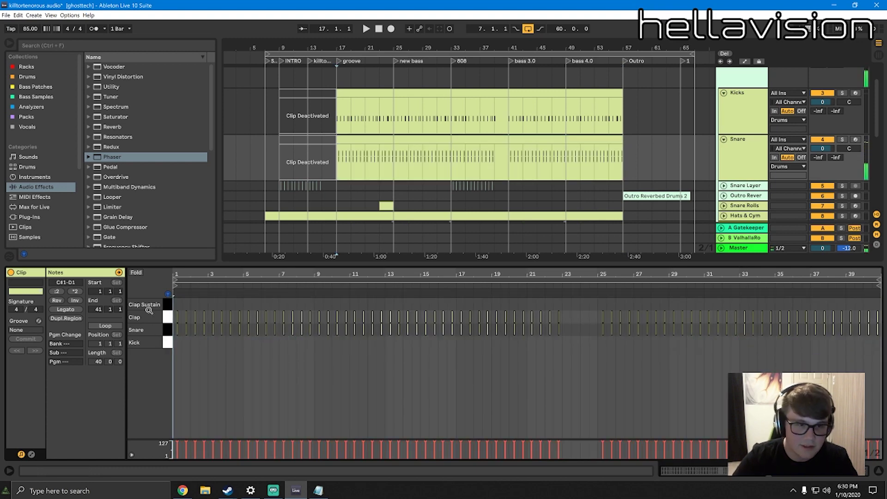
Show the Snare track's device chain and solo the track to hear it alone
double_click(750, 163)
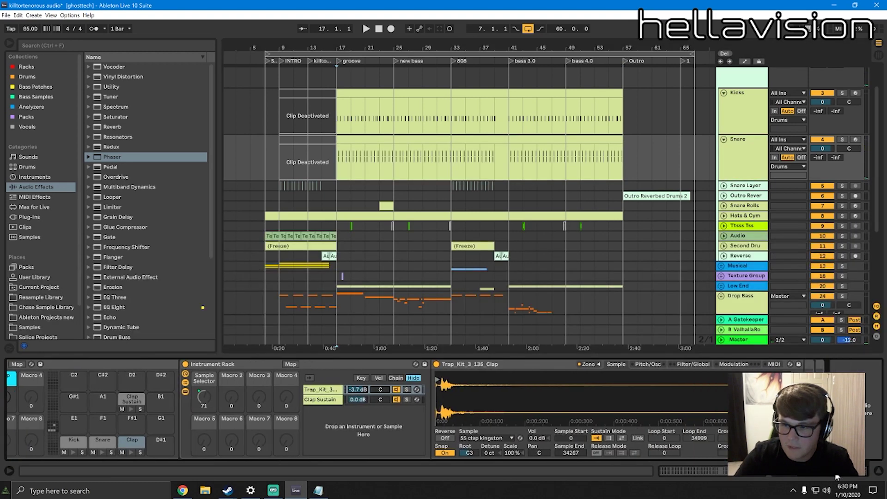
key(space)
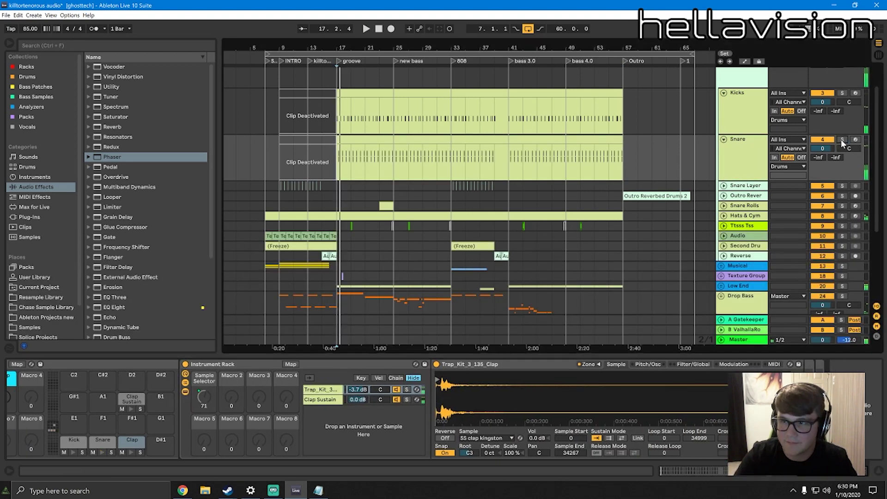
click(842, 139)
key(space)
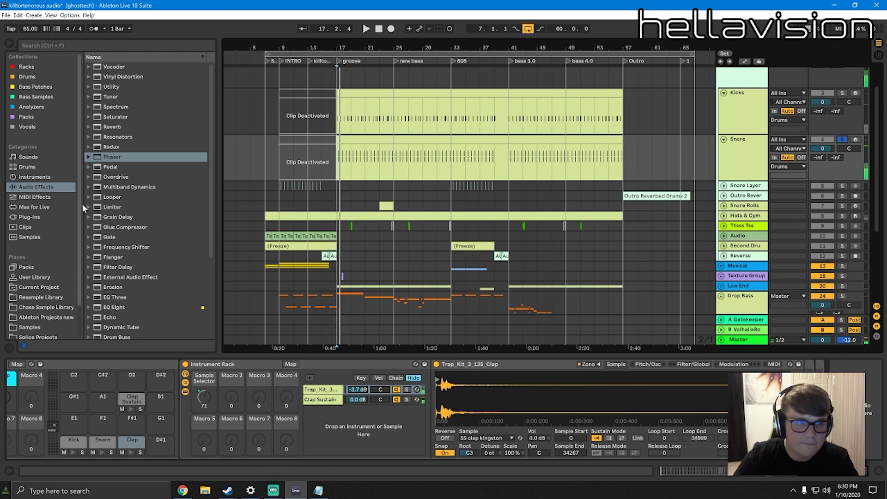
Load s(M)exoscope from the Analyzers collection onto the Snare track and set its Time to 0.013 and Amp to 0.098 while playing
click(26, 107)
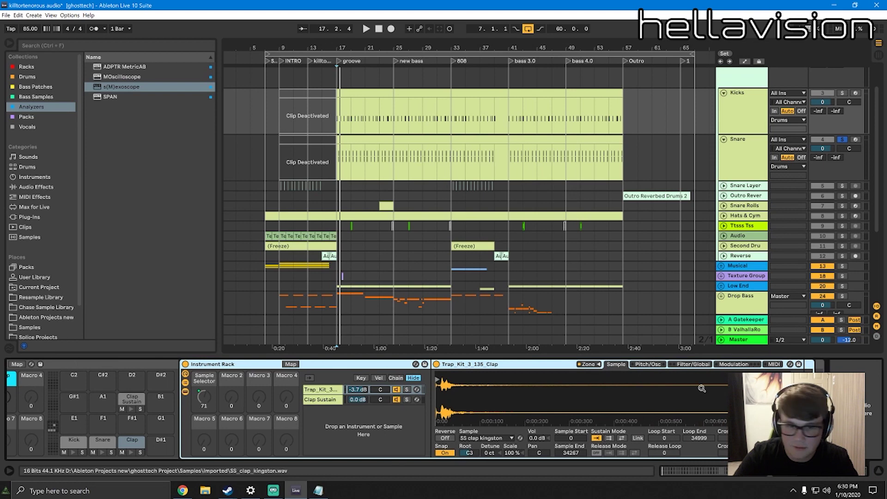
click(135, 88)
drag(738, 156, 735, 151)
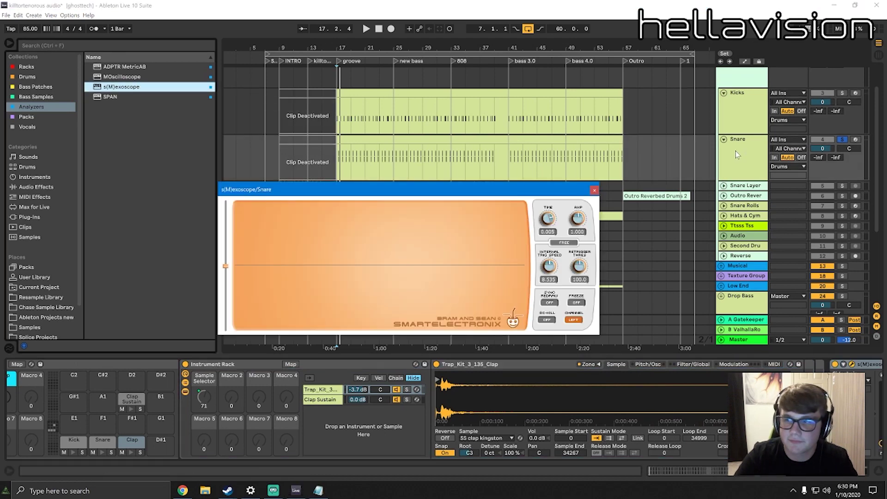
key(space)
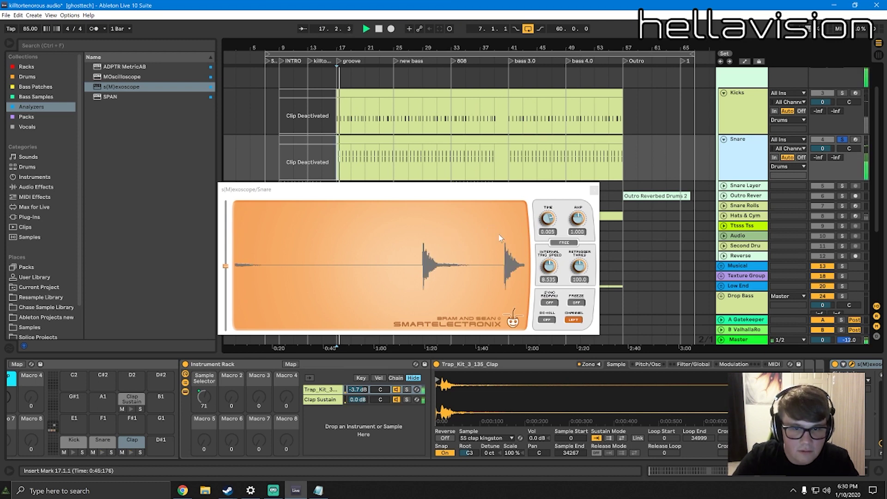
click(551, 221)
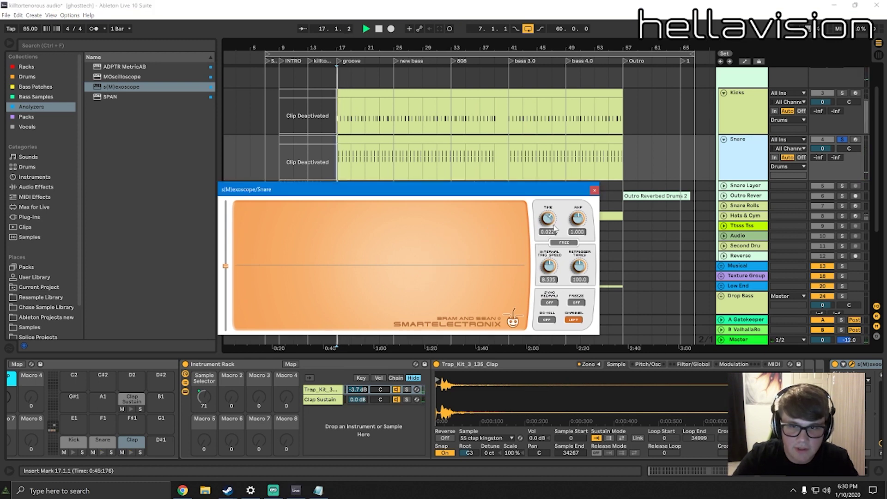
drag(579, 218, 548, 223)
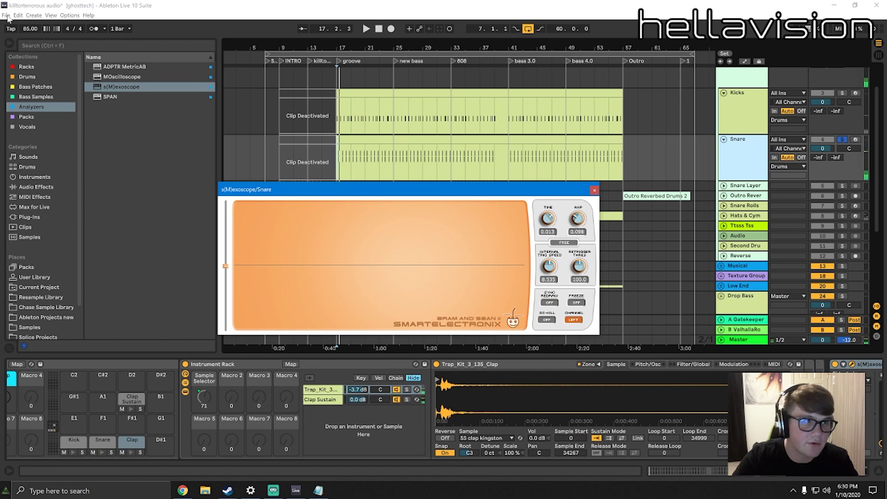
Save the Live Set under the new name "killtortenorous audio mixdown"
click(6, 15)
click(51, 91)
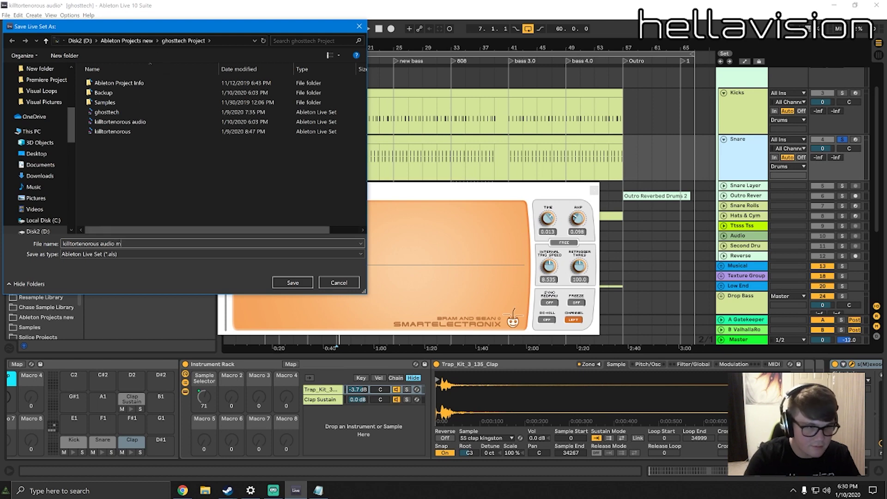
text(mixdow)
key(Return)
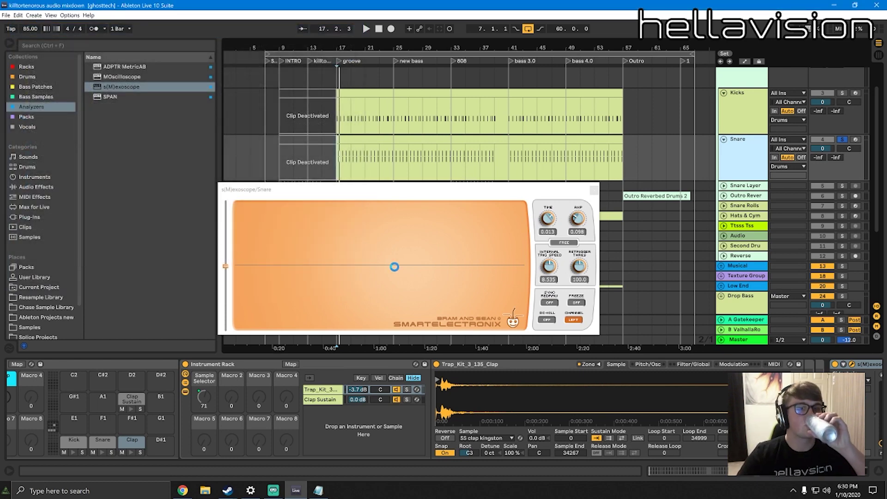
Select the Clap pad's Clap Sustain chain and set the s(M)exoscope's Amp to 0.115 during playback
click(380, 239)
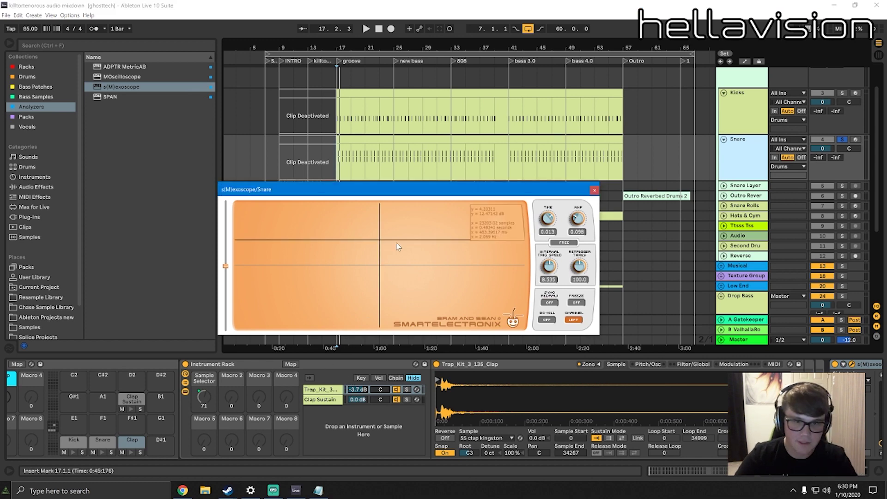
click(780, 476)
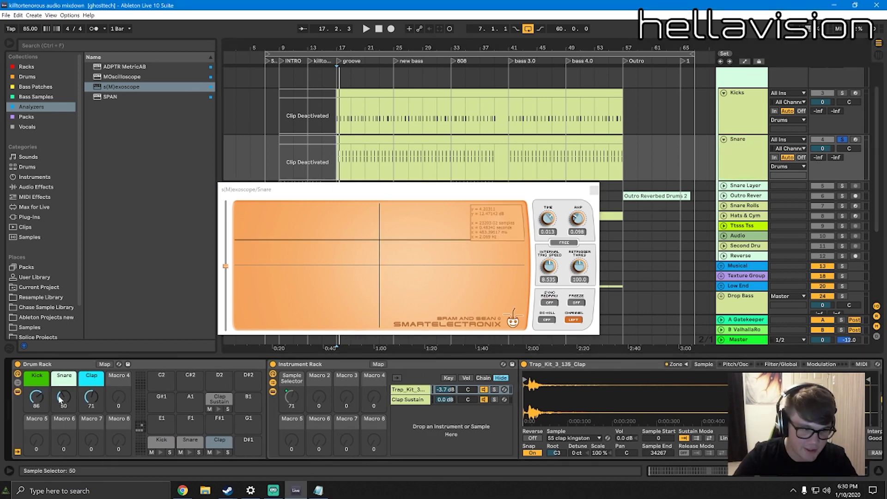
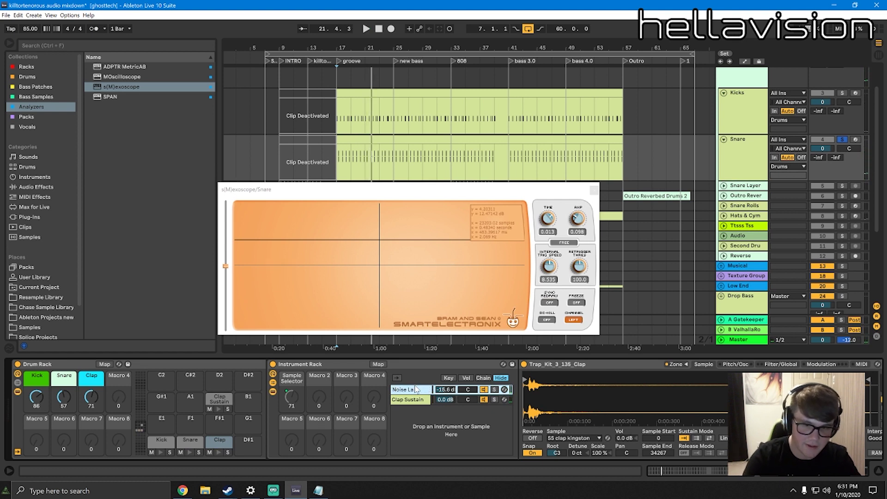
click(421, 400)
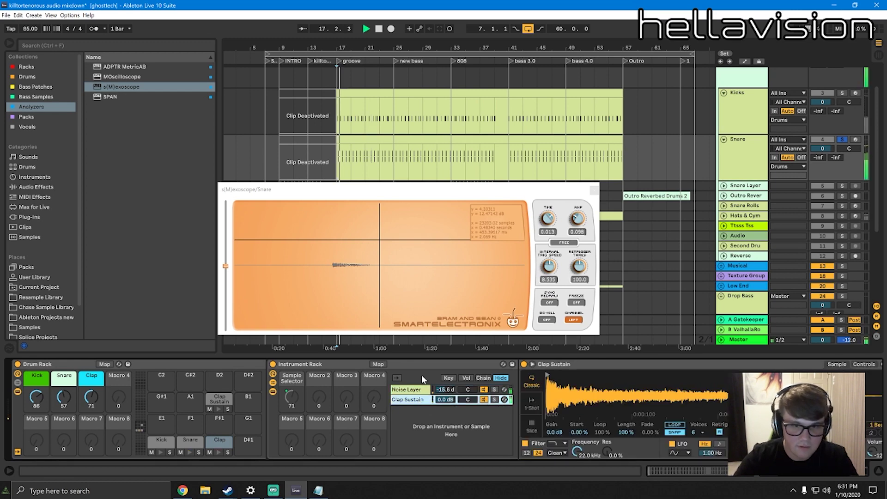
drag(819, 475, 872, 468)
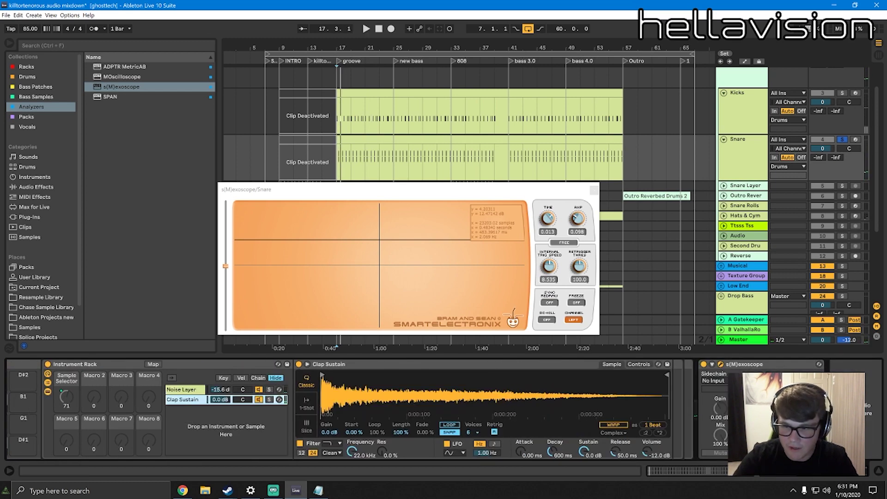
click(548, 219)
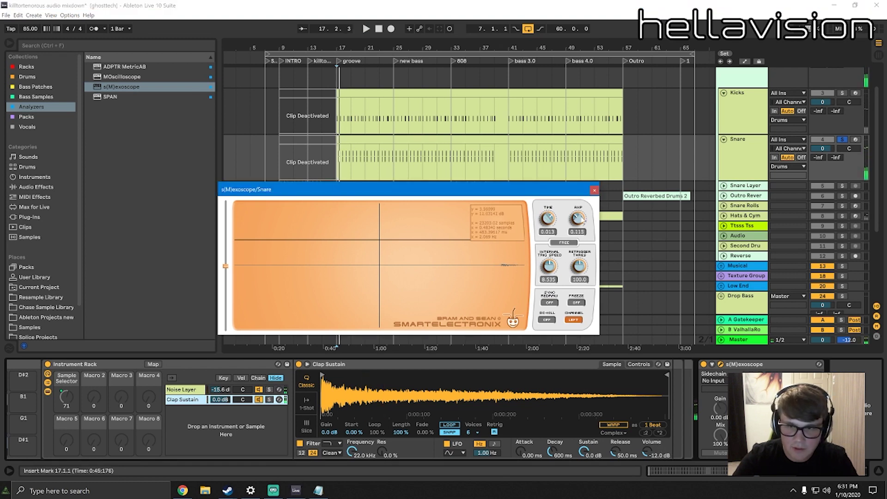
Set the s(M)exoscope's Amp to 0.946 and place its crosshair to gauge the clap's waveform peak during playback
drag(584, 210, 584, 202)
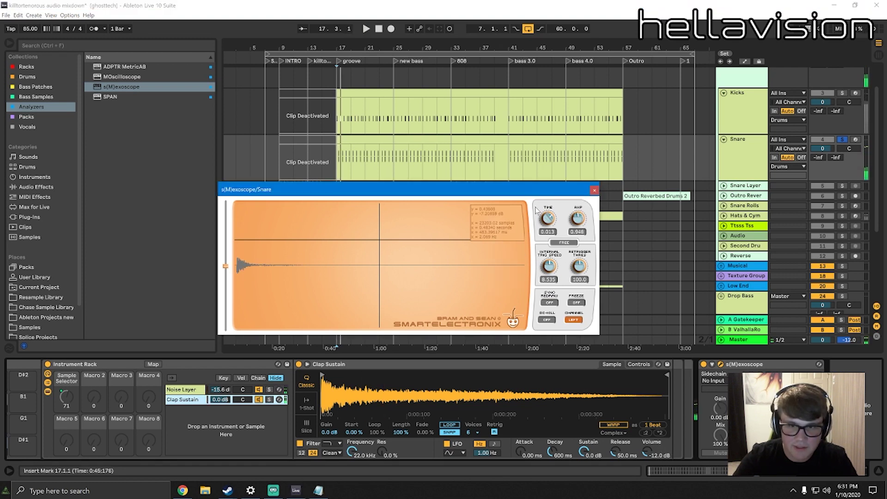
drag(376, 232, 351, 220)
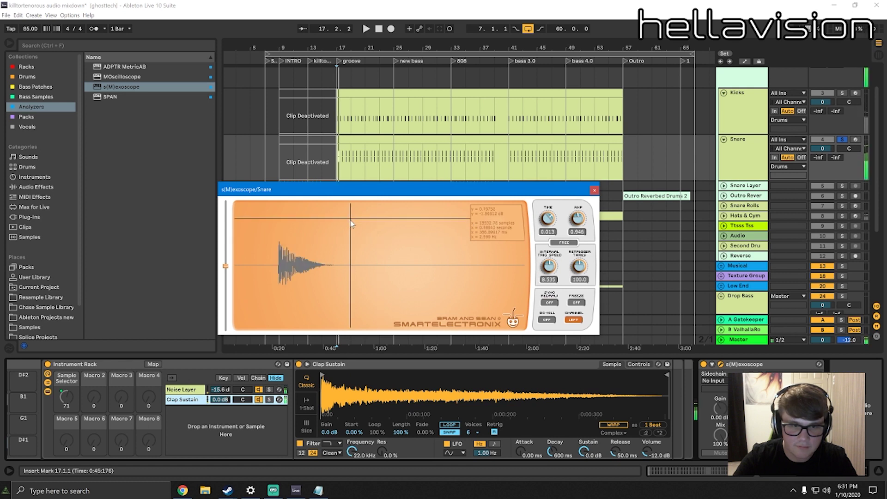
click(280, 239)
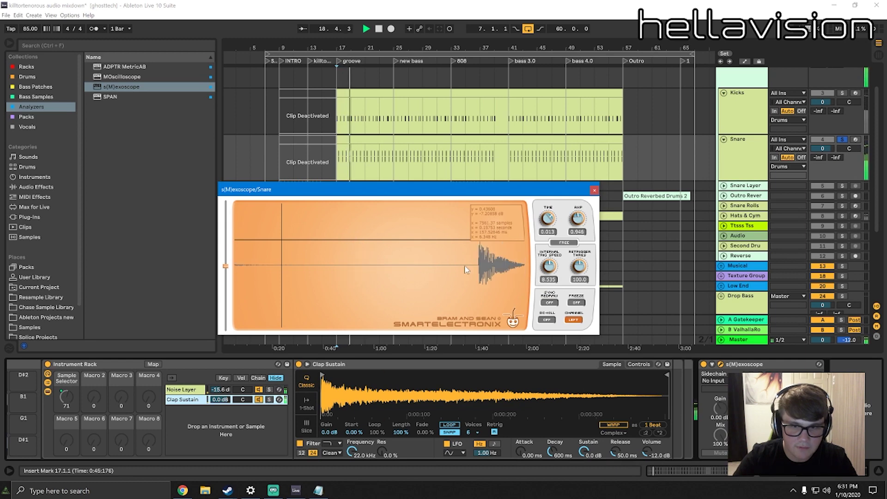
Insert a Glue Compressor before the s(M)exoscope on the Snare track, with Makeup 7.78 dB and Soft clipping enabled
click(43, 187)
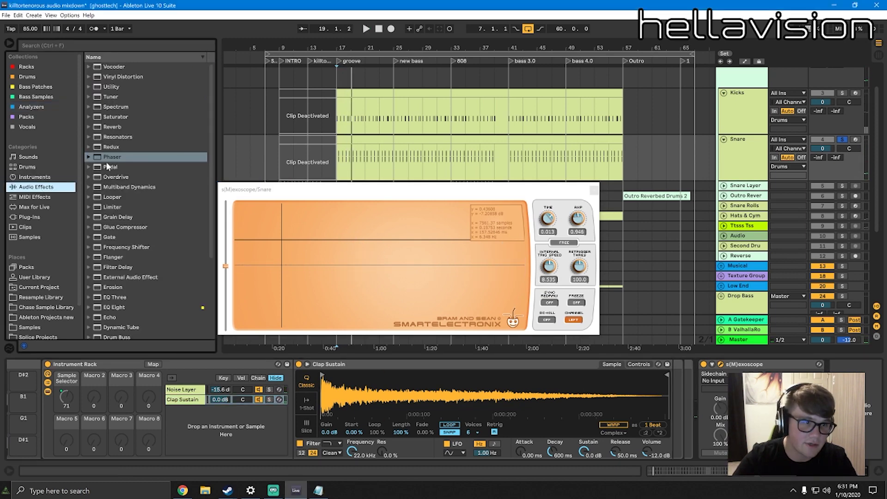
scroll(158, 295, down, 4)
scroll(125, 277, up, 2)
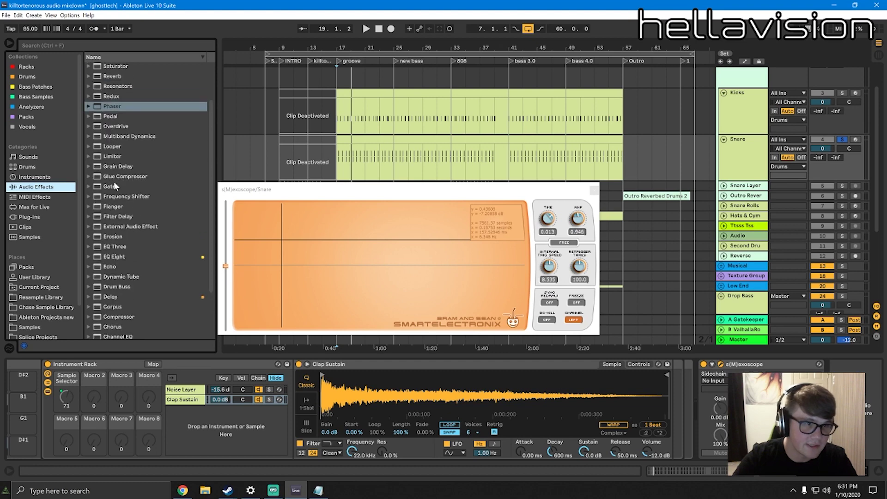
mouse_move(116, 177)
mouse_down()
mouse_move(699, 387)
mouse_move(698, 398)
mouse_up()
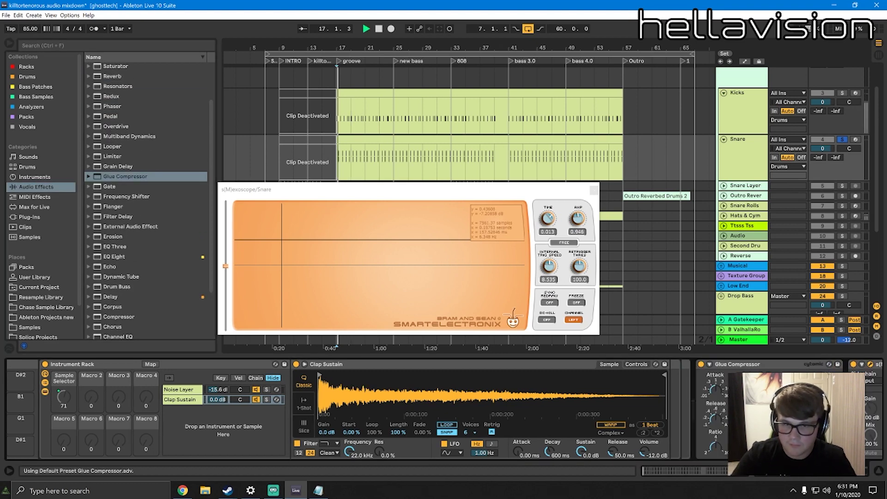
click(516, 223)
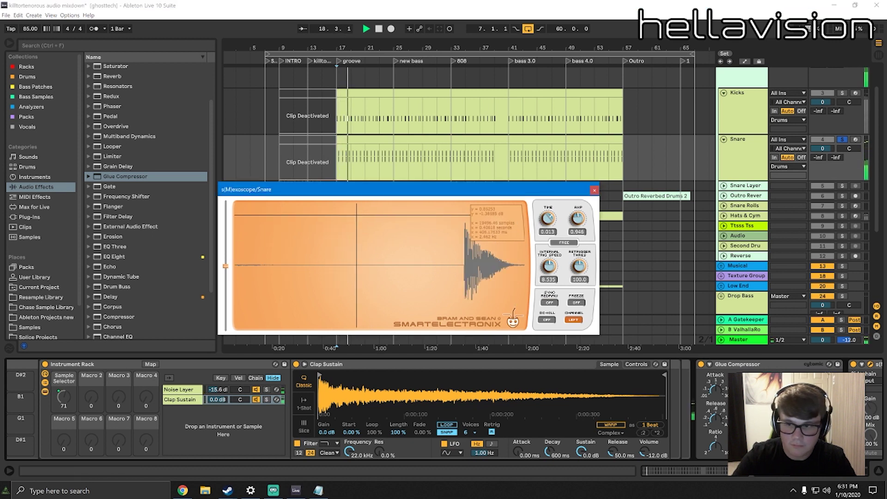
click(489, 397)
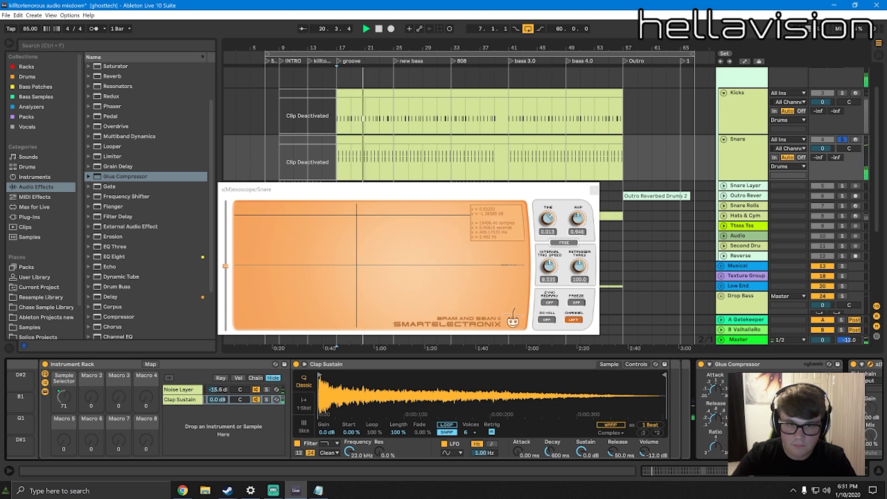
key(space)
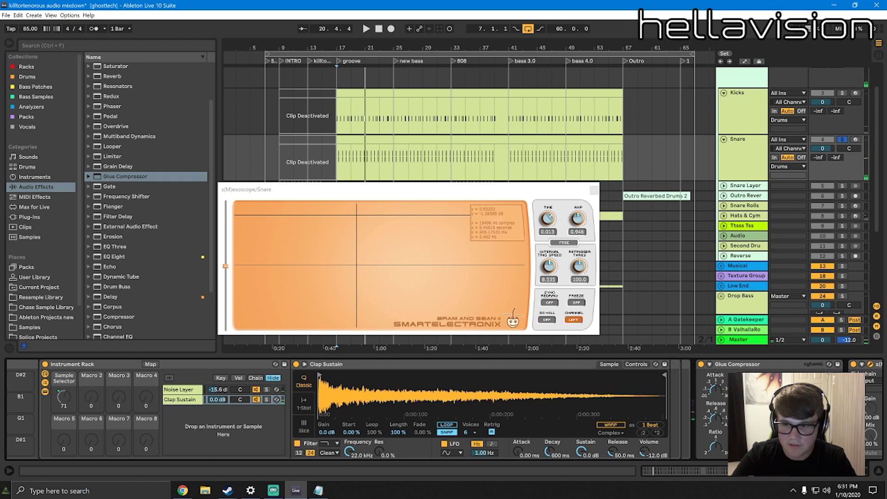
scroll(444, 409, right, 3)
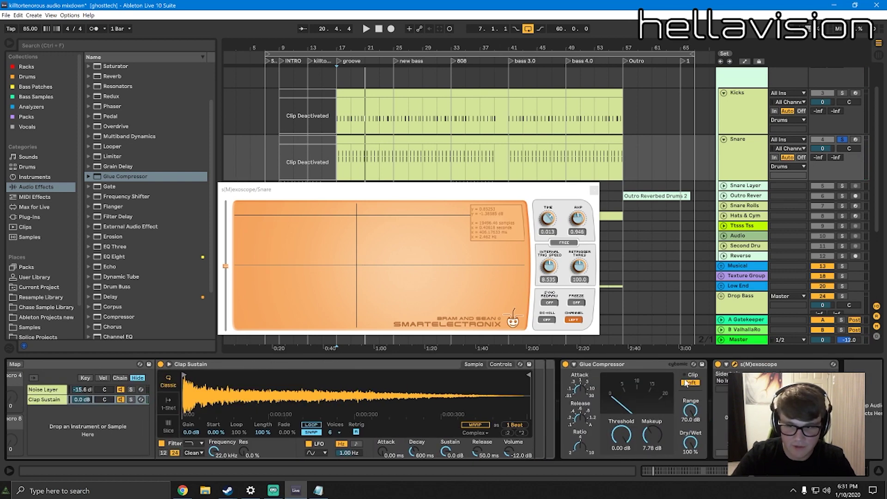
Add a second Glue Compressor after the first with Threshold -14.3 dB, Makeup 2.06 dB and Soft clipping, and unsolo the Snare track
click(116, 177)
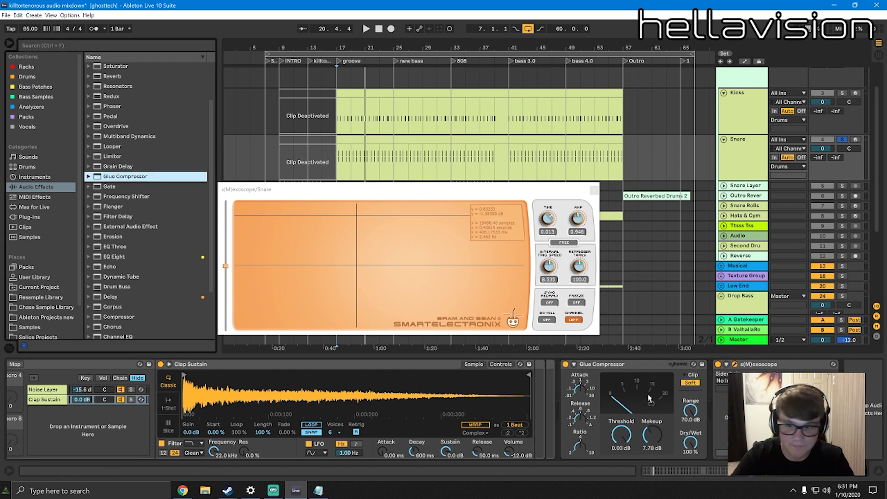
mouse_move(710, 398)
mouse_down()
mouse_move(722, 391)
mouse_move(715, 406)
mouse_up()
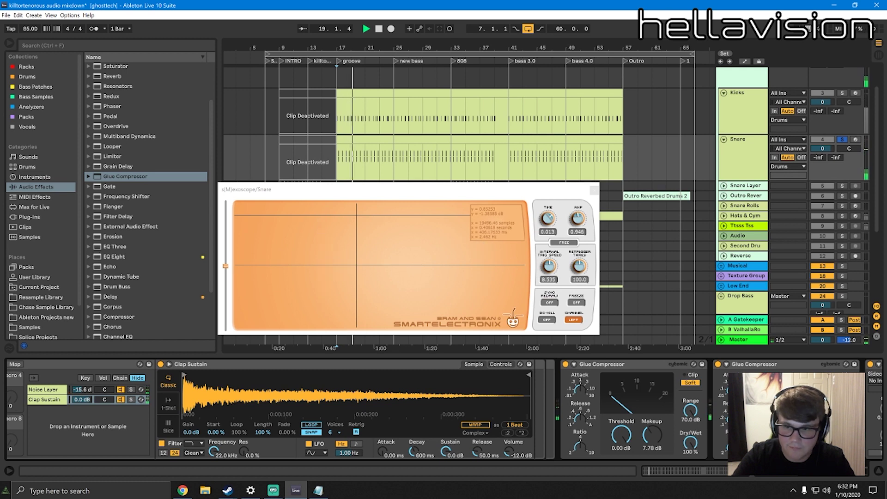
click(842, 139)
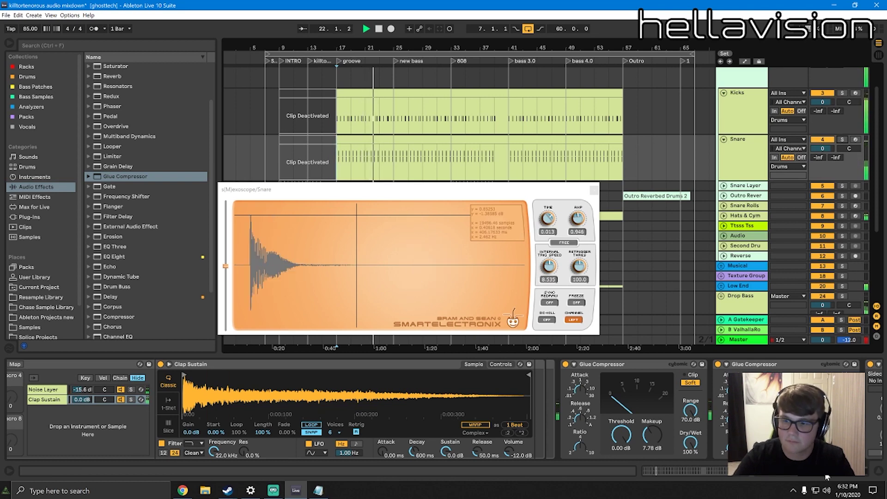
scroll(707, 398, down, 4)
key(space)
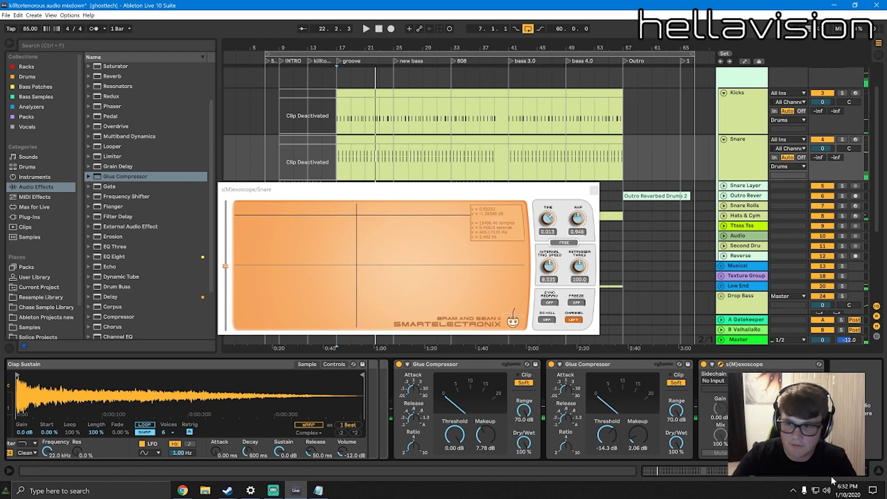
Insert the Erosion audio effect before the first Glue Compressor on the Snare track and play the mix
scroll(813, 458, up, 6)
scroll(813, 457, up, 3)
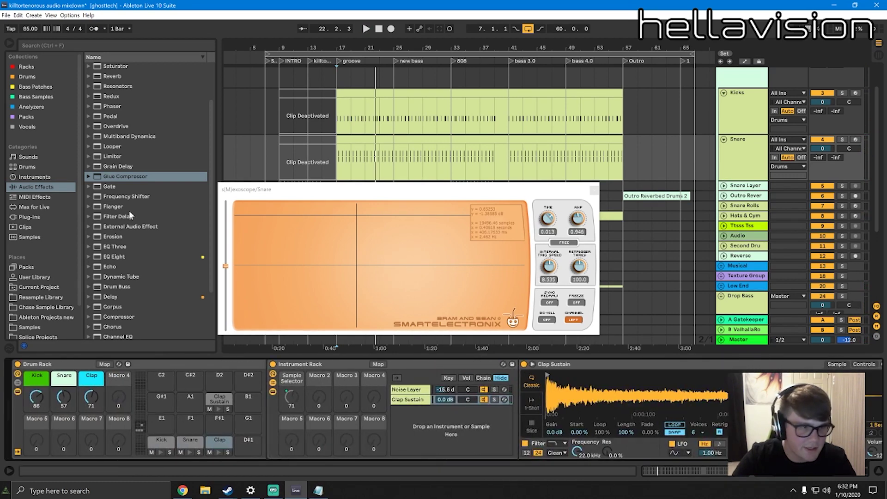
click(129, 196)
scroll(148, 277, down, 2)
scroll(138, 277, up, 4)
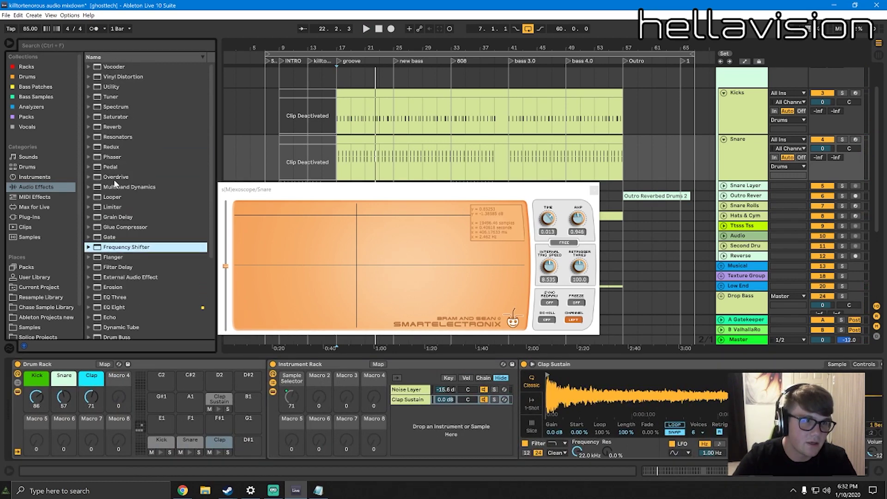
click(111, 97)
click(131, 226)
scroll(132, 263, down, 3)
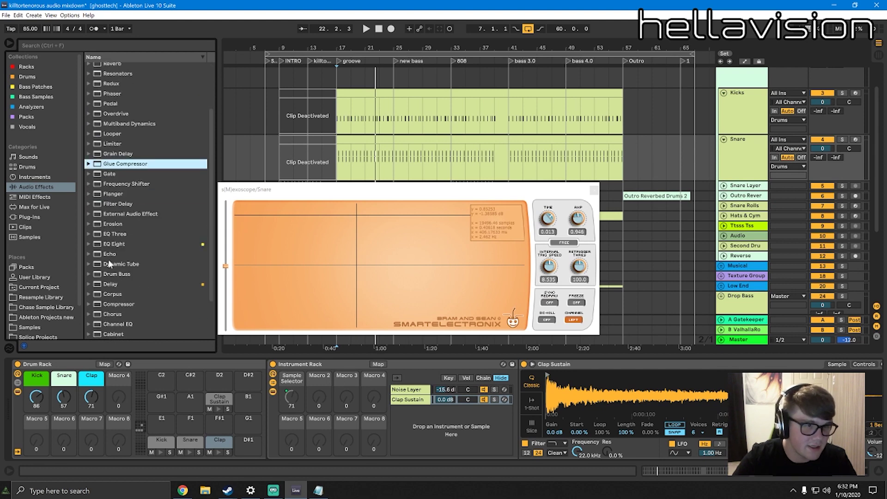
click(104, 224)
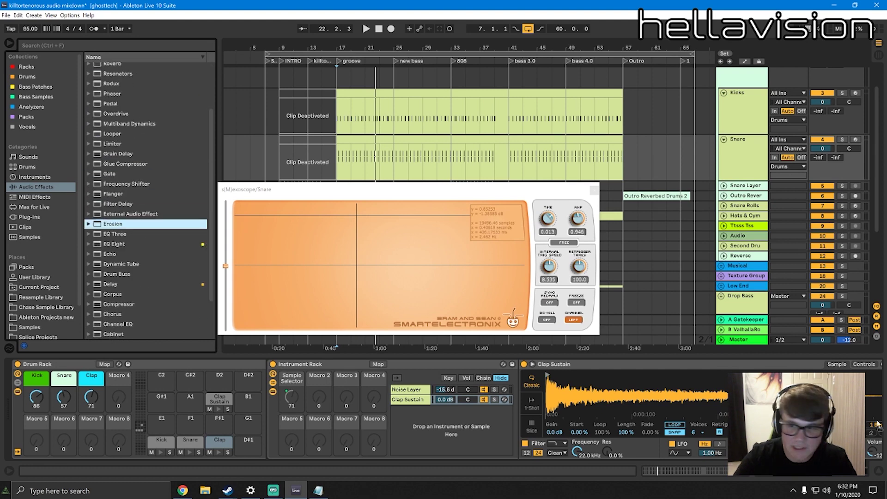
scroll(878, 427, down, 4)
scroll(878, 427, down, 2)
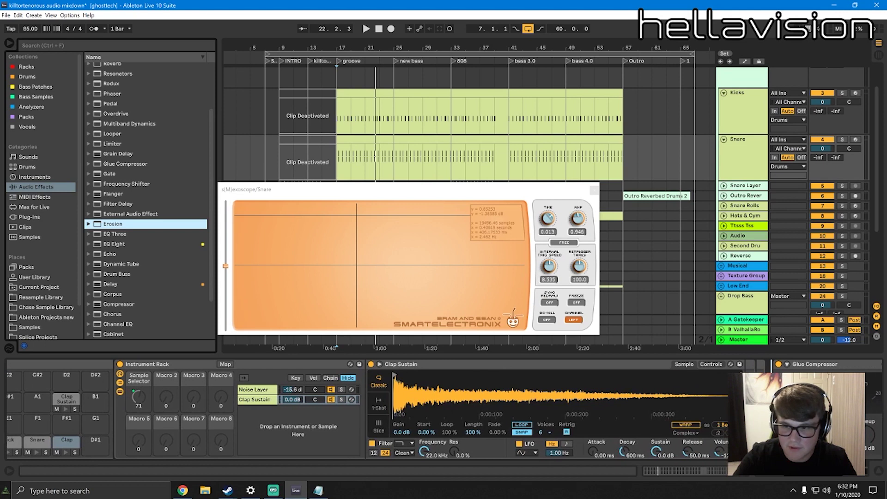
drag(104, 224, 772, 408)
key(space)
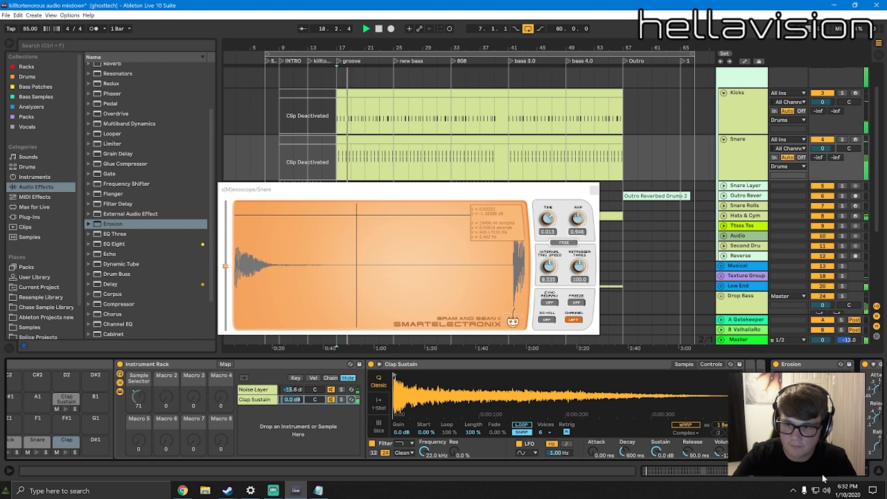
Move Erosion between the second Glue Compressor and the s(M)exoscope while the mix plays
drag(822, 473, 845, 473)
drag(528, 364, 876, 407)
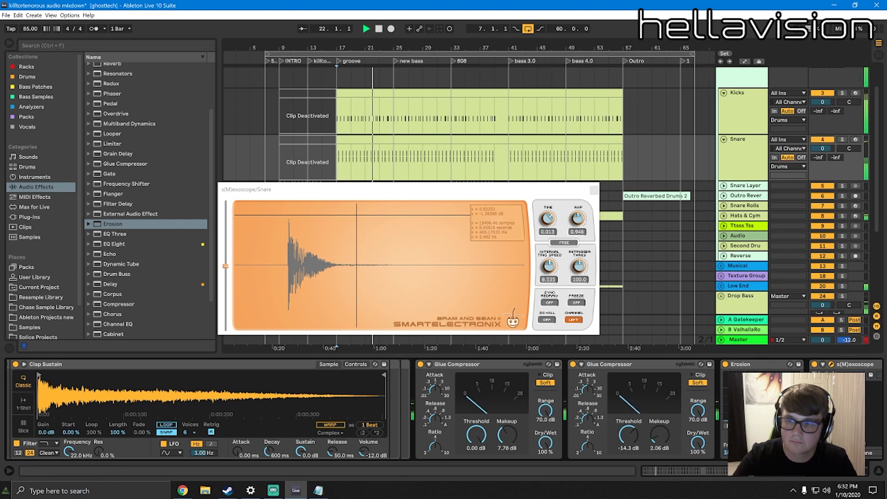
key(space)
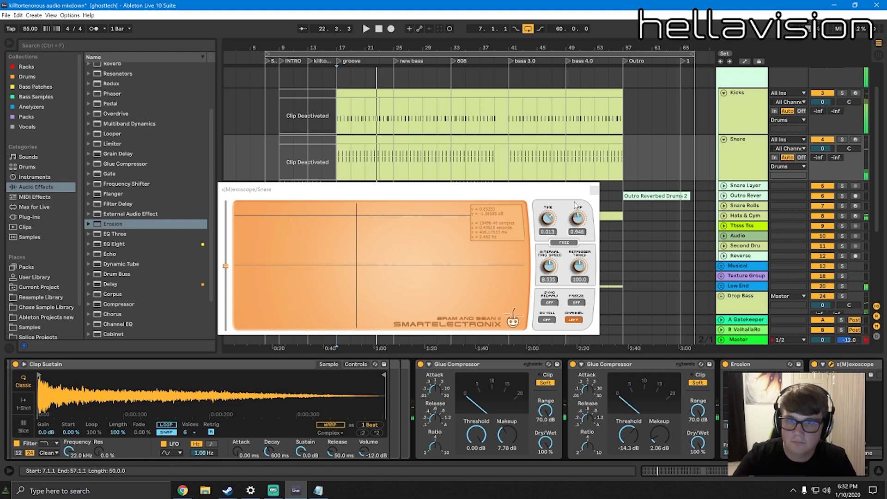
Examine the notes in the Snare and Kicks MIDI clips, selecting all notes in the Kicks clip
double_click(521, 139)
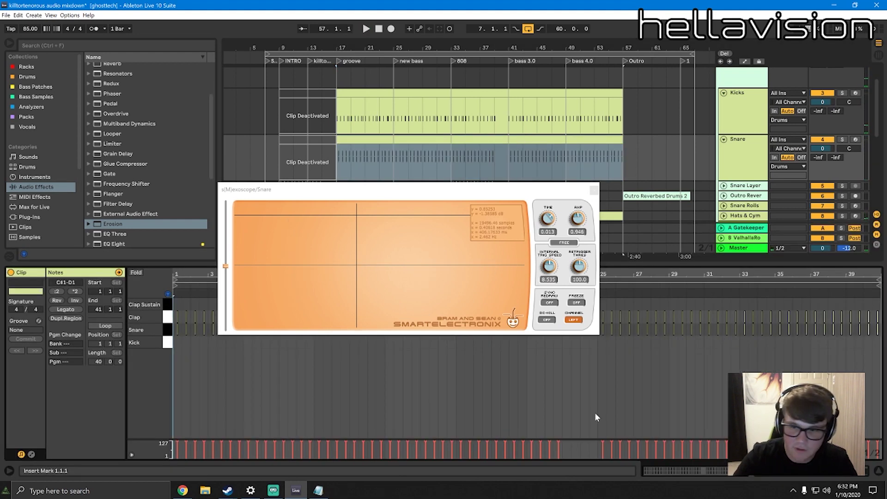
double_click(446, 93)
click(499, 391)
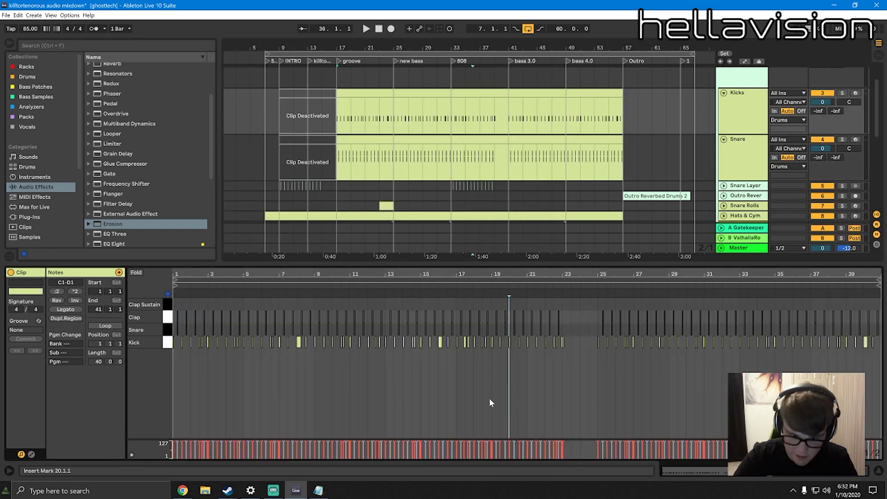
key(ctrl+a)
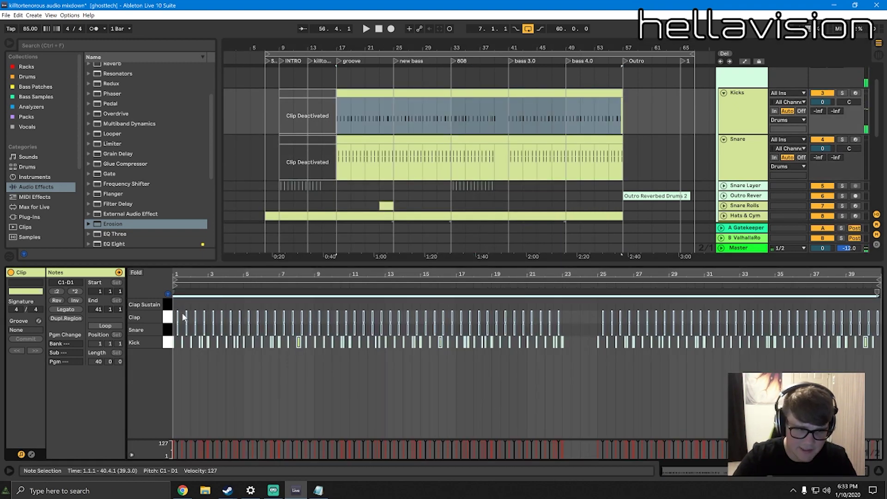
click(167, 319)
Close the s(M)exoscope window and set the second Glue Compressor's Makeup on the Snare track to 2.54 dB during playback
click(747, 143)
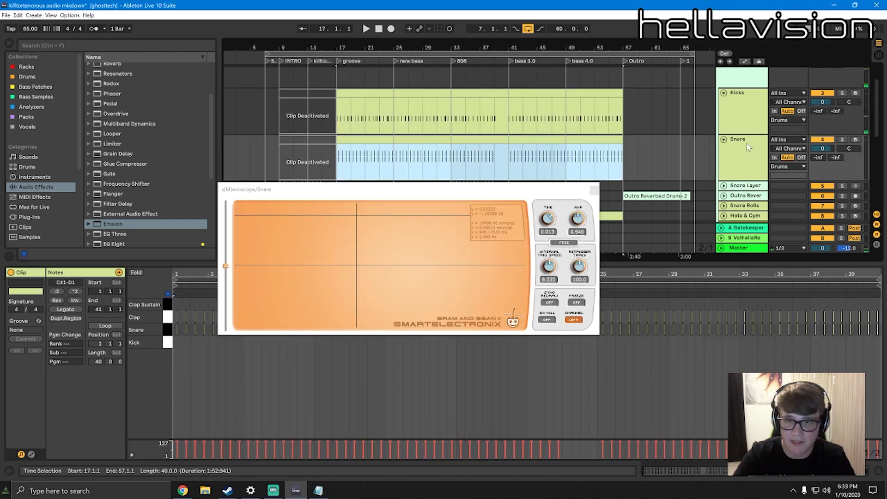
click(593, 190)
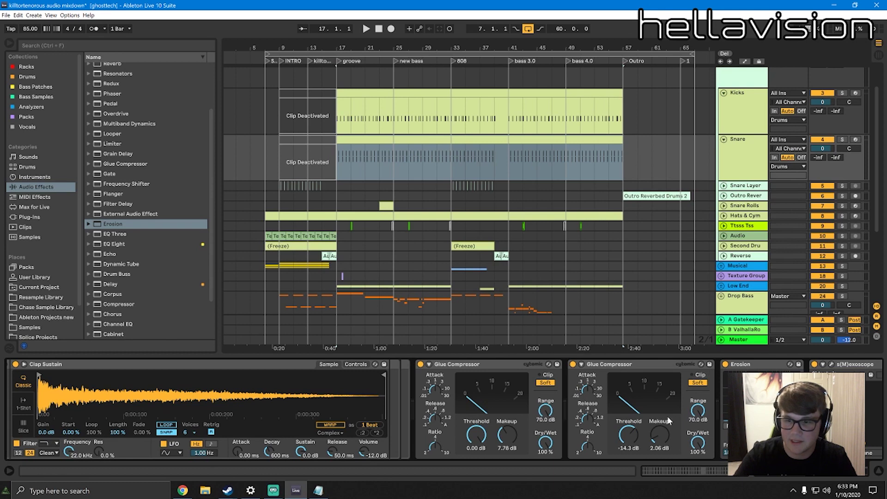
key(space)
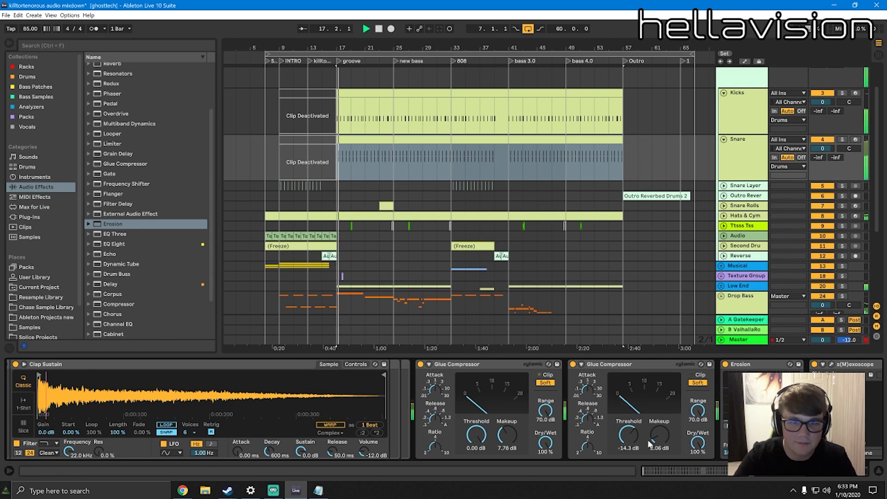
drag(659, 435, 659, 432)
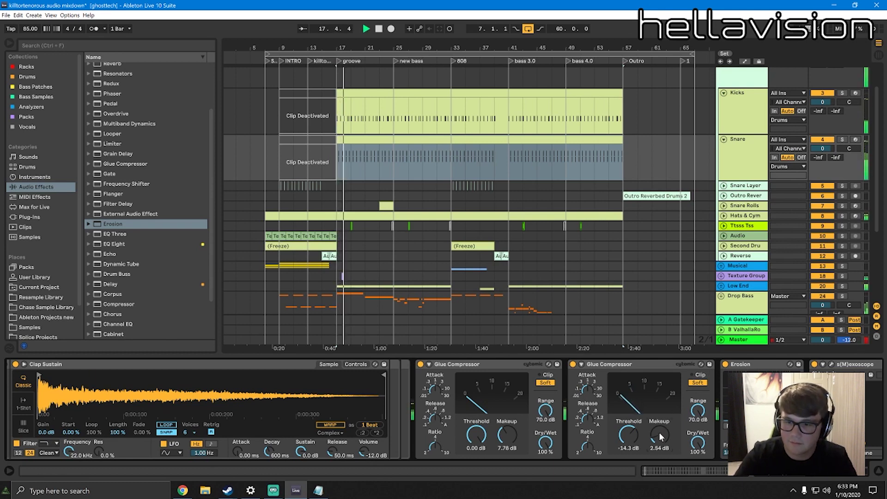
key(space)
Select the Clap pad's Noise Layer chain and shorten its sample by moving the Sample End to 8561
scroll(454, 410, left, 6)
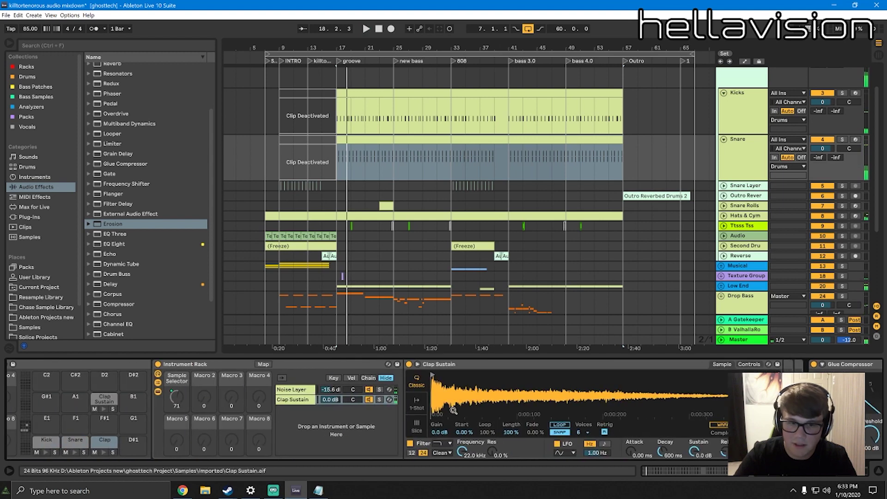
click(332, 391)
key(space)
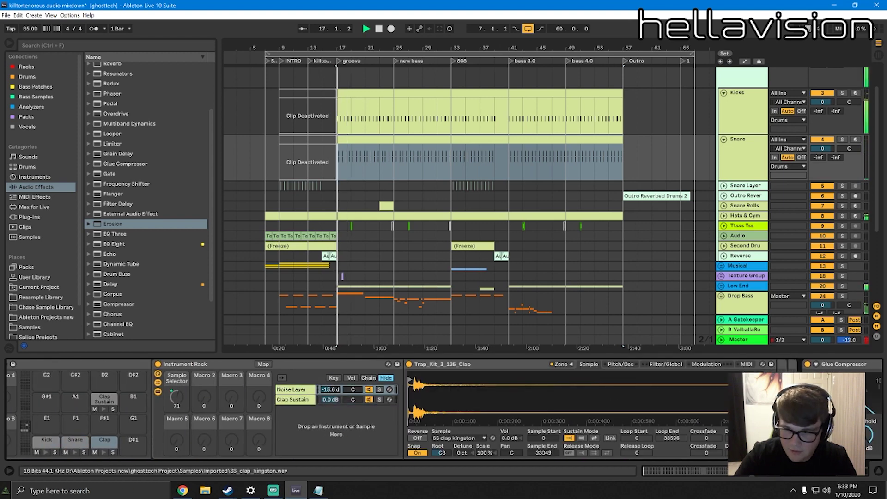
drag(745, 379, 494, 379)
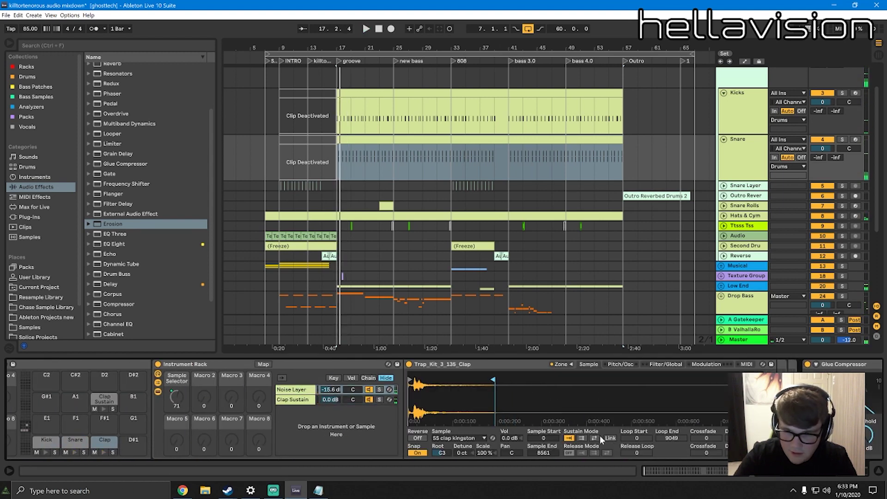
Try converting the Noise Layer's Sampler to Simpler and undo the conversion
right_click(470, 365)
click(490, 363)
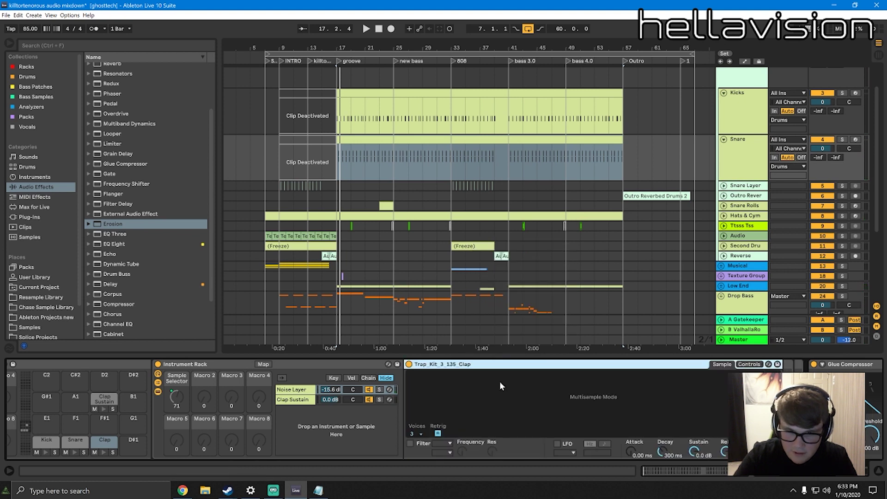
key(ctrl+z)
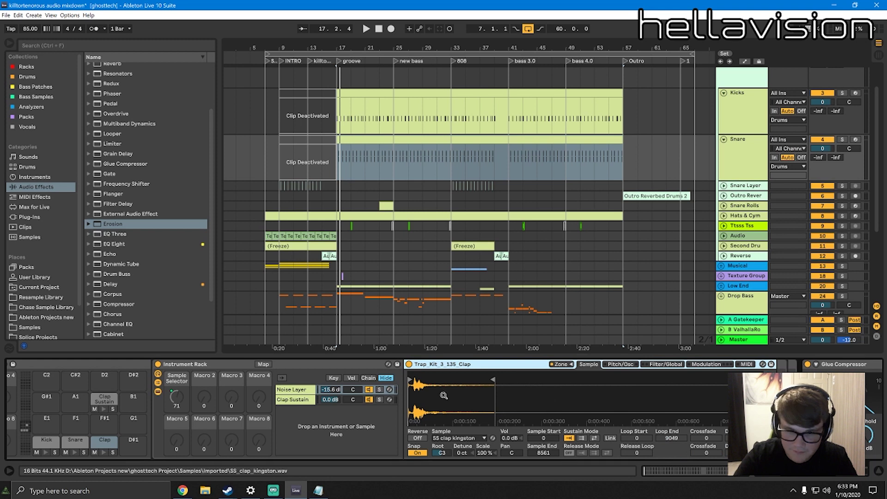
Set the volume envelope Release of the Noise Layer's Sampler to 84.7 ms during playback
click(666, 364)
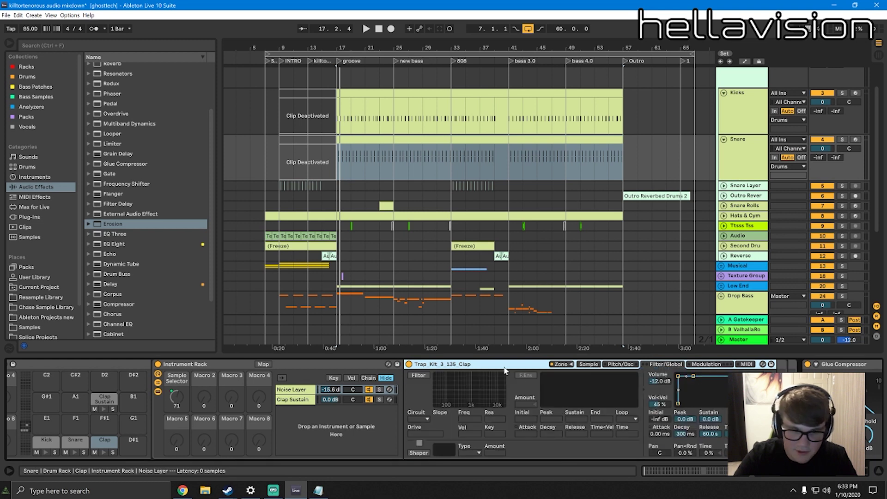
key(space)
mouse_move(709, 434)
mouse_down()
mouse_move(710, 448)
mouse_move(710, 438)
mouse_up()
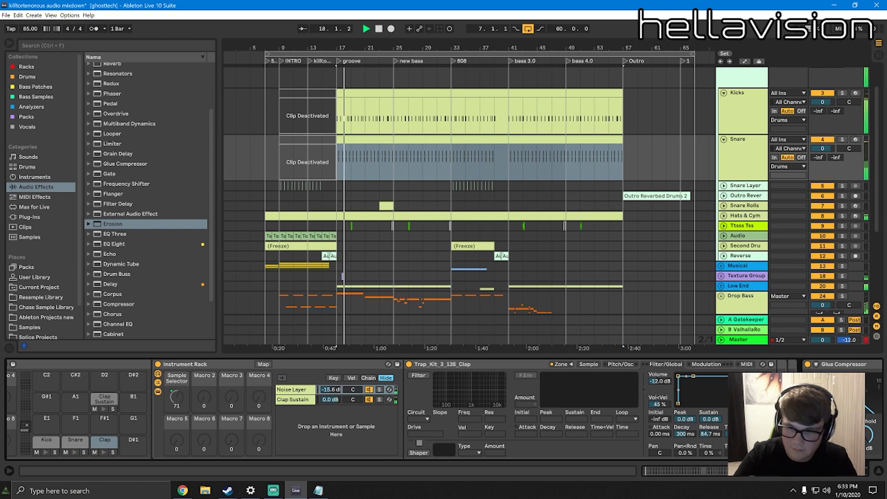
Check and close the s(M)exoscope window, and add an EQ Eight at the end of the Snare track's device chain
drag(814, 472, 828, 472)
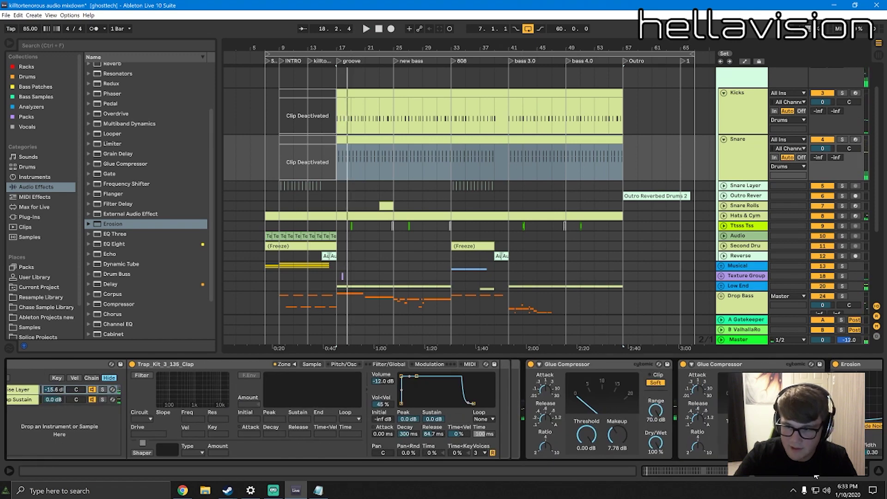
scroll(444, 410, right, 5)
click(721, 364)
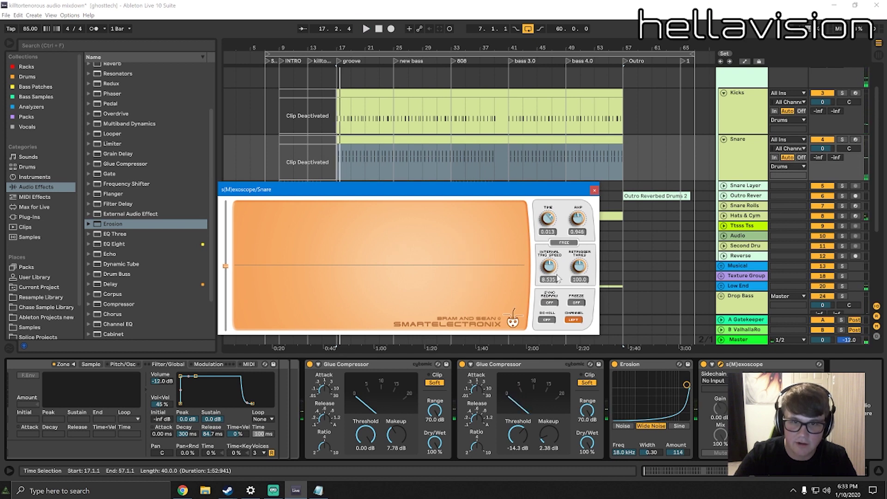
click(594, 190)
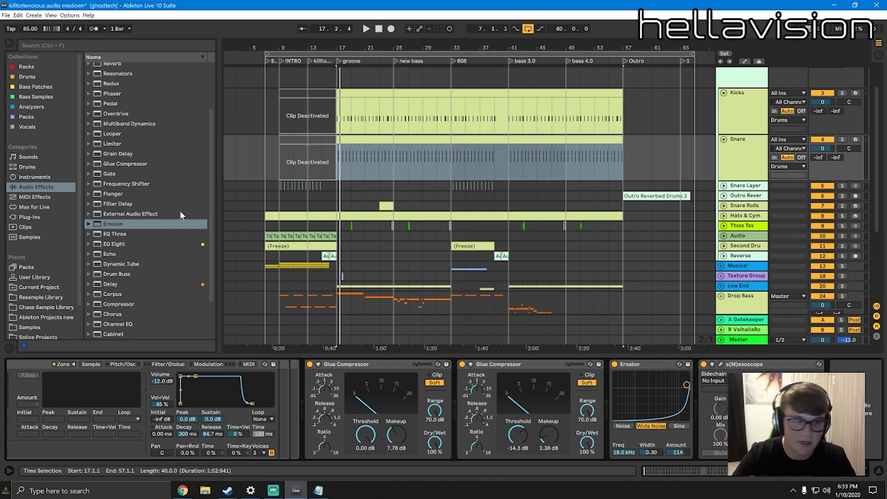
click(111, 245)
drag(111, 245, 856, 410)
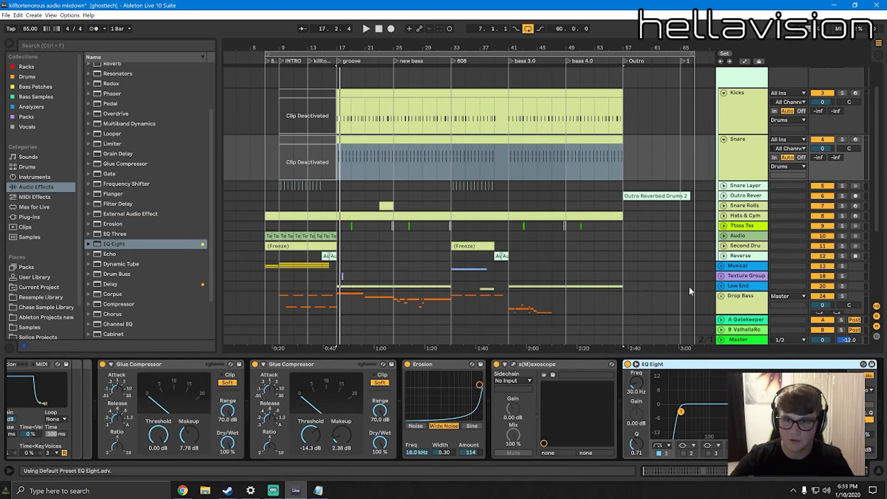
Set the Snare EQ Eight's band 1 low cut to 53.9 Hz with a Q of 0.27 while auditioning the groove
key(space)
mouse_move(679, 413)
mouse_down()
mouse_move(704, 415)
mouse_move(695, 415)
mouse_up()
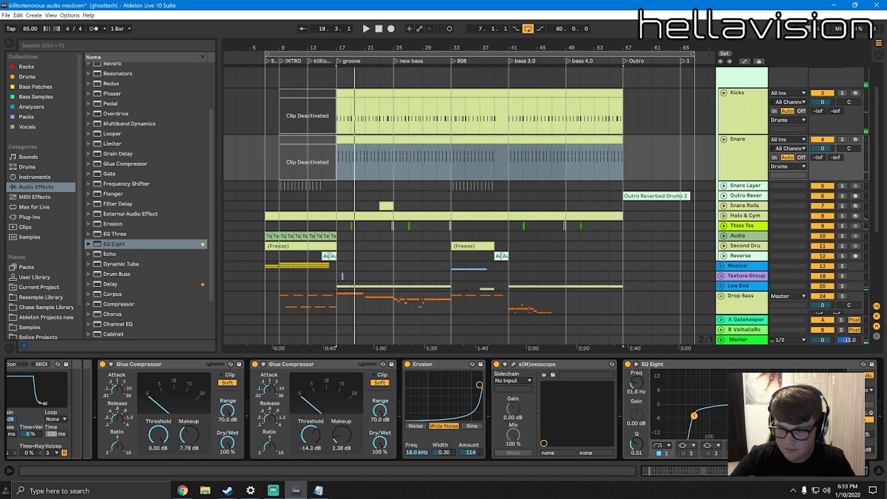
key(space)
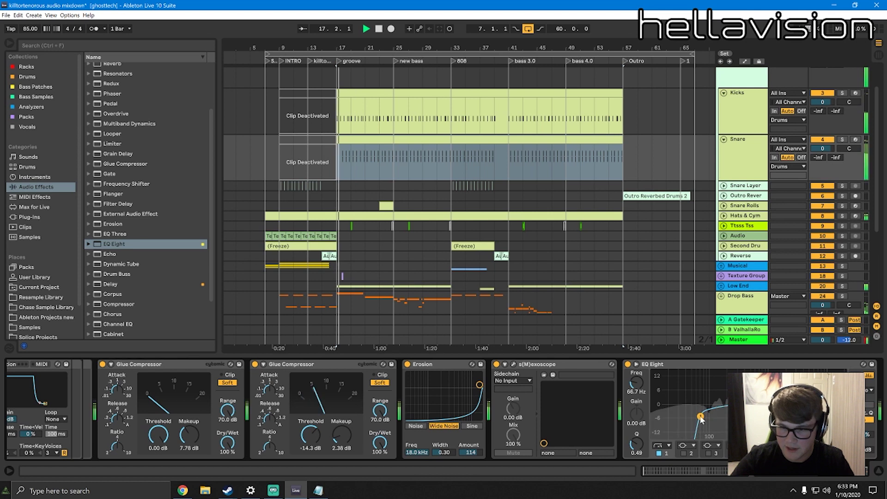
mouse_move(699, 417)
mouse_down()
mouse_move(679, 425)
mouse_move(694, 424)
mouse_up()
key(space)
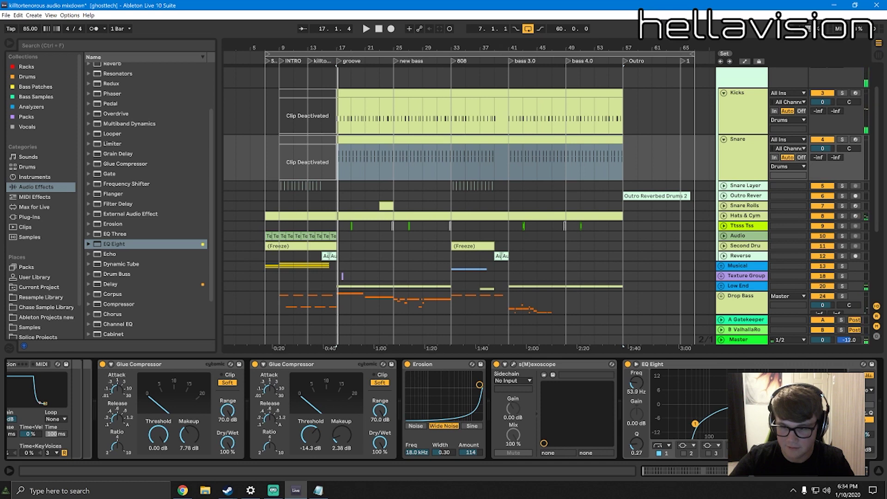
Enable band 2 of the Snare EQ Eight as a bell boost at 240 Hz with 6.32 dB gain and Q 3.41
click(686, 452)
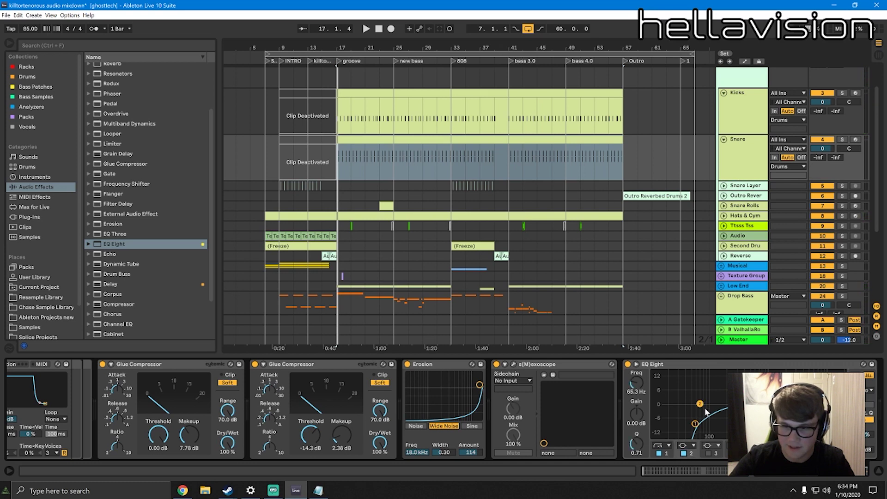
key(space)
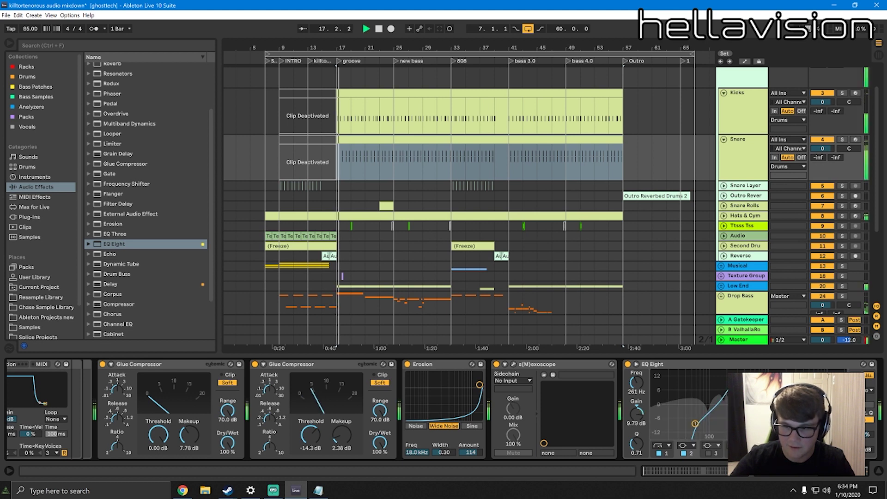
click(685, 449)
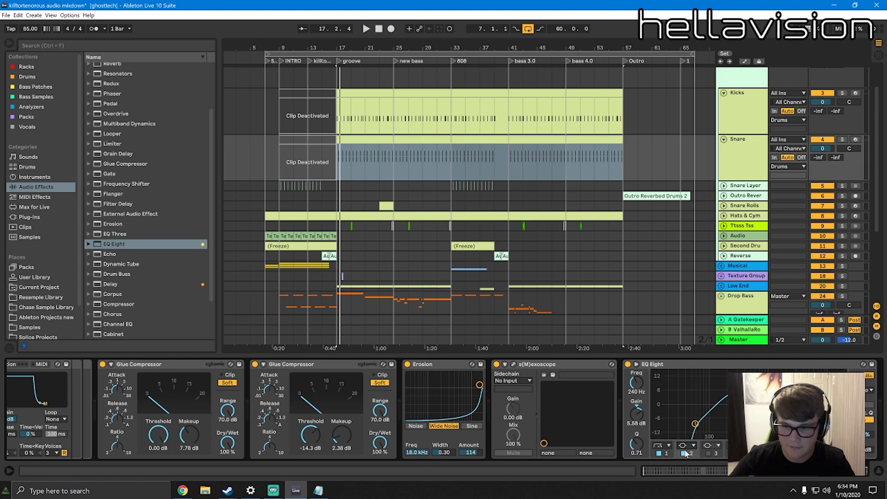
click(636, 365)
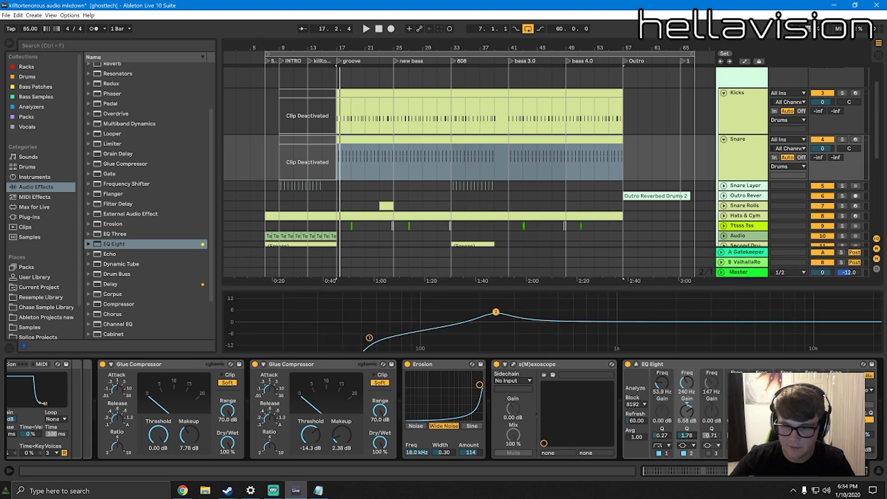
click(636, 364)
key(space)
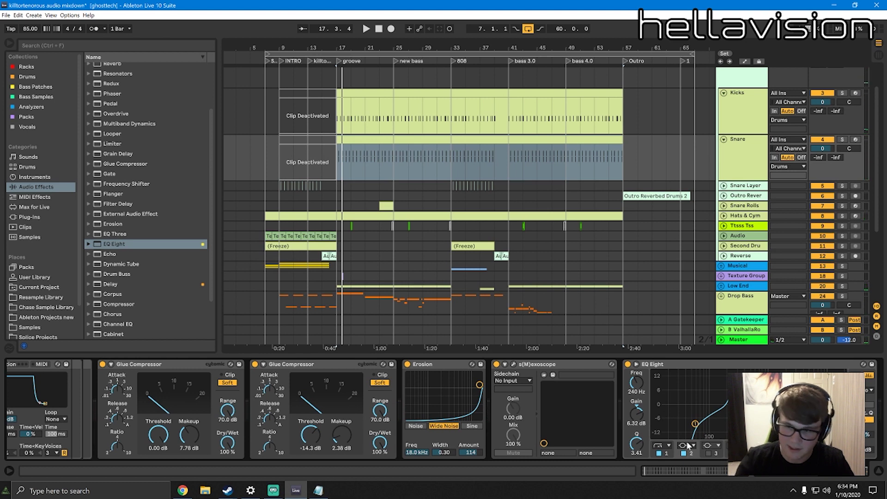
Enable band 4 of the Snare EQ Eight as a high shelf at 3.75 kHz with 4.34 dB gain, and expand its curve display
click(740, 449)
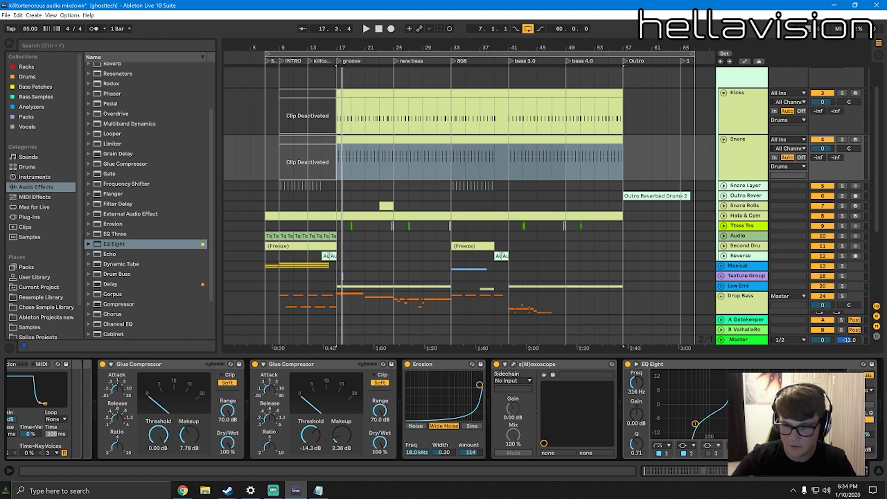
key(space)
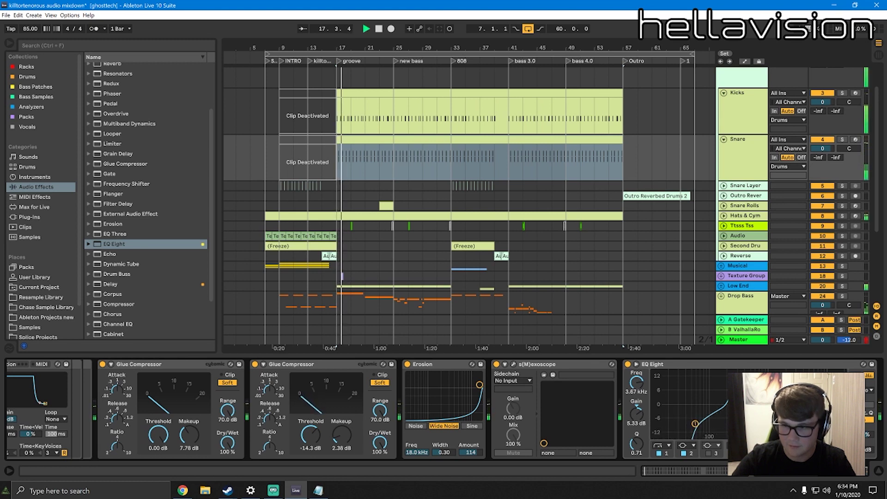
key(space)
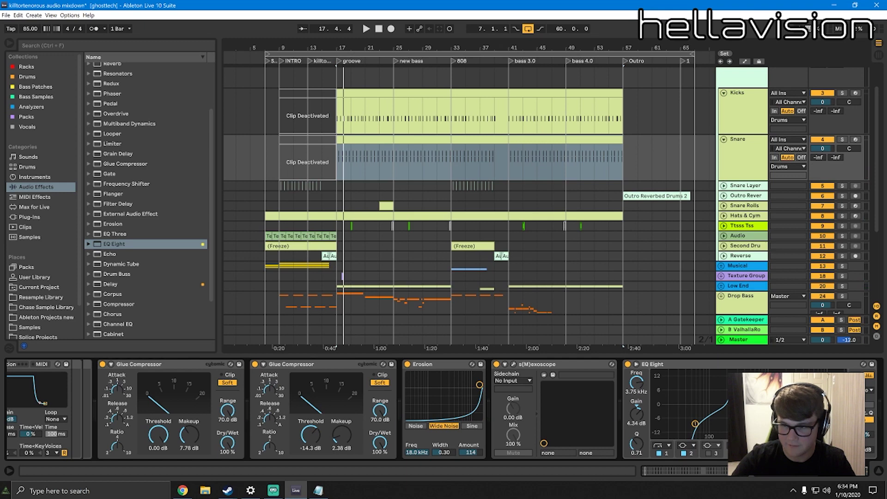
click(636, 365)
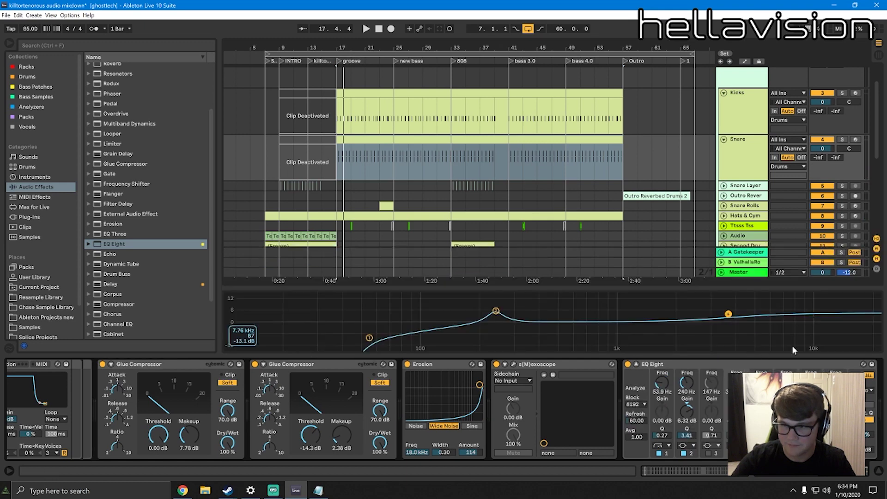
Add Multiband Dynamics after the EQ Eight on the Snare track
click(857, 471)
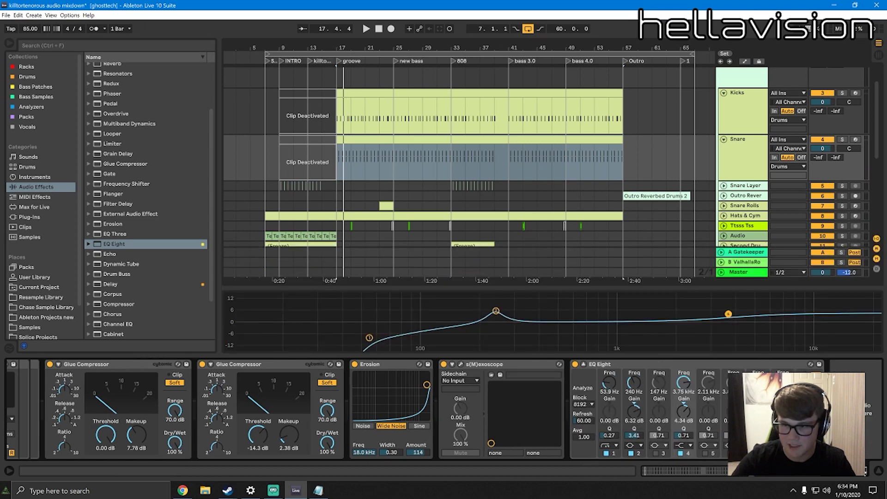
scroll(134, 219, down, 3)
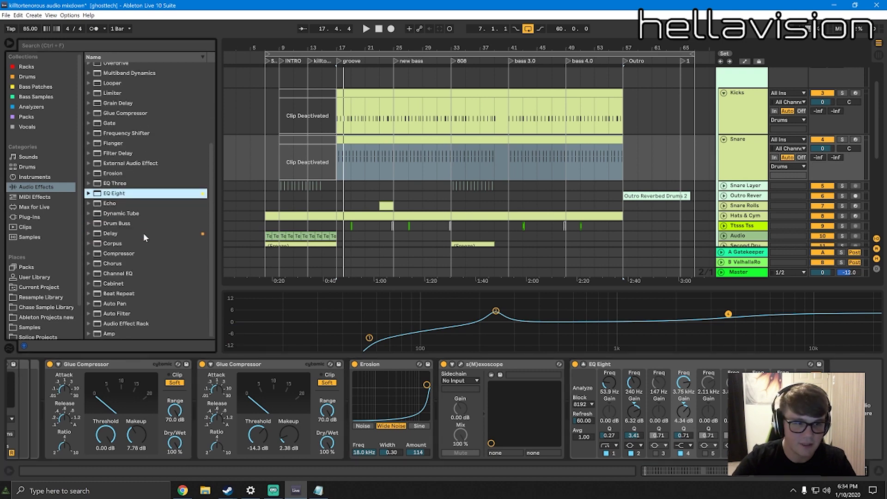
scroll(145, 153, up, 3)
double_click(153, 115)
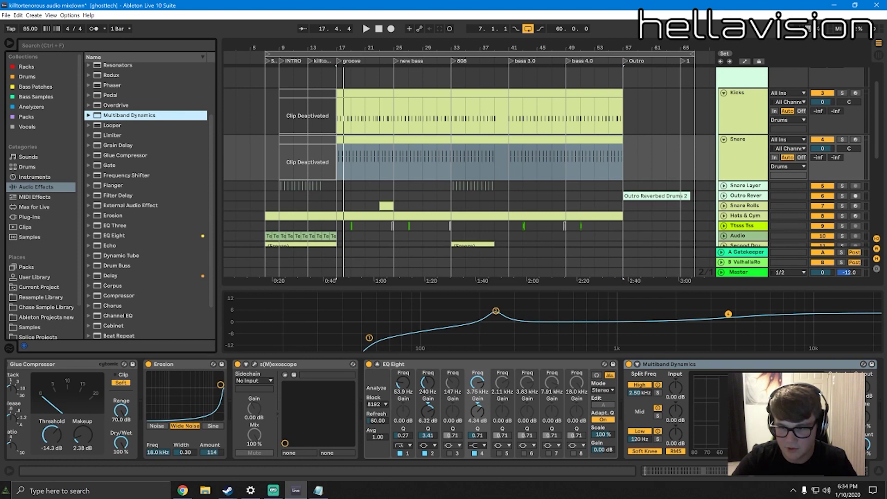
Play back the groove and examine the snare's spectrum in an enlarged EQ Eight display
key(space)
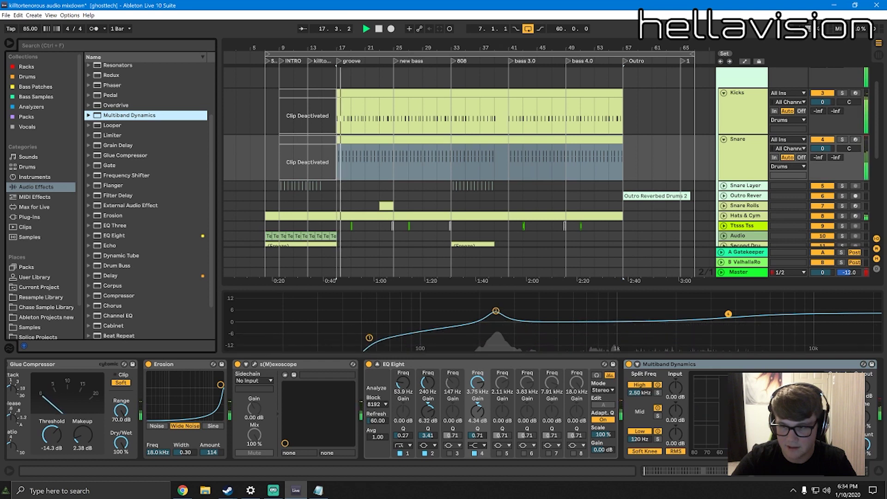
key(space)
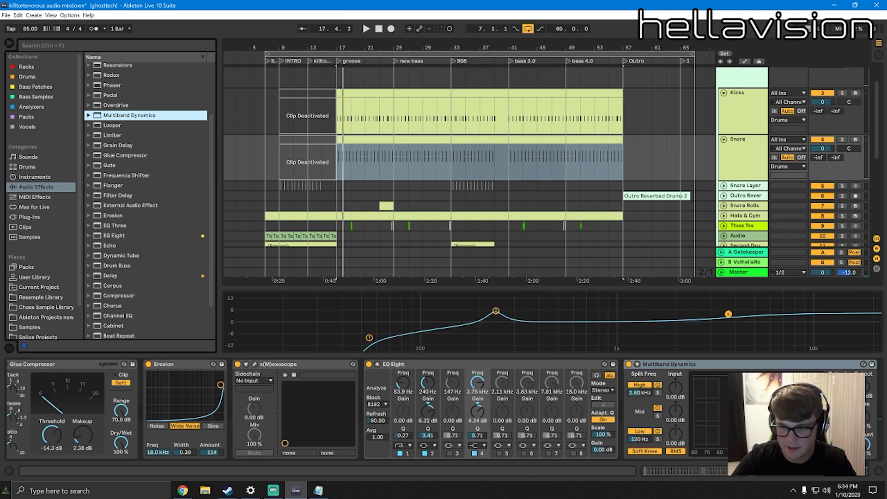
drag(761, 289, 761, 194)
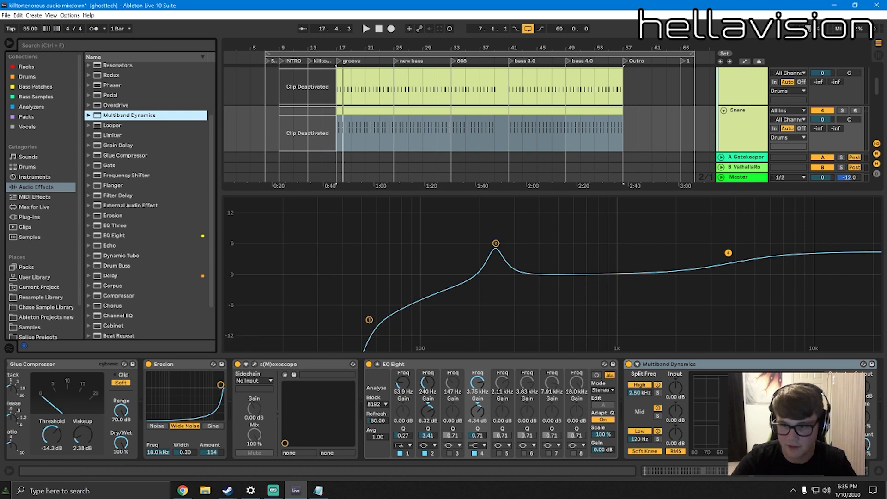
key(space)
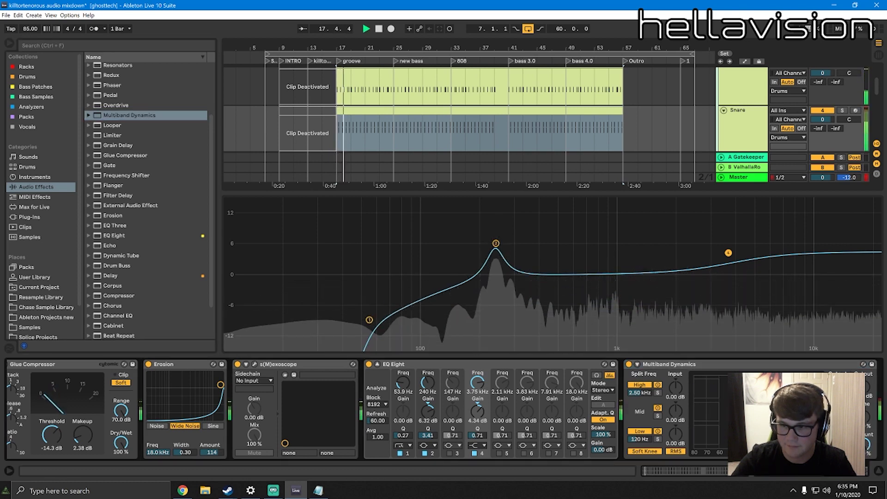
key(space)
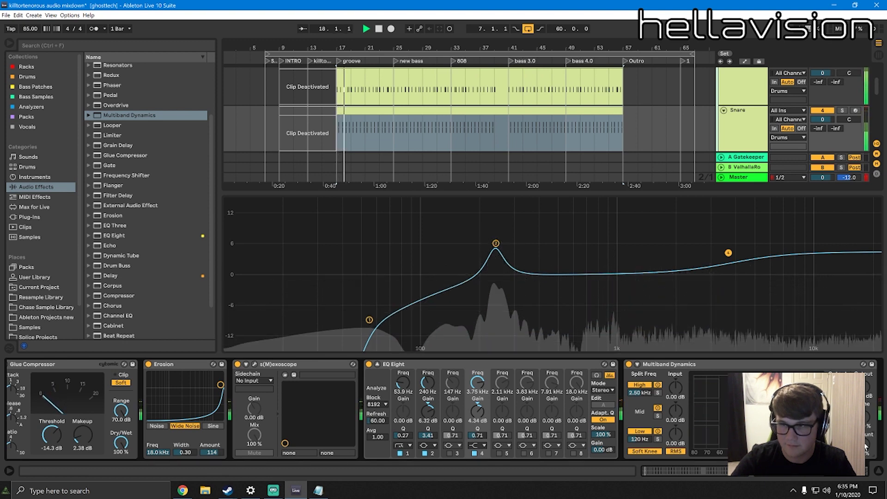
key(space)
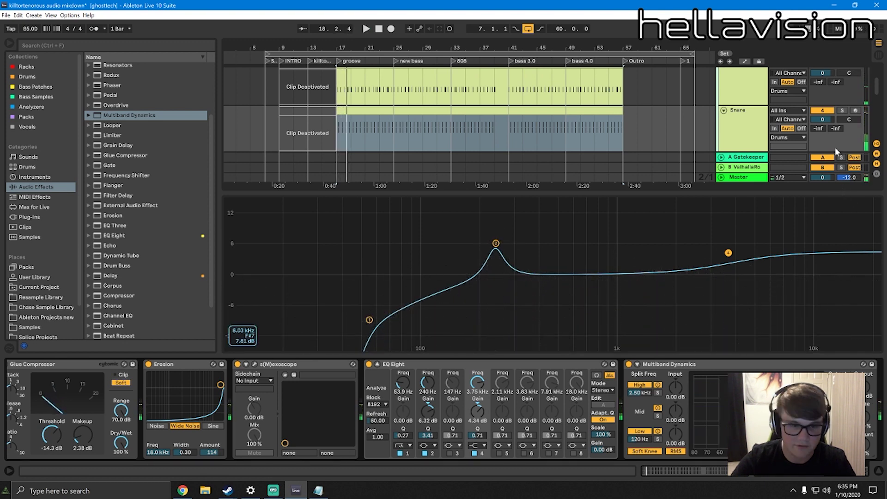
Lower the Snare track's volume to -7.7 dB during playback and collapse the expanded EQ Eight display
key(space)
drag(823, 120, 825, 121)
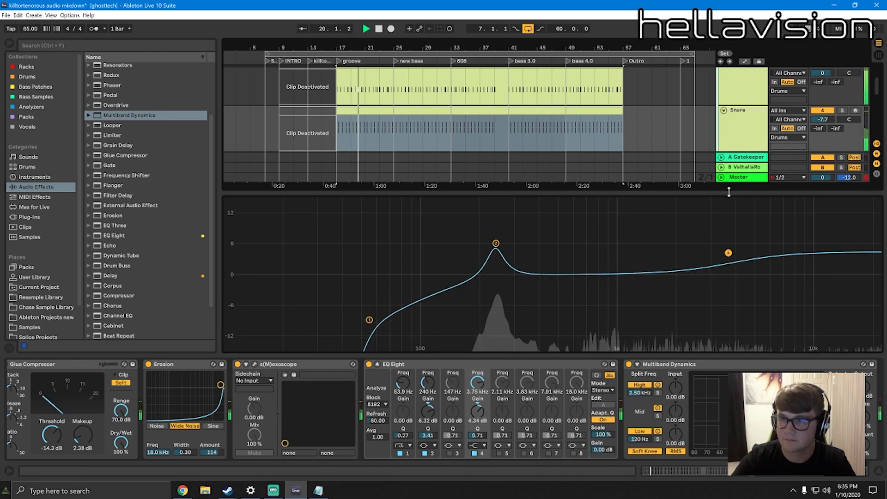
click(743, 126)
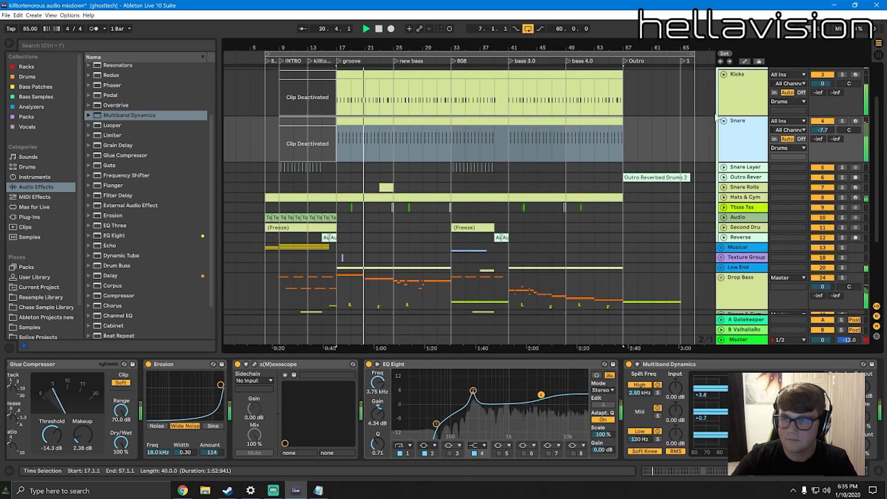
Fold the Snare and Kicks tracks in the arrangement and stop playback
scroll(691, 138, up, 1)
click(724, 121)
click(724, 74)
key(space)
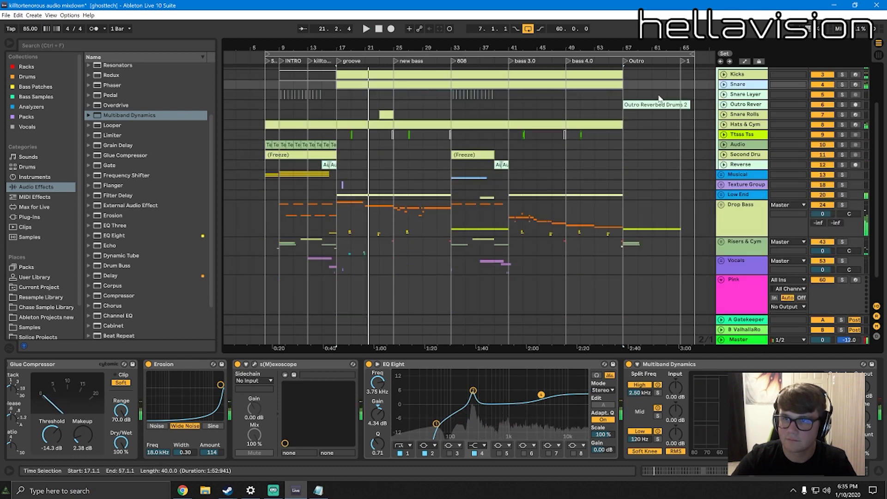
scroll(596, 127, up, 2)
scroll(663, 152, down, 2)
scroll(682, 153, up, 2)
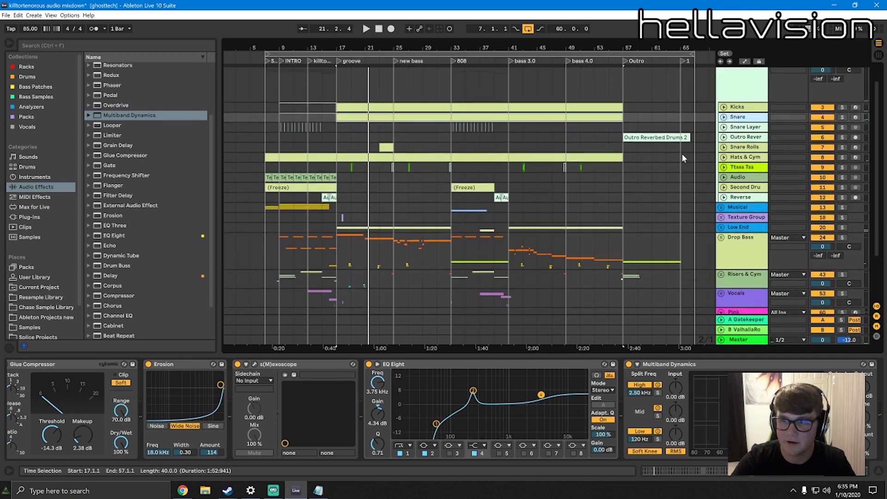
Select and unfold the drum tracks from Snare Layer through Reverse and lower their volumes together, bringing Hats & Cym to -5.0 dB
click(747, 149)
scroll(741, 149, down, 2)
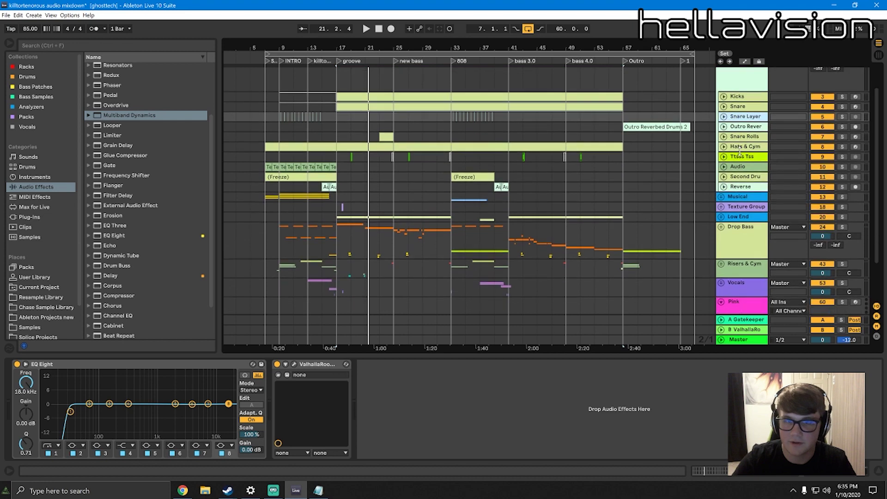
click(750, 187)
alt+click(724, 116)
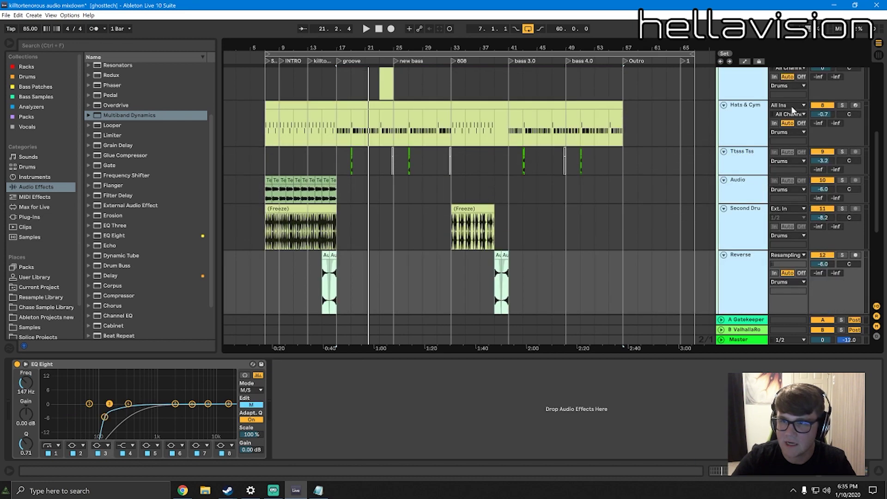
drag(826, 115, 825, 119)
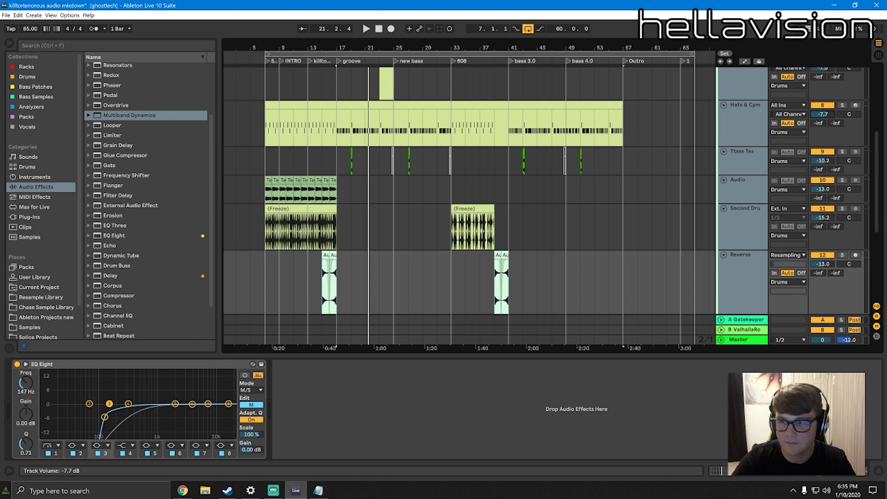
scroll(777, 160, up, 12)
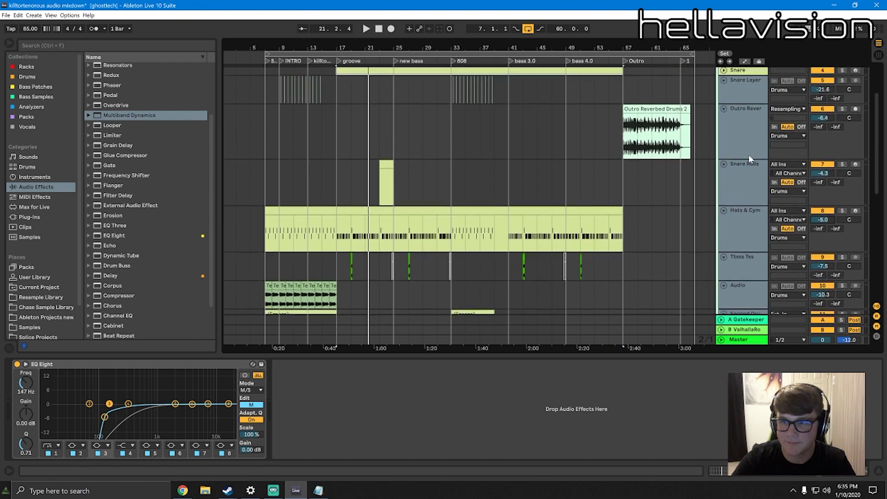
Fold the selected drum tracks from Snare Layer through Reverse and expand the Musical group to show its Absynth and FM8 tracks
alt+click(724, 122)
scroll(737, 138, up, 1)
key(ctrl+shift+t)
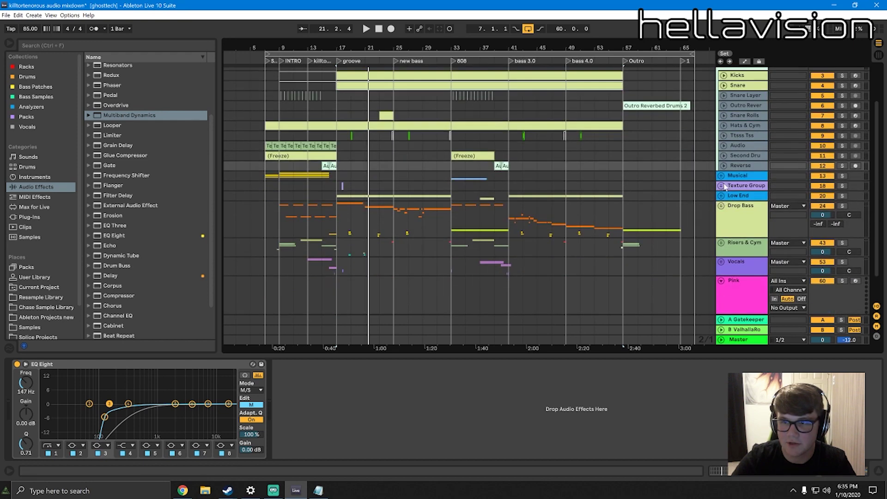
click(721, 185)
click(722, 185)
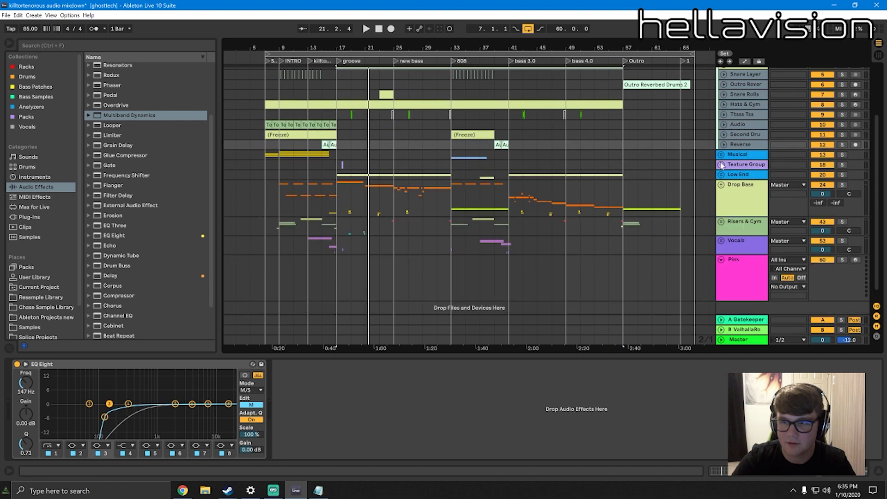
click(722, 156)
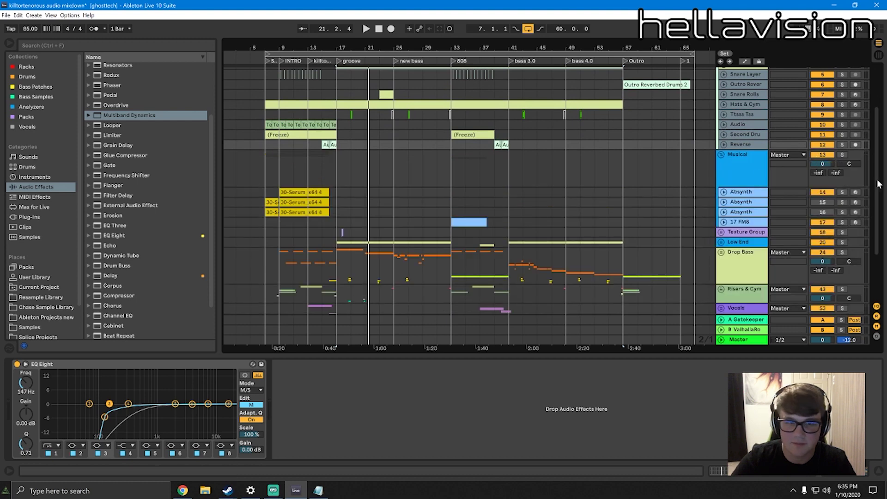
click(725, 169)
click(735, 194)
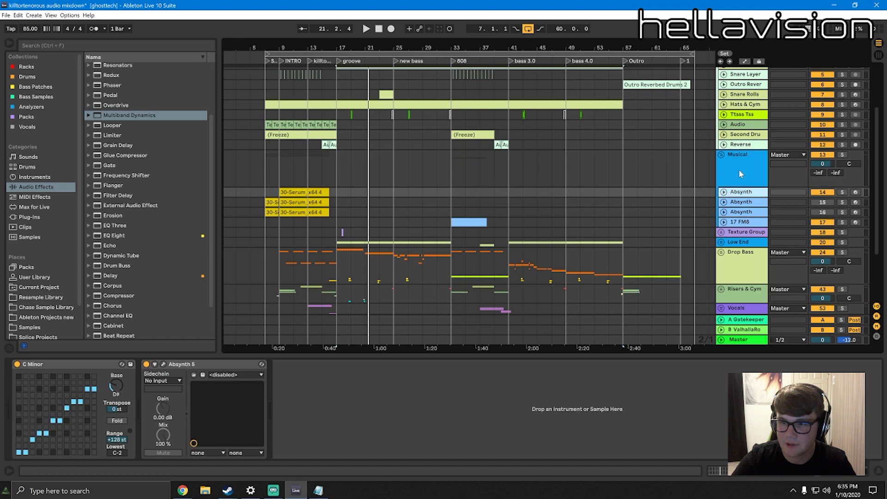
Select the groups from Musical through Vocals, excluding Pink, and lower their volumes together to -12.0 dB
click(739, 169)
scroll(744, 181, down, 3)
shift+click(749, 261)
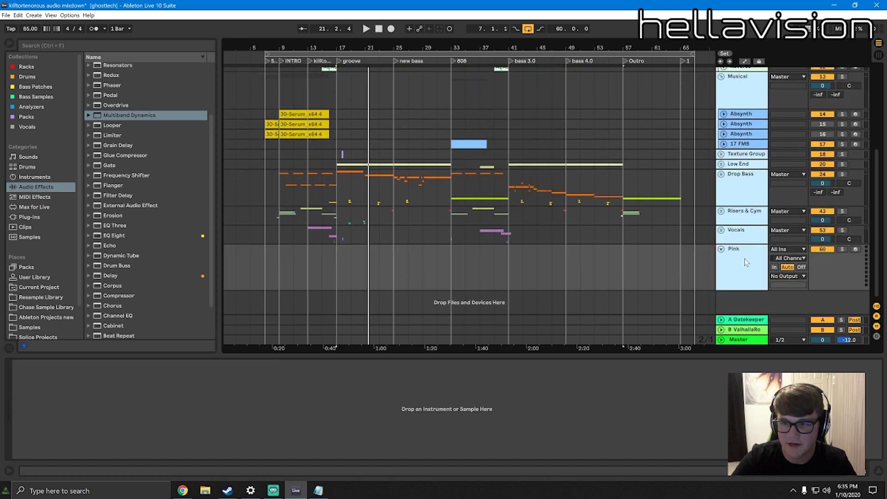
scroll(745, 259, up, 1)
click(741, 257)
scroll(736, 222, up, 1)
shift+click(740, 153)
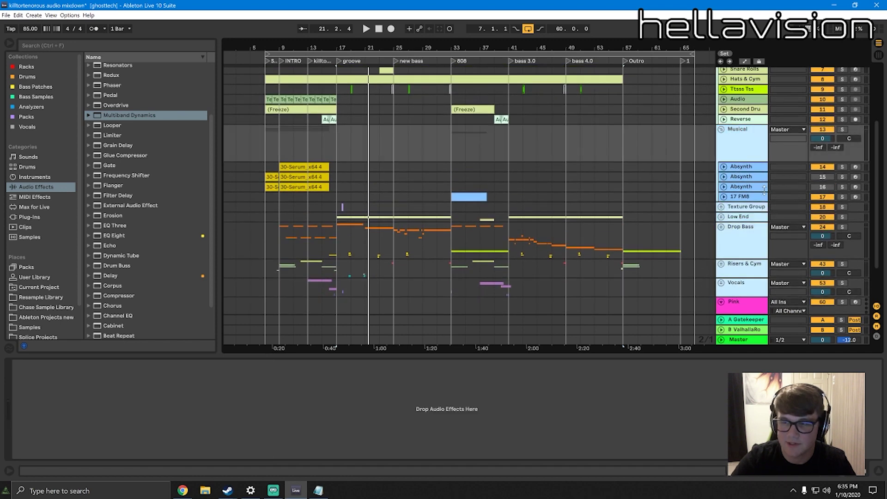
scroll(785, 184, up, 1)
drag(821, 170, 821, 174)
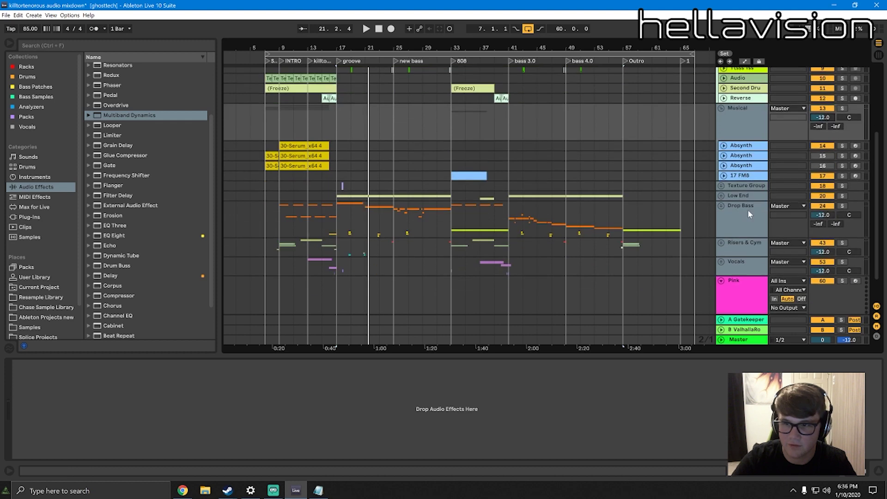
Play back the start of the groove briefly to hear the new group balance
scroll(748, 209, down, 1)
key(space)
scroll(571, 150, up, 5)
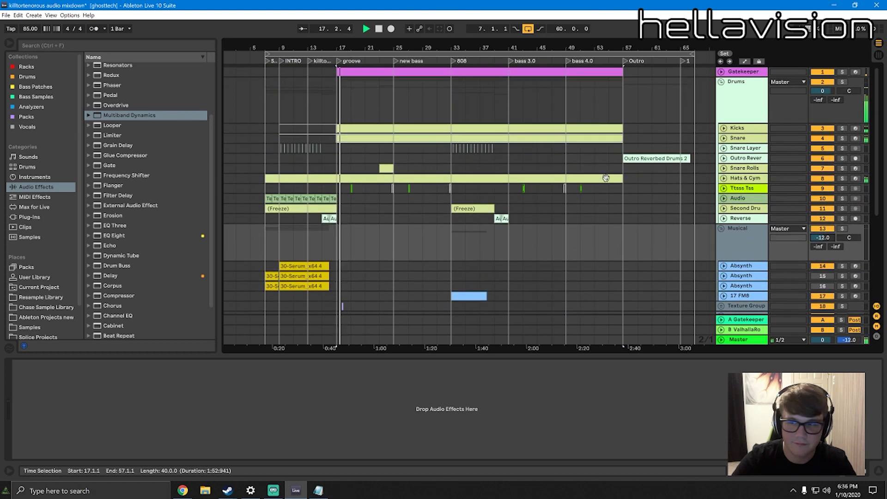
key(space)
In the Session mixer, collapse the Kicks track's drum rack chains and set the Snare track's volume to -1.3 dB
click(748, 112)
click(746, 139)
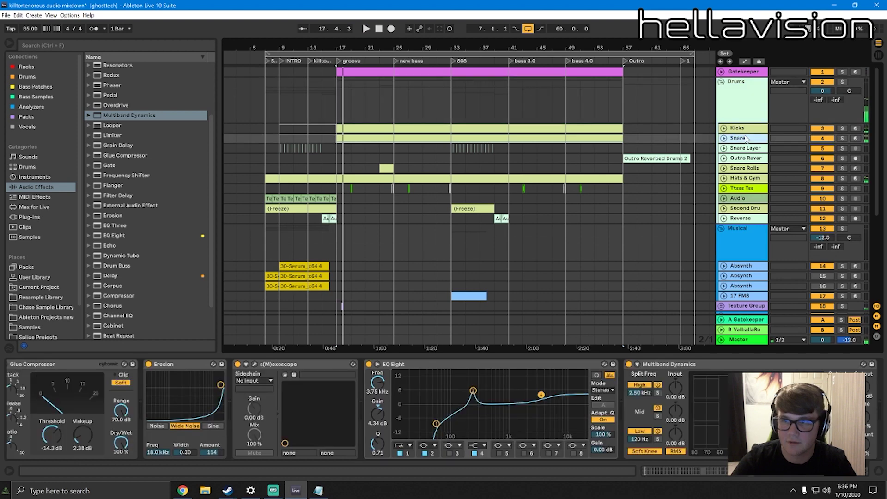
click(747, 129)
key(Tab)
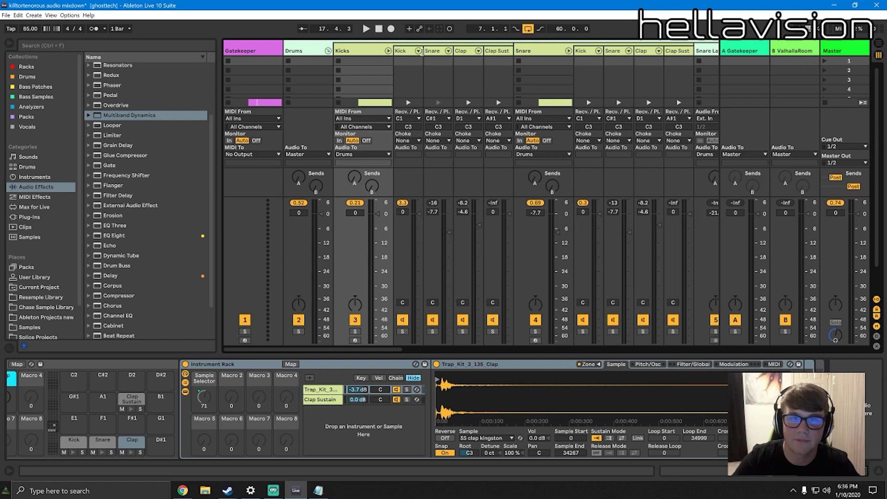
drag(421, 52, 483, 52)
click(479, 51)
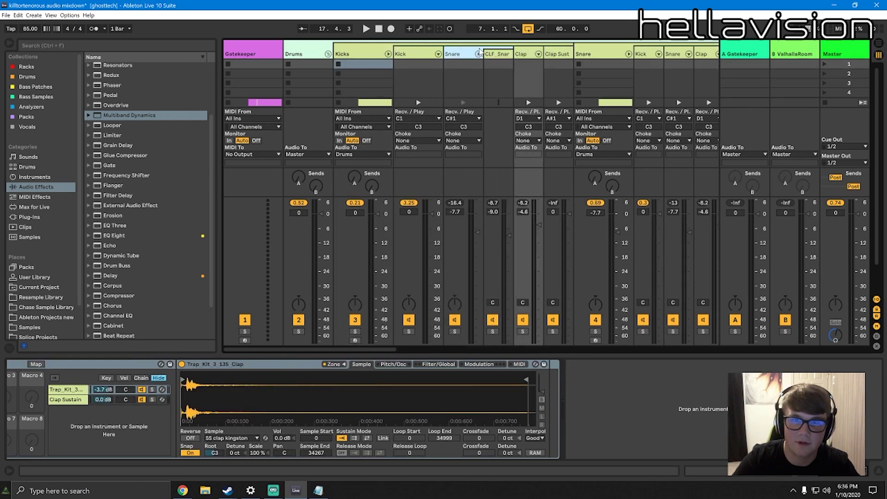
click(388, 53)
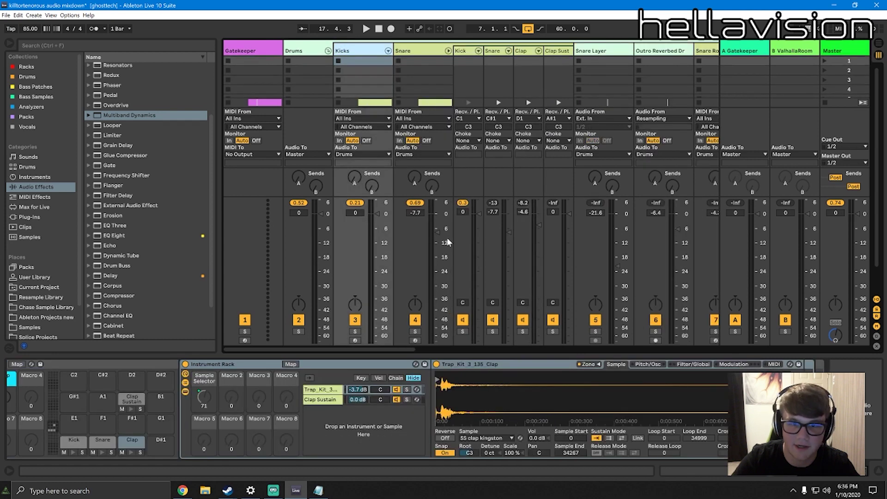
drag(436, 234, 432, 242)
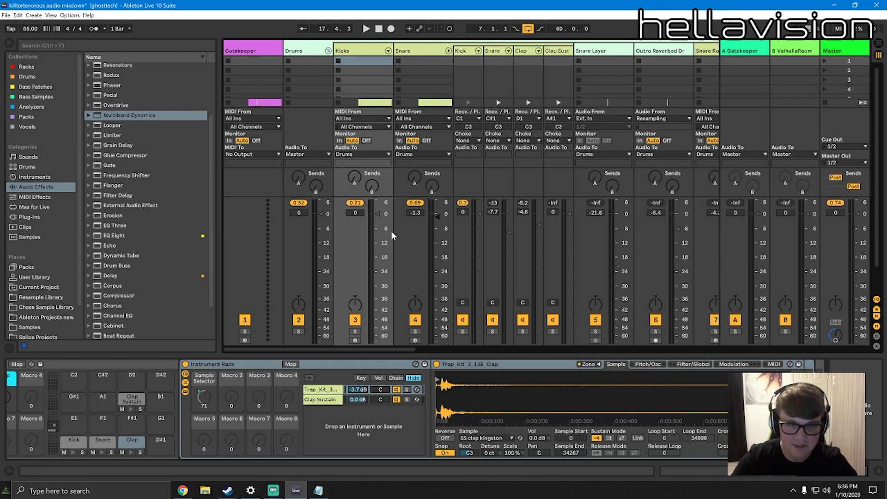
key(Tab)
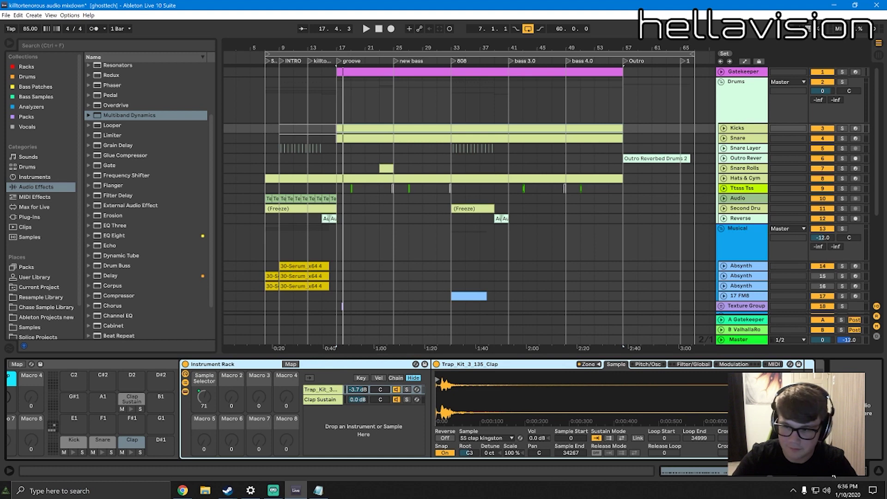
Switch the EQ Eight on the Kicks track to side editing and make band 3 a low cut at 100 Hz
click(804, 472)
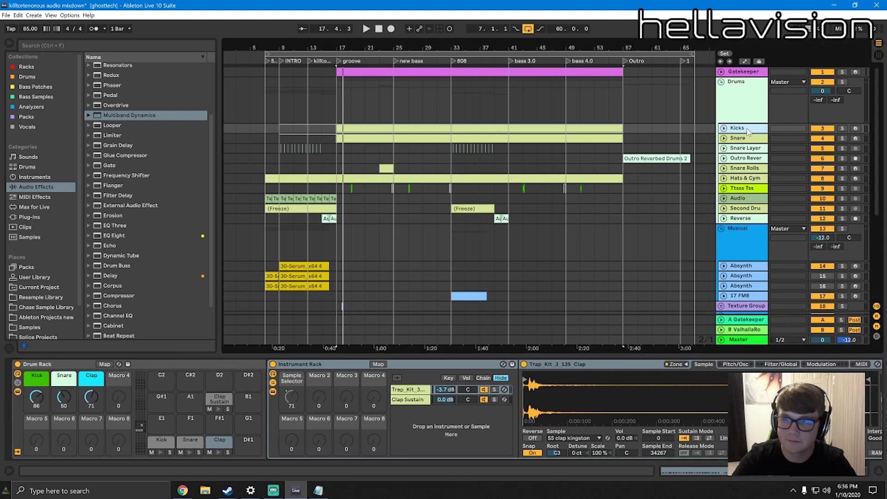
key(space)
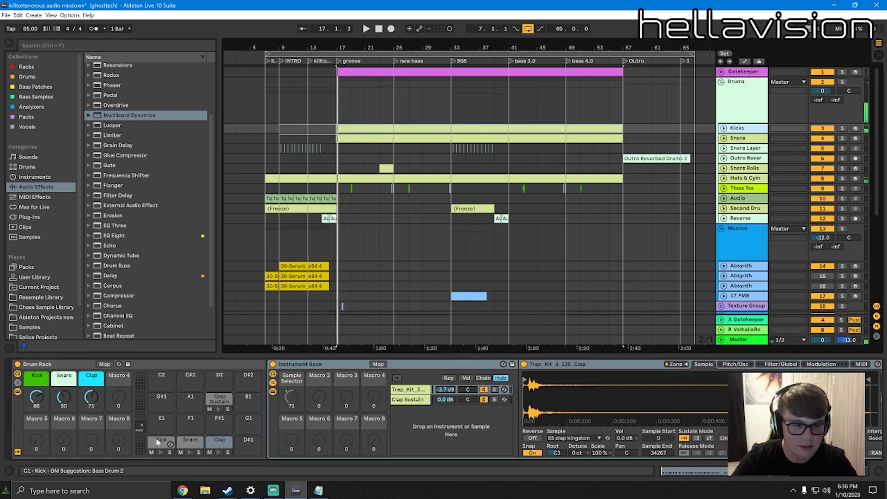
click(161, 440)
key(space)
click(828, 472)
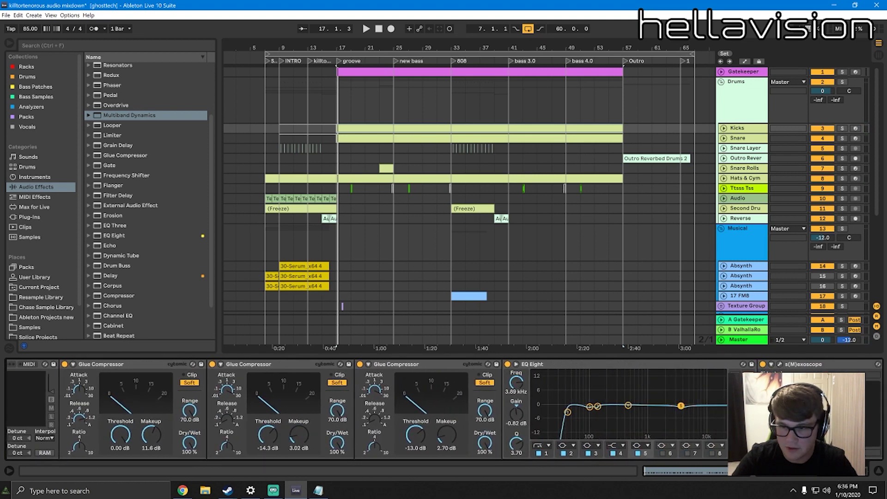
click(743, 398)
click(591, 405)
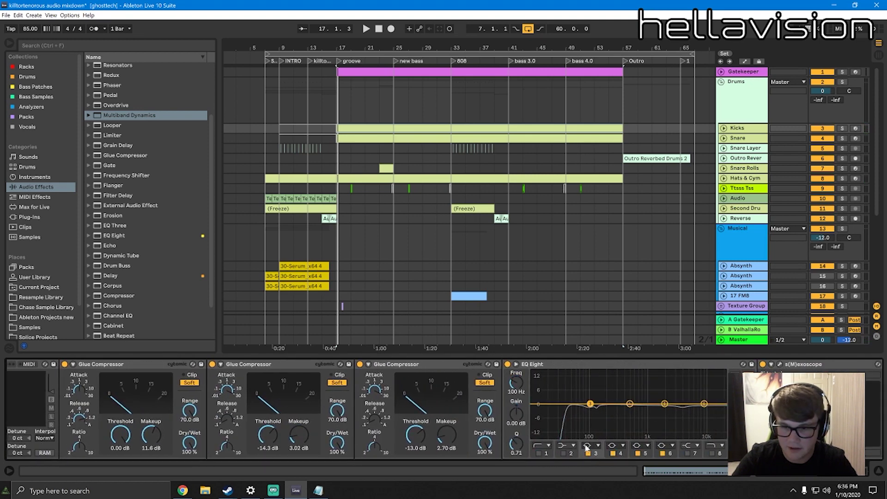
click(592, 446)
click(592, 383)
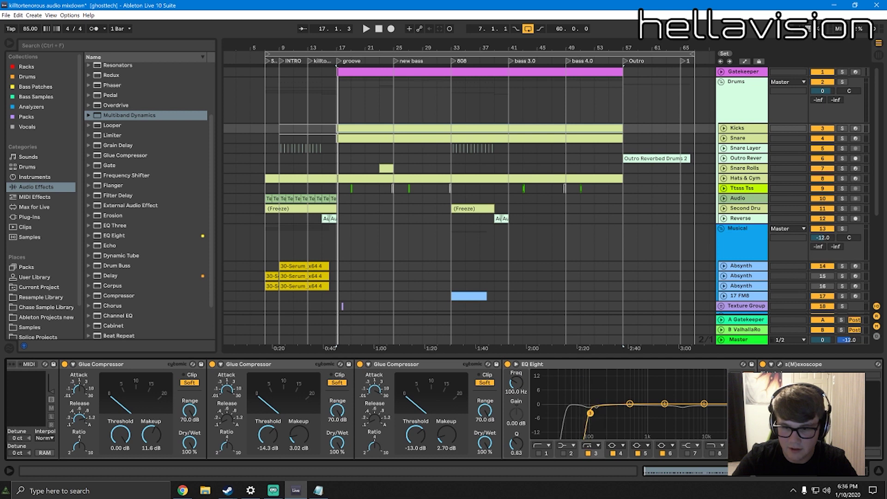
Soften the Kicks side-channel low cut to a Q of 0.38 during playback and return the EQ Eight to mid editing
key(space)
mouse_move(589, 415)
mouse_down()
mouse_move(572, 416)
mouse_move(580, 417)
mouse_up()
drag(587, 420, 591, 421)
key(space)
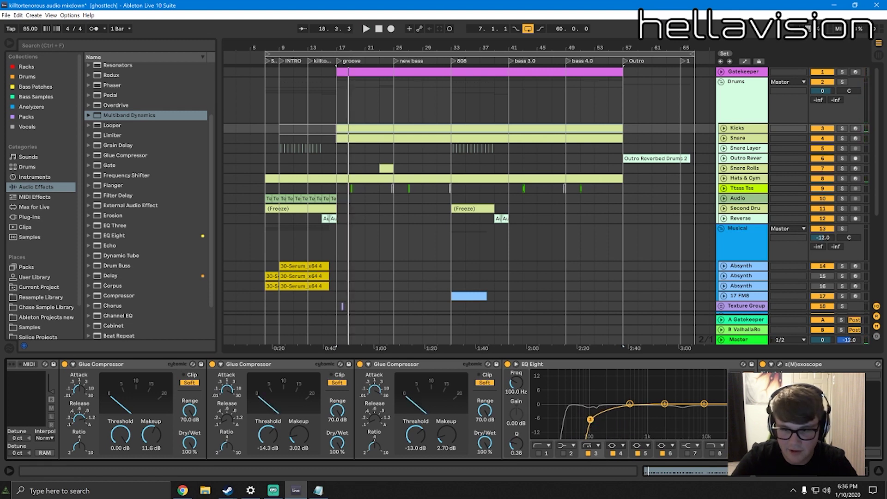
click(742, 398)
Set the Snare track's EQ Eight to M/S mode and low-cut its side channel with band 3 at 190 Hz, Q 0.61
click(742, 138)
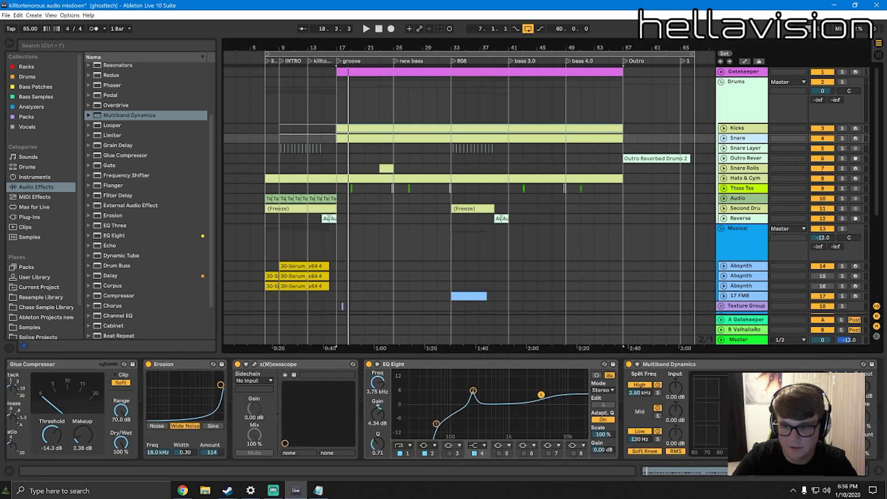
click(603, 390)
click(601, 416)
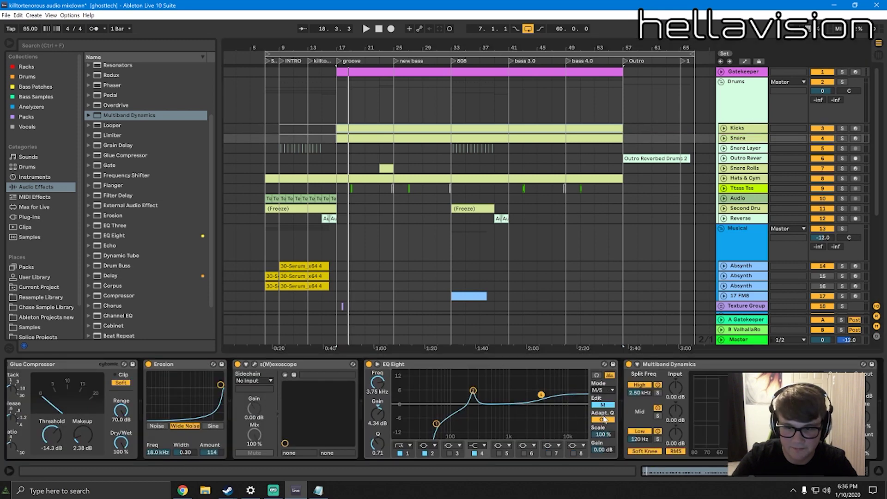
click(604, 406)
click(452, 404)
click(451, 445)
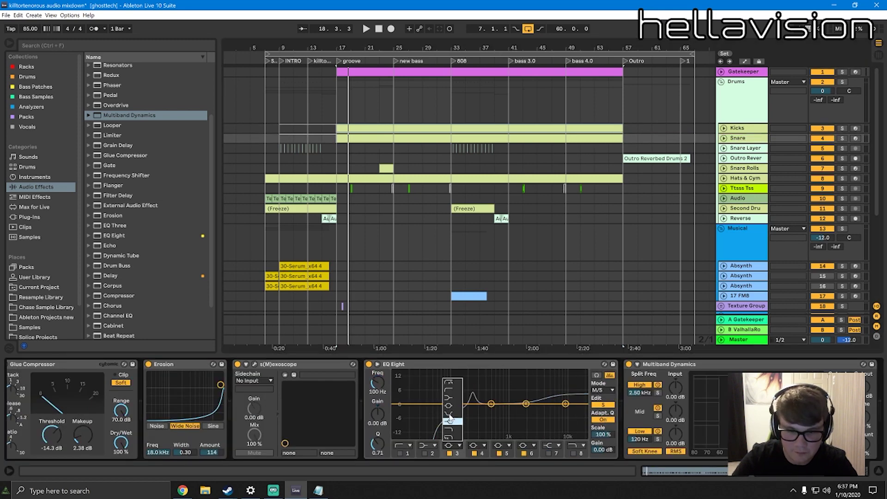
click(449, 396)
key(space)
drag(451, 411, 470, 411)
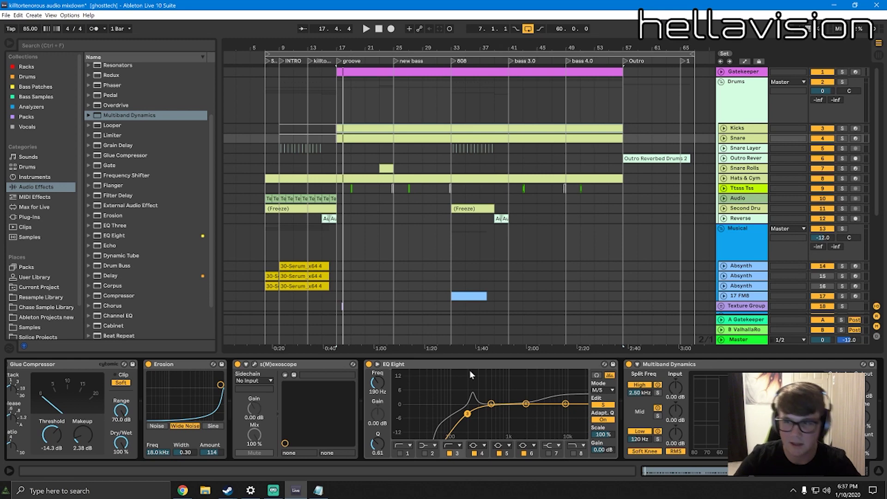
click(723, 149)
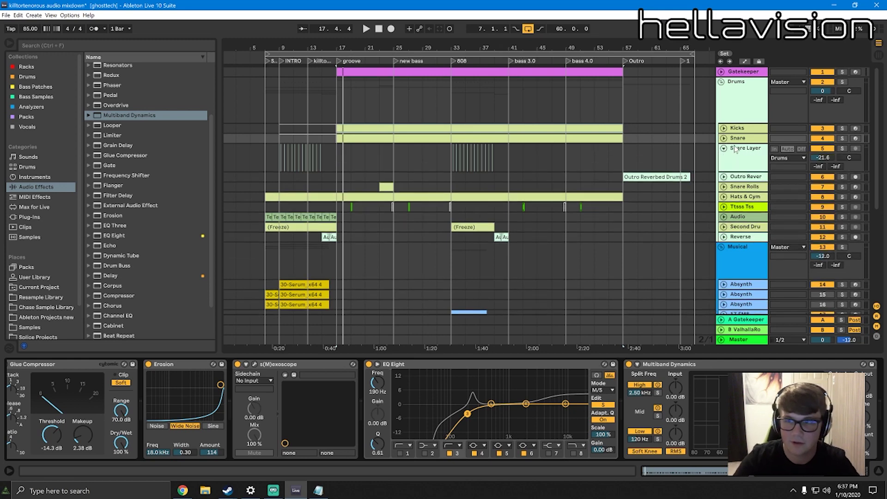
drag(735, 171, 735, 198)
click(484, 137)
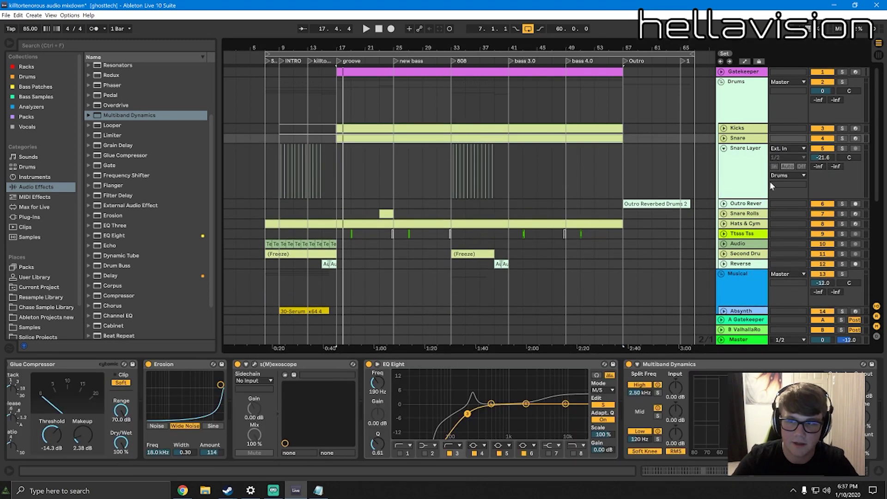
click(724, 148)
During playback in the Session mixer, lower the Kicks track's volume to -12.0 dB and the Snare track's to -16.0 dB
click(740, 128)
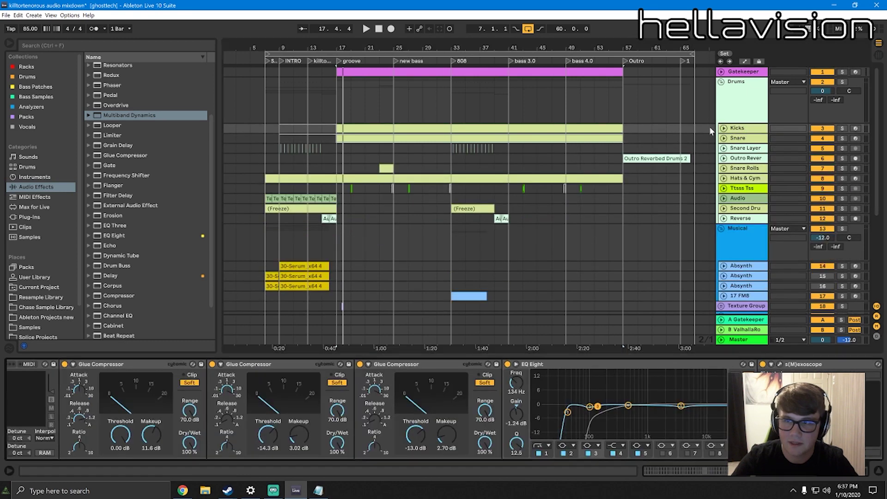
key(Tab)
key(space)
drag(376, 213, 377, 243)
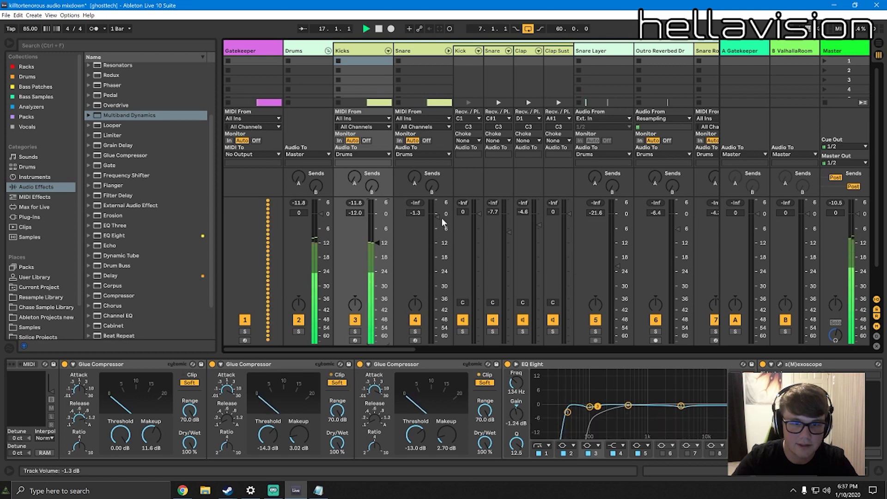
mouse_move(443, 255)
mouse_down()
mouse_move(443, 297)
mouse_move(433, 245)
mouse_move(432, 253)
mouse_up()
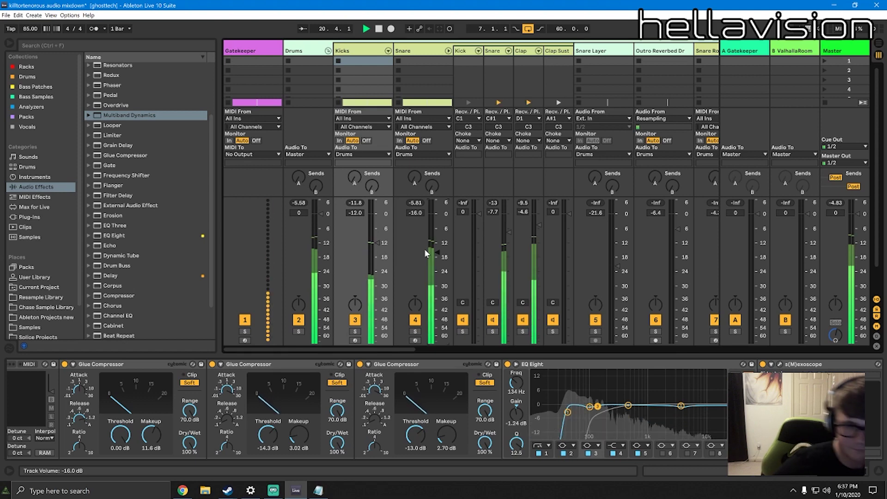
click(415, 51)
key(space)
Find the Utility audio effect in the browser and add it to the end of the Kicks track's device chain
click(357, 50)
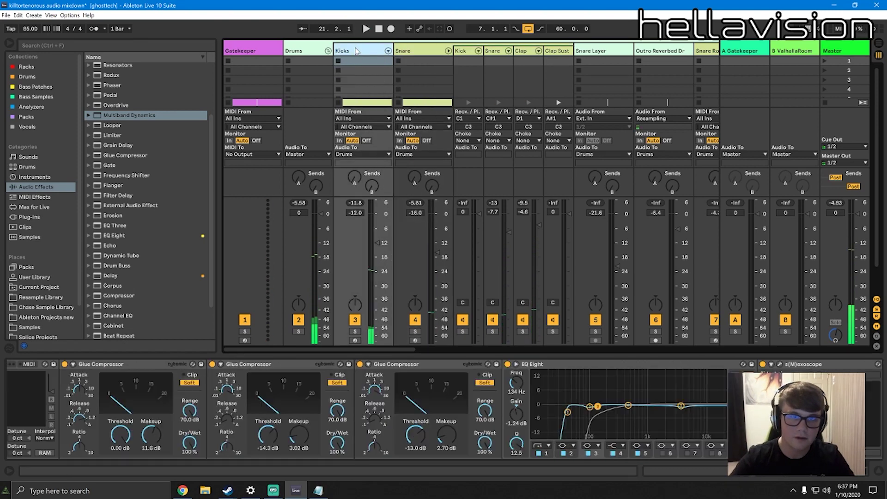
click(846, 472)
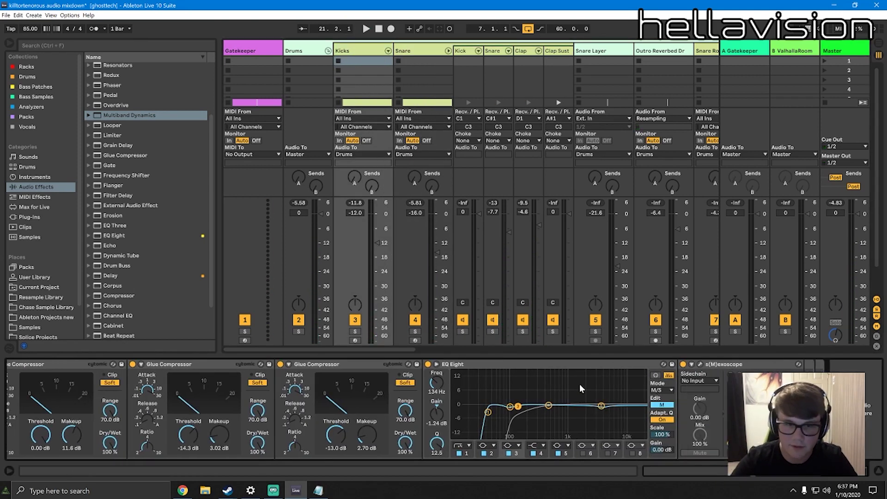
click(35, 197)
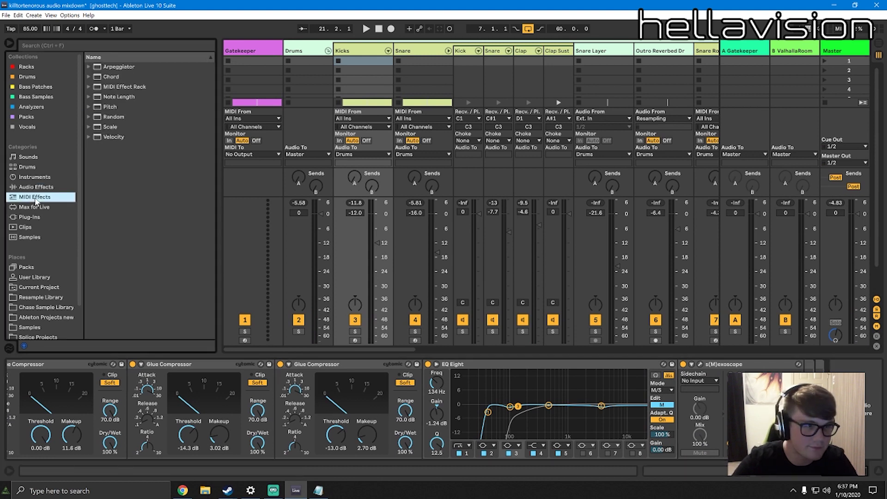
click(68, 48)
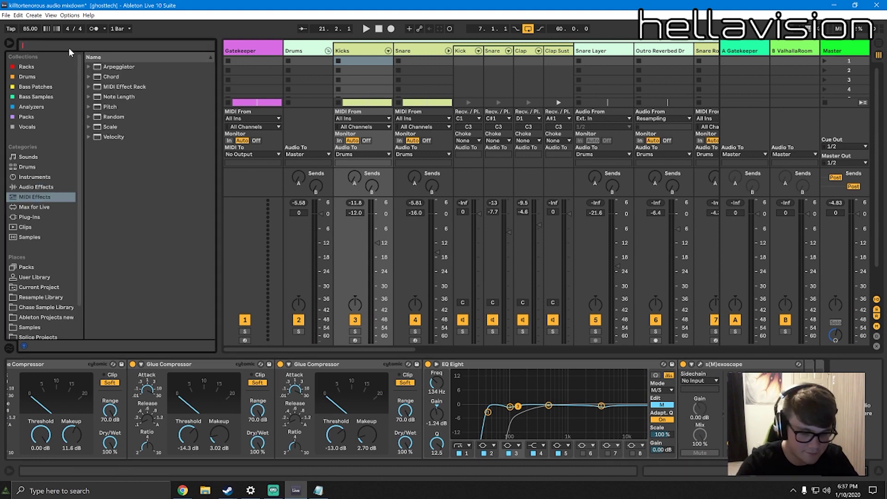
text(utility)
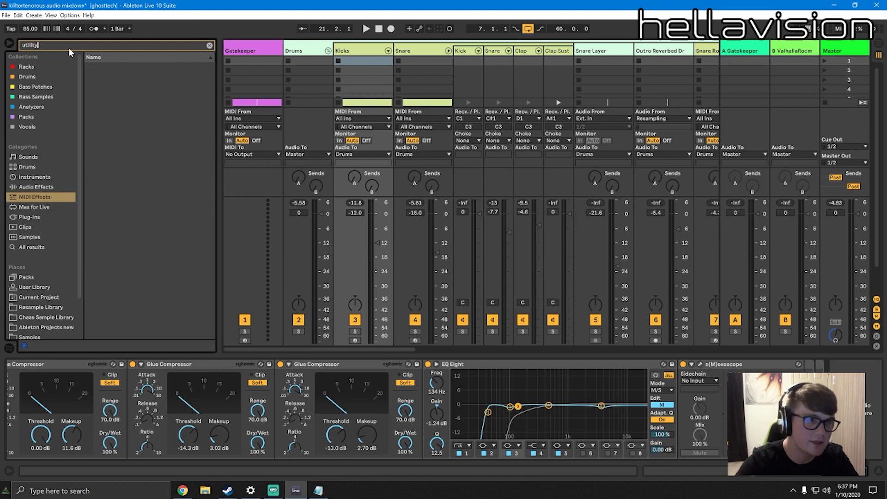
click(37, 187)
click(109, 68)
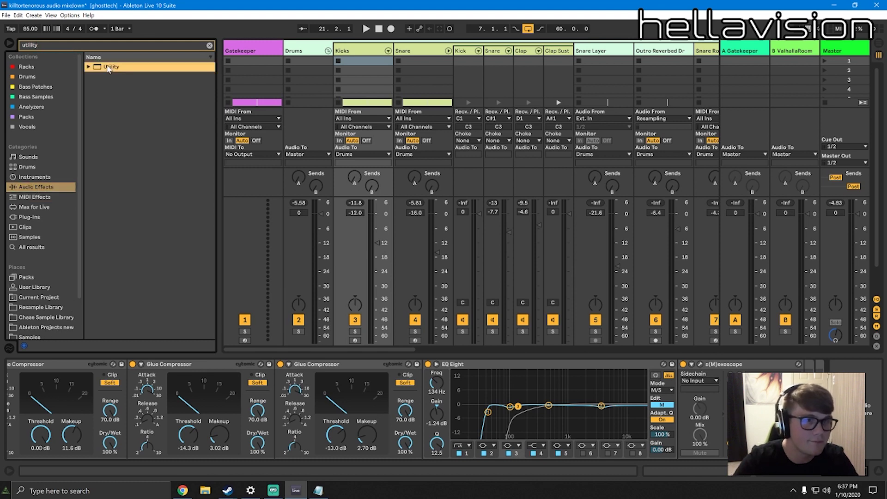
double_click(107, 66)
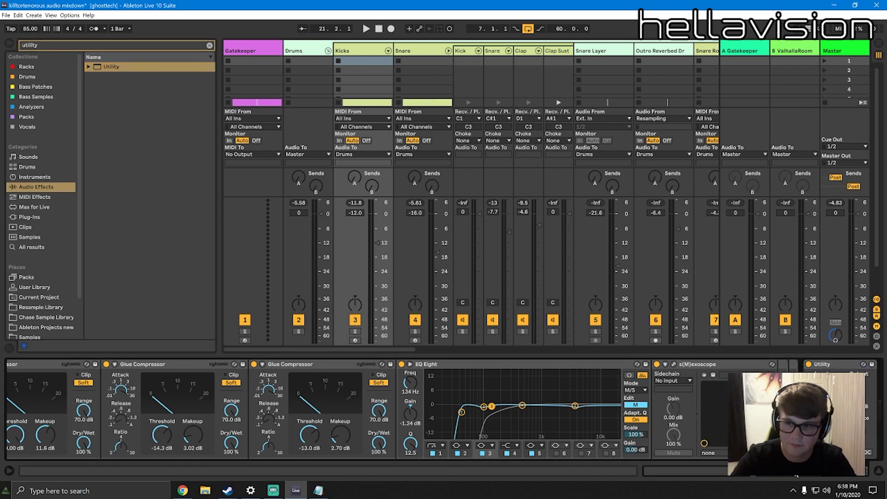
scroll(796, 476, left, 10)
scroll(443, 409, right, 8)
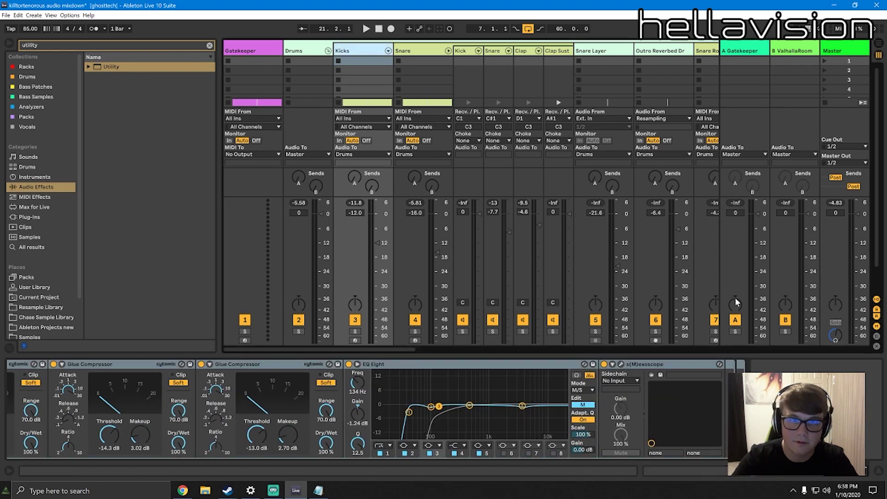
drag(788, 470, 774, 470)
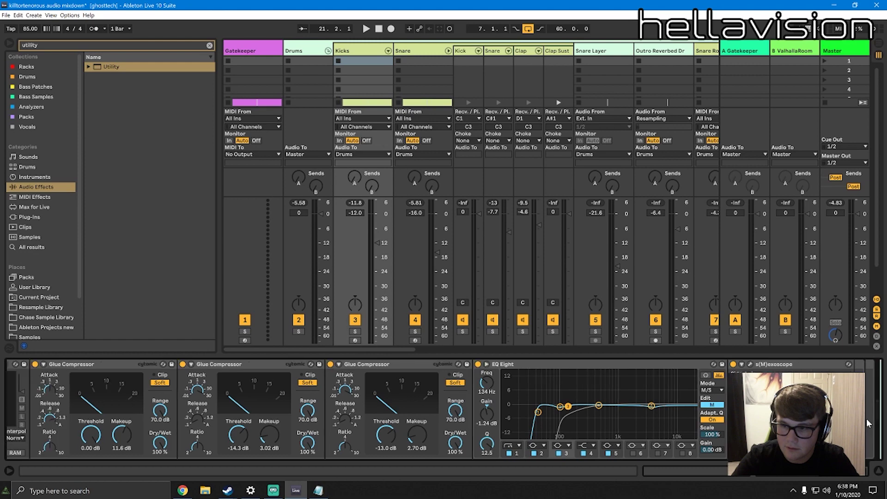
Audition the kick briefly and add a Utility after the Multiband Dynamics on the Snare track
key(space)
key(space)
key(space)
key(space)
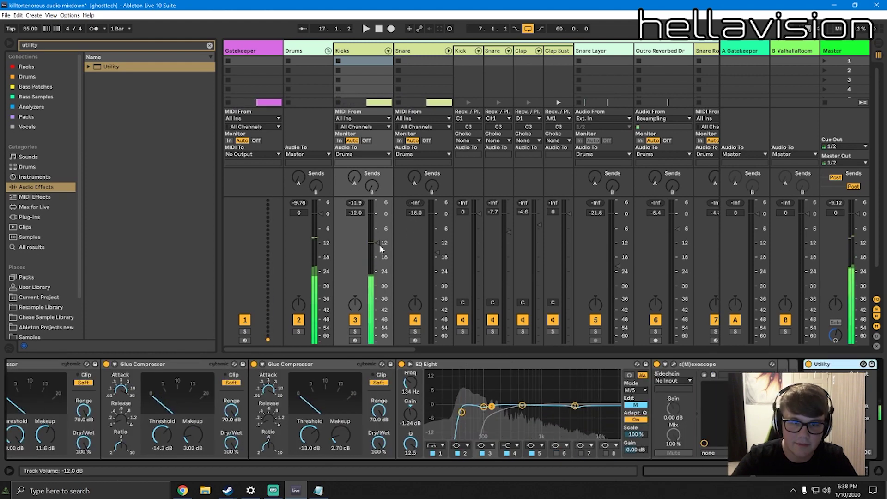
key(Right)
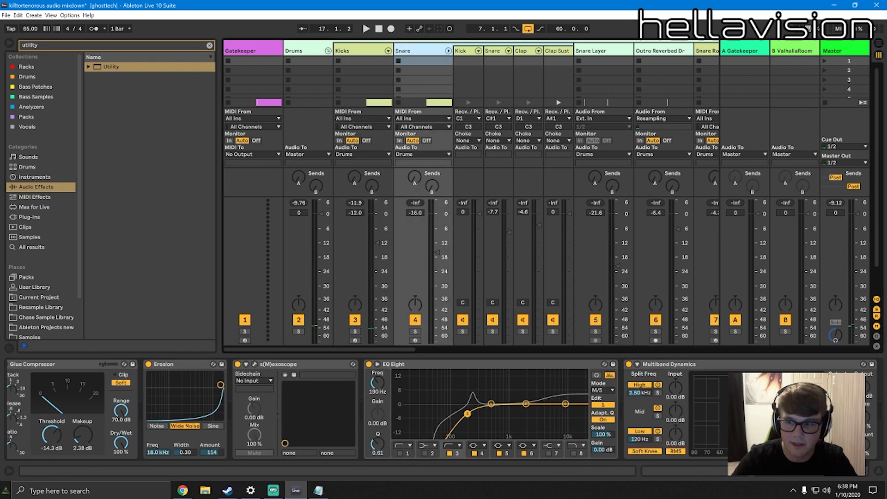
click(840, 475)
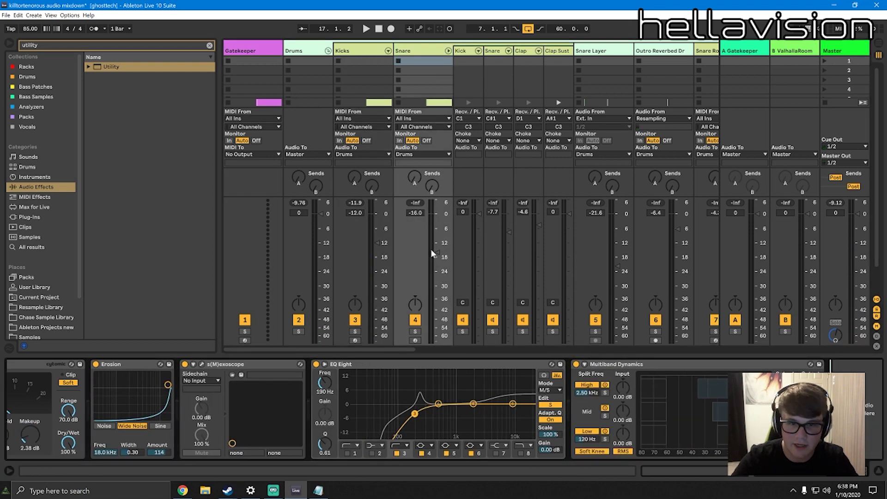
Try the Snare track's volume at -14.2 dB and -15.8 dB during playback, and return it to -16.0 dB
key(space)
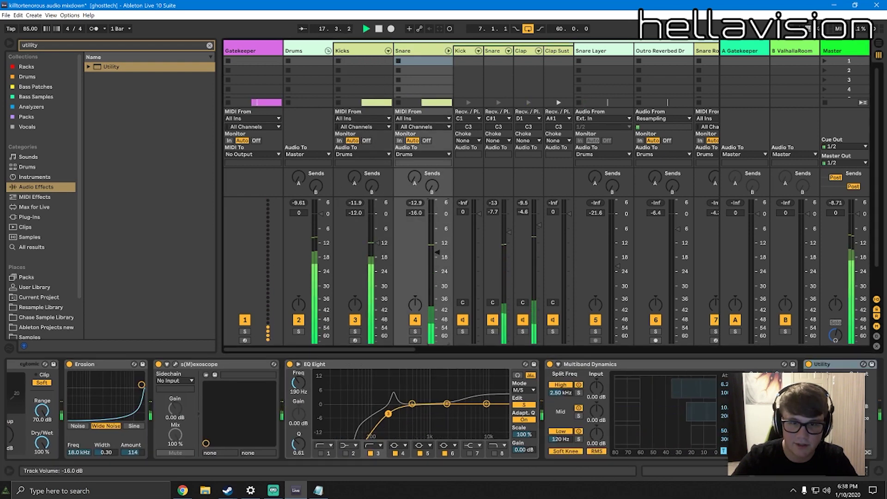
drag(437, 253, 437, 248)
key(space)
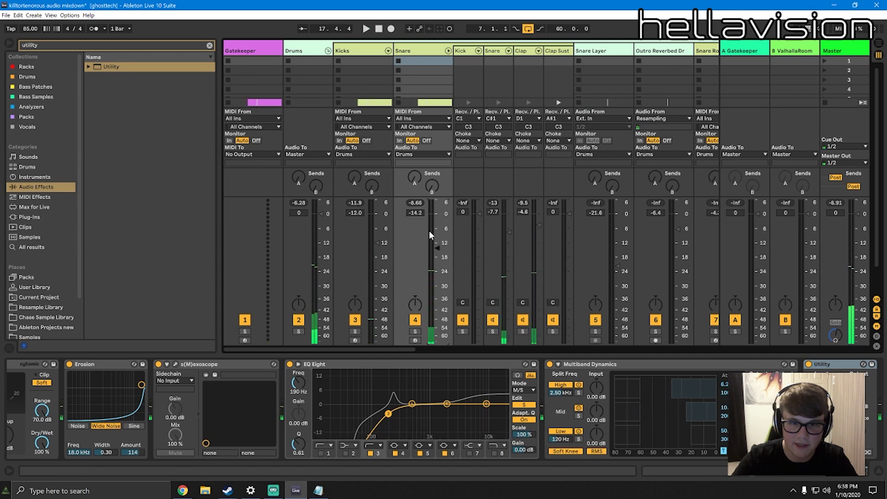
drag(433, 255, 435, 255)
key(space)
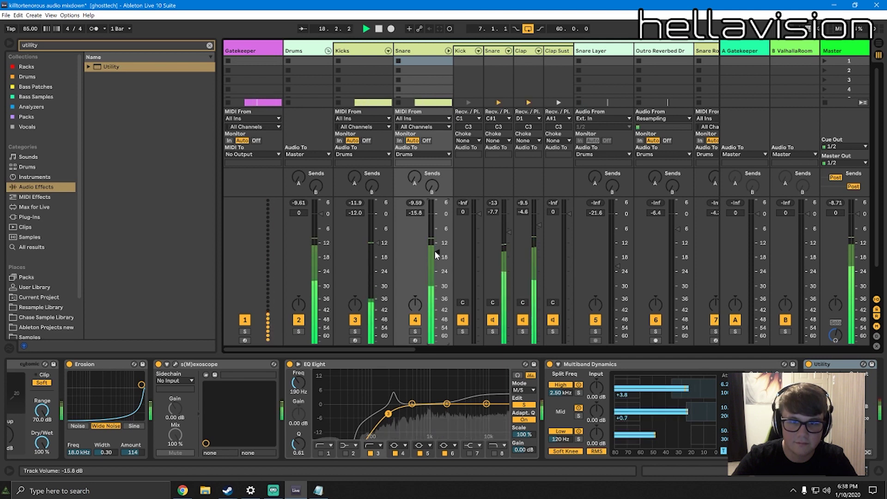
key(space)
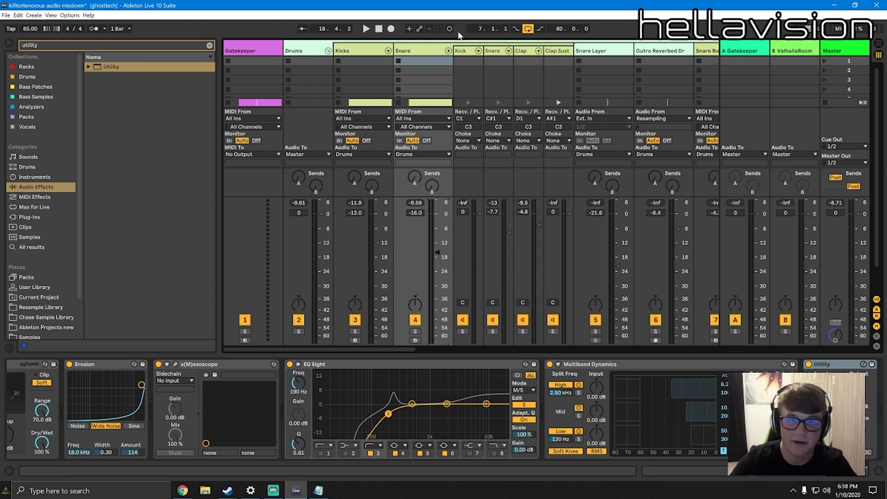
Collapse the Snare rack's chains in the mixer and unfold the Kicks and Snare tracks in the Arrangement view
click(448, 51)
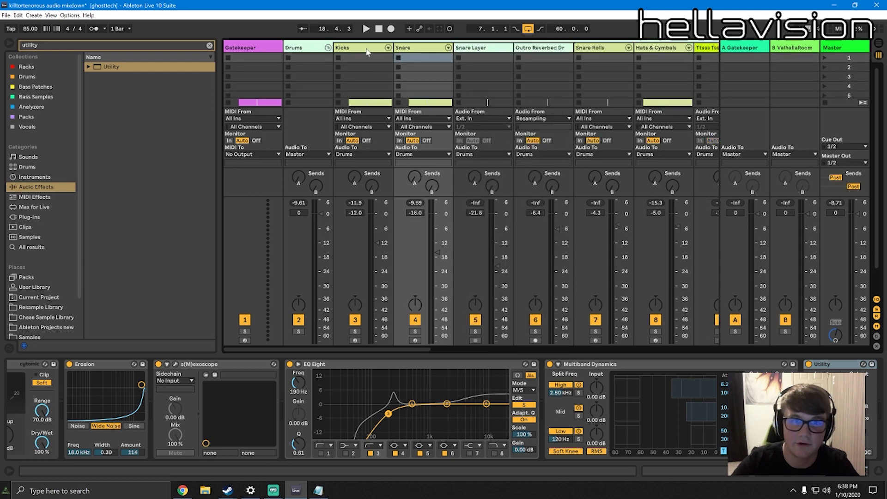
key(Tab)
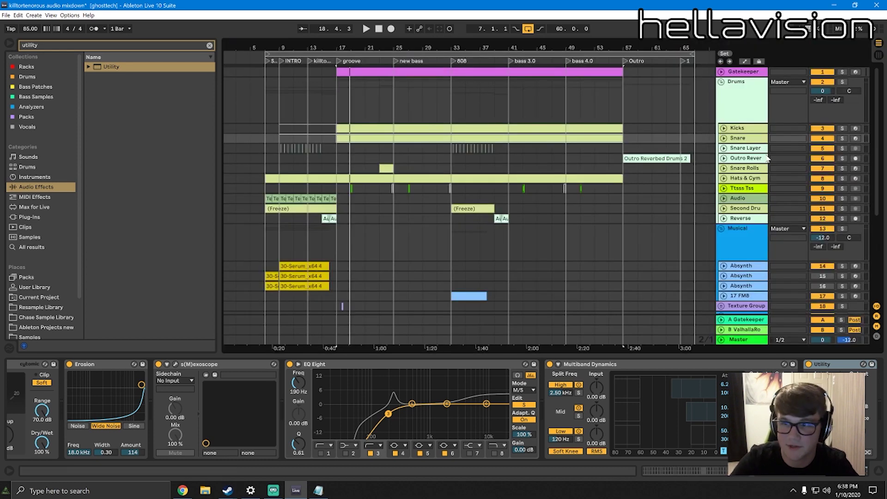
click(726, 149)
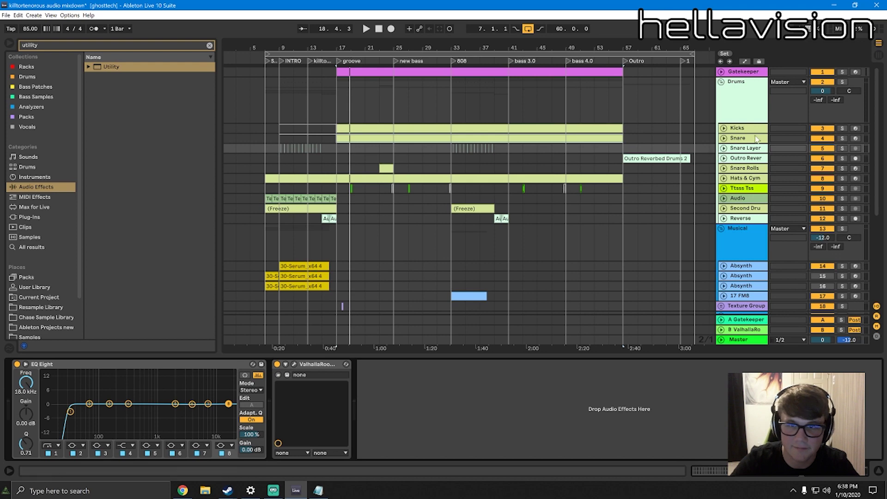
click(756, 138)
click(724, 138)
click(724, 129)
Freeze the Kicks and Snare tracks together and flatten them to audio
click(740, 130)
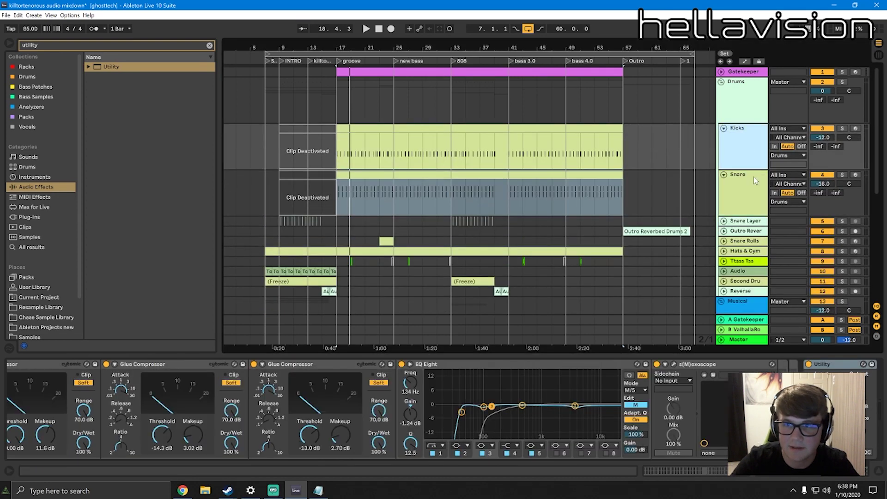
click(754, 181)
scroll(781, 411, down, 3)
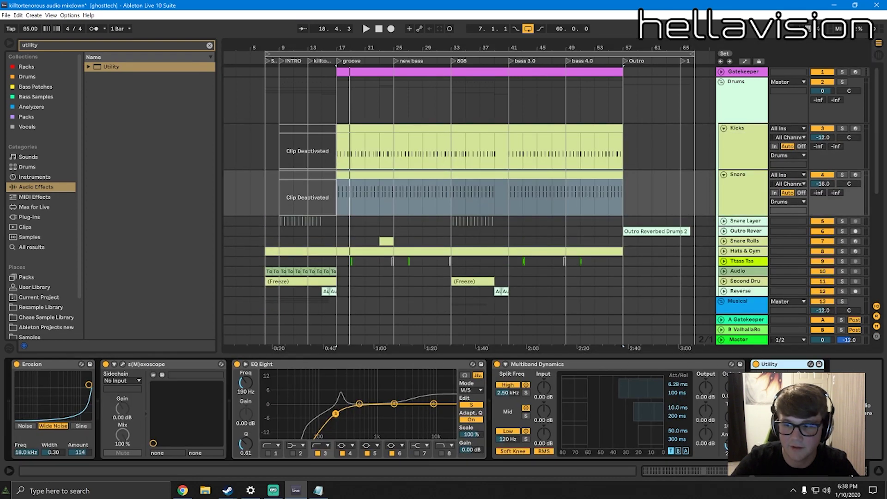
click(743, 148)
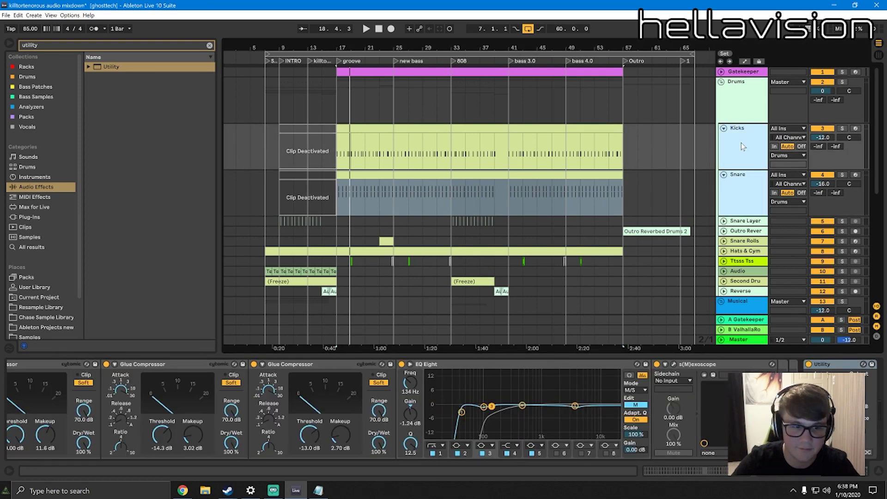
right_click(742, 147)
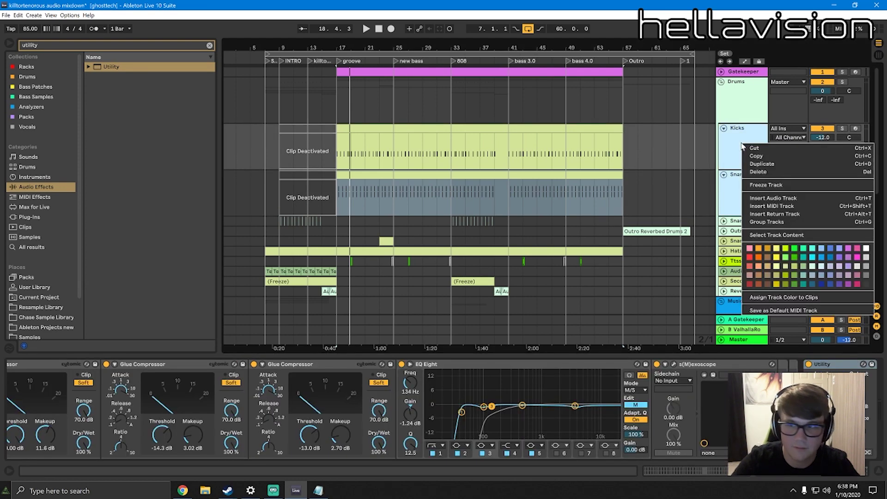
click(779, 185)
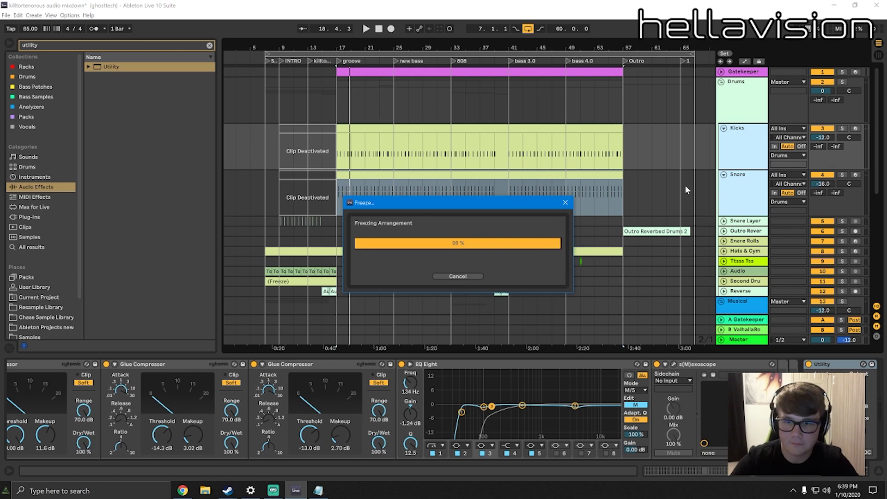
right_click(735, 144)
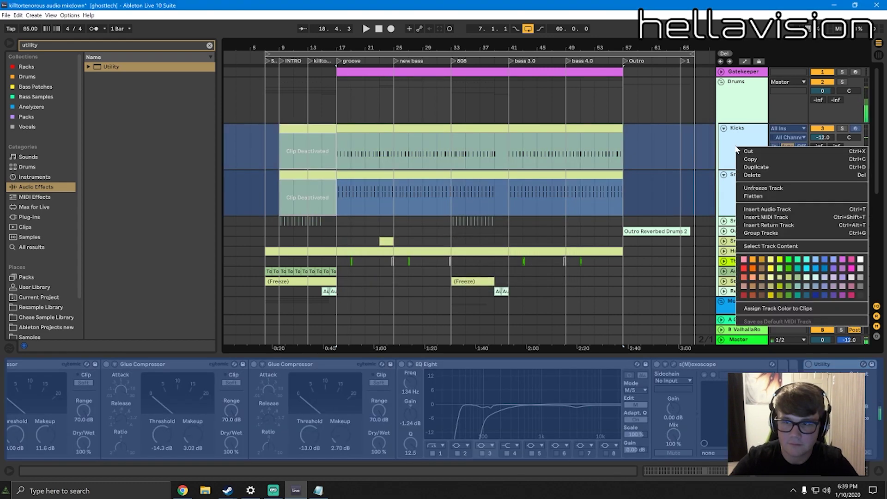
click(764, 199)
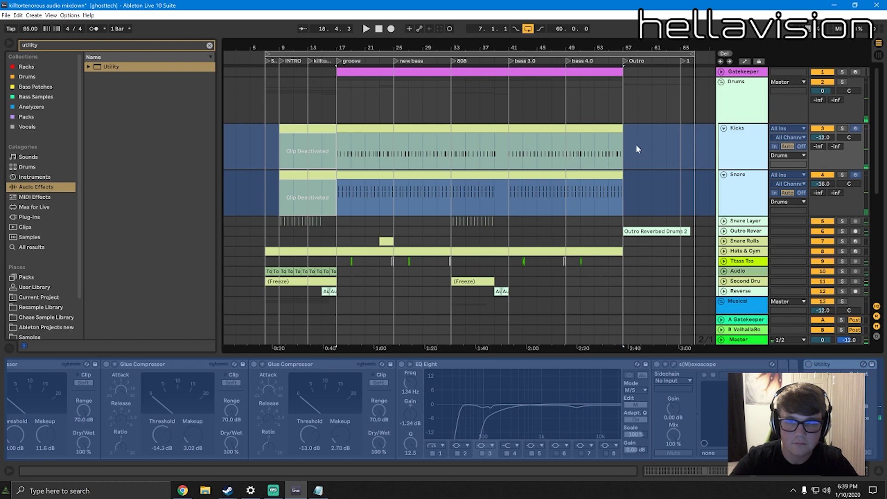
Enlarge the Kicks track's lane and examine the flattened kick waveform at the start of the groove section
mouse_move(338, 49)
mouse_down()
mouse_move(340, 121)
mouse_move(357, 99)
mouse_move(364, 113)
mouse_up()
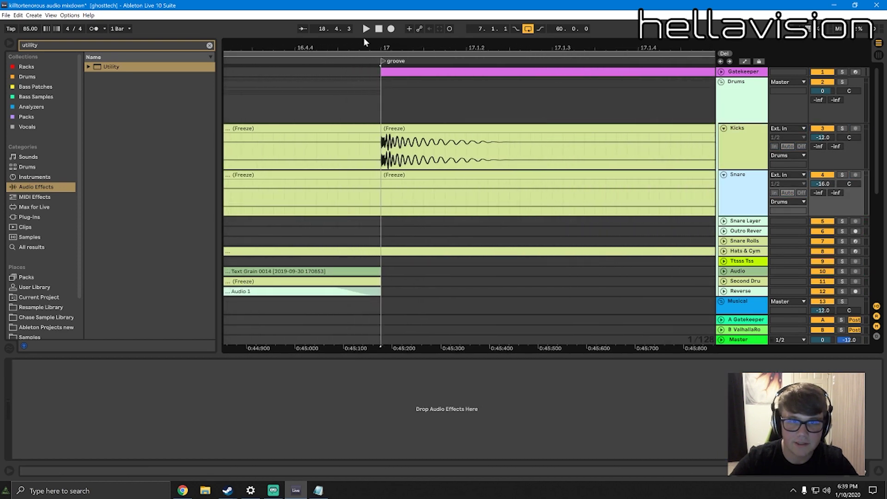
drag(379, 50, 380, 61)
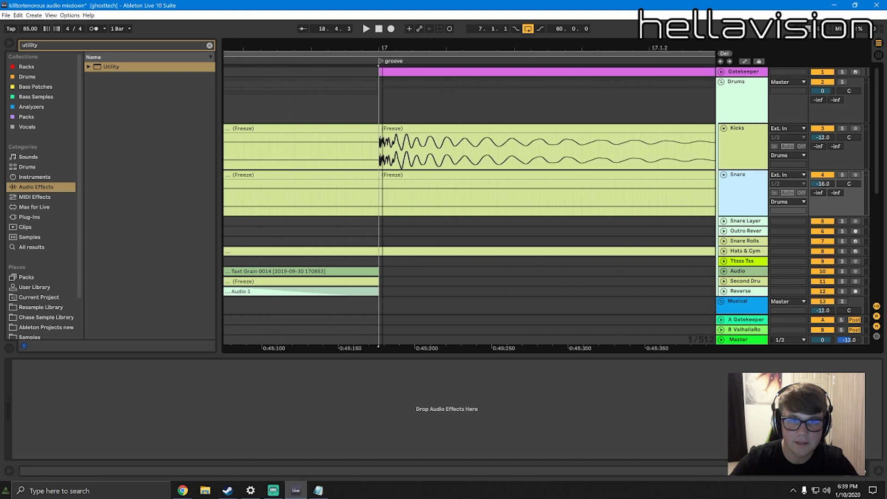
mouse_move(741, 170)
mouse_down()
mouse_move(772, 305)
mouse_move(772, 233)
mouse_up()
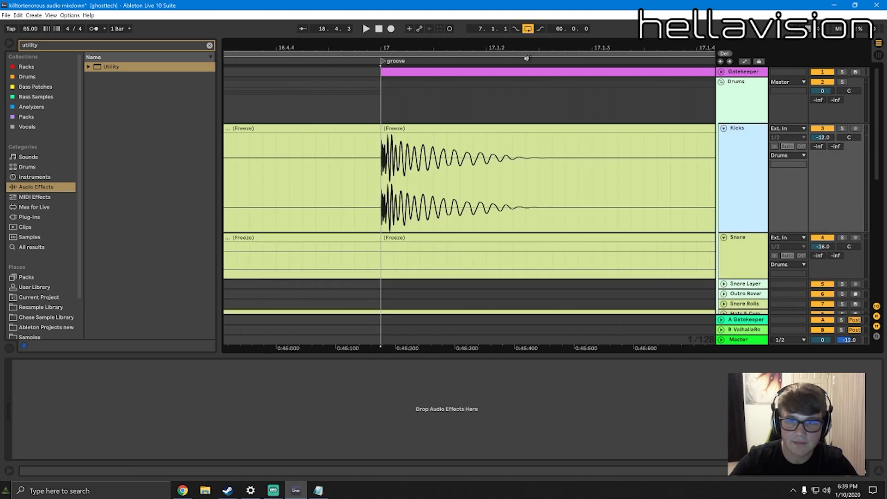
click(513, 196)
drag(481, 49, 454, 5)
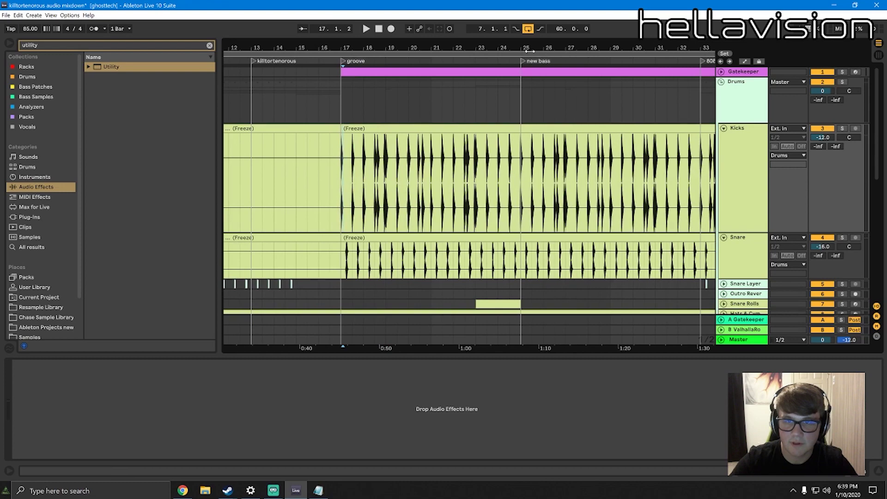
Delete the silent Kicks and Snare audio from 9.1.1 to 17.1.1 and from 39.1.4 to 41.1.1
drag(530, 52, 384, 52)
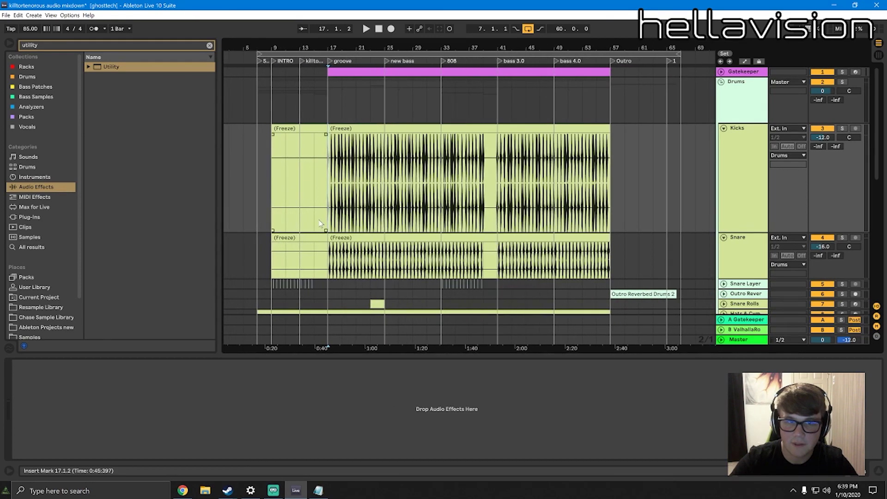
drag(322, 211, 277, 259)
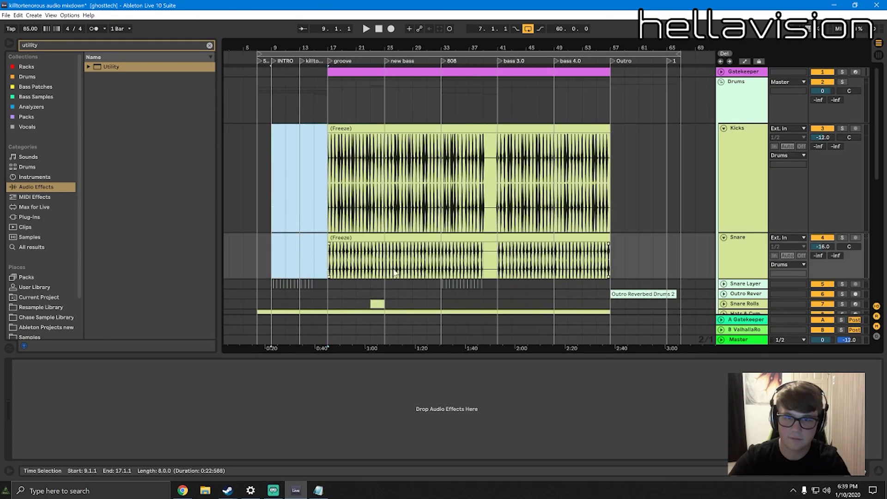
click(529, 159)
drag(495, 46, 515, 176)
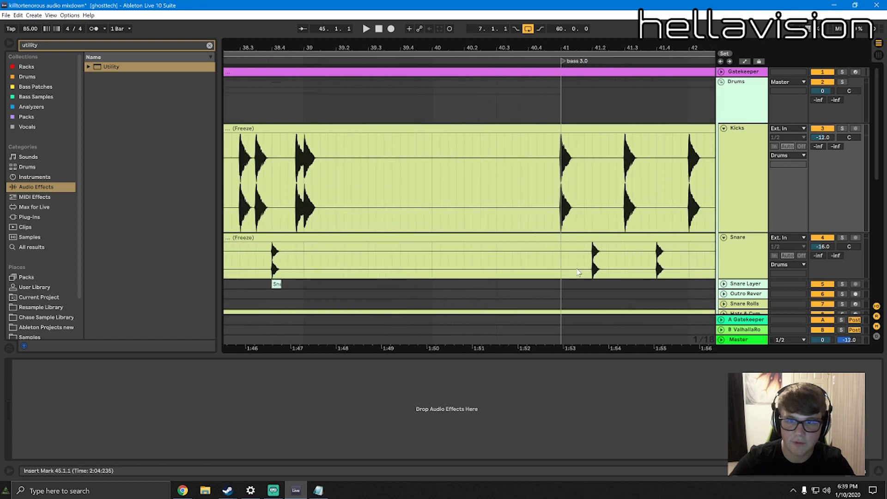
drag(552, 261, 361, 165)
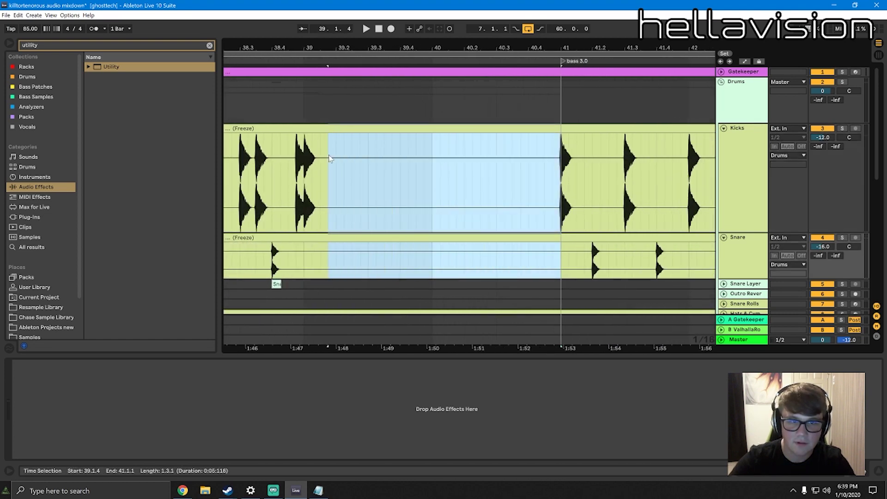
key(Delete)
key(minus)
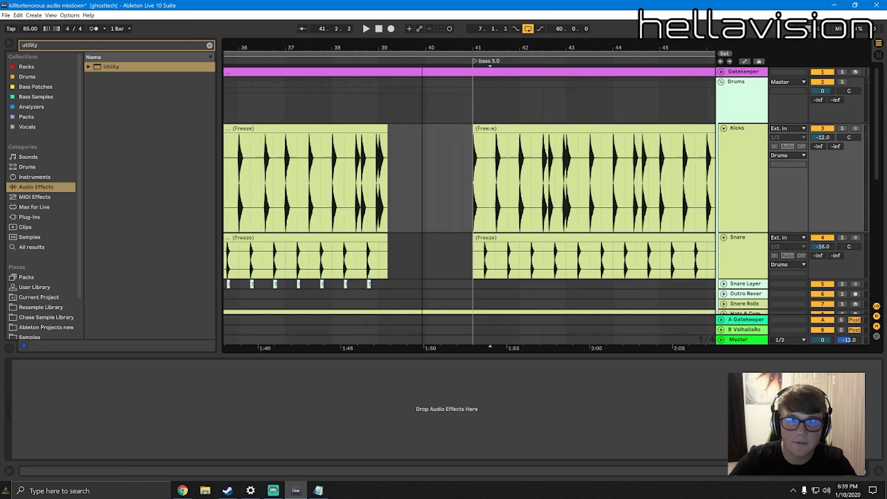
Play the groove section from 17.1.1 and check the flattened snare's level in the mixer
drag(471, 47, 469, 9)
drag(323, 45, 364, 235)
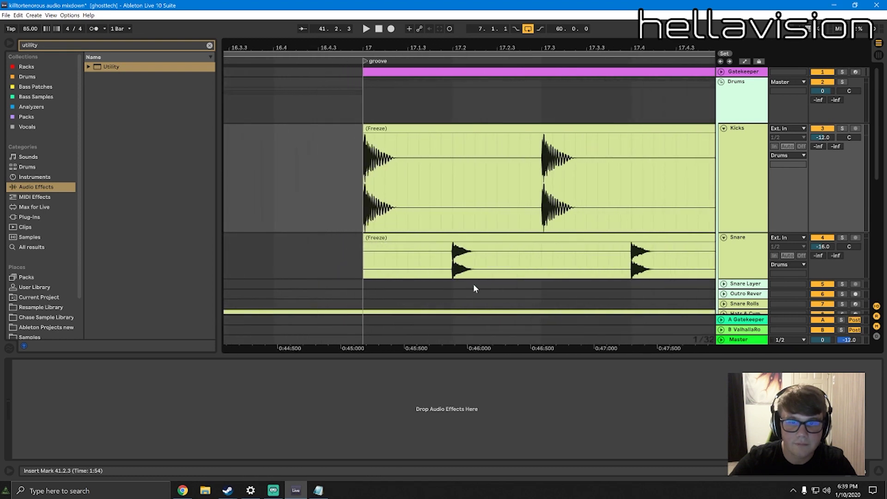
click(366, 259)
key(space)
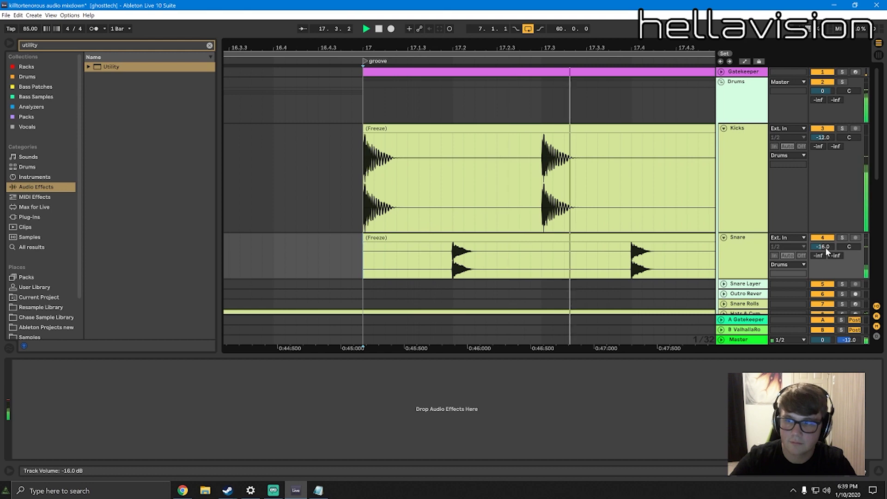
key(Tab)
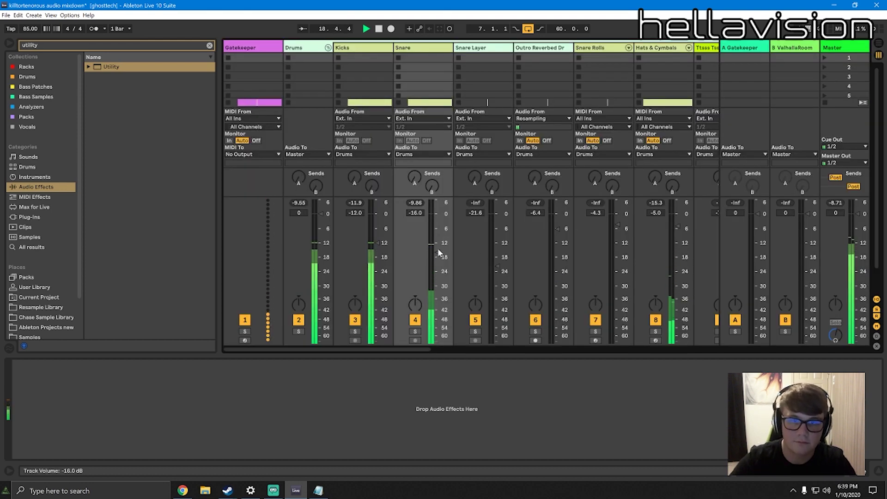
key(Tab)
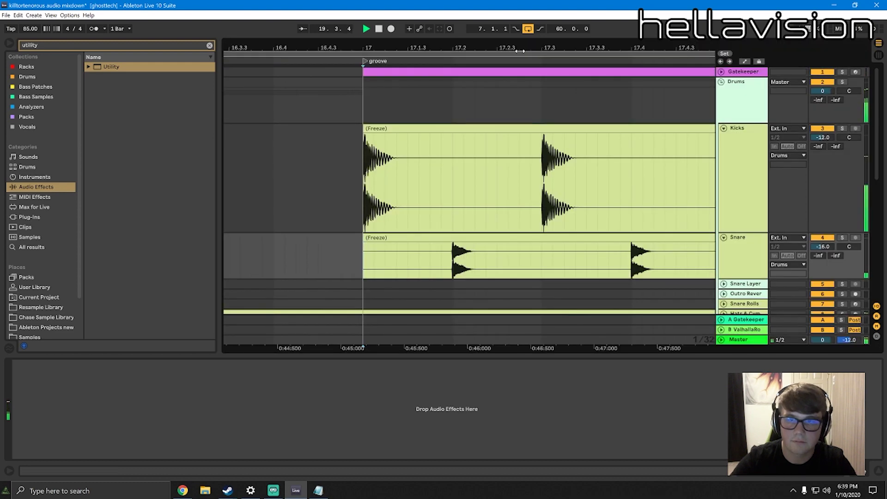
key(space)
Play from 19.1.4, just before a snare hit, and check the Snare track's peak level in the mixer, resetting its peak readout
drag(520, 51, 400, 8)
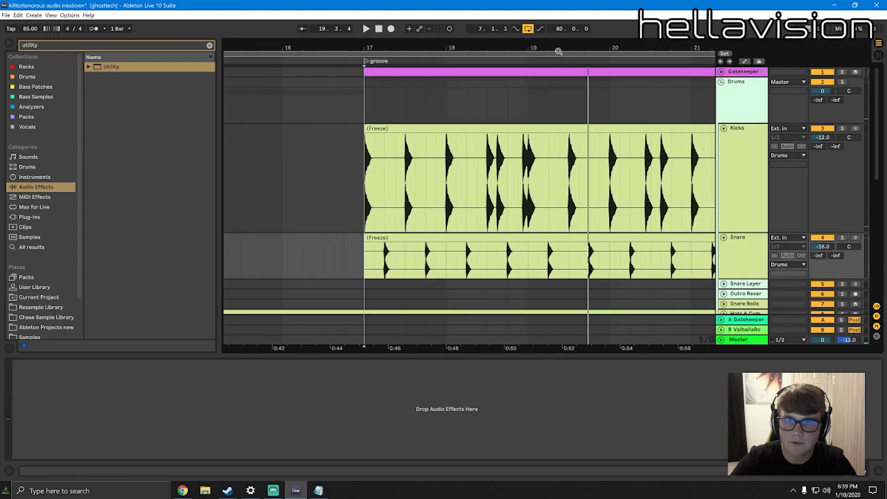
drag(558, 50, 558, 119)
click(489, 276)
key(space)
key(space)
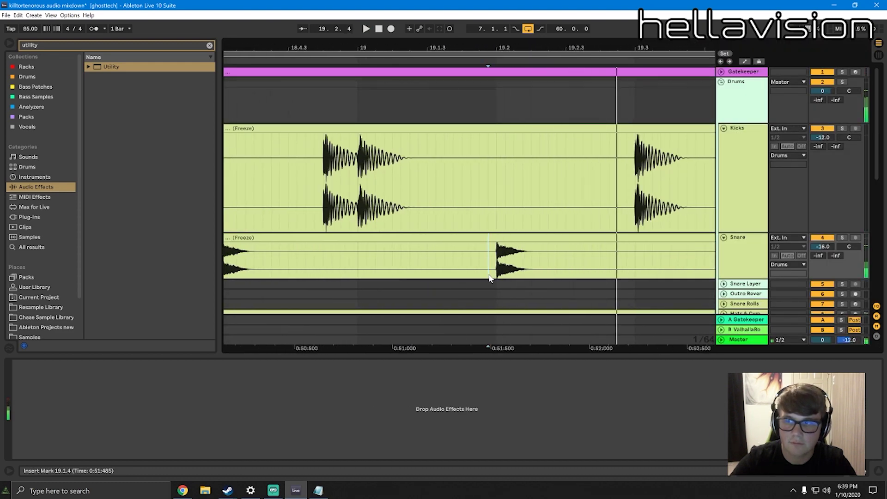
key(space)
key(Tab)
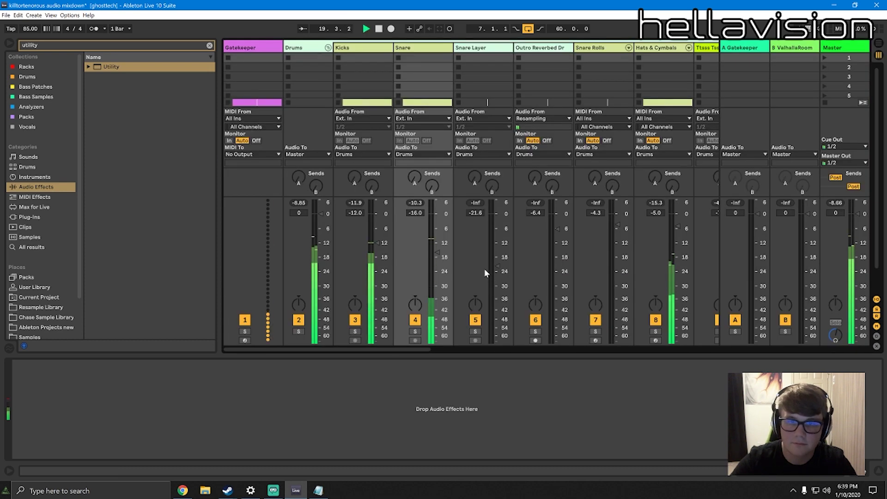
click(419, 203)
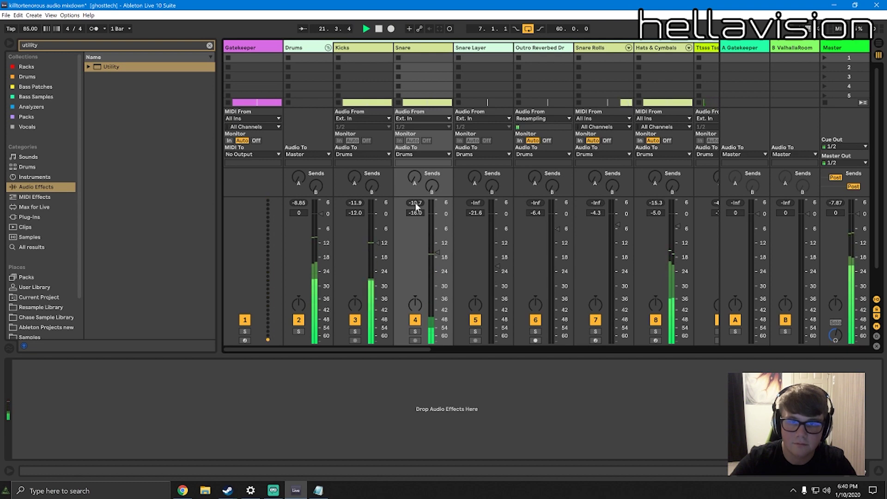
key(Tab)
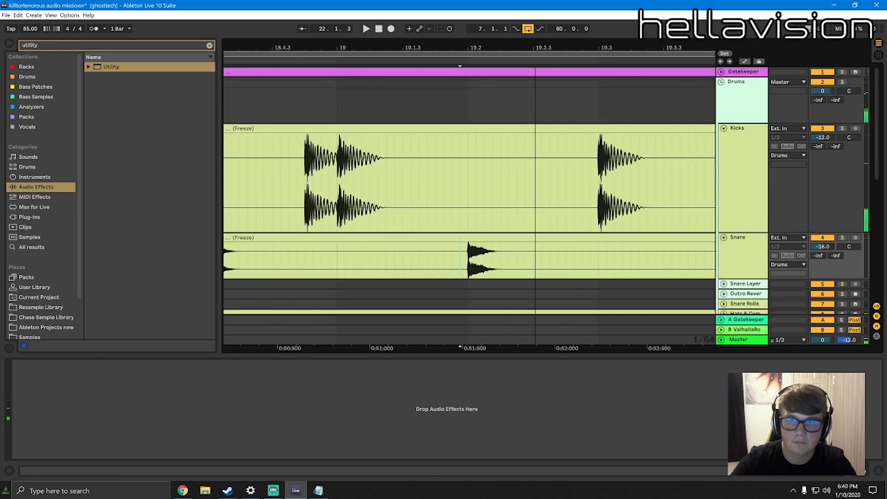
Play the Kicks and Snare audio from 21.3.4 and compare the snare hits in the groove section
drag(536, 48, 437, 19)
drag(501, 49, 501, 121)
click(503, 271)
click(491, 273)
key(space)
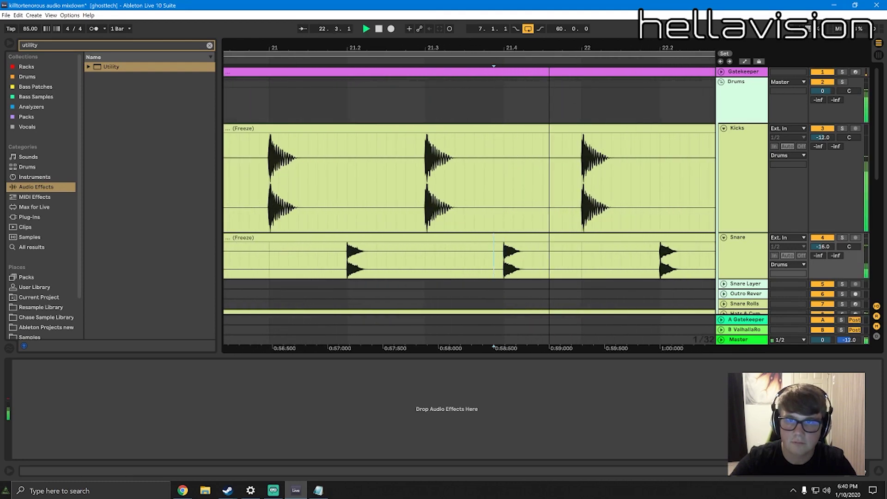
scroll(569, 83, down, 5)
scroll(399, 221, up, 5)
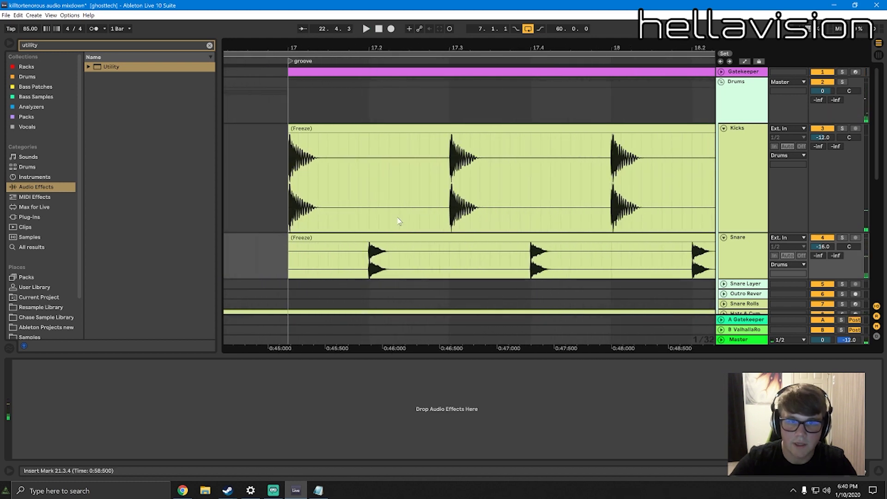
Delete the Snare audio from 17.3.1 to 18.1.1
drag(452, 259, 608, 259)
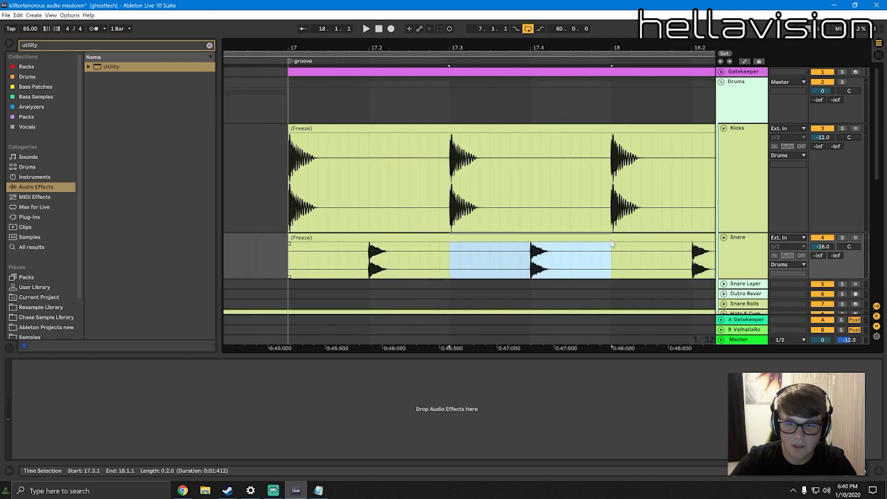
click(524, 267)
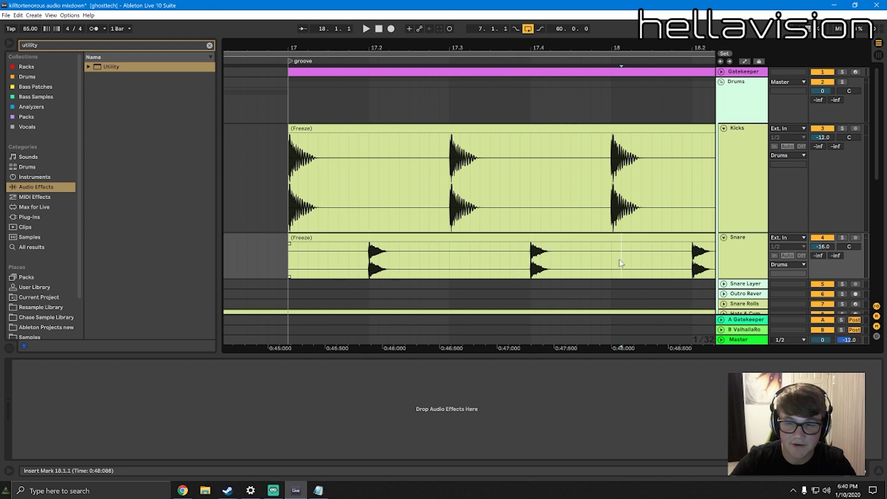
drag(613, 263, 464, 257)
key(Delete)
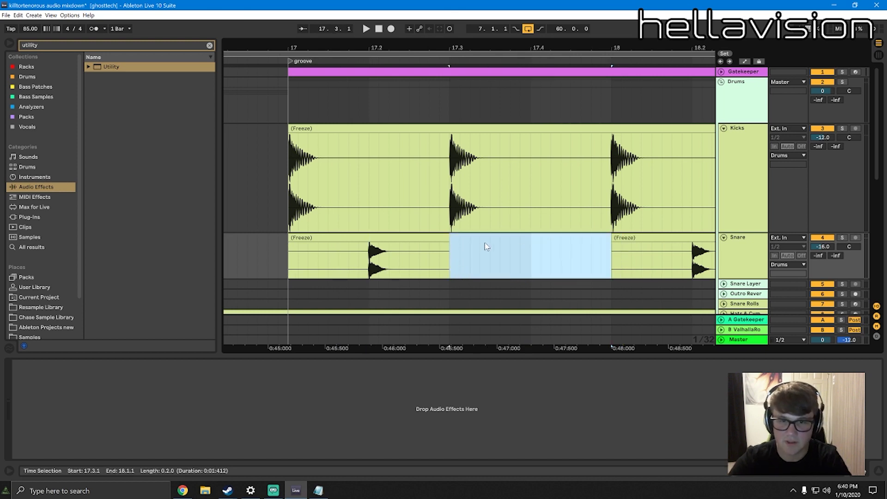
Duplicate the Snare clip at 17.1.1 repeatedly over the following audio up to 39.1.1 and delete the leftover Snare sliver after it
ctrl+scroll(402, 236, down, 8)
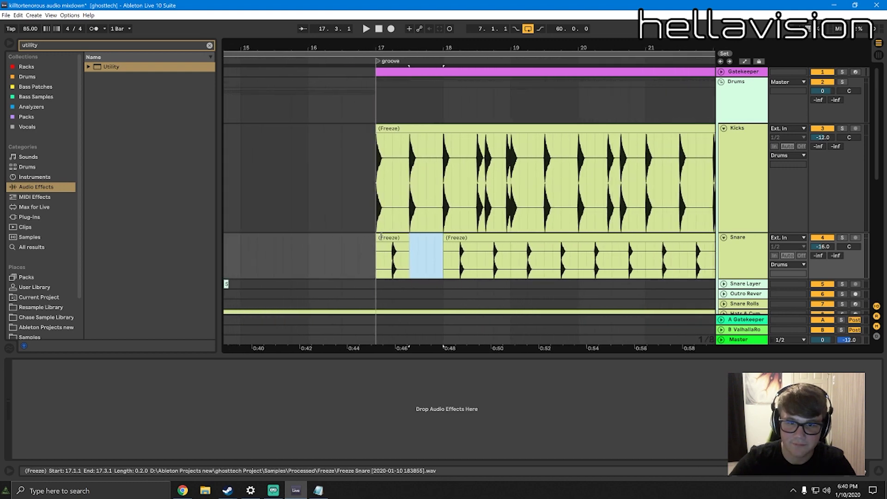
click(401, 236)
key(ctrl+d)
key(ctrl+d)
key(ctrl+d)
key(ctrl+d)
key(ctrl+d)
key(ctrl+d)
key(ctrl+d)
key(ctrl+d)
key(ctrl+d)
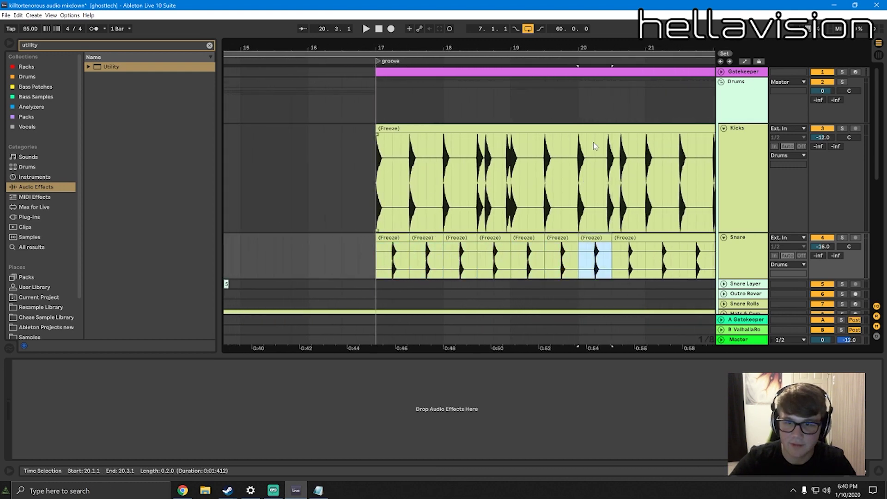
key(ctrl+d)
key(ctrl+d)
key(ctrl+d)
key(ctrl+d)
key(ctrl+d)
key(ctrl+d)
key(ctrl+d)
key(ctrl+d)
key(ctrl+d)
key(ctrl+d)
key(ctrl+d)
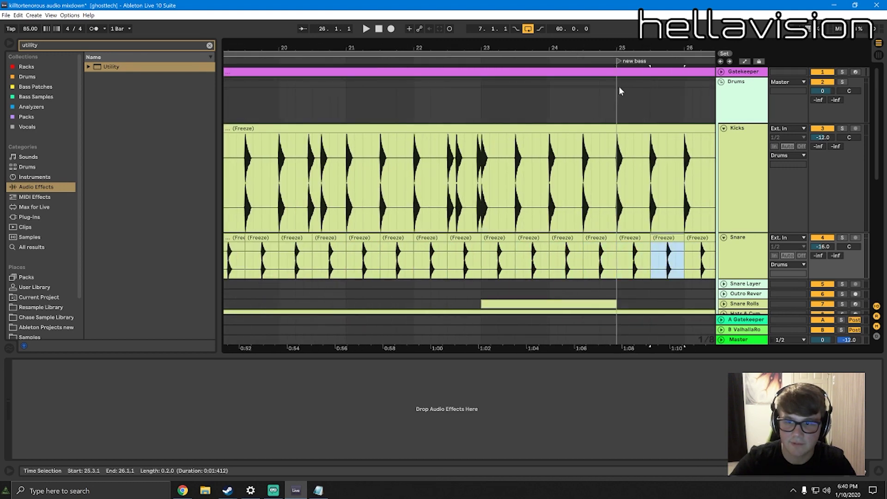
key(ctrl+d)
key(ctrl+d)
key(ctrl+d)
key(ctrl+d)
key(ctrl+d)
key(ctrl+d)
key(ctrl+d)
key(ctrl+d)
key(ctrl+d)
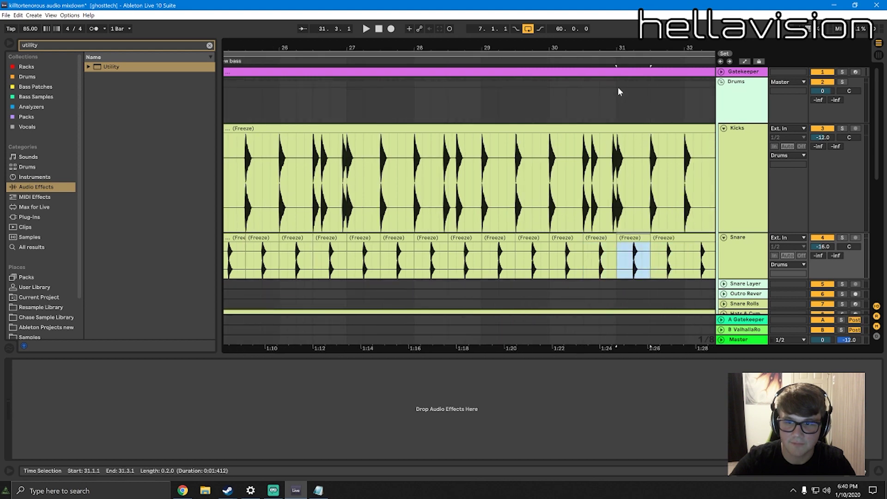
key(ctrl+d)
key(ctrl+d)
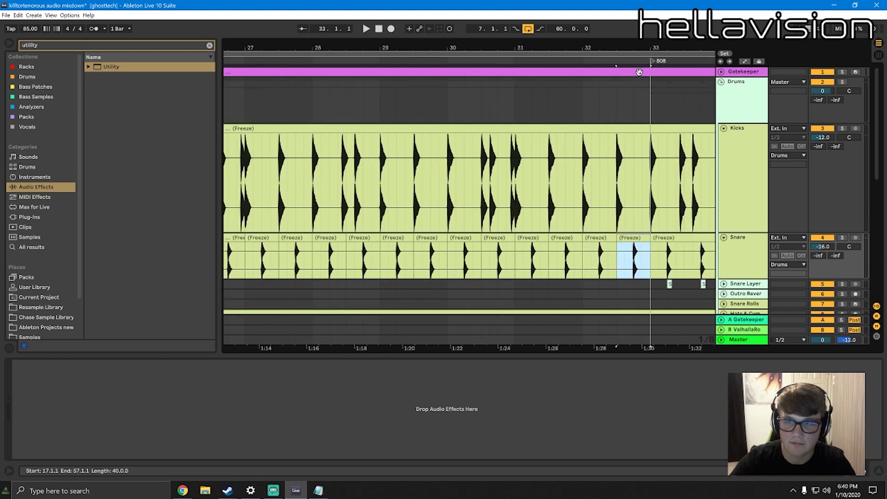
drag(636, 51, 508, 29)
key(ctrl+d)
key(ctrl+d)
key(ctrl+d)
key(ctrl+d)
key(ctrl+d)
key(ctrl+d)
key(ctrl+d)
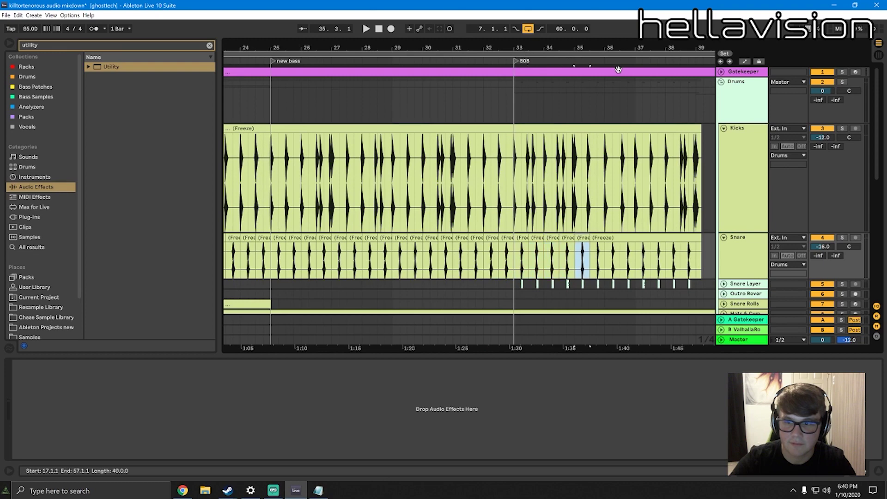
key(ctrl+d)
key(ctrl+d)
key(ctrl+d)
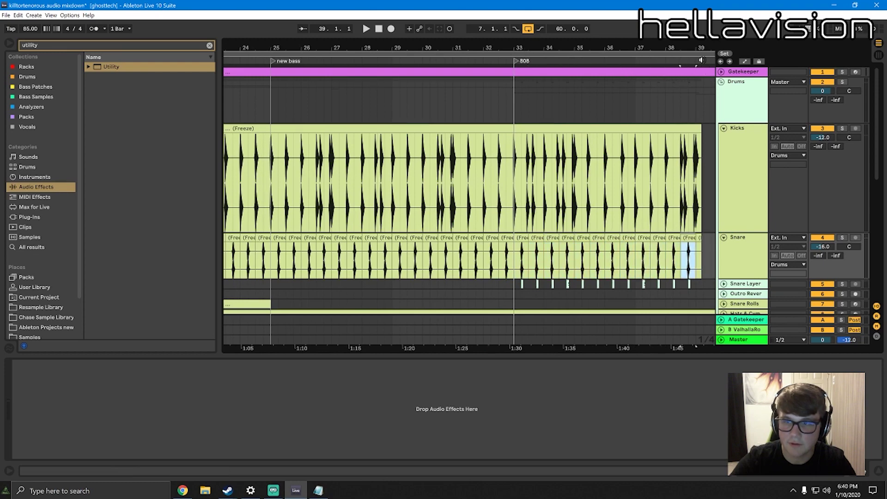
drag(694, 51, 522, 53)
click(527, 241)
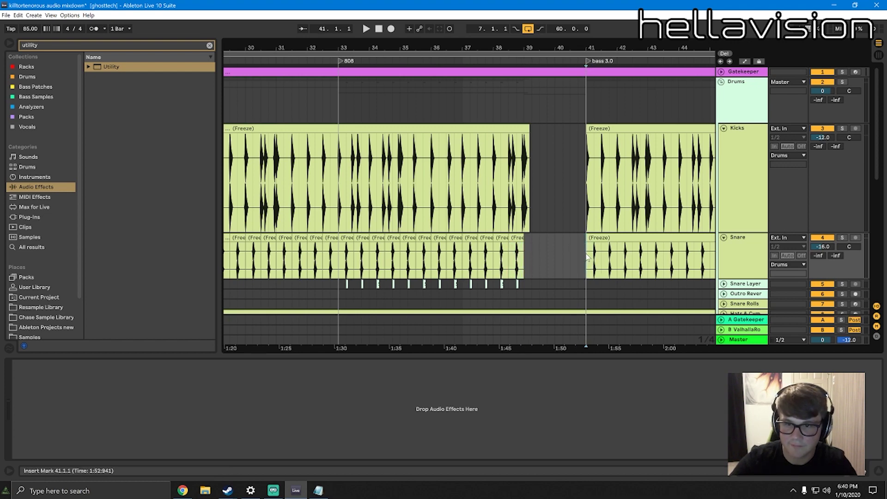
Paste the half-bar snare clip repeatedly over the Snare track's audio from 41.1.1 to 55.3.1
key(ctrl+v)
key(ctrl+v)
key(ctrl+v)
key(ctrl+v)
key(ctrl+v)
key(ctrl+v)
key(ctrl+v)
key(ctrl+v)
key(ctrl+v)
key(ctrl+v)
key(ctrl+v)
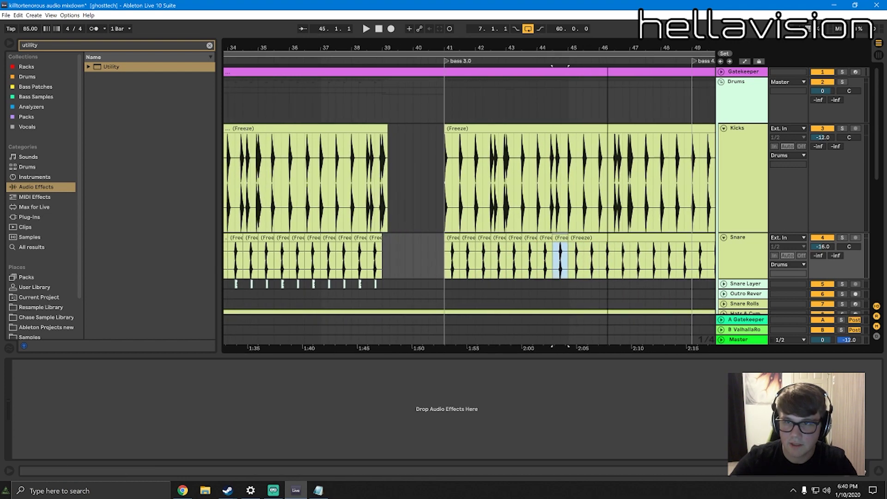
key(ctrl+v)
key(ctrl+v)
key(ctrl+v)
key(ctrl+v)
key(ctrl+v)
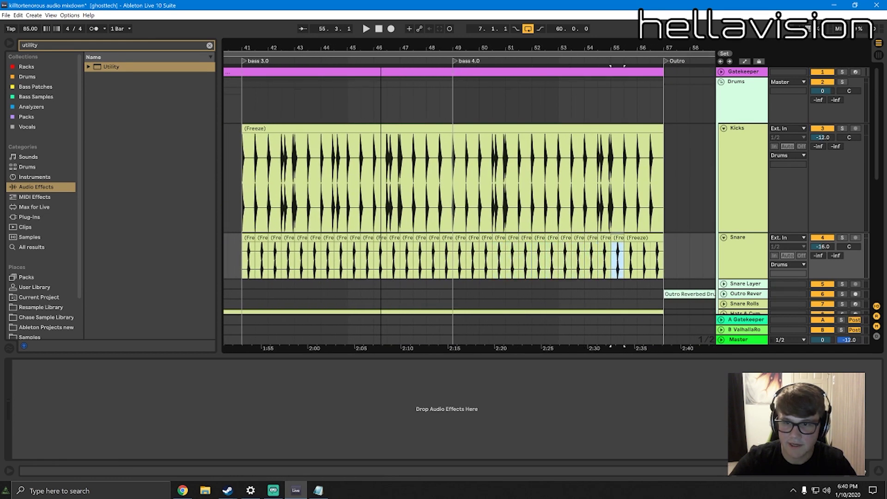
Check the Snare track's level in the mixer during playback, and fold the Kicks and Snare tracks in the arrangement
key(Tab)
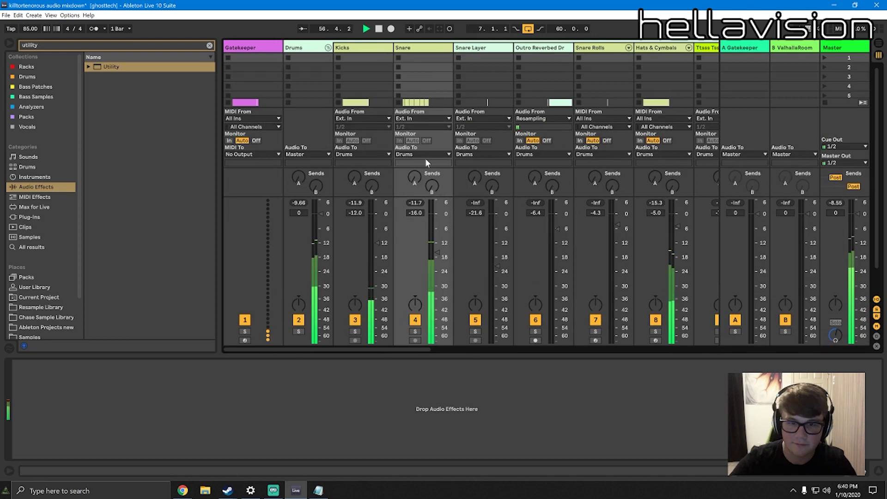
key(space)
key(Tab)
drag(400, 47, 632, 47)
click(350, 199)
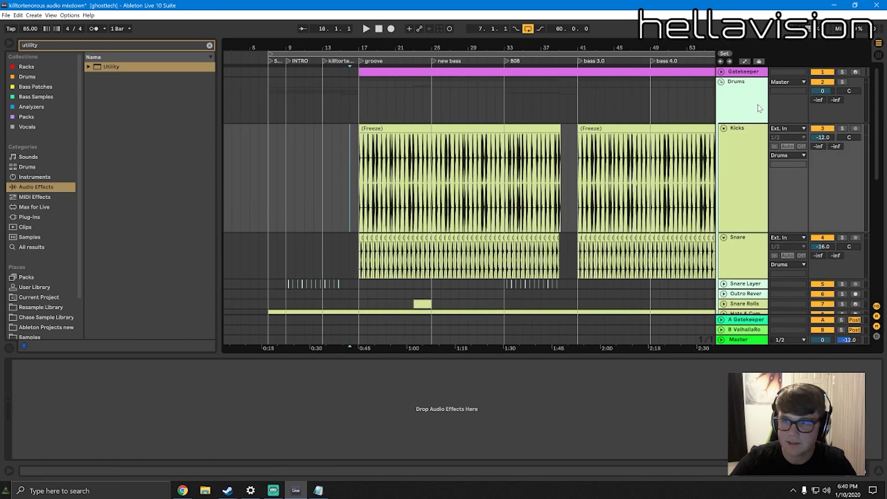
click(724, 128)
click(724, 138)
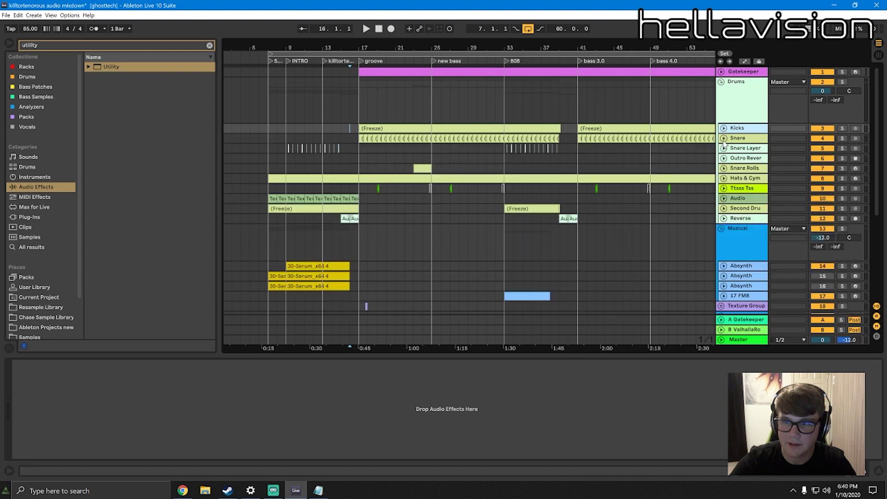
Solo the Snare Layer track and set its volume to -15.5 dB while playing from its first hits in the intro
click(745, 149)
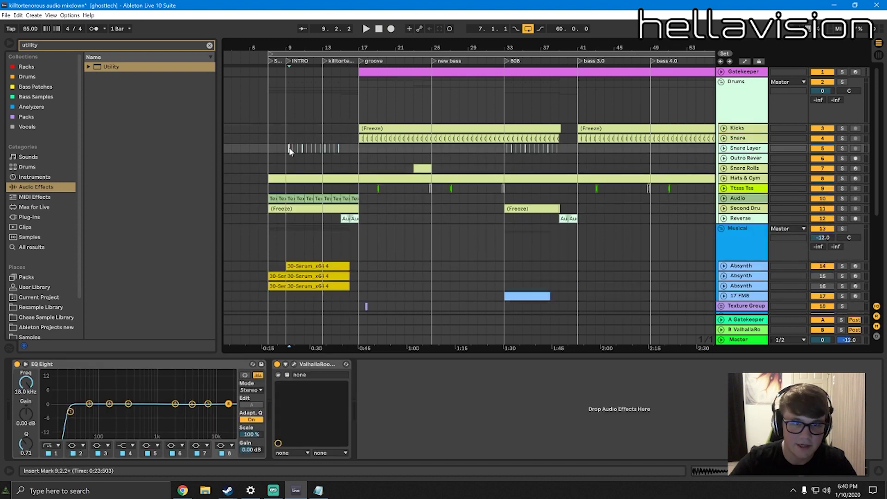
key(space)
click(841, 148)
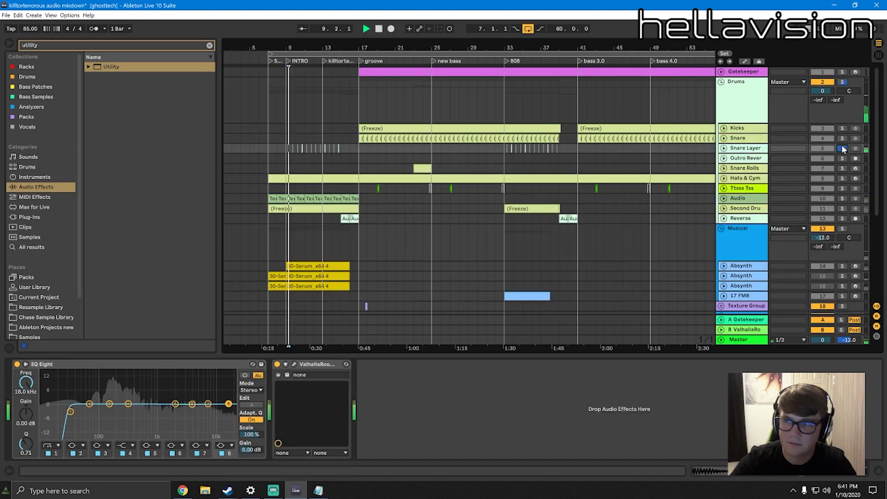
click(724, 149)
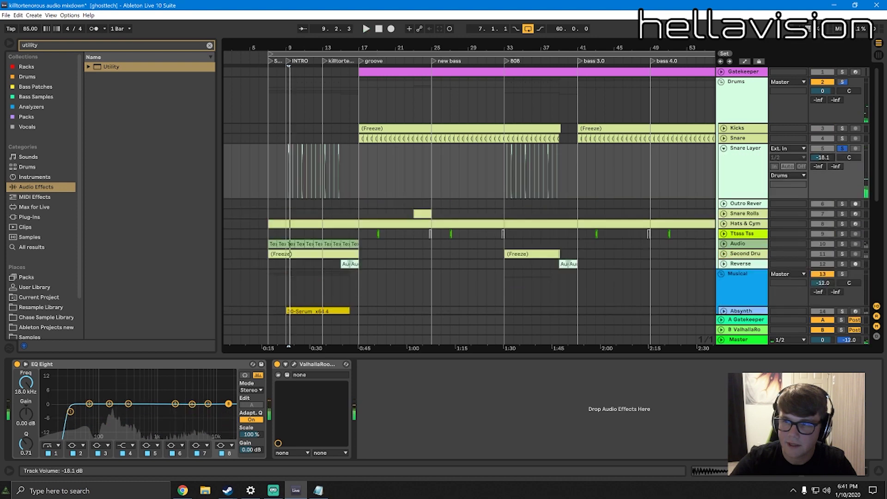
key(Tab)
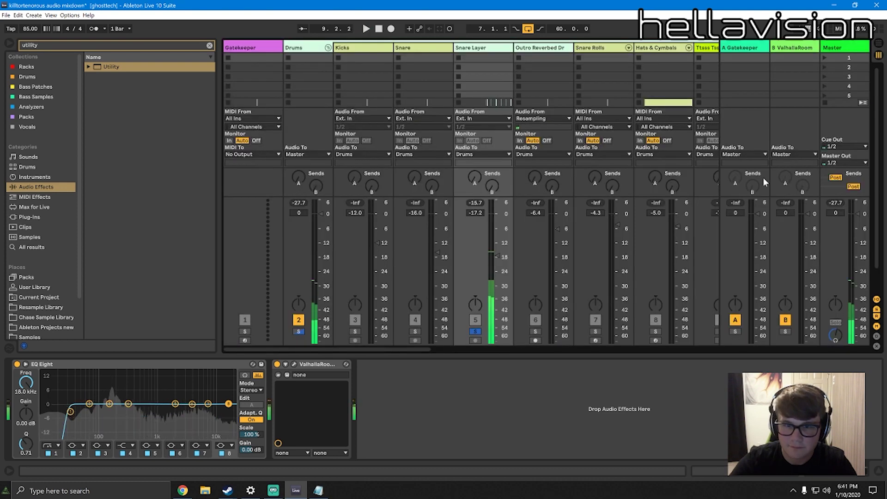
drag(497, 255, 497, 252)
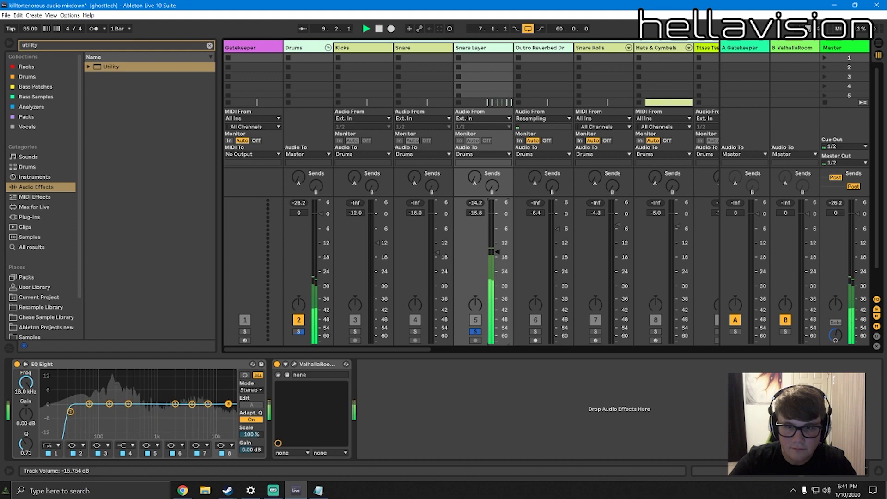
key(Tab)
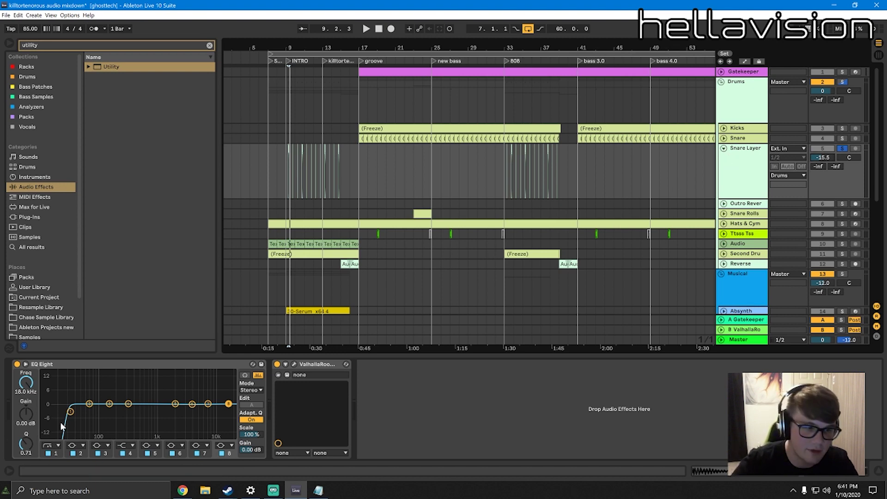
On the Snare Layer's EQ Eight, set low-cut band 1 to 71.1 Hz with Q 0.39 and slightly boost band 3
drag(70, 412, 111, 394)
key(space)
key(space)
key(space)
key(space)
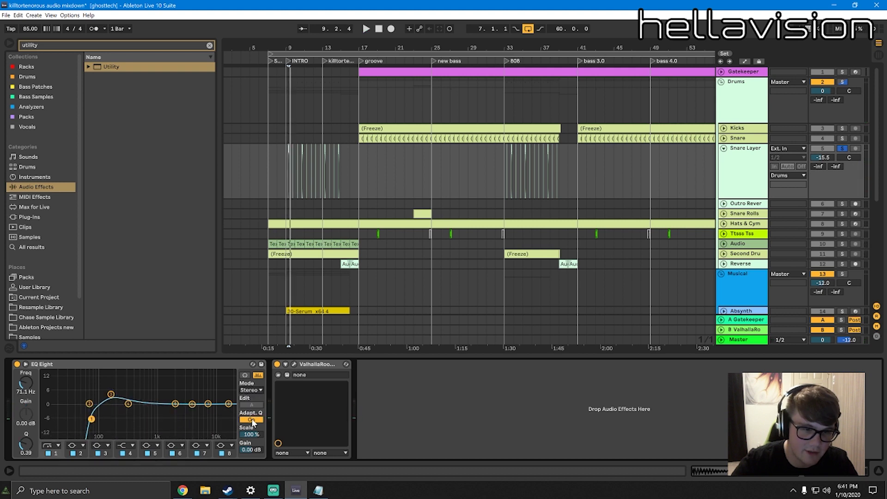
Switch the Snare Layer's EQ Eight to M/S, low-cut the sides with band 3 at 167 Hz, Q 0.66, and unsolo the track
click(246, 414)
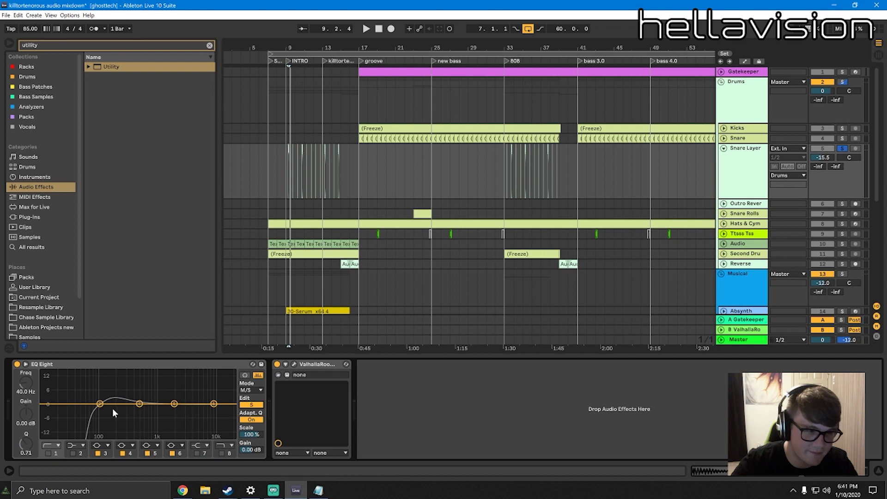
click(98, 446)
click(98, 391)
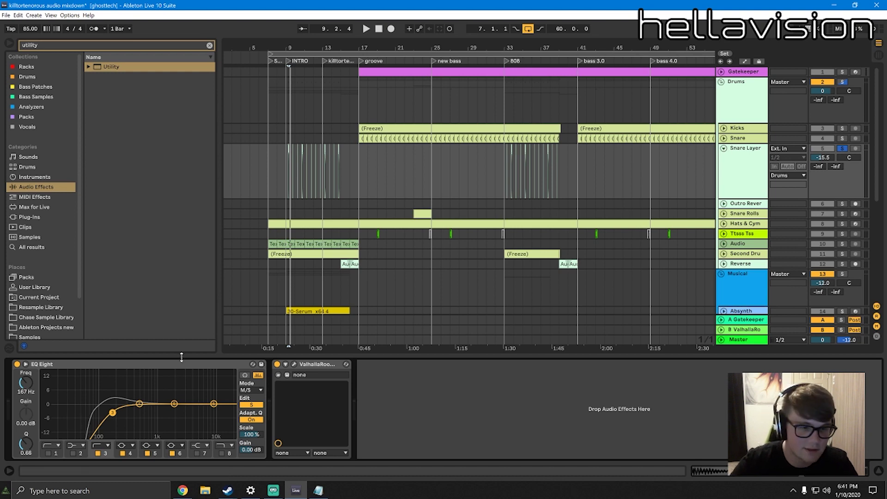
click(167, 363)
click(842, 148)
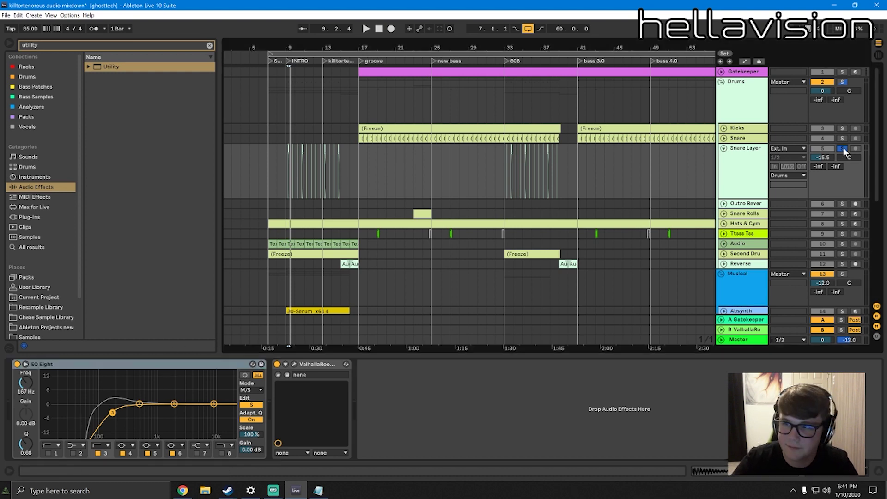
Review the ValhallaRoom reverb settings on the Snare Layer and fold the track
click(295, 364)
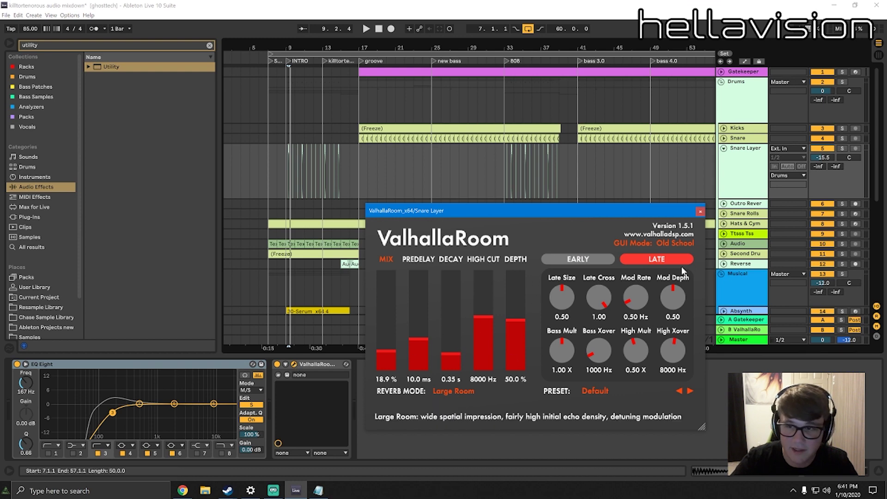
click(700, 211)
click(724, 149)
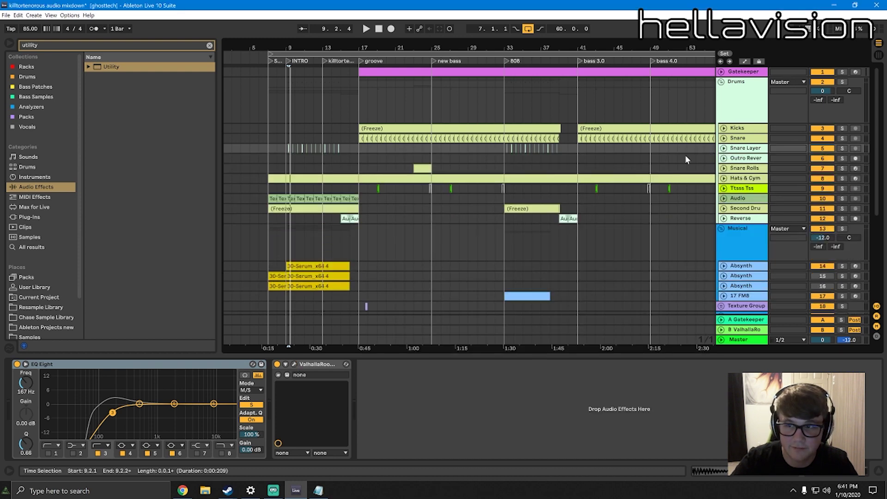
Unfold and solo the Outro Reverbed Drums track and play its clip from bar 57
click(364, 166)
click(368, 158)
drag(493, 48, 402, 32)
click(586, 164)
click(596, 159)
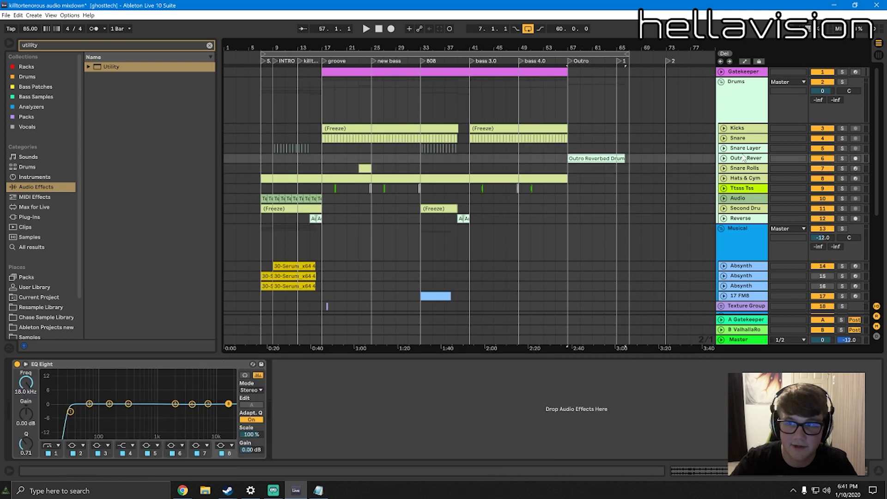
click(724, 159)
click(842, 158)
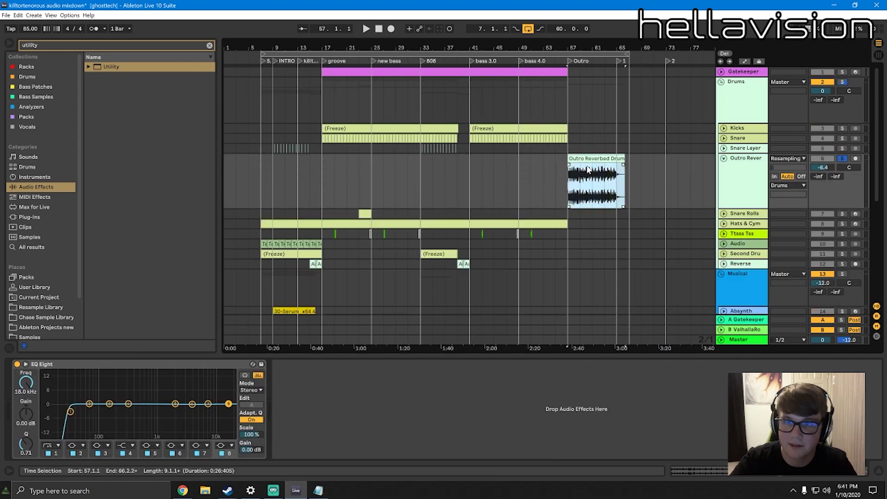
click(587, 160)
key(space)
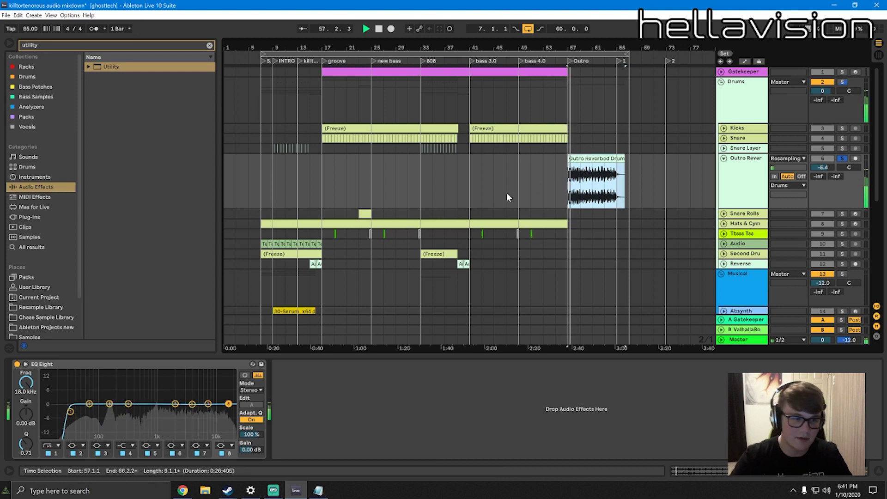
Lower the Outro Reverbed Drums track's volume to -9.0 dB, checking its peak level in the mixer
drag(830, 168, 830, 173)
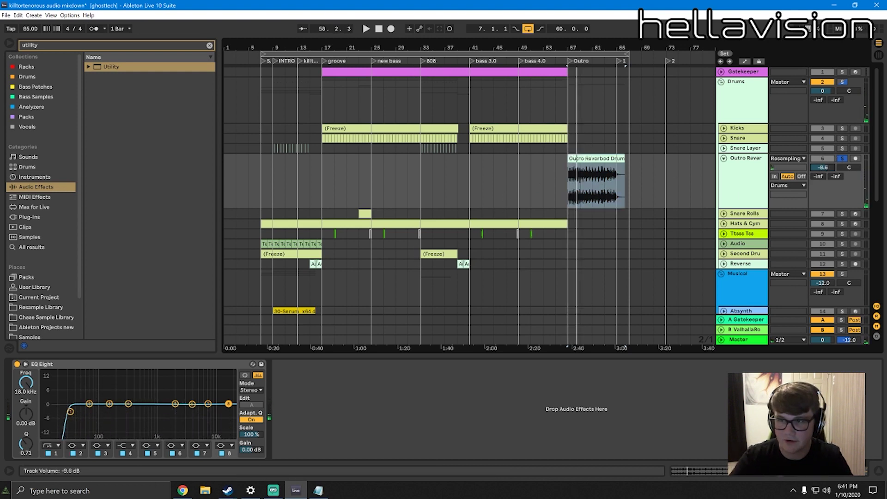
key(Tab)
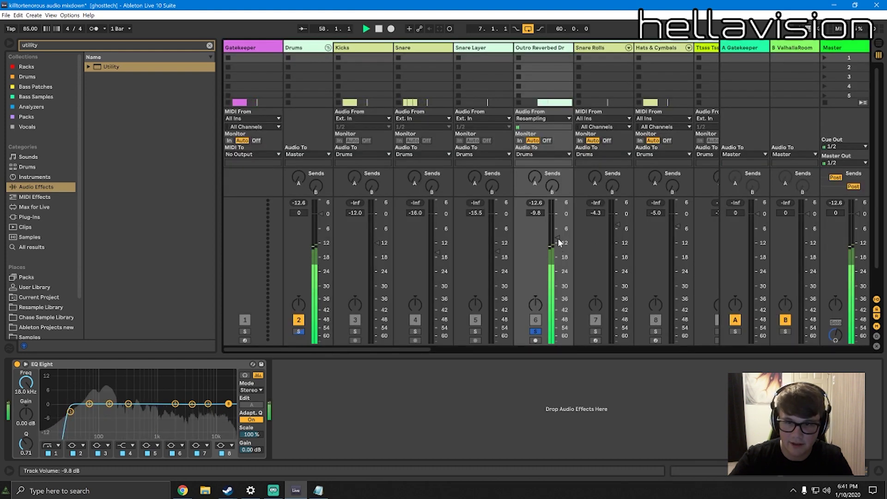
key(Tab)
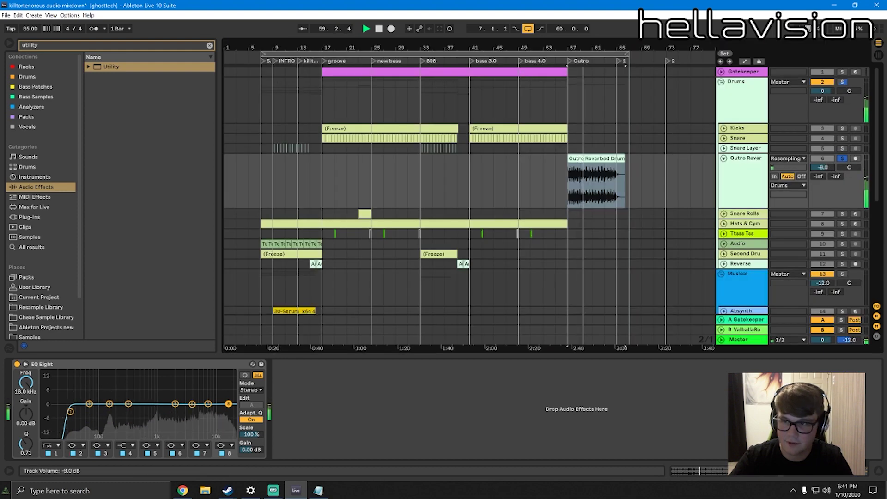
key(Tab)
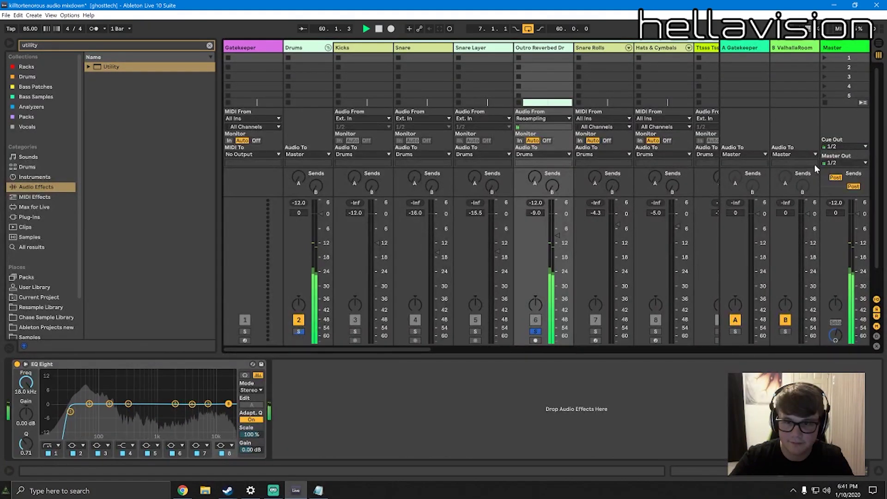
key(Tab)
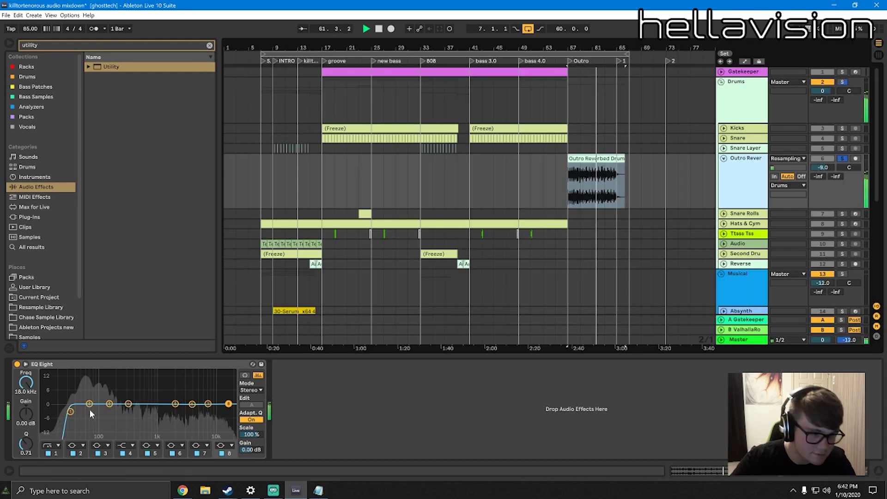
On the outro drums' EQ Eight, set the low cut to 44.5 Hz, Q 0.58, and add an M/S side low cut at 65.3 Hz, Q 0.33
drag(70, 412, 80, 415)
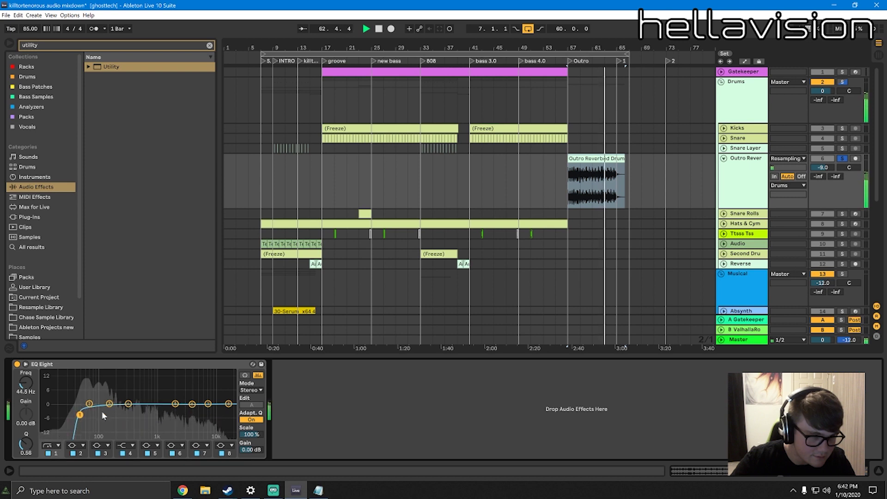
click(251, 390)
click(252, 415)
click(253, 405)
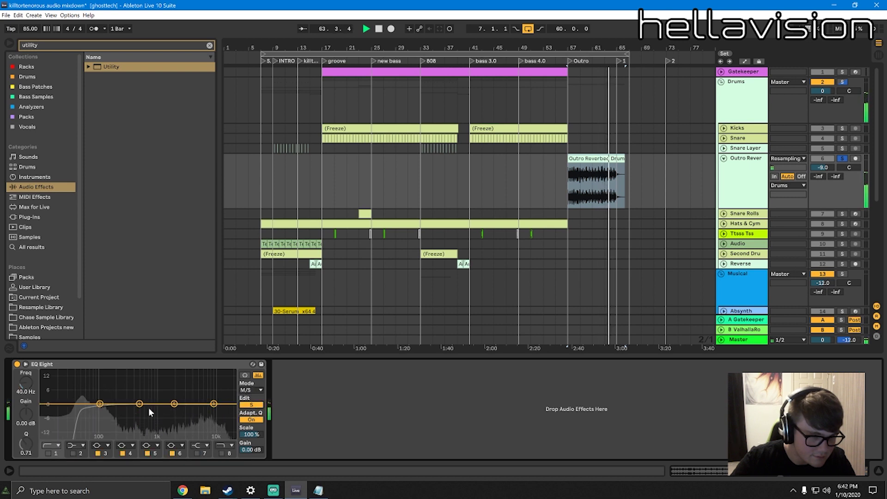
click(98, 445)
click(104, 393)
drag(97, 404, 90, 423)
click(588, 159)
key(space)
key(space)
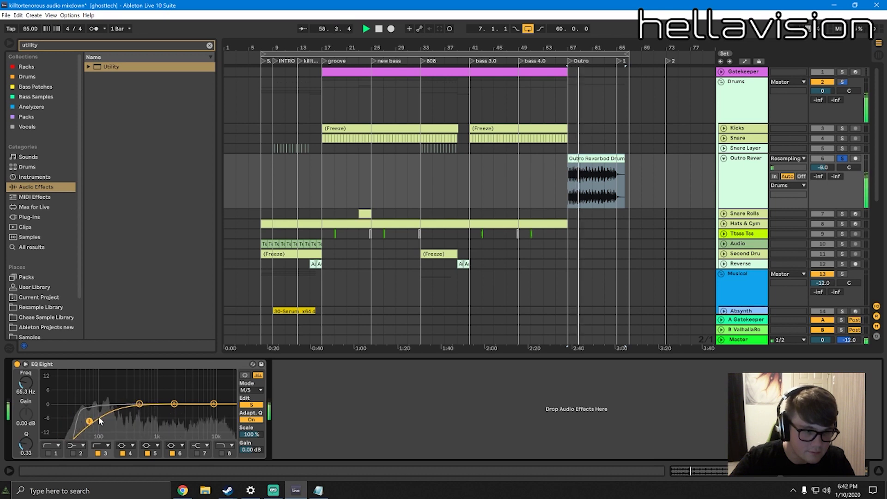
Return the outro drums' EQ Eight to mid-channel editing, and check the track's level in the mixer before stopping playback
click(251, 405)
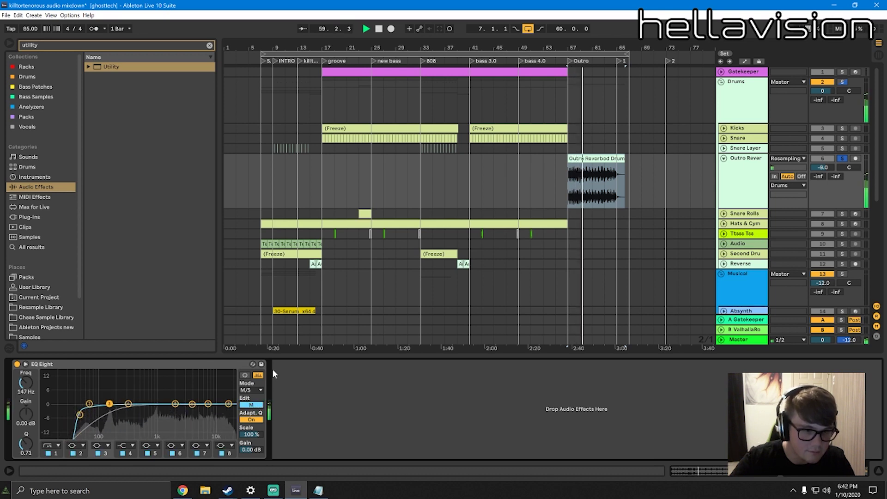
key(Tab)
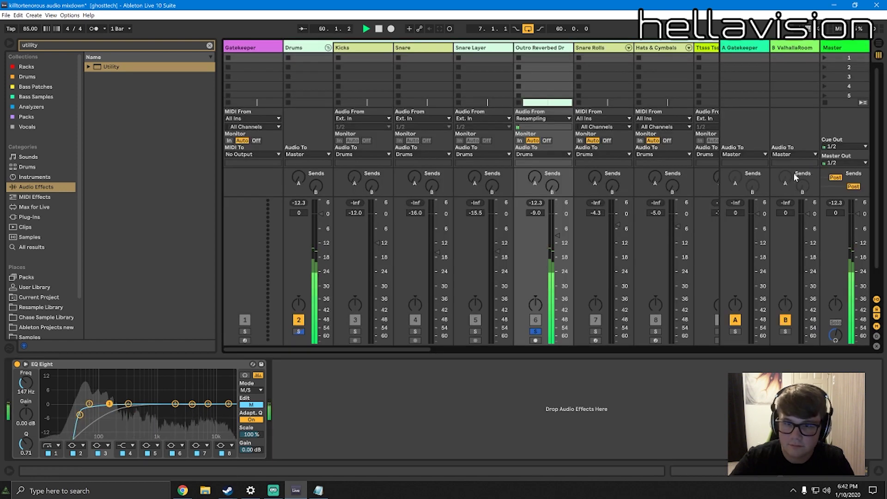
key(Tab)
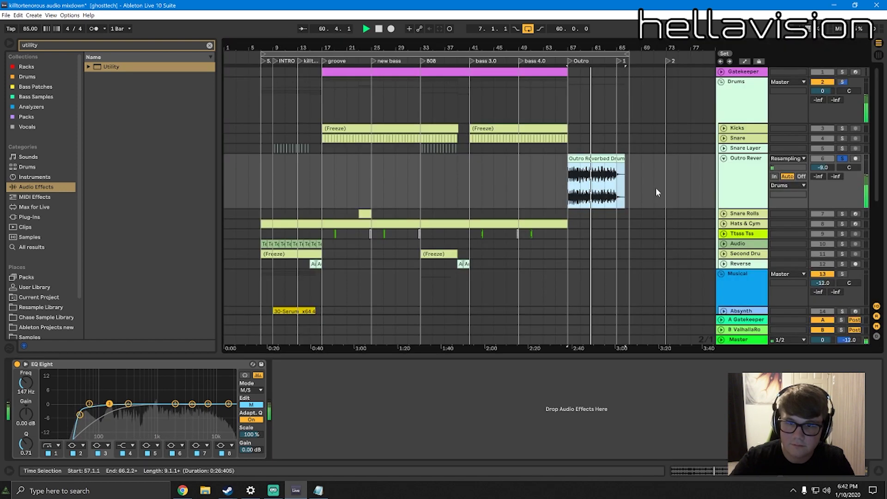
key(space)
Delete the Snare Rolls track from the Drums group
scroll(379, 115, down, 3)
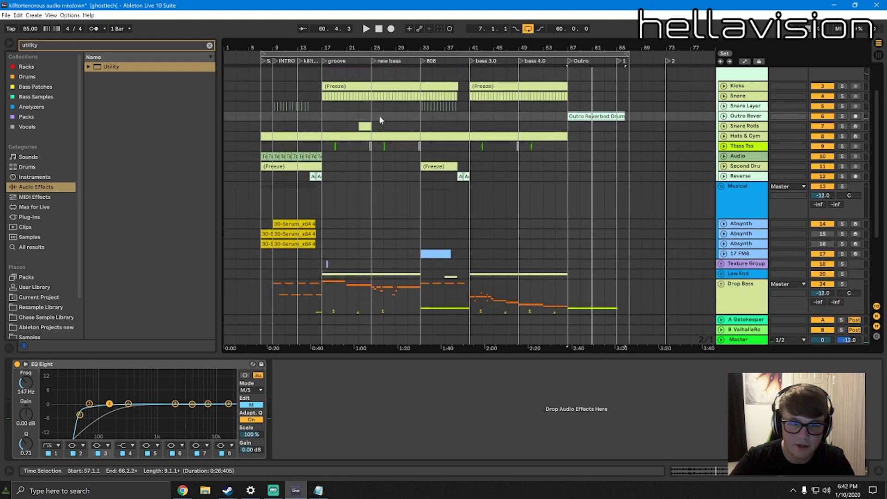
click(364, 124)
click(723, 126)
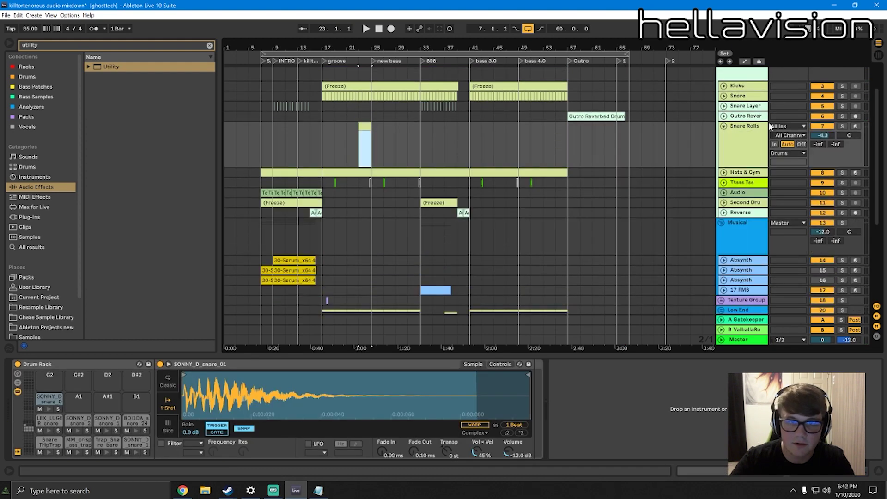
key(Delete)
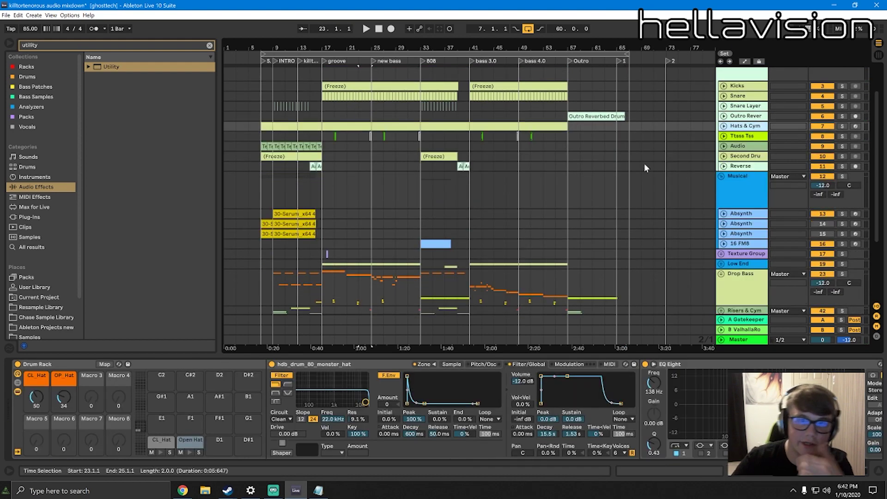
Unfold the Hats & Cymbals track and open its full-length MIDI clip in the note editor
click(724, 126)
click(410, 137)
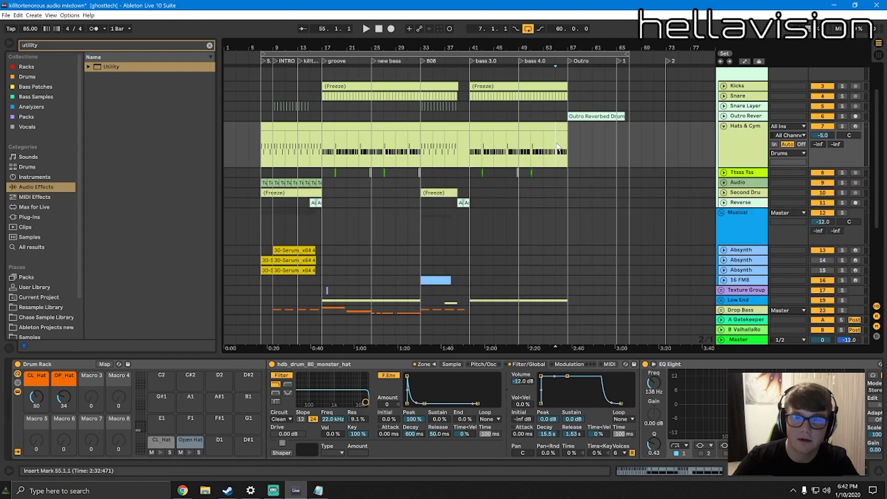
drag(558, 146, 275, 133)
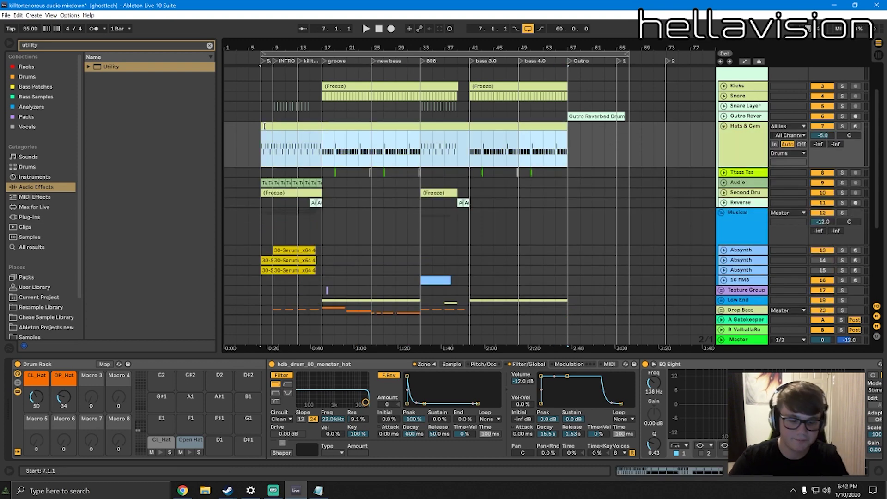
double_click(374, 151)
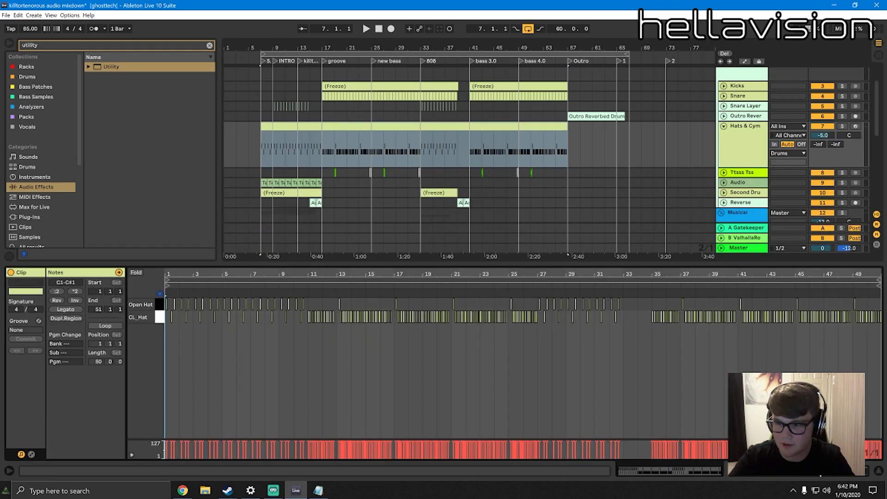
Show the Hats & Cymbals device chain and add the s(M)exoscope analyzer at its end
click(818, 469)
scroll(777, 418, right, 6)
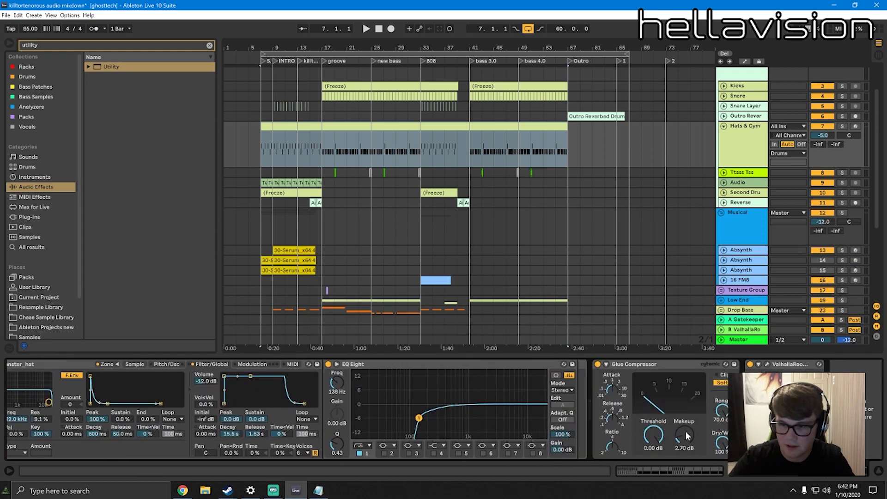
click(33, 187)
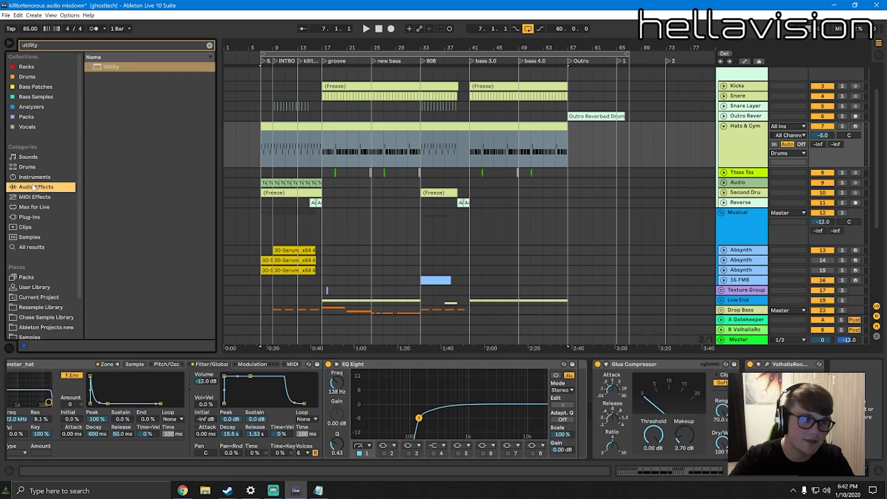
click(210, 46)
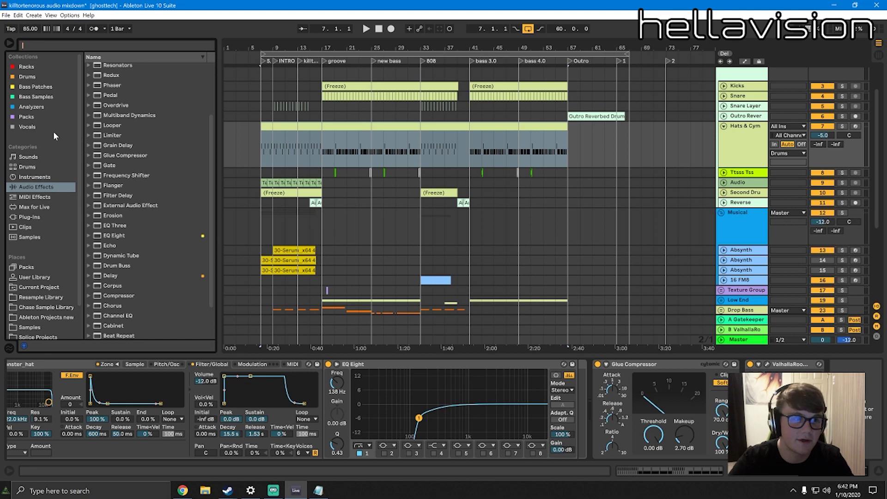
click(42, 106)
double_click(121, 86)
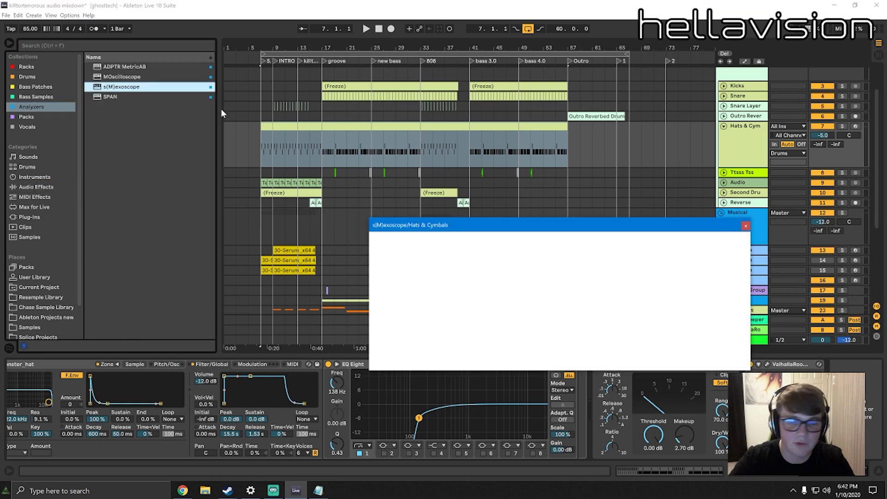
With Hats & Cymbals soloed from bar 21, set its Glue Compressor to -26.3 dB threshold and 3.97 dB makeup, and close the oscilloscope window
key(space)
key(space)
click(347, 154)
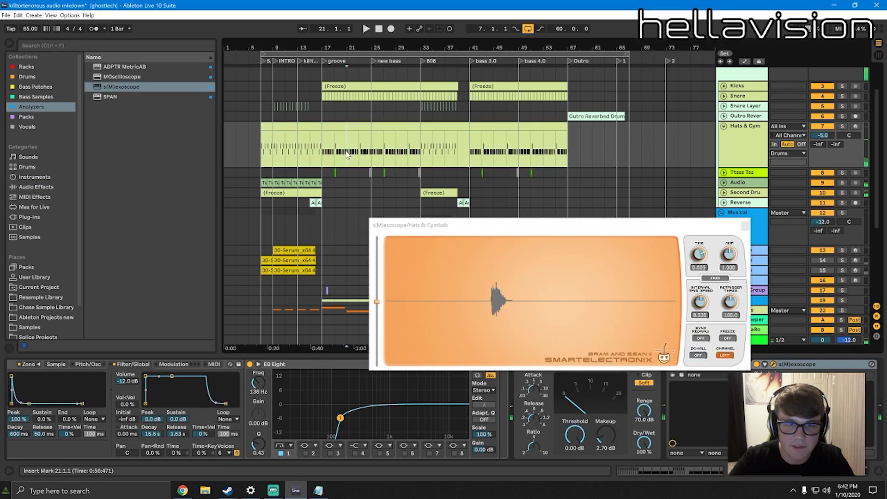
click(842, 126)
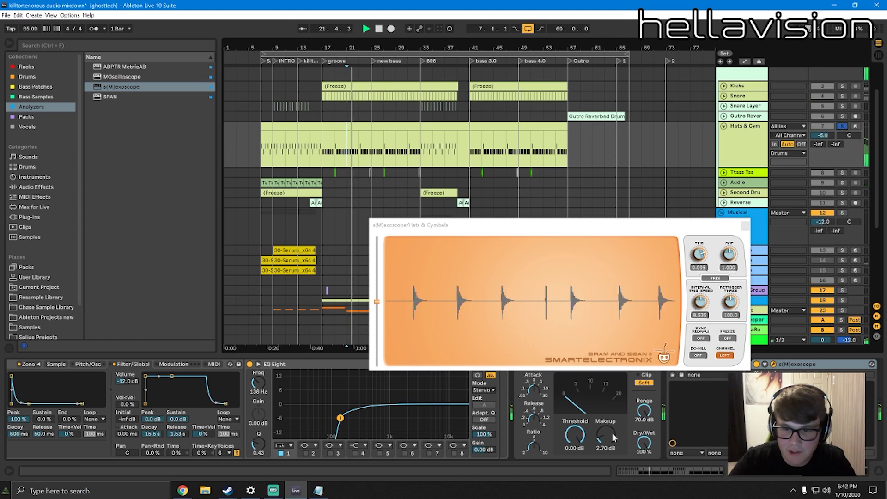
drag(611, 436, 575, 474)
key(space)
key(space)
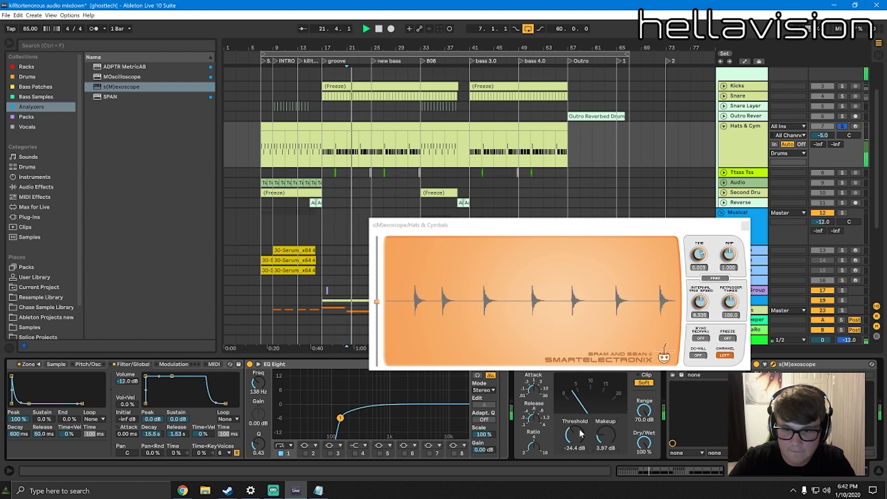
click(747, 226)
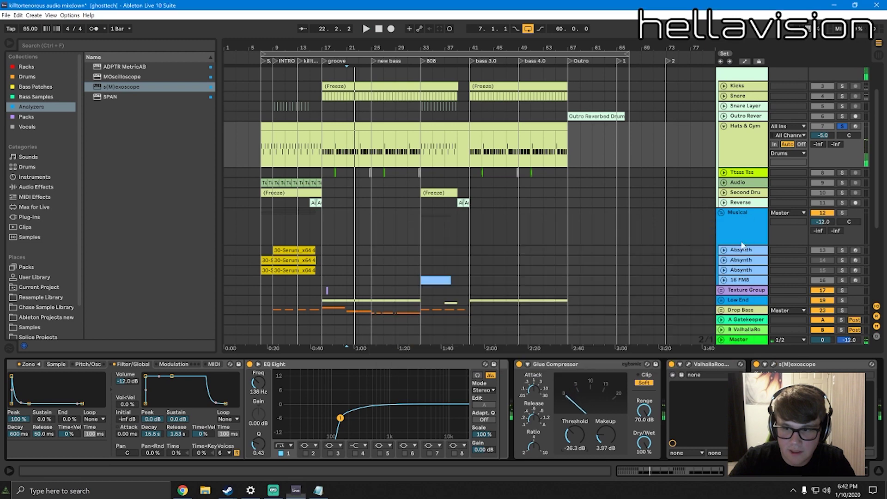
Set the Hats & Cymbals ValhallaRoom reverb to 13.8 % mix and 0.31 s decay during playback, and close its window
click(689, 365)
key(space)
click(638, 345)
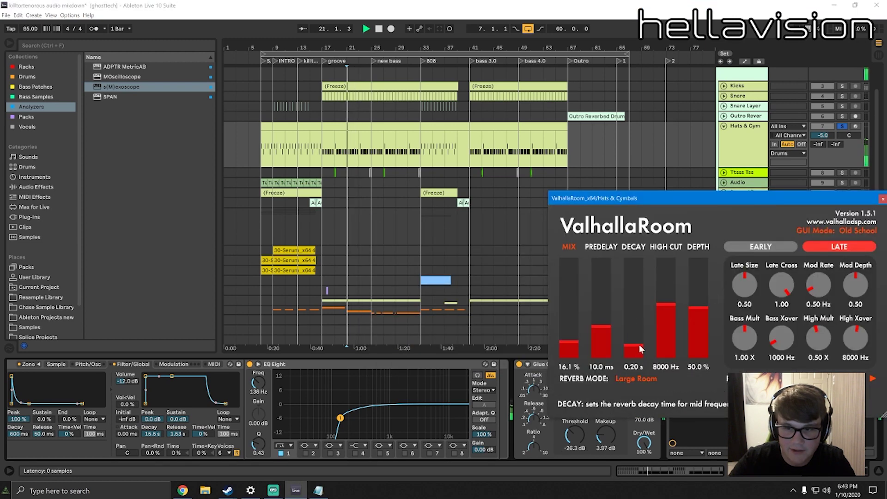
click(572, 341)
click(633, 345)
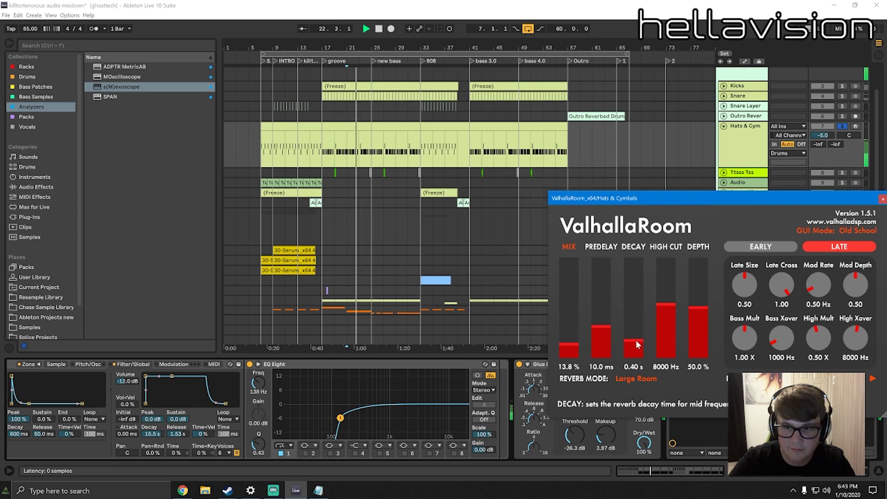
drag(638, 346, 638, 347)
key(space)
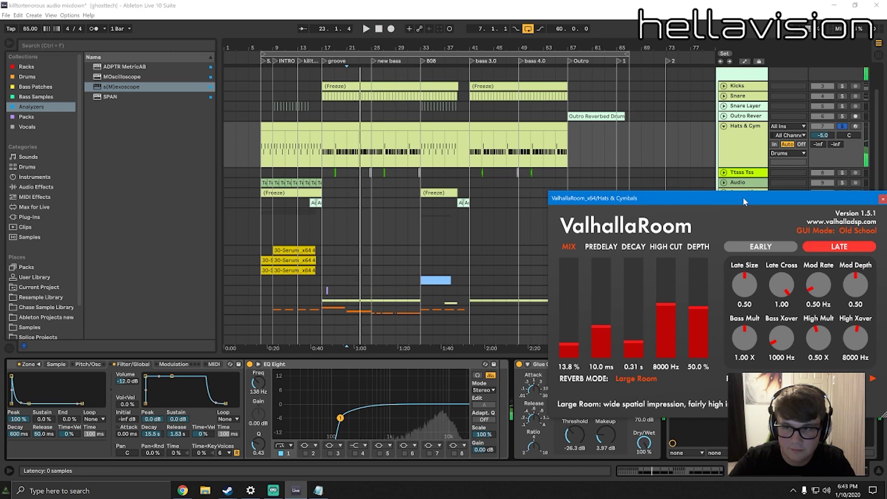
drag(744, 199, 571, 184)
click(709, 185)
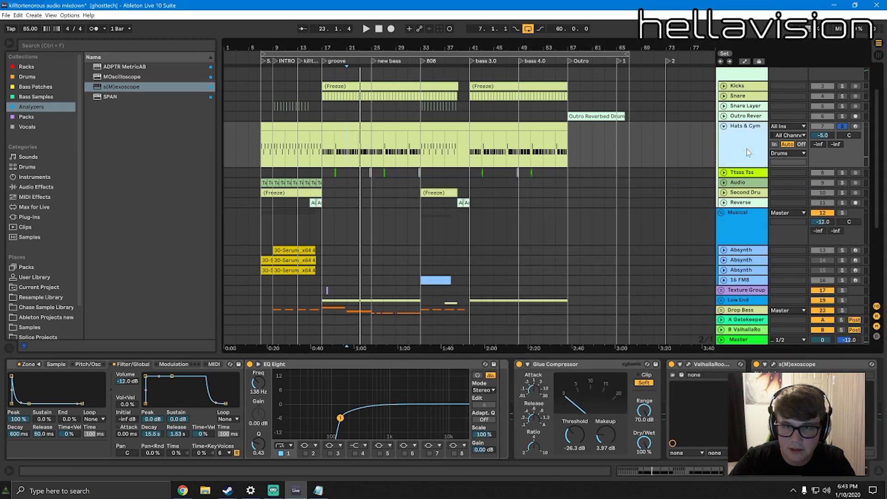
Fold Hats & Cymbals, unfold the Ttsss Tss track, clear the solo, and zoom in to select the Ttsss Tss clip at bar 19
double_click(407, 138)
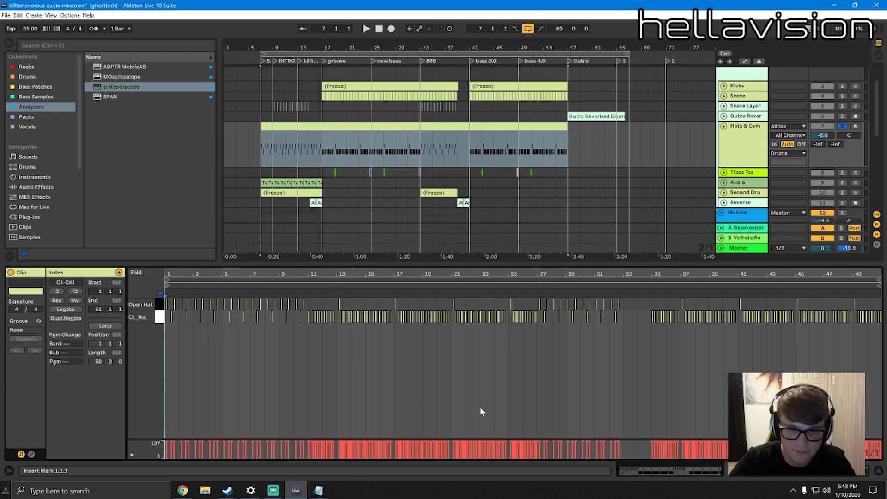
double_click(611, 263)
click(724, 126)
click(724, 136)
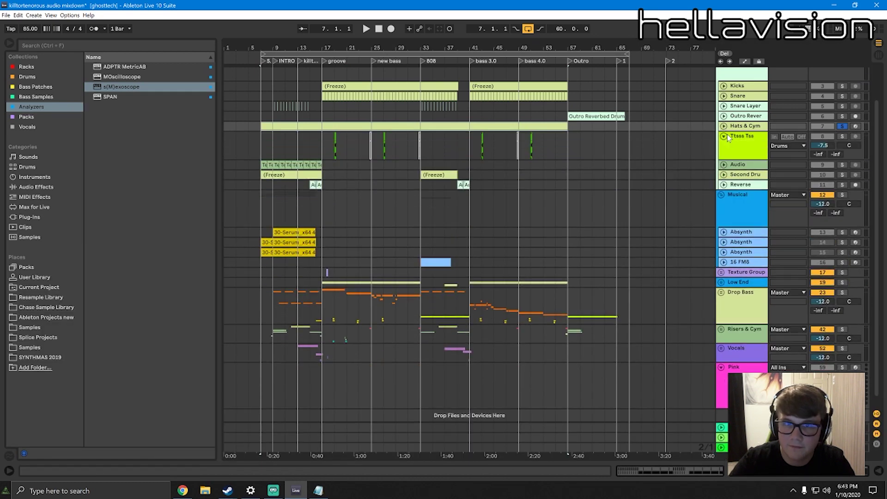
click(842, 125)
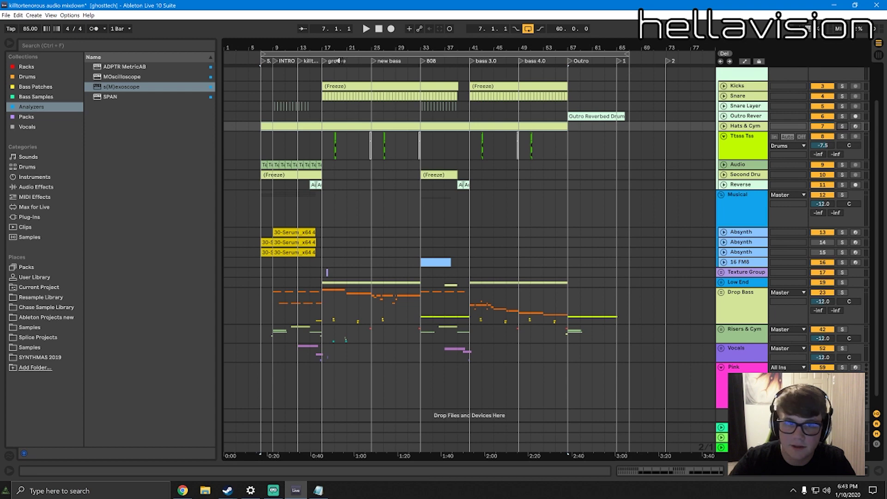
drag(336, 48, 336, 88)
click(333, 137)
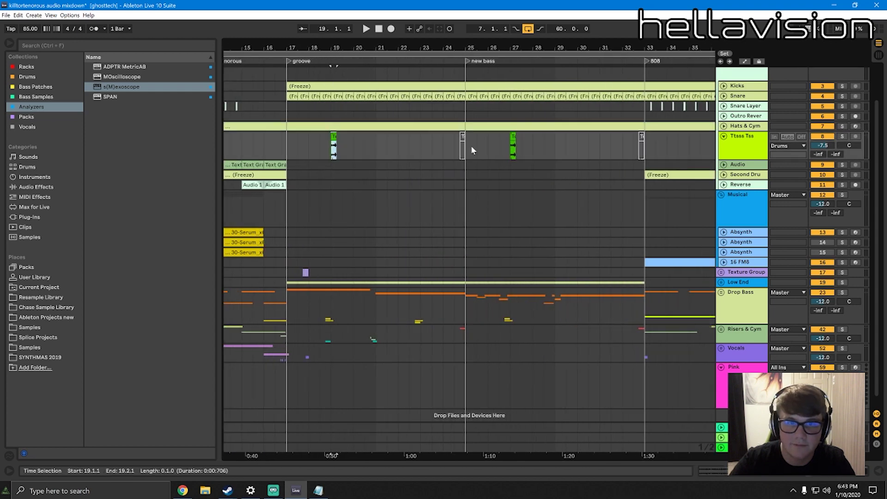
Listen to Hats & Cymbals soloed from bar 19 while reviewing its device chain and MIDI clip
double_click(755, 127)
scroll(712, 445, left, 5)
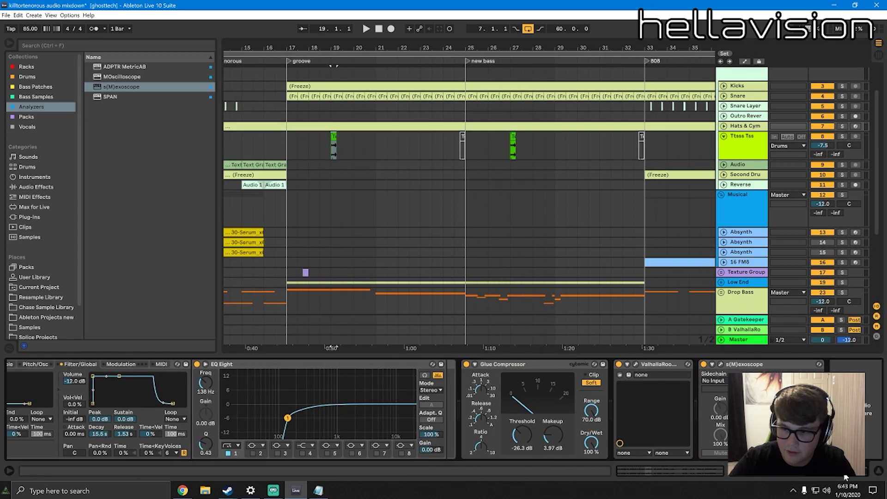
scroll(647, 416, right, 5)
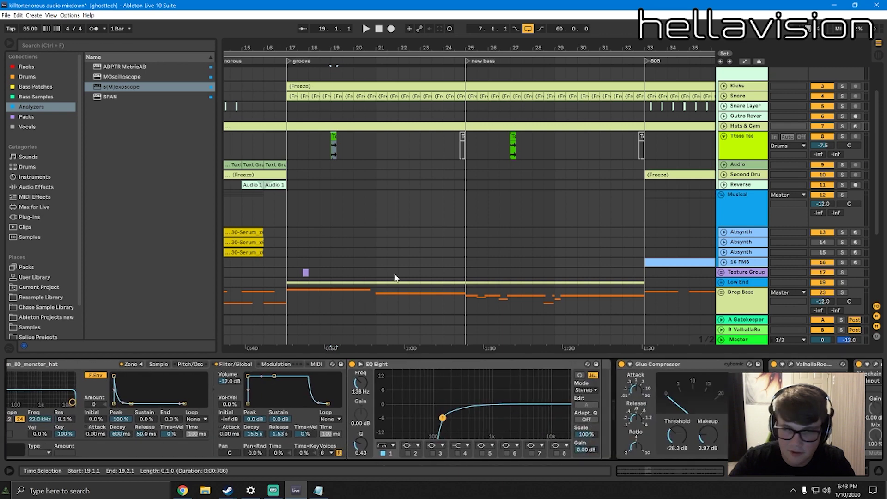
key(space)
click(842, 126)
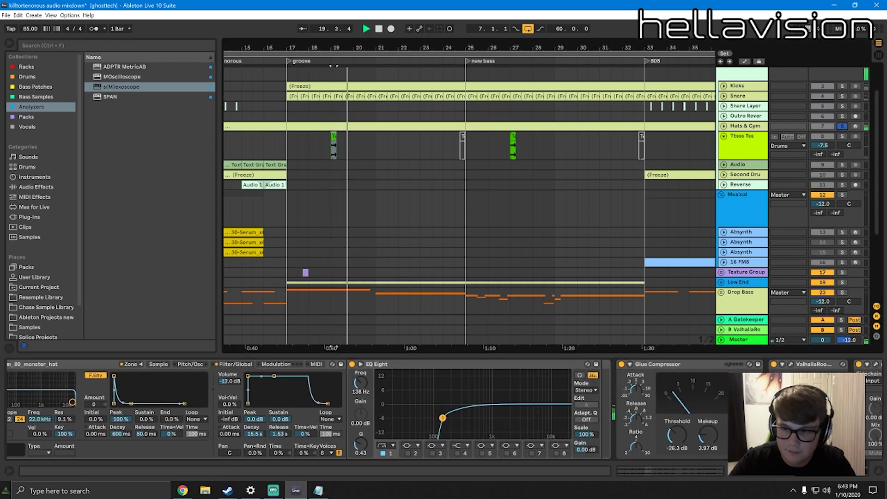
double_click(502, 126)
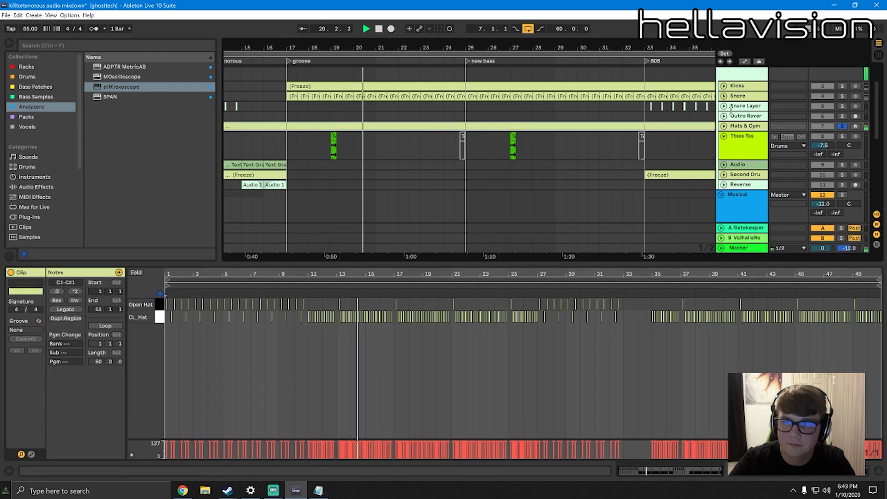
double_click(745, 126)
double_click(121, 87)
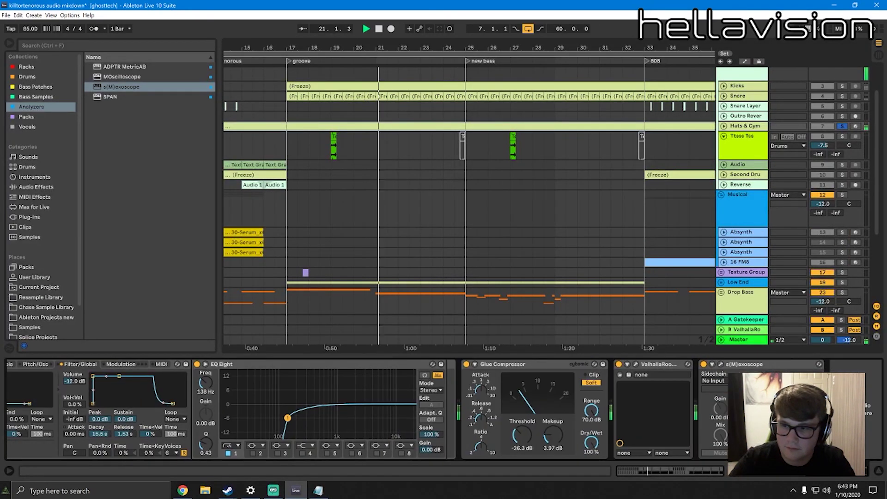
Add an EQ Eight at the end of the Hats & Cymbals chain and set its first low cut to 290 Hz, Q 0.51
click(46, 197)
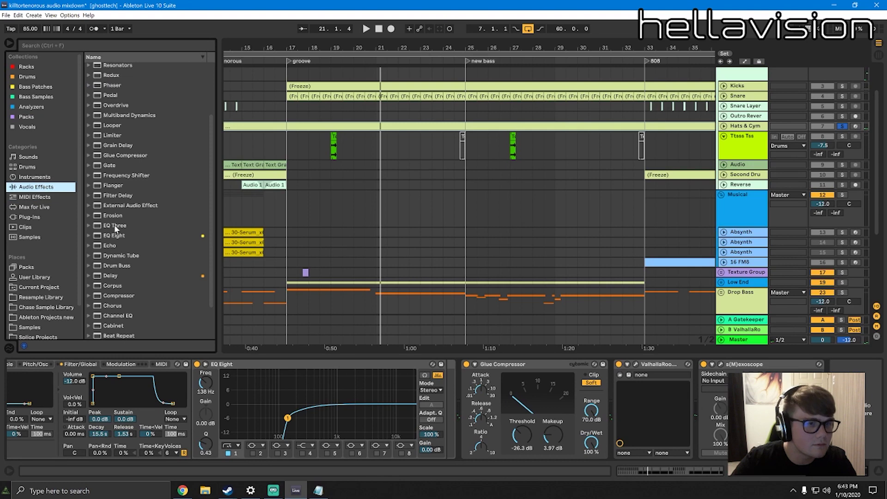
click(114, 236)
key(Return)
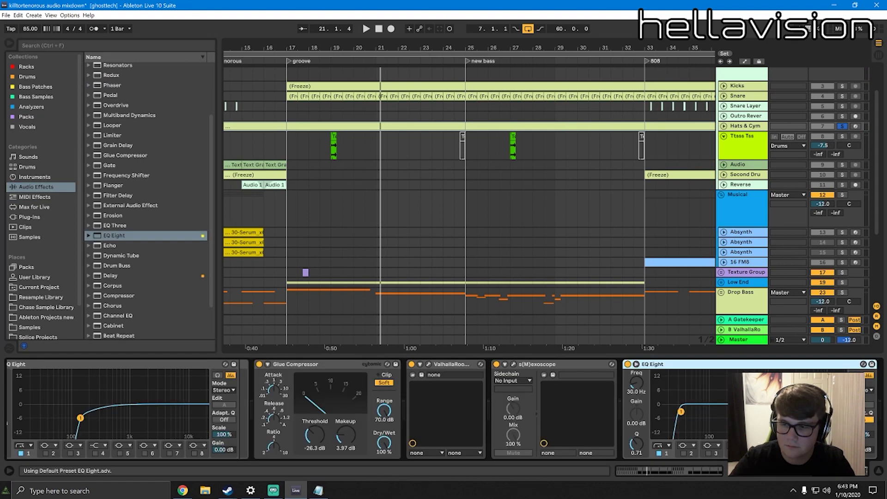
click(291, 144)
key(space)
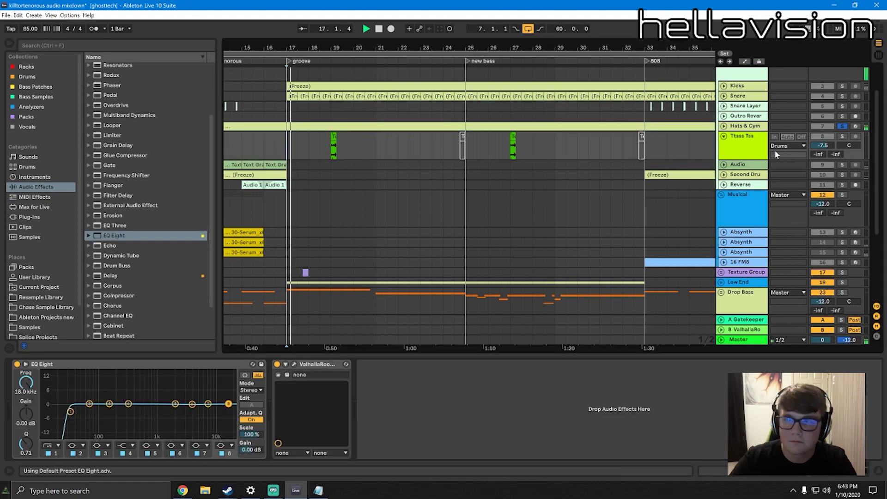
click(735, 313)
drag(681, 411, 740, 411)
key(space)
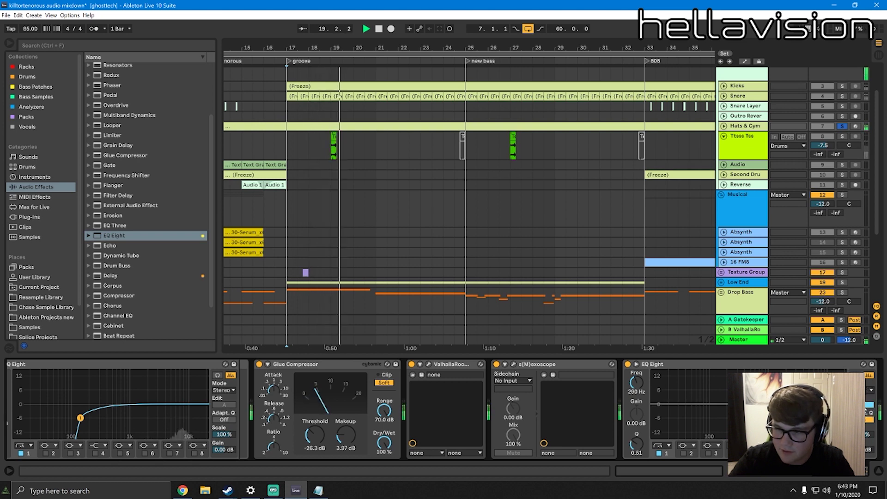
Turn band 3 of the new EQ Eight into a low cut at 958 Hz with Q 0.38
click(711, 405)
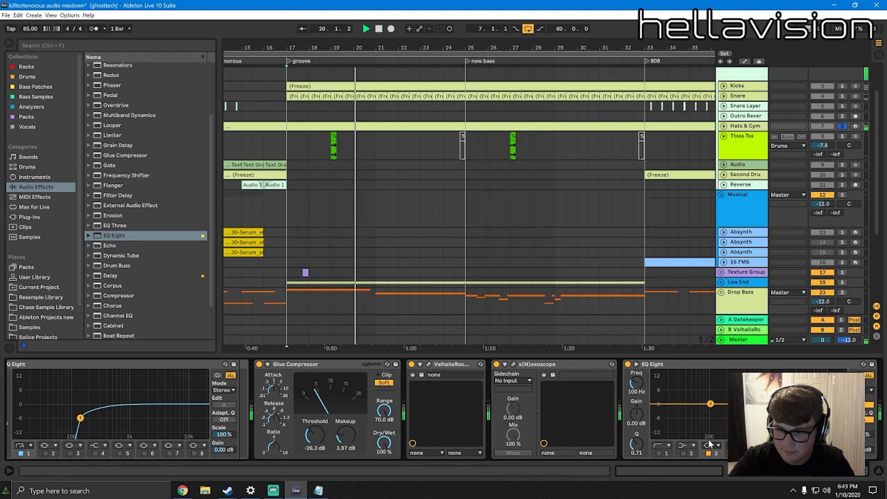
click(710, 444)
click(711, 391)
drag(710, 411, 769, 423)
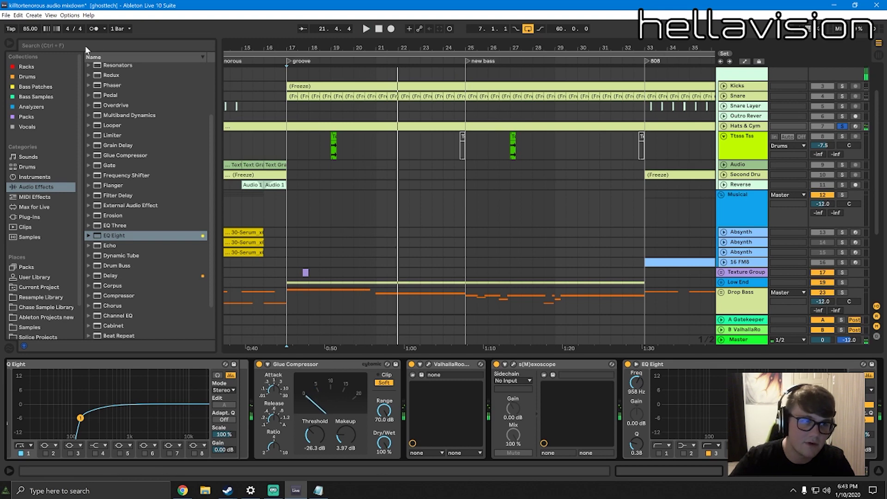
Insert the OTT preset of Multiband Dynamics before the last EQ Eight on Hats & Cymbals and play the track
click(102, 115)
click(108, 155)
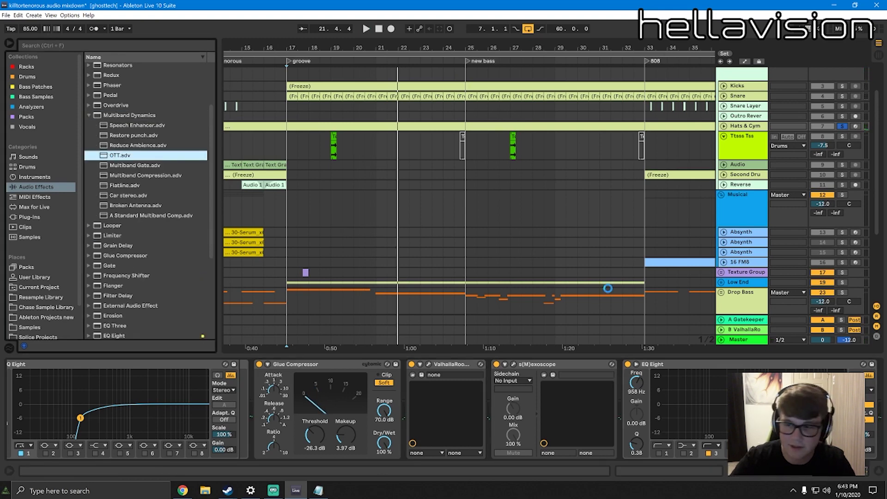
drag(653, 364, 418, 388)
key(space)
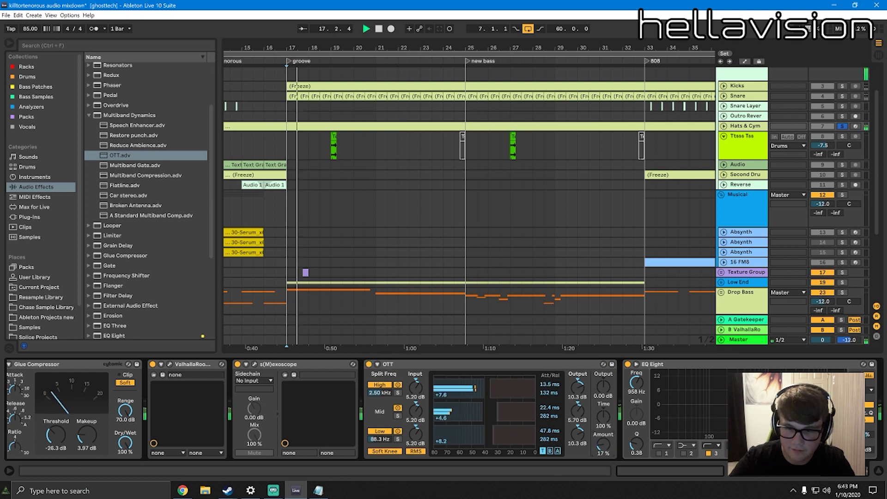
Set the OTT's overall output to 5.63 dB and its amount to 16 %, and replay the hats
drag(603, 387, 603, 376)
drag(603, 444, 602, 446)
drag(603, 386, 603, 382)
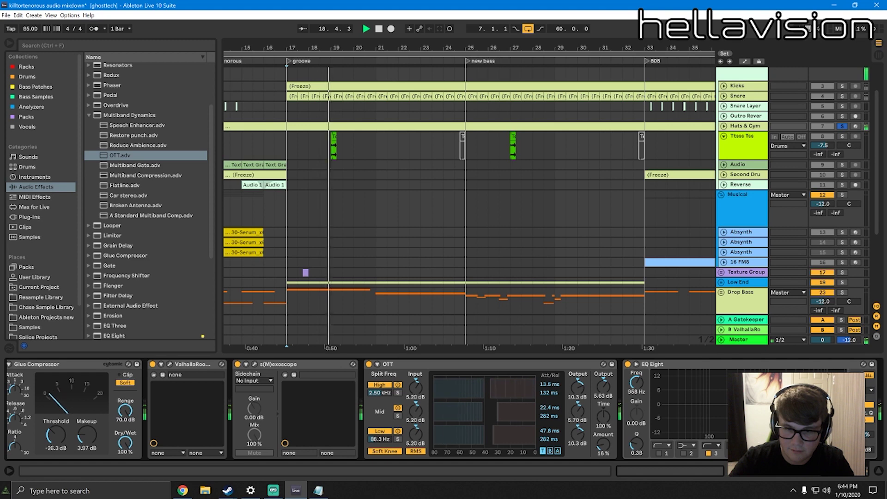
key(space)
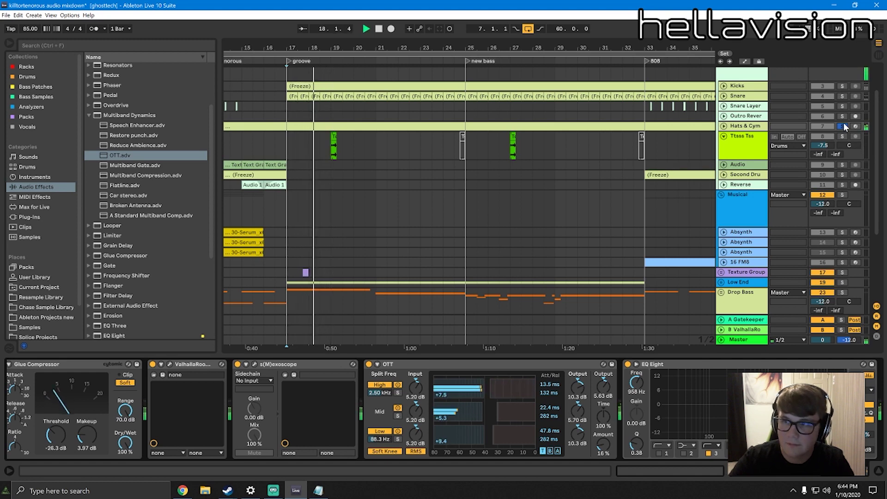
Clear the Hats & Cymbals solo, fold the Ttsss Tss track, and zoom out to the whole arrangement
click(724, 126)
click(724, 126)
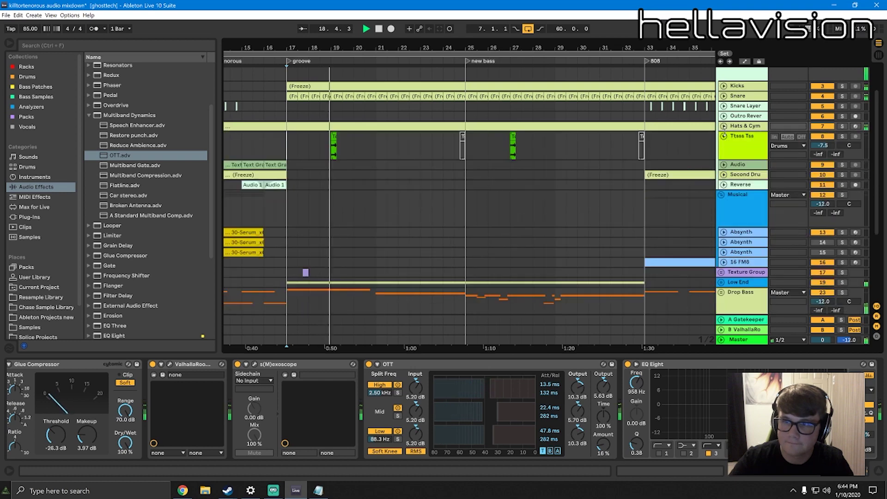
click(724, 137)
drag(507, 46, 507, 23)
key(minus)
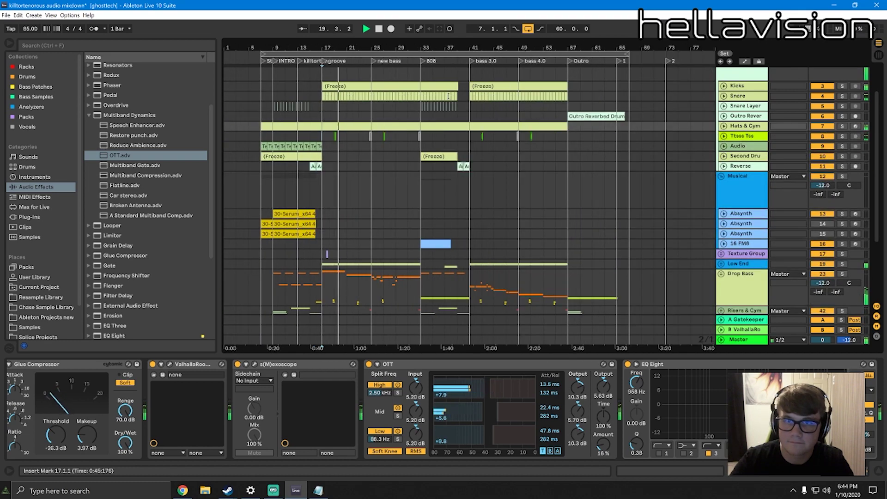
Lower the Hats & Cymbals track volume to -9.6 dB in the session mixer while playing the mix
click(723, 126)
key(space)
key(Tab)
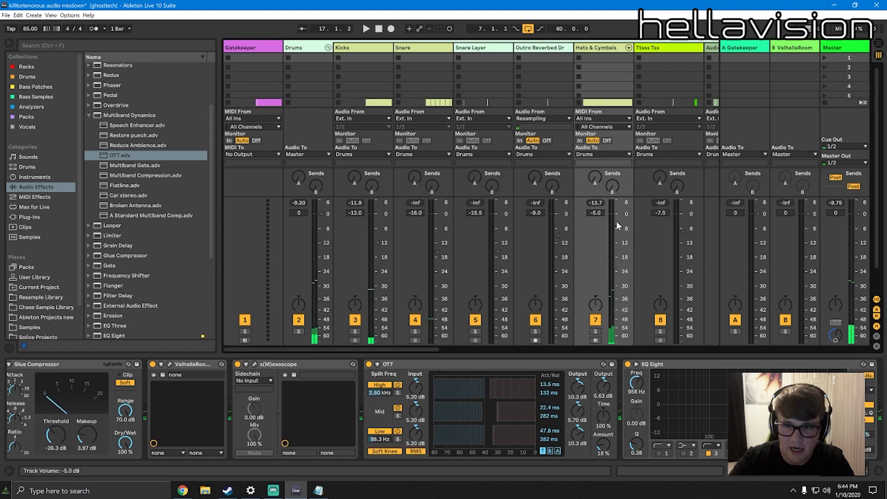
key(space)
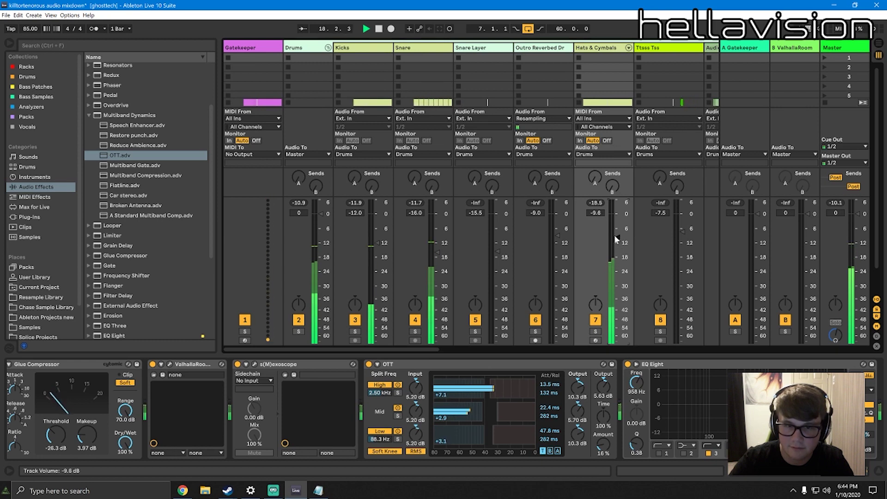
Lower the Ttsss Tss track volume to -15.0 dB and Hats & Cymbals to -13.0 dB while playing the groove section
drag(614, 236, 614, 239)
key(Tab)
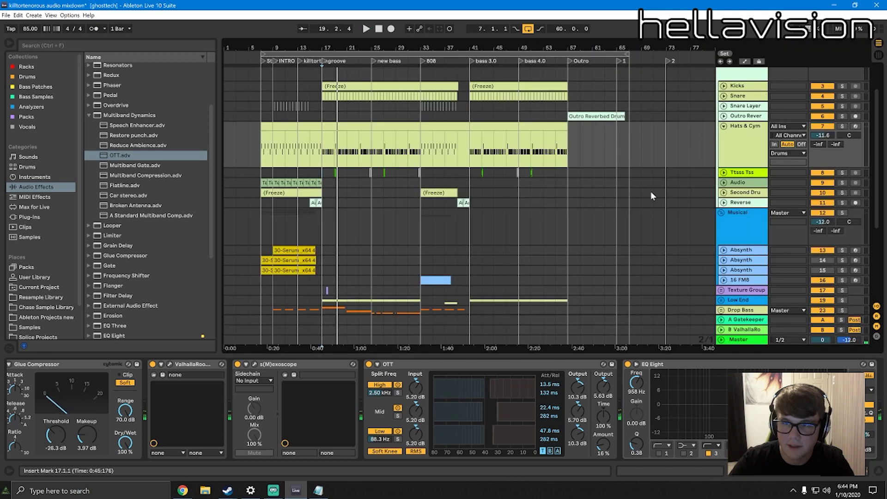
key(Tab)
key(space)
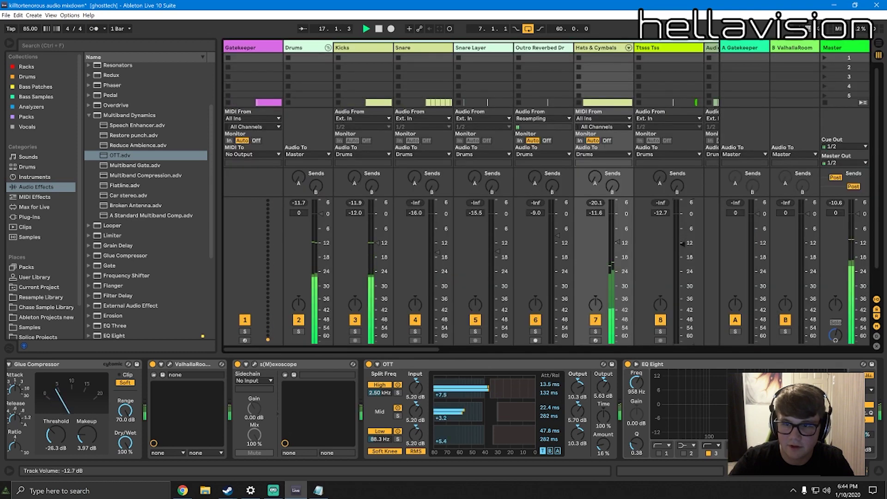
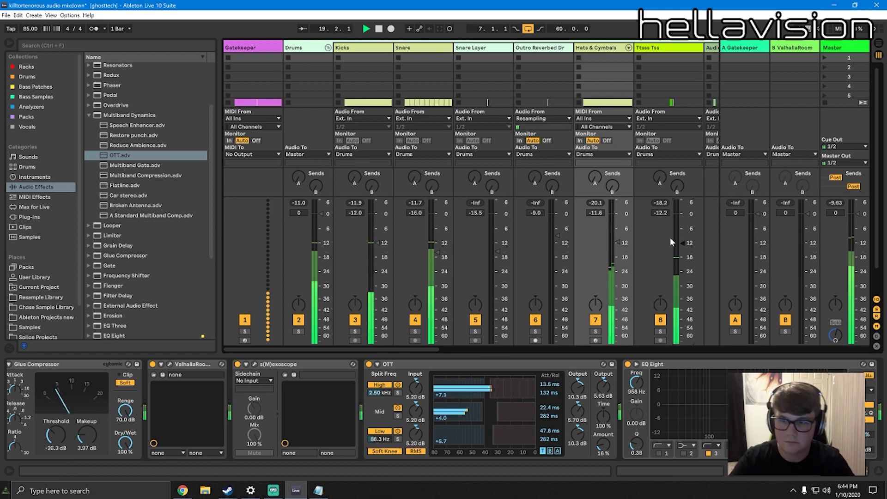
drag(671, 242, 671, 258)
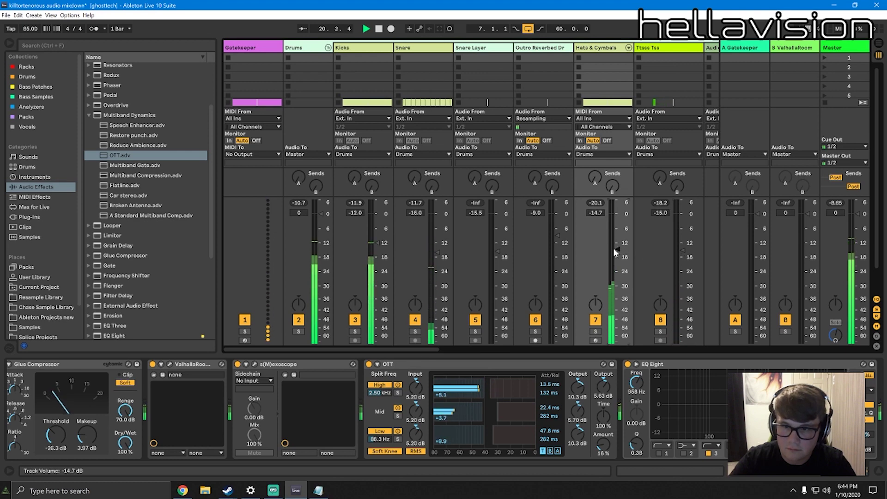
drag(616, 243, 616, 247)
key(Tab)
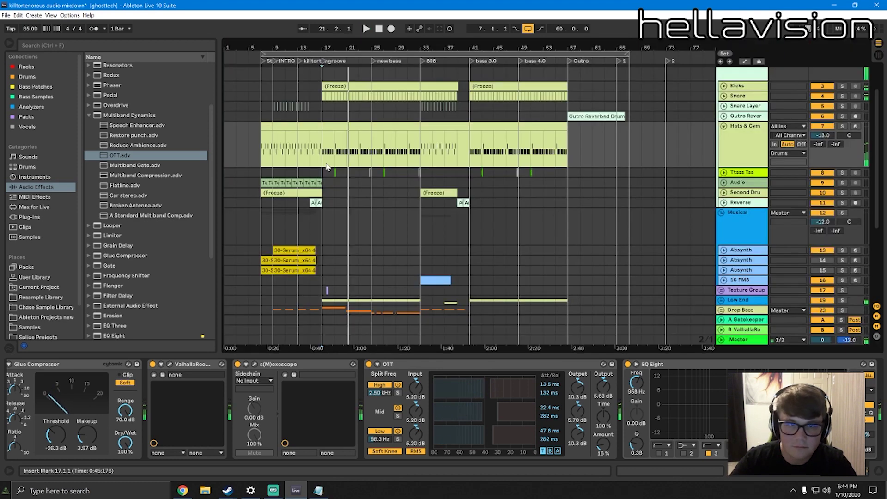
Play from the first Ttsss Tss clip in the groove section and fold the Hats & Cymbals track
click(336, 172)
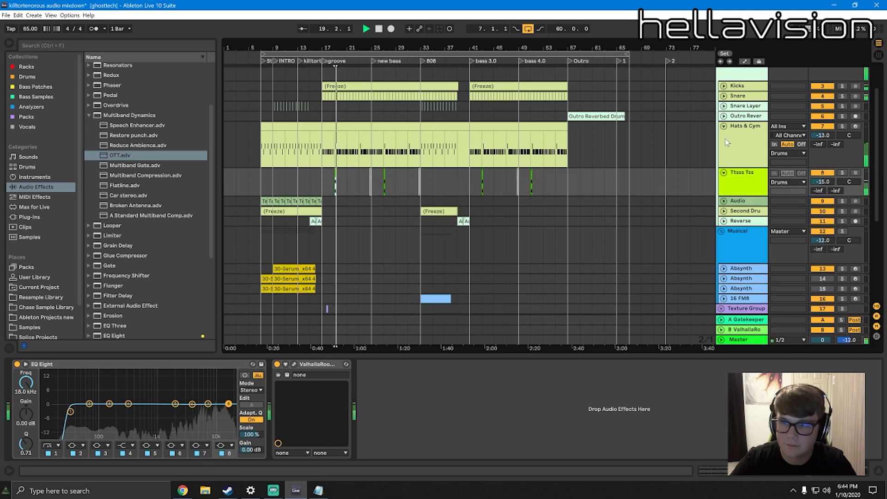
click(724, 172)
click(724, 127)
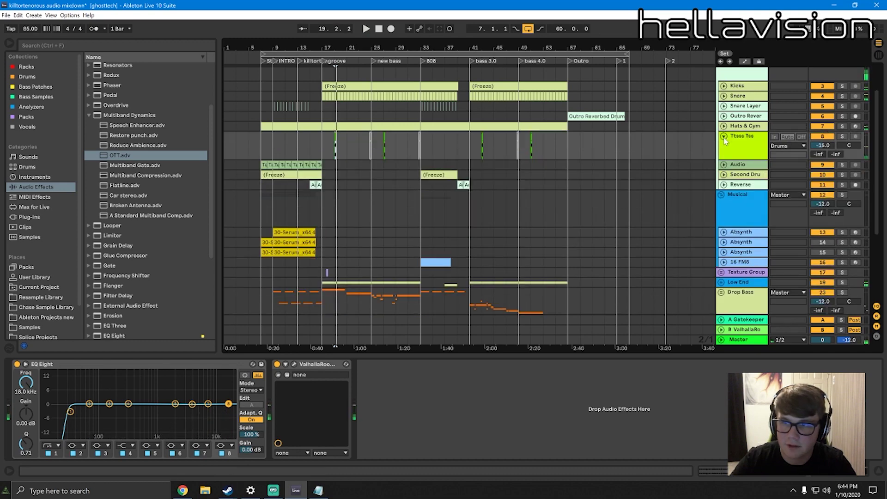
Unfold the Audio track, solo it, and play from its first clip
click(724, 165)
click(262, 166)
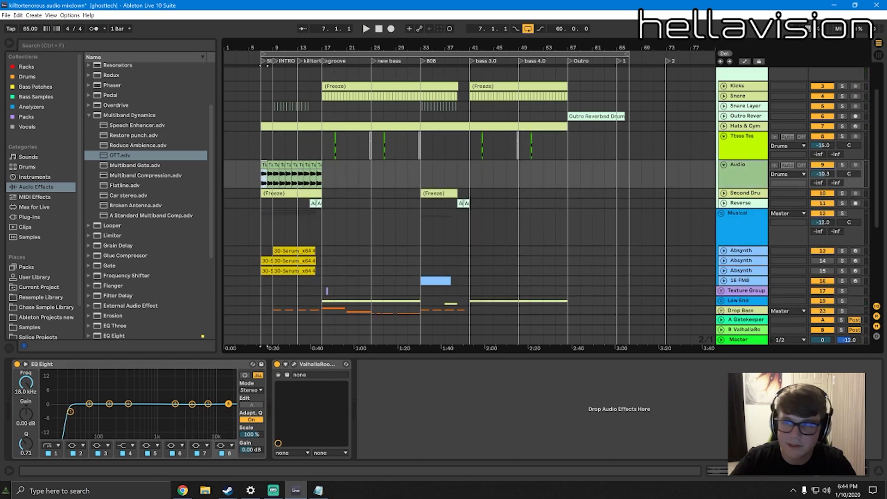
click(843, 166)
key(space)
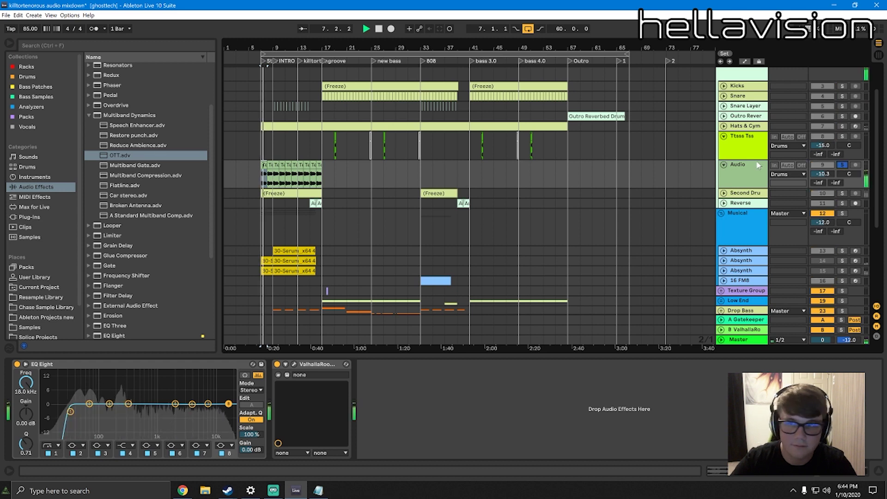
click(773, 165)
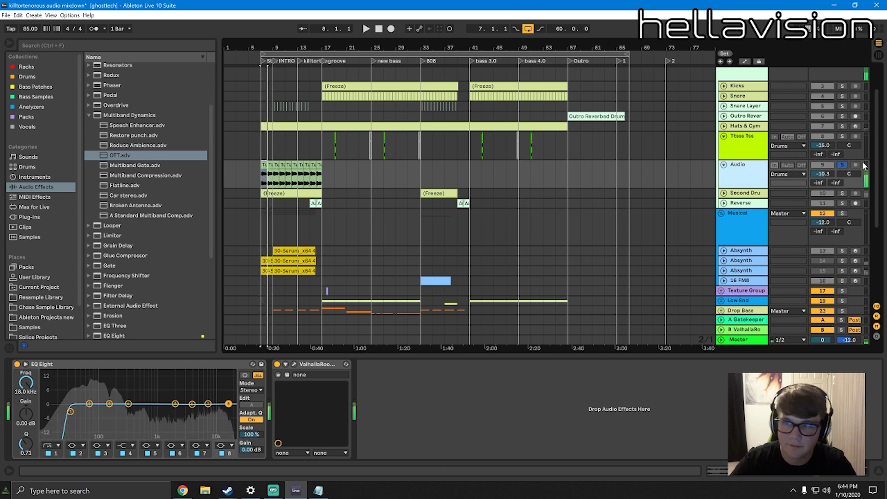
Move the low cut in the Audio track's EQ Eight to 52.7 Hz with a Q of 0.33 during playback
key(space)
click(70, 411)
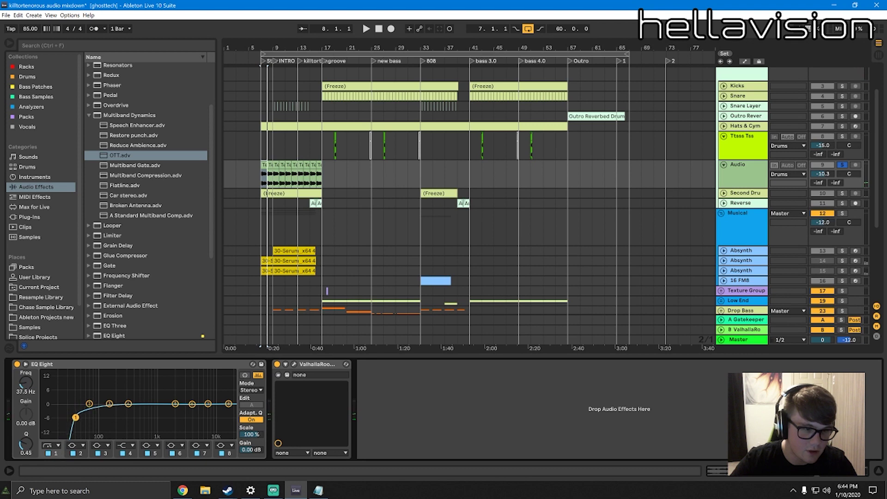
key(space)
drag(75, 417, 84, 422)
Switch the Audio track's EQ Eight to M/S mode and low-cut the side signal at 82.5 Hz with a Q of 0.21
click(250, 390)
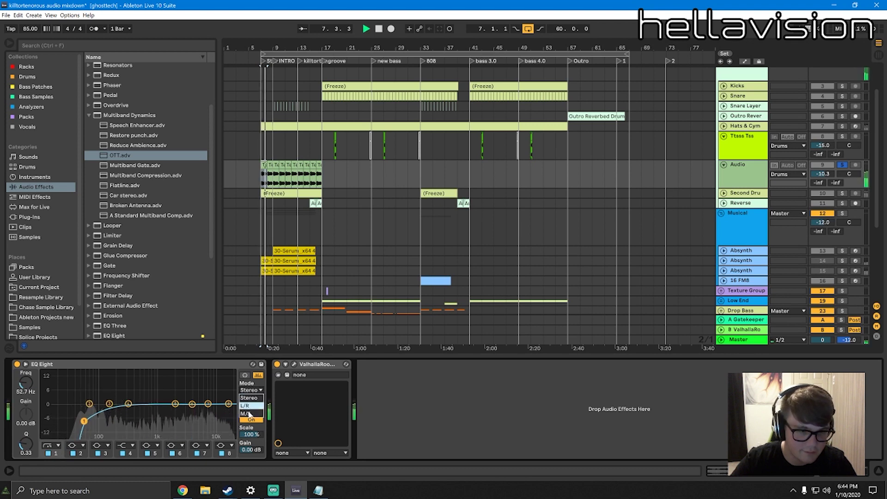
click(250, 413)
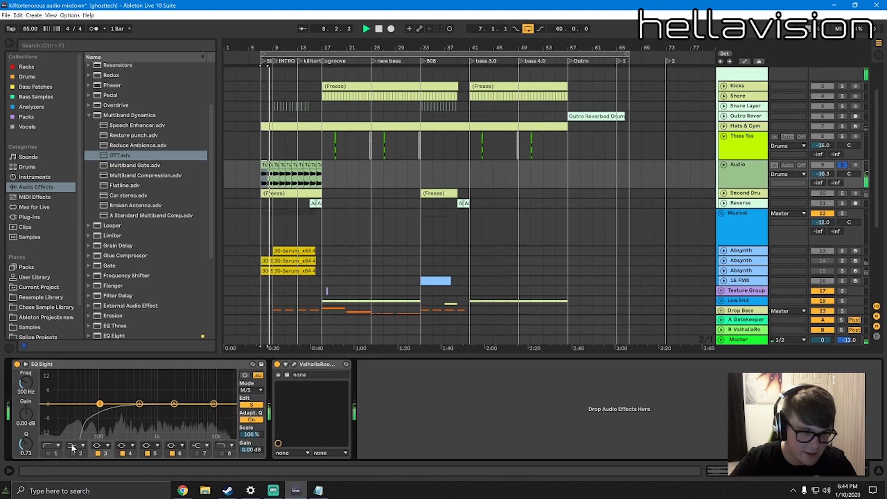
click(100, 446)
click(98, 383)
mouse_move(100, 412)
mouse_down()
mouse_move(107, 424)
mouse_move(95, 427)
mouse_up()
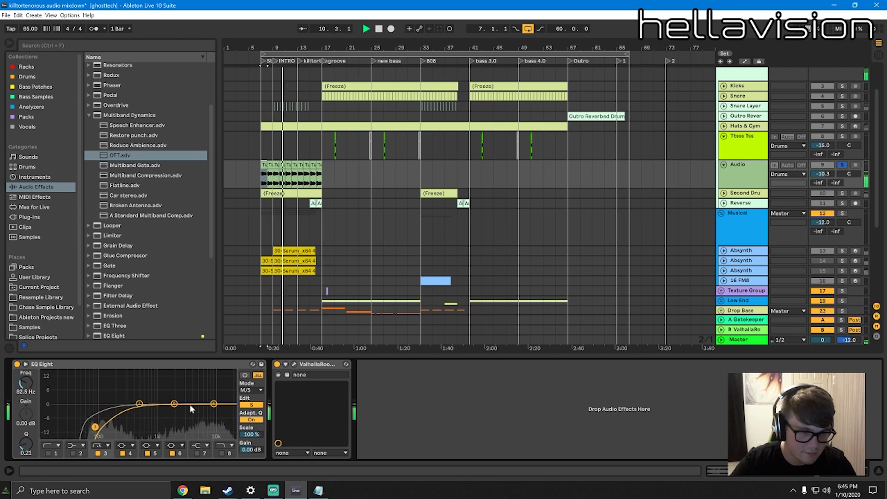
click(251, 405)
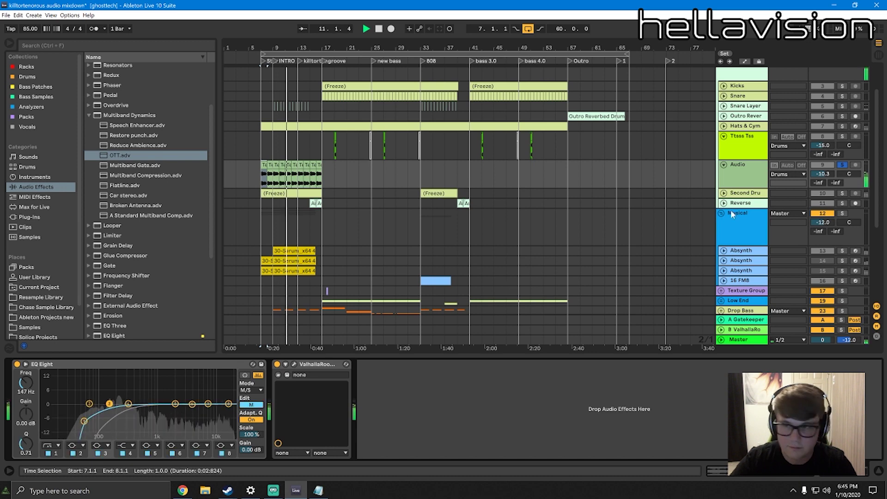
Clear the Audio track's solo and raise its volume to -9.8 dB in the session mixer
key(Tab)
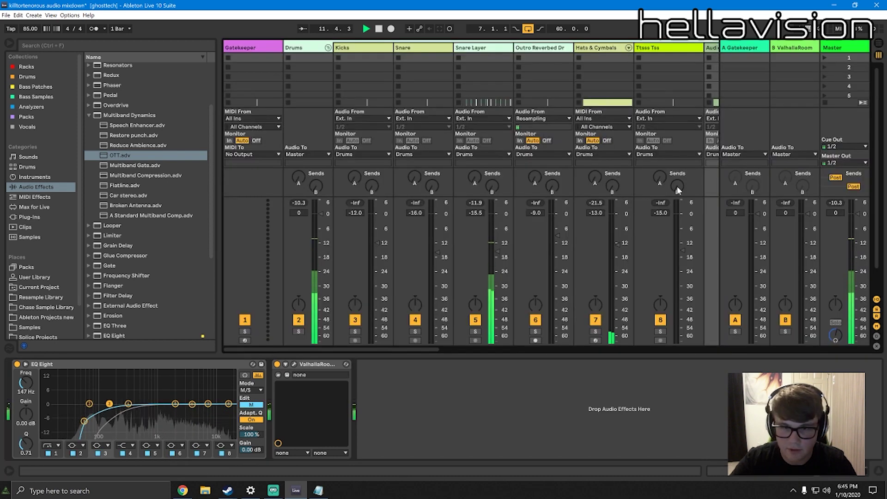
drag(414, 350, 500, 351)
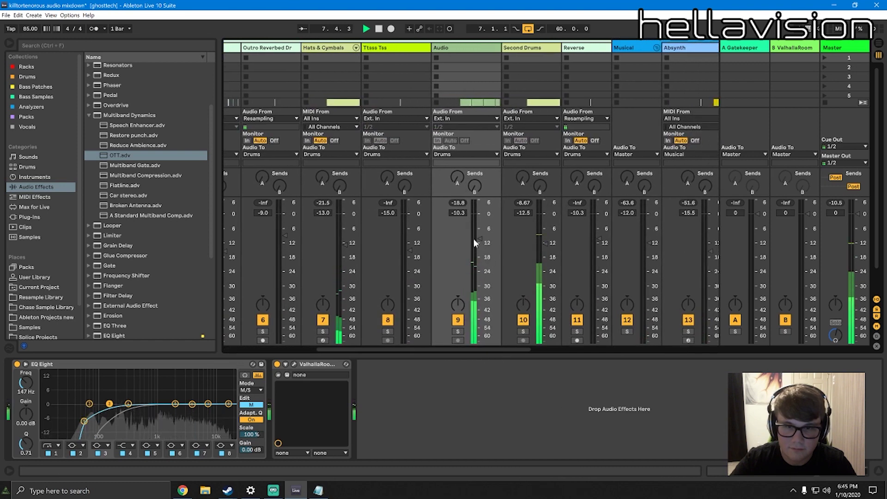
drag(473, 237, 473, 236)
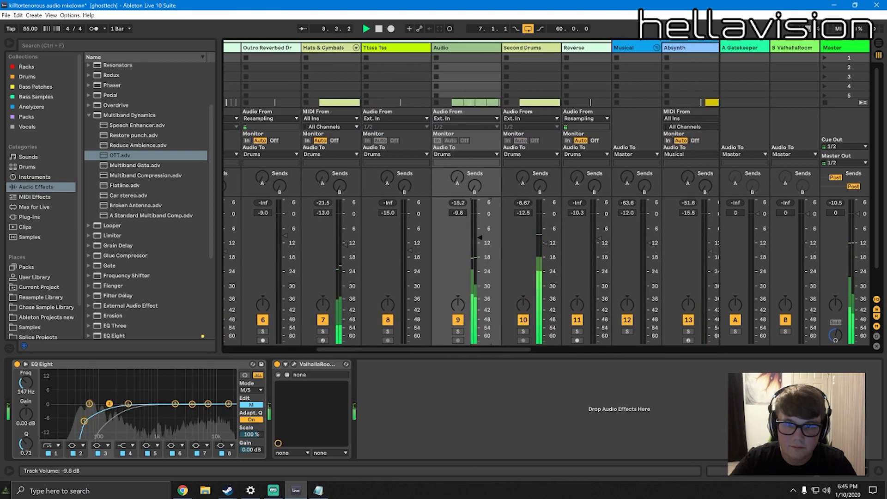
key(Tab)
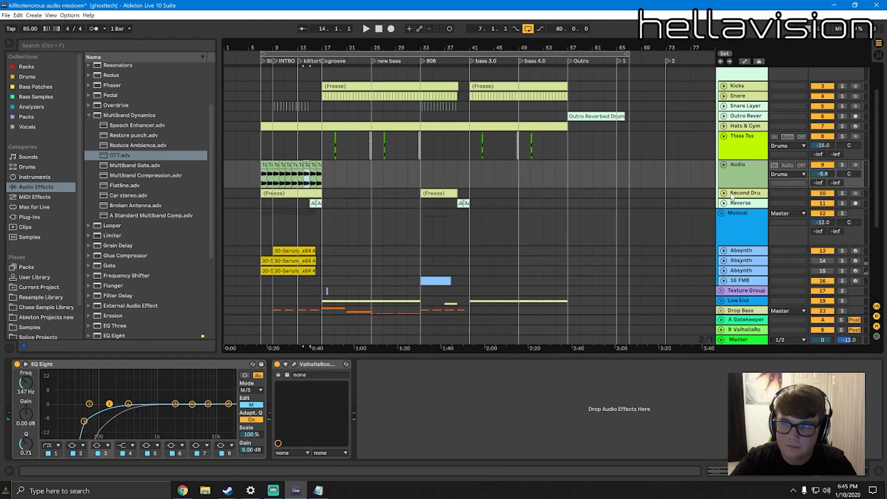
Unfold the Second Drums track, fold the Audio track, and rename the Audio track to bREAK
click(723, 193)
click(724, 165)
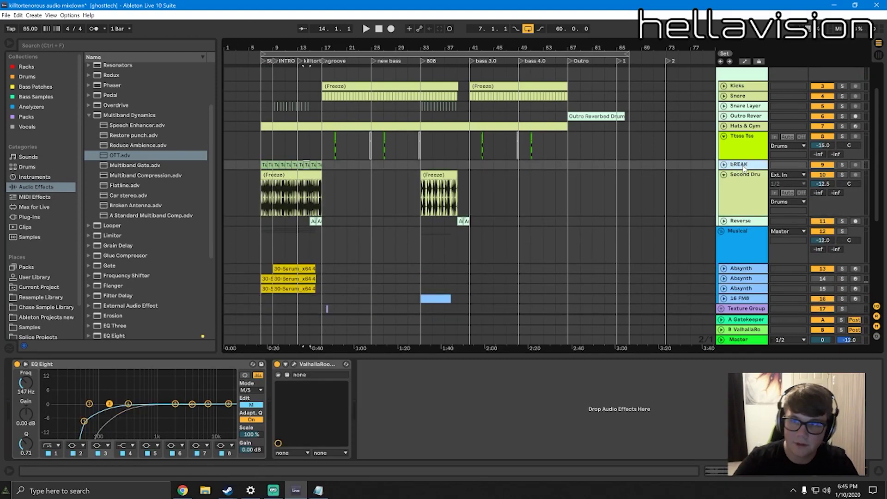
click(725, 184)
Solo the Second Drums track, unfold bREAK, and play from the start of the first frozen clip
click(273, 175)
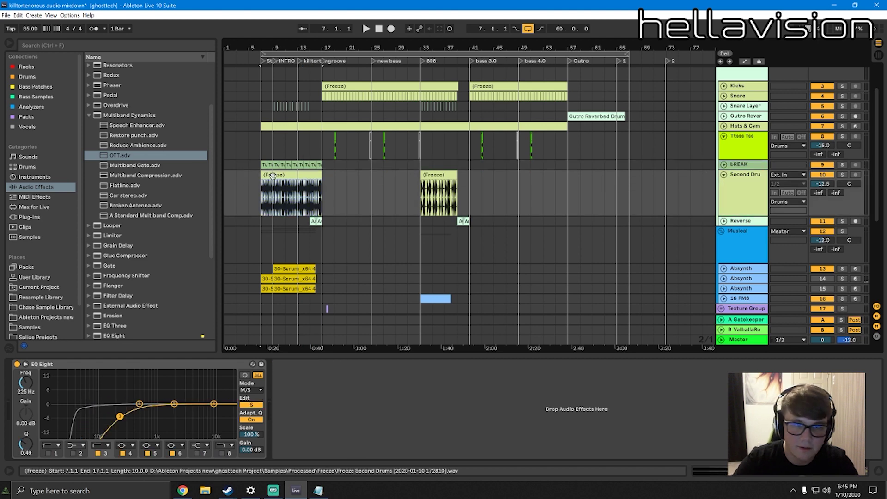
click(842, 175)
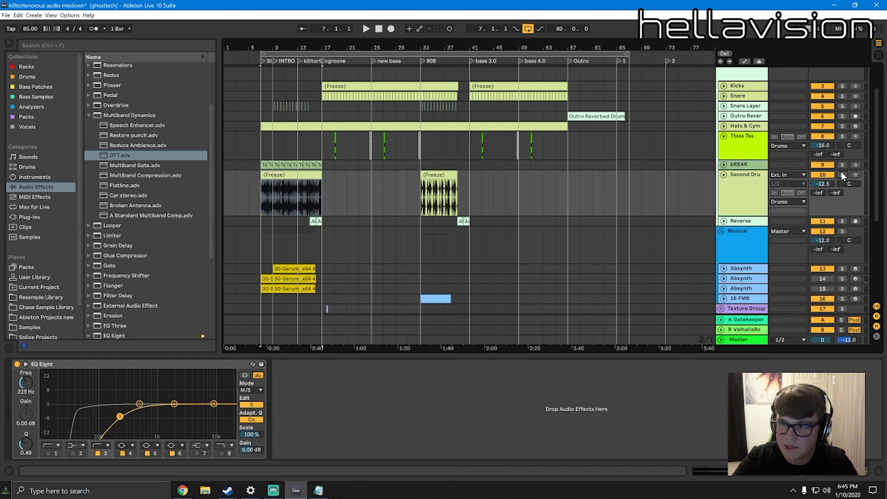
click(724, 165)
key(space)
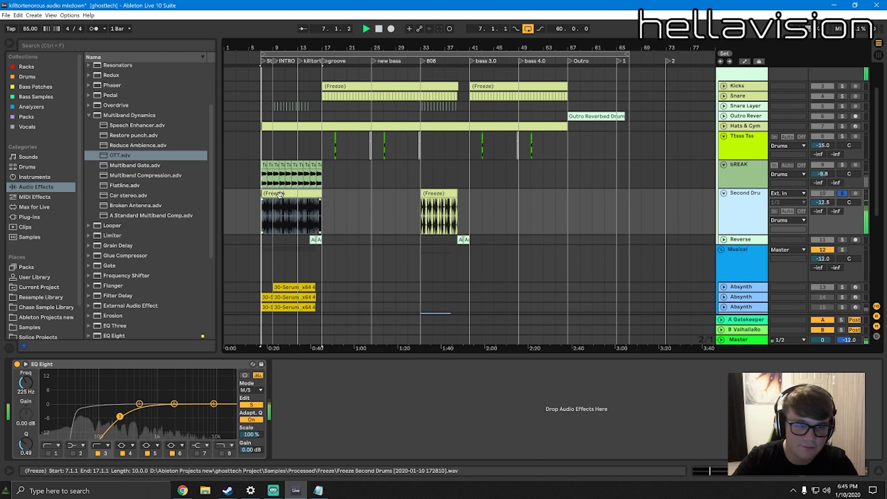
Check the mid and side curves of the Second Drums EQ Eight, and lower the track volume to -13.2 dB
click(250, 405)
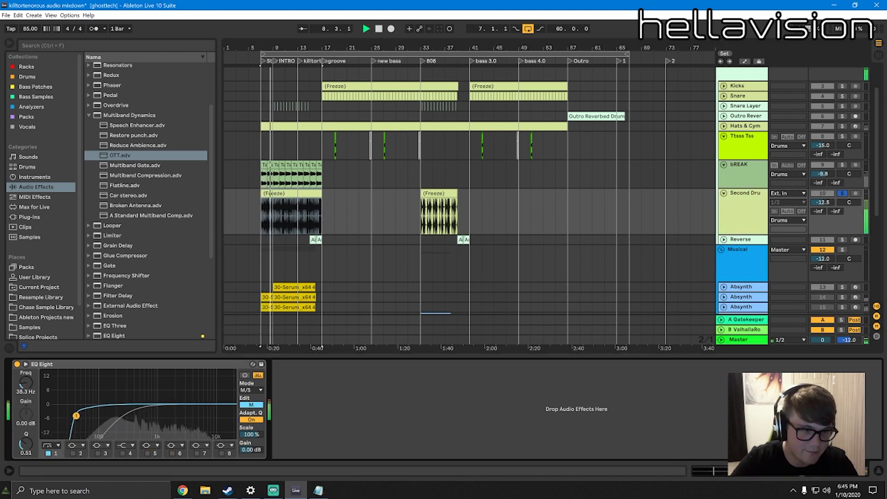
click(77, 415)
click(254, 404)
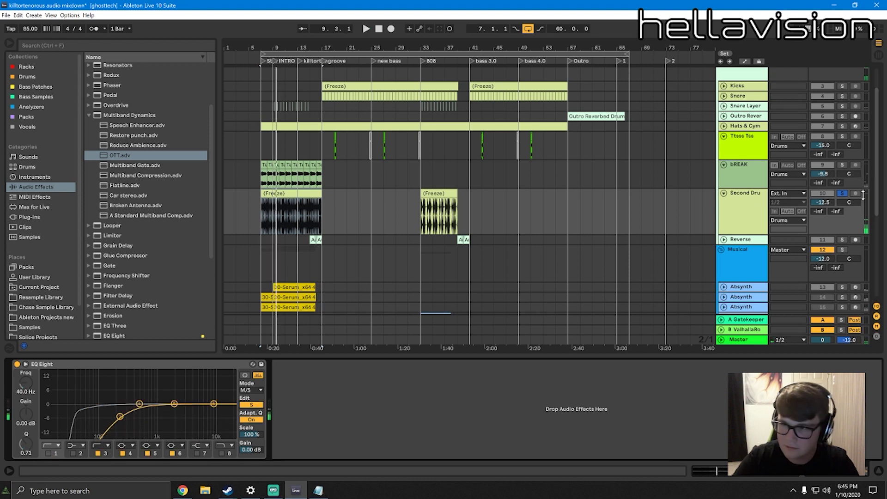
drag(823, 202, 822, 206)
key(space)
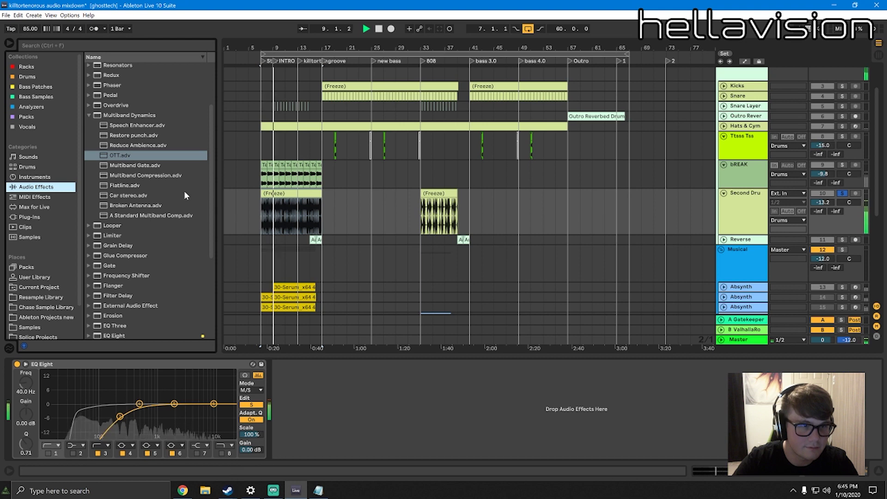
Enable band 6 on the mid channel of the Second Drums EQ Eight and cut -10.5 dB at 10.0 kHz with a Q of 0.10
click(252, 405)
key(space)
key(space)
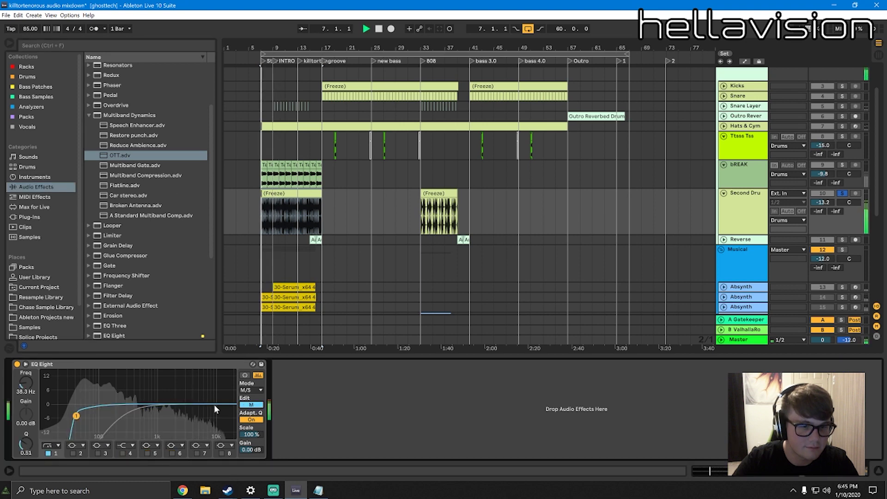
click(172, 453)
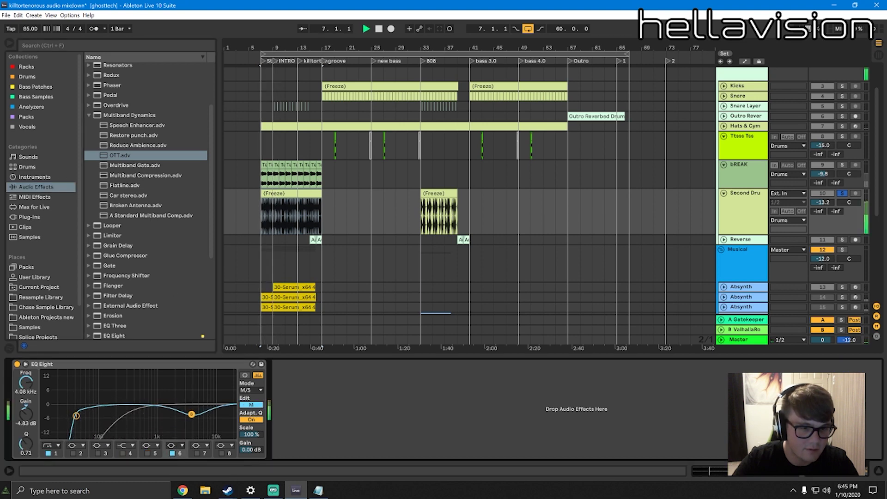
drag(192, 414, 226, 426)
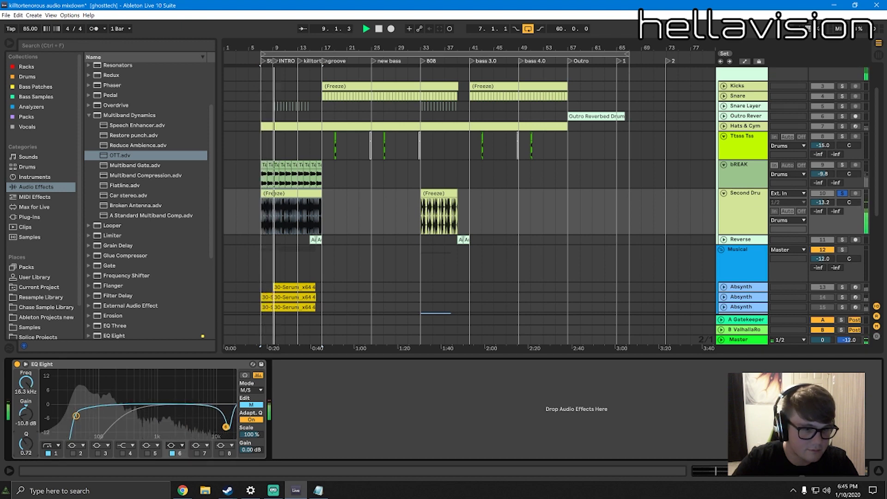
scroll(230, 431, down, 10)
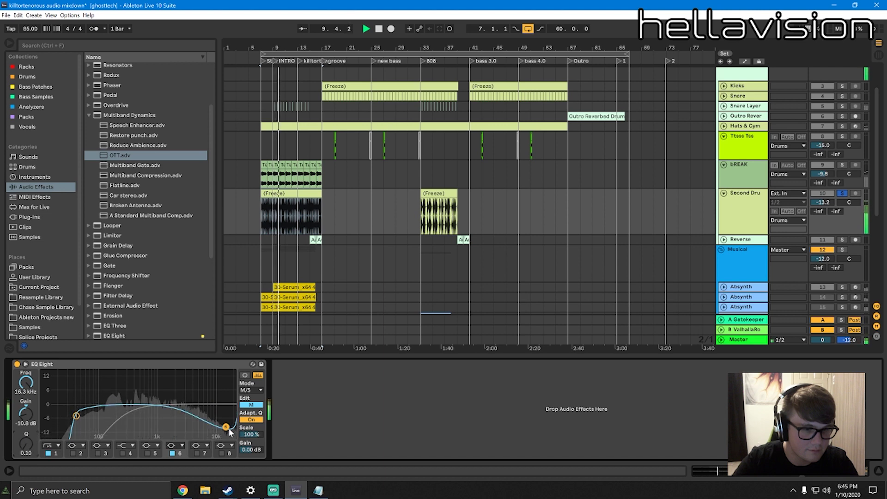
drag(230, 432, 214, 426)
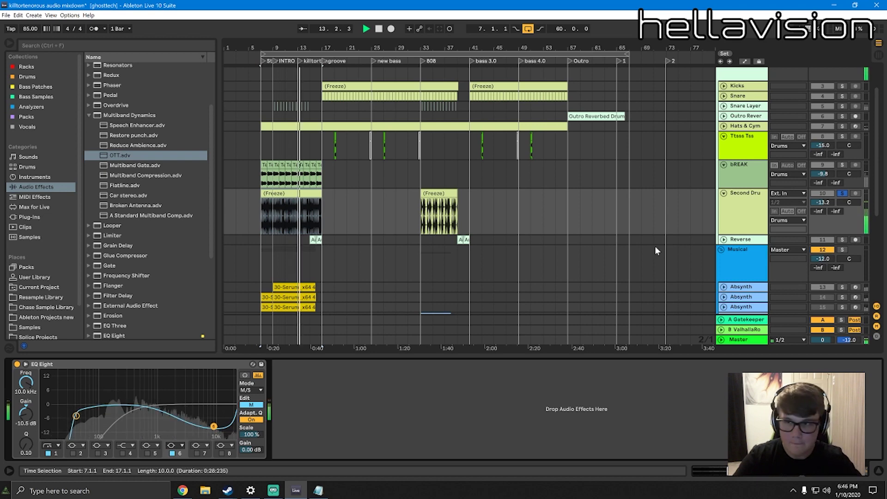
Clear the Second Drums solo and fold the Second Drums, bREAK and Ttsss Tss tracks
click(724, 195)
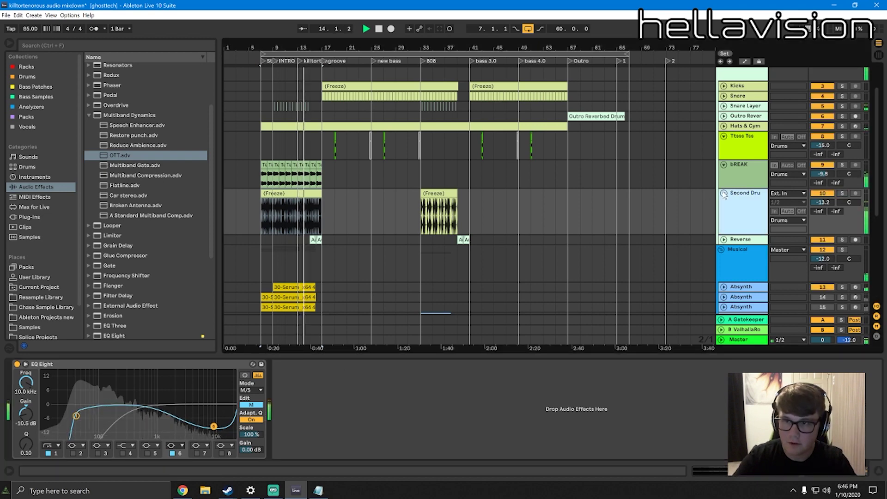
click(724, 193)
click(724, 165)
click(724, 136)
click(735, 146)
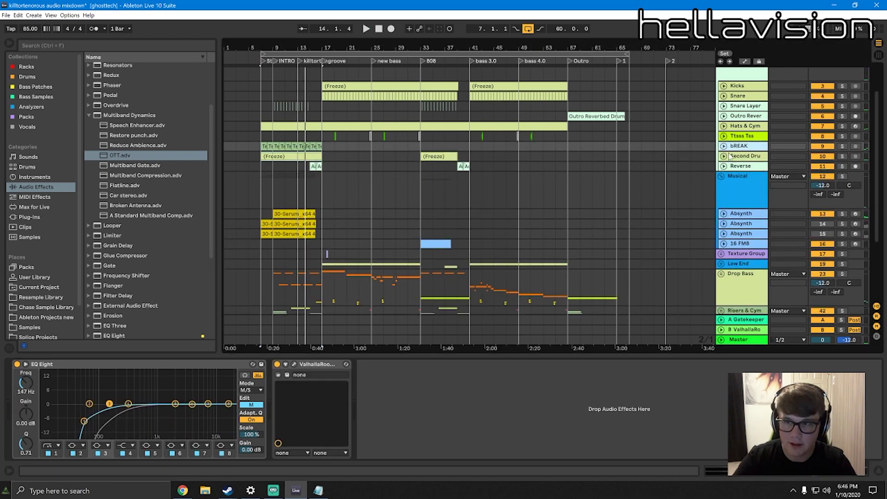
Set the mid low cut of the Reverse track's EQ Eight to 160 Hz with a Q of 0.41, playing from bar 15
click(268, 156)
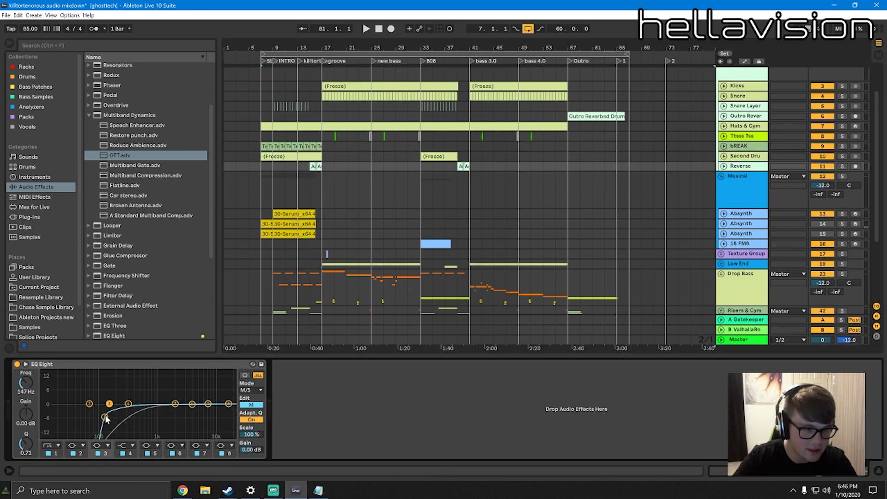
click(310, 195)
key(space)
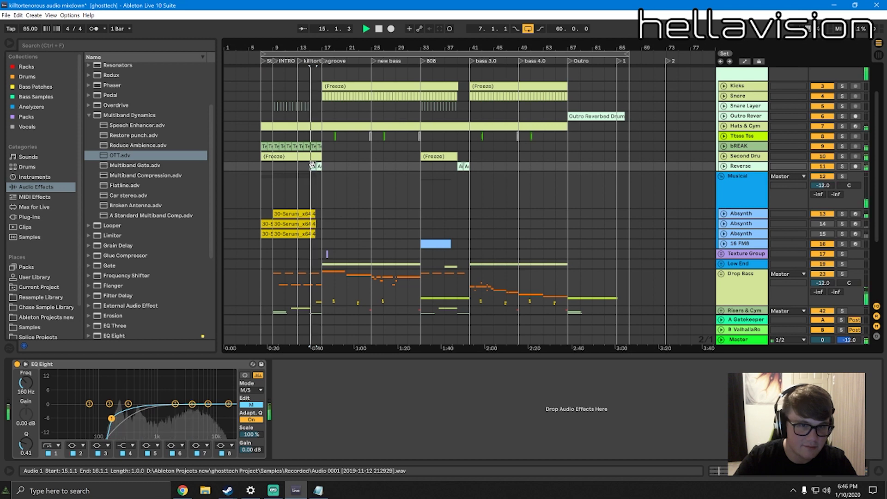
Solo the Reverse track and set its EQ Eight mid low cut to 225 Hz with a Q of 0.35
click(842, 167)
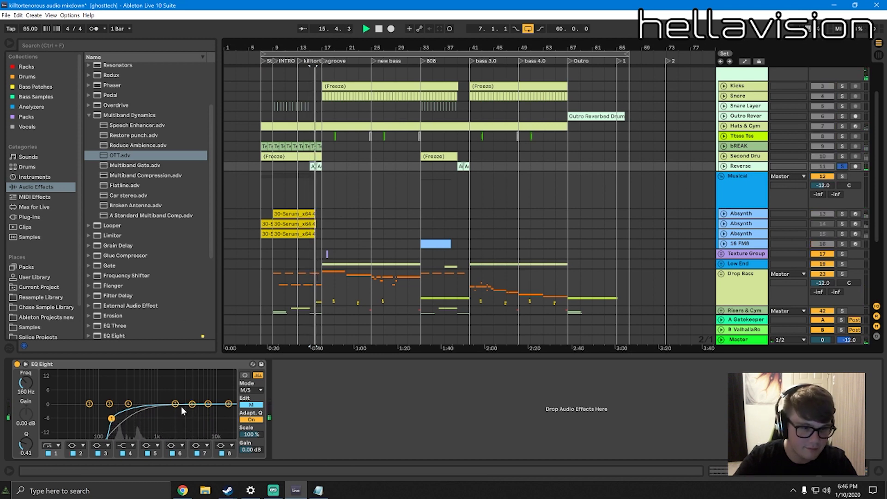
drag(111, 418, 119, 420)
key(space)
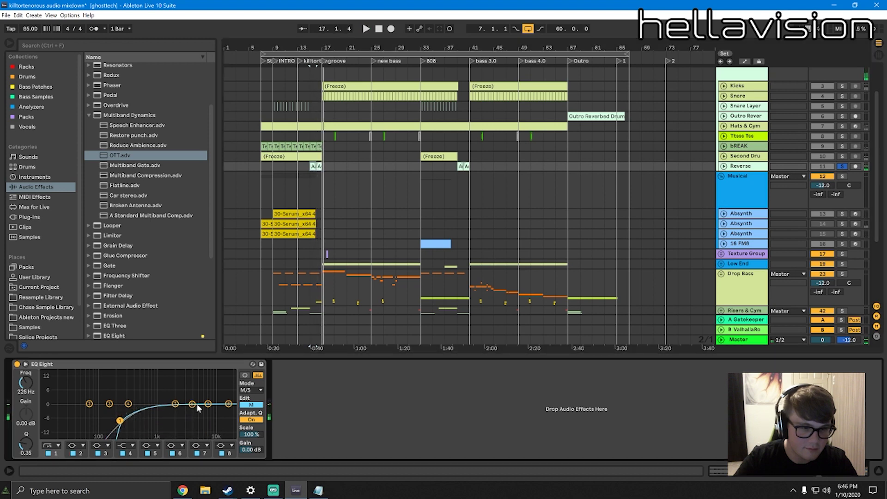
Dip the Reverse track's upper mids, set EQ band 8 to -2.85 dB at 15.3 kHz, and clear the solo
key(space)
drag(192, 410, 223, 410)
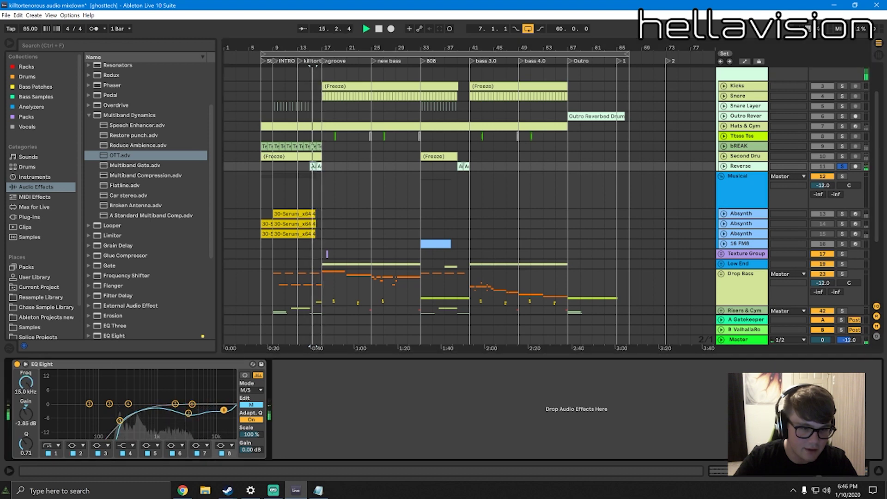
click(842, 166)
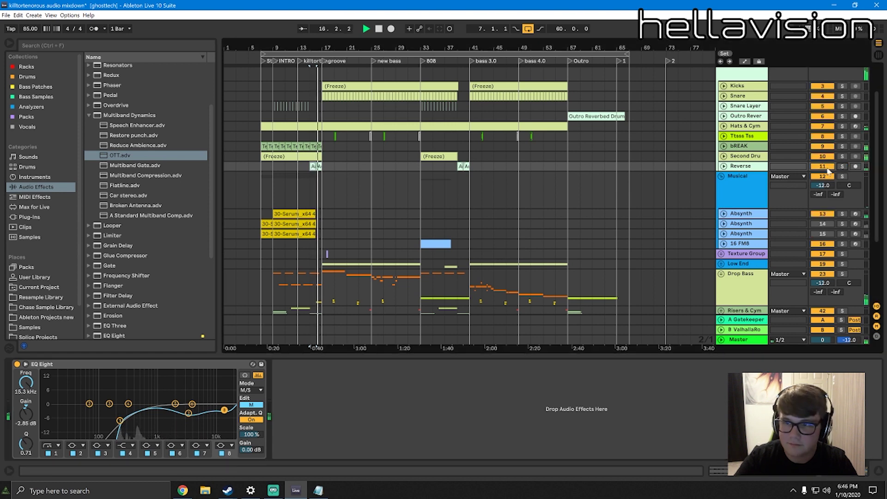
key(space)
Lower the Drop Bass group volume to -15.8 dB
click(751, 198)
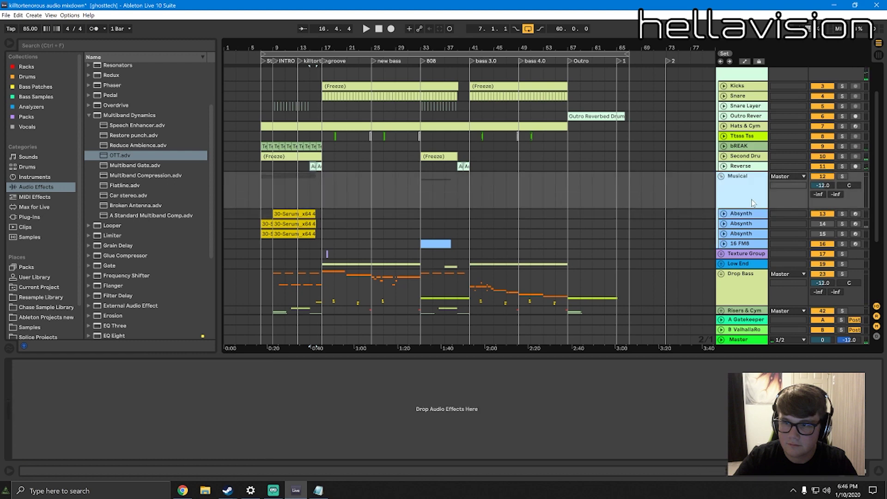
scroll(753, 203, down, 4)
scroll(816, 205, down, 1)
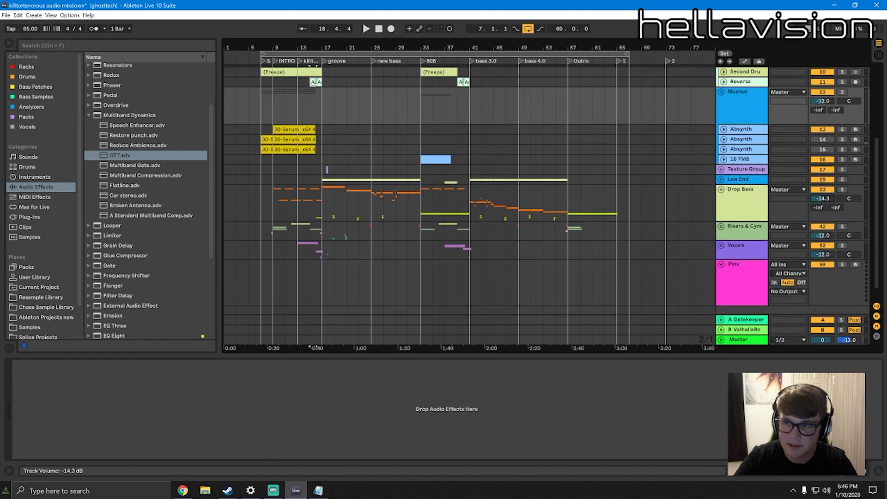
scroll(679, 168, up, 3)
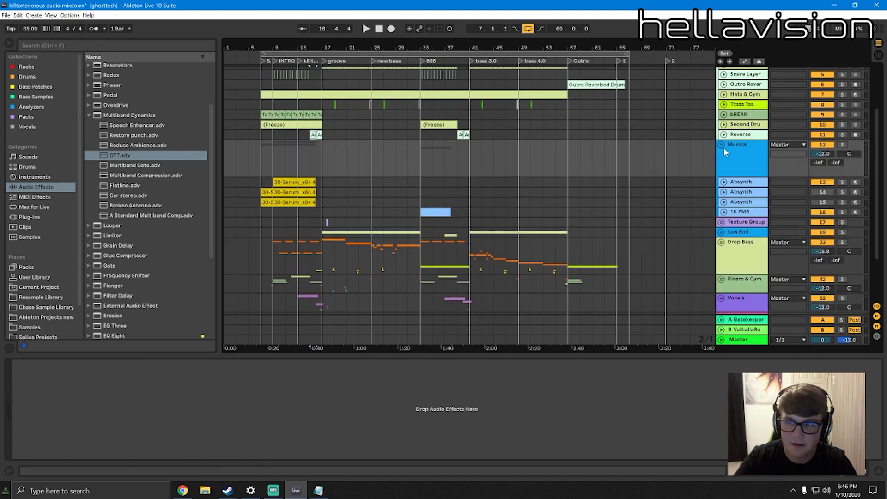
Unfold the three Absynth tracks in the Musical group and delete the two deactivated ones
click(735, 183)
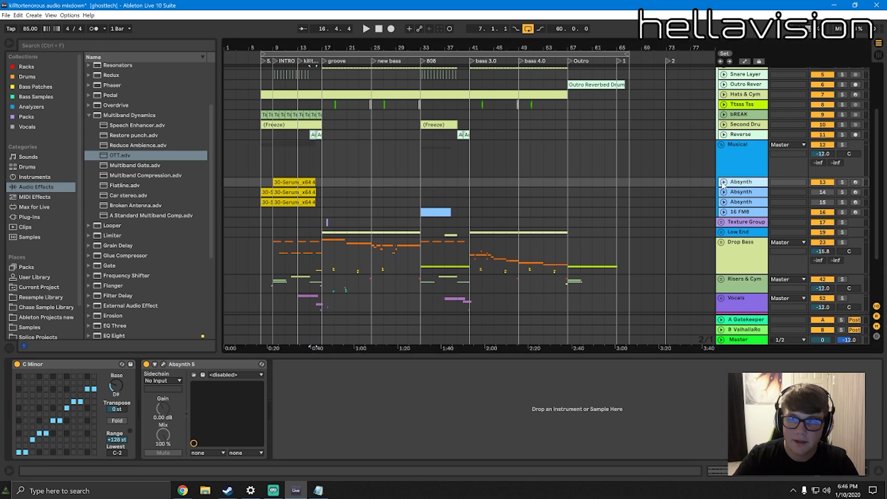
click(723, 182)
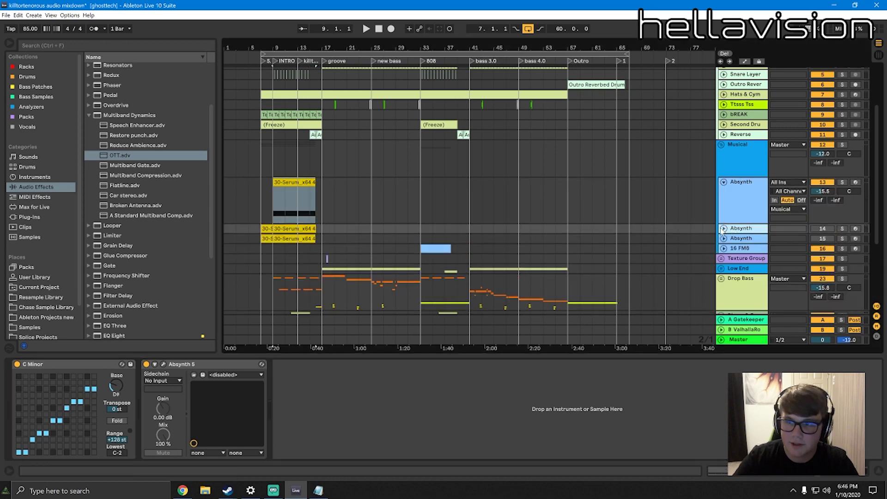
click(725, 229)
click(724, 244)
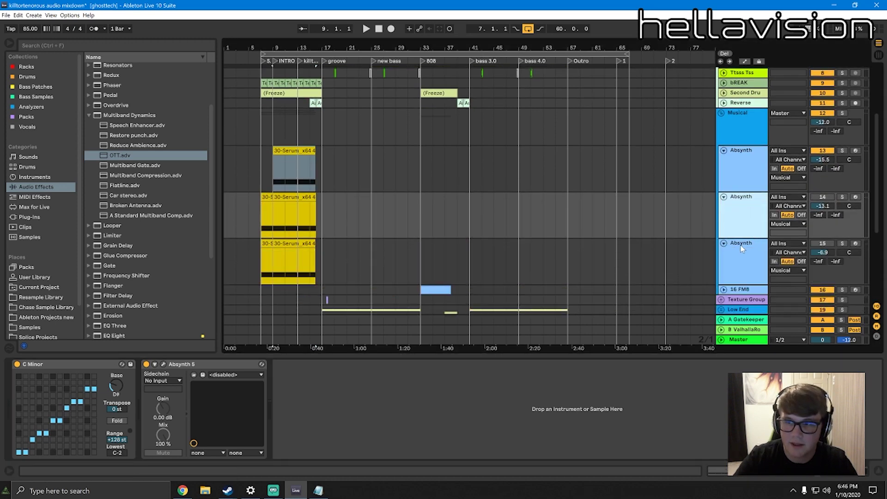
click(741, 249)
click(747, 219)
key(Delete)
key(Delete)
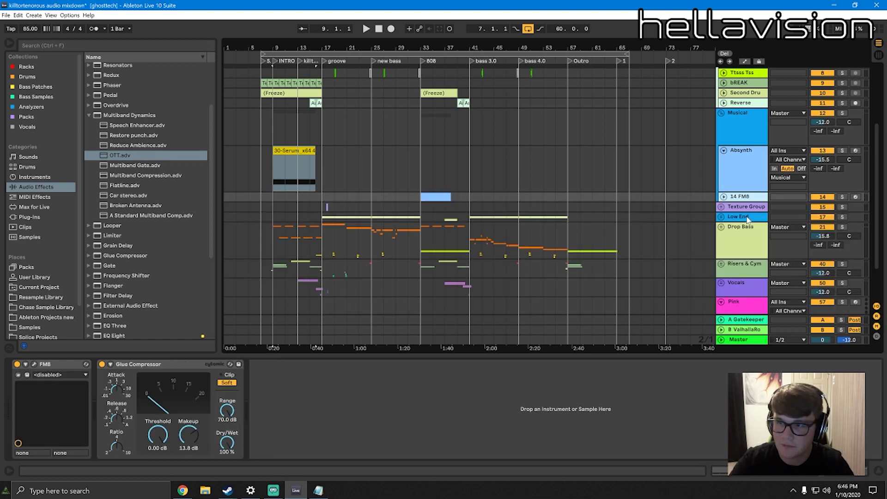
Unfold the FM8 track in the Musical group and delete it
click(743, 171)
click(745, 198)
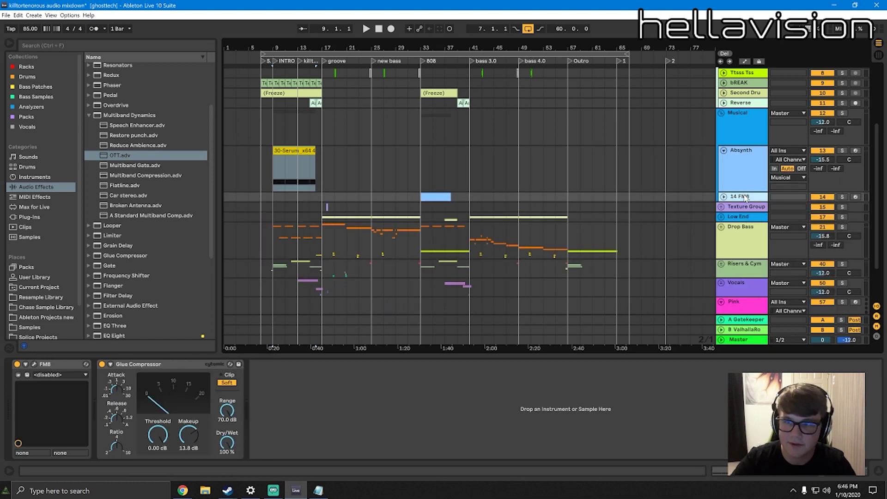
click(724, 197)
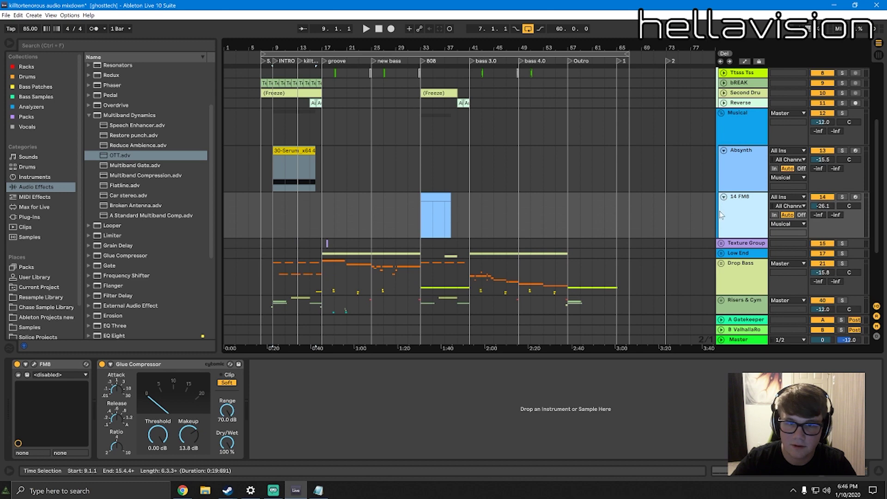
key(Delete)
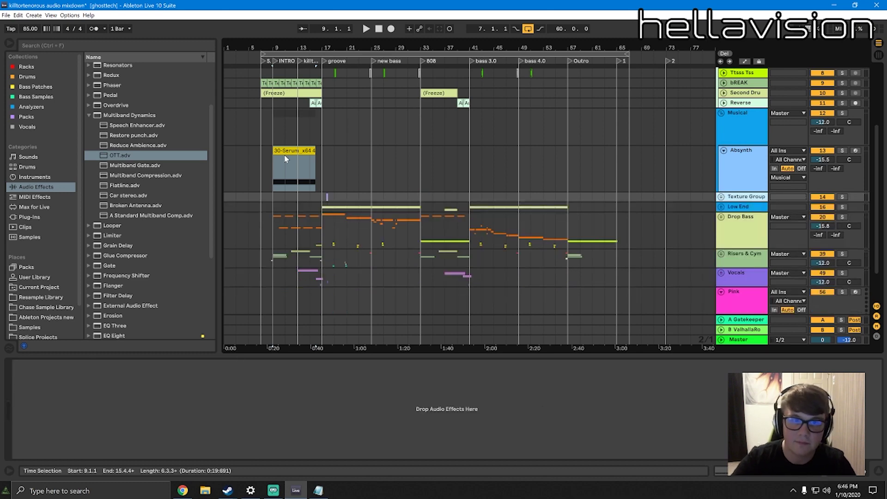
Freeze the remaining Absynth track and flatten it to audio
click(285, 148)
click(750, 167)
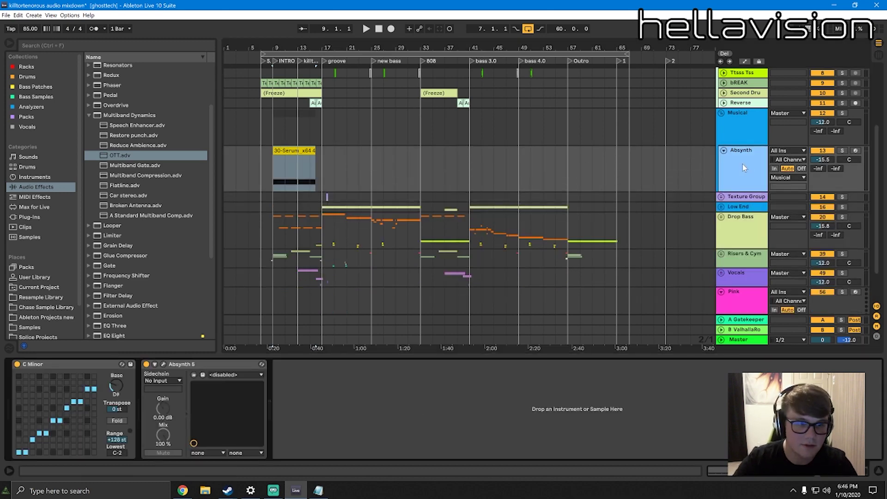
right_click(742, 165)
click(767, 215)
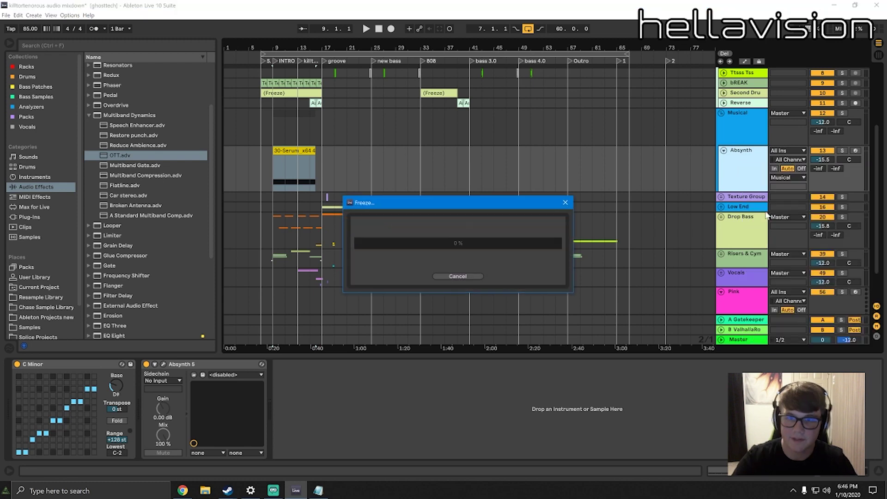
right_click(760, 165)
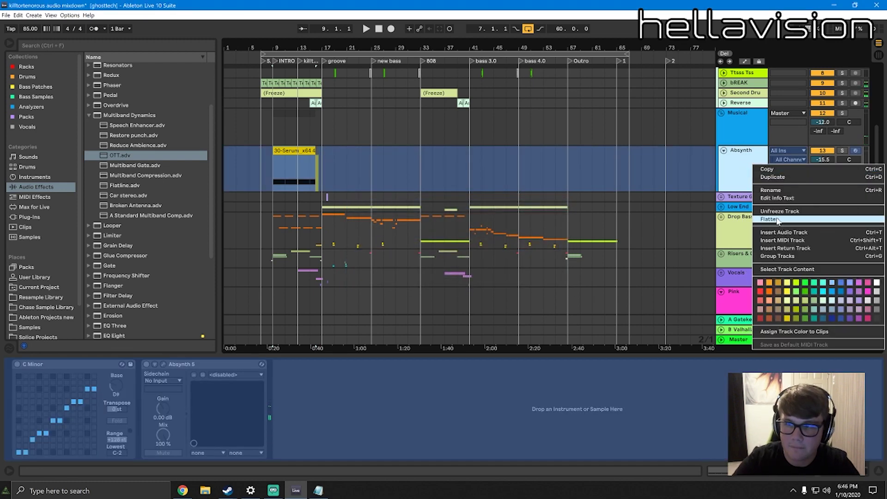
click(774, 223)
Adjust the end of the flattened Absynth clip near bar 16
click(281, 162)
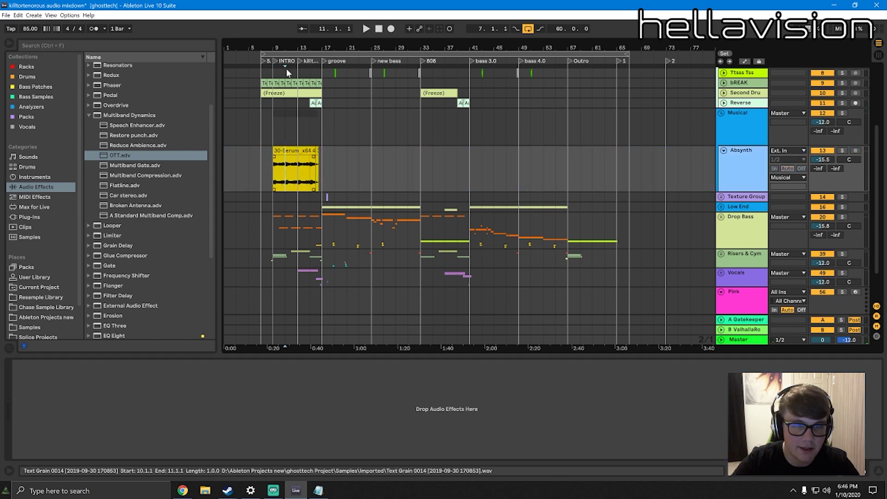
drag(286, 48, 285, 93)
mouse_move(369, 151)
mouse_down()
mouse_move(377, 152)
mouse_move(371, 159)
mouse_up()
click(377, 158)
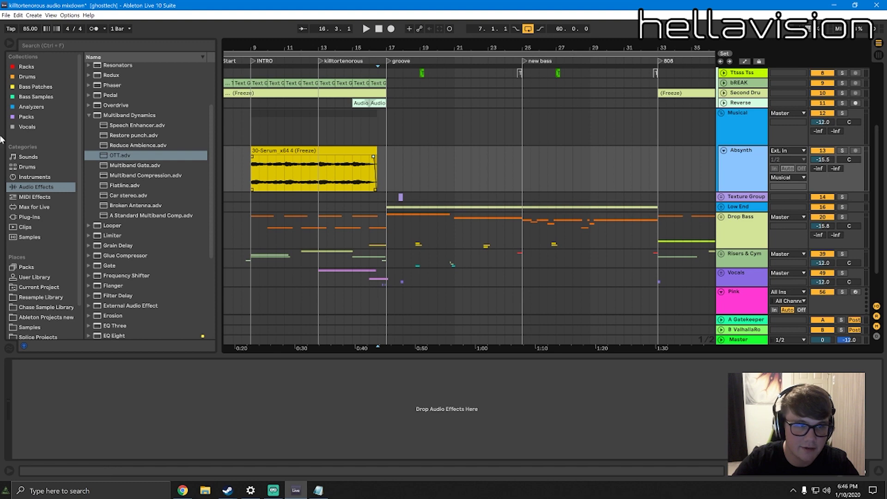
Add an EQ Eight to the Absynth track and set its low cut to 28.4 Hz with a Q of 0.43 during playback
click(49, 187)
click(98, 116)
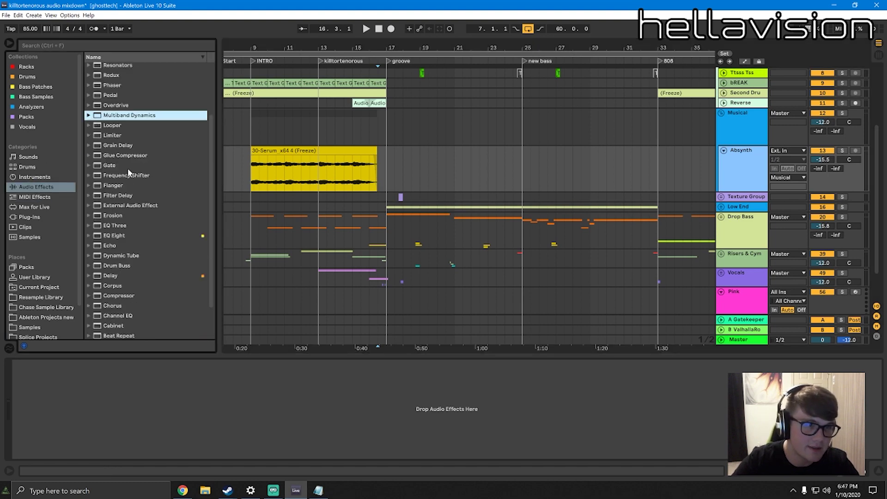
scroll(127, 169, down, 1)
drag(111, 215, 132, 381)
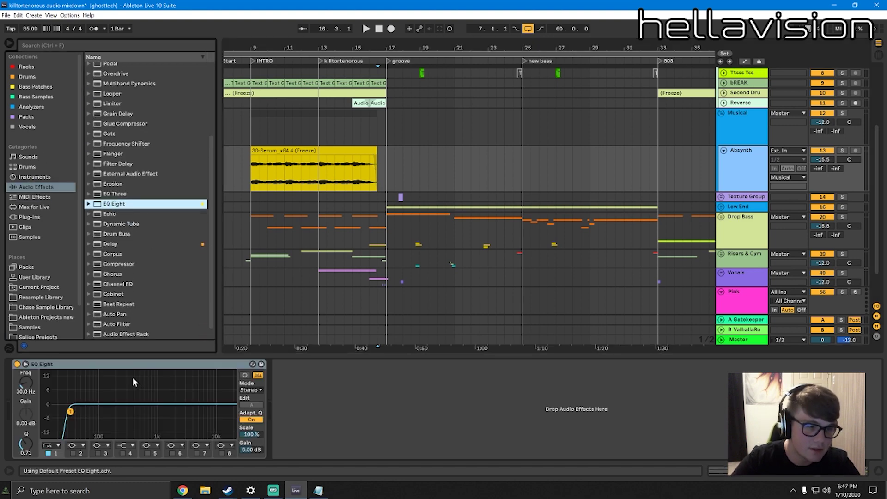
click(77, 416)
key(space)
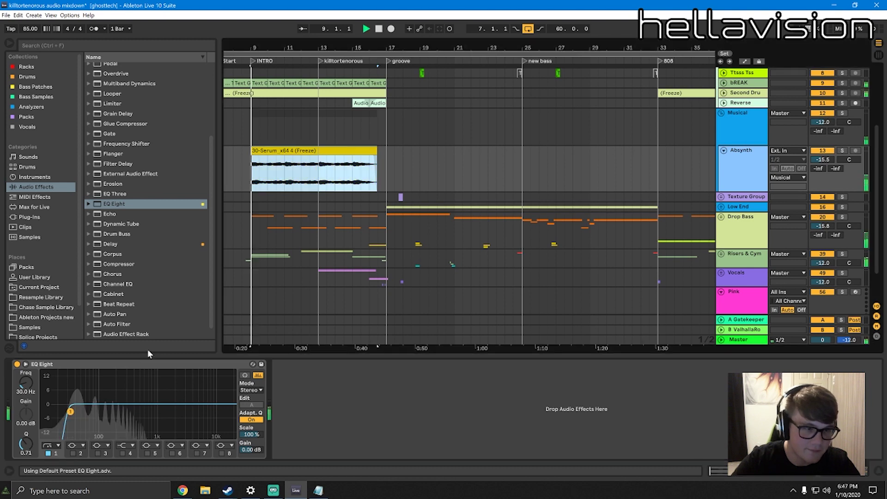
click(277, 151)
drag(78, 418, 68, 418)
key(space)
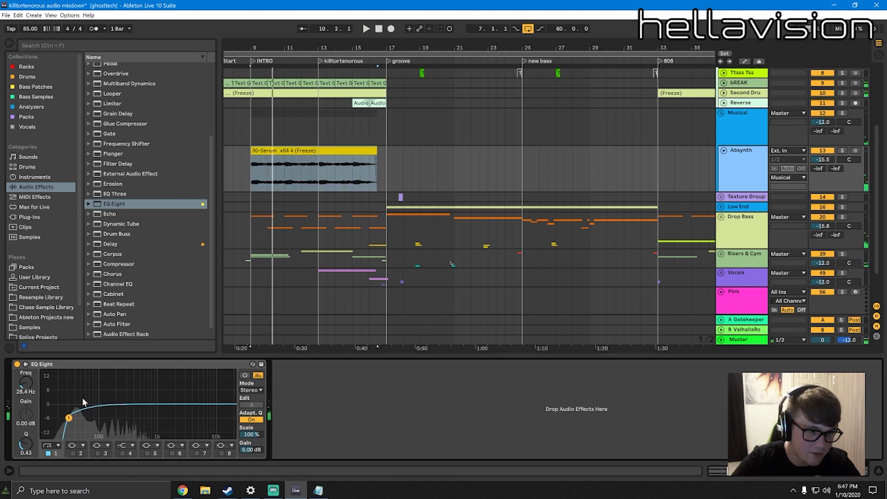
Switch the Absynth EQ Eight to M/S mode and make side band 3 a low cut at 182 Hz with a Q of 0.51
key(space)
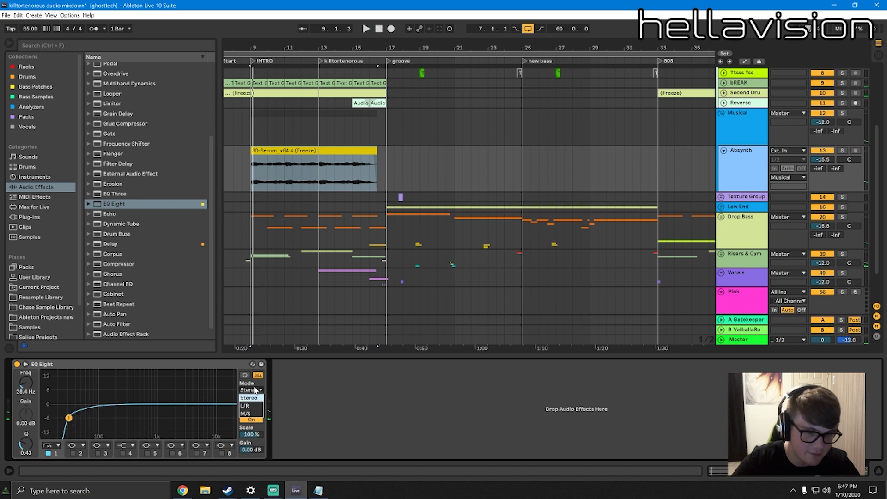
click(251, 390)
click(250, 408)
click(251, 405)
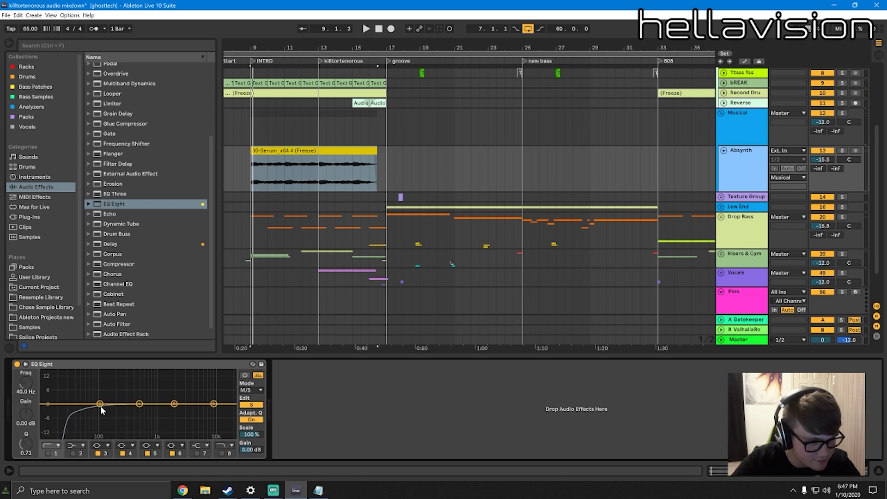
click(99, 445)
click(100, 381)
drag(100, 404, 114, 416)
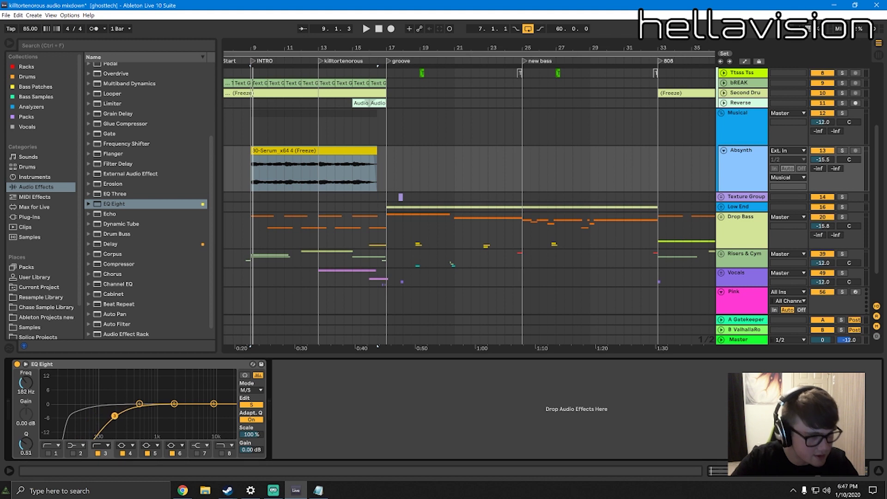
click(259, 404)
Play the intro, fold the Absynth track and copy its EQ Eight
key(space)
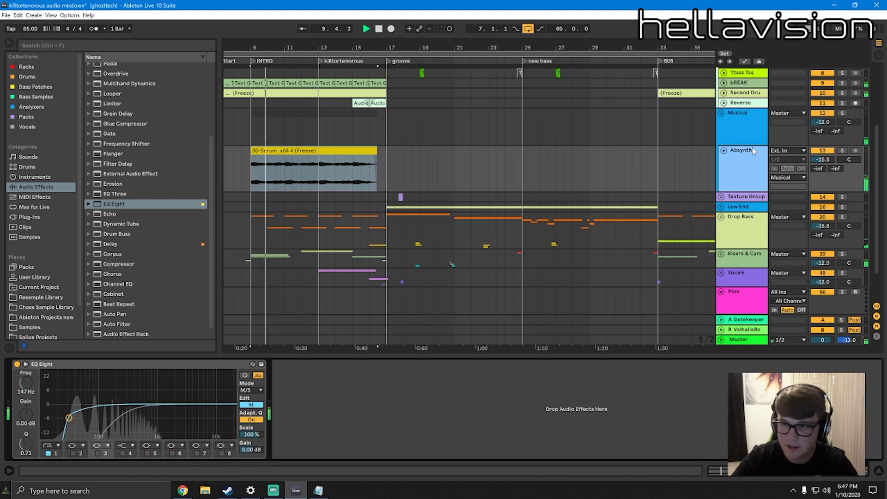
click(724, 150)
click(55, 416)
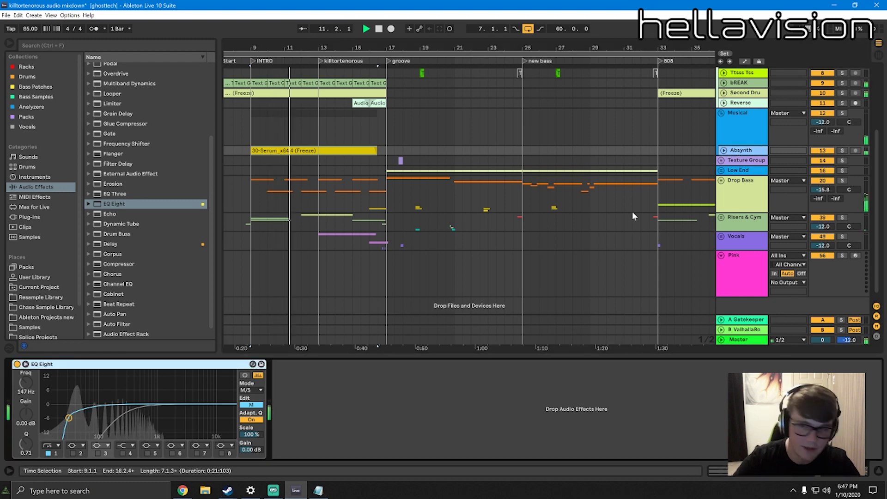
Expand the Texture Group, solo its Audio track, and set the EQ Eight low cut to 2.02 kHz with a Q of 0.25
click(721, 160)
click(754, 180)
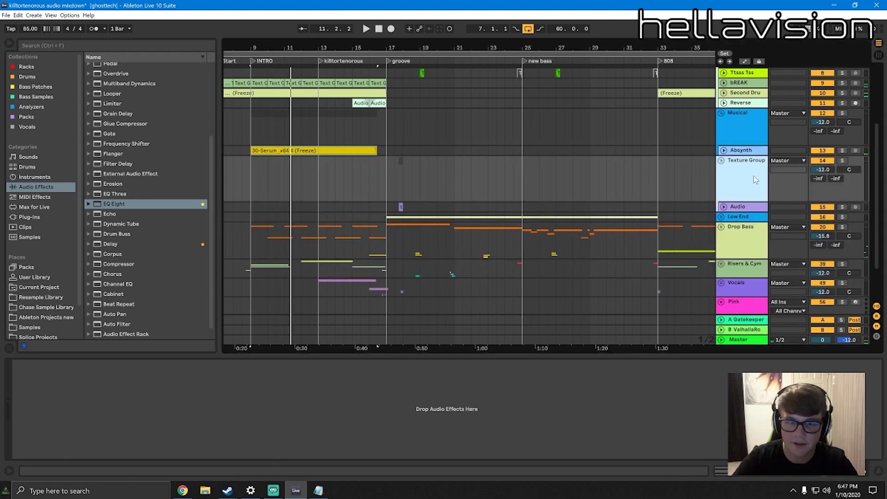
click(749, 208)
key(space)
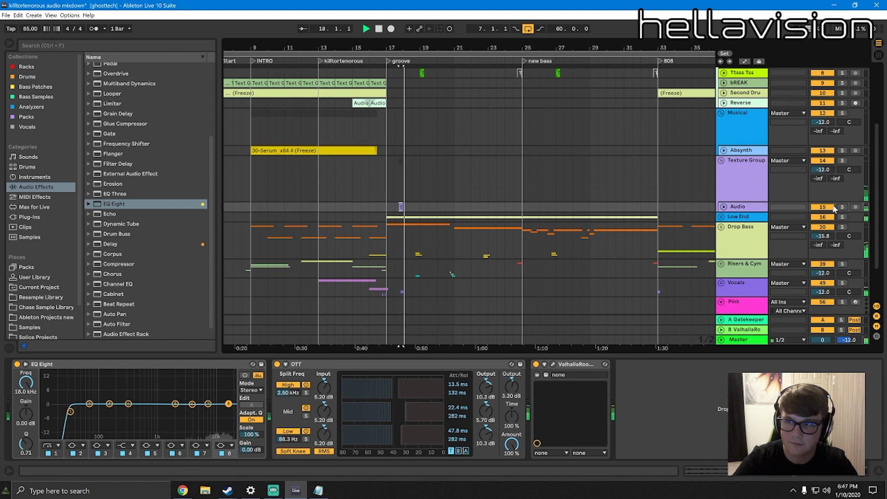
click(842, 207)
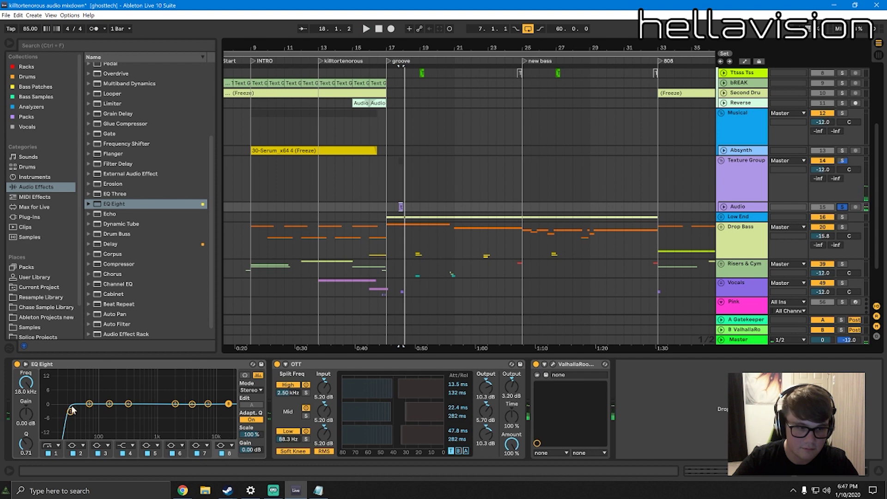
drag(72, 410, 174, 424)
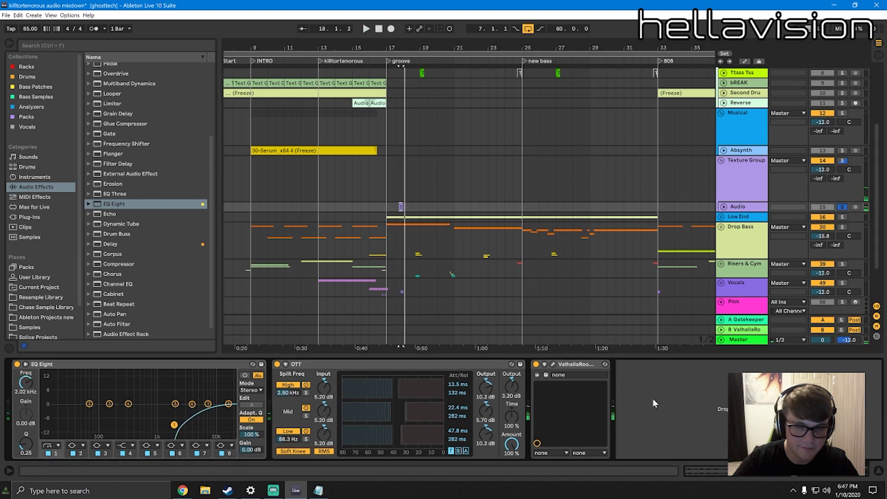
Paste an EQ Eight after ValhallaRoom, set its low cut to 2.25 kHz during playback, and unfold the Audio track
click(654, 400)
key(ctrl+v)
key(space)
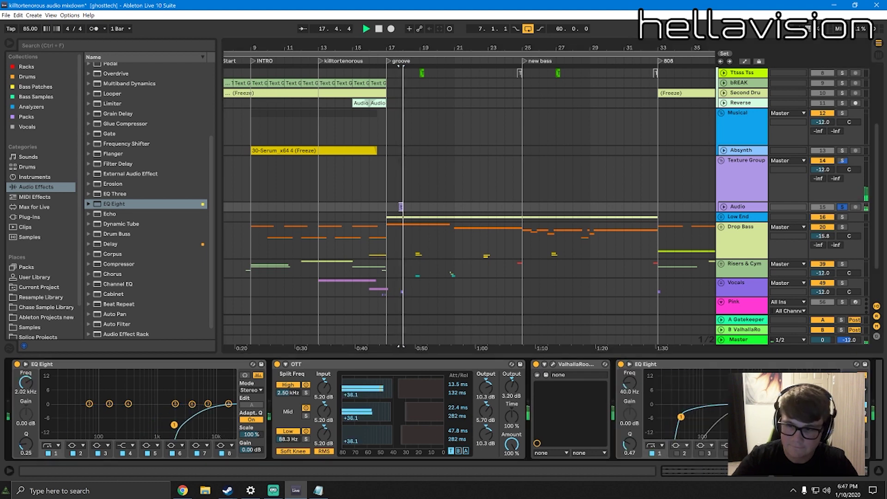
drag(681, 417, 781, 424)
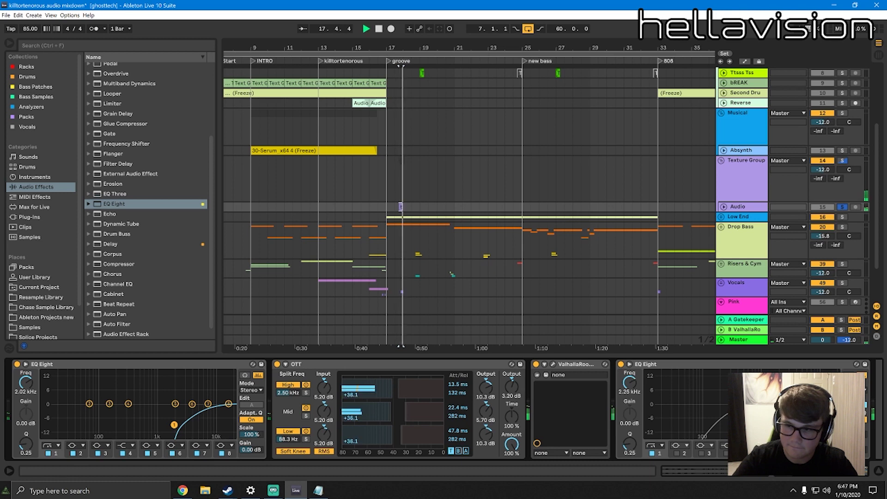
key(space)
key(space)
key(space)
click(724, 207)
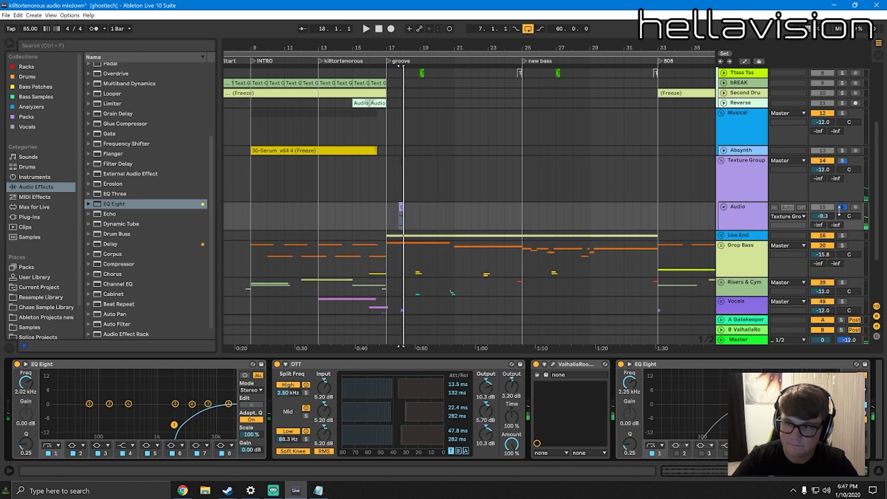
Unsolo the Audio track at a volume of -6.8 dB, then play and inspect its ttsizzle clip in the groove section
click(842, 207)
key(space)
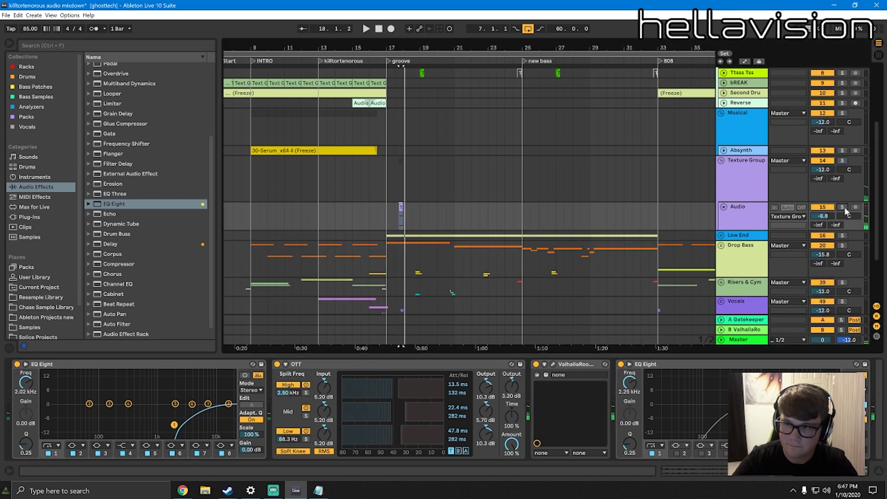
key(z)
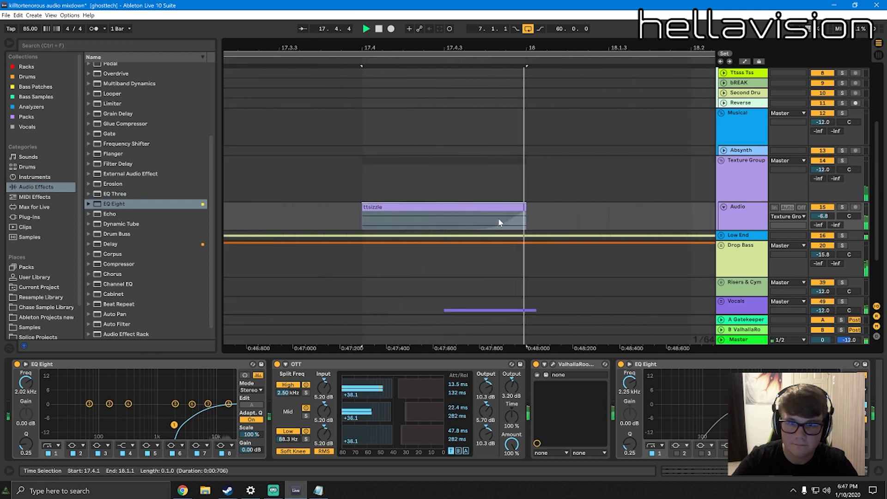
click(527, 219)
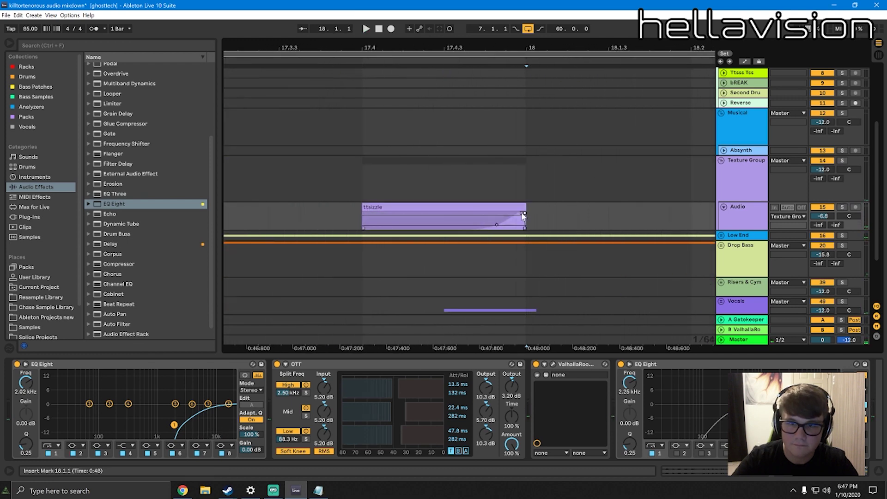
key(x)
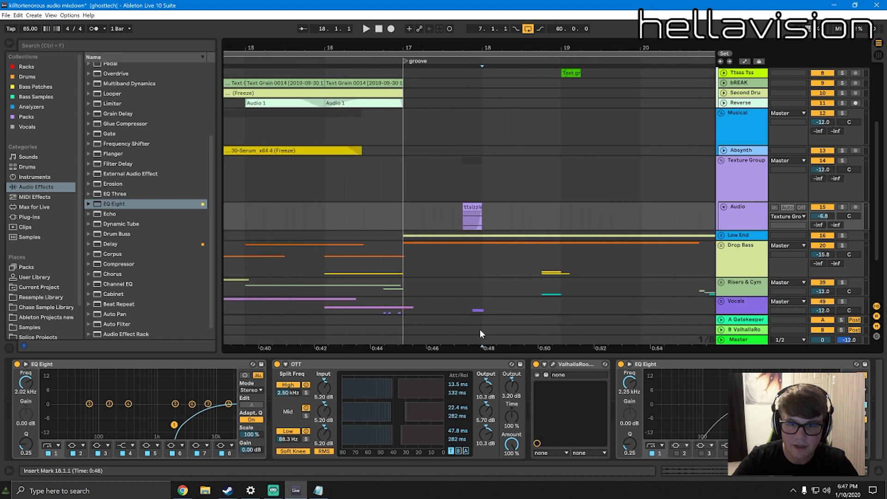
click(477, 204)
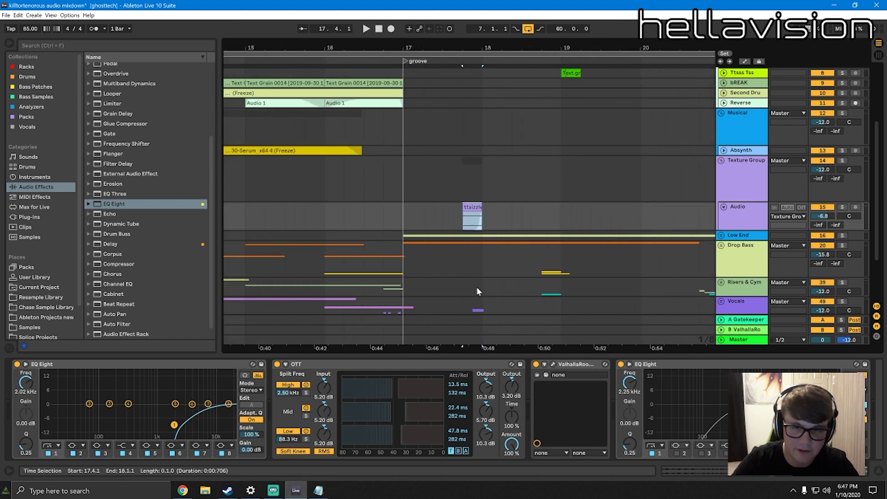
click(493, 212)
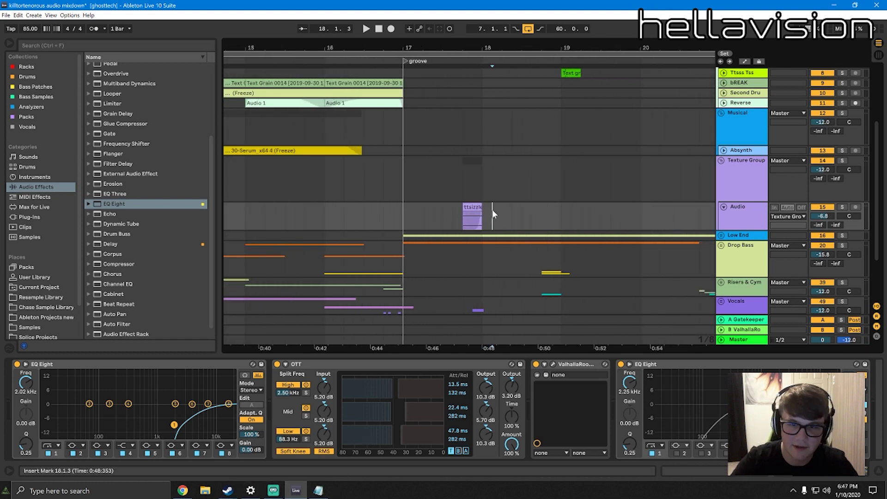
Fold the Audio track in the Texture Group and select the group track
drag(467, 48, 467, 19)
drag(288, 46, 332, 160)
click(724, 150)
drag(355, 45, 355, 2)
drag(443, 42, 443, 22)
click(724, 151)
scroll(732, 206, down, 3)
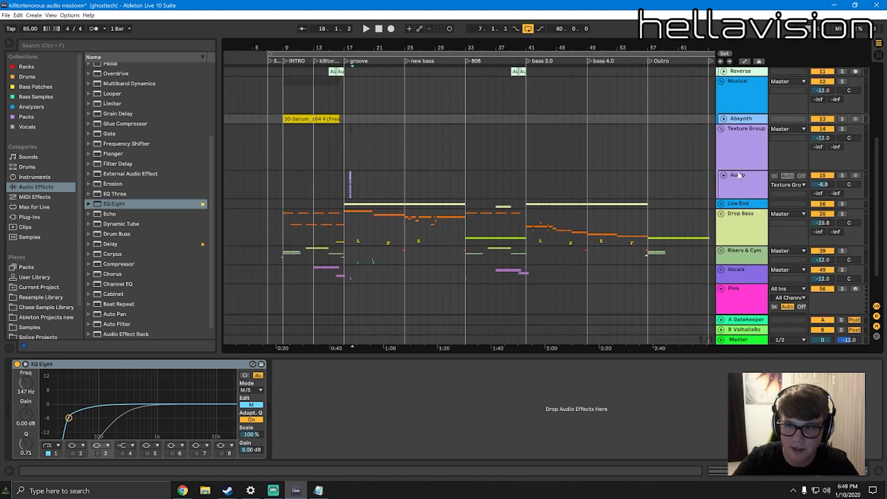
click(725, 175)
click(733, 167)
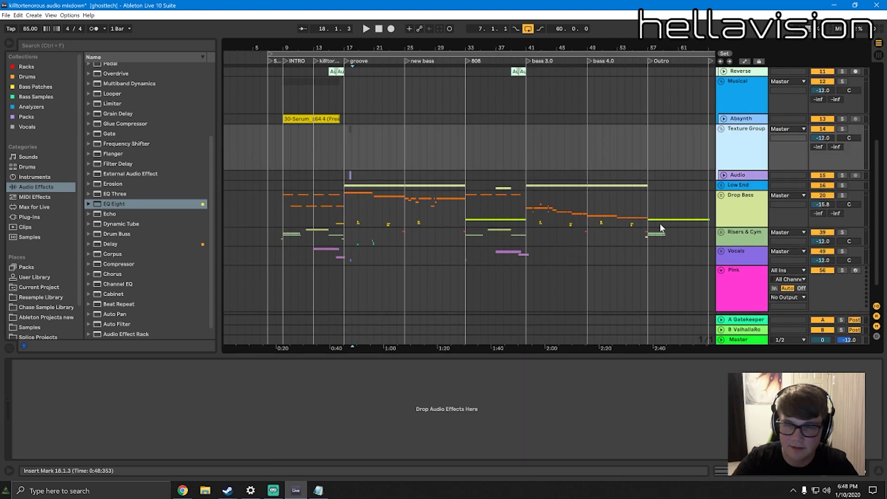
Expand the Low End group and unfold its Sub Rack and 808 Kick tracks
click(738, 185)
click(721, 185)
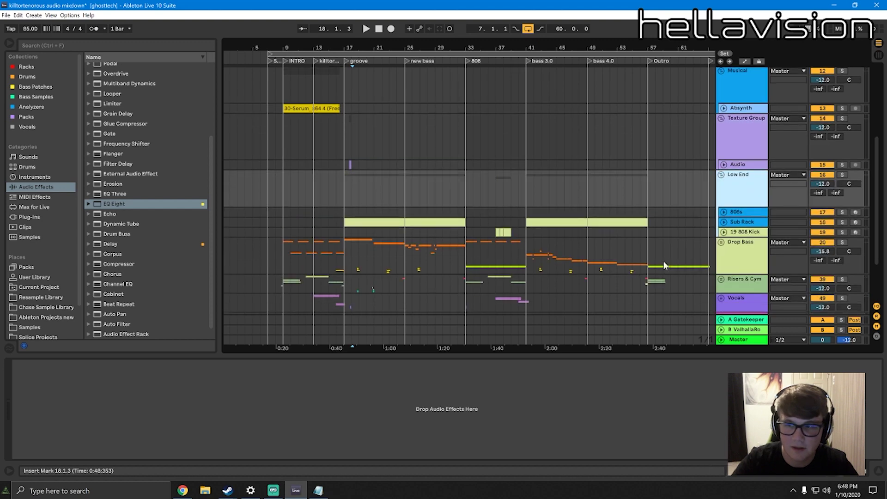
scroll(758, 179, down, 3)
click(751, 190)
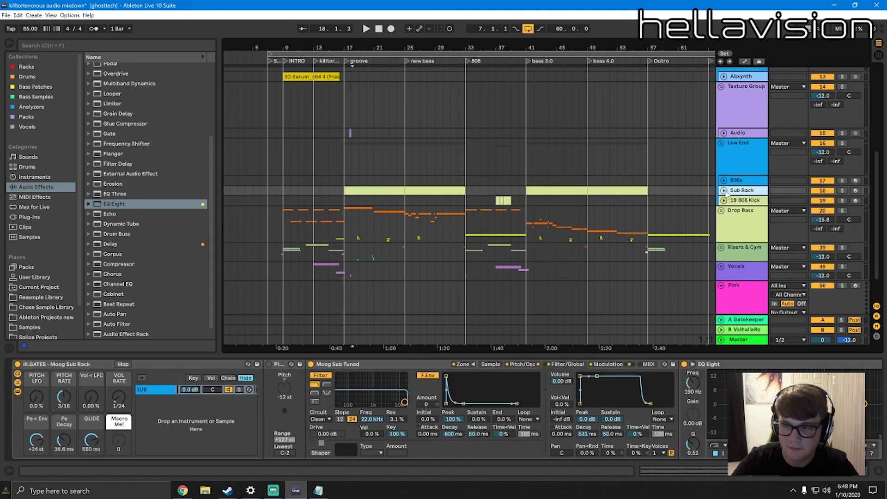
scroll(720, 161, up, 3)
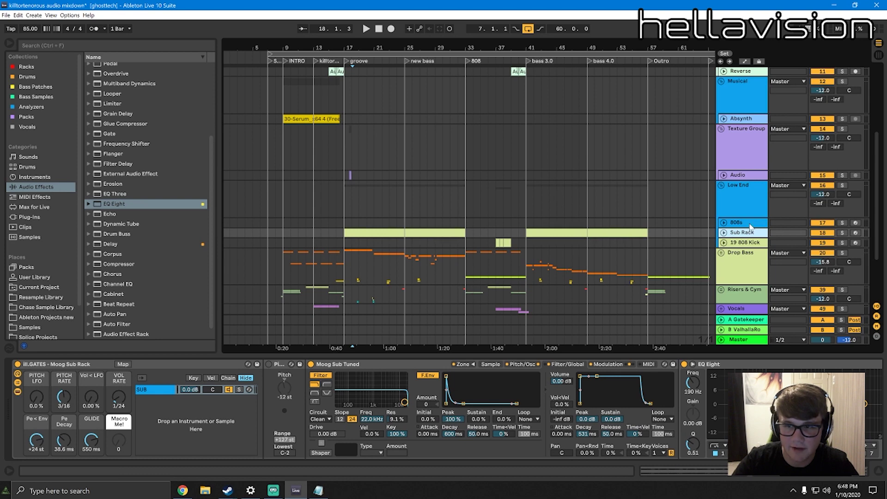
click(723, 233)
click(724, 280)
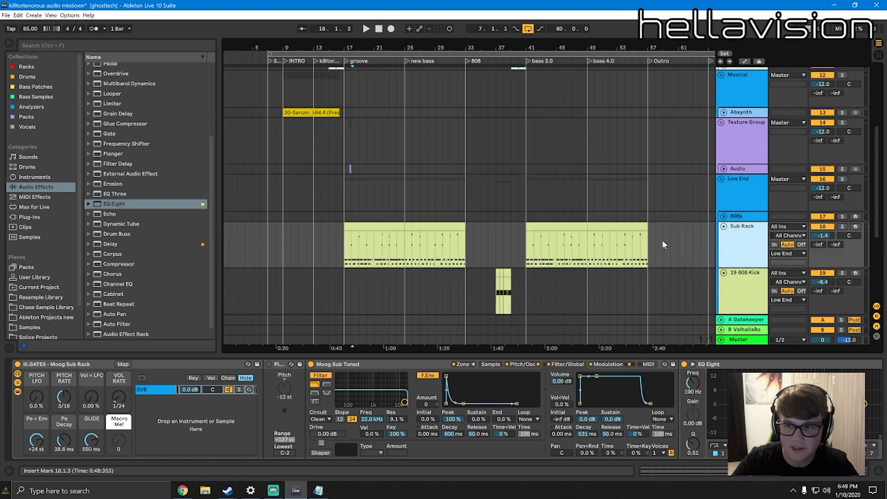
Open the Sub Rack clip in the groove section and set the velocity of all its notes to 127
scroll(684, 241, down, 4)
click(654, 196)
drag(651, 197, 343, 193)
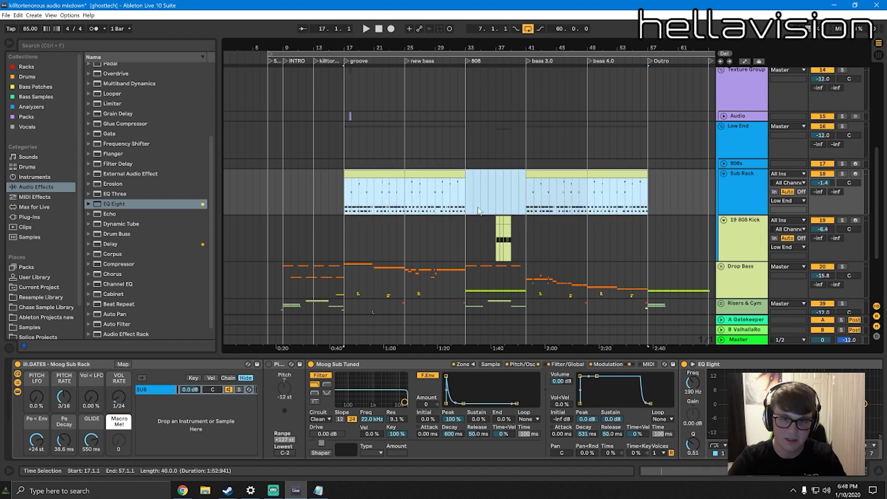
drag(465, 194, 344, 193)
drag(527, 194, 643, 184)
double_click(426, 174)
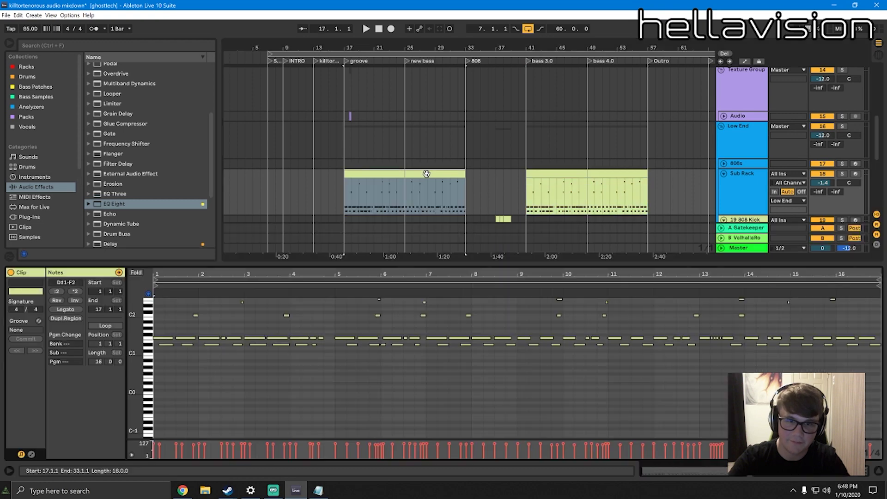
click(461, 346)
key(ctrl+a)
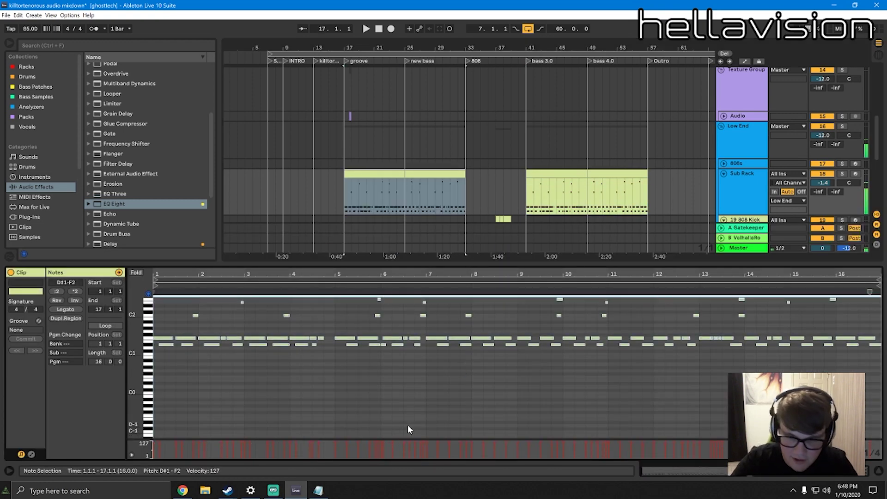
Raise the velocity of all notes in the Sub Rack clip that starts at the bass 3.0 section
click(584, 174)
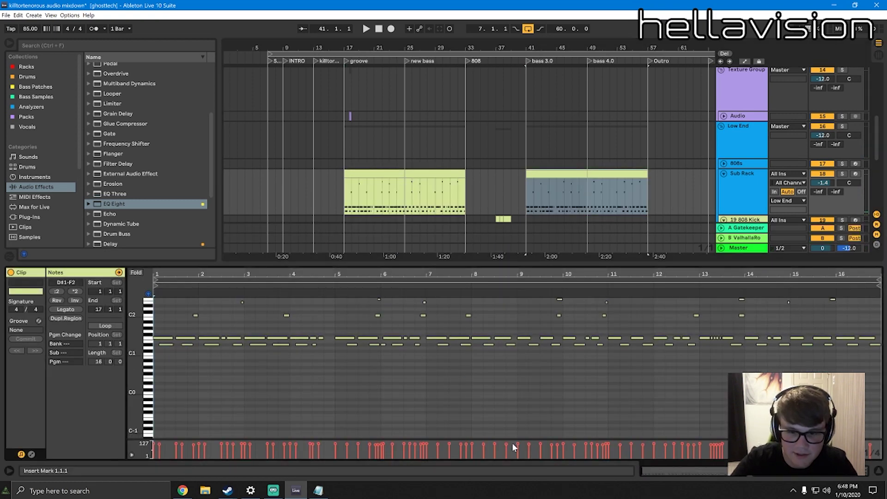
key(ctrl+a)
mouse_move(529, 446)
mouse_down()
mouse_move(528, 455)
mouse_move(529, 444)
mouse_up()
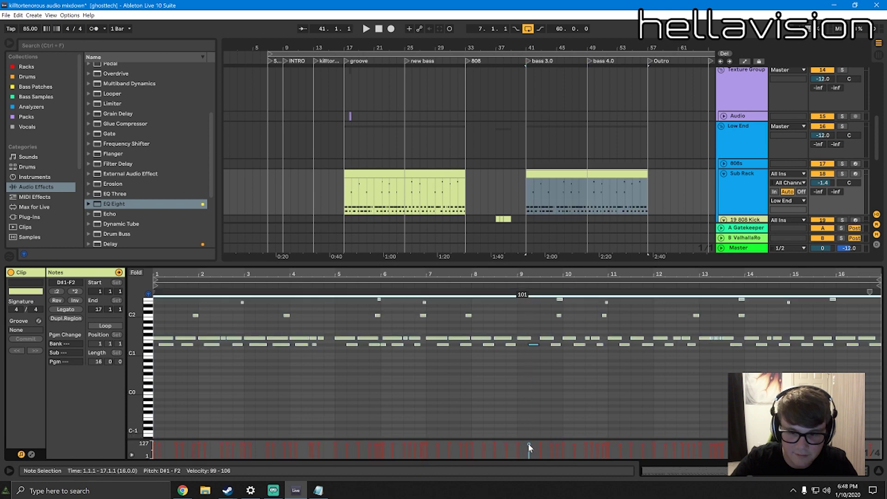
key(shift+Tab)
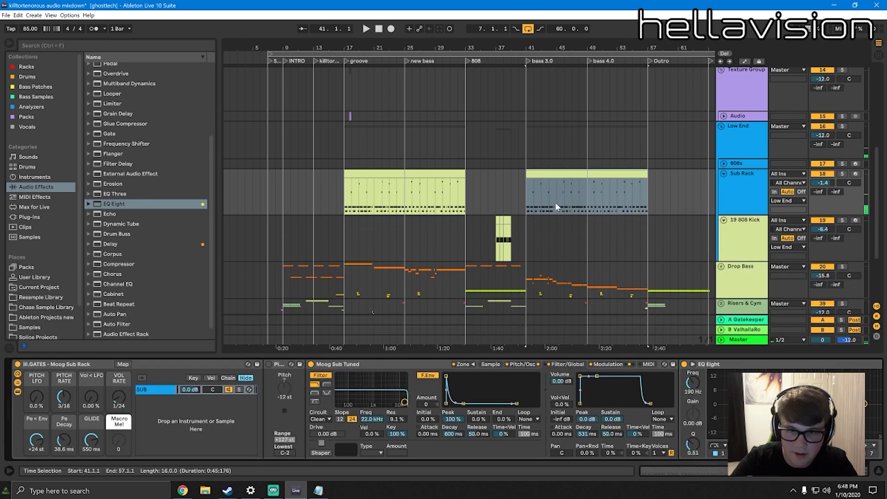
Open the 808 Kick clip in the 808 section and raise the velocity of its F0 notes
click(510, 225)
click(506, 227)
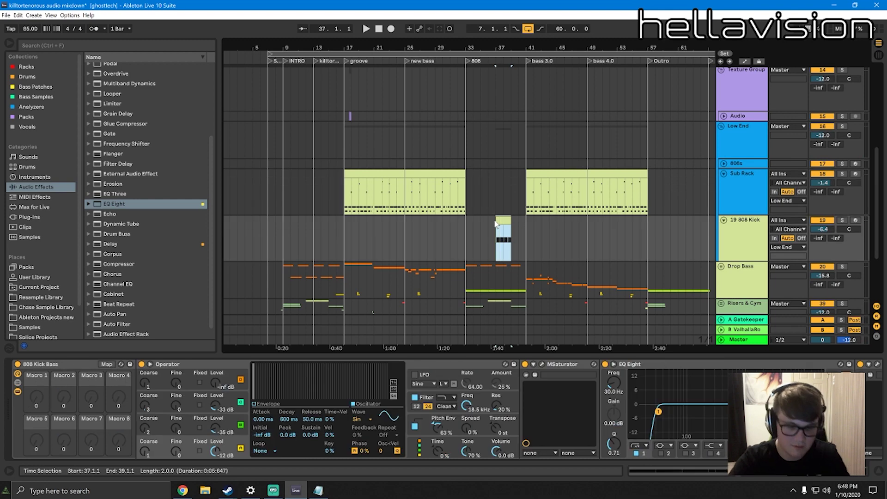
key(shift+Tab)
click(381, 442)
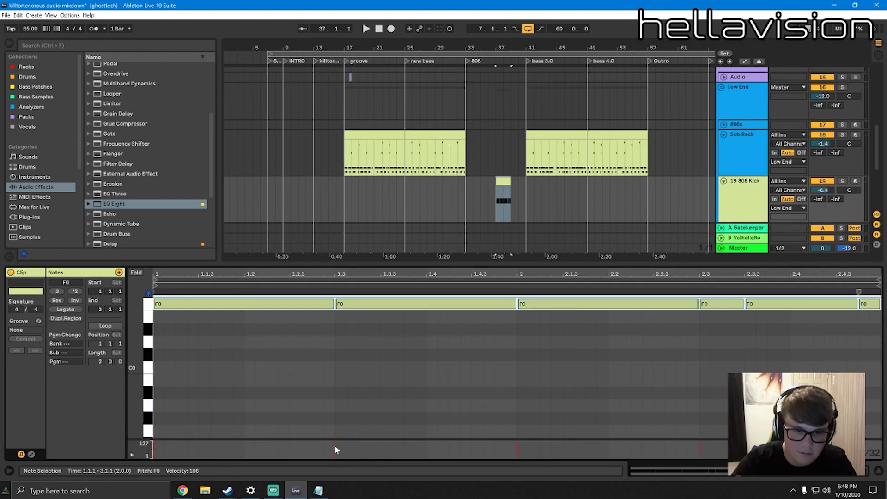
Fold the 808 Kick and Sub Rack tracks, delete the empty 808s track, and hide the clip detail view
click(724, 181)
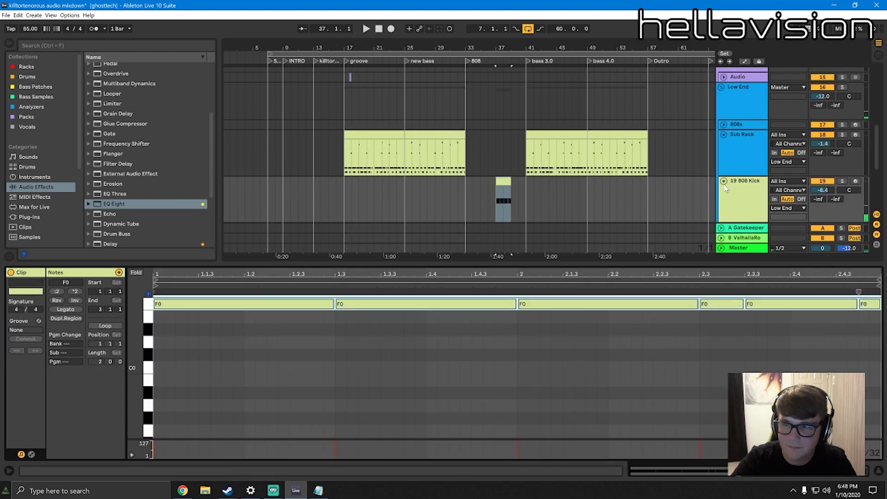
click(724, 134)
key(ctrl+shift+g)
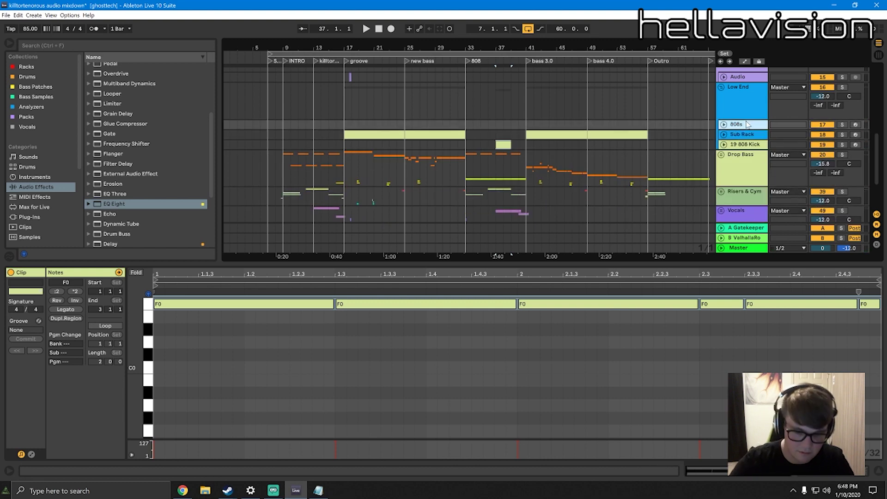
double_click(642, 264)
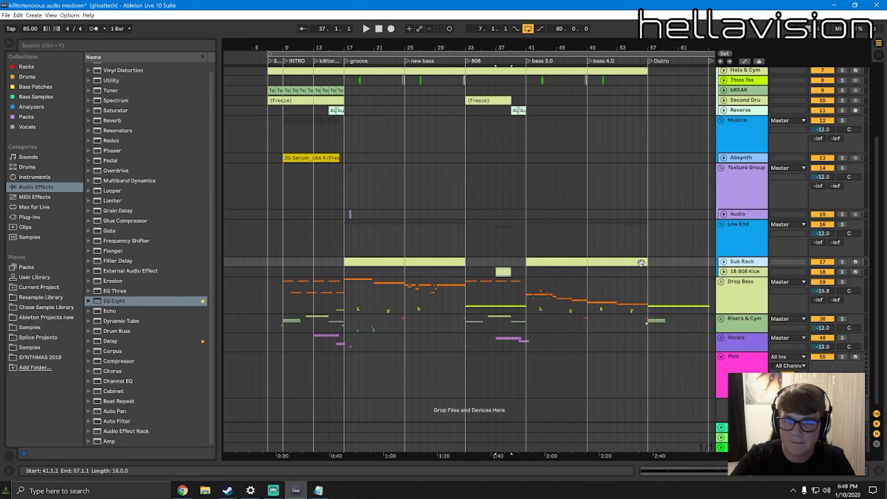
Unfold the Sub Rack and 808 Kick tracks, solo the Sub Rack and play its groove clip
click(724, 262)
click(406, 274)
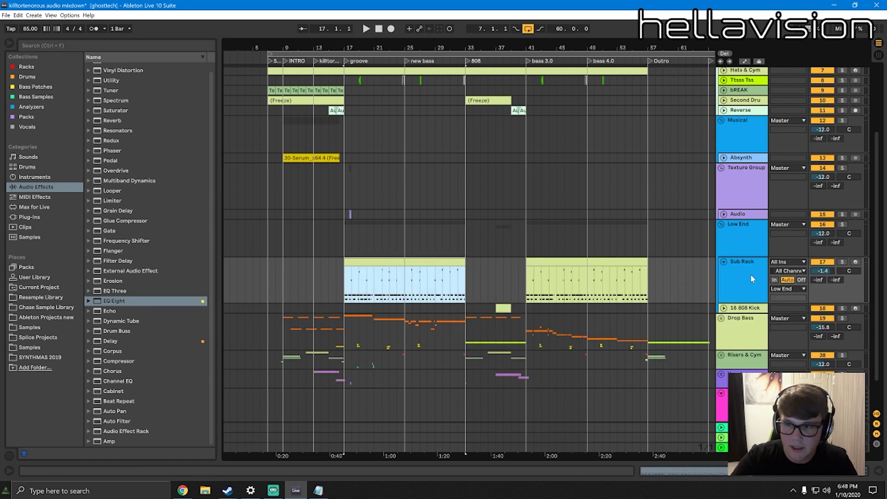
click(724, 308)
shift+click(740, 315)
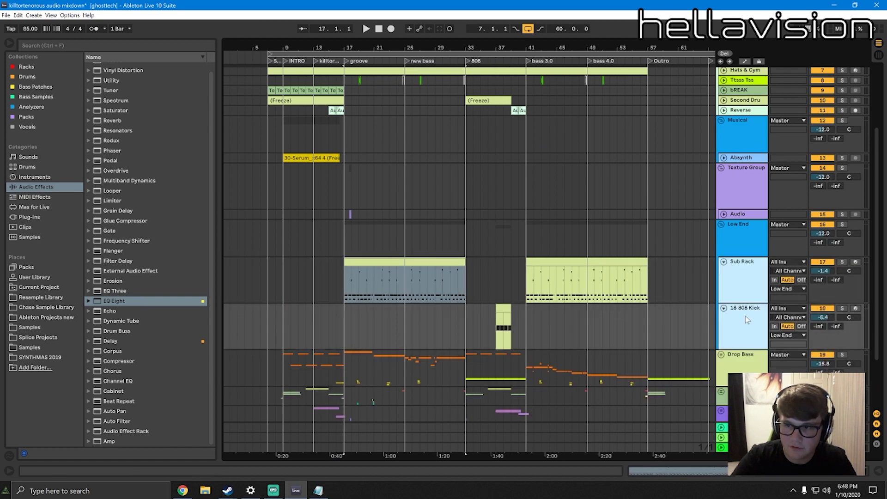
click(323, 239)
click(362, 263)
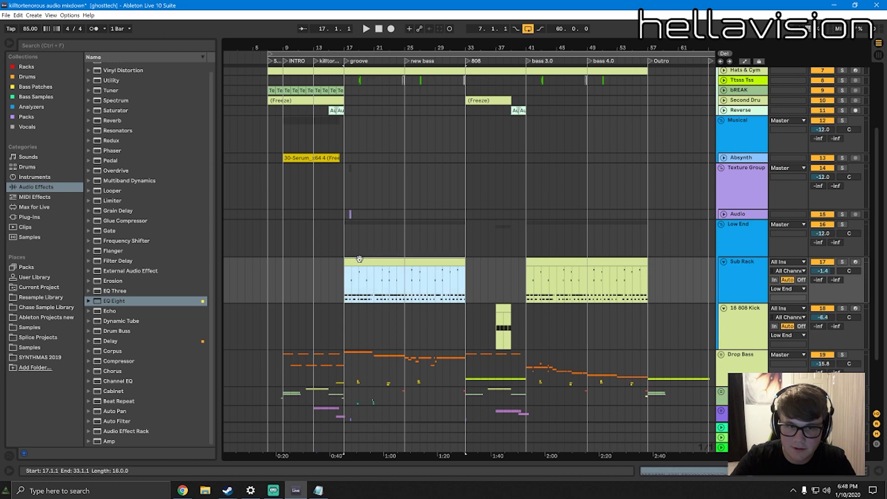
key(space)
click(855, 262)
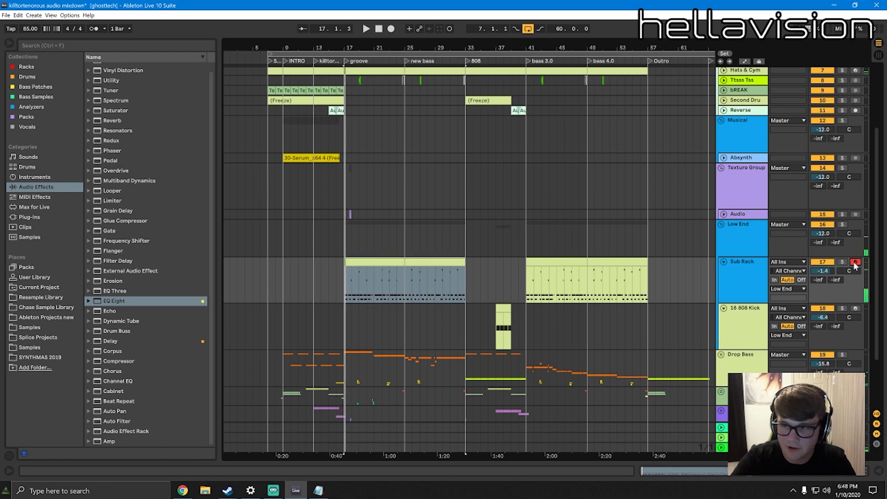
Switch to the Session mixer and lower the Sub Rack volume to -11.0 dB during playback
key(Tab)
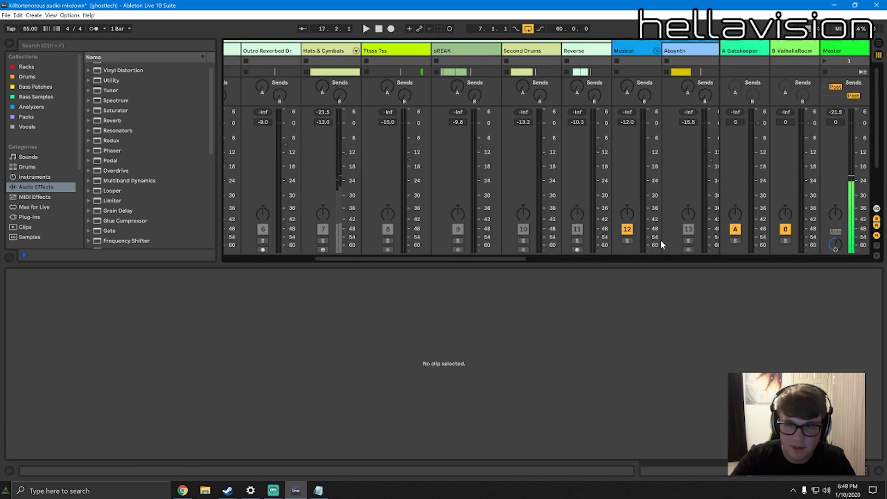
key(space)
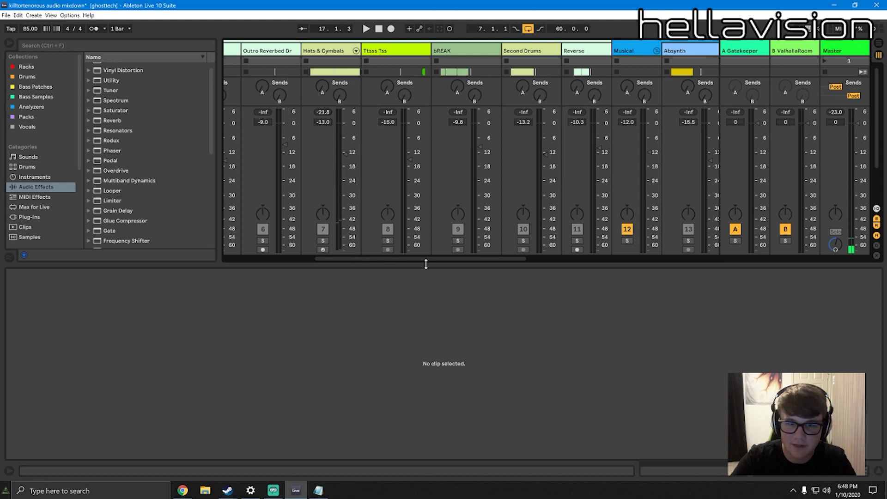
drag(426, 259, 584, 259)
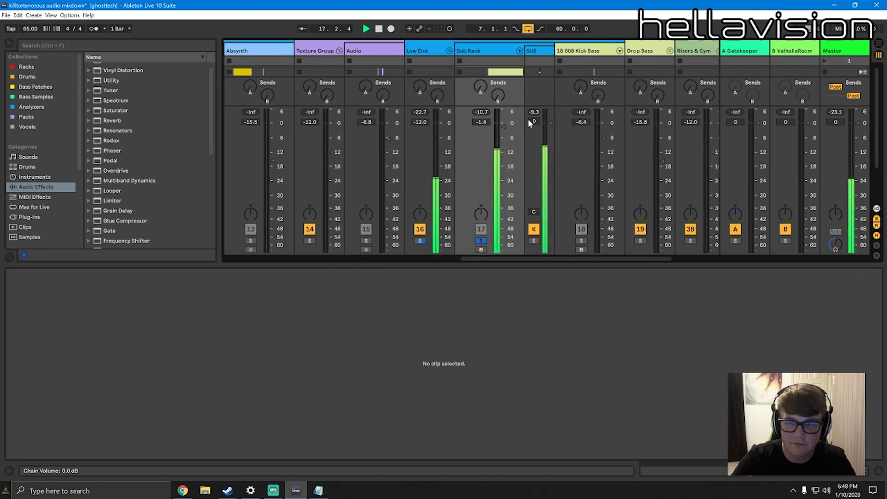
drag(503, 142, 503, 143)
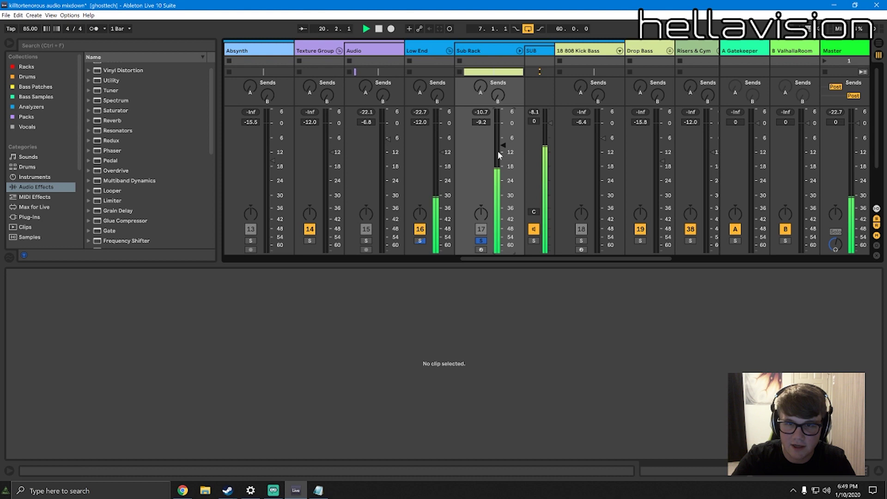
drag(503, 147, 504, 151)
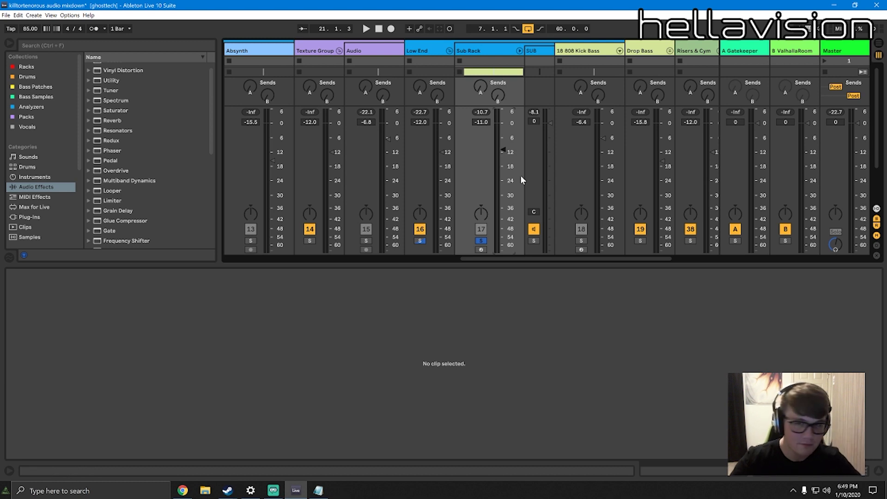
Replay the soloed Sub Rack from the groove section and set its volume to -9.4 dB
key(space)
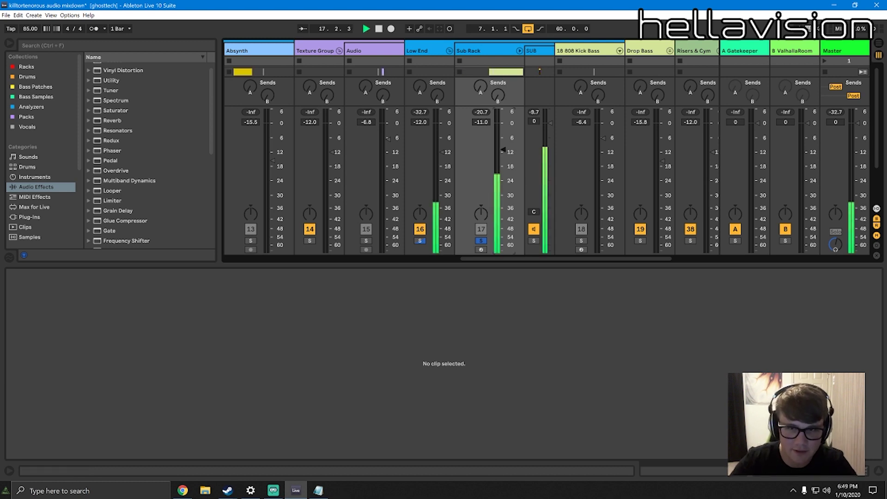
key(space)
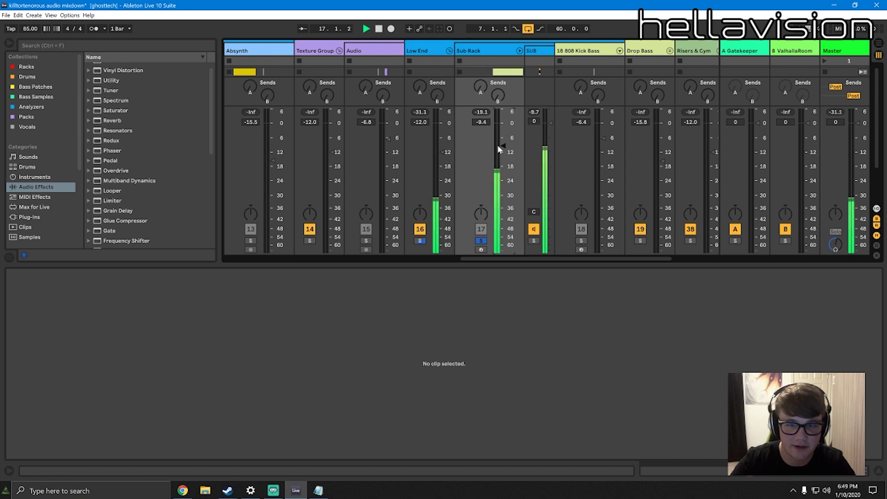
key(space)
key(space)
drag(503, 149, 504, 151)
key(space)
key(space)
key(space)
key(space)
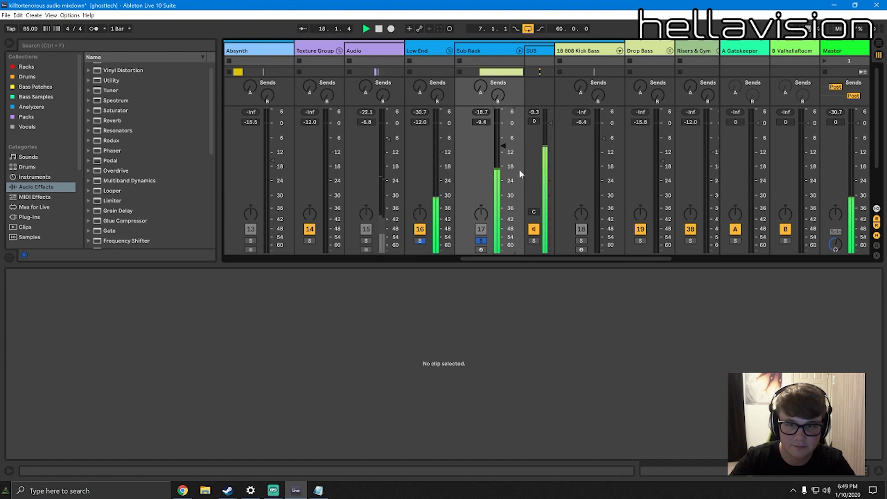
click(491, 54)
click(511, 61)
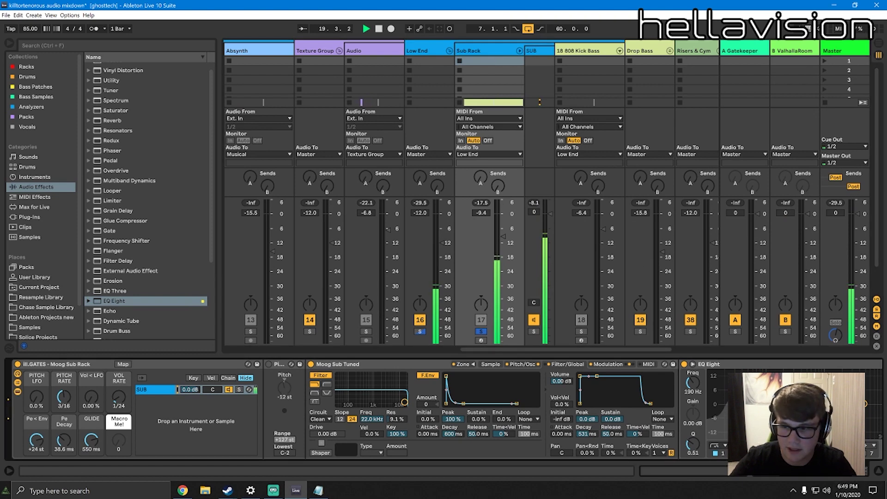
scroll(785, 416, down, 4)
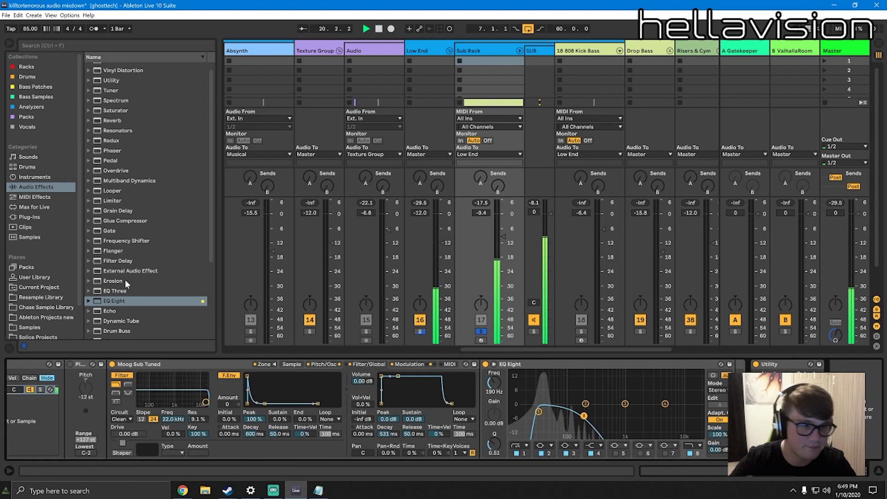
scroll(127, 285, up, 1)
drag(113, 207, 519, 262)
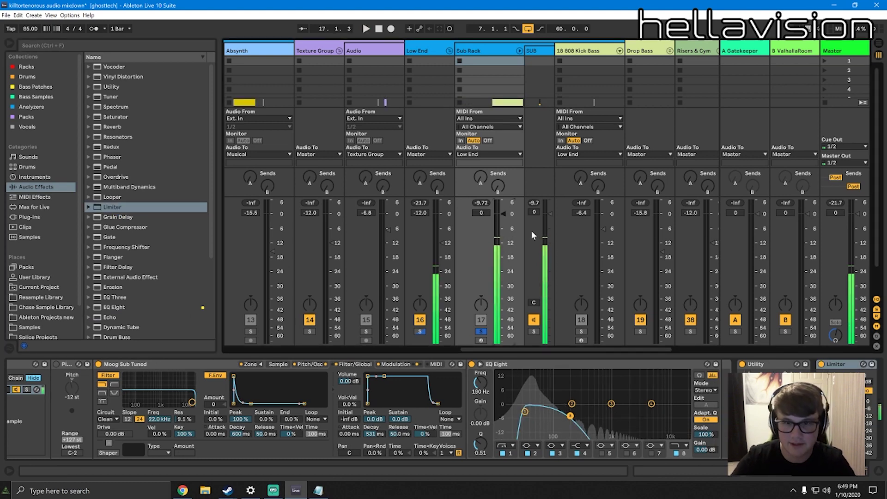
Replay the soloed Sub Rack from the groove section several times to check its level through the Limiter
key(space)
key(space)
click(866, 383)
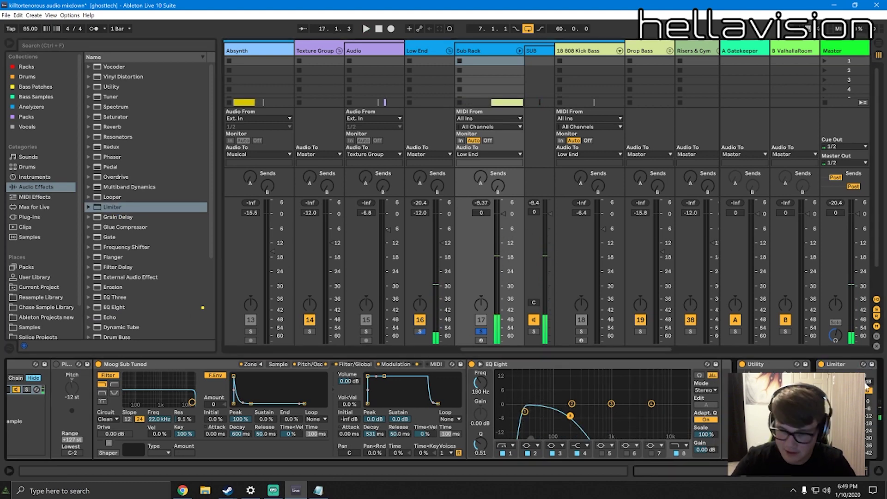
key(space)
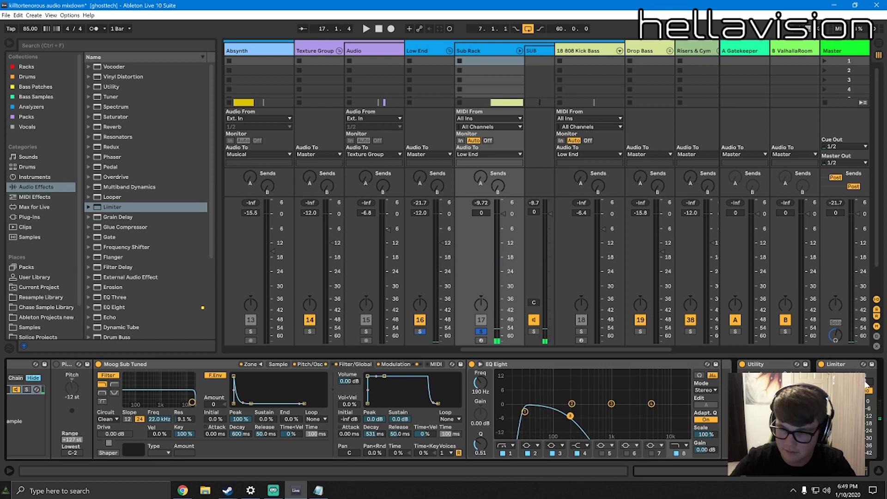
key(space)
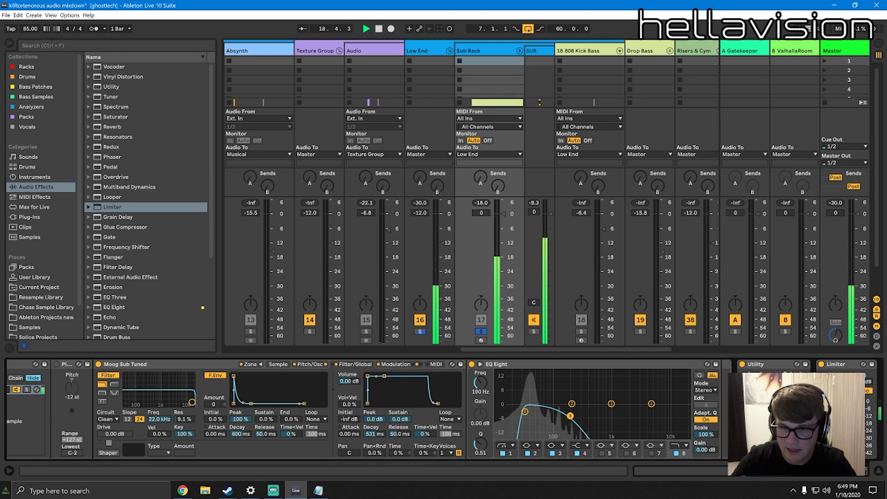
key(space)
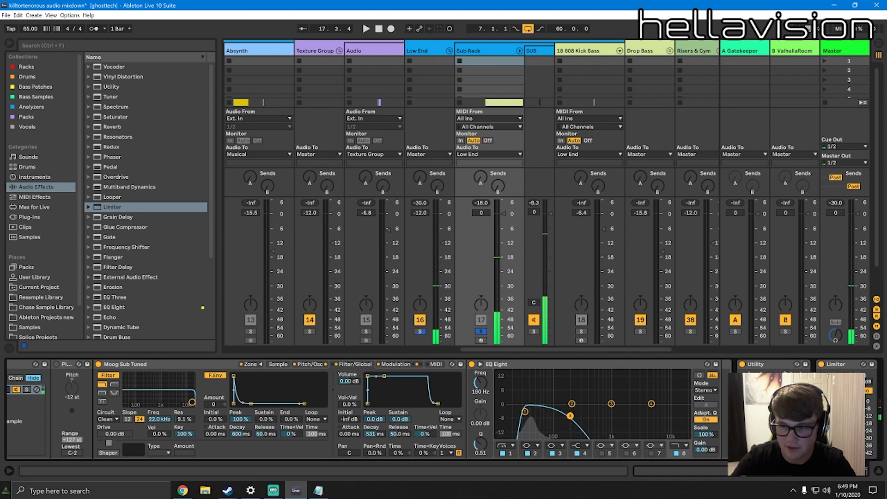
key(space)
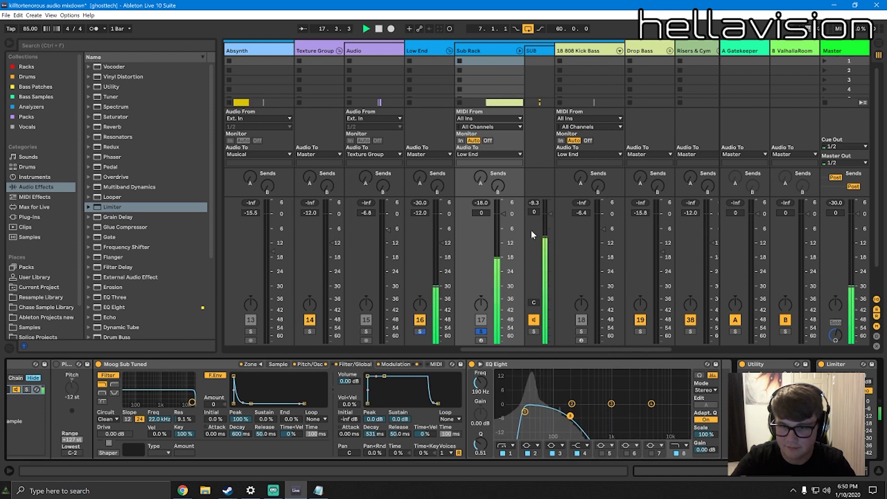
key(space)
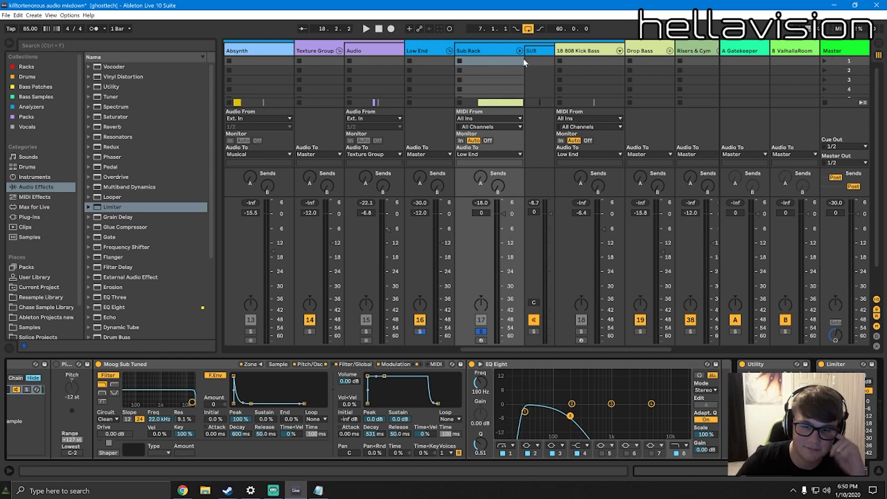
Turn off the Sub Rack's solo in the Arrangement, play the full mix briefly and show the track's devices
key(Tab)
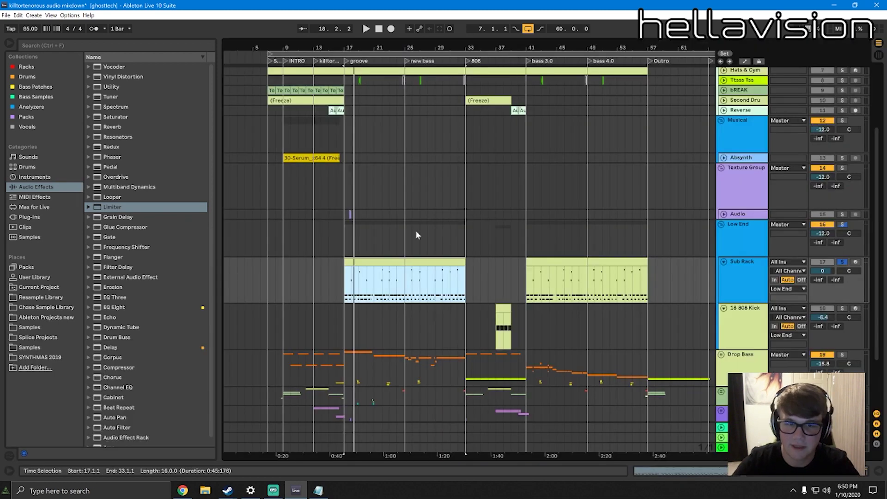
scroll(416, 234, down, 3)
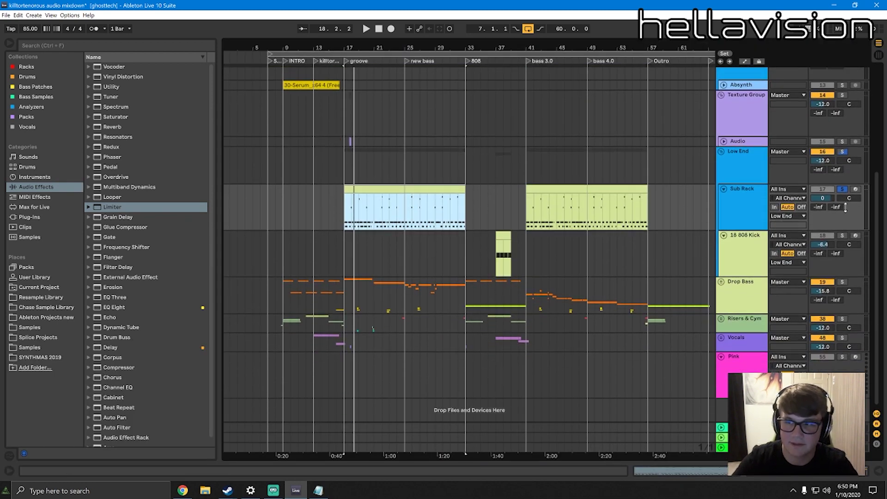
click(843, 190)
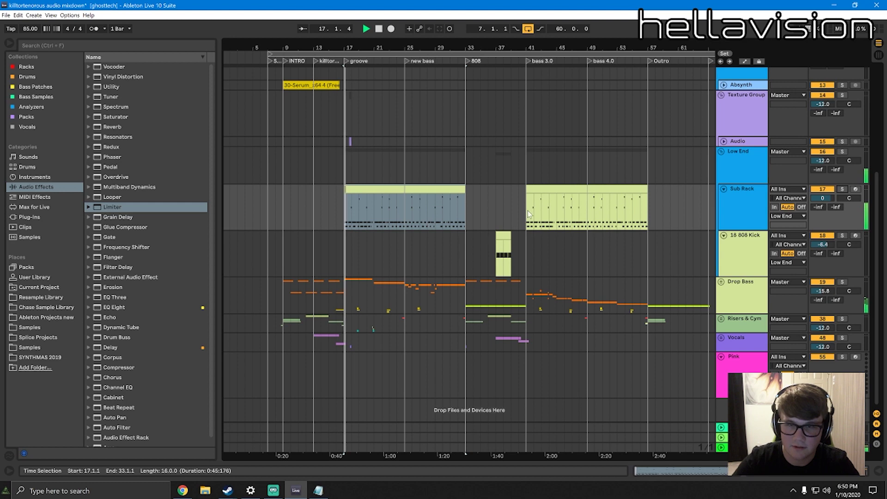
double_click(753, 199)
key(space)
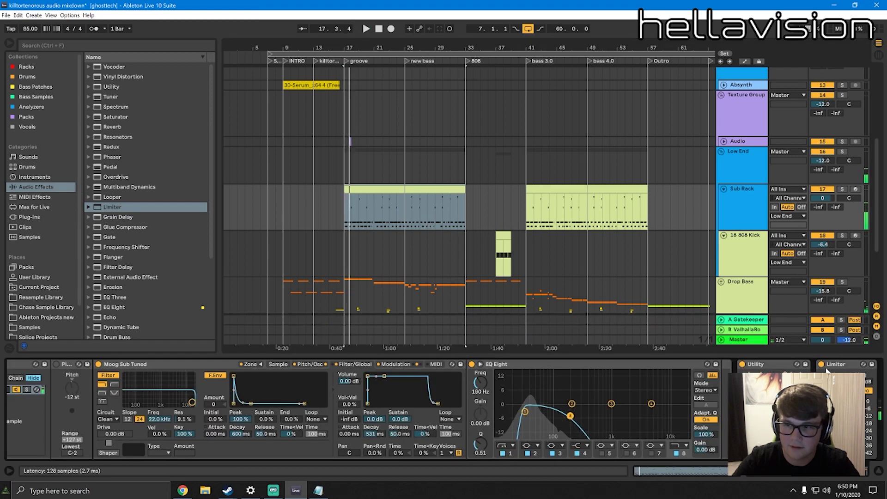
Set the Sub Rack volume to -9.6 dB in the Session mixer while the full mix plays from the groove section
key(Tab)
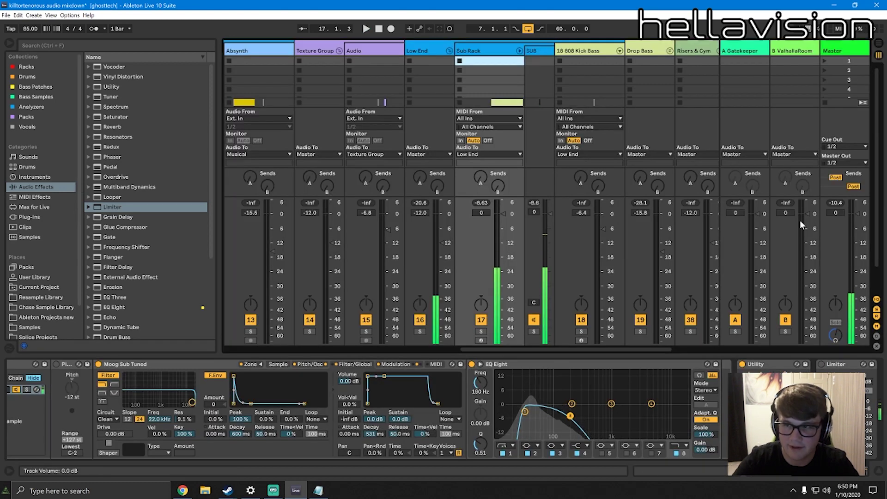
mouse_move(498, 241)
mouse_down()
mouse_move(498, 252)
mouse_move(504, 238)
mouse_up()
key(space)
key(space)
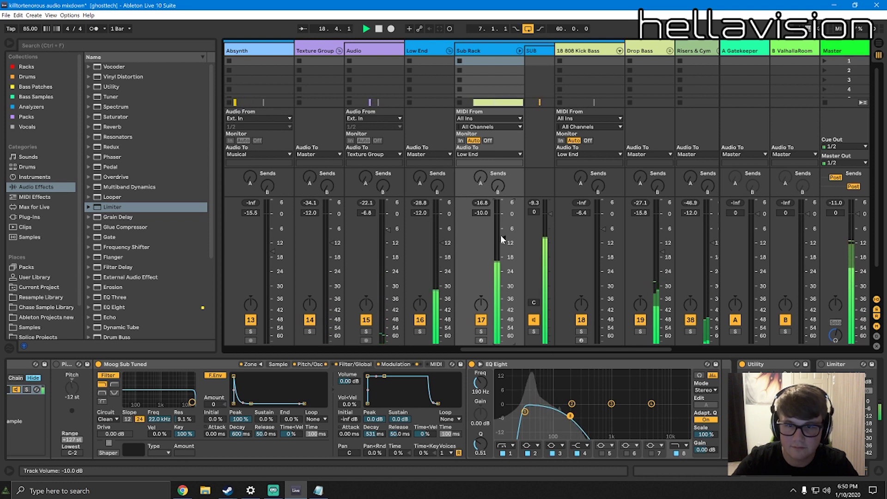
drag(501, 236, 500, 234)
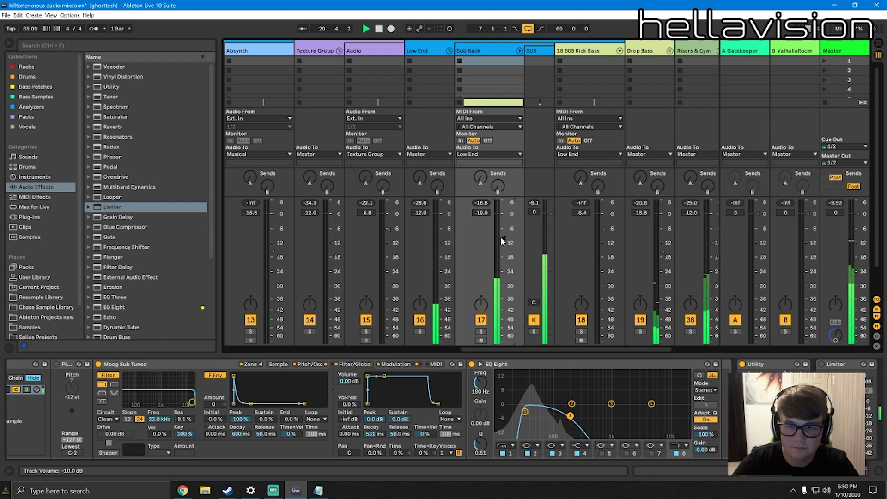
drag(502, 238, 503, 238)
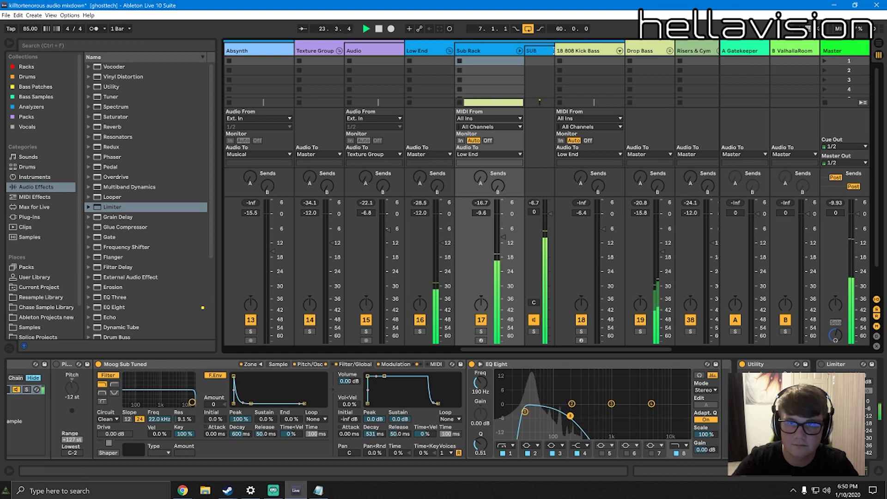
Widen the SUB chain's mixer strip, replay the groove section and select band 2 of the Sub Rack's EQ Eight
drag(555, 51, 575, 51)
key(space)
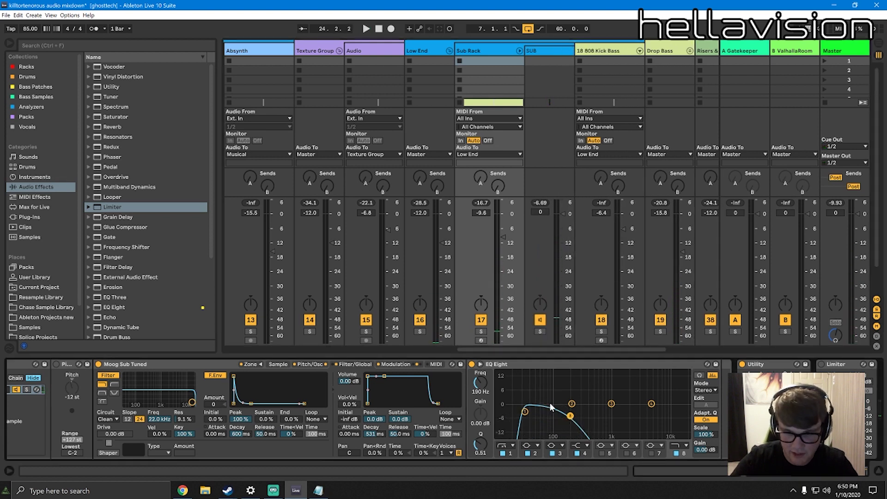
key(space)
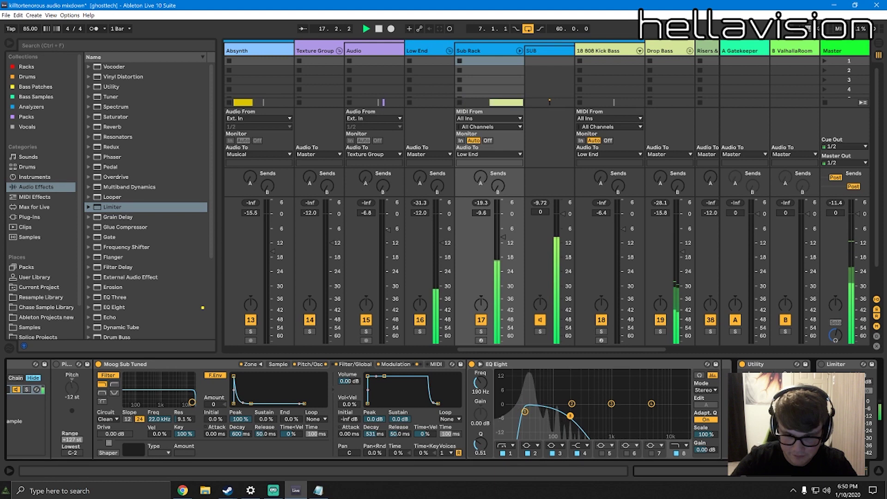
click(572, 405)
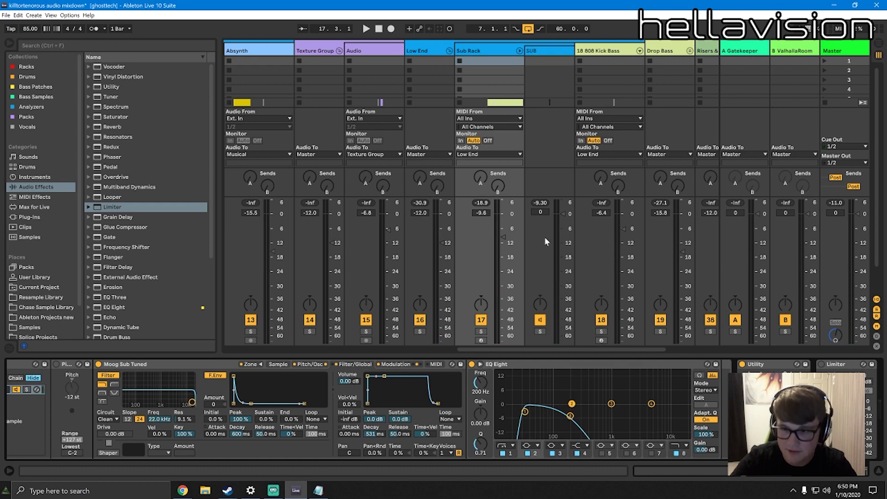
Open the 808 Kick Bass clip from the Arrangement's 808 section and select all its notes to inspect their velocity
click(602, 58)
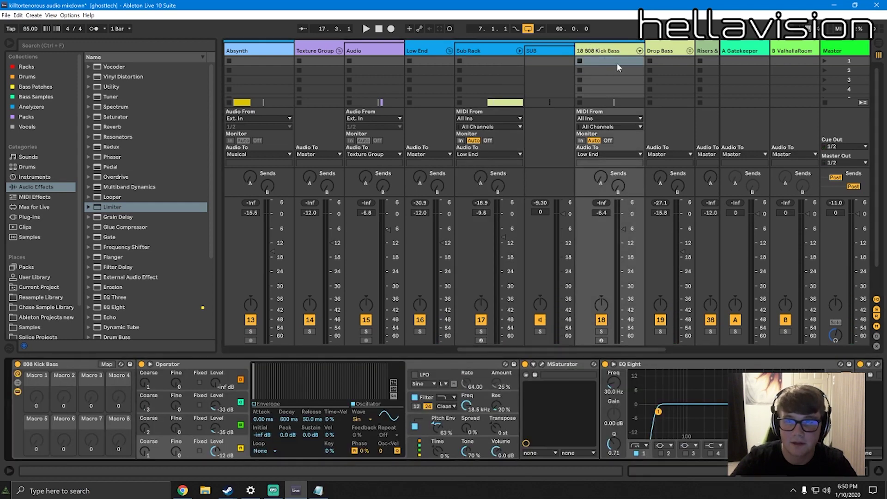
key(Tab)
double_click(504, 234)
click(504, 236)
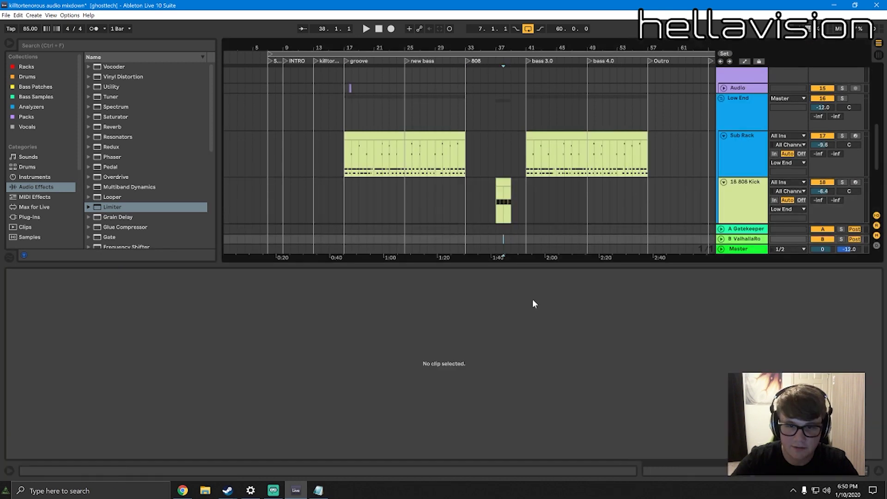
double_click(503, 183)
click(532, 378)
key(ctrl+a)
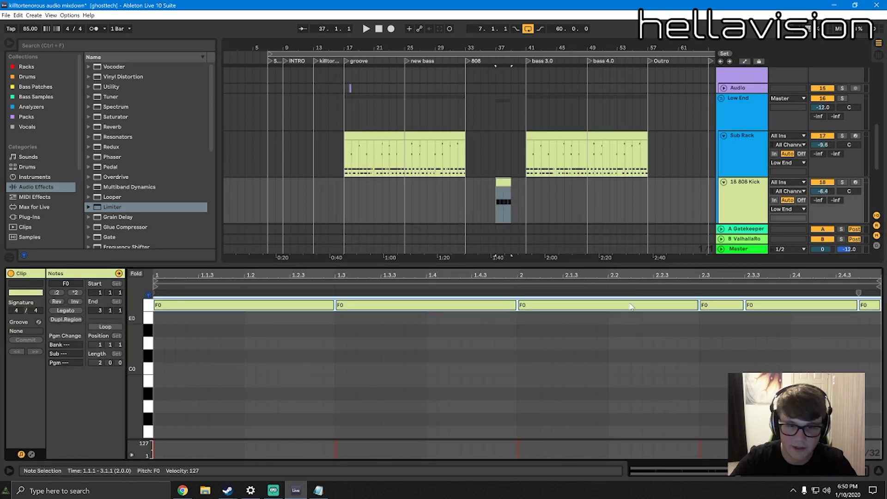
Solo the 808 Kick Bass, play its clip repeatedly and set the track volume to -10.5 dB in the Session mixer
click(730, 202)
click(506, 176)
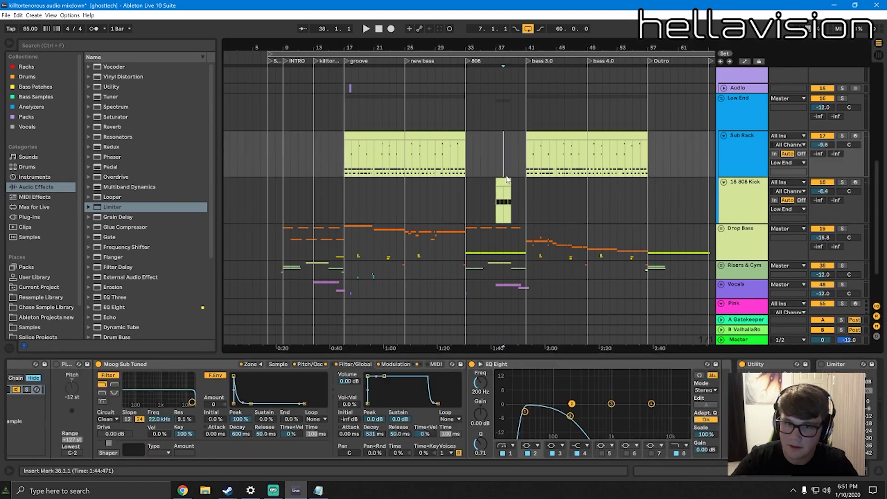
click(507, 180)
key(space)
key(Tab)
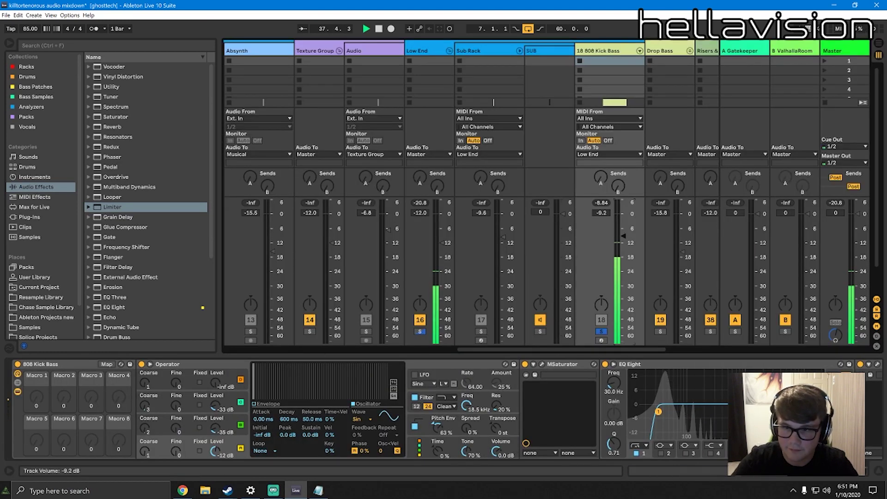
drag(622, 231, 621, 242)
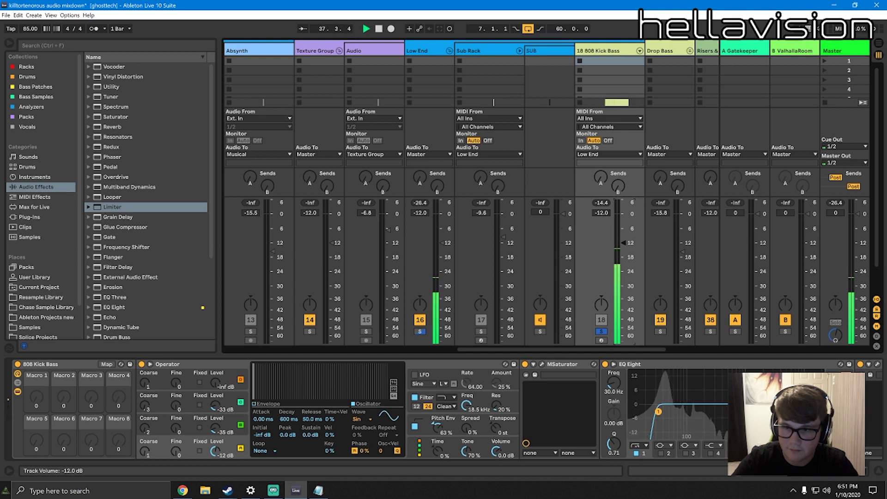
drag(623, 242, 623, 240)
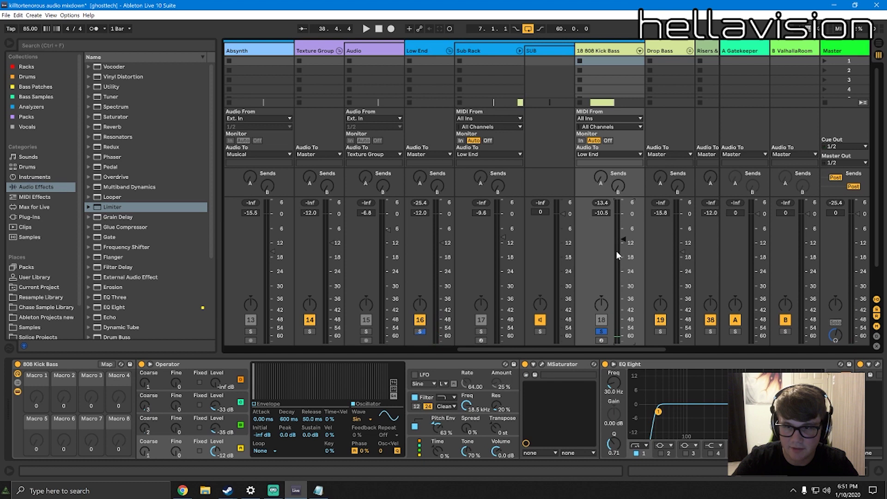
key(space)
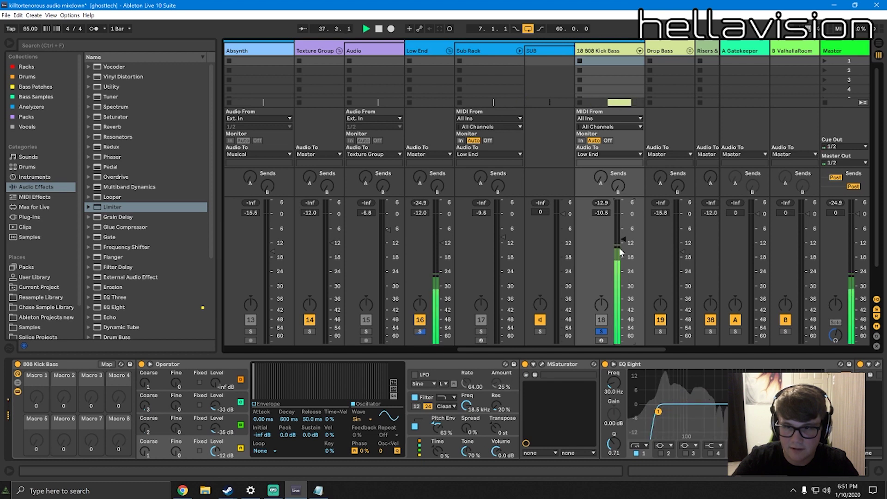
key(space)
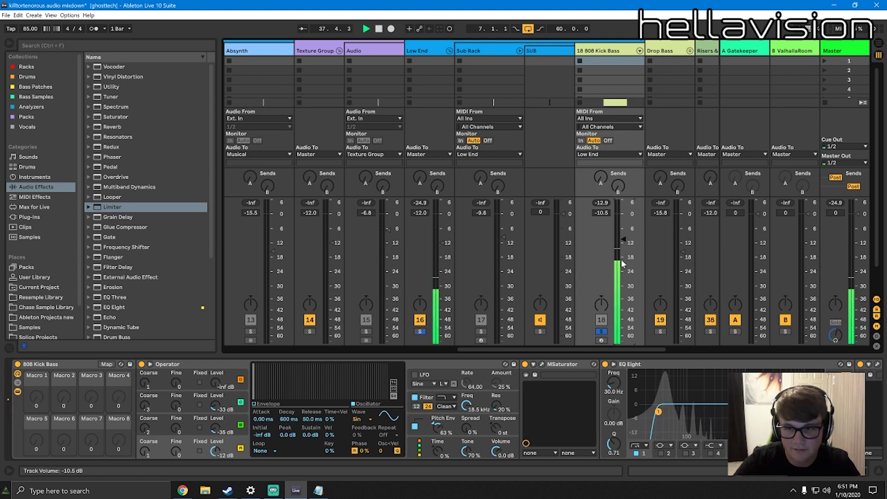
key(space)
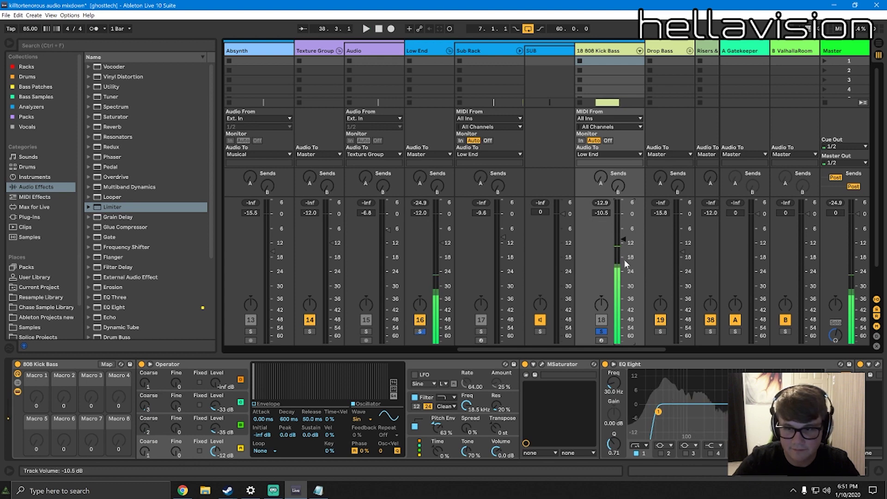
Unsolo the 808 Kick Bass in the Arrangement and raise its volume to -9.3 dB against the full mix
key(Tab)
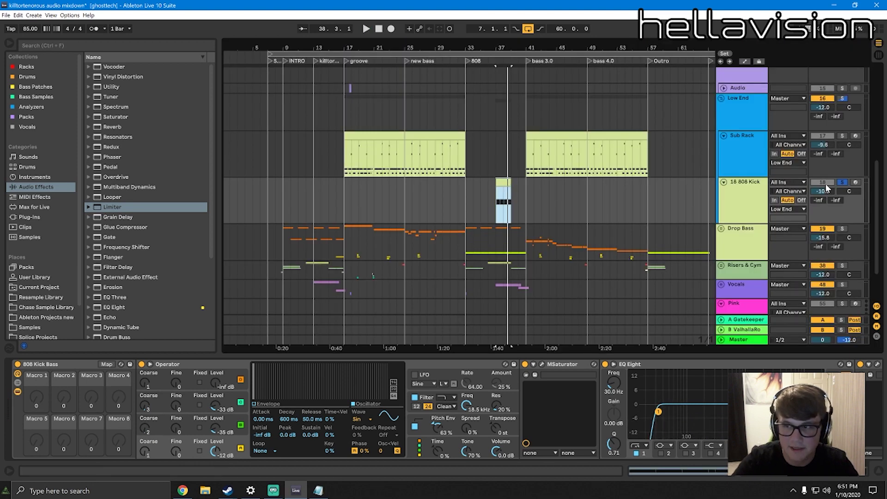
click(842, 182)
drag(823, 191, 823, 187)
key(space)
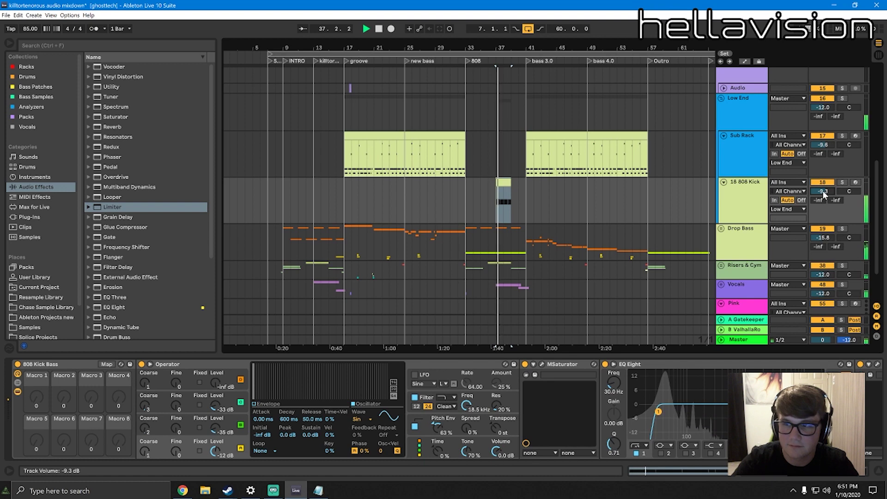
Fold the 808 Kick Bass and Sub Rack tracks and freeze both together
click(724, 183)
click(723, 136)
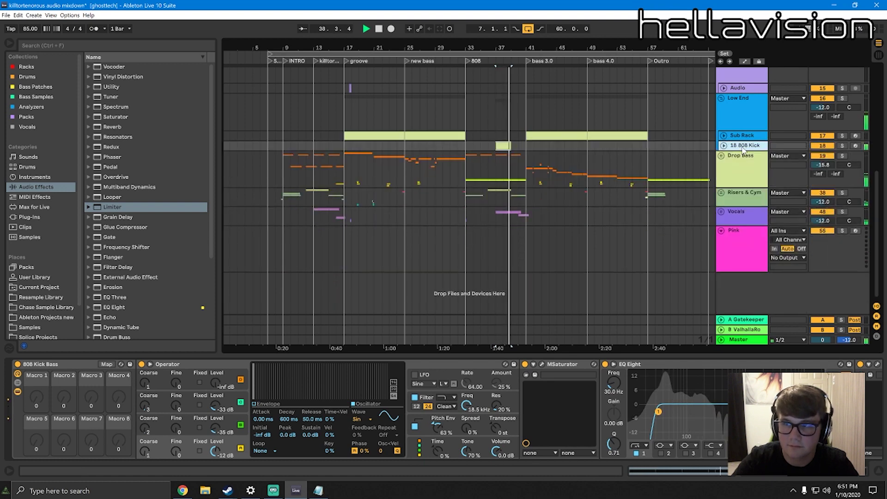
right_click(743, 136)
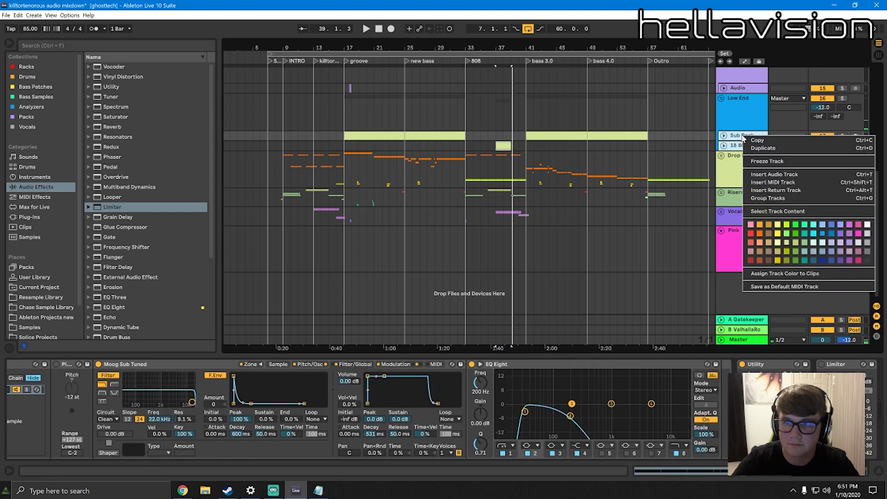
click(767, 161)
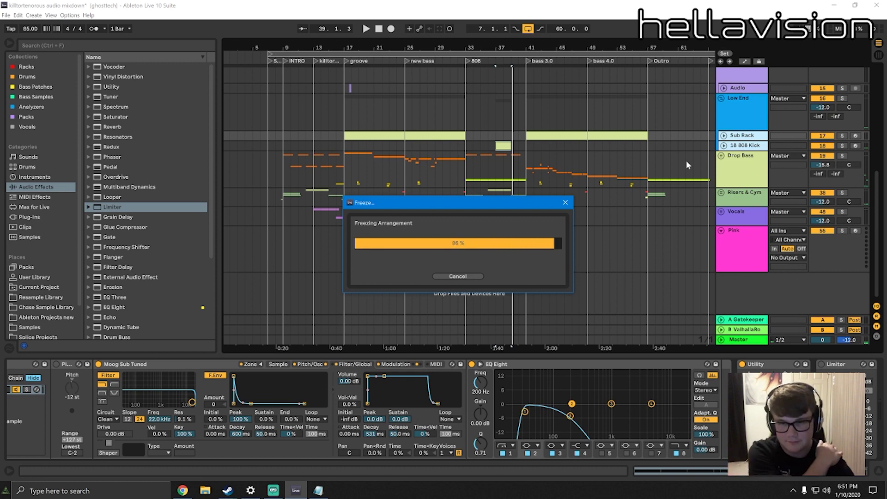
Flatten the frozen Sub Rack and 808 Kick Bass tracks to audio and unfold the Sub Rack track
right_click(737, 139)
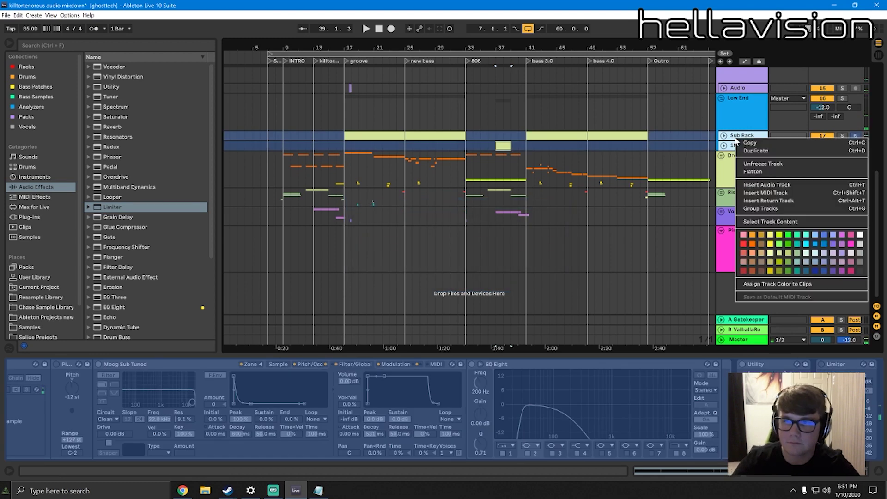
click(752, 173)
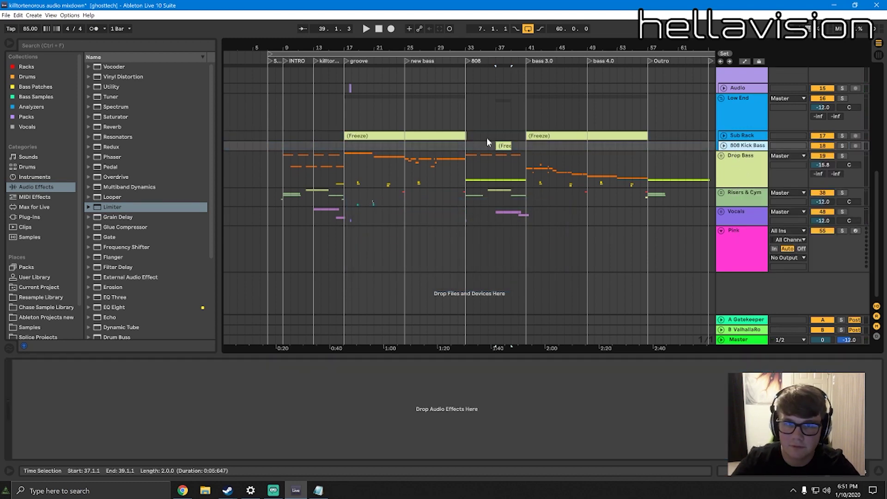
click(725, 126)
click(724, 136)
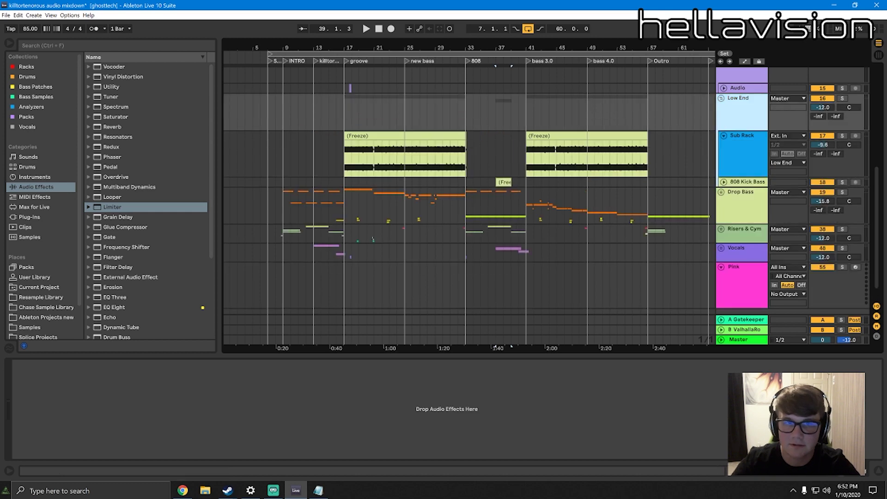
Split the Sub Rack audio at 17.3 in the groove section and fade both clips at the cut
drag(345, 47, 324, 128)
click(317, 156)
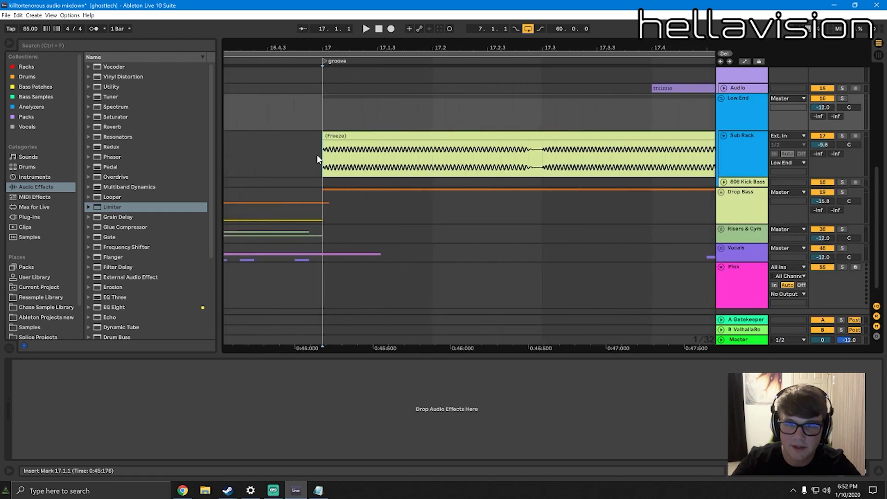
click(318, 156)
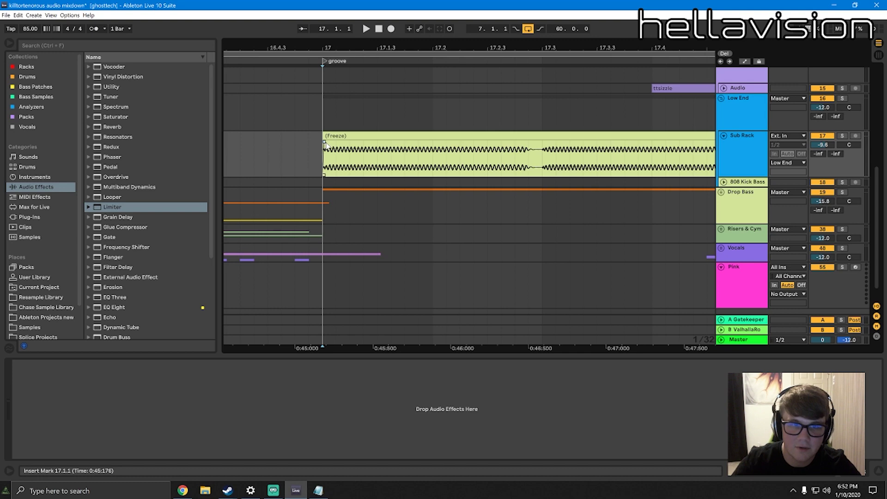
drag(322, 49, 332, 104)
drag(401, 49, 246, 8)
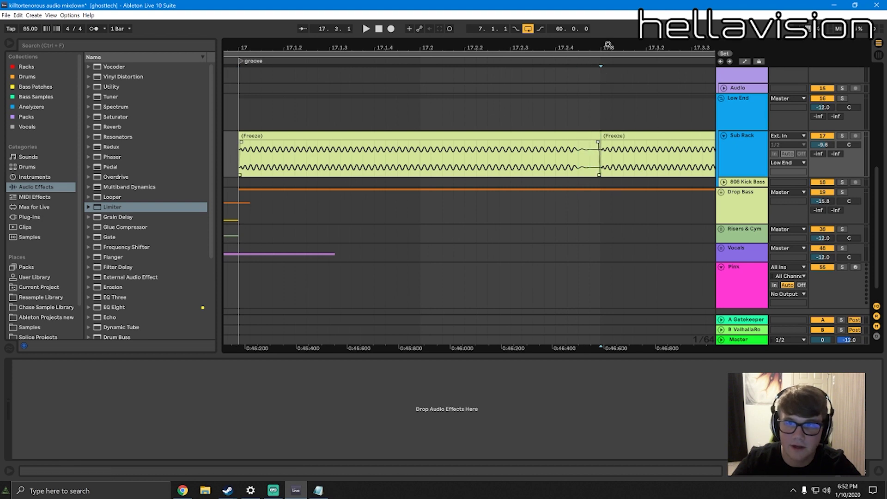
drag(607, 48, 570, 116)
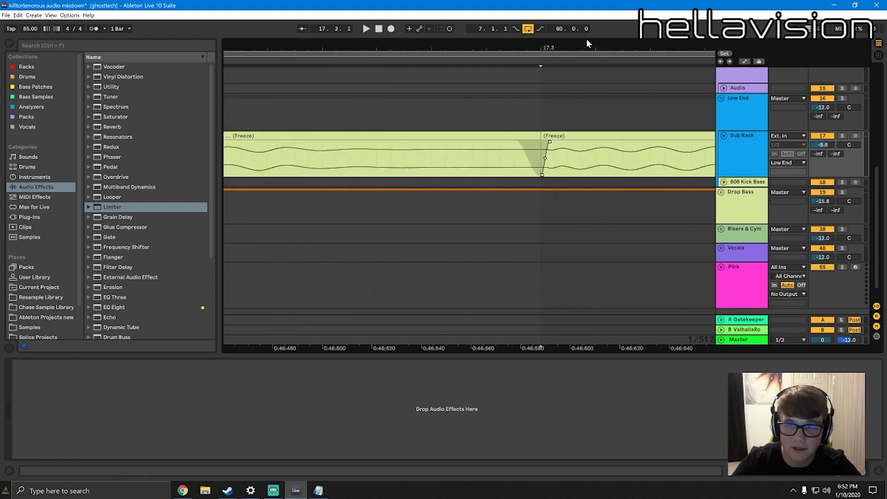
drag(586, 46, 314, 3)
drag(408, 47, 407, 33)
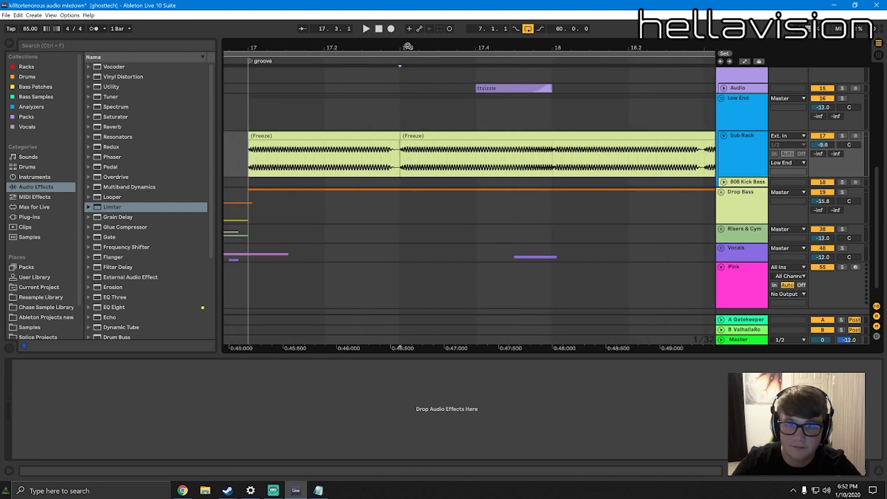
Split the Sub Rack audio at bar 18, fade out the clip before the cut and play across it to check
click(565, 93)
key(plus)
key(plus)
key(plus)
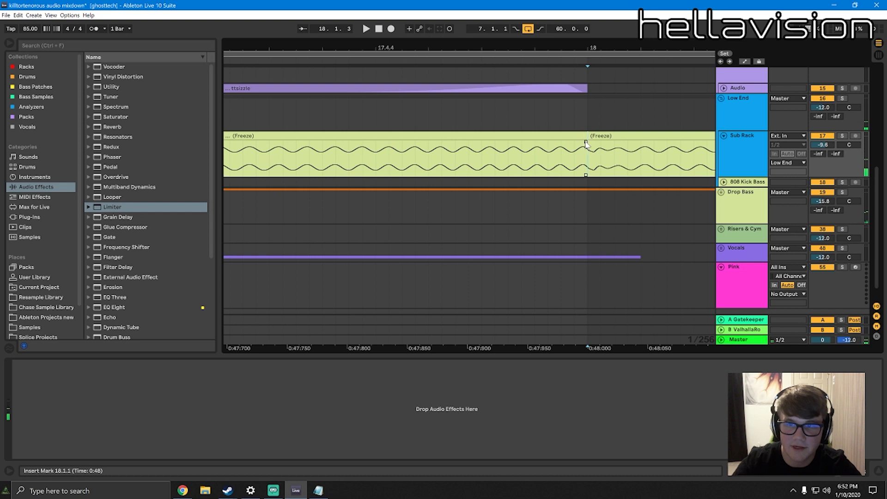
key(space)
drag(586, 143, 579, 143)
click(566, 158)
key(space)
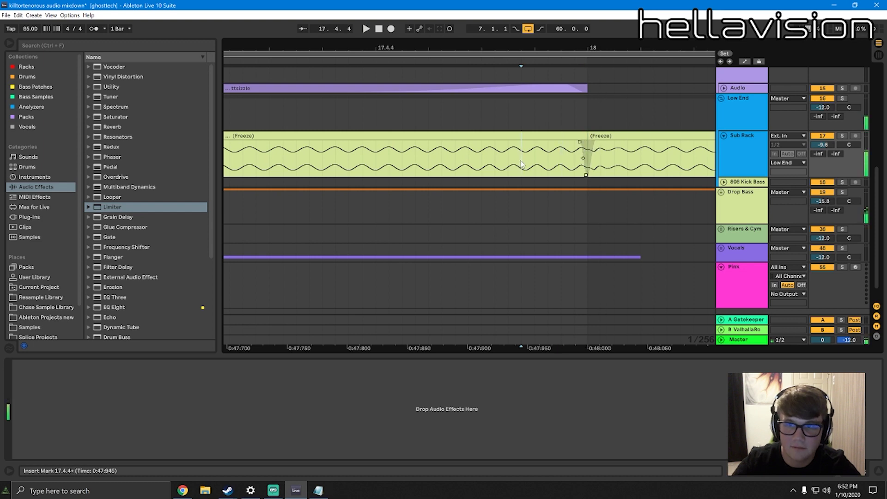
key(space)
key(space)
drag(622, 46, 391, 49)
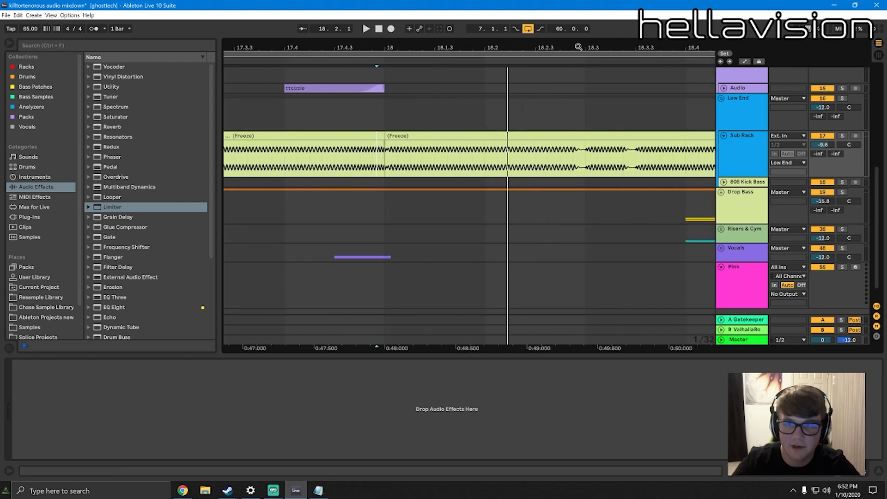
Split the Sub Rack audio at 18.3 and add fades on both sides of the cut
drag(578, 46, 488, 137)
click(485, 162)
key(ctrl+e)
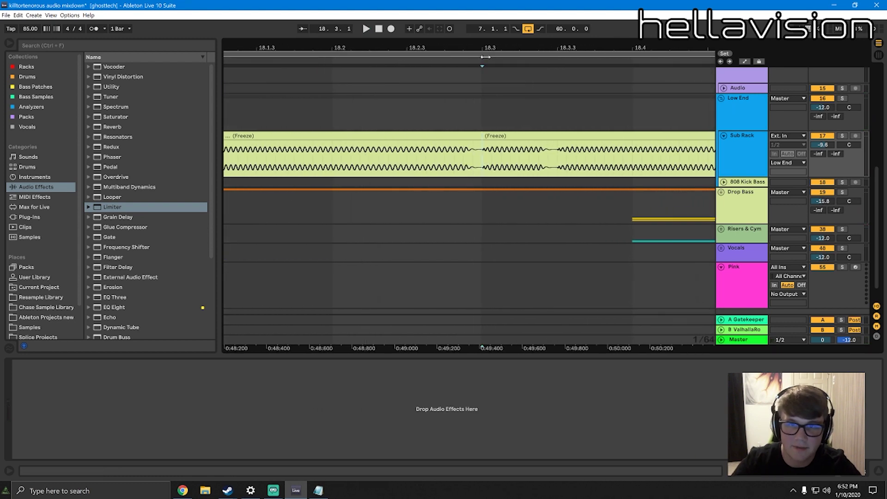
key(plus)
key(plus)
drag(488, 146, 470, 143)
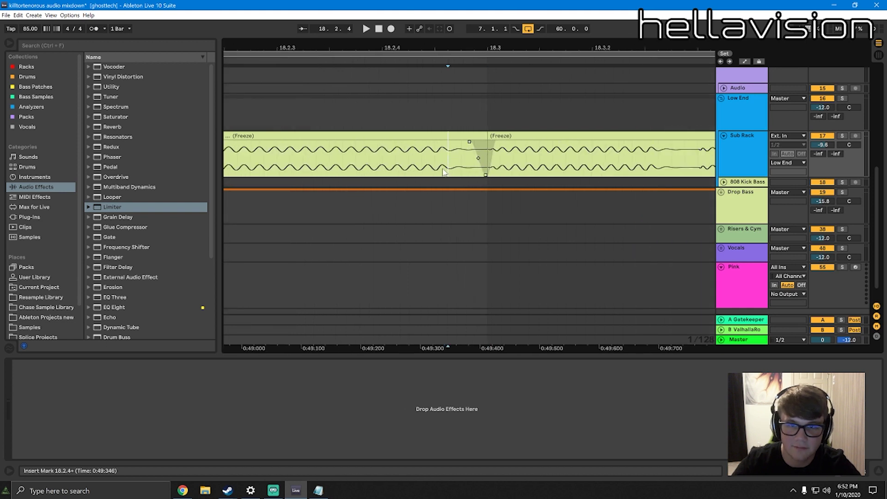
click(460, 161)
Split the Sub Rack audio at 18.3.3, after the short dip in the waveform, and fade the cut
scroll(439, 171, right, 5)
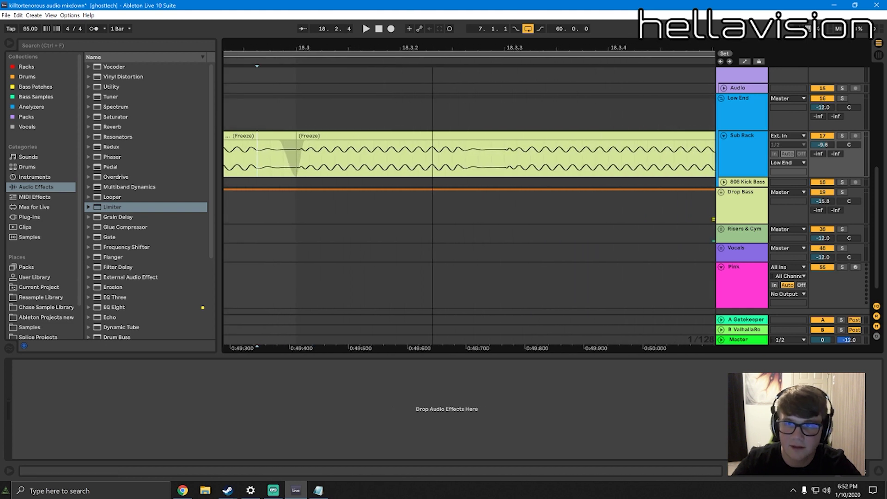
click(458, 164)
key(ctrl+e)
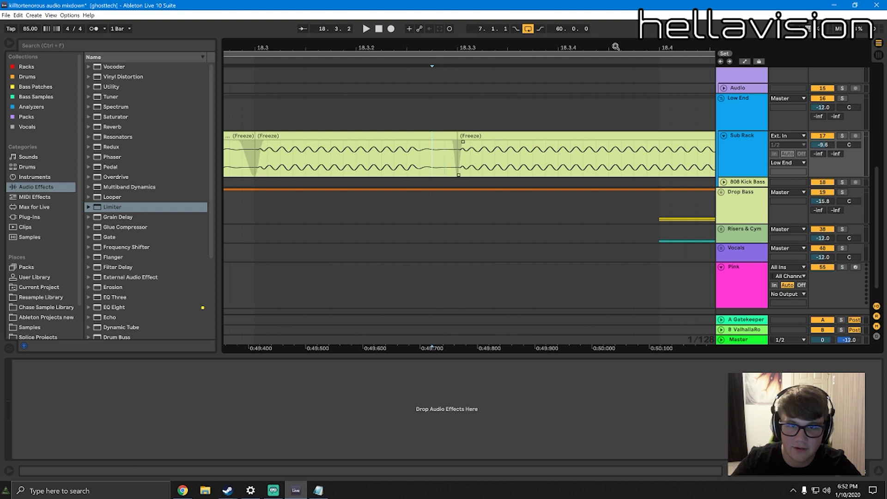
Split the Sub Rack audio at bar 19, listen to the cut and add short fades on both sides
drag(585, 44, 585, 37)
drag(424, 37, 361, 33)
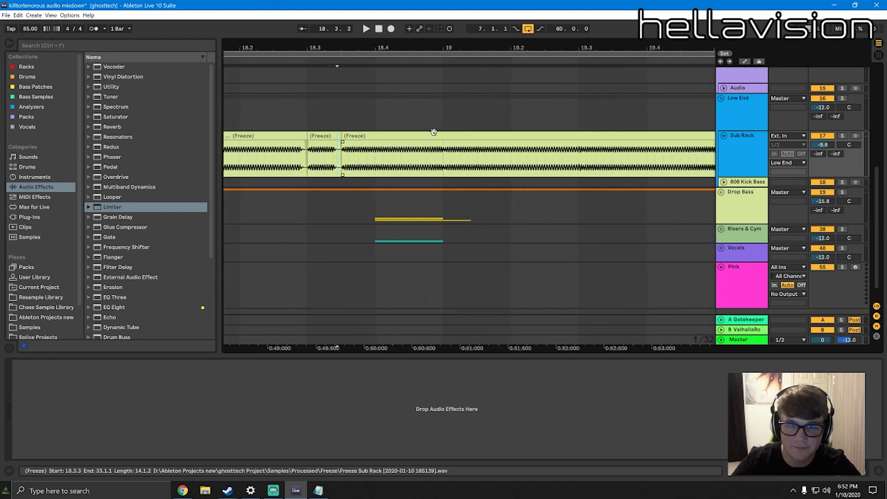
drag(440, 49, 441, 59)
click(448, 162)
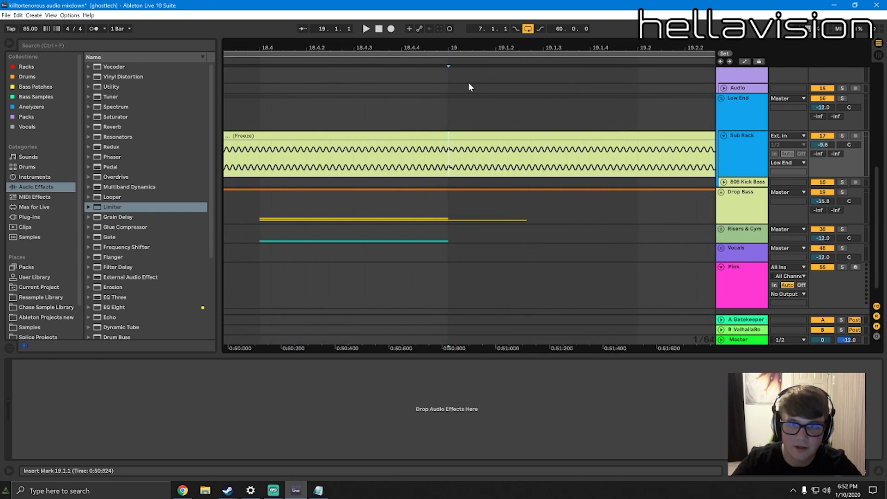
key(ctrl+e)
key(space)
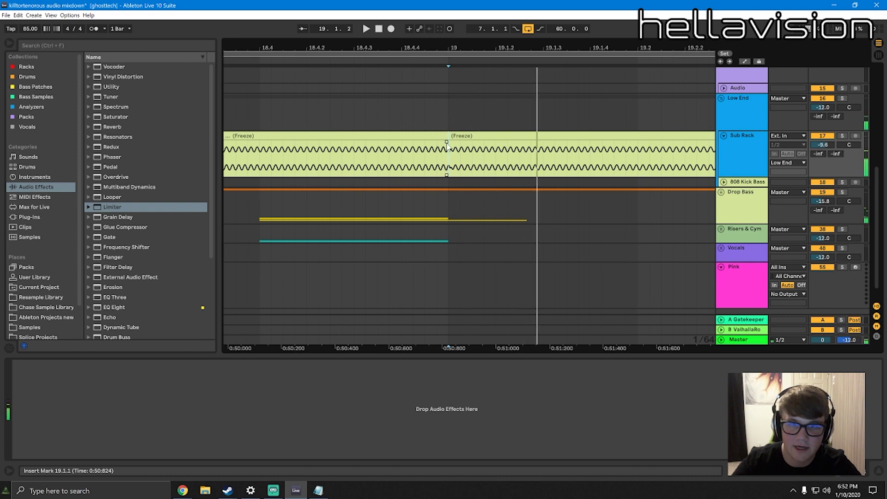
drag(447, 146, 442, 145)
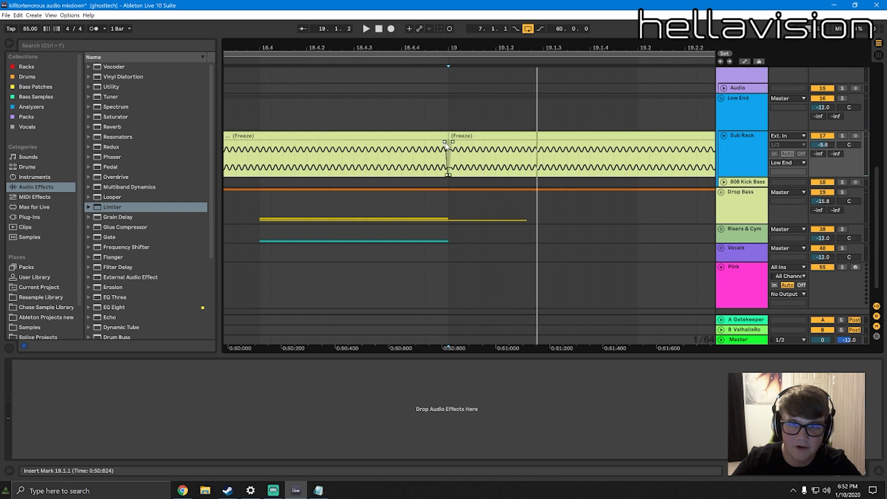
click(451, 140)
click(452, 142)
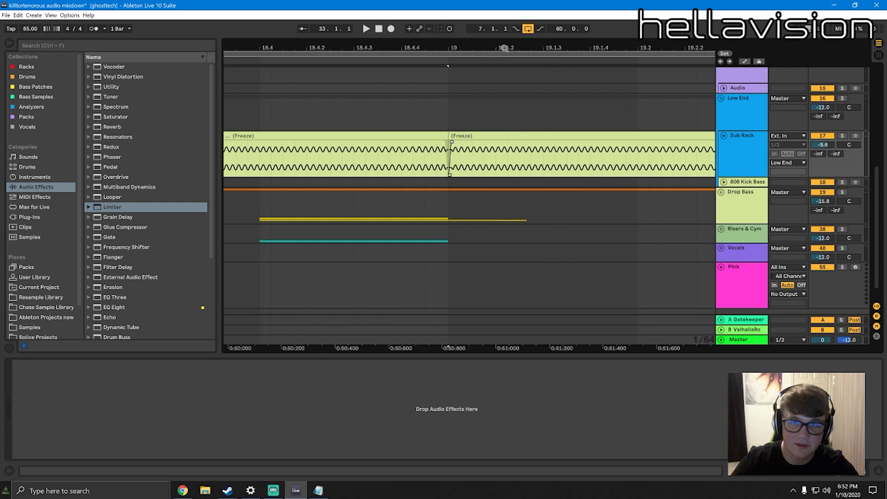
Split the Sub Rack audio at 19.3, fade the clips at the cut and start playback from there
drag(505, 47, 403, 167)
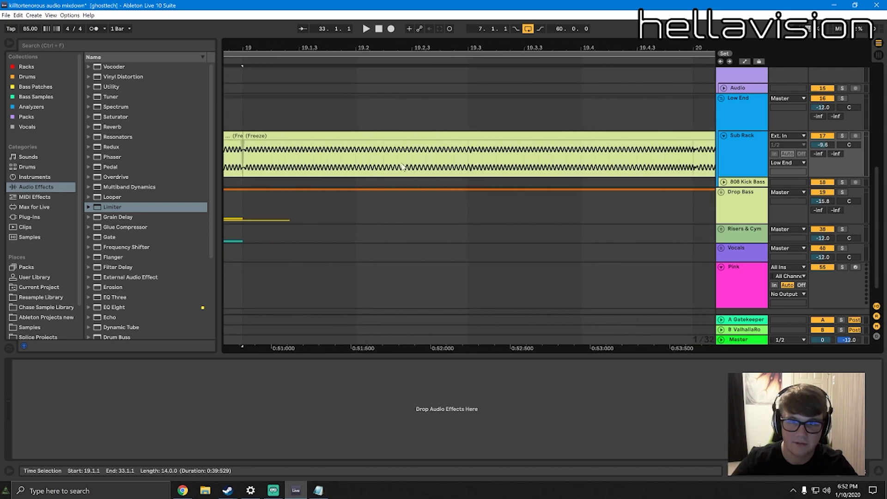
click(482, 169)
key(ctrl+e)
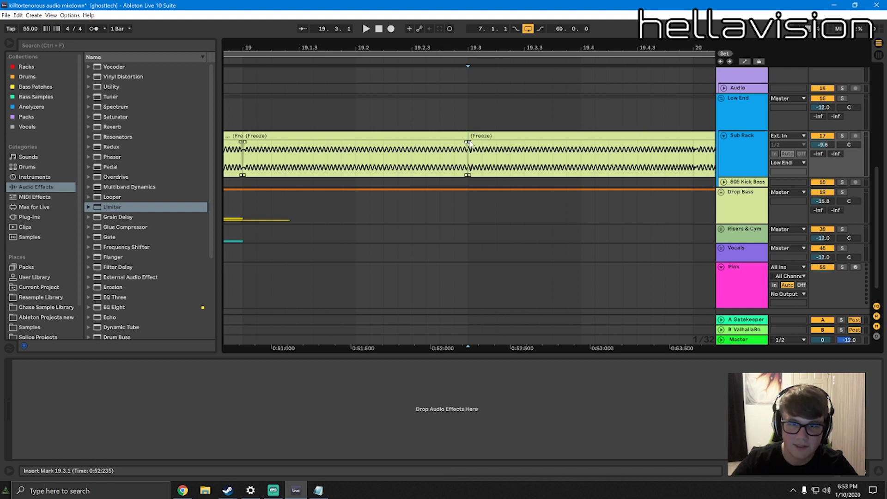
key(space)
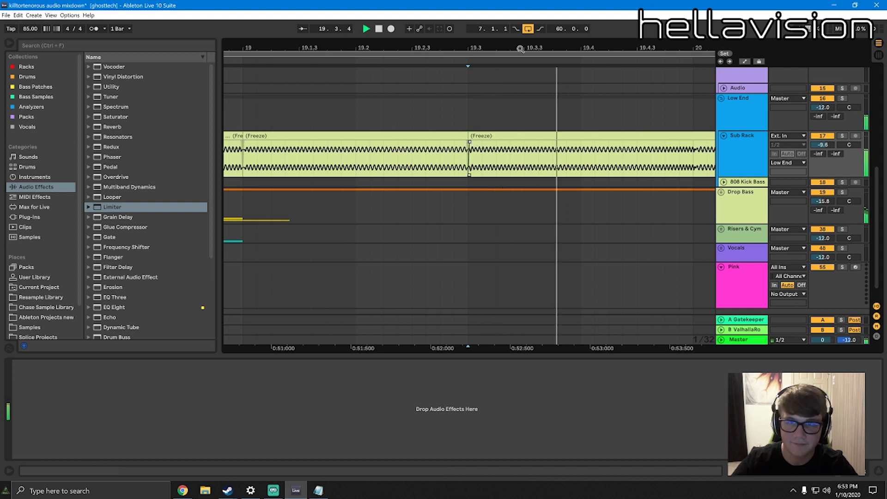
Split the Sub Rack audio at bar 20 and at 20.2.4, fading the clips at each cut
click(490, 156)
key(ctrl+e)
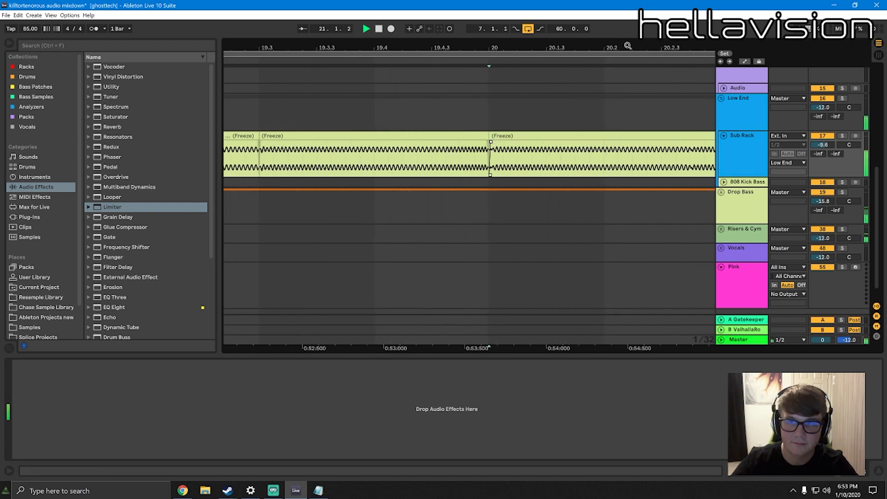
click(395, 150)
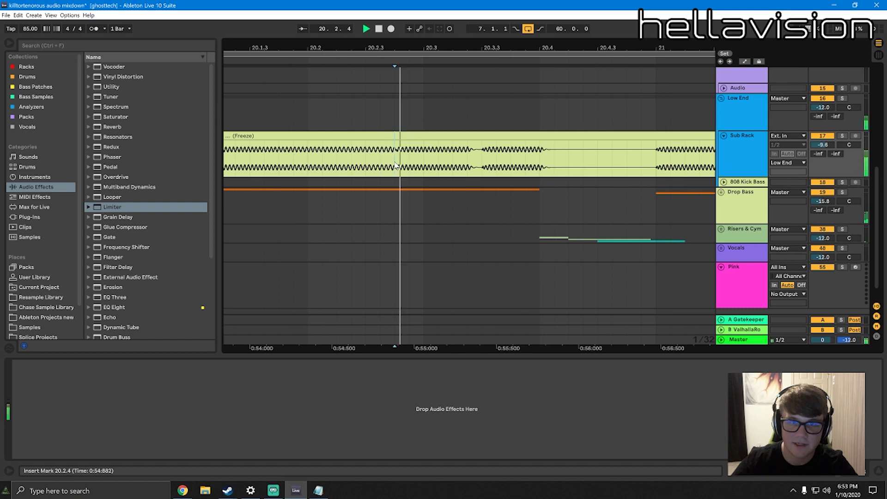
click(395, 149)
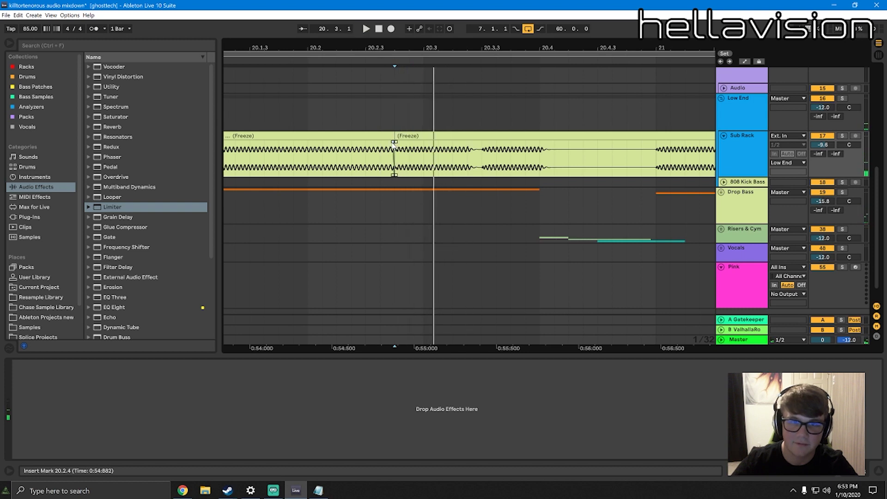
Split the Sub Rack audio at 20.3.3 and 20.4.1 with faded cuts, and remove the silent stretch before bar 21
click(483, 153)
key(ctrl+e)
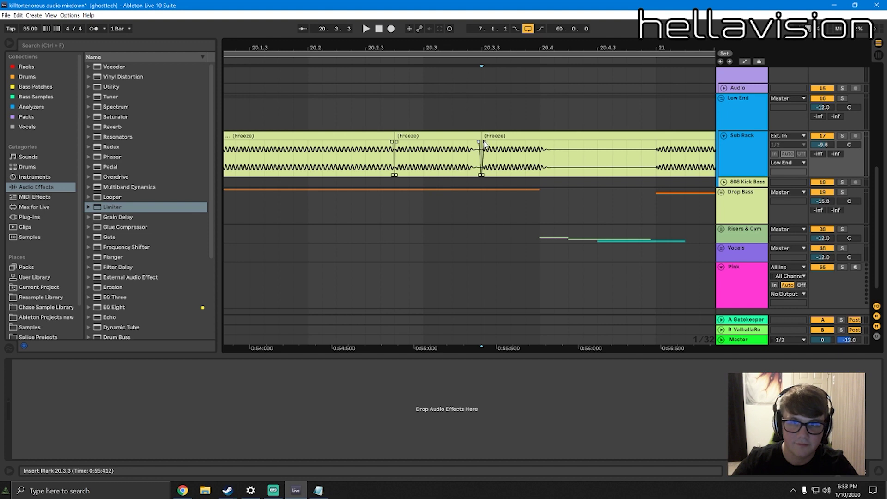
key(ctrl+e)
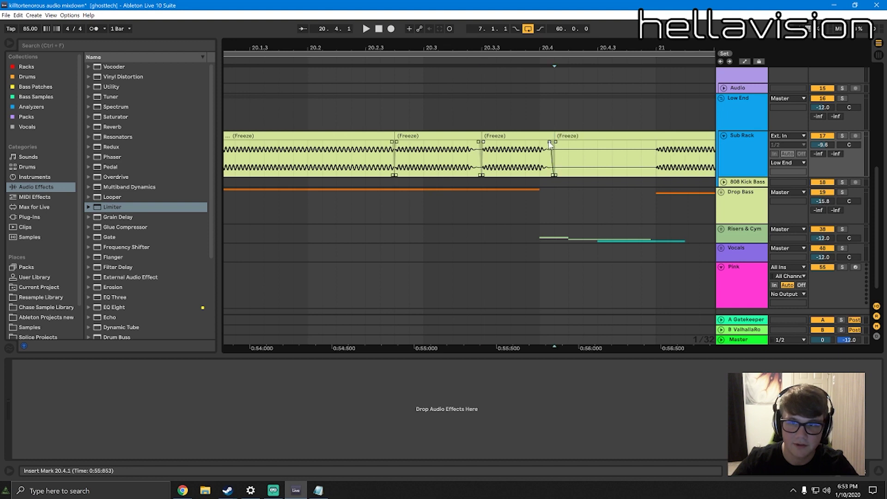
drag(555, 144, 387, 145)
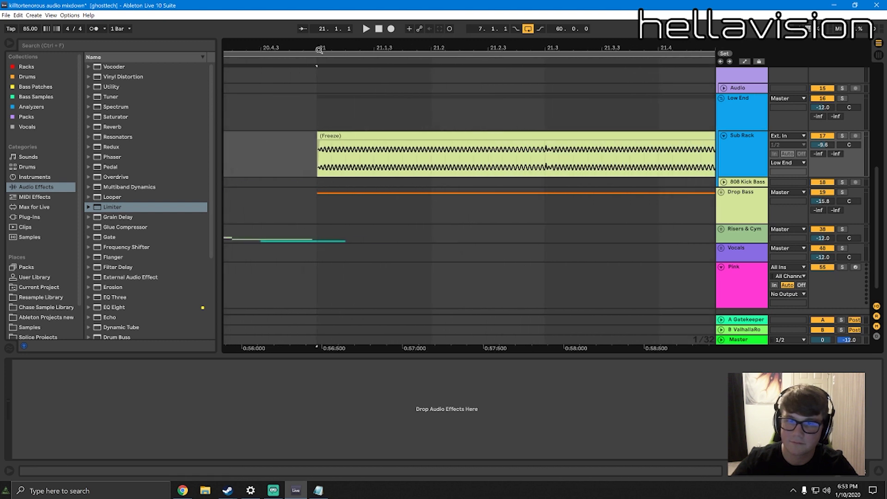
Split the Sub Rack audio at 21.3 and lengthen the fades on both sides of the cut
click(548, 162)
key(ctrl+e)
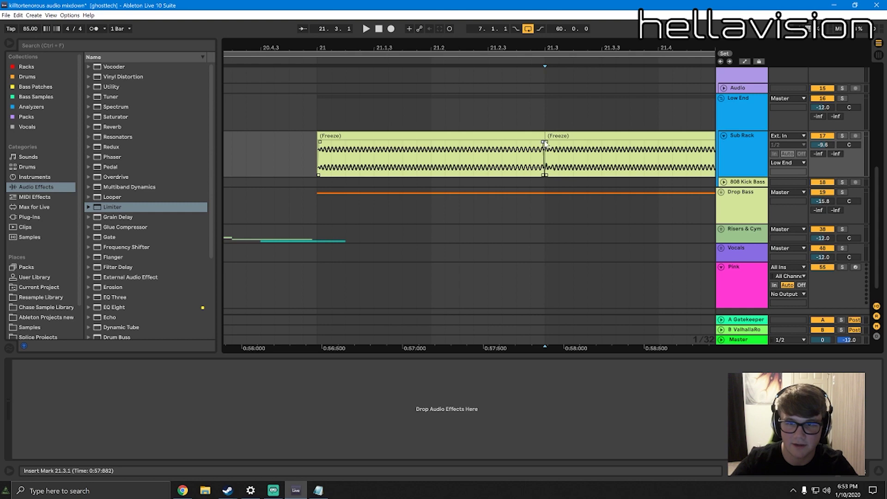
scroll(548, 150, up, 5)
drag(530, 153, 530, 153)
Solo the Sub Rack track and repeatedly play across the cut at 21.3 to check its fades
key(space)
click(843, 135)
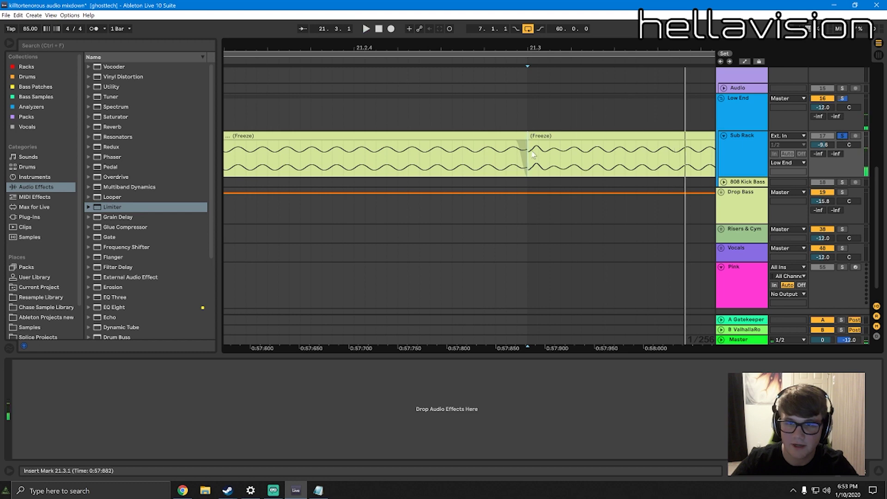
key(space)
key(space)
key(space)
key(space)
key(space)
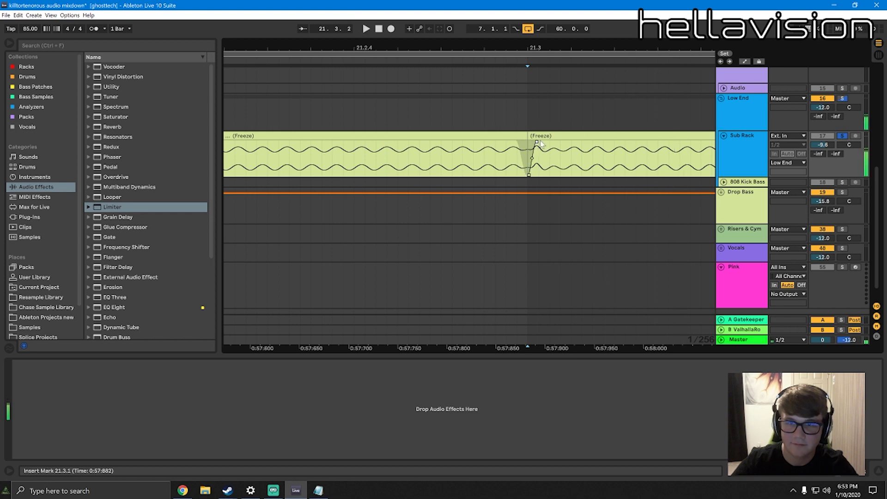
Split the Sub Rack audio at bar 22 and add short fades on both sides of the cut
mouse_move(613, 48)
mouse_down()
mouse_move(344, 48)
mouse_move(427, 30)
mouse_up()
click(591, 167)
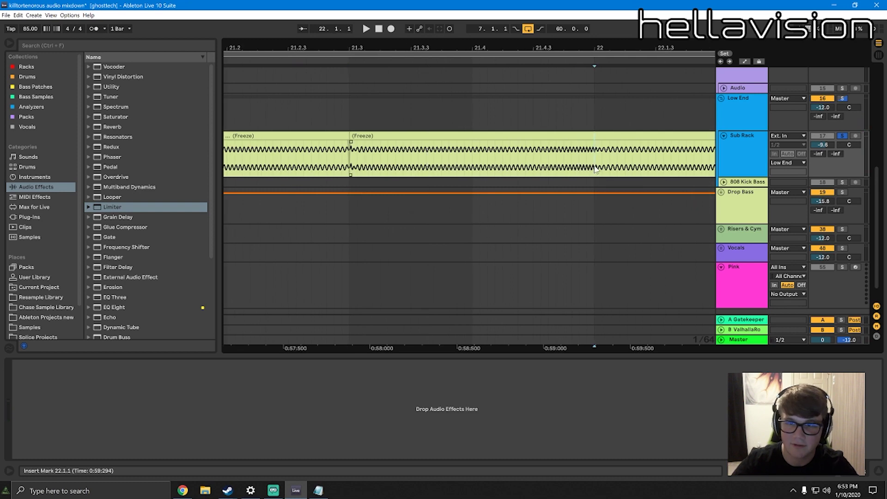
key(ctrl+e)
drag(590, 48, 494, 73)
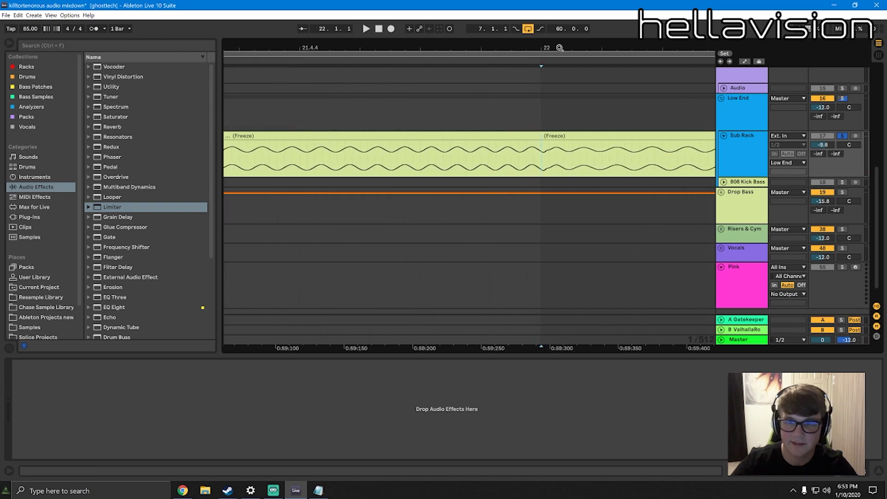
drag(560, 48, 534, 130)
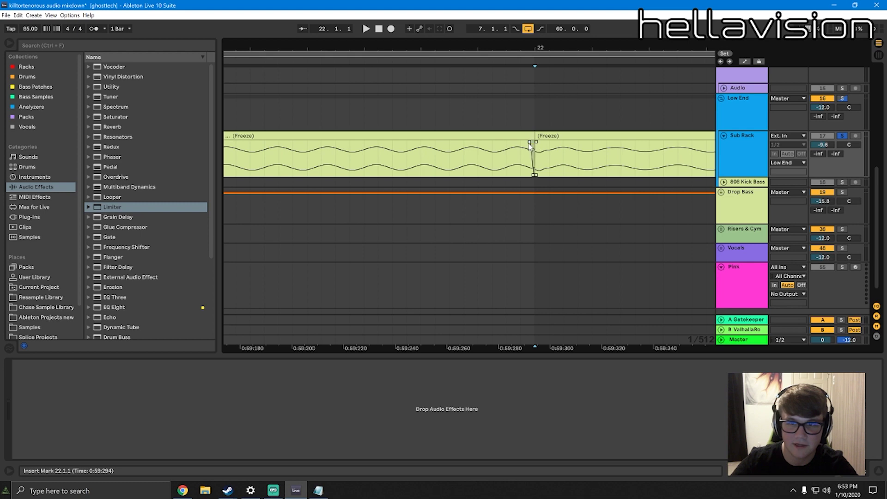
Split the Sub Rack audio at 22.3, 22.3.3 and bar 23, fading the clips at each cut
drag(535, 48, 389, 21)
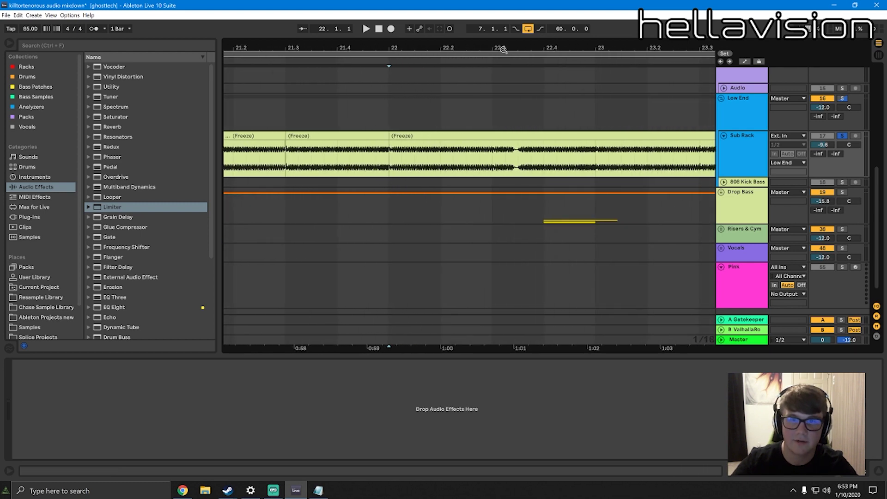
drag(503, 49, 494, 168)
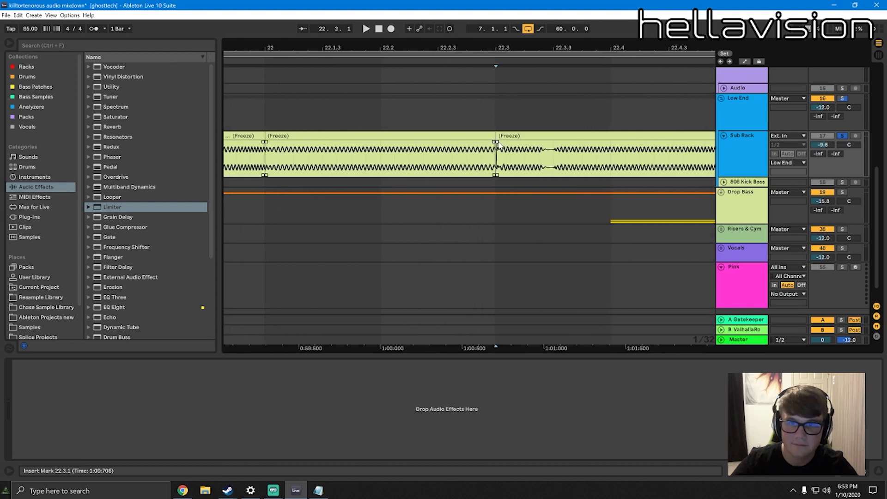
click(554, 152)
key(ctrl+e)
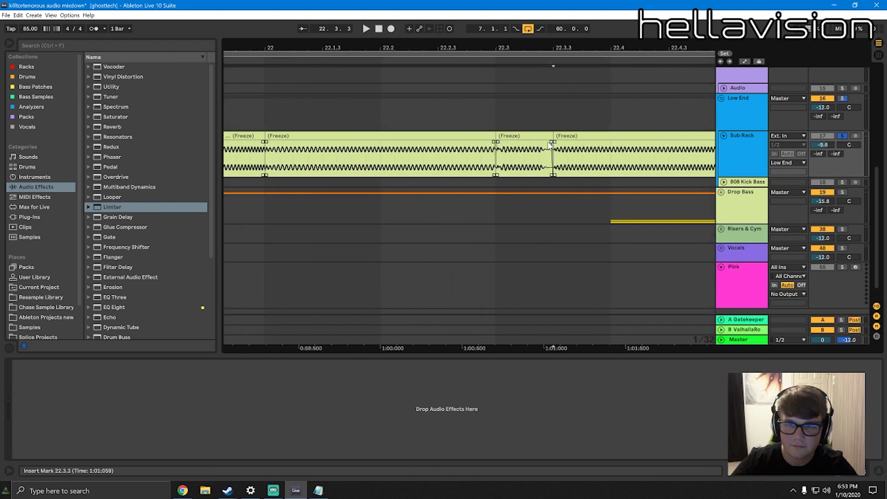
scroll(556, 151, right, 4)
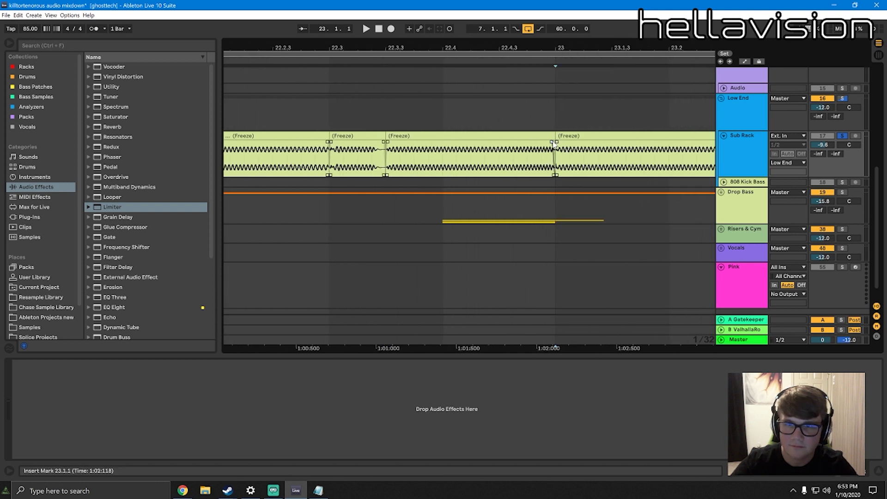
Split the Sub Rack audio at 23.3 and bar 24 with short fades at both cuts
scroll(544, 162, right, 6)
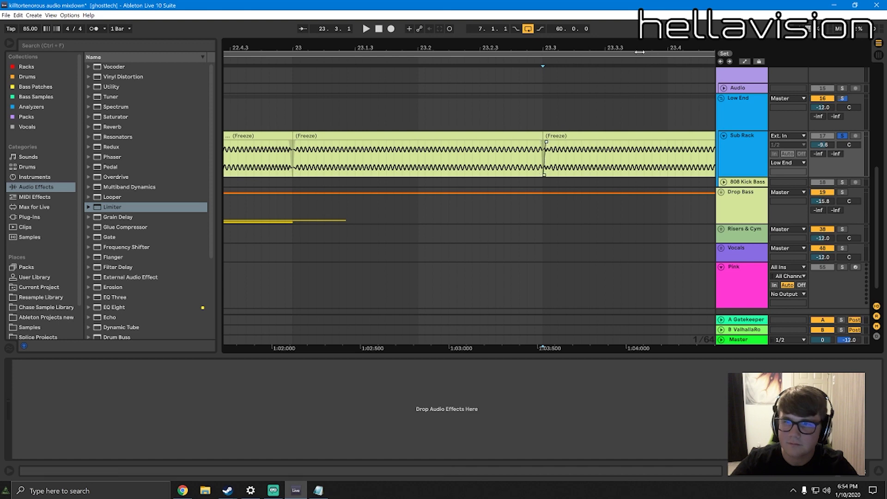
scroll(639, 52, right, 5)
click(563, 147)
key(ctrl+e)
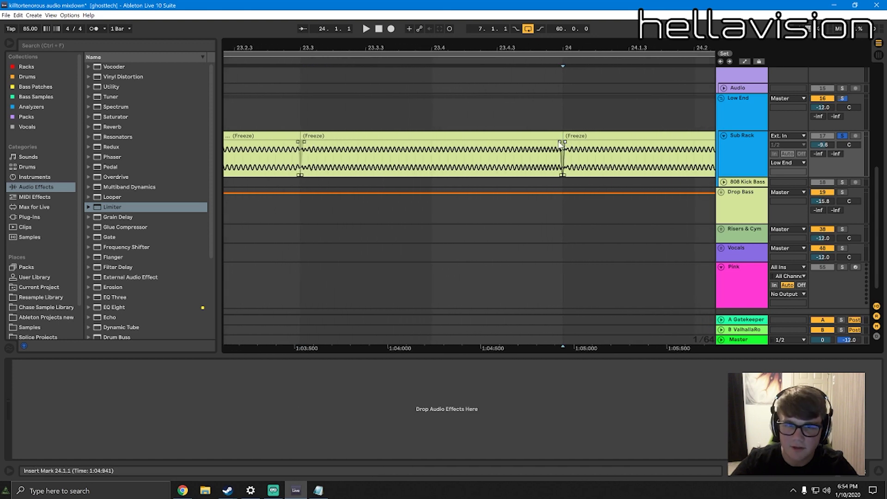
Play the Sub Rack audio from the cut at 23.3, and split it at 24.3 with short fades
click(296, 167)
key(space)
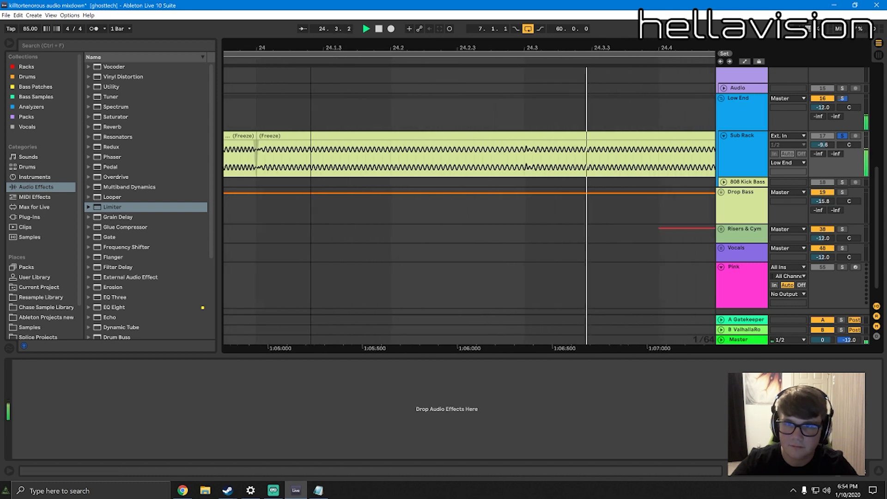
key(space)
click(521, 153)
key(ctrl+e)
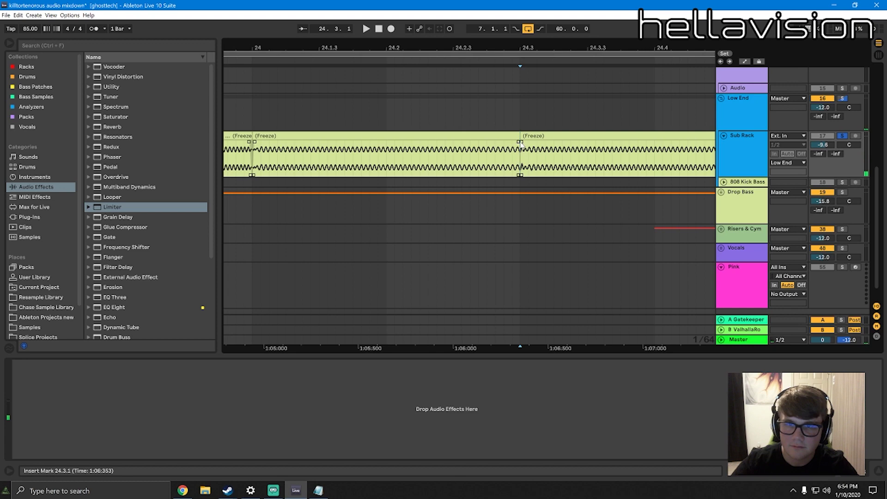
Split the Sub Rack audio at bar 25, where the new bass section begins, with faded clip edges
drag(564, 48, 482, 7)
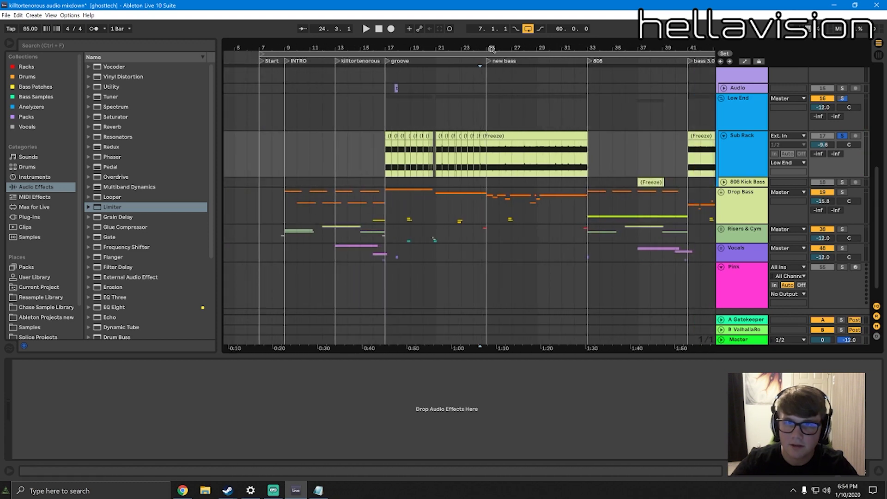
drag(491, 49, 526, 164)
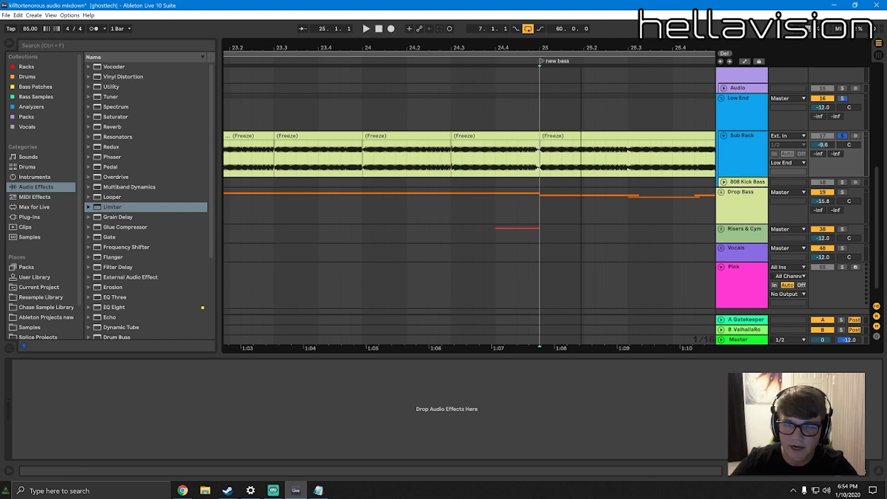
drag(543, 48, 538, 6)
Turn off the Sub Rack solo, fold that track and unfold the 808 Kick Bass track
drag(549, 49, 425, 37)
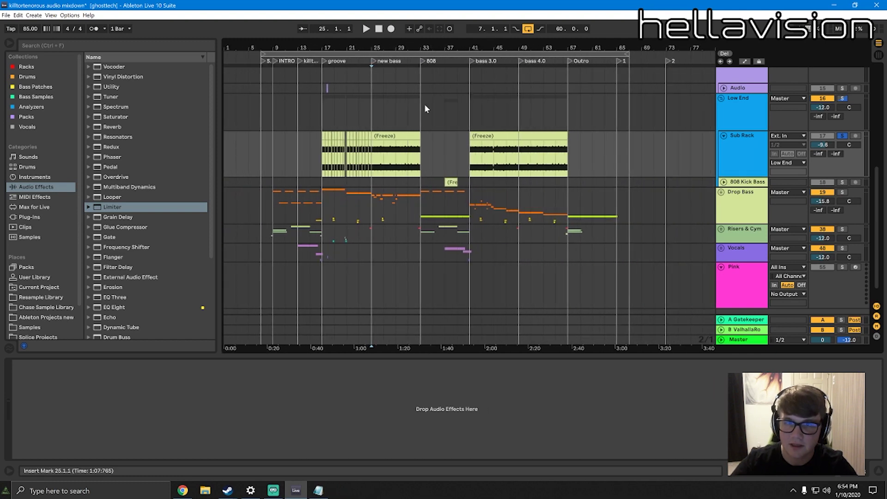
drag(372, 163, 330, 162)
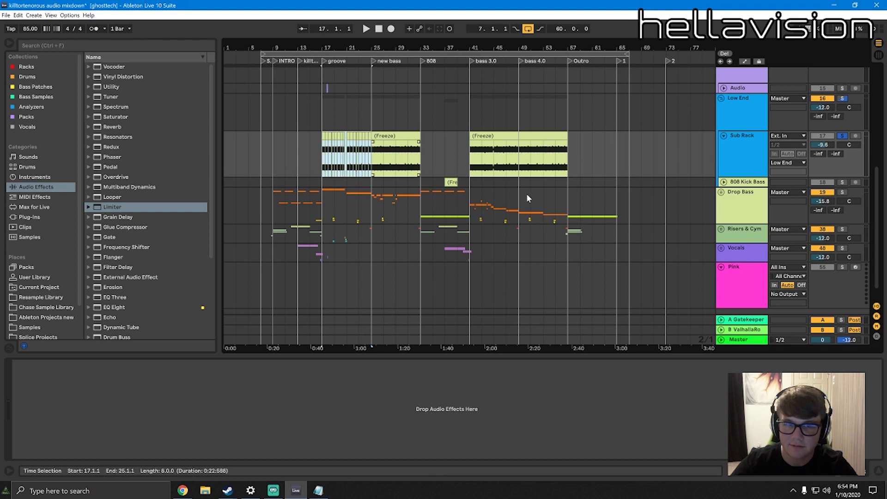
click(544, 166)
click(723, 135)
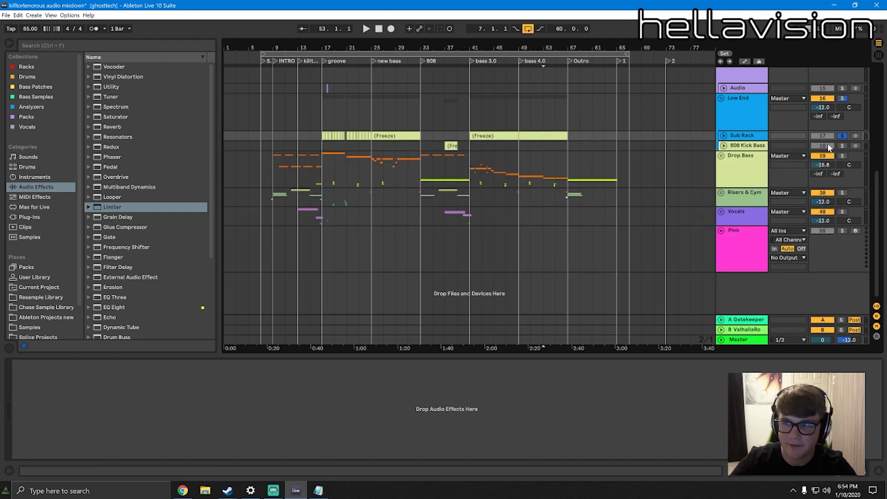
click(723, 145)
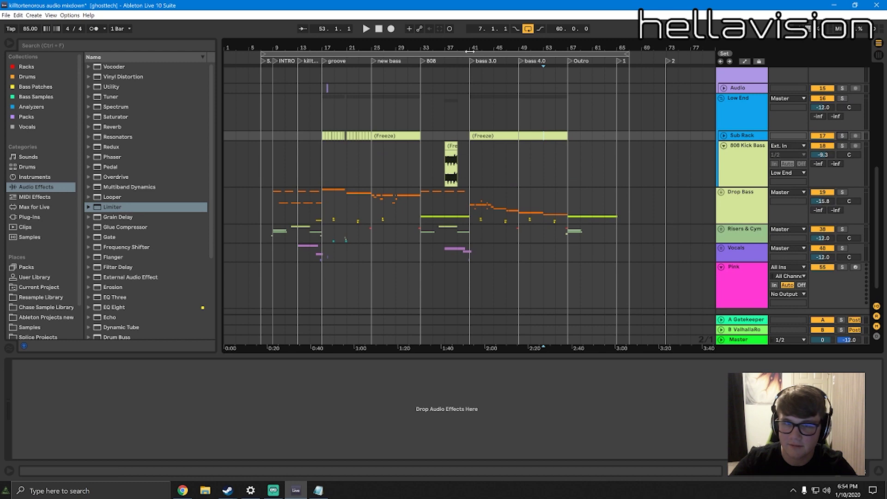
Split the 808 Kick Bass audio at 38.3 and 38.3.3, fading the clips at each cut
drag(469, 51, 456, 145)
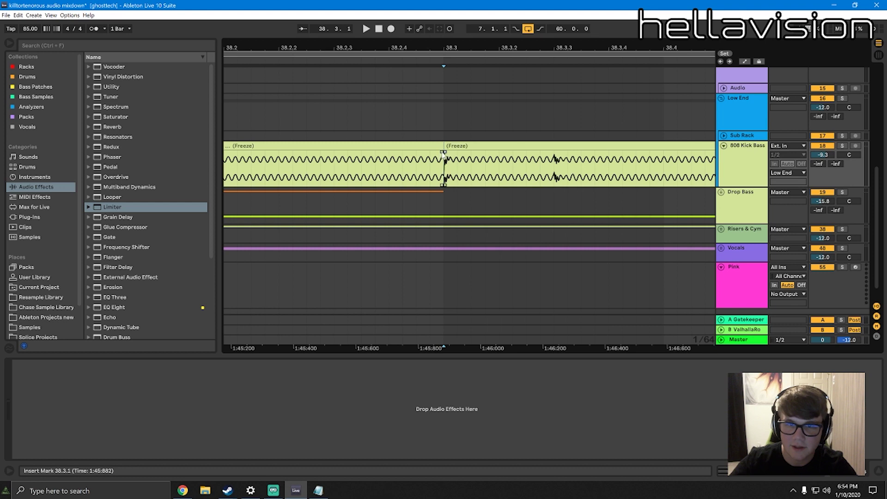
key(space)
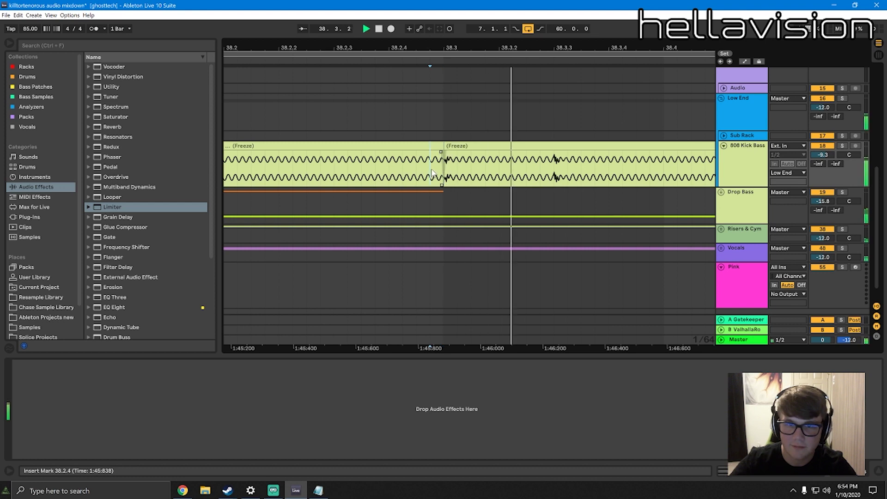
click(556, 160)
key(ctrl+e)
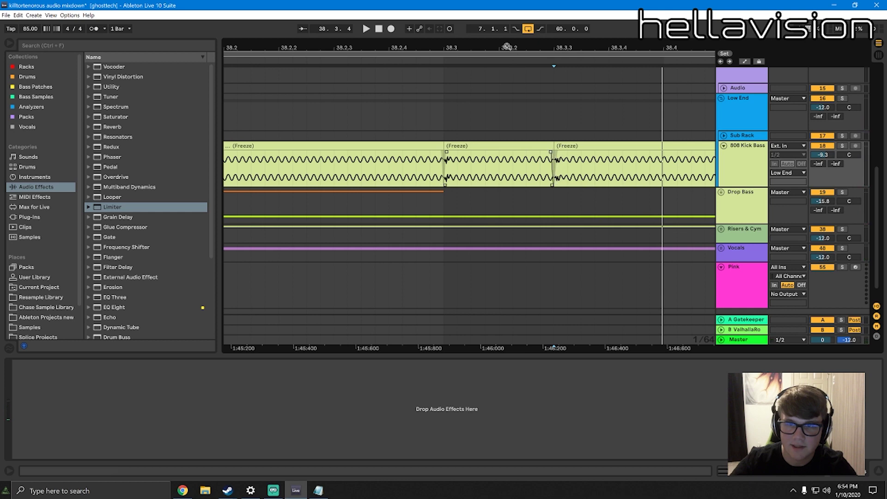
Split the 808 Kick Bass audio at 37.3 and bar 38, with short fades at both cuts
drag(507, 47, 710, 16)
click(467, 203)
click(481, 163)
key(ctrl+e)
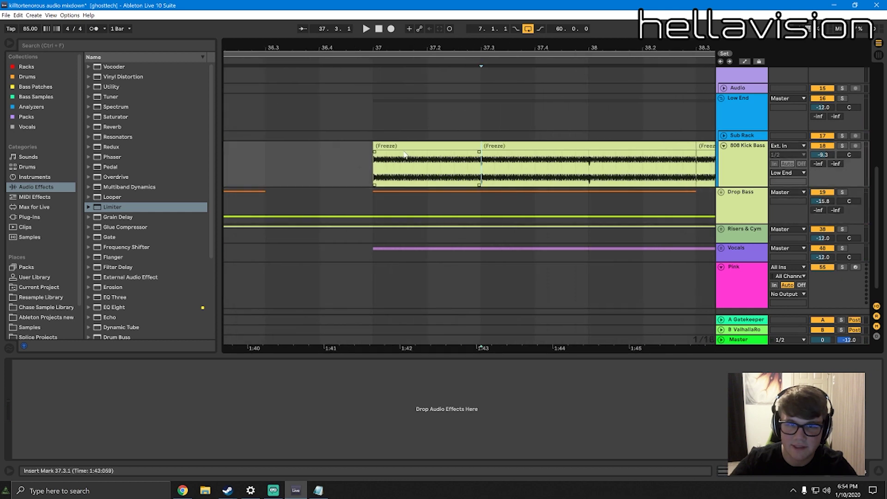
drag(387, 171, 373, 159)
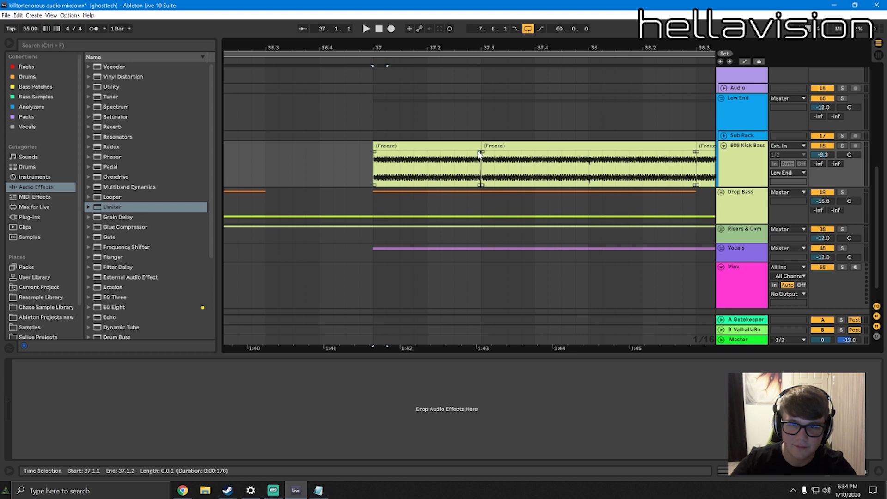
click(578, 173)
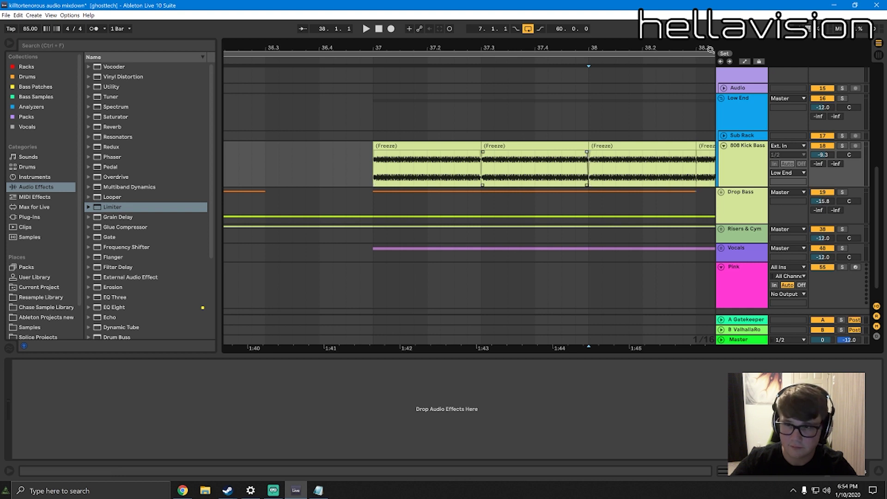
Extend the last 808 Kick Bass clip slightly past bar 39 and give its end a short fade-out
drag(711, 50, 354, 50)
click(457, 170)
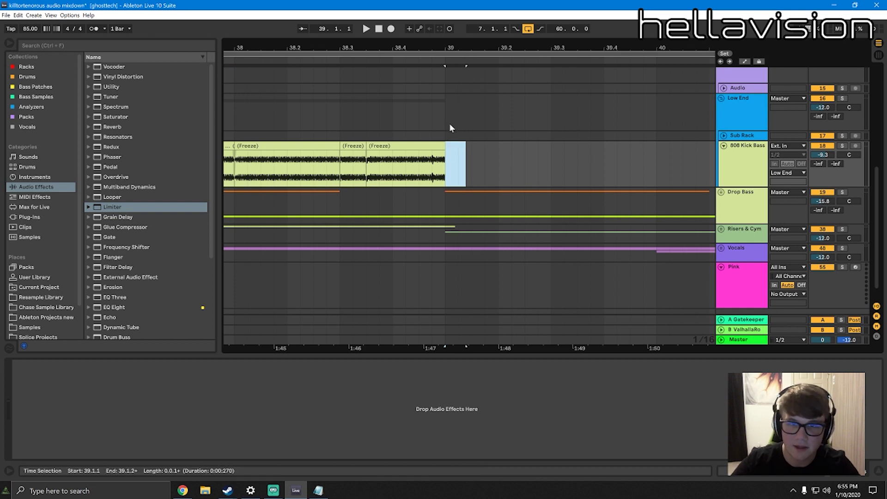
mouse_move(459, 46)
mouse_down()
mouse_move(462, 145)
mouse_move(491, 152)
mouse_move(435, 154)
mouse_up()
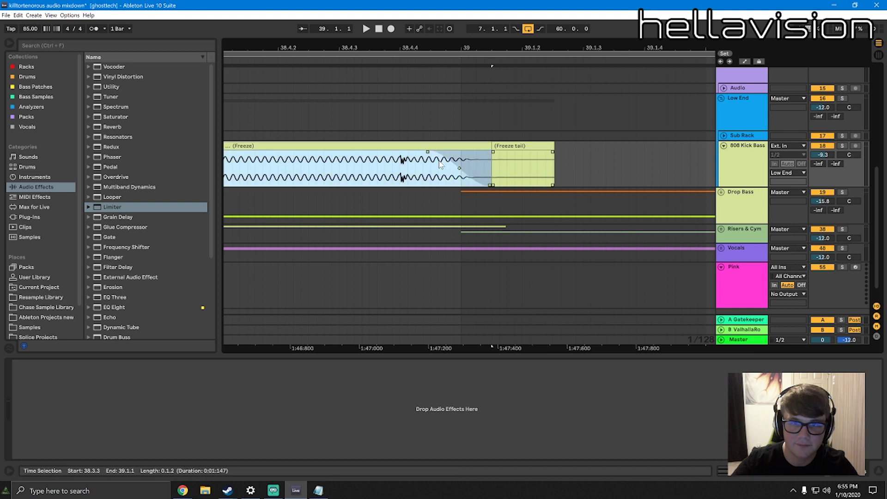
key(ctrl+z)
click(471, 165)
mouse_move(490, 147)
mouse_down()
mouse_move(455, 153)
mouse_move(473, 146)
mouse_up()
Play the end of the 808 Kick Bass audio and delete the leftover freeze tail clip after bar 39
click(513, 146)
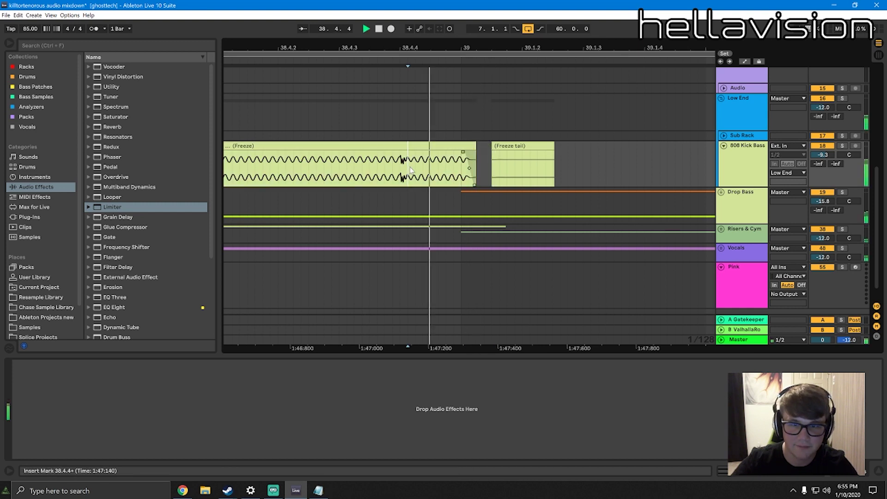
key(space)
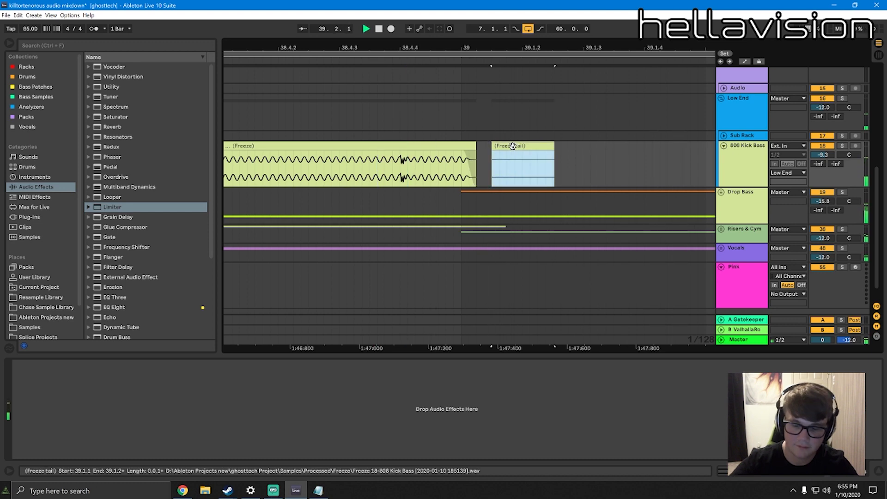
key(Delete)
Fold the 808 Kick Bass track and the Low End group, and stop playback
drag(541, 48, 475, 9)
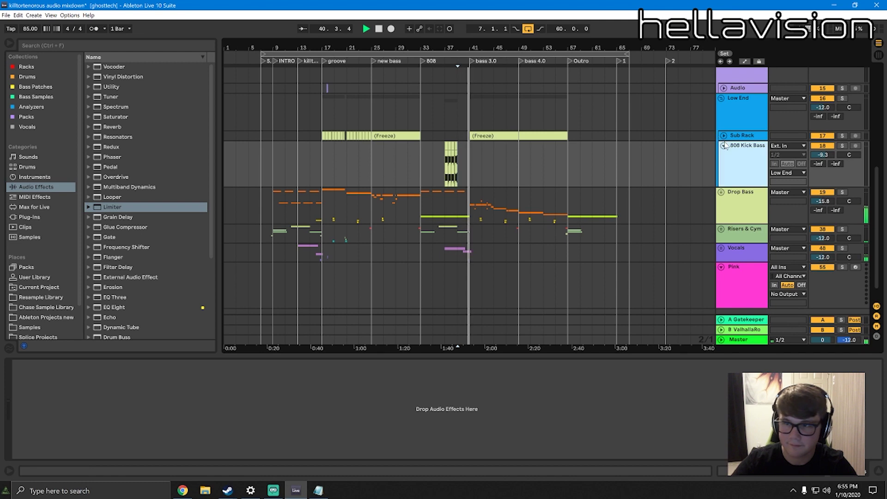
click(725, 146)
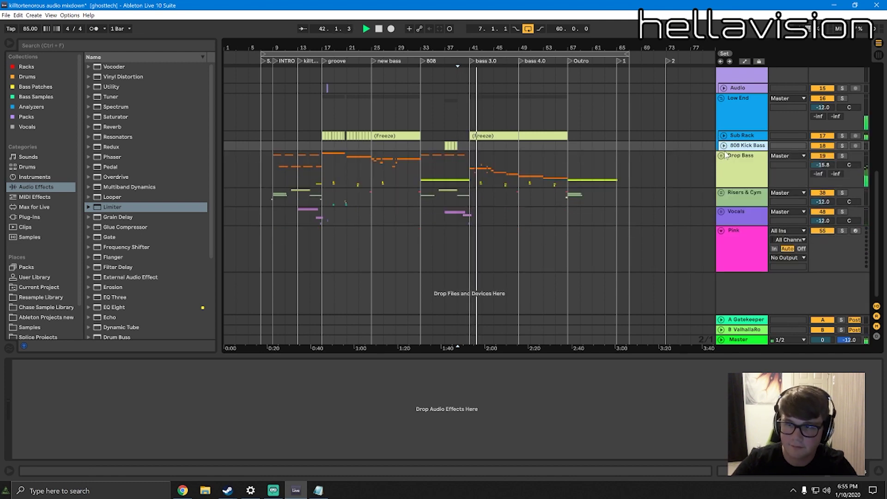
click(721, 98)
key(space)
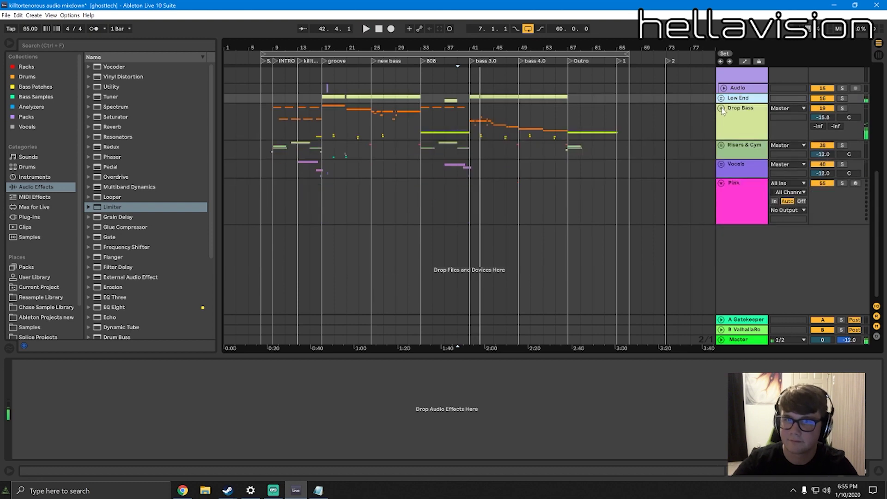
click(722, 108)
click(722, 108)
click(655, 121)
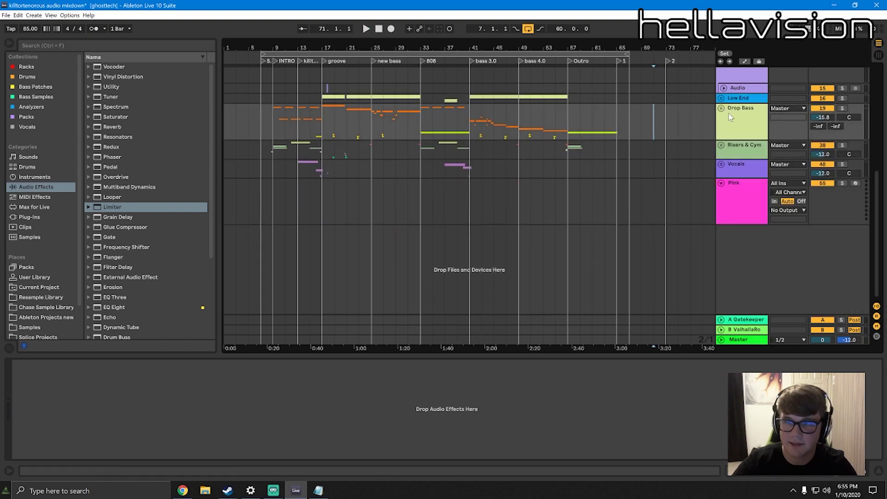
Unfold the Risers & Cym group to show its individual tracks
click(725, 187)
click(728, 155)
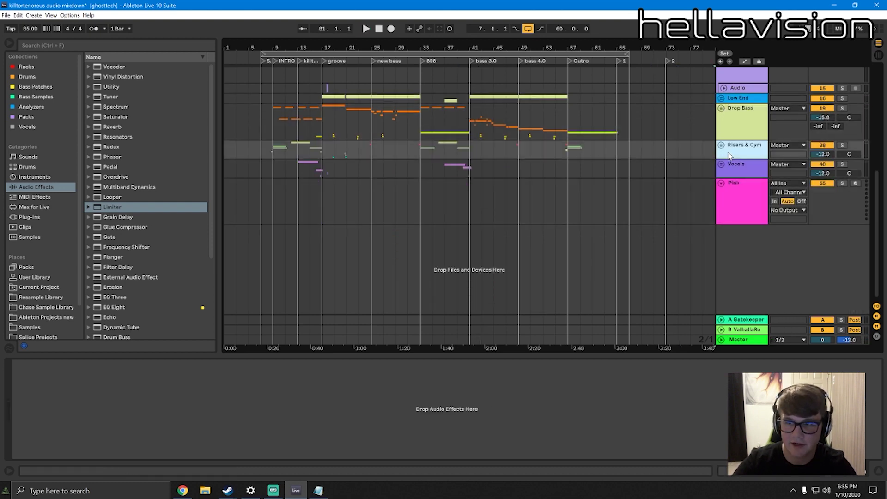
click(720, 146)
scroll(477, 213, down, 2)
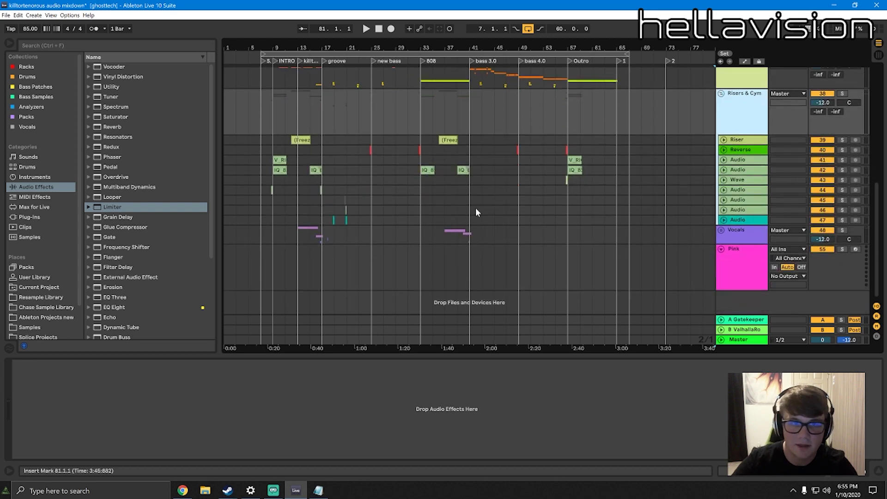
Unfold the Riser track and open the sample view of its first frozen clip at bar 12
click(301, 140)
click(723, 140)
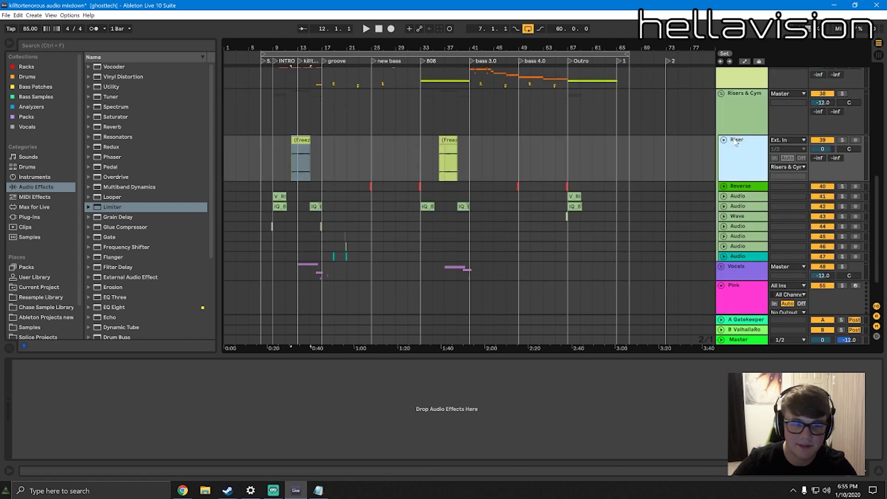
double_click(301, 149)
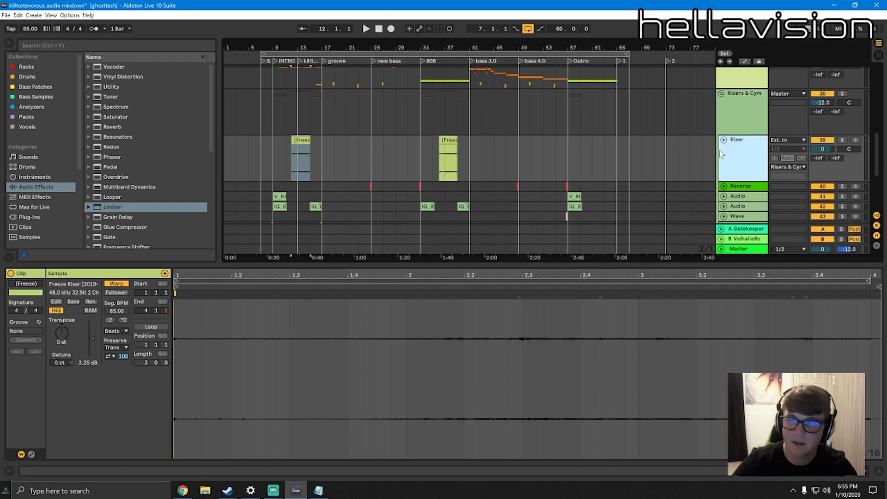
Add an EQ Eight in M/S mode to the Risers & Cym group, with a low cut at 116 Hz on the mid channel
click(721, 154)
click(734, 110)
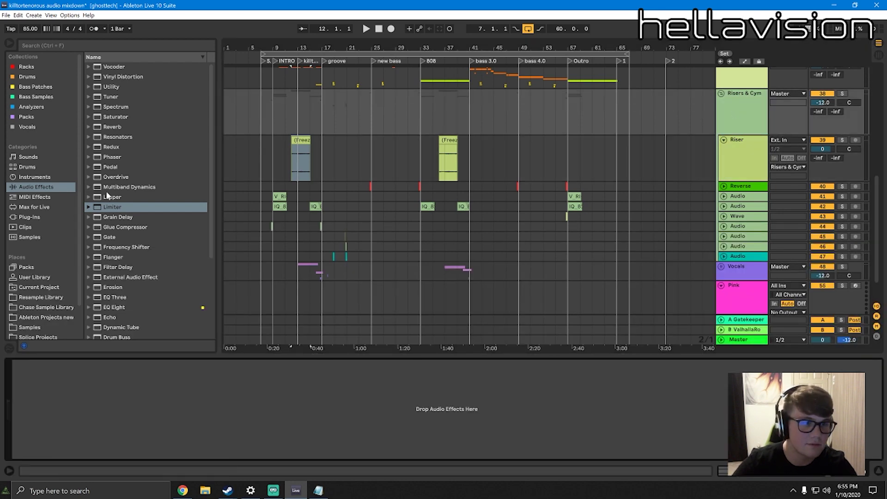
drag(119, 309, 123, 389)
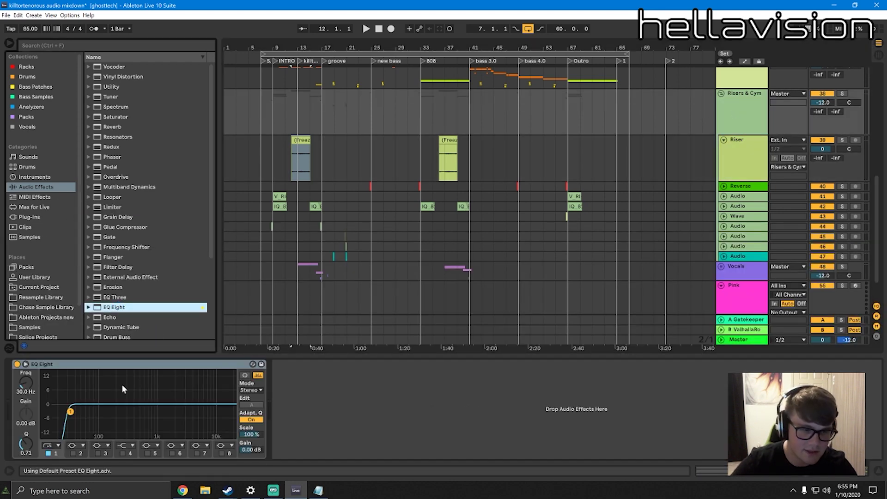
drag(69, 416, 104, 419)
click(248, 390)
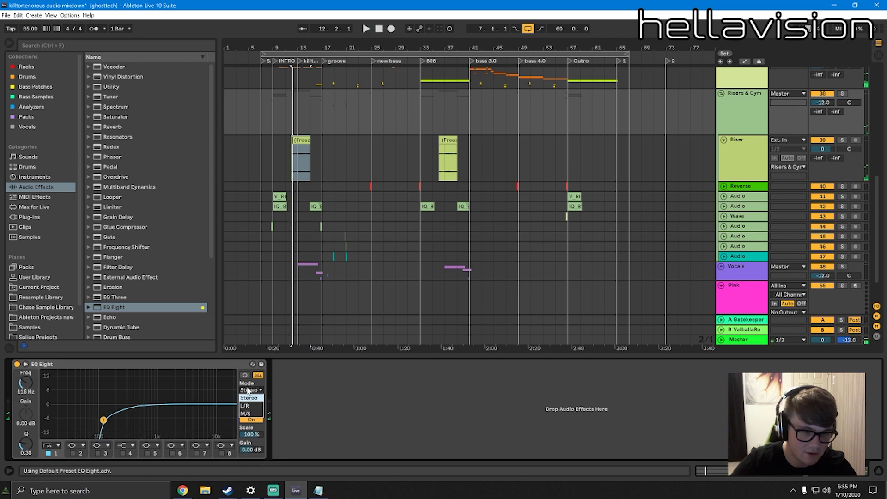
click(251, 418)
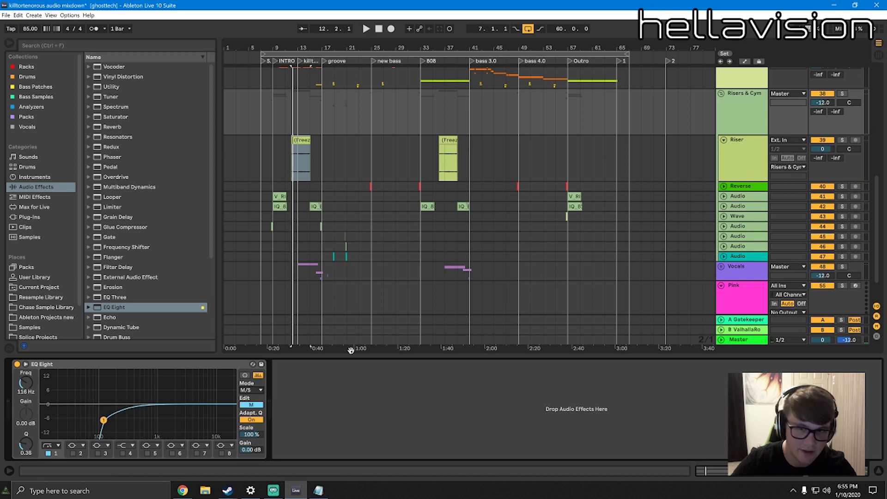
Turn band 3 of the group EQ's side channel into a low cut at 267 Hz and audition it, returning to the mid curve
scroll(464, 206, down, 2)
click(258, 406)
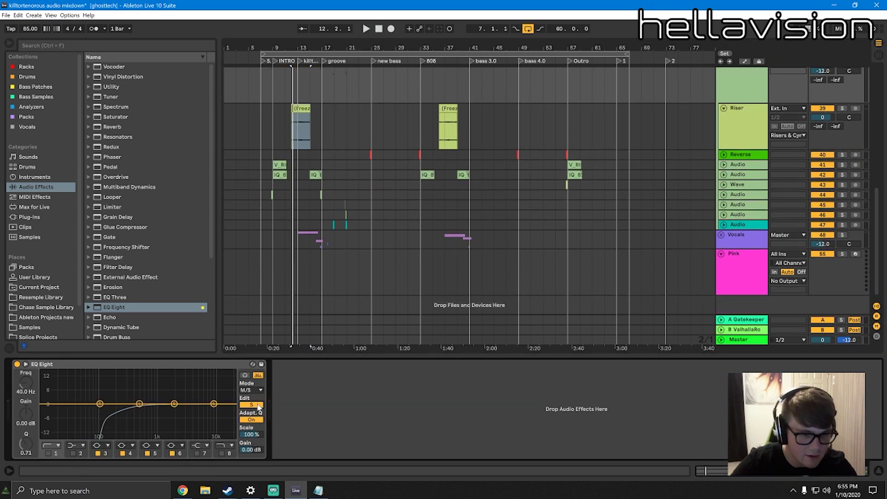
click(106, 445)
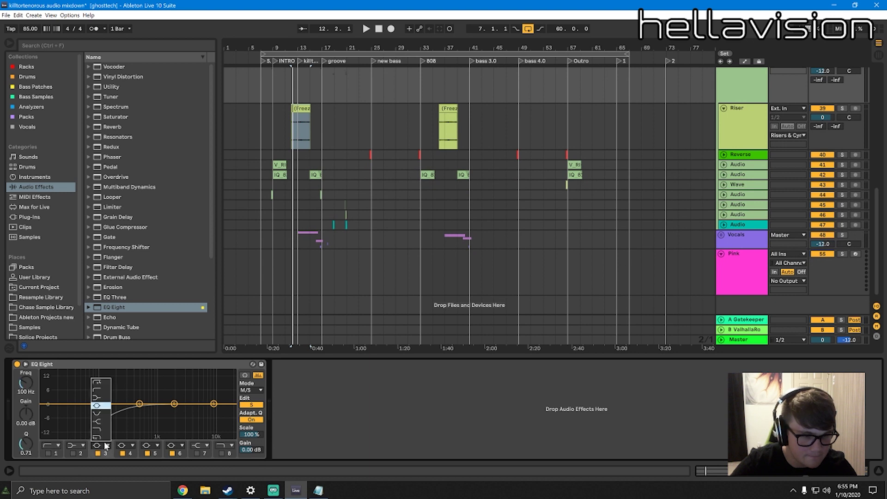
click(102, 390)
drag(99, 411, 123, 416)
key(space)
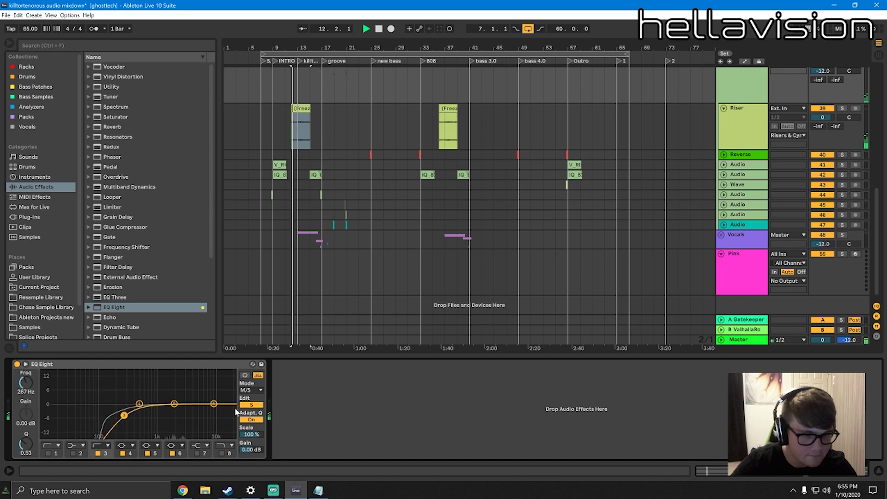
click(249, 405)
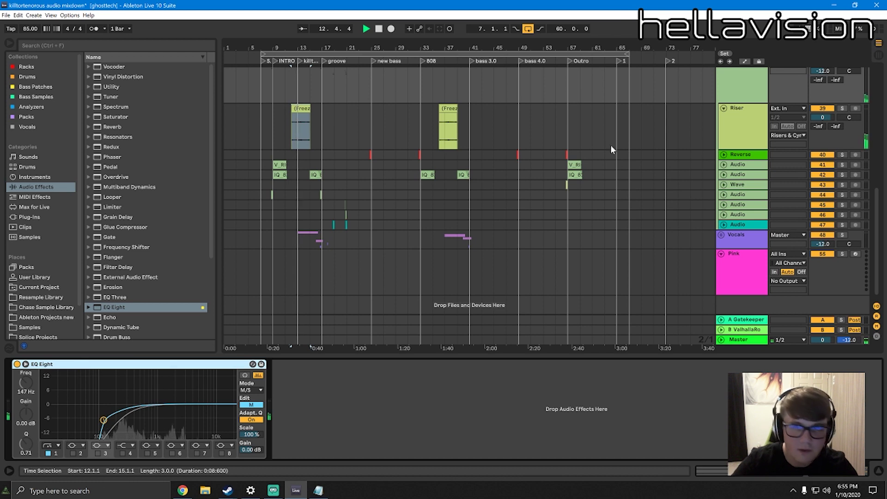
Paste a copy of the group's EQ Eight onto the Riser track and move its mid low cut to 124 Hz
click(746, 121)
key(space)
click(308, 387)
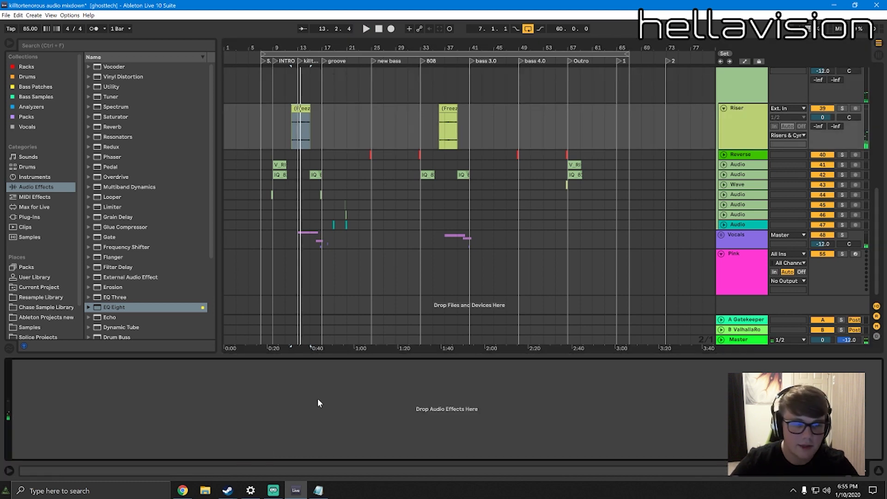
key(ctrl+v)
drag(103, 420, 108, 430)
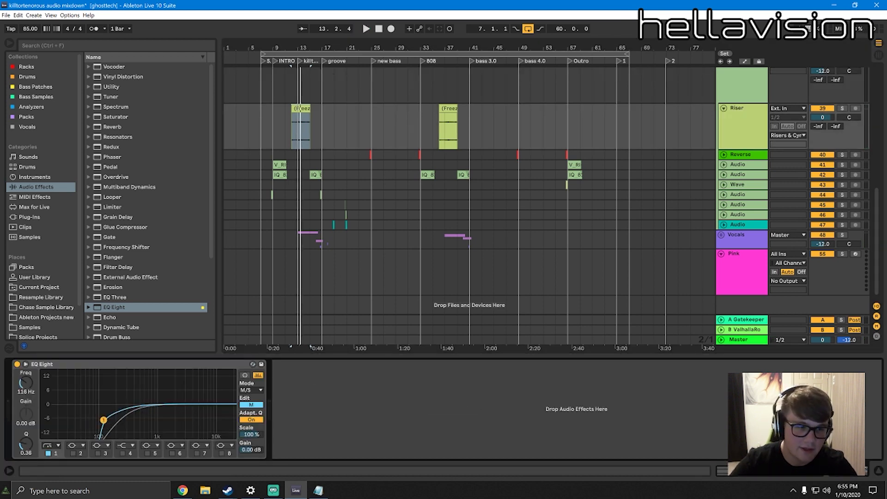
Compare the EQ Eight curve on the Risers & Cym group with the one on the Riser track
click(755, 74)
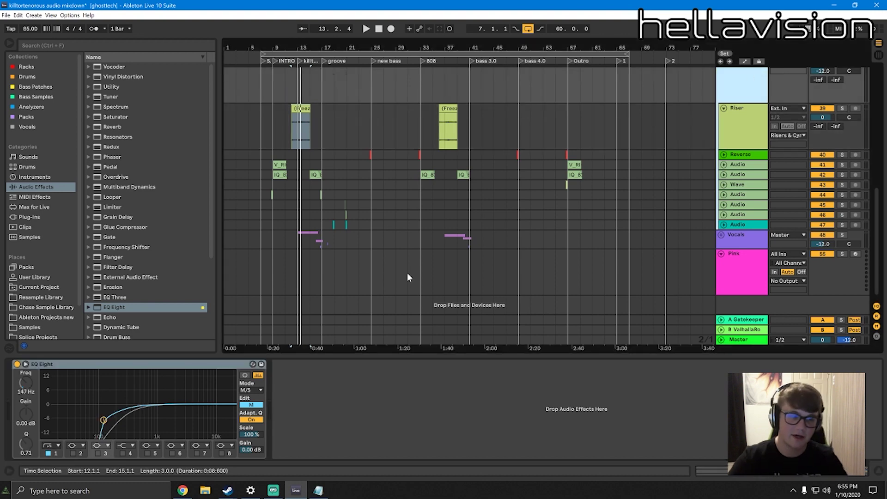
click(124, 370)
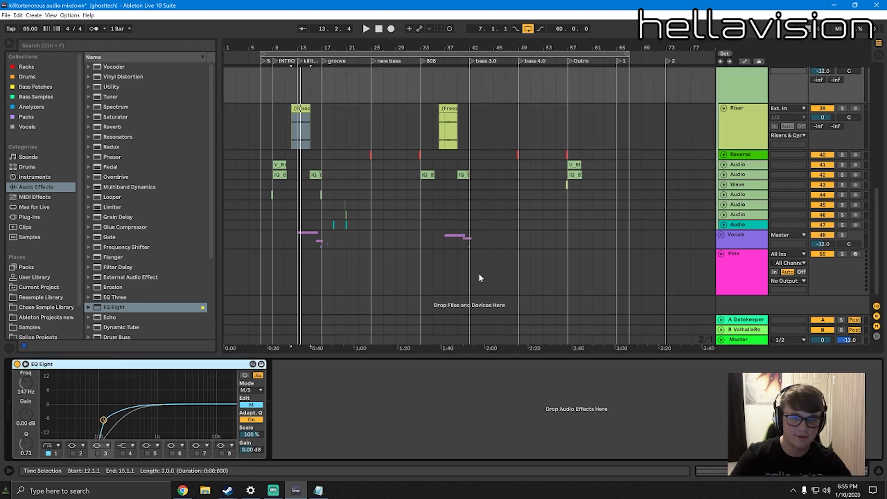
key(ctrl+z)
click(745, 143)
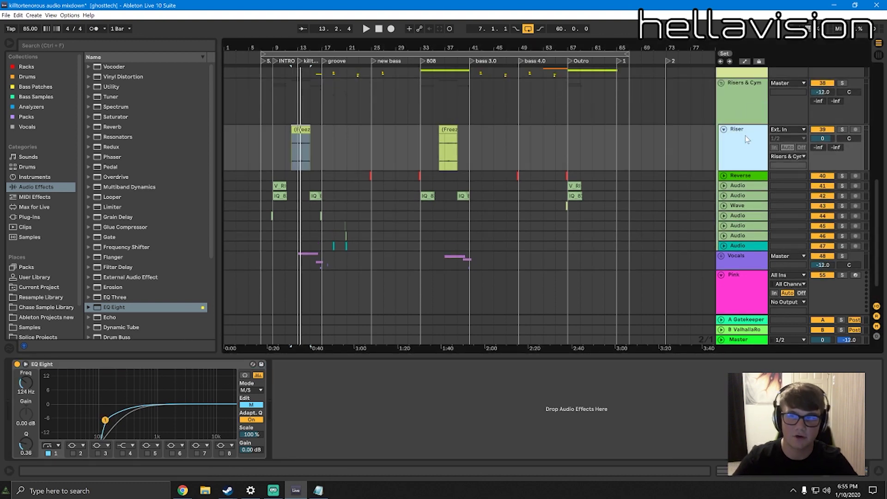
click(746, 112)
click(746, 146)
click(746, 111)
click(747, 138)
click(745, 111)
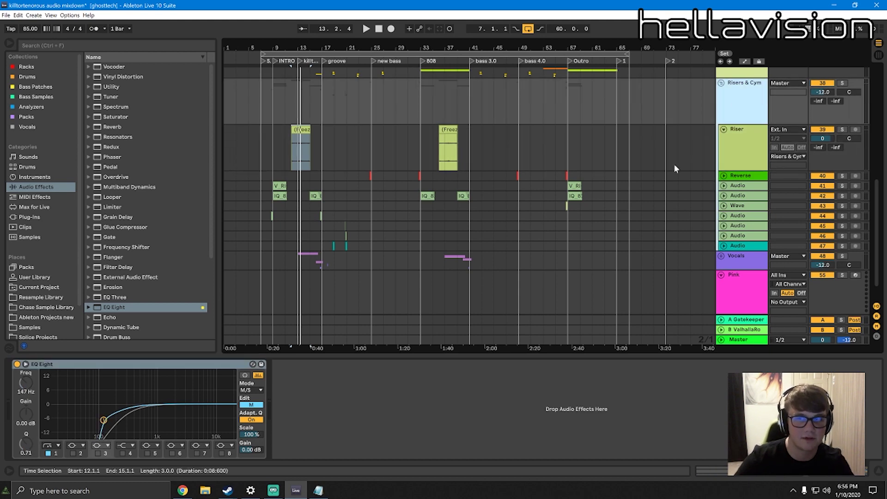
Paste the copied EQ Eight at the end of the Reverse track's device chain, after ValhallaRoom
click(766, 169)
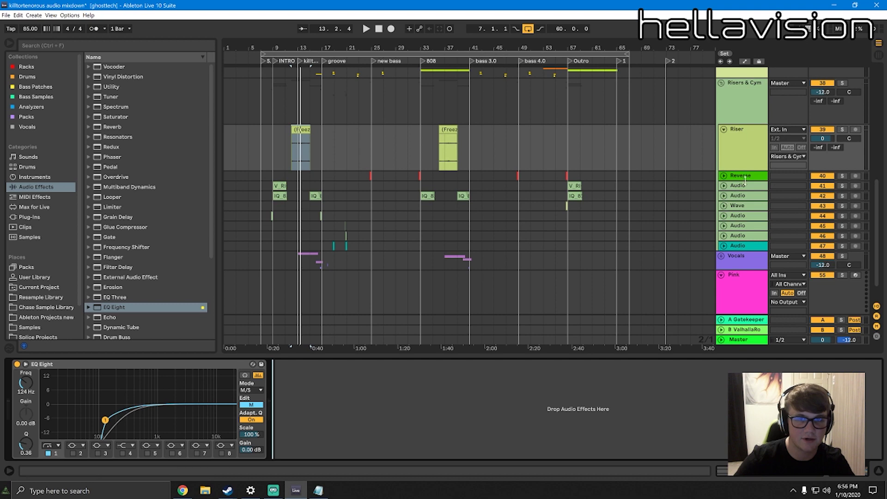
click(760, 178)
click(672, 380)
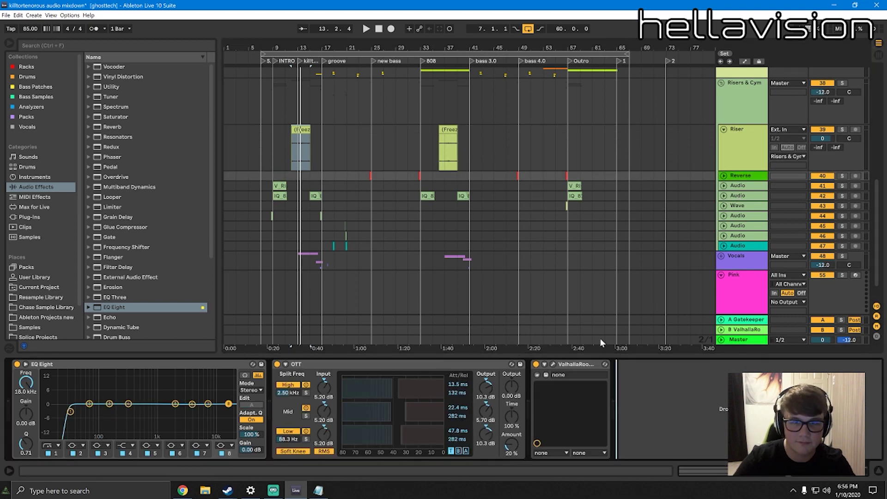
key(Return)
Examine the edges and fades of both frozen Riser clips, near bars 15 and 36 to 39
drag(305, 47, 305, 111)
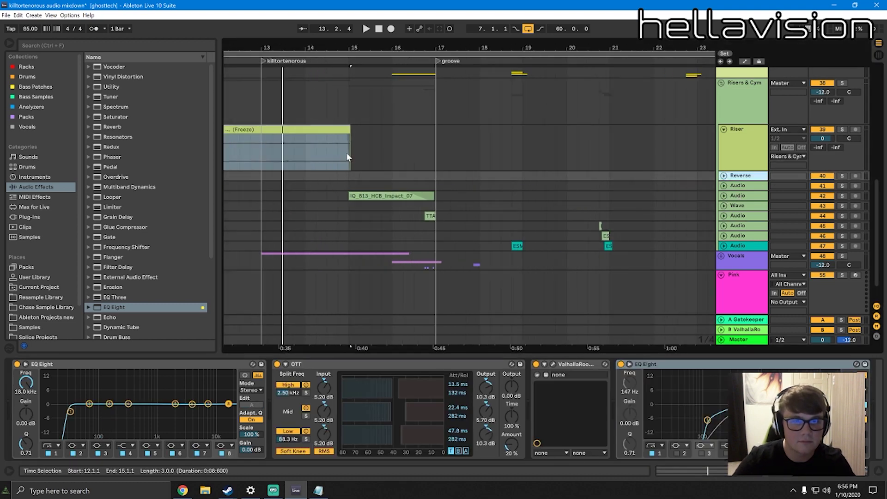
click(348, 129)
key(minus)
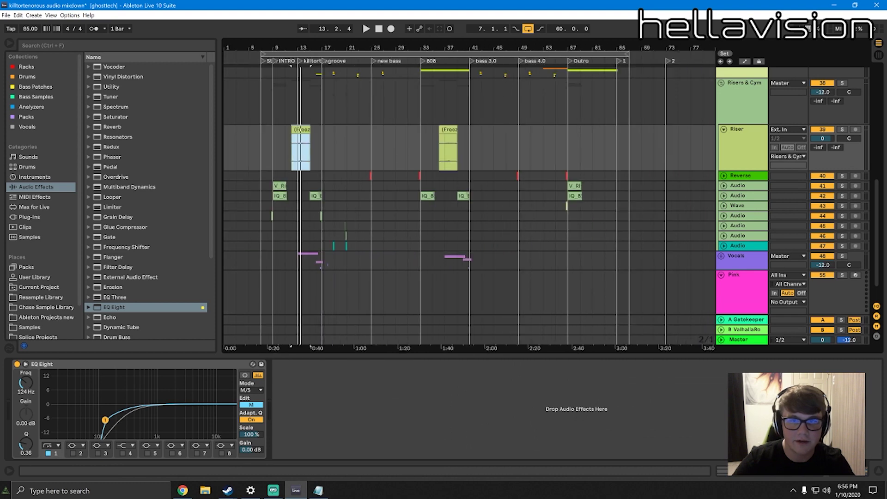
drag(446, 50, 405, 116)
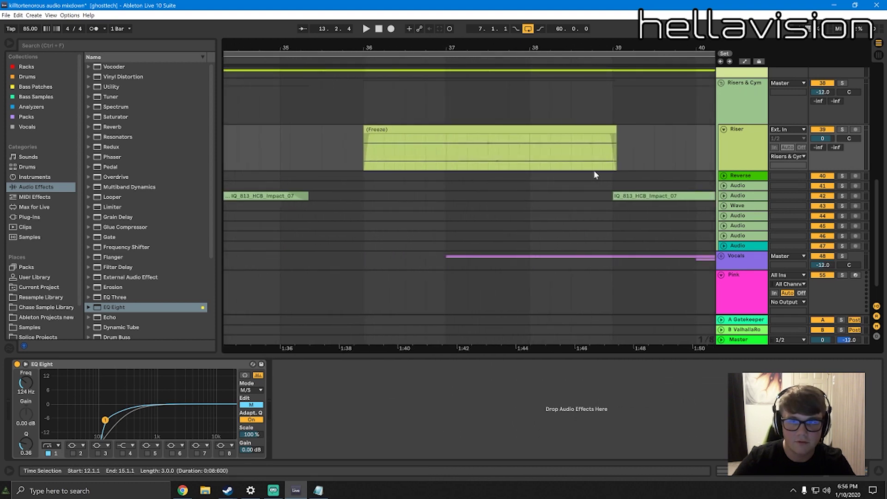
drag(561, 41, 561, 5)
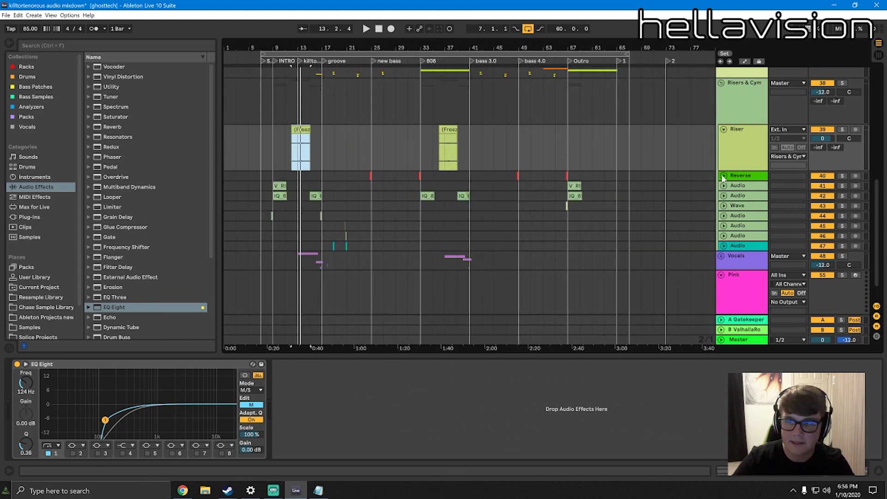
Unfold the Reverse track and examine the edges and fades of its short clips before the section changes
click(724, 176)
mouse_move(374, 48)
mouse_down()
mouse_move(375, 121)
mouse_move(379, 60)
mouse_move(439, 69)
mouse_up()
click(542, 184)
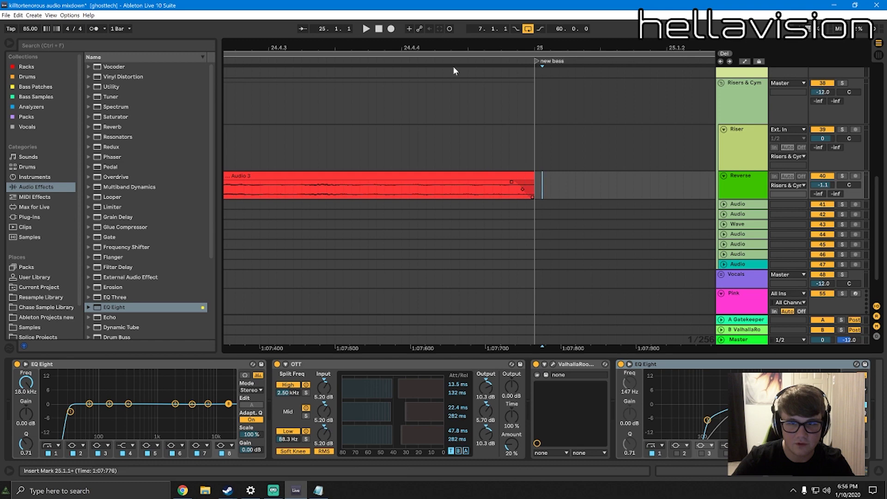
key(minus)
key(minus)
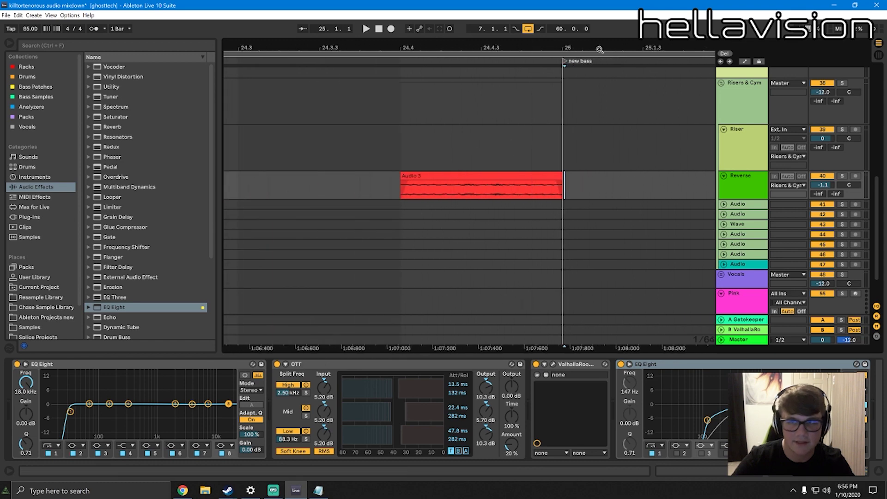
key(minus)
key(minus)
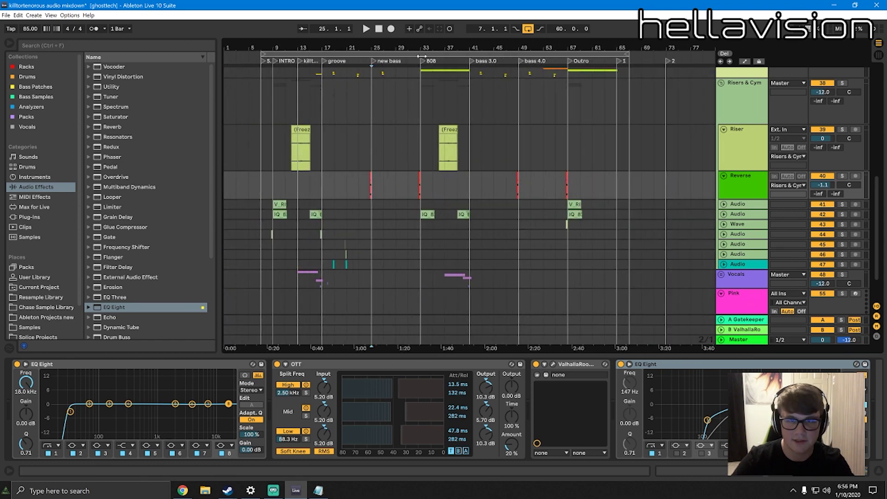
key(plus)
key(plus)
key(plus)
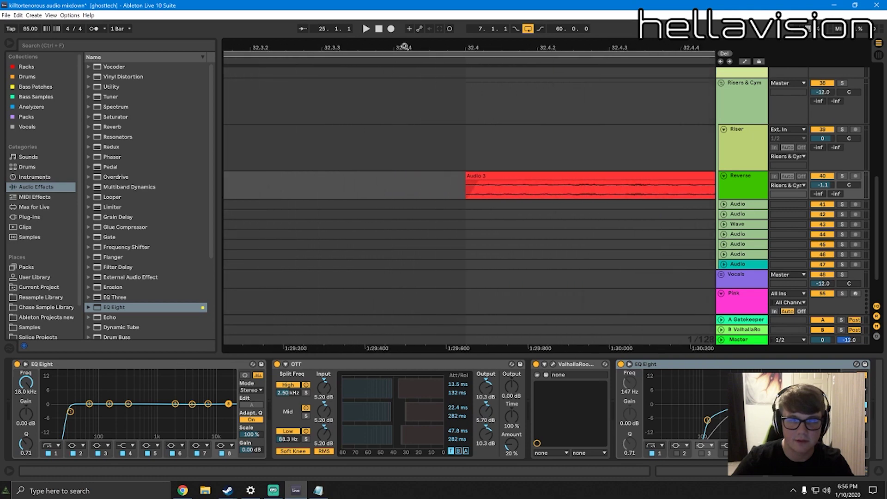
key(minus)
key(minus)
key(minus)
drag(624, 47, 332, 47)
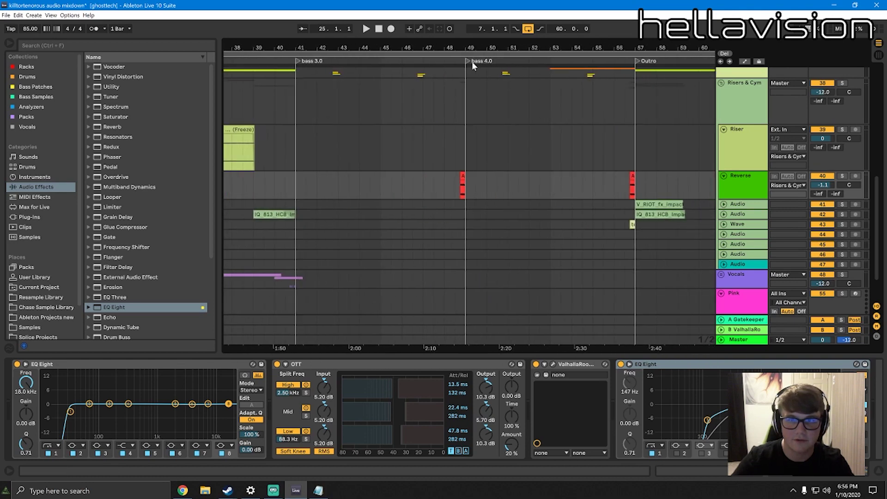
mouse_move(463, 47)
mouse_down()
mouse_move(462, 111)
mouse_move(494, 48)
mouse_move(499, 92)
mouse_move(462, 92)
mouse_move(462, 46)
mouse_up()
Unfold the Audio track below Reverse and keep the Reverse track selected
click(741, 187)
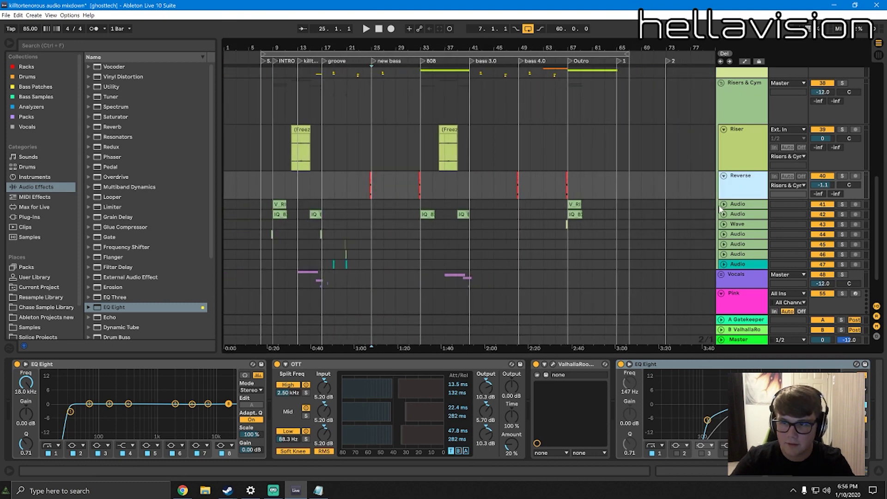
click(723, 204)
click(728, 168)
click(734, 175)
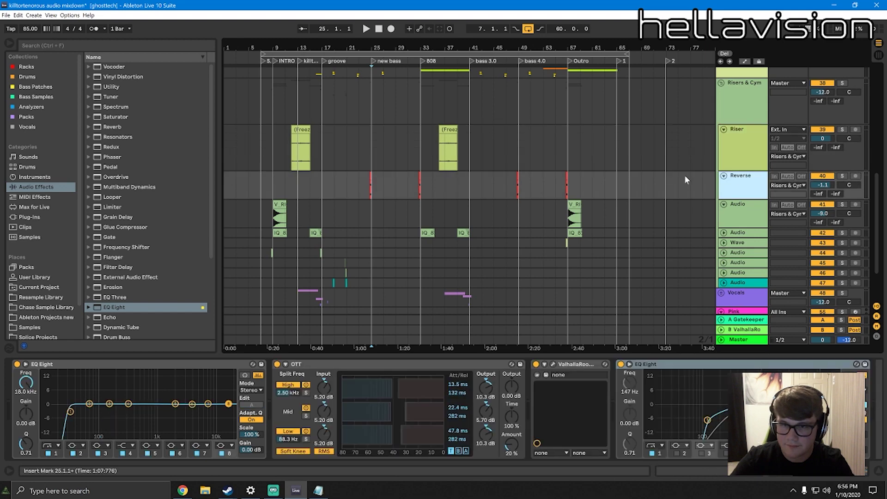
Play the transition into the Outro, solo the Reverse track, and lower its volume to -7.5 dB
click(571, 185)
key(space)
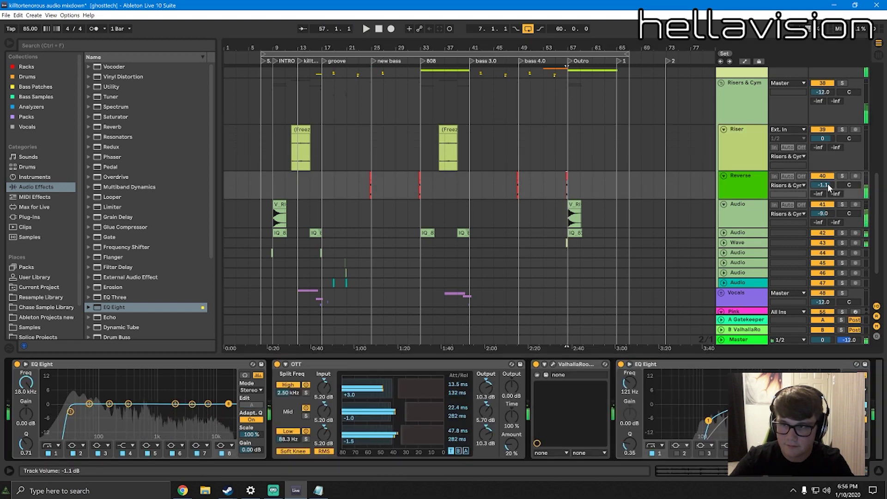
drag(823, 185, 822, 198)
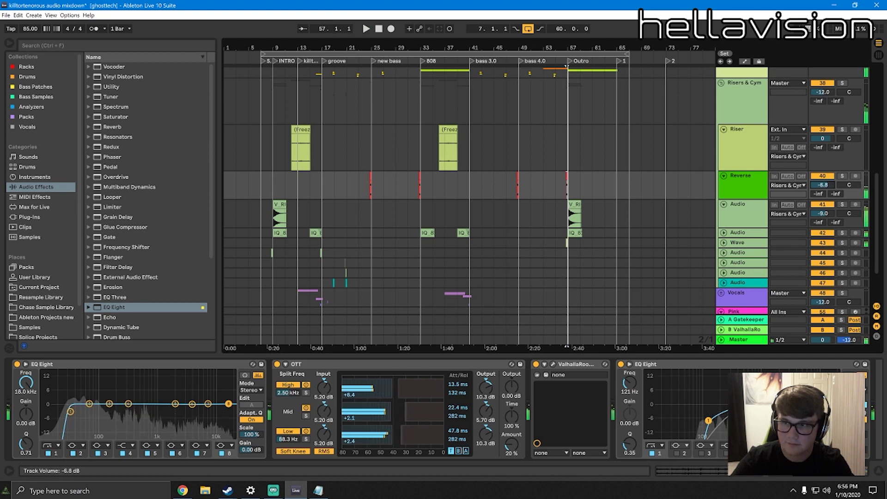
key(space)
click(842, 175)
key(space)
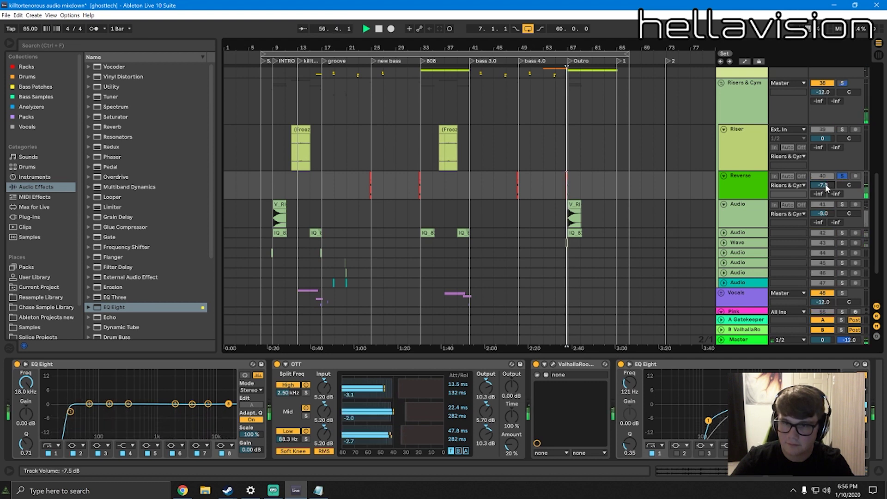
key(space)
Solo the Wave track during playback, lower its volume to -14.8 dB, and unsolo it
click(842, 243)
key(space)
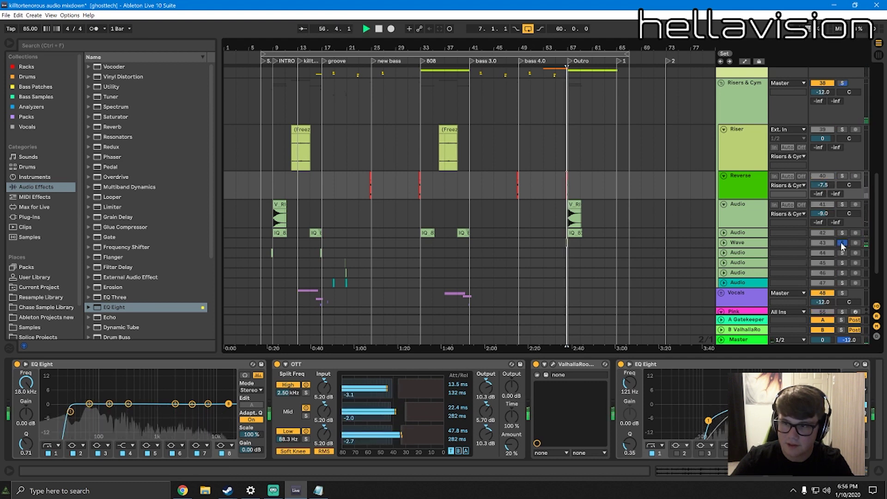
click(724, 243)
drag(831, 250, 831, 271)
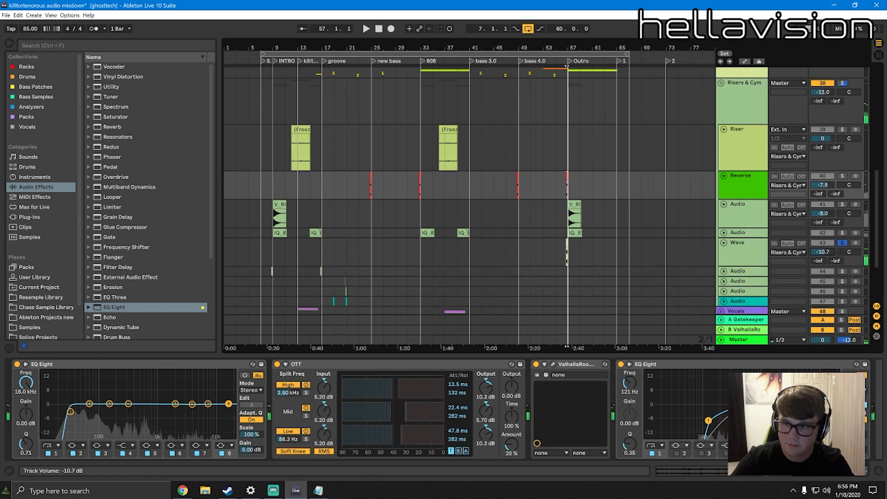
key(space)
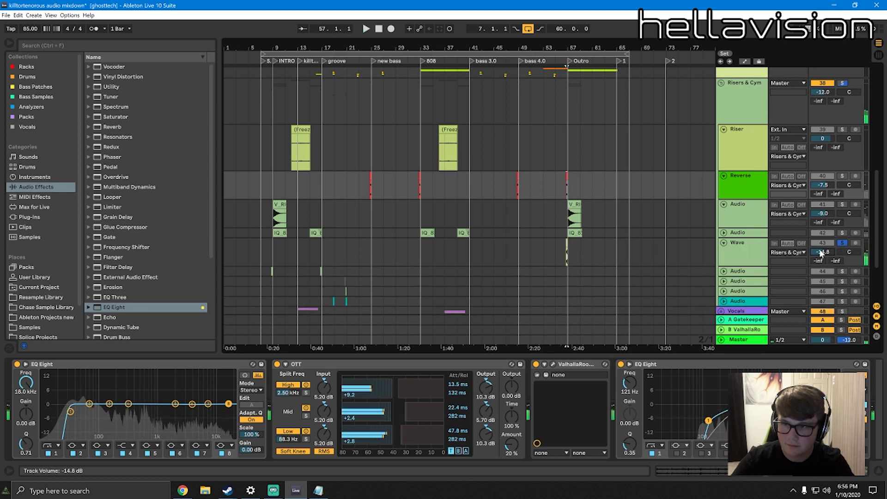
click(842, 243)
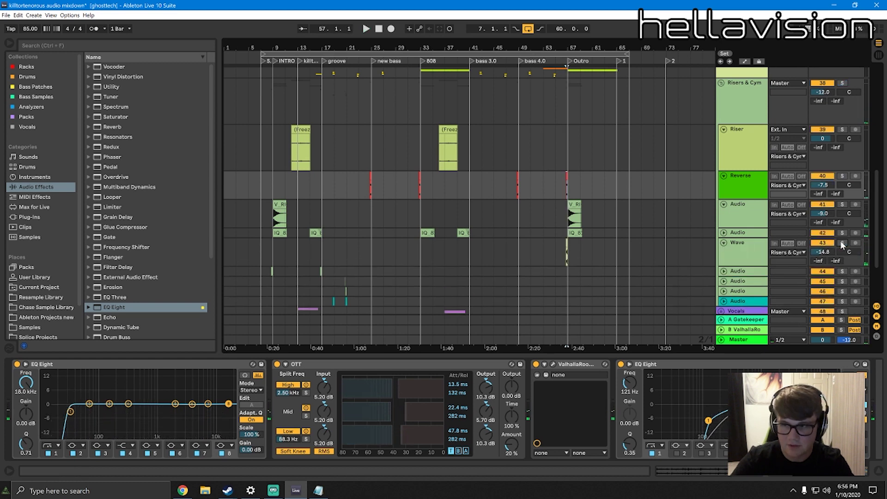
Fold the Wave, Reverse, and Riser tracks
click(724, 244)
click(724, 176)
click(723, 130)
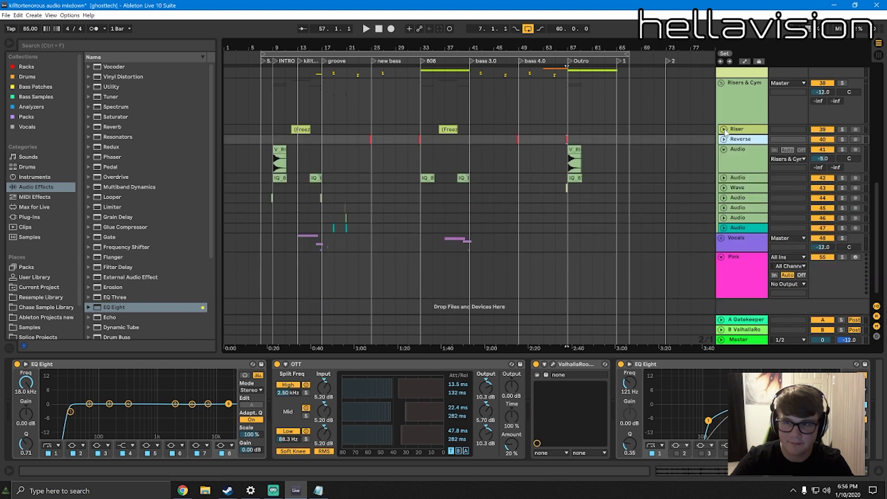
Solo the subsonic impact's Audio track during playback and turn EQ Eight band 4 into a high cut at about 235 Hz
click(742, 148)
key(space)
click(841, 150)
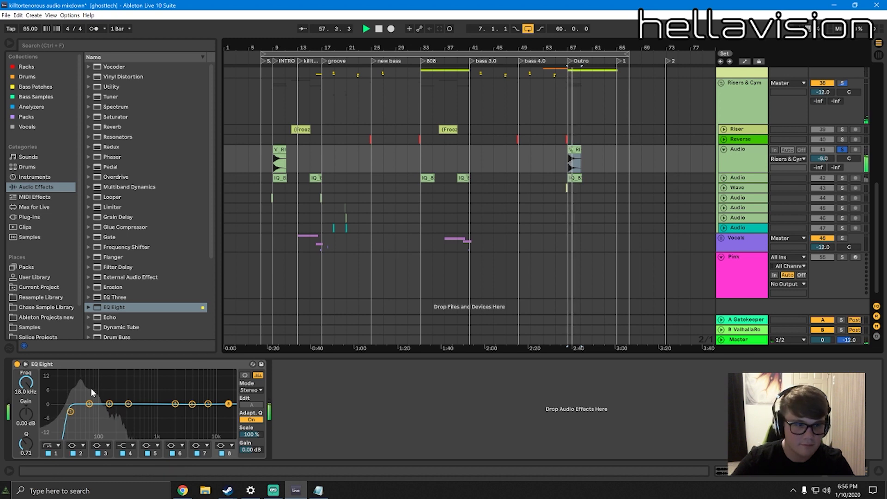
click(89, 404)
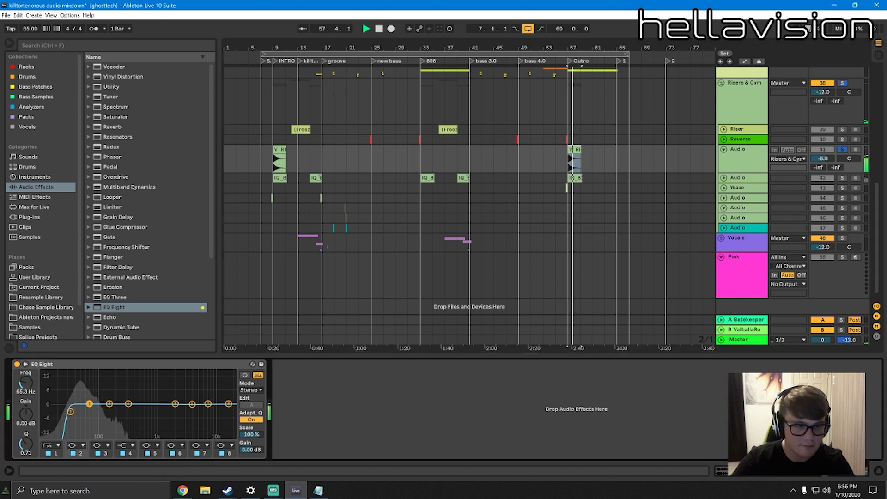
click(132, 445)
click(130, 413)
drag(129, 412, 121, 418)
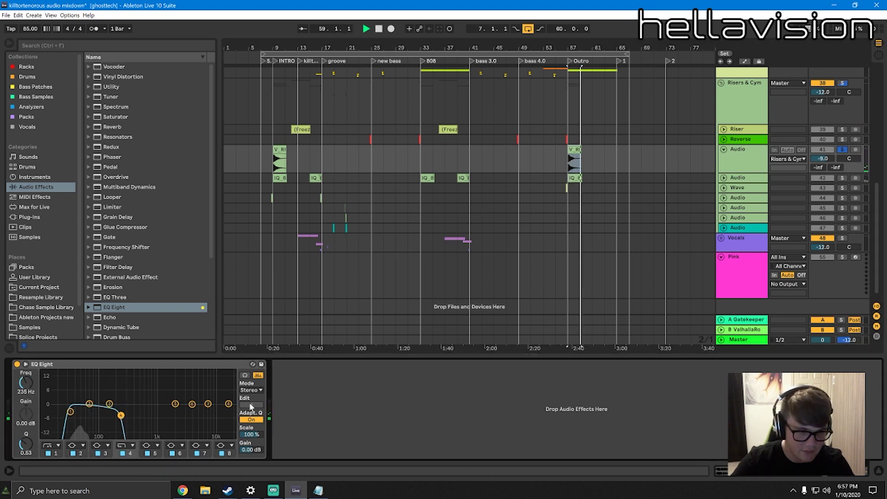
Replay the subsonic impact clip in the intro, switch its EQ Eight to M/S mode, and edit the side channel
key(space)
key(space)
click(280, 150)
key(space)
key(space)
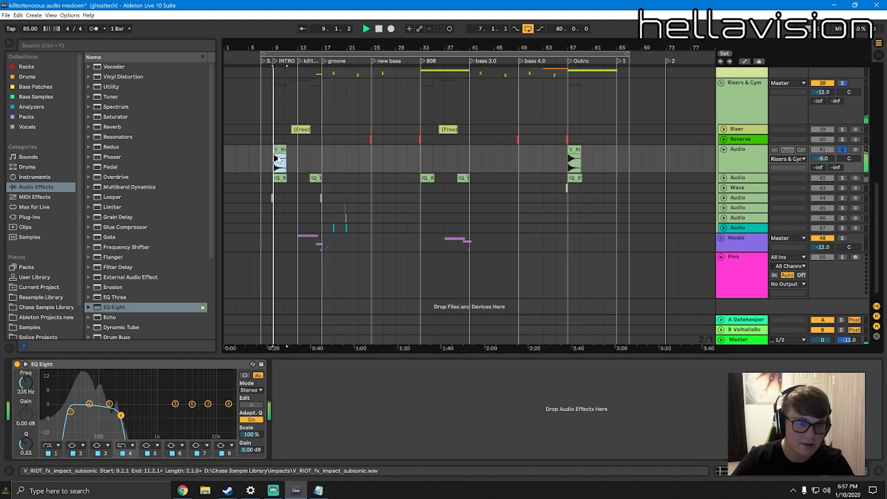
click(251, 391)
click(251, 402)
click(251, 405)
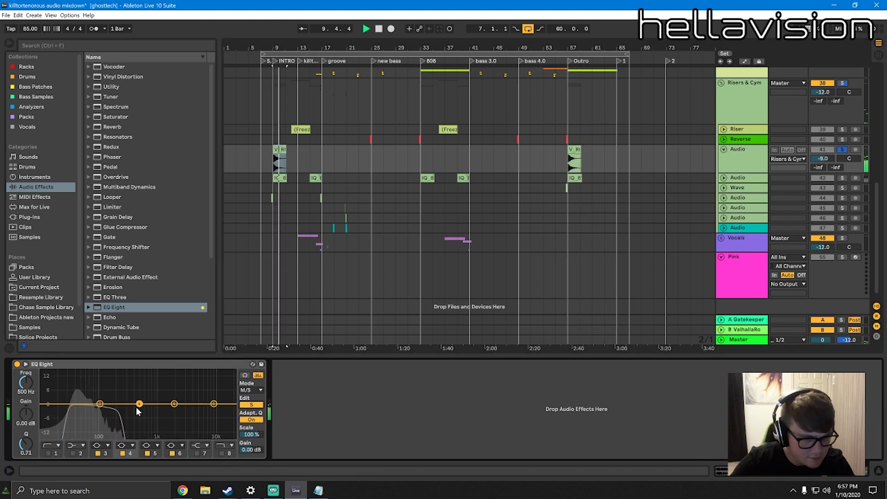
Make side band 3 a low cut at about 147 Hz, check it in playback, and return to mid editing
key(space)
drag(101, 404, 108, 423)
click(99, 446)
click(103, 391)
key(space)
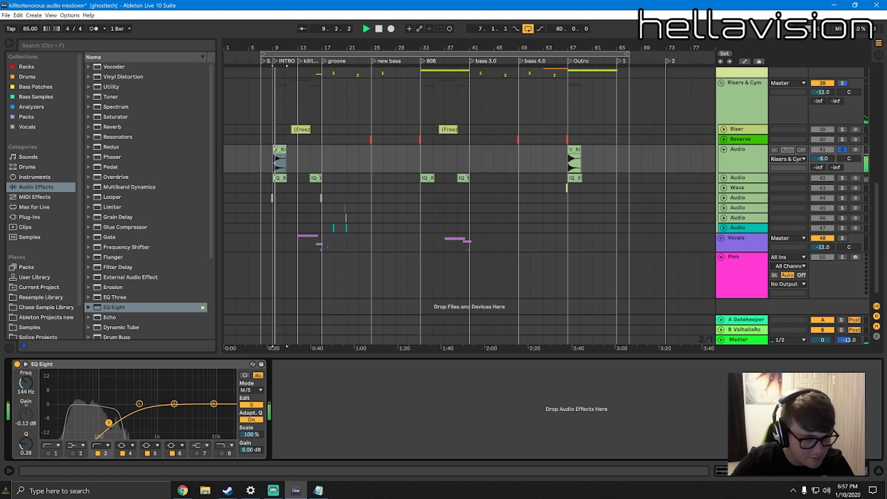
key(space)
key(space)
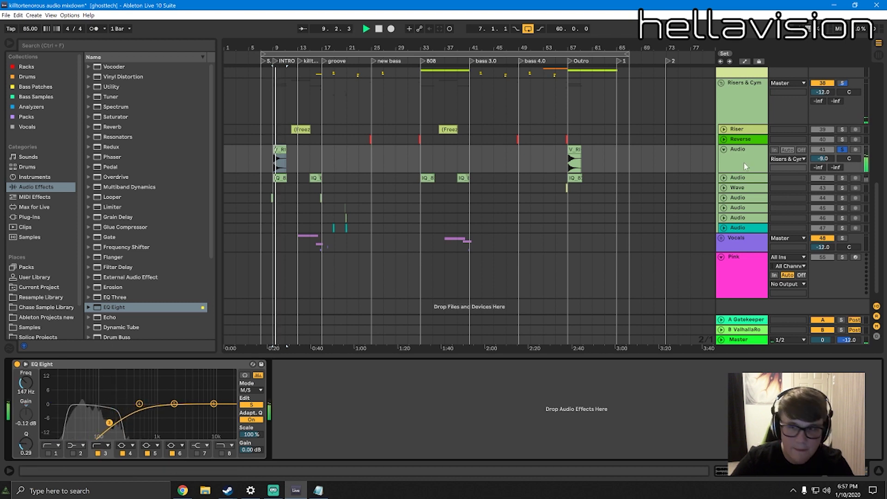
click(251, 405)
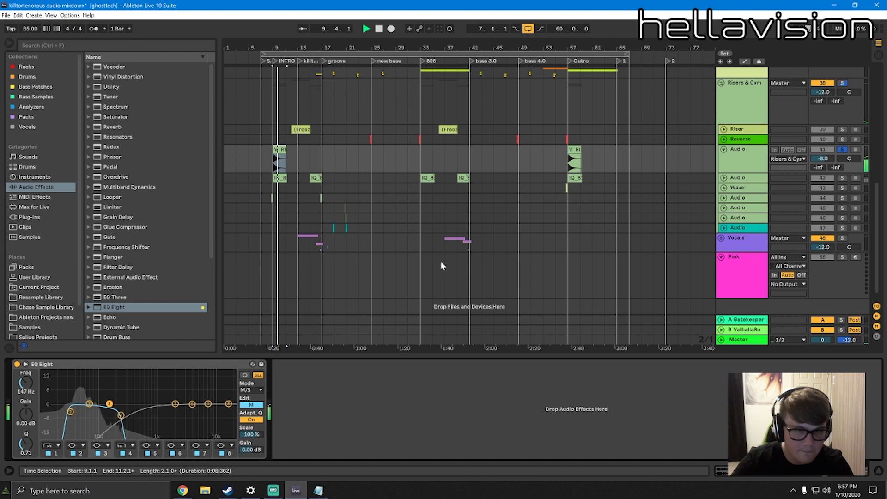
Fold the subsonic impact track, unfold the Audio track below it, and solo that track from its intro clip
click(724, 148)
click(725, 160)
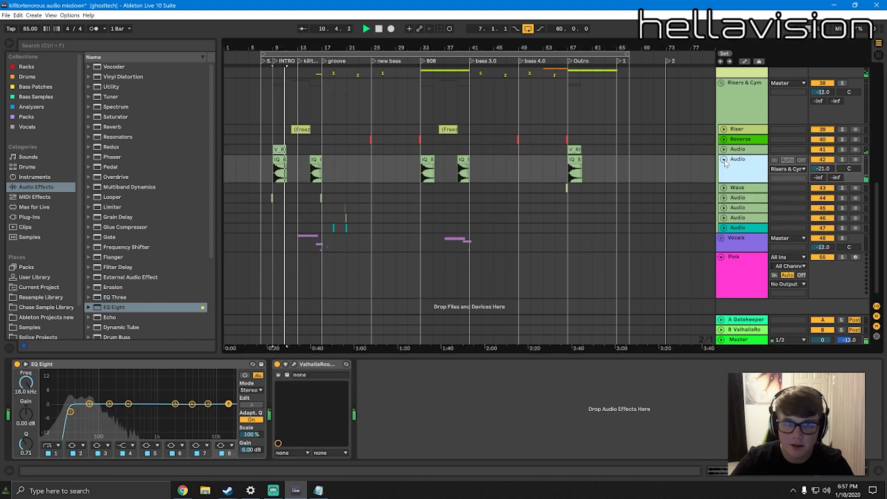
click(281, 160)
key(space)
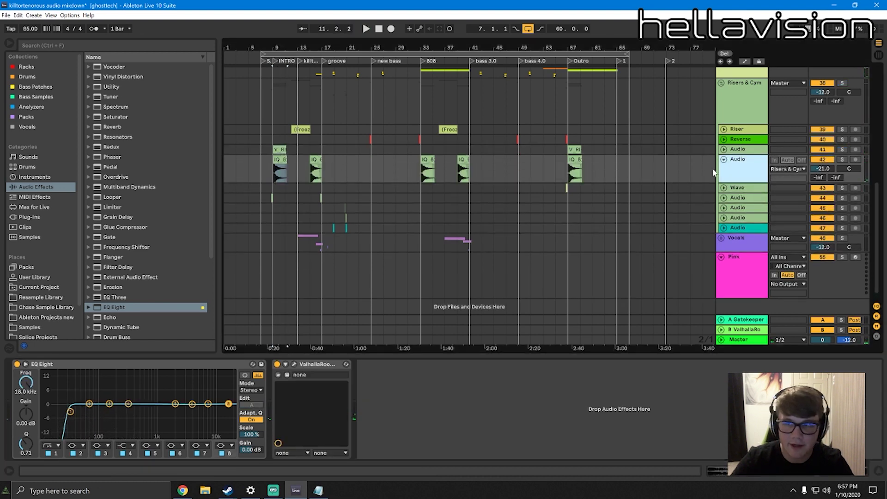
click(843, 160)
key(space)
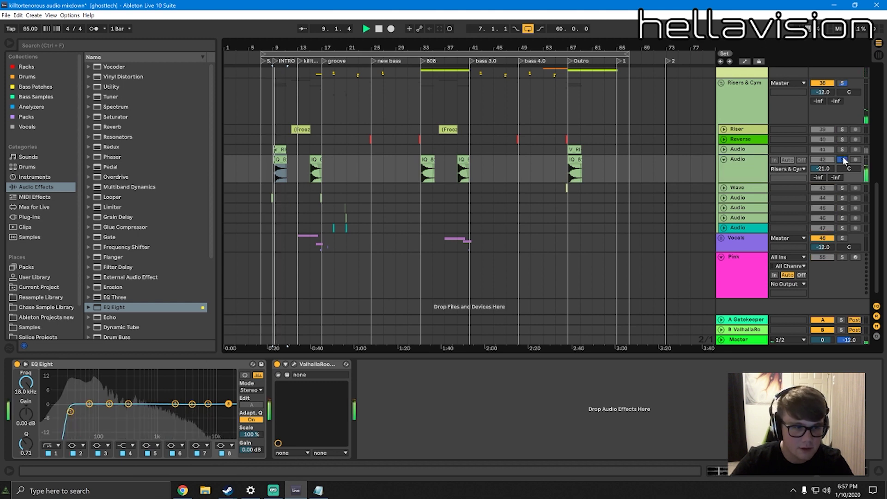
Turn EQ Eight band 6 on the soloed Audio track into a high cut at about 7.11 kHz
click(174, 445)
click(178, 444)
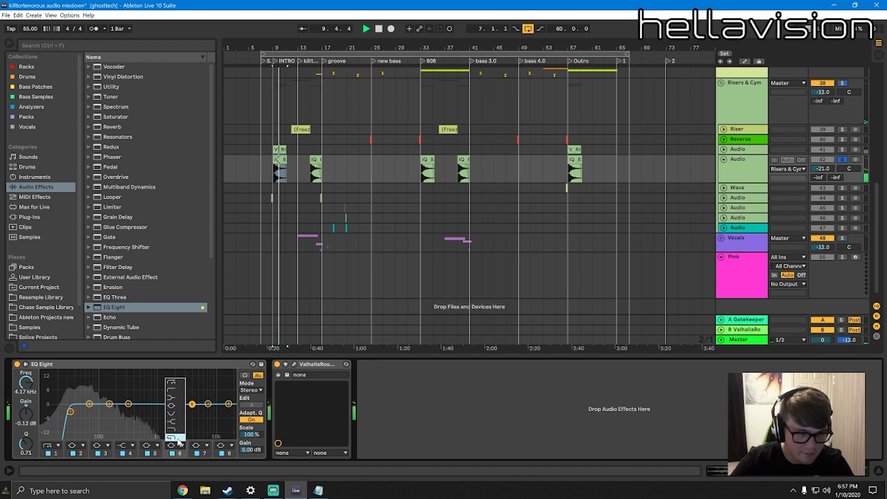
click(179, 439)
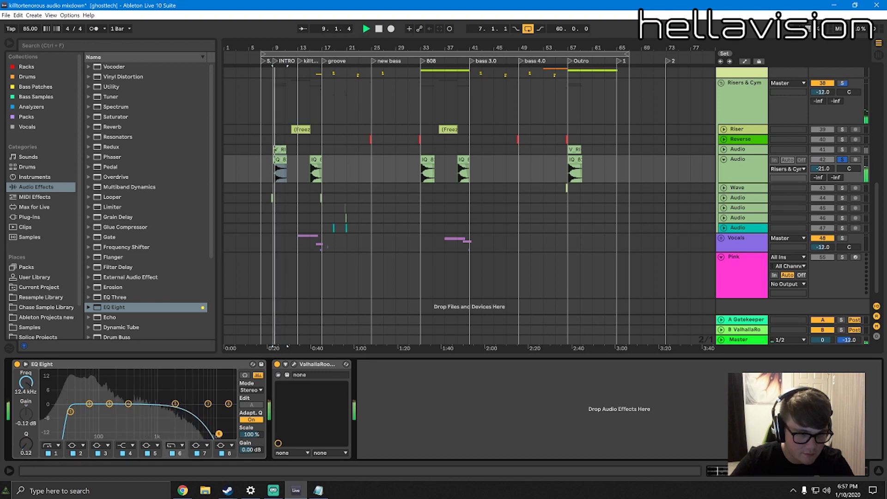
drag(219, 434, 205, 436)
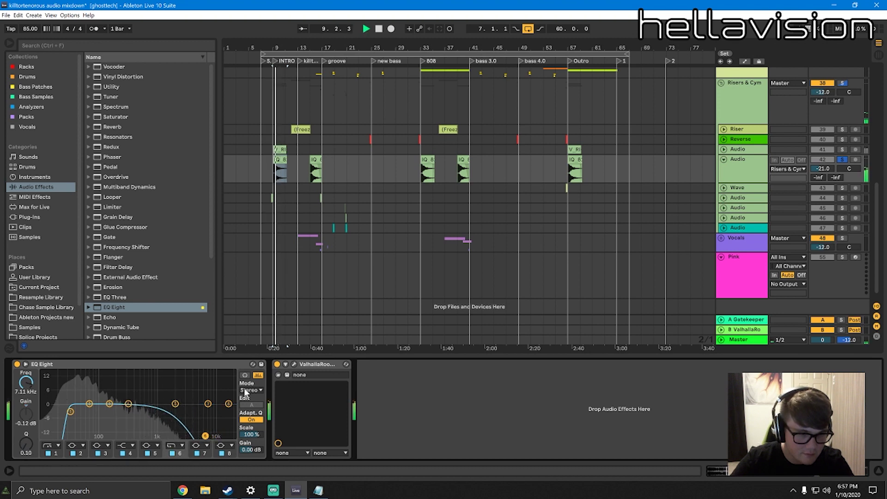
Switch the soloed track's EQ Eight to M/S mode and make side band 3 a low cut at about 114 Hz
click(246, 391)
click(246, 413)
click(248, 406)
key(space)
key(space)
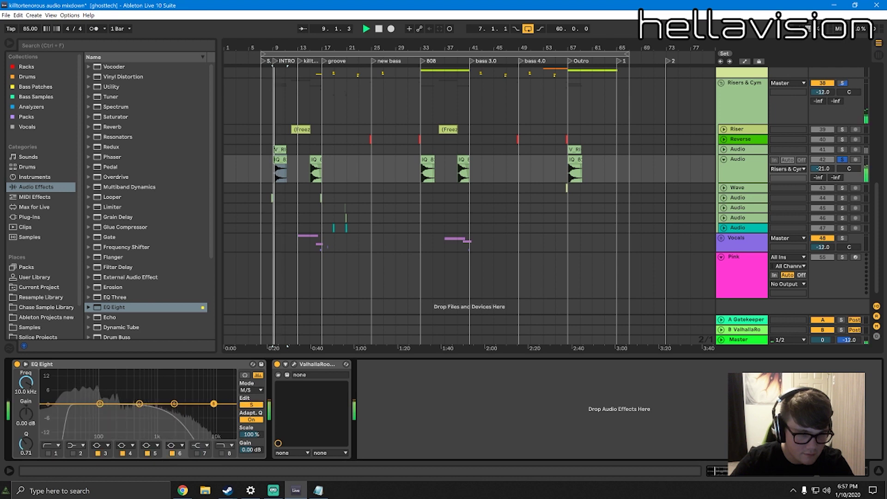
click(108, 445)
click(88, 388)
drag(100, 411, 103, 426)
key(space)
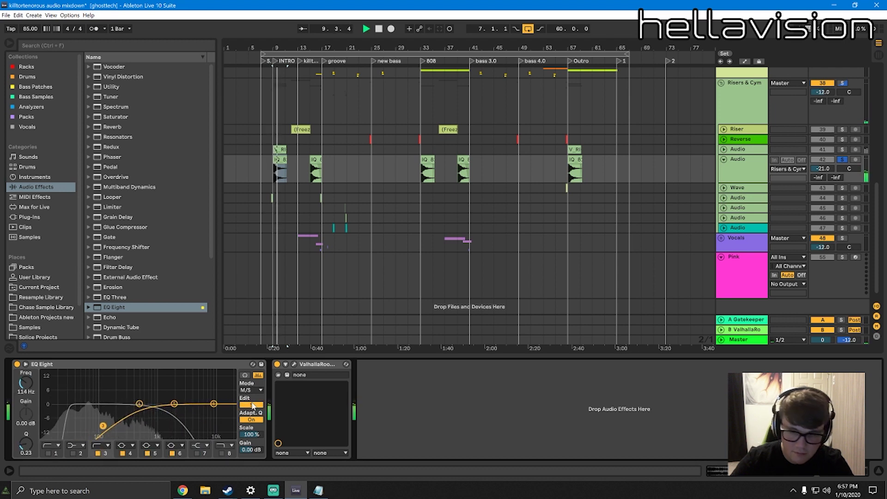
Replay the intro impact, unsolo its Audio track, and fold it
key(space)
key(space)
click(843, 159)
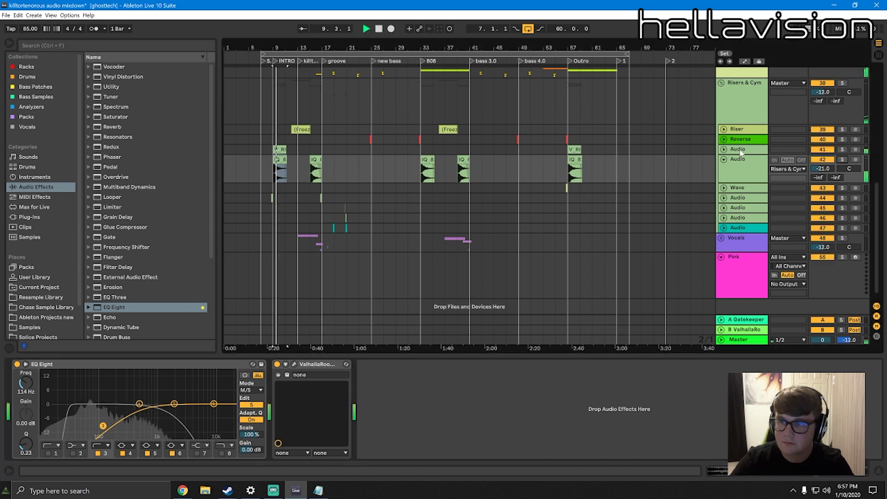
click(724, 160)
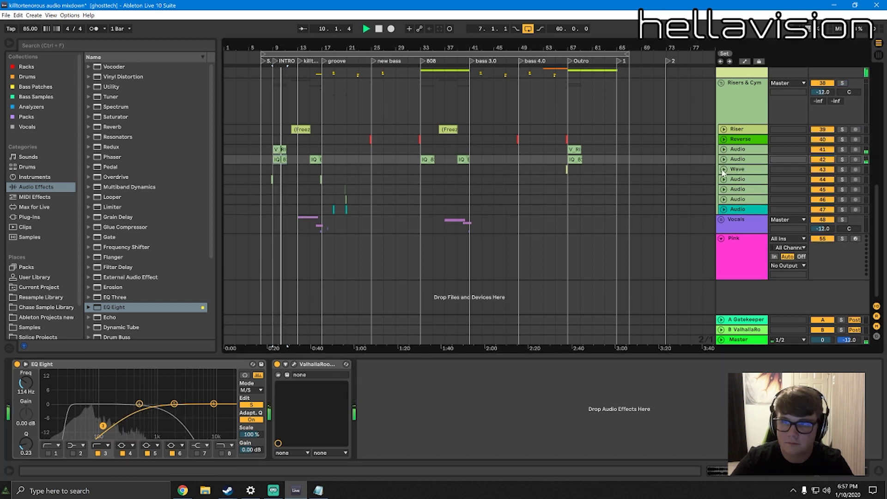
Unfold the Wave track and lower its volume to -19.6 dB while replaying its clip before the Outro
click(737, 169)
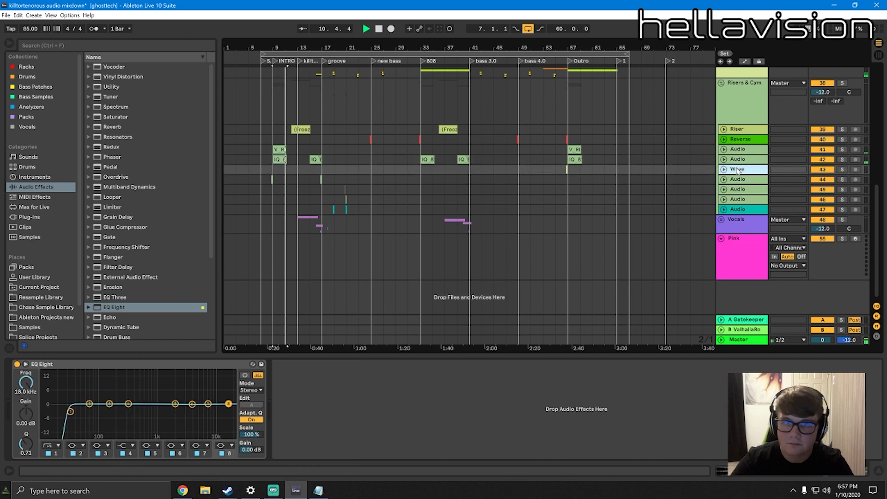
click(567, 171)
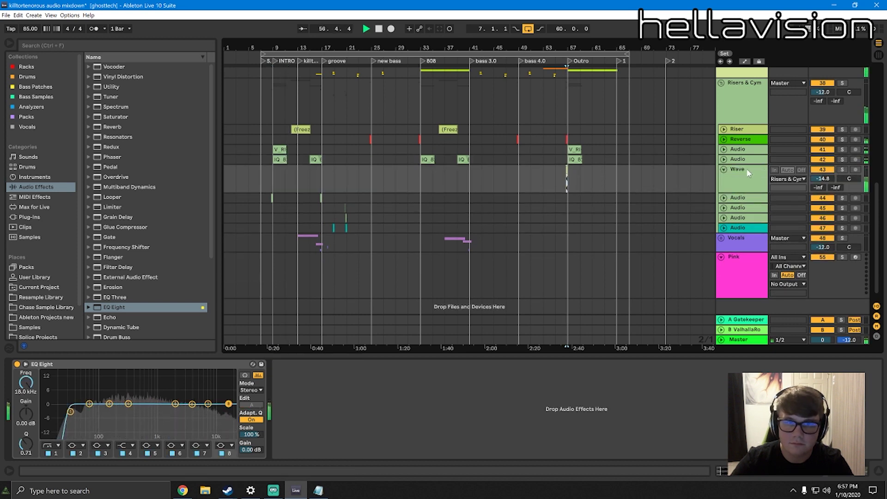
click(723, 169)
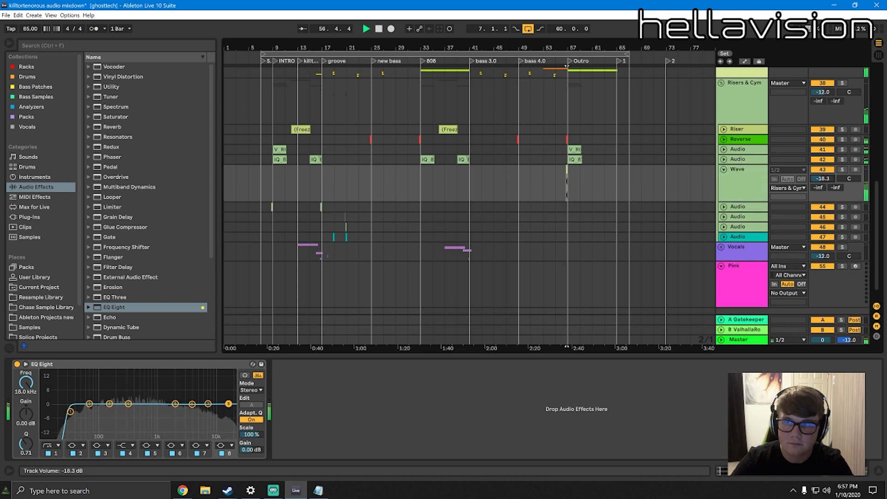
key(space)
key(space)
mouse_move(826, 180)
mouse_down()
mouse_move(826, 190)
mouse_move(824, 173)
mouse_up()
key(space)
key(space)
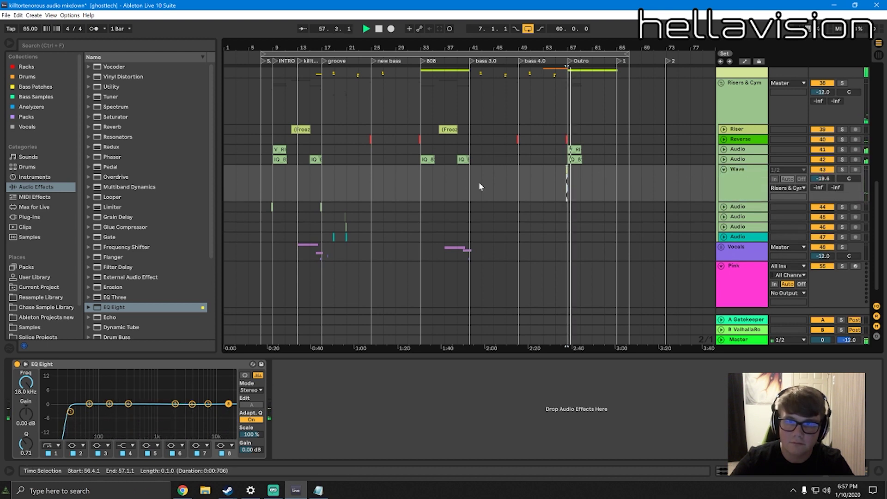
Copy the Wave clip from before the Outro and paste it just before the 808 section
drag(543, 181, 571, 181)
click(370, 184)
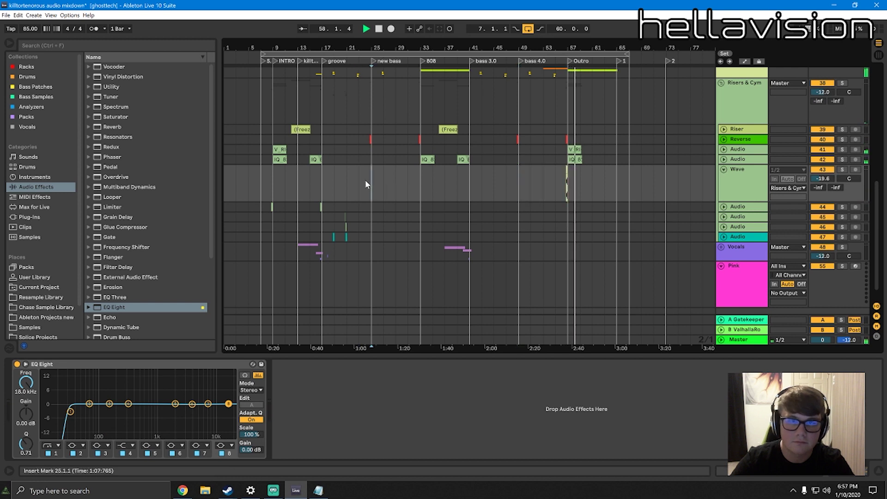
key(ctrl+v)
key(space)
click(421, 178)
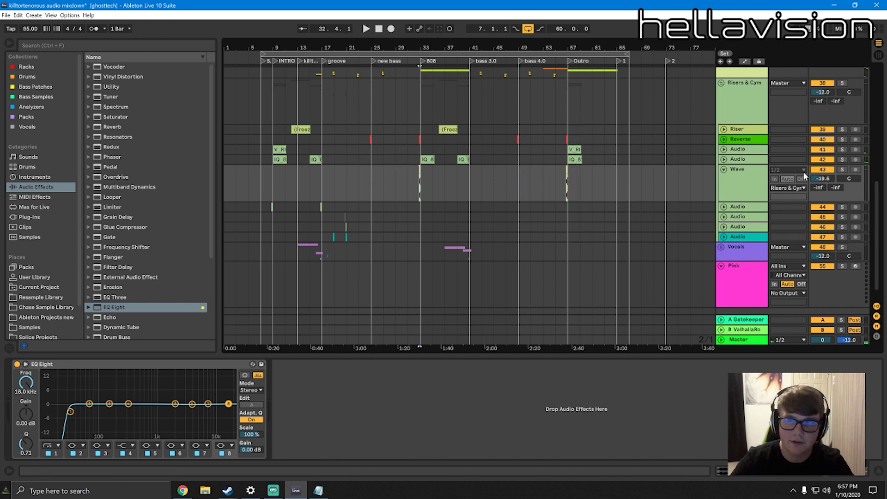
Move the Reverse track directly above the Wave track and fold the Wave track
drag(752, 138, 736, 164)
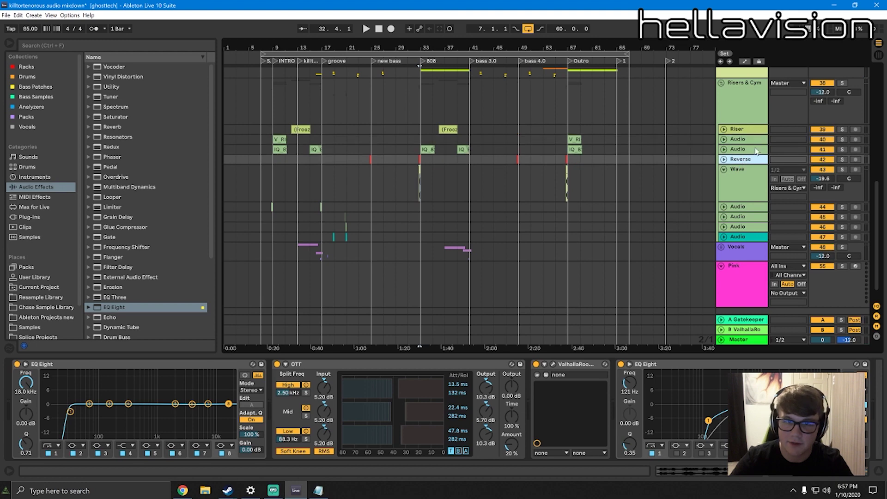
click(746, 169)
click(724, 169)
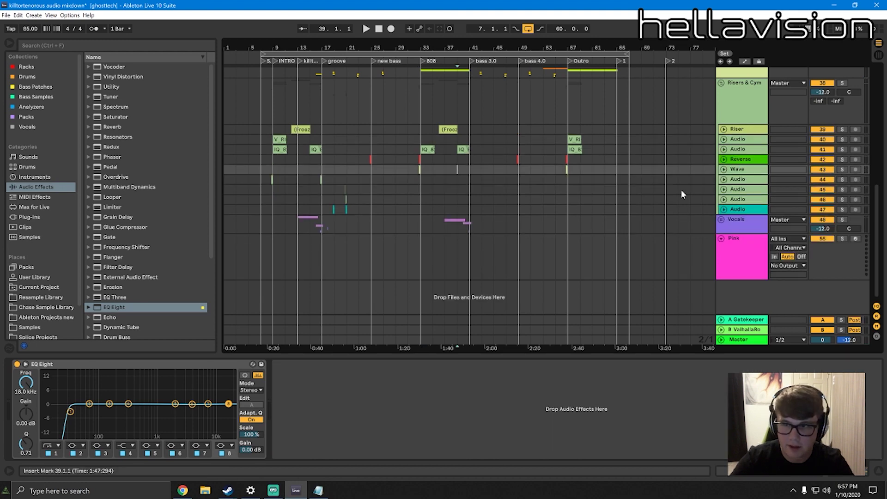
Play the clip before the groove section on the Audio track below Wave and solo that track
click(718, 184)
click(741, 180)
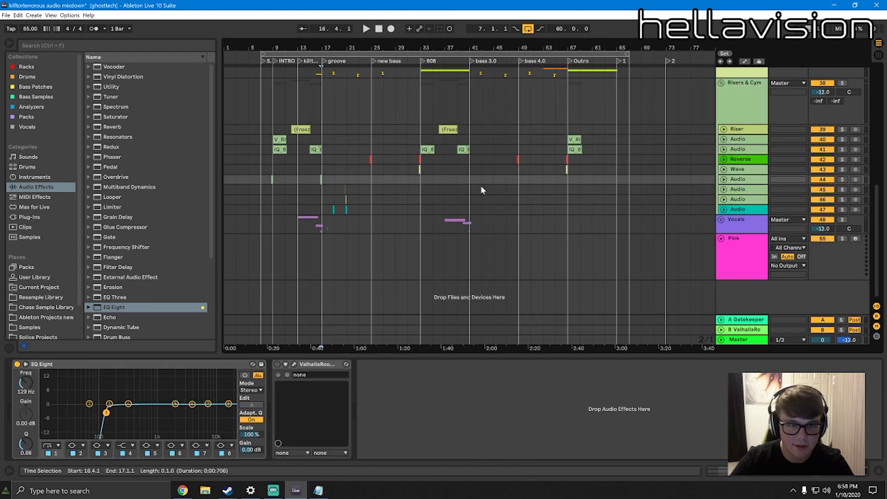
key(space)
click(842, 180)
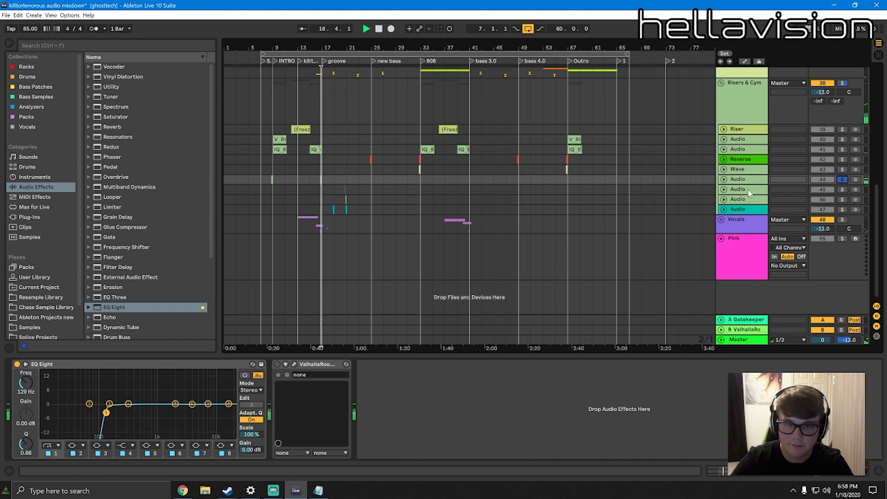
Move the soloed Audio track directly below the Reverse track and rename it Reverse
key(space)
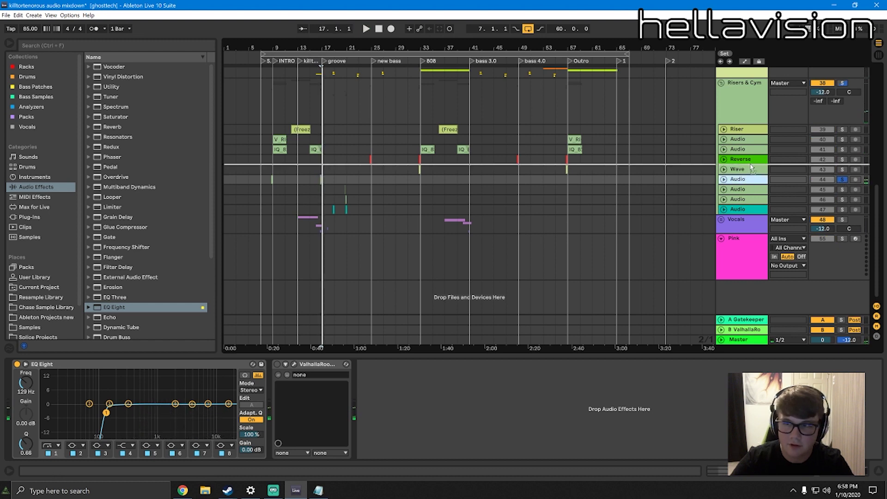
drag(750, 162, 751, 167)
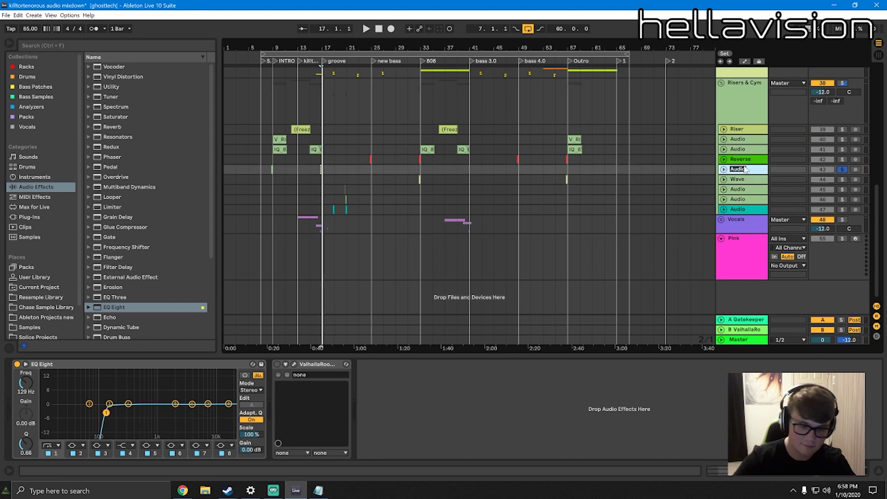
key(space)
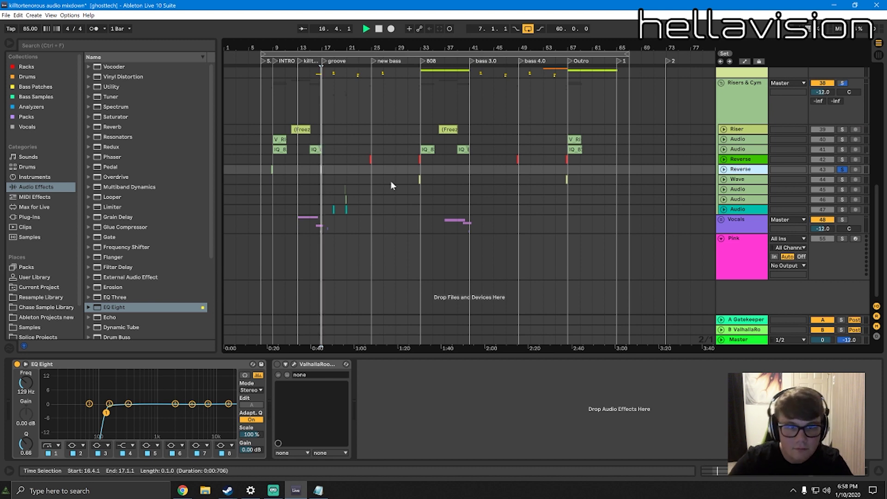
Unfold the soloed Reverse track, lower its volume to -14.5 dB, unsolo it, and replay its clip in the mix
click(723, 169)
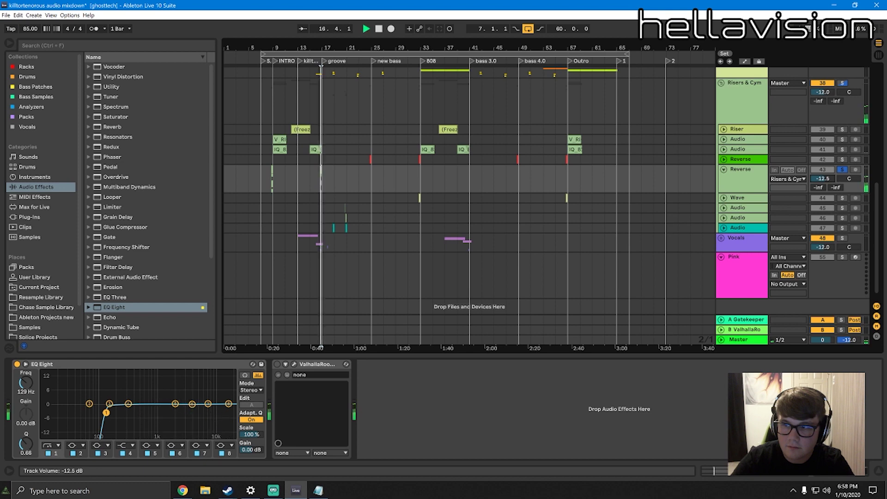
drag(823, 178, 823, 183)
click(843, 170)
key(space)
key(space)
key(space)
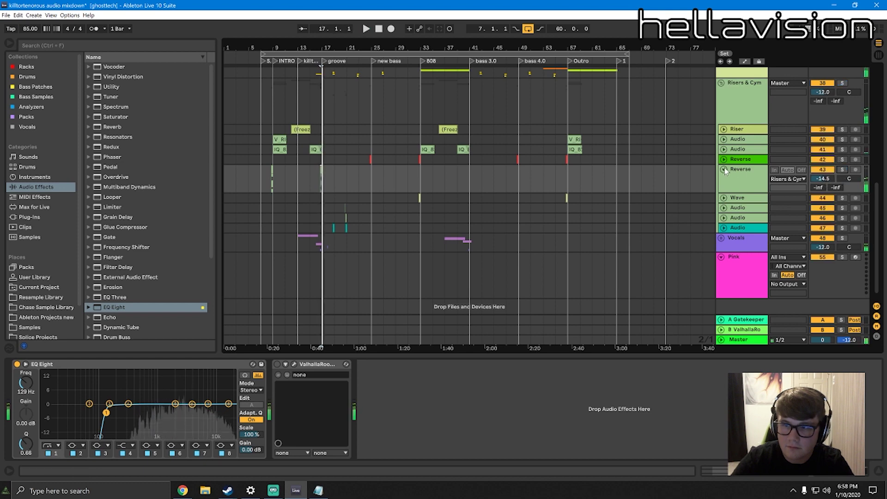
Fold the lower Reverse track and replay the transition into the groove section
click(724, 170)
key(space)
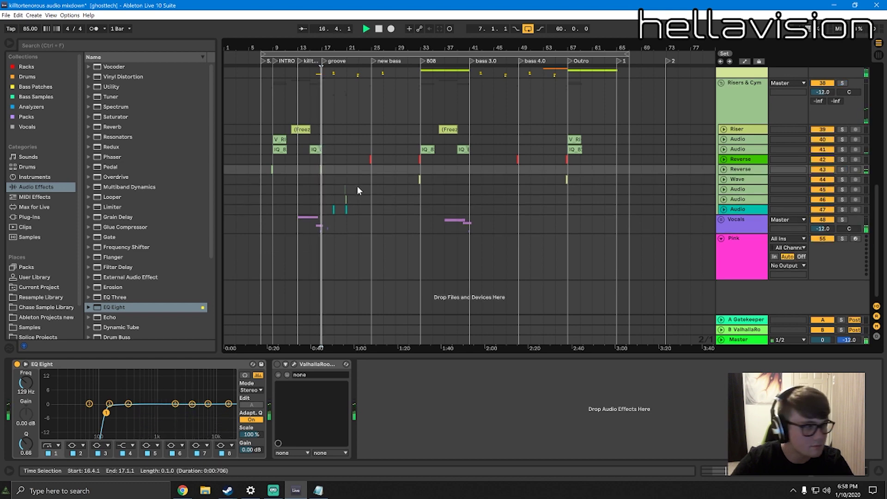
key(space)
scroll(352, 168, up, 10)
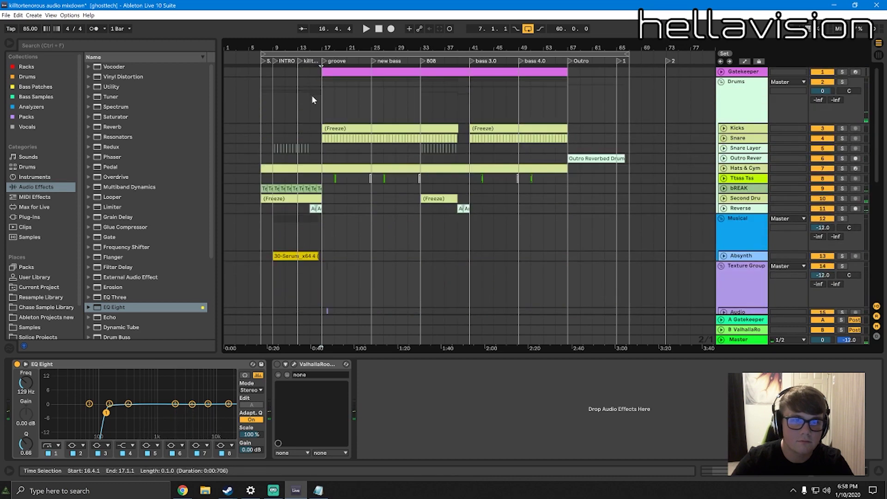
Replay the end of the transition just before the groove section
drag(319, 48, 326, 106)
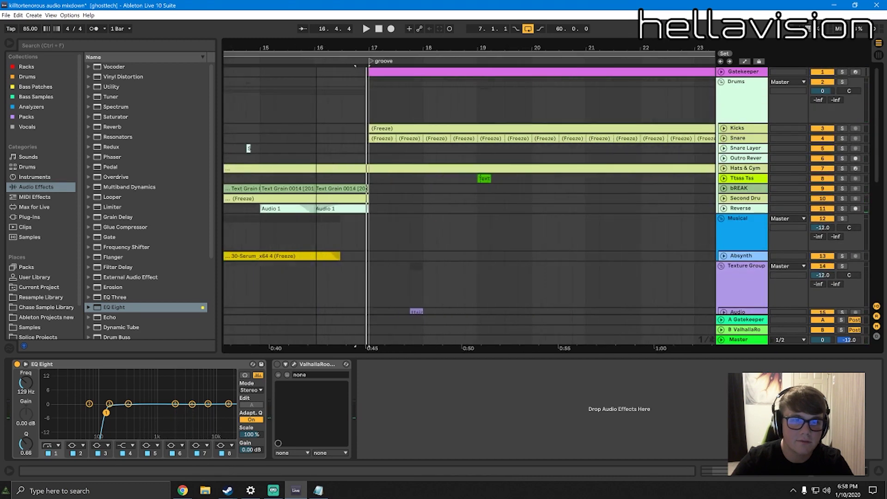
click(353, 131)
key(space)
key(space)
scroll(370, 137, down, 6)
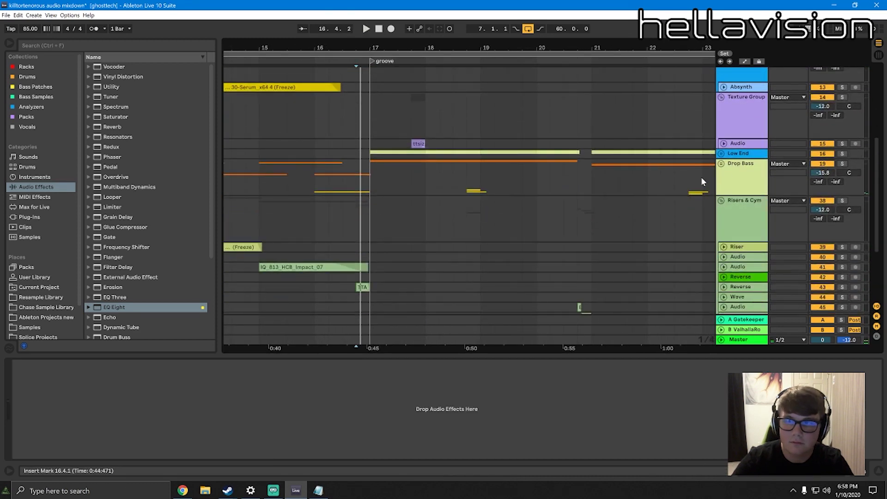
scroll(607, 161, up, 4)
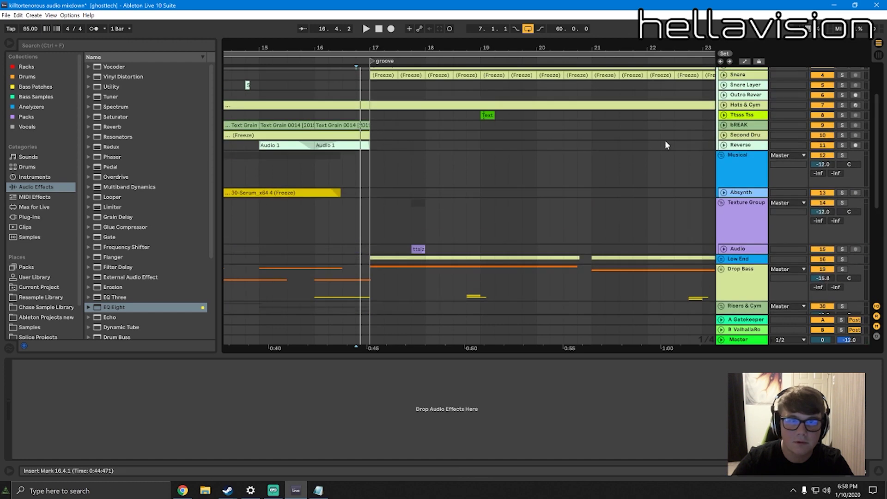
Add an Auto Filter to the bREAK track as a 19.9 kHz low-pass with 0% resonance and show its Frequency automation
click(723, 125)
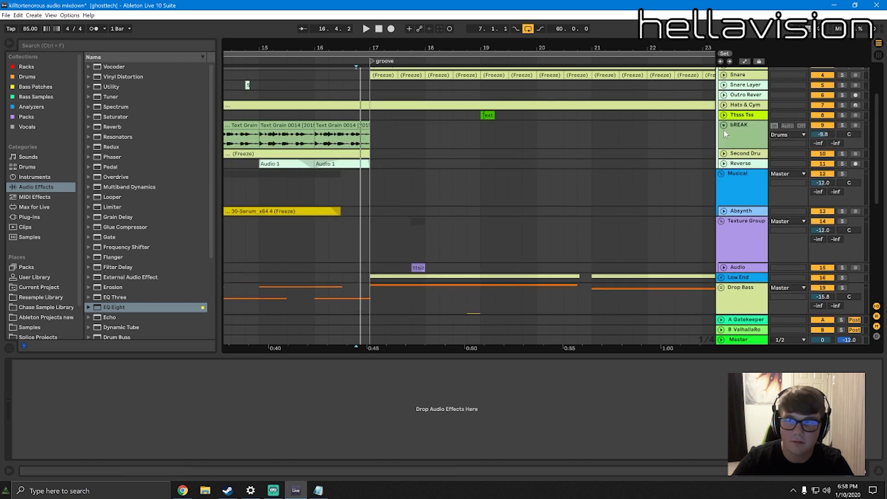
click(756, 135)
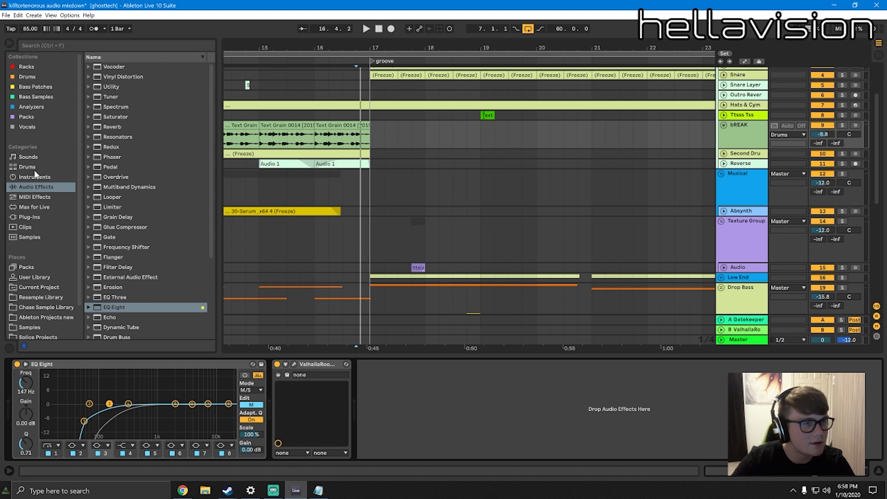
scroll(155, 249, down, 4)
drag(126, 314, 403, 404)
click(404, 434)
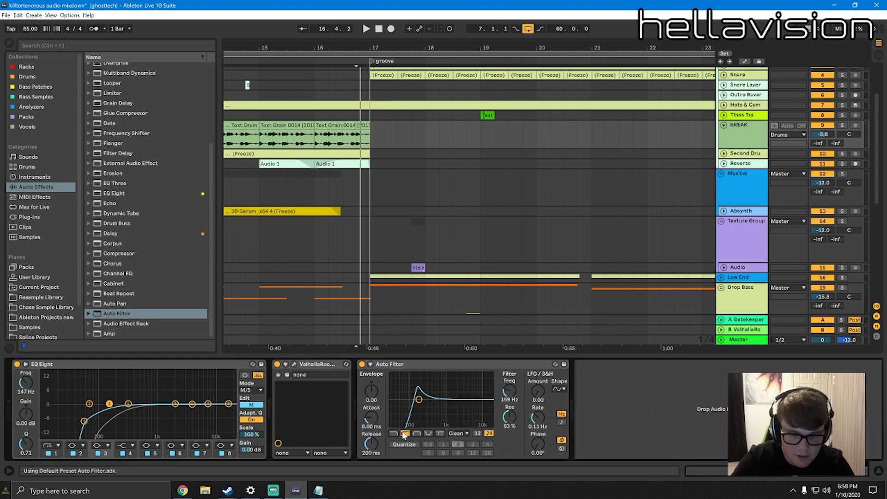
right_click(509, 402)
click(520, 406)
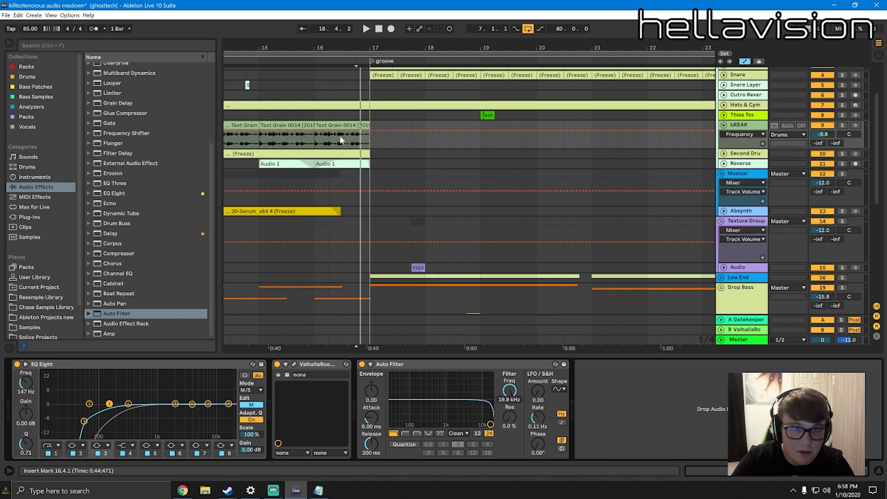
drag(315, 134, 369, 146)
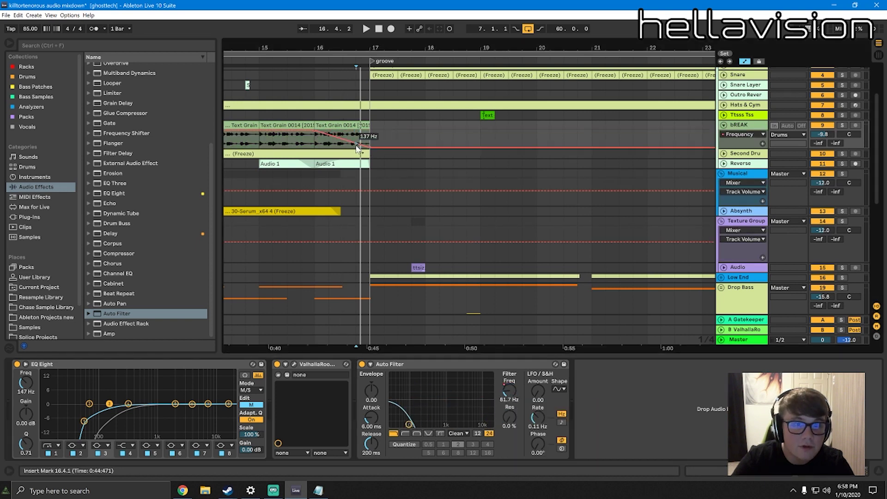
click(312, 143)
key(space)
key(ctrl+z)
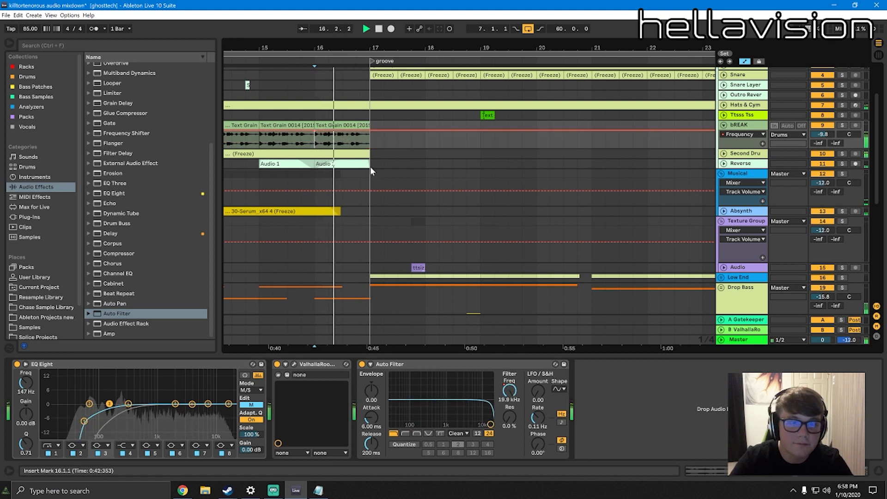
Automate the bREAK filter frequency to fall from bar 16 down to 26.0 Hz at the start of the groove section
drag(368, 130, 368, 148)
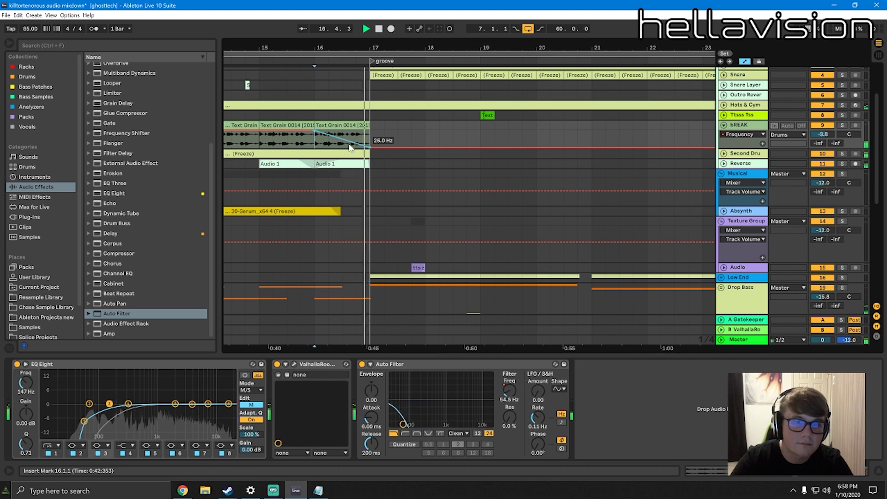
scroll(352, 139, up, 3)
key(space)
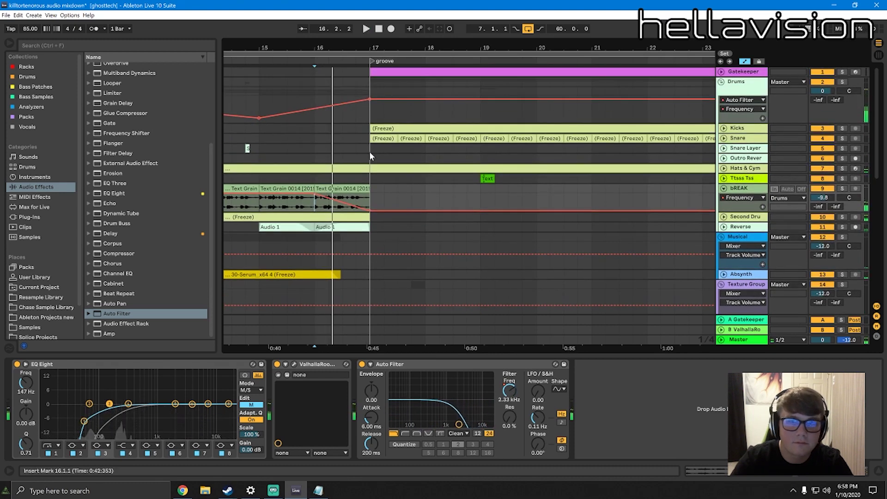
Unfold Hats & Cym and Second Dru, copy the bREAK track's Auto Filter onto Second Dru, and play from 15.4.1
click(724, 169)
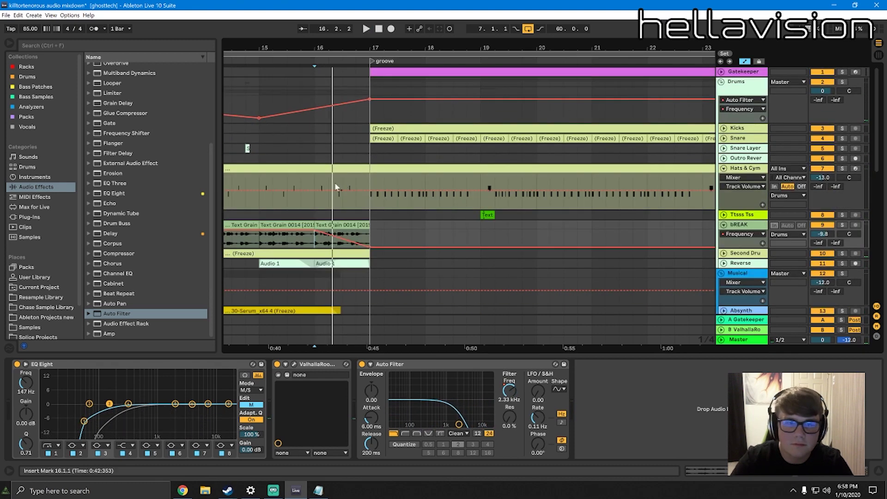
scroll(599, 253, down, 2)
click(724, 201)
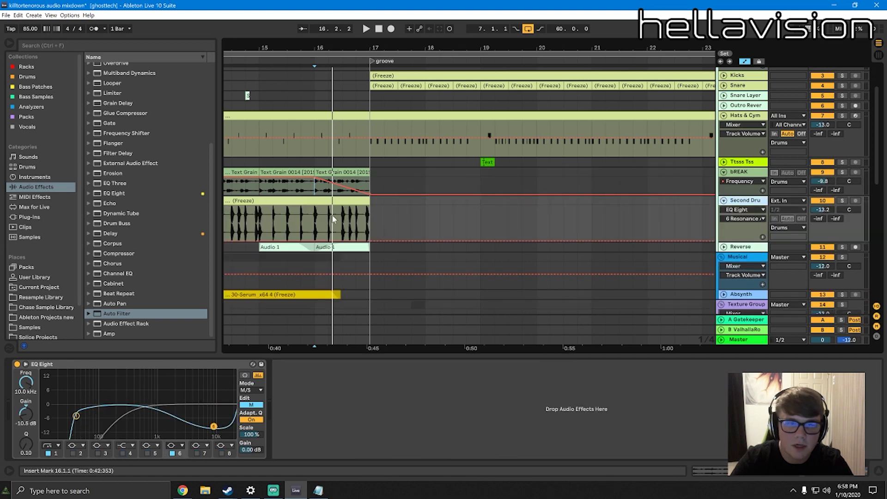
click(743, 173)
click(750, 202)
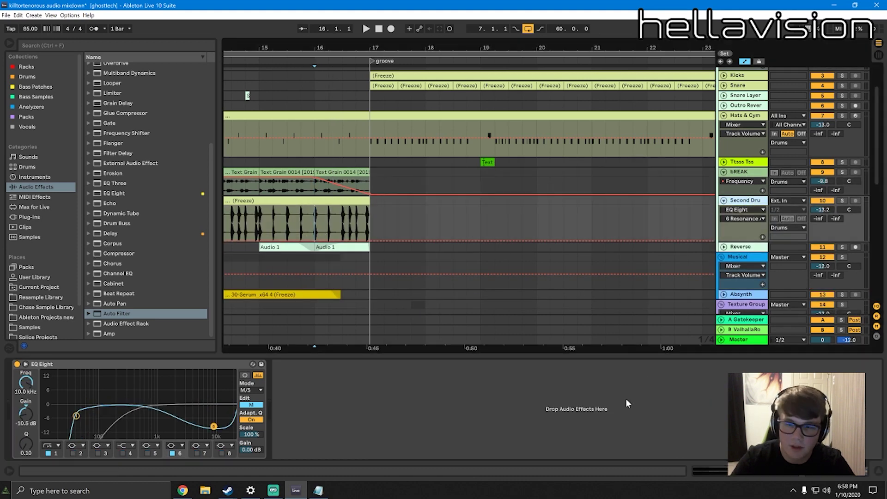
key(ctrl+v)
click(305, 215)
key(space)
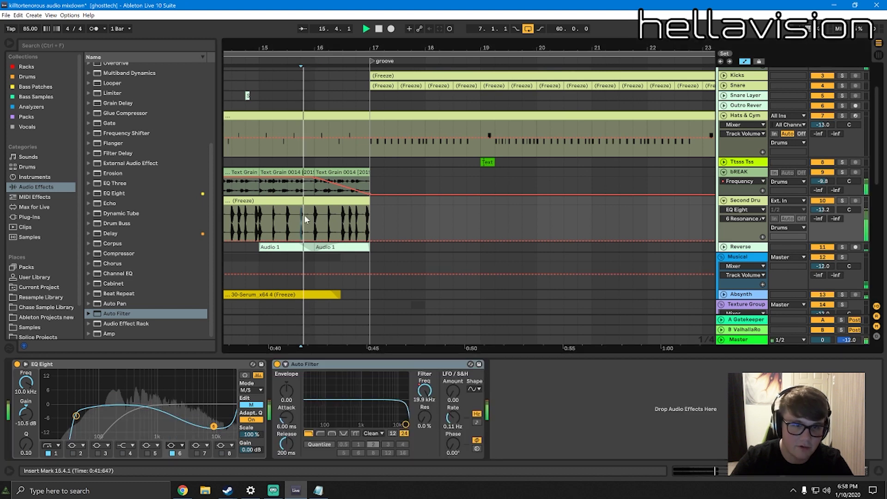
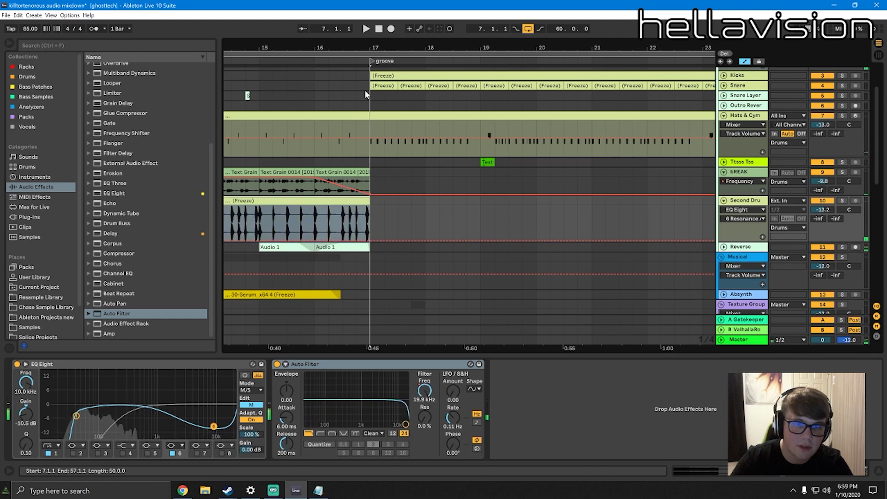
Shorten the frozen Second Dru clip to end slightly before the groove section and play the transition
drag(364, 48, 364, 125)
drag(438, 201, 369, 204)
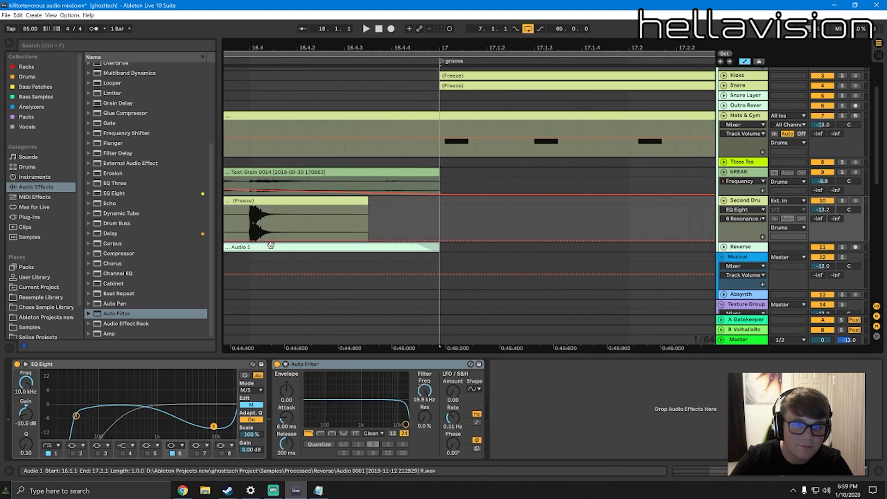
click(374, 86)
key(space)
drag(381, 45, 456, 18)
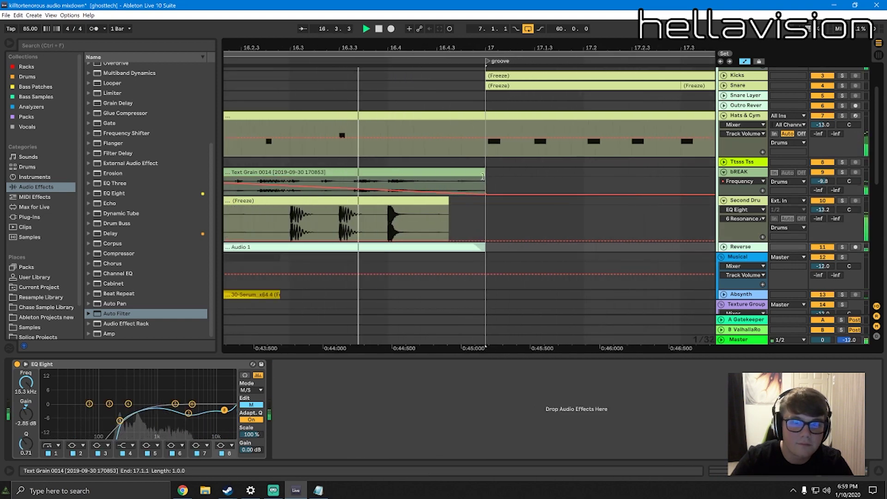
click(458, 173)
drag(485, 48, 483, 9)
Play the Wave track's clip just before the 808 section
scroll(308, 171, down, 3)
scroll(318, 209, down, 10)
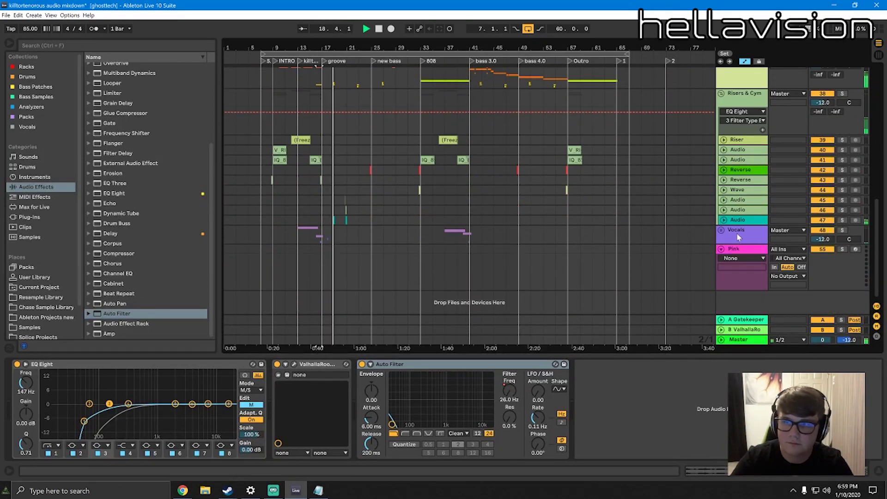
click(344, 199)
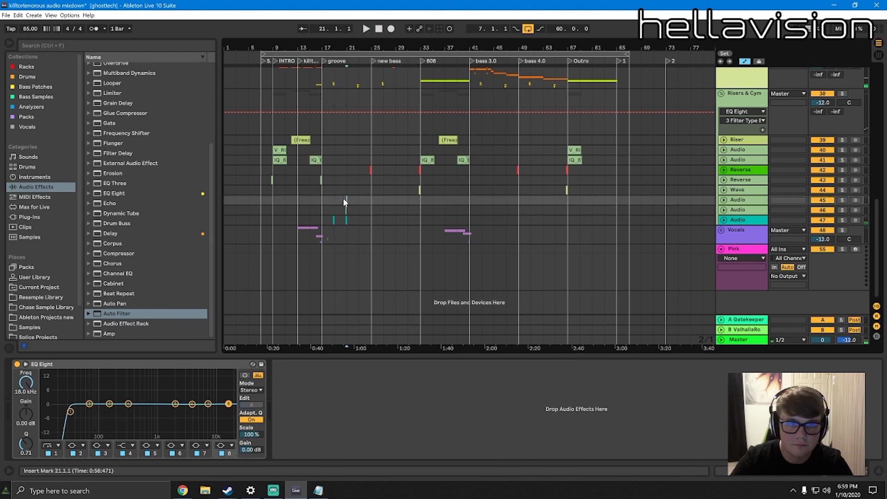
click(419, 190)
key(space)
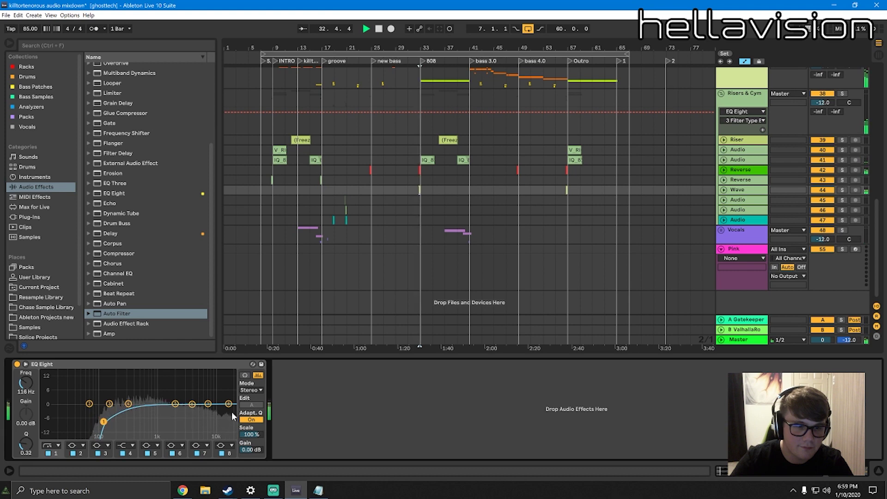
key(space)
Switch the Wave track's EQ Eight to M/S mode, add a low cut with band 3 on the side channel, and return to mid editing
click(251, 390)
click(253, 414)
click(250, 405)
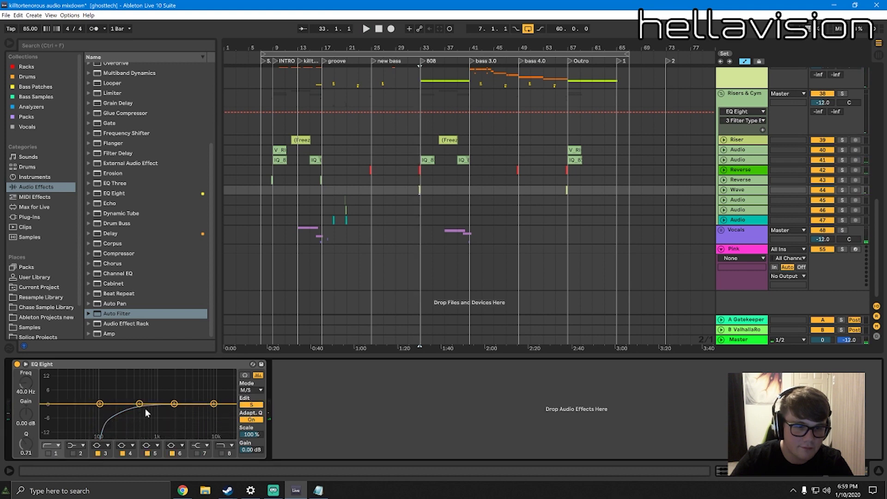
click(107, 446)
click(101, 391)
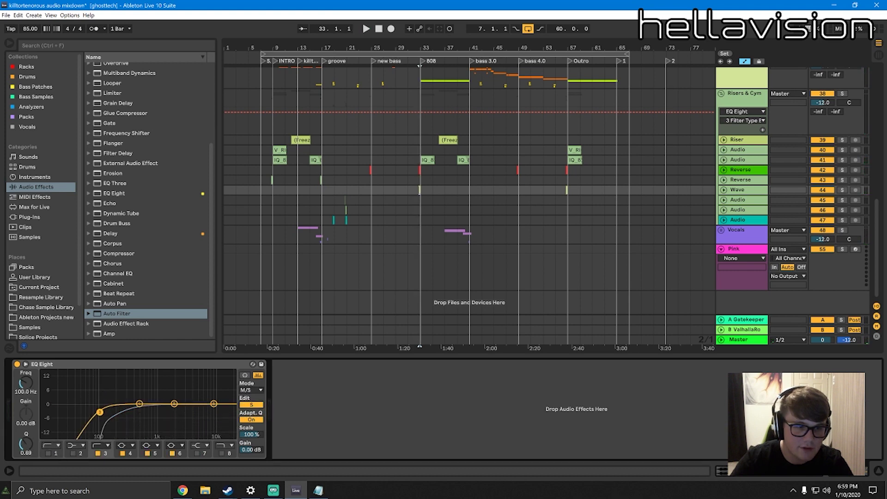
click(257, 404)
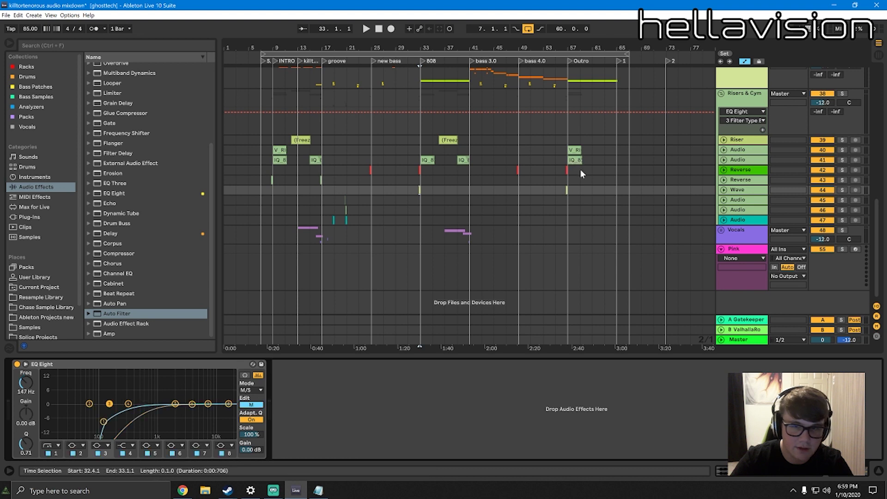
Replace the EQ Eight on the Audio track below Wave with a copy of Wave's M/S EQ and play its groove-section clip
click(738, 190)
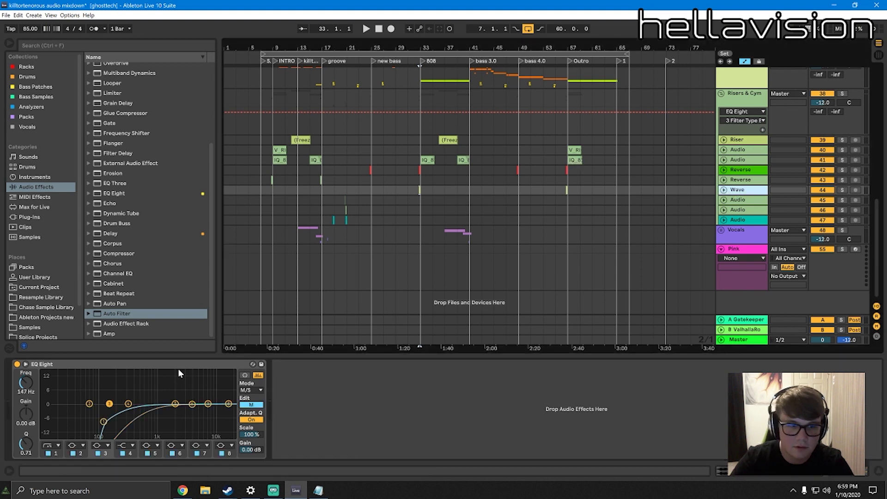
click(179, 373)
click(740, 201)
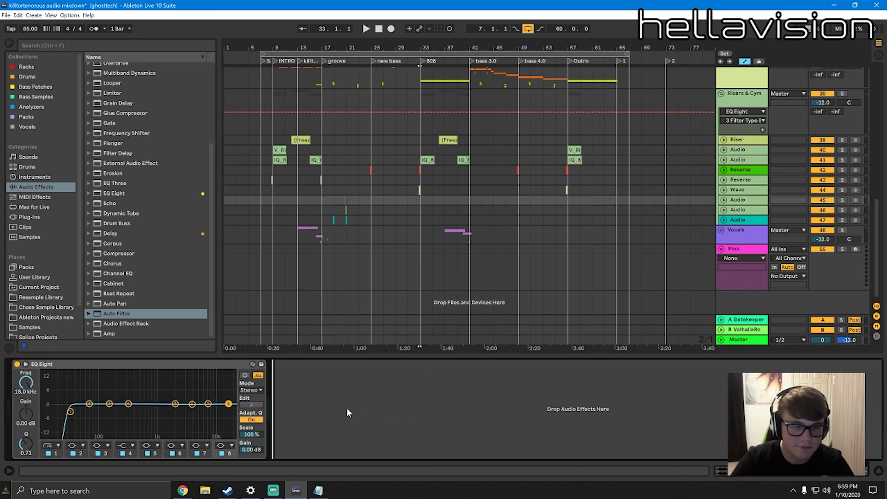
key(ctrl+v)
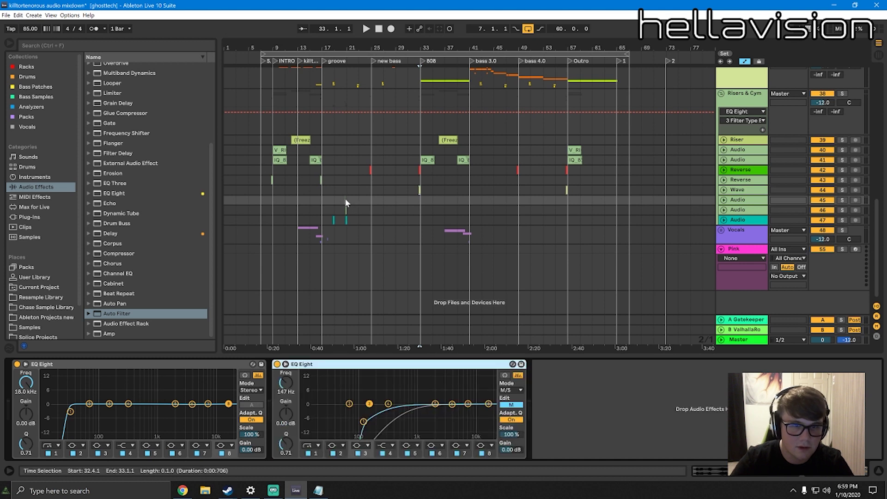
click(345, 203)
key(space)
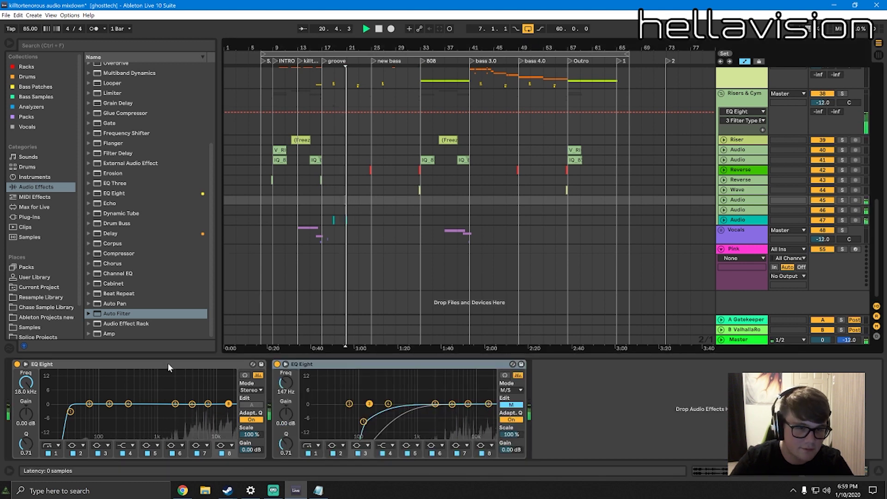
click(168, 365)
key(Delete)
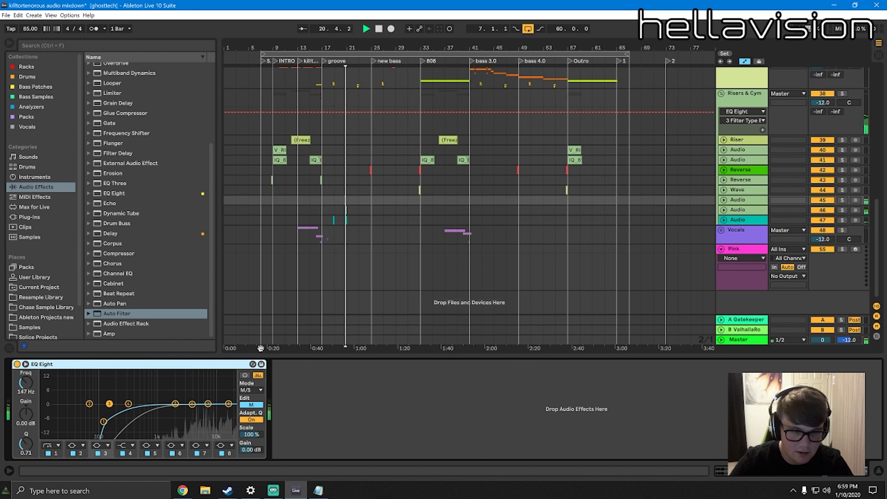
Solo the Audio track below Wave, set its volume to -5.9 dB, and rename it Bepp
drag(784, 205, 786, 223)
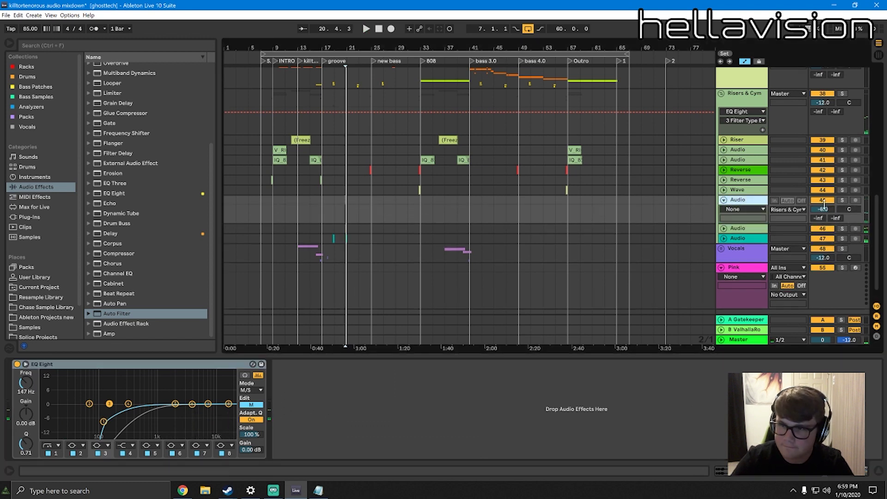
click(841, 199)
click(823, 209)
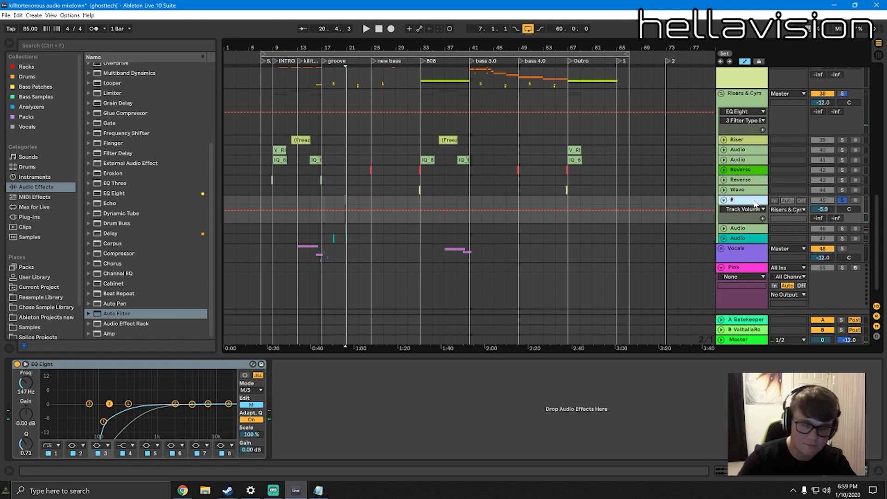
click(723, 200)
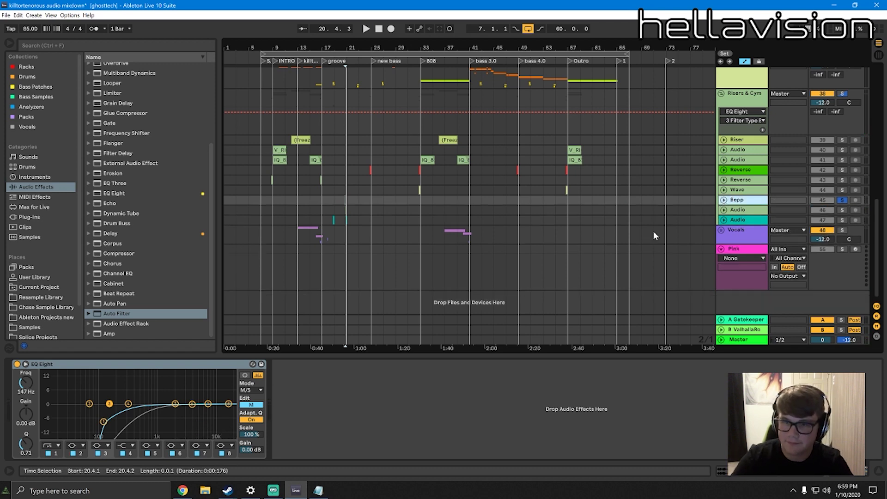
Solo the teal Audio track above Vocals instead of Bepp and play its first clip in the groove section
click(332, 220)
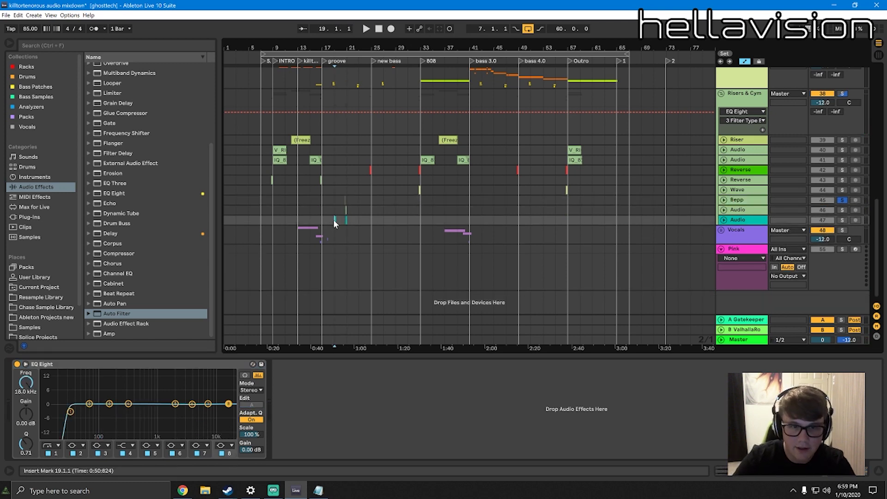
key(space)
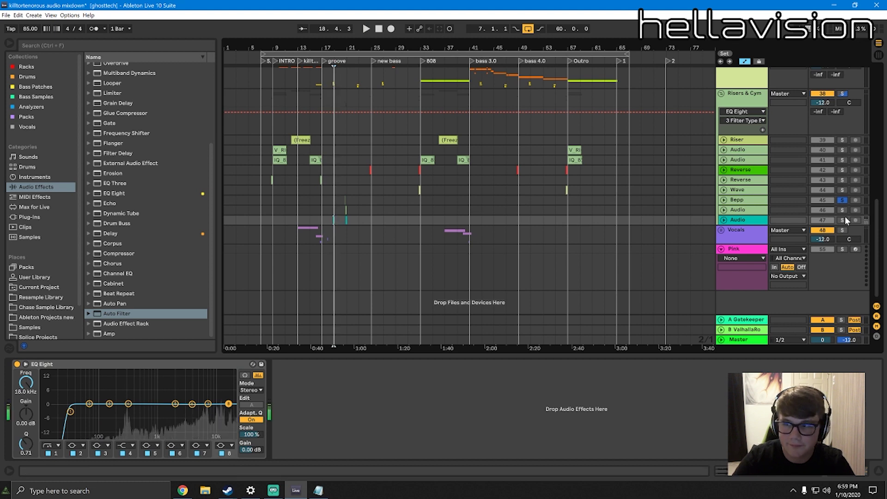
click(842, 220)
key(space)
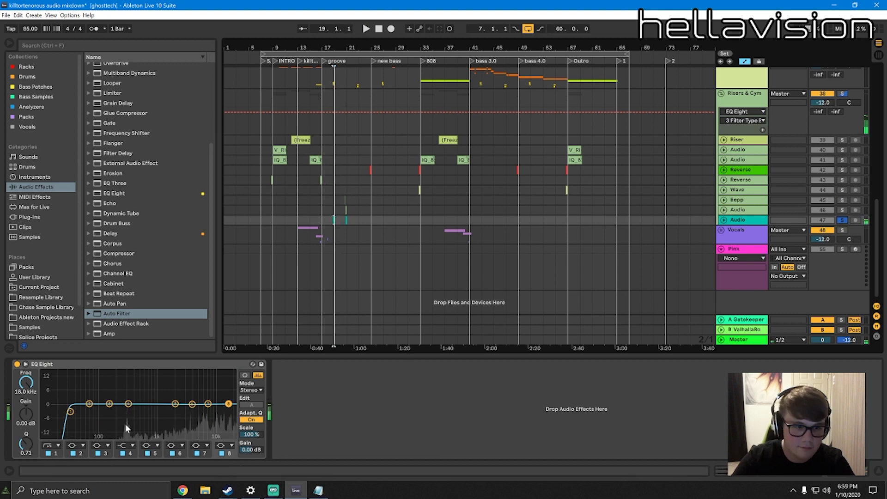
Set the low cut of the teal Audio track's EQ Eight to 639 Hz with a Q of 0.31, then unsolo the track
key(space)
drag(70, 412, 146, 422)
key(space)
key(space)
key(space)
scroll(336, 236, up, 6)
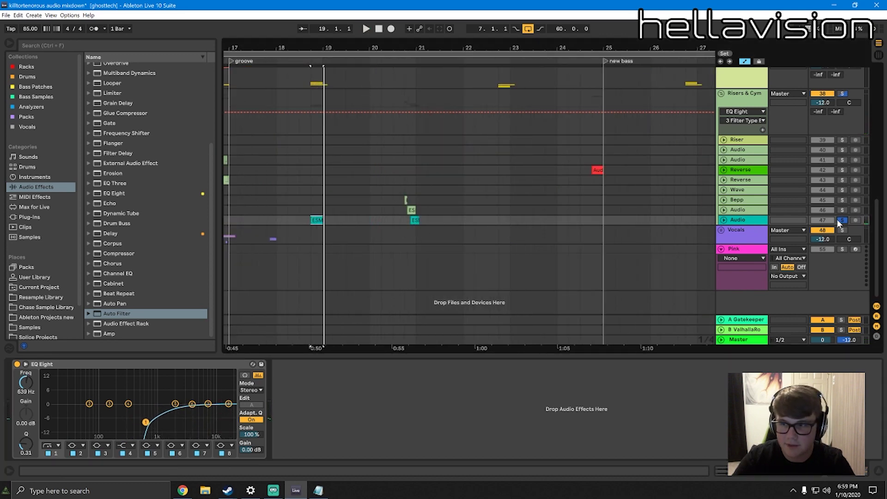
click(228, 404)
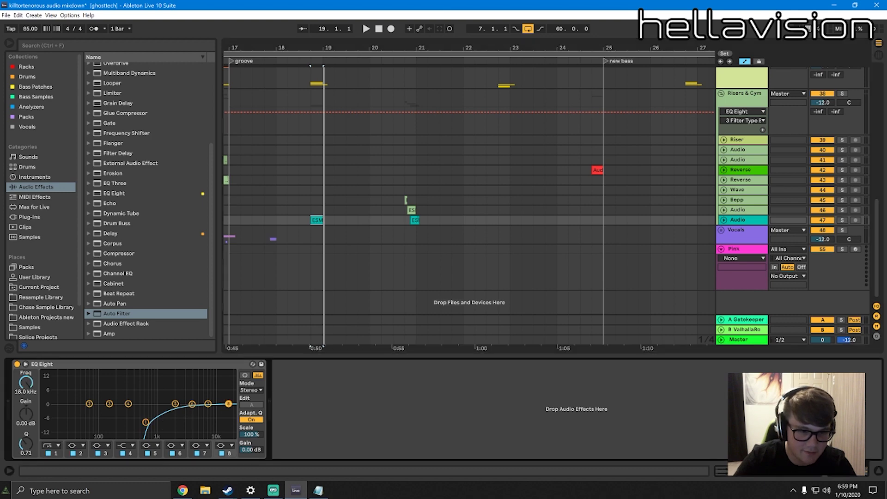
Search the audio effects for "res", add EQ Eight's Resonant Peak preset after the existing EQ, and switch it to mid editing
click(26, 365)
click(64, 43)
text(res)
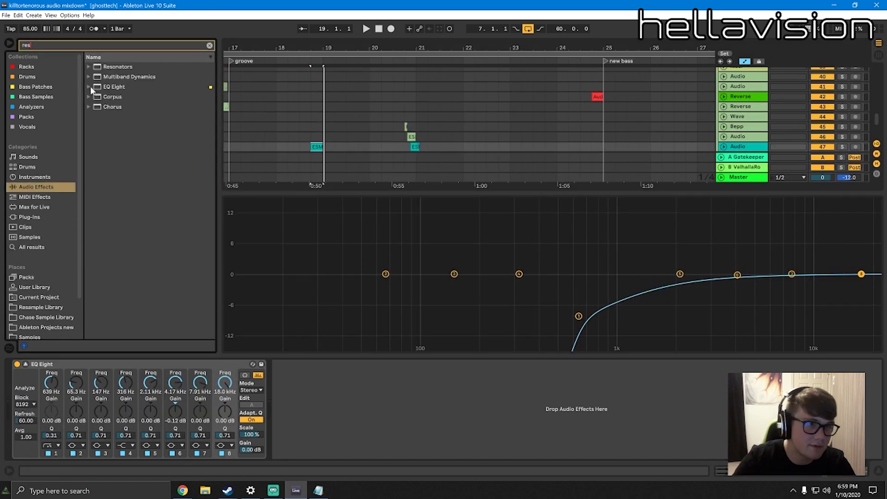
click(88, 86)
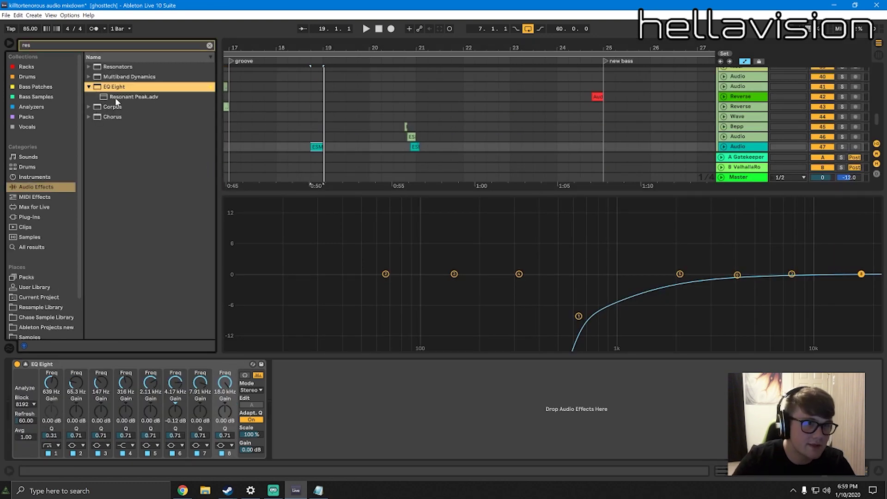
drag(131, 97, 396, 404)
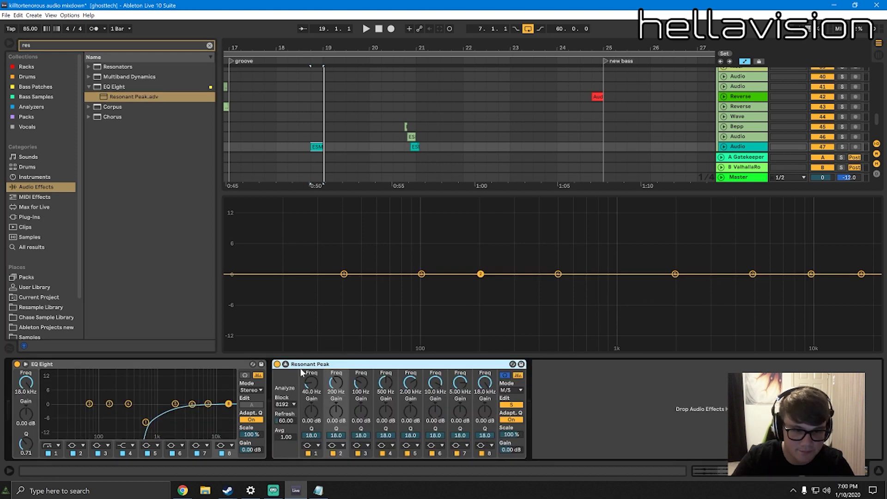
click(509, 406)
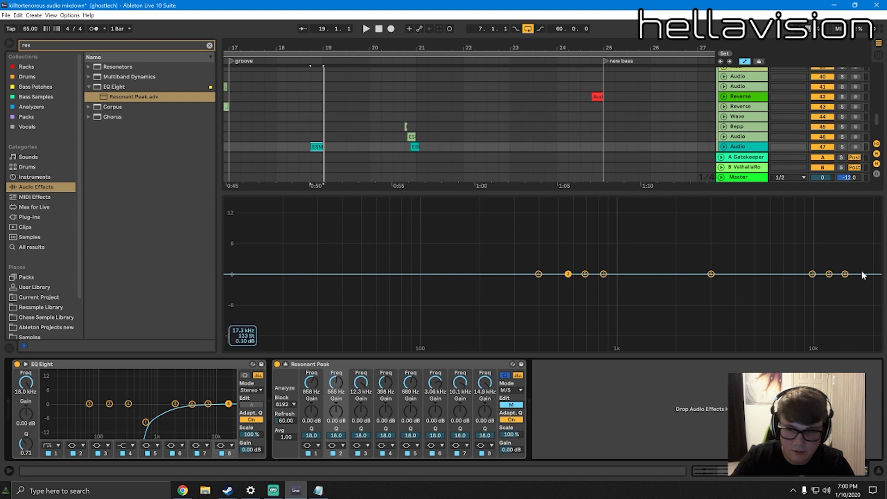
Solo the teal Audio track and notch Resonant Peak's mid channel by -13.6 dB at 11.9 kHz and -15 dB at 6.99 kHz
key(space)
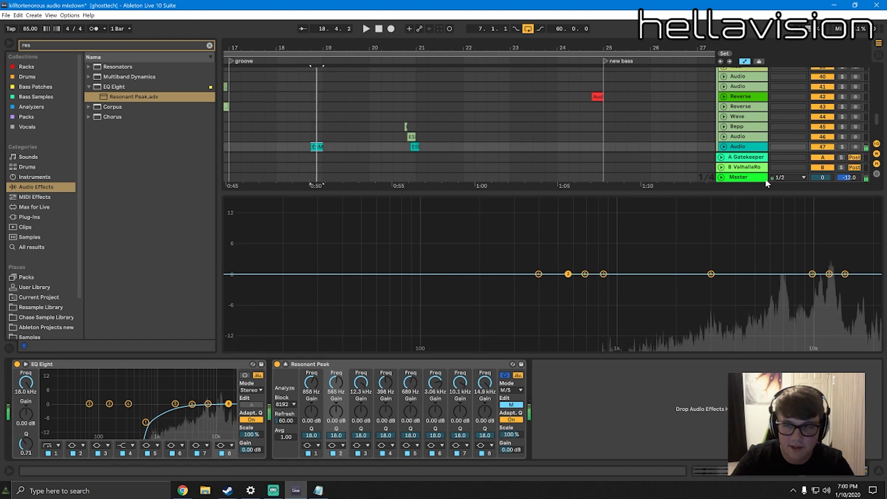
drag(845, 274, 827, 203)
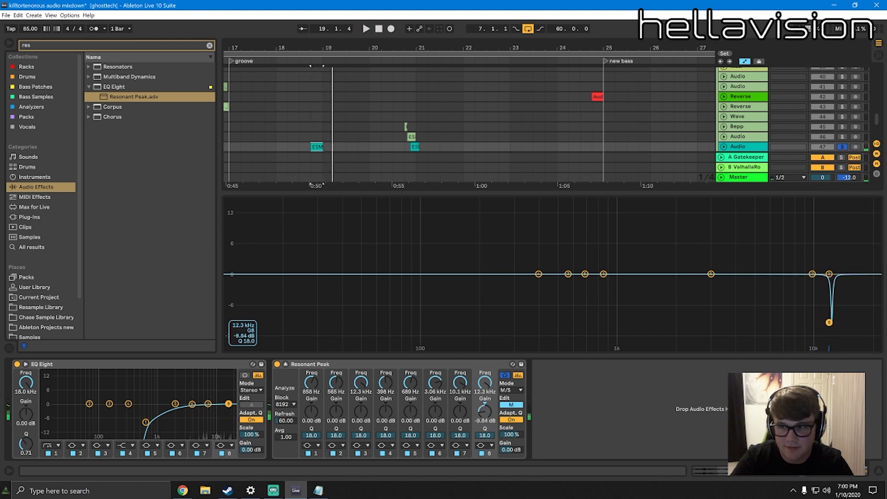
key(space)
mouse_move(812, 274)
mouse_down()
mouse_move(828, 203)
mouse_move(859, 200)
mouse_move(779, 201)
mouse_up()
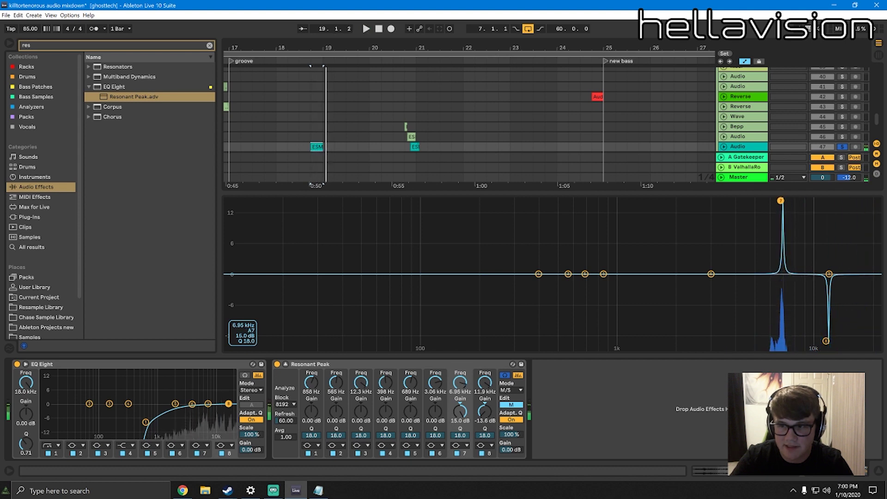
drag(776, 242, 784, 348)
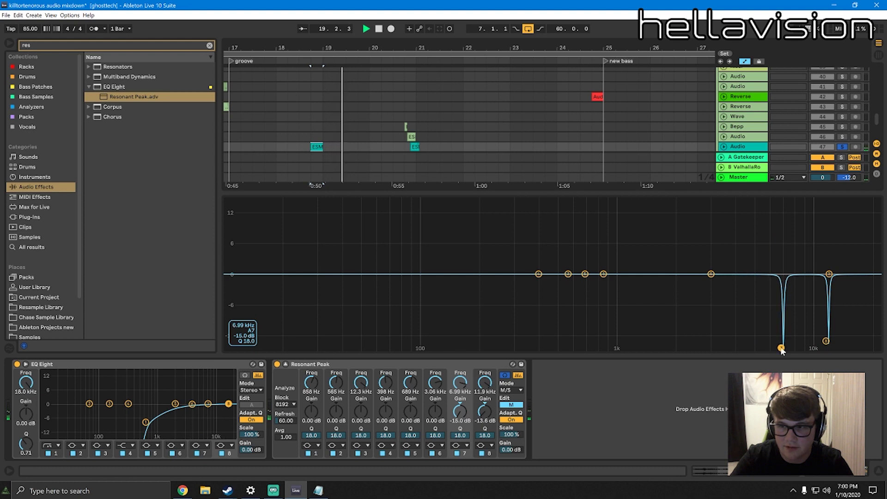
Add -15 dB notches to Resonant Peak's mid channel at 4.84 kHz, 17.7 kHz, 14.9 kHz and 3.70 kHz
drag(712, 274, 750, 347)
key(space)
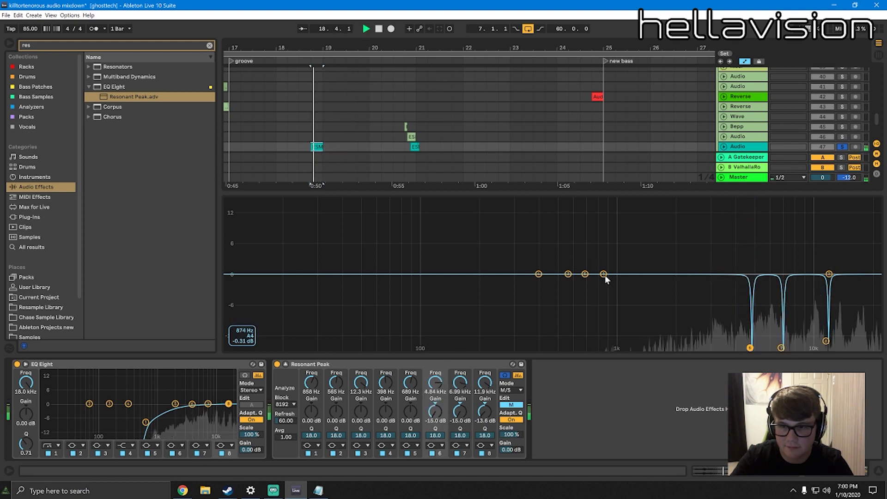
drag(603, 274, 859, 201)
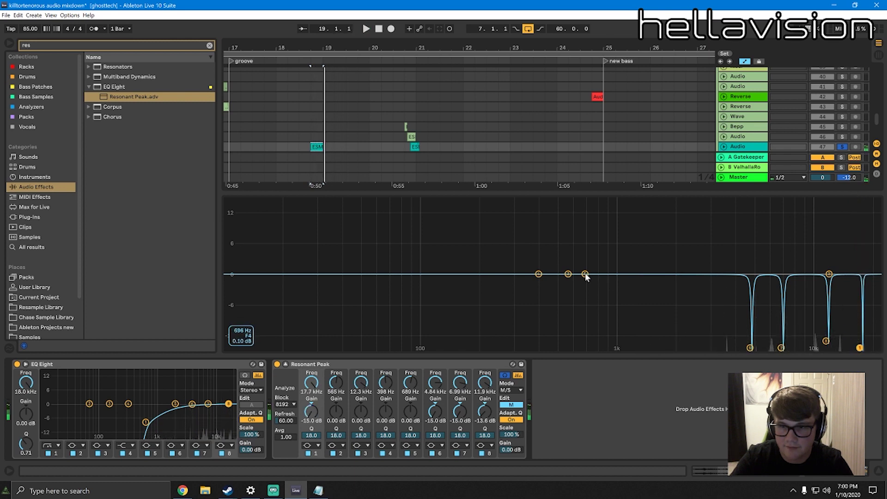
drag(585, 274, 849, 200)
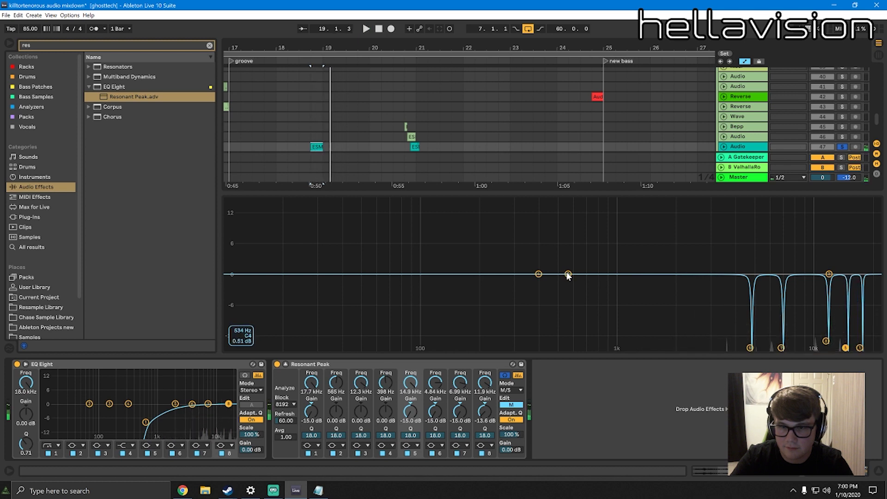
drag(569, 274, 732, 348)
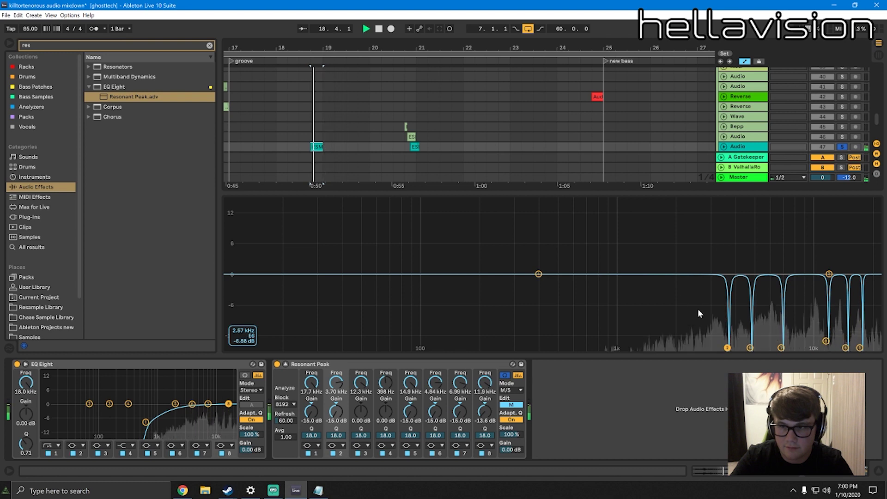
Switch Resonant Peak to side editing and sweep band 6 with a 15 dB boost up to 19.8 kHz to find resonances
click(510, 405)
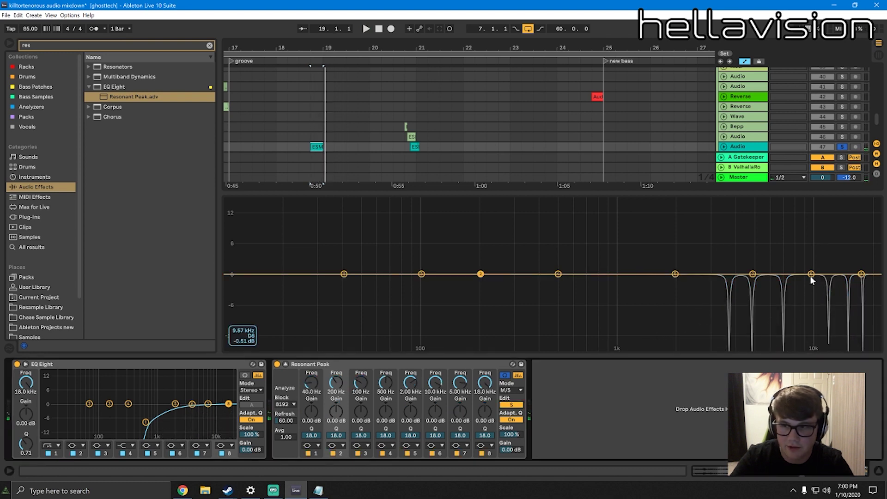
drag(812, 277, 822, 229)
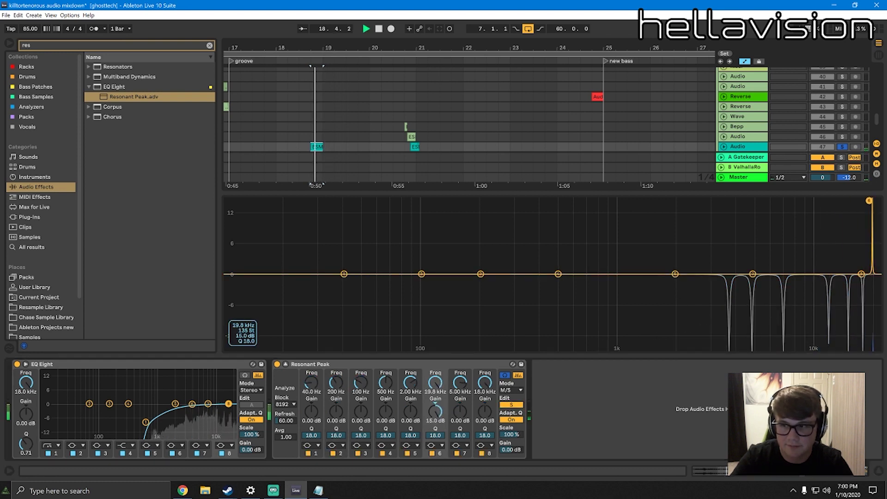
On track 47's Resonant Peak EQ, cut the side channel by 15 dB at 2.99 kHz, 5.94 kHz and 11.7 kHz
drag(783, 200, 706, 348)
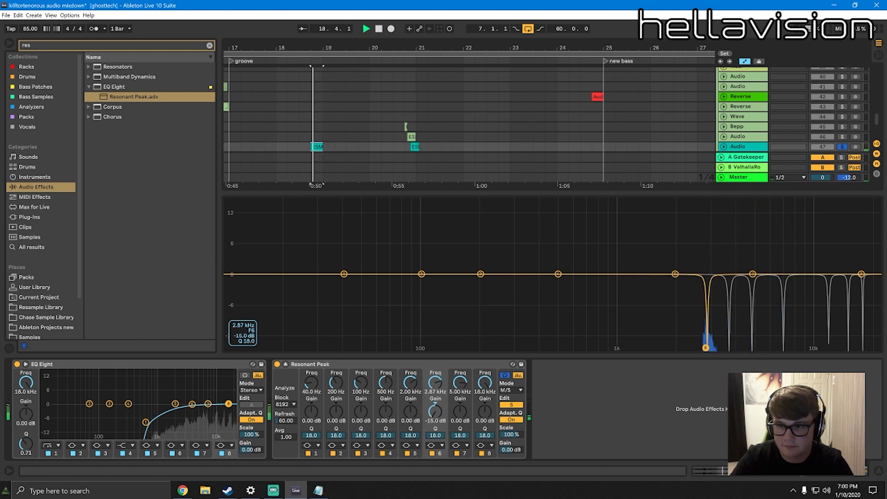
drag(674, 274, 763, 200)
key(space)
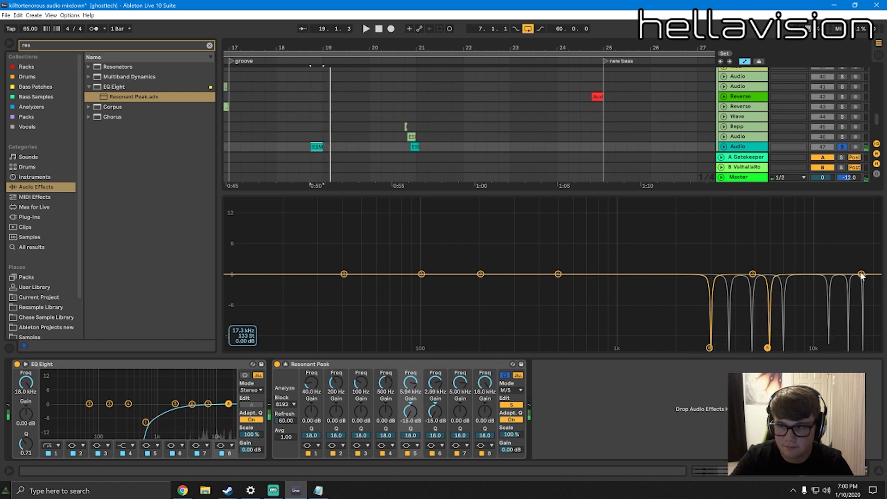
drag(861, 274, 825, 348)
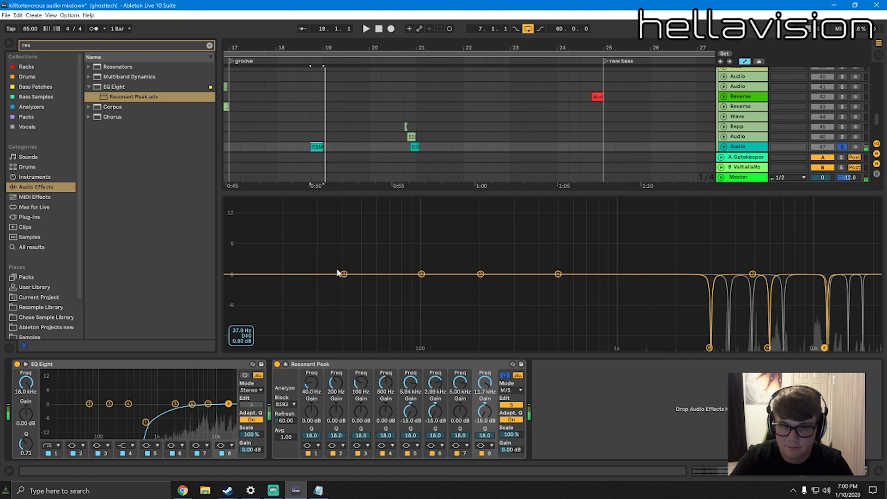
Change side-channel band 1 of the Resonant Peak EQ to a low cut at 202 Hz with Q 0.49, and close the enlarged curve
drag(344, 274, 345, 284)
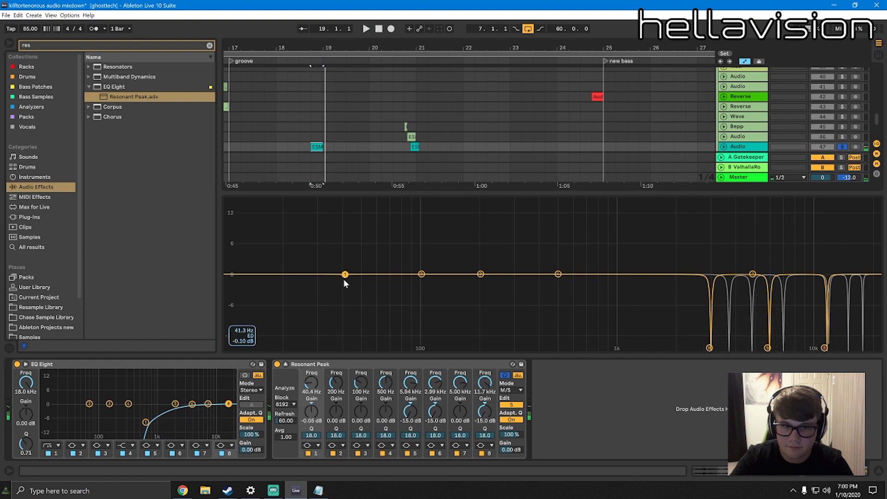
click(317, 444)
click(317, 405)
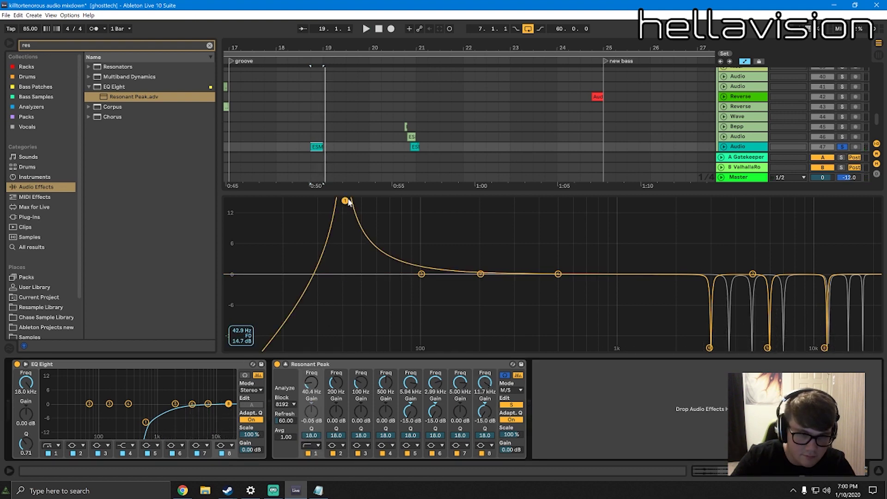
key(space)
drag(347, 203, 487, 304)
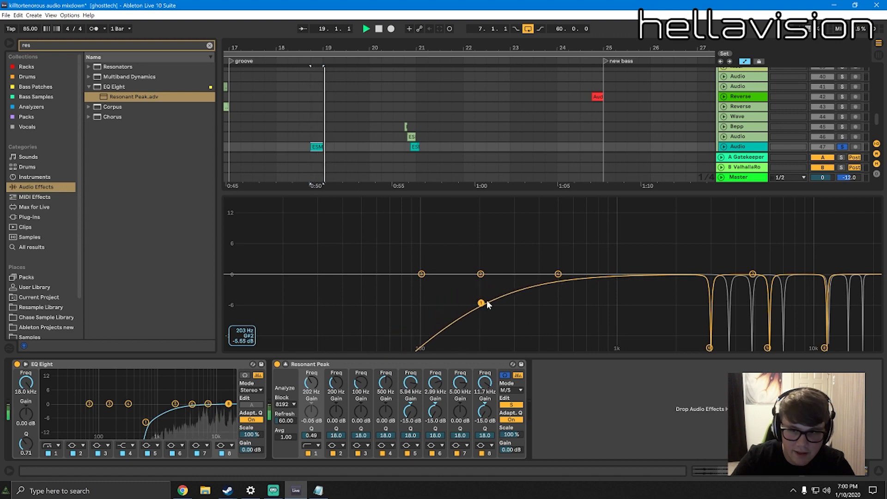
click(524, 194)
key(space)
Solo track 46 and, while its clip plays, set its EQ Eight low cut to 163 Hz with Q 0.45
click(411, 210)
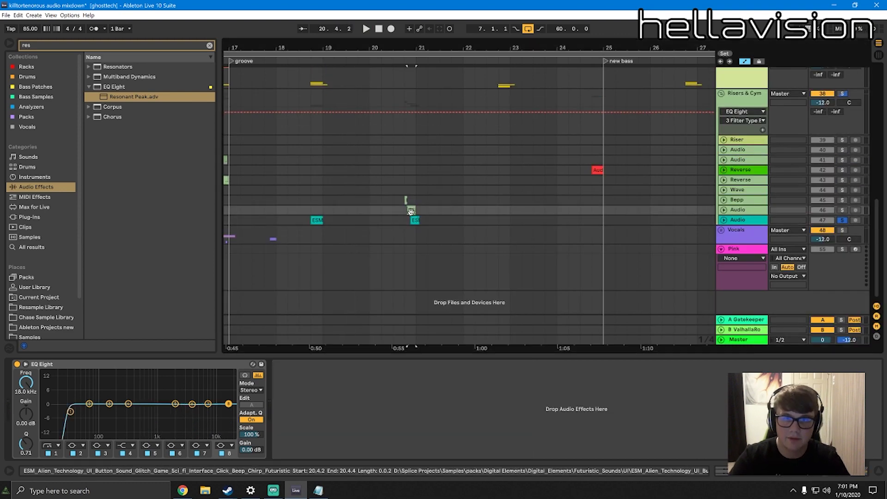
click(843, 210)
key(space)
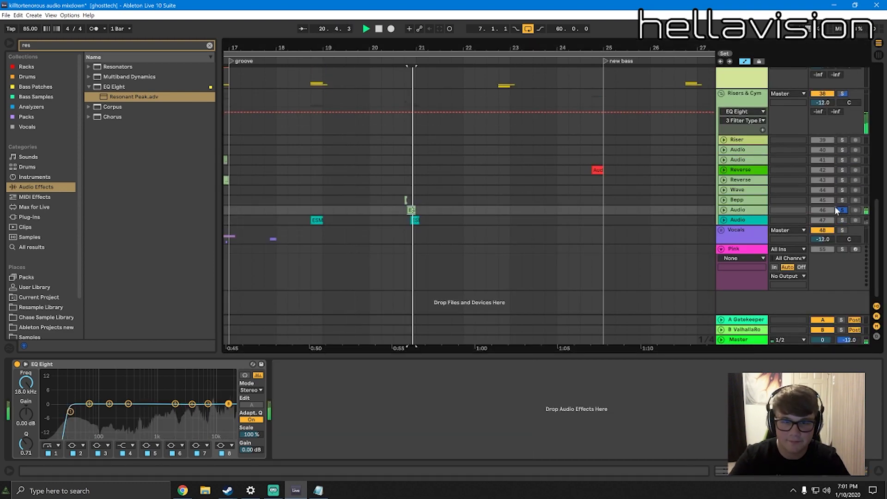
drag(71, 411, 113, 420)
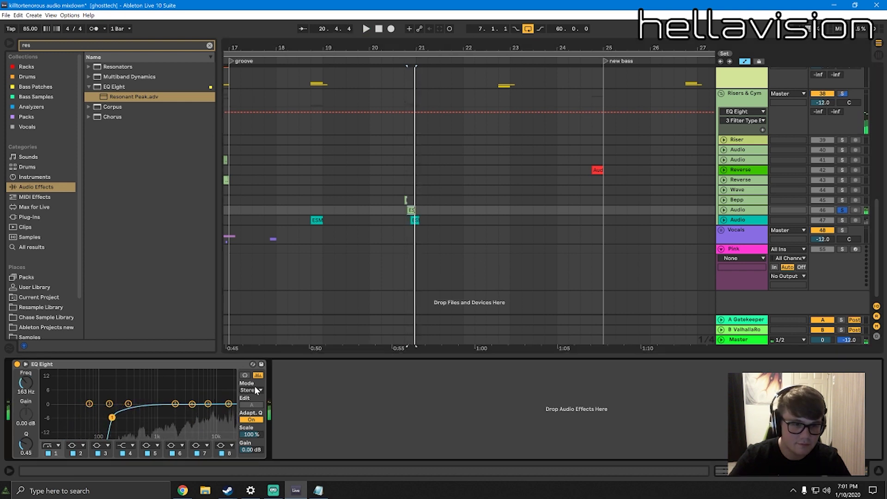
click(256, 391)
Unfold track 46 and trim the silent tail of its Alien Technology clip to just past 20.4.4
click(722, 209)
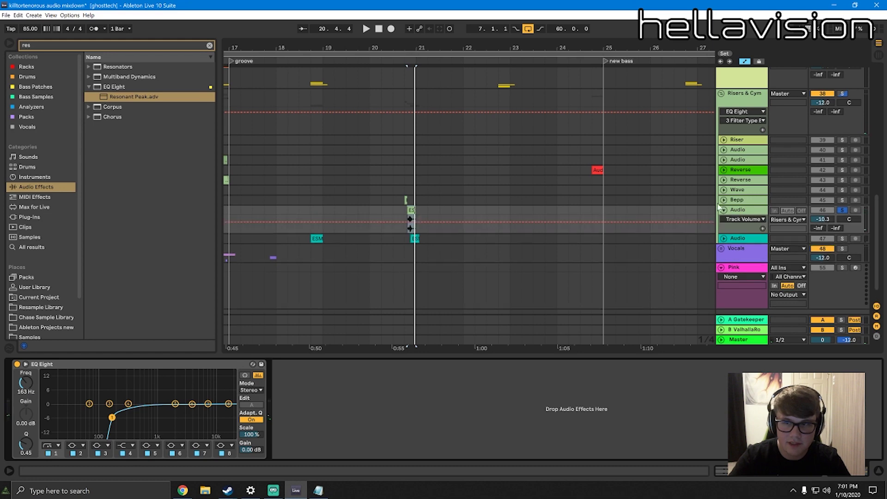
drag(407, 42, 462, 189)
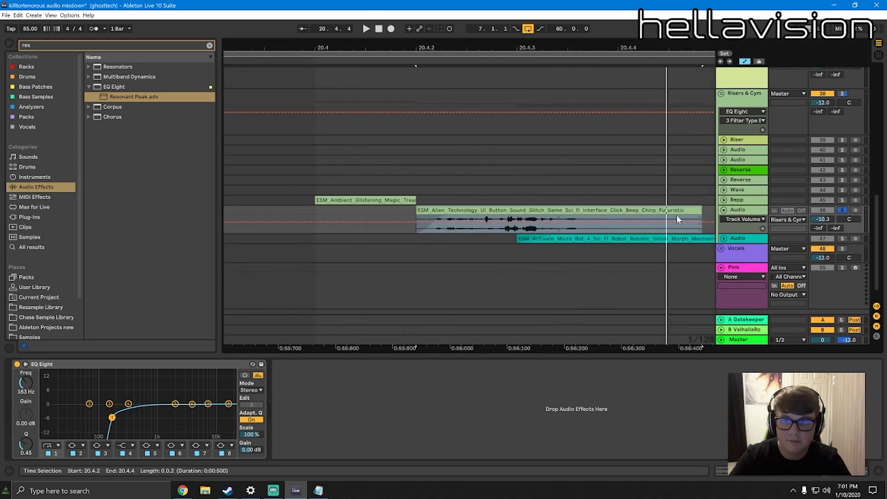
drag(701, 220, 668, 219)
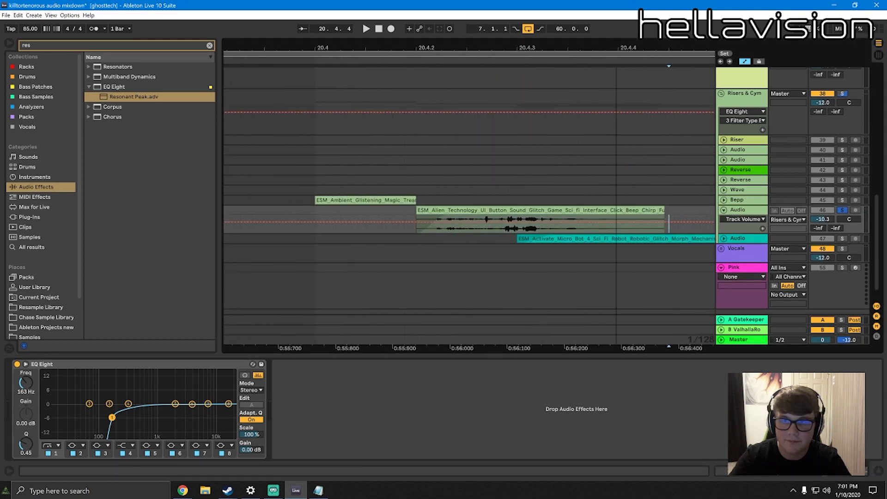
key(space)
drag(610, 48, 442, 18)
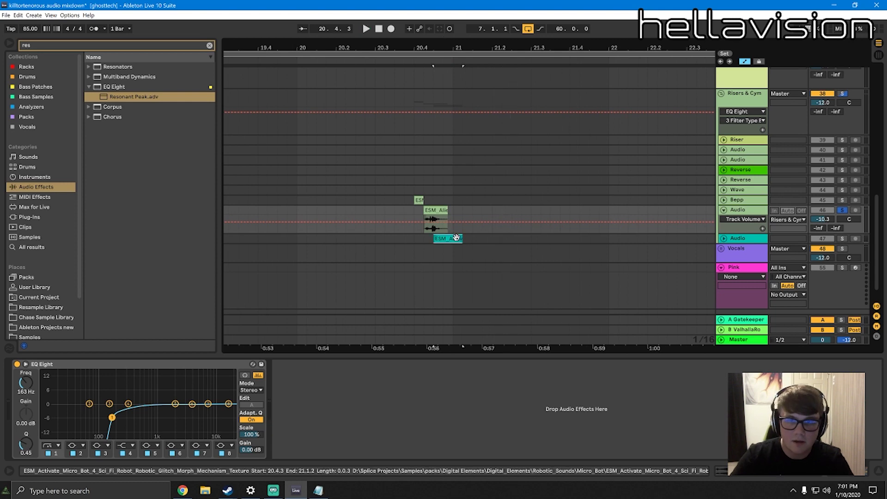
Add the Resonant Peak preset after EQ Eight on track 46 and play the clip through it
click(457, 238)
click(437, 211)
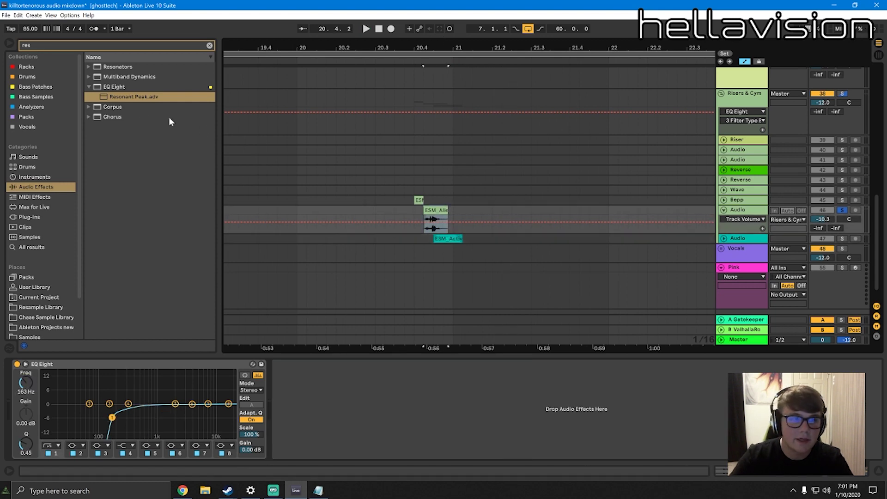
drag(142, 98, 144, 105)
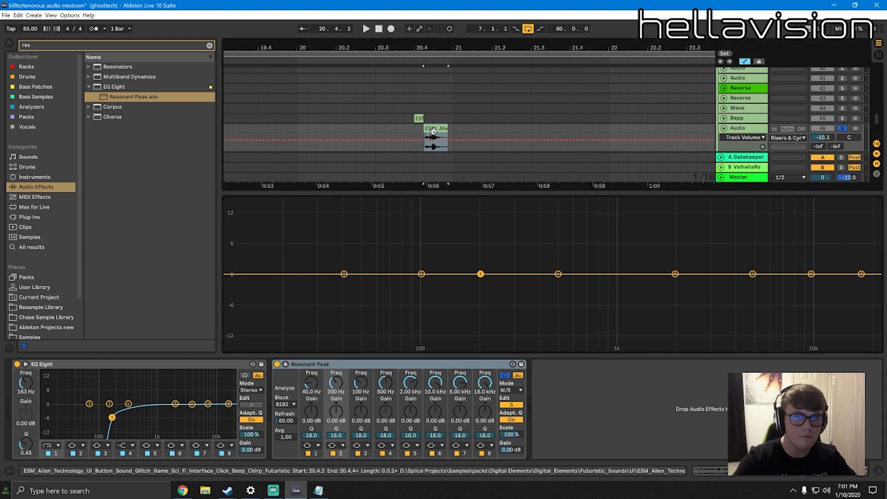
key(space)
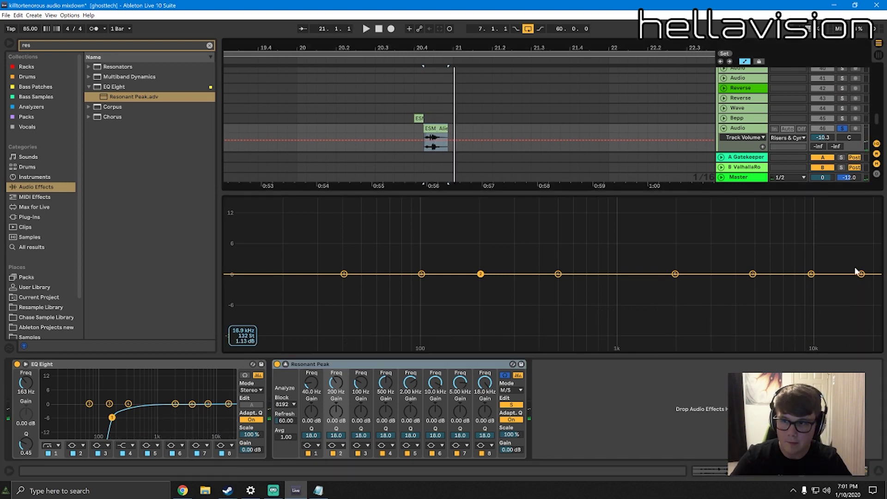
Notch track 46's side channel at 18.4 kHz by 14.6 dB, and by 15 dB at 15.0 kHz and 9.91 kHz, the latter with Q 3.41
drag(858, 272, 862, 345)
drag(811, 274, 846, 348)
key(space)
drag(752, 274, 812, 348)
drag(460, 436, 459, 478)
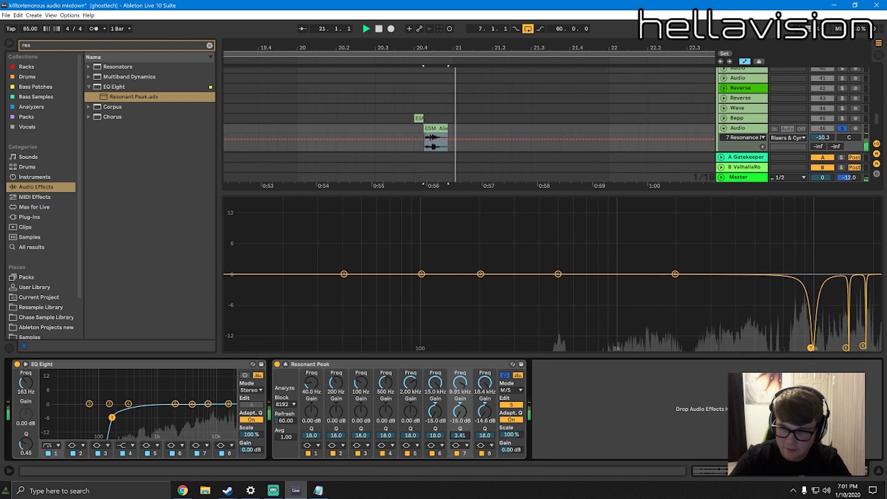
key(space)
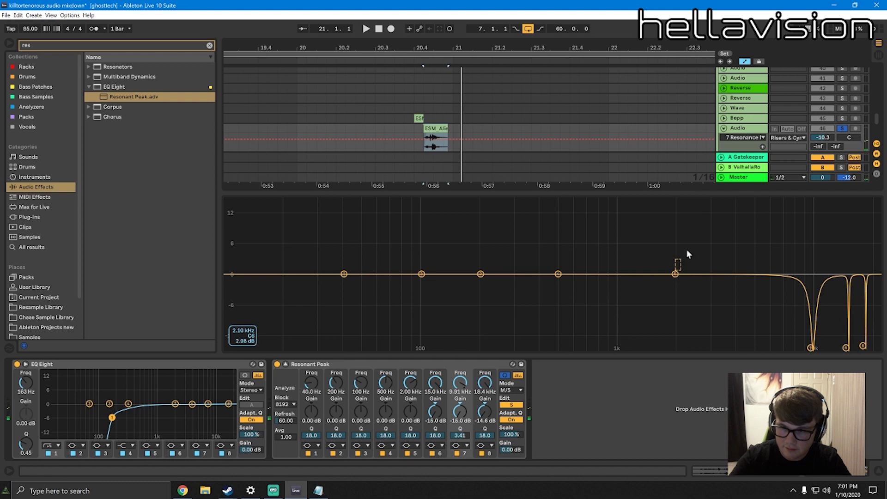
Add 15 dB side-channel notches at 5.41 kHz, 6.57 kHz and 3.84 kHz on track 46, and close the enlarged curve
key(space)
drag(676, 259, 759, 348)
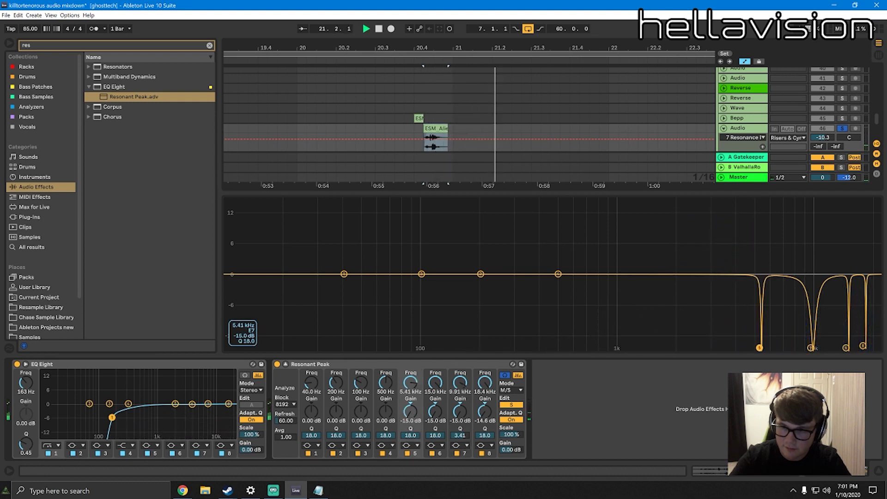
drag(559, 274, 776, 348)
key(space)
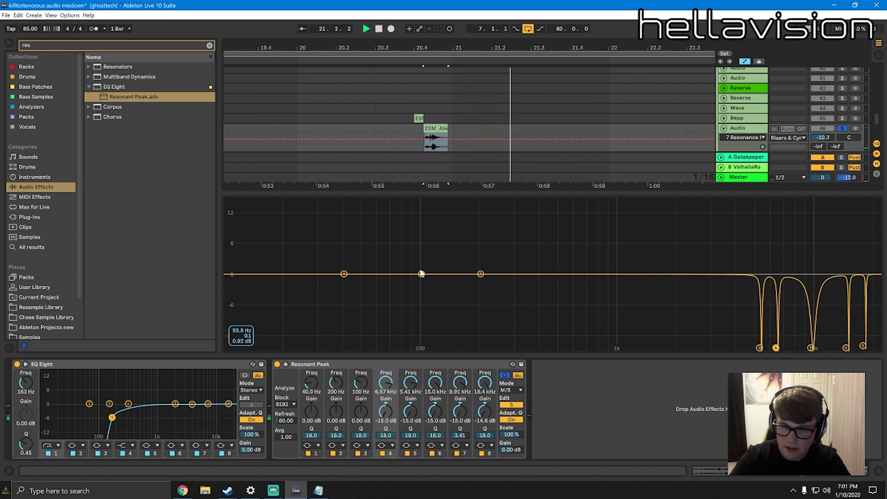
drag(481, 274, 723, 320)
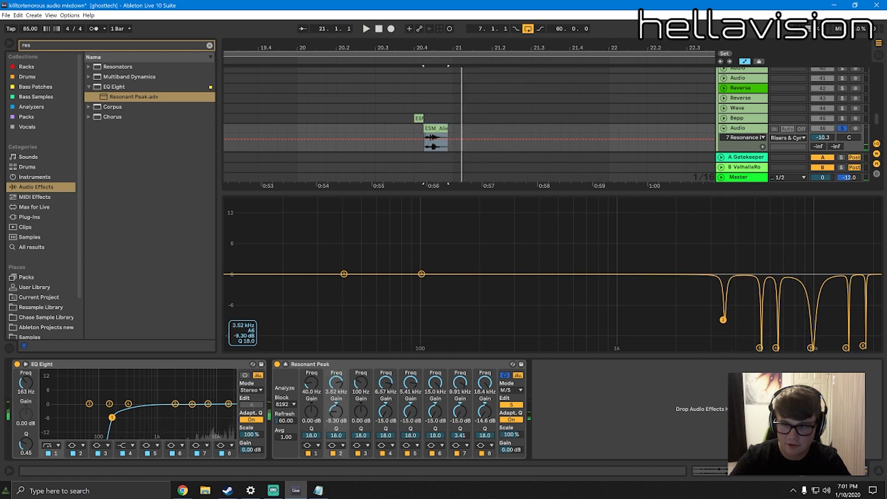
click(469, 194)
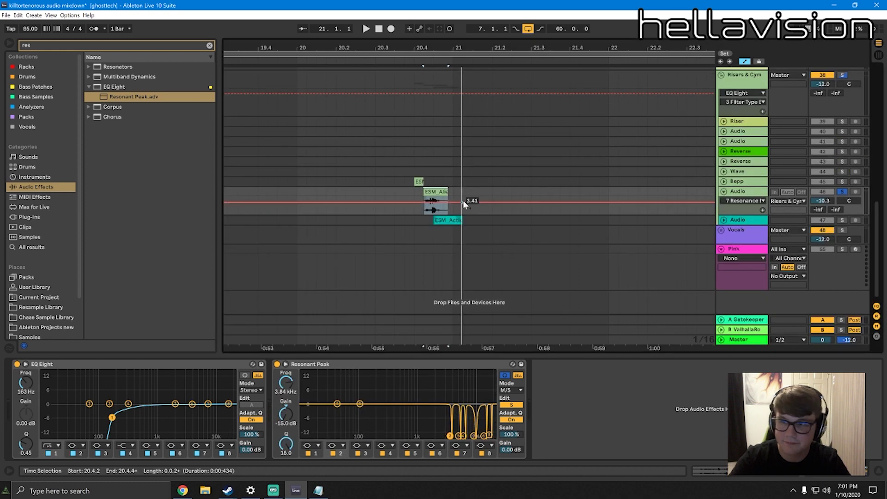
Unfold the Bepp track and track 47, and switch the solo from track 46 to Bepp
click(723, 181)
click(724, 239)
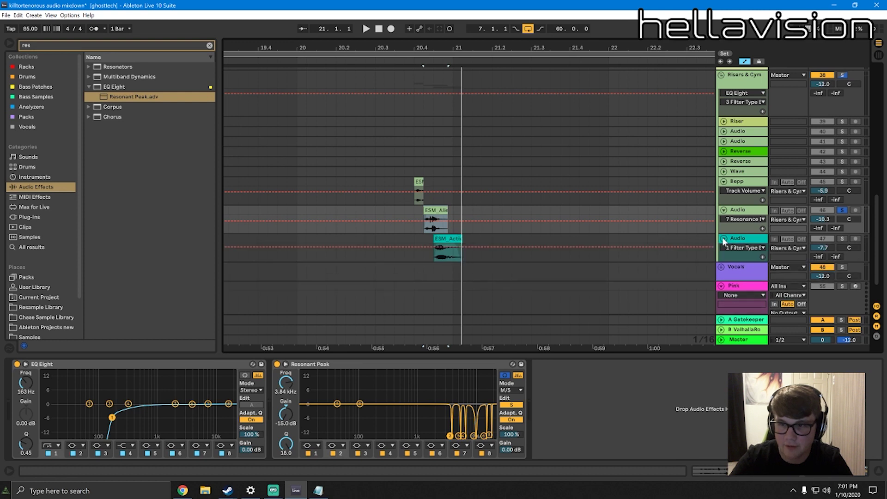
click(841, 211)
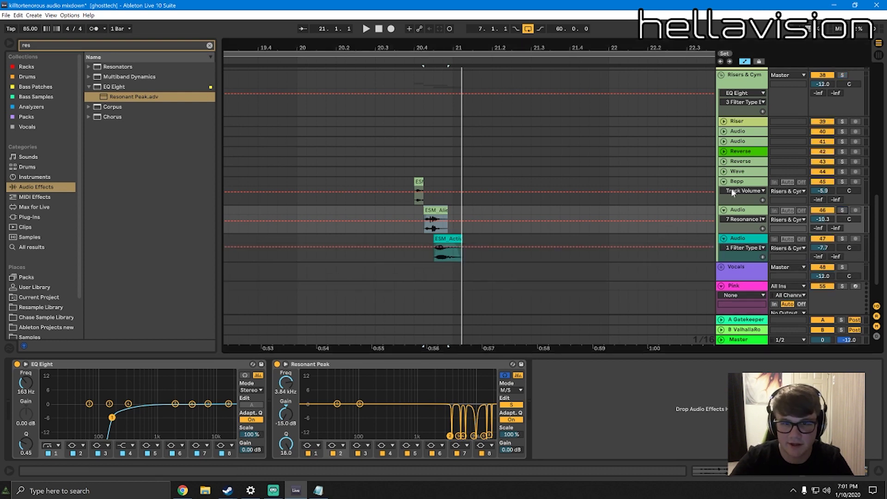
click(842, 182)
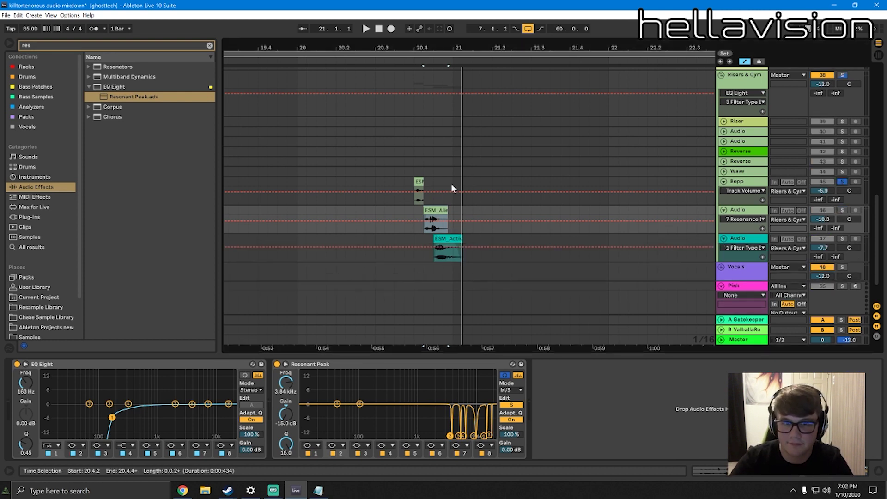
Audition the Bepp track's clip at 20.4 and trim its silent start to where the waveform begins
click(414, 187)
key(space)
key(space)
drag(413, 44, 406, 93)
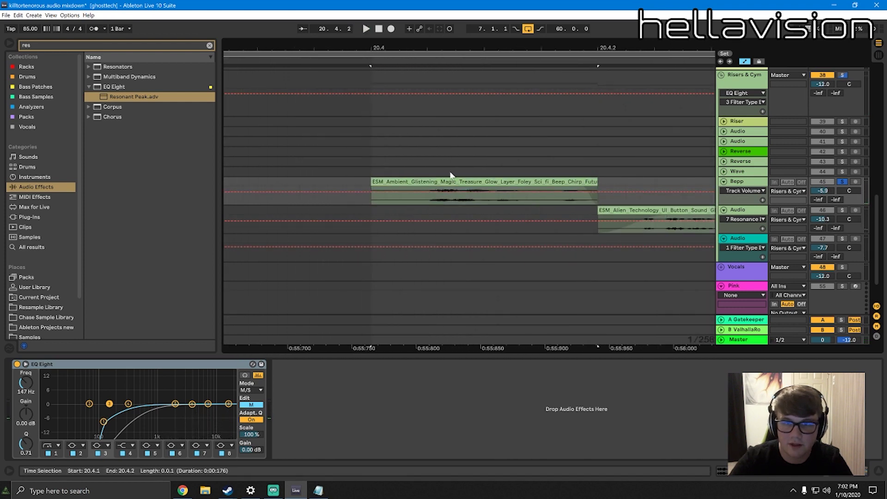
drag(372, 190, 428, 182)
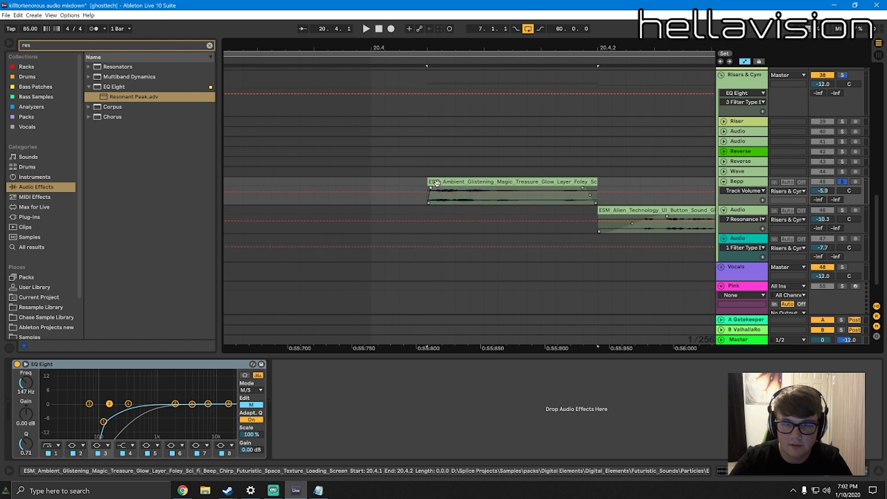
key(space)
Add the Resonant Peak preset after EQ Eight on the Bepp track and play the clip
click(737, 182)
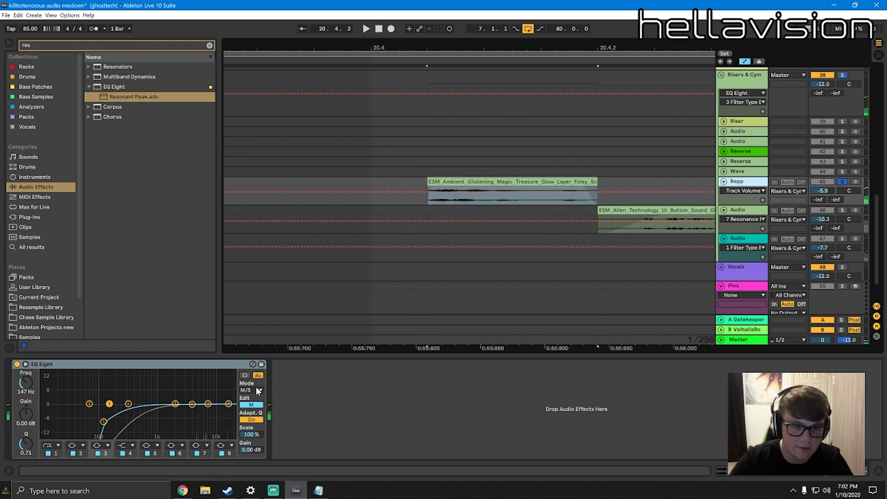
drag(126, 98, 349, 350)
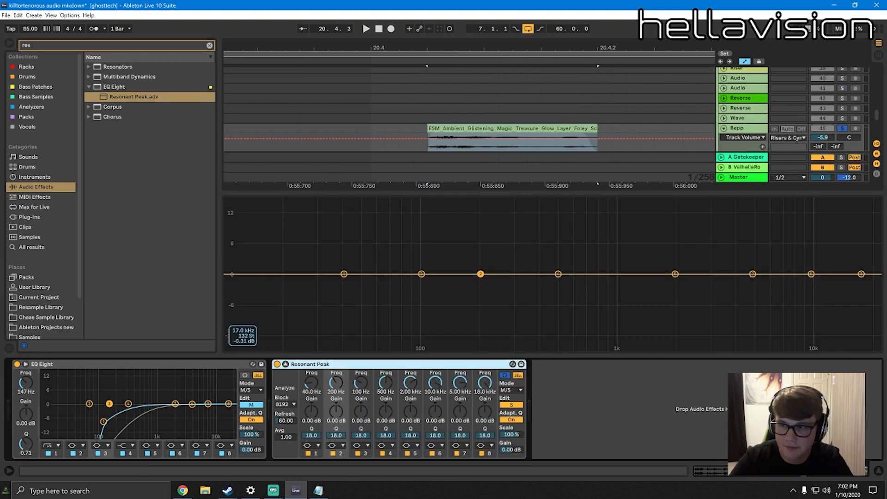
key(space)
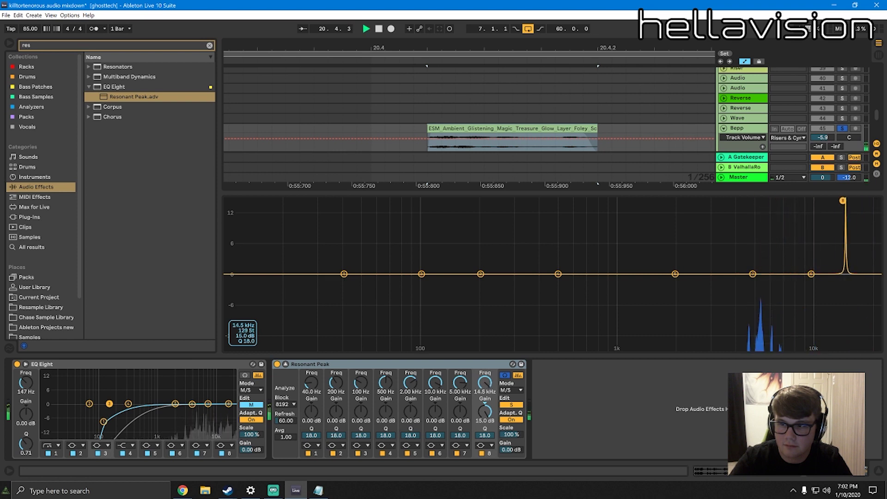
Notch Bepp's side channel by 14.1 dB at 17.0 kHz and 15 dB at 12.2 kHz, and close the enlarged curve
key(space)
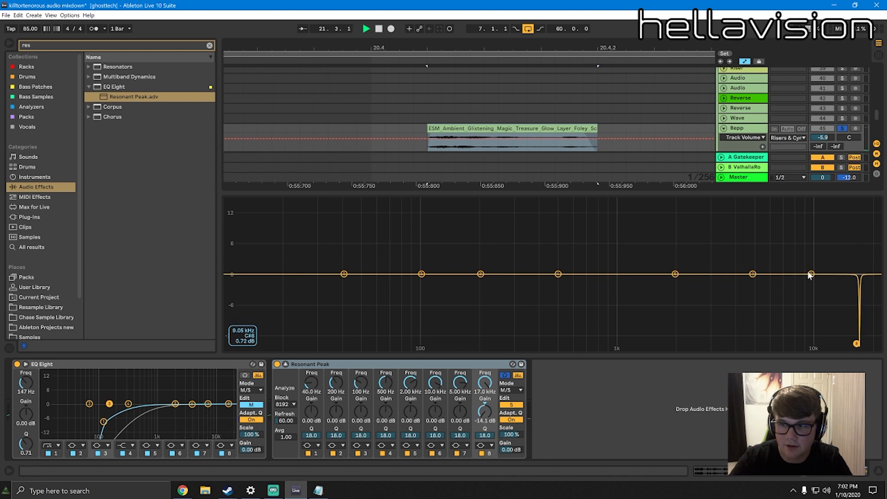
drag(809, 276, 833, 201)
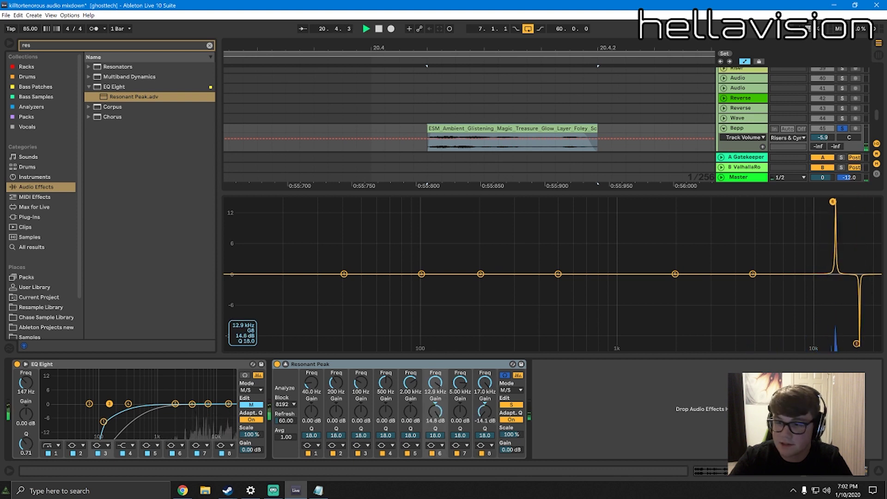
key(space)
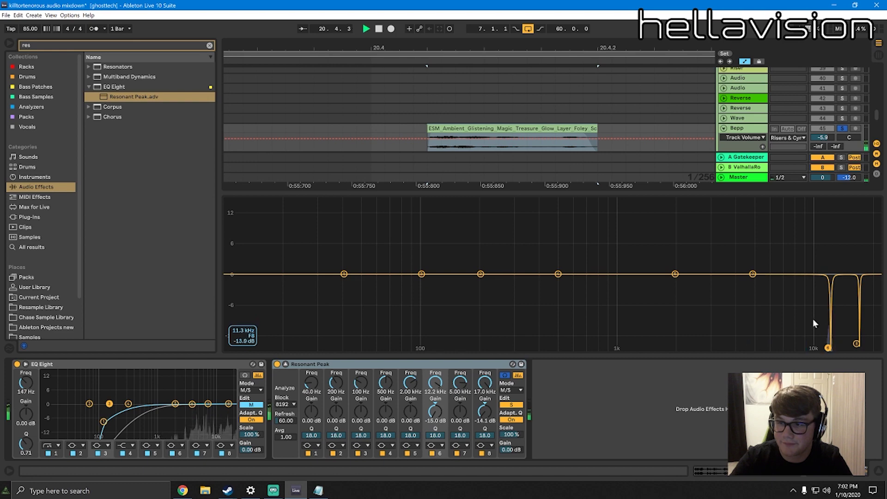
key(space)
drag(705, 193, 705, 346)
Turn off the solo on the Bepp track, and fold Bepp and track 46
drag(568, 45, 460, 9)
click(842, 145)
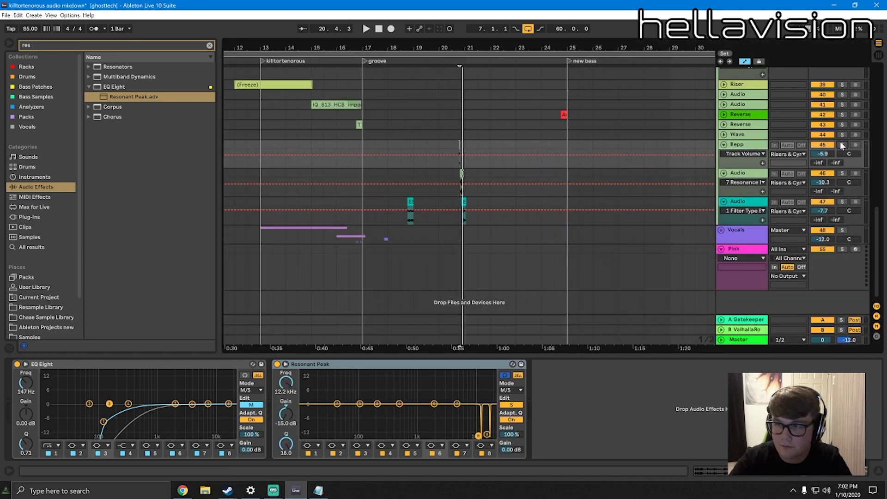
click(724, 145)
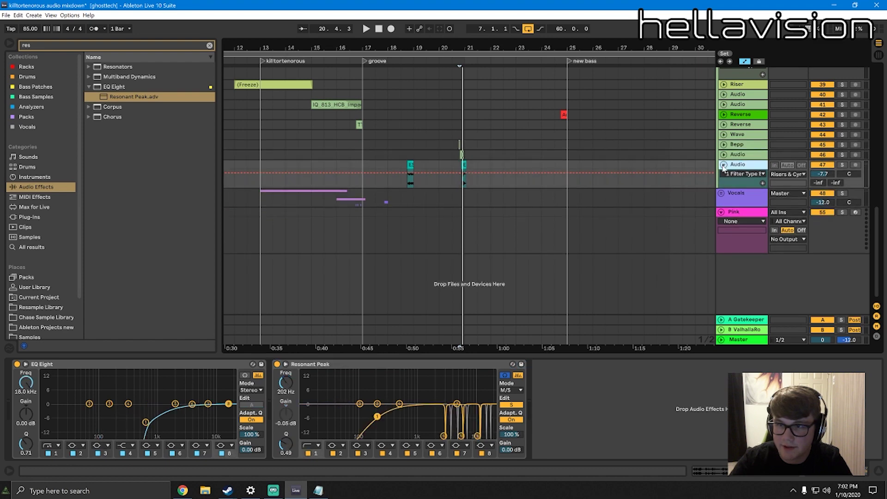
Fold audio track 47, unfold the Vocals group and select the frozen clip on Grain Rack track 49
click(331, 181)
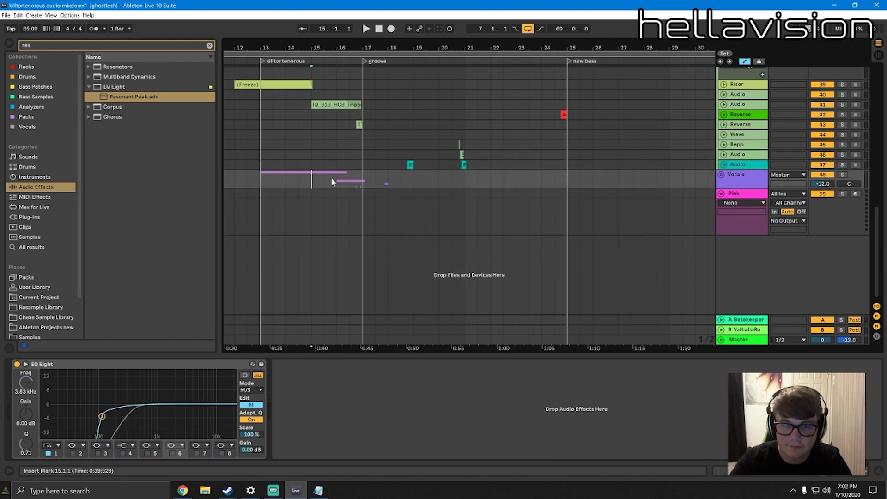
click(722, 176)
click(642, 242)
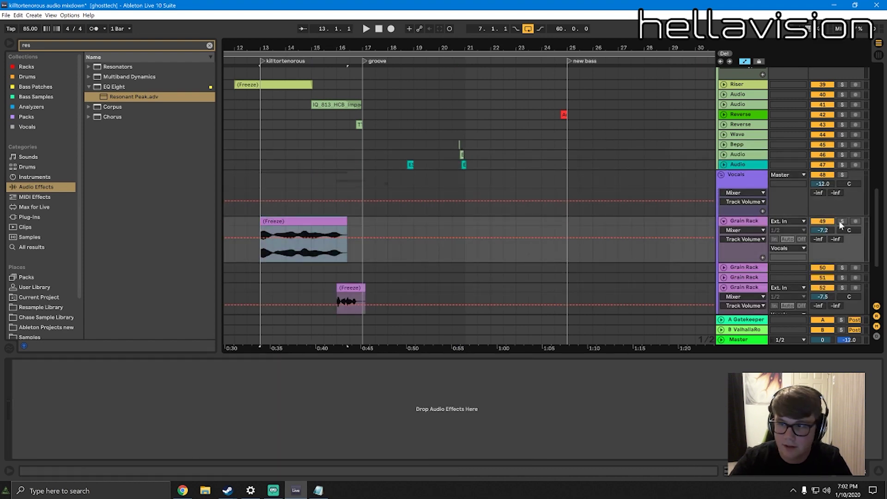
Solo Grain Rack track 49 and set its volume to -4.7 dB while playing the frozen clip
key(space)
click(842, 221)
click(750, 222)
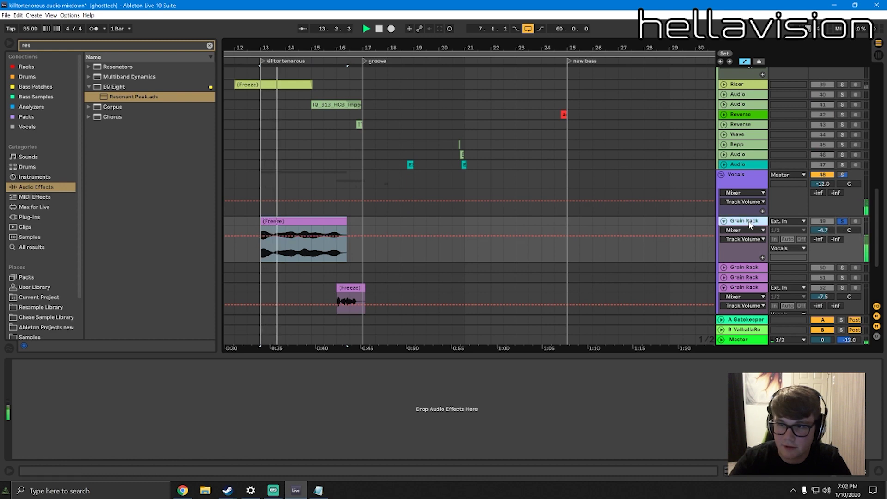
scroll(508, 185, down, 5)
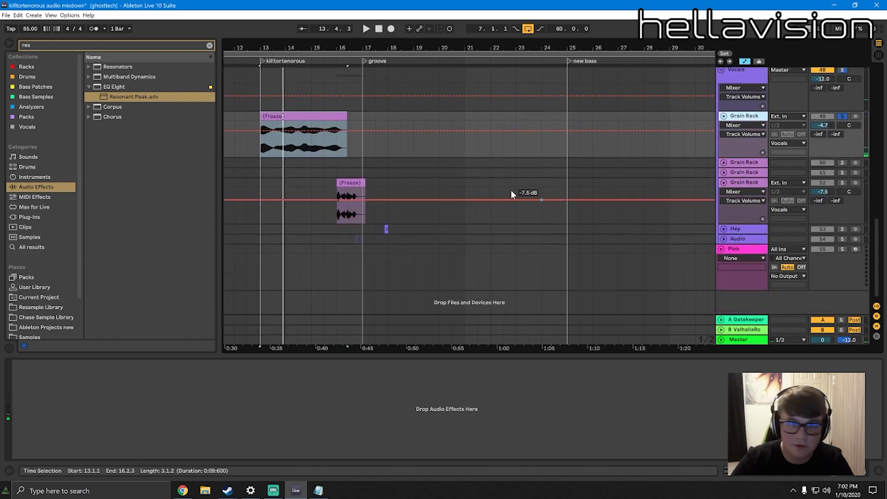
Search the plug-ins for "wider" and add the Wider plug-in to Grain Rack track 49
click(54, 206)
click(206, 47)
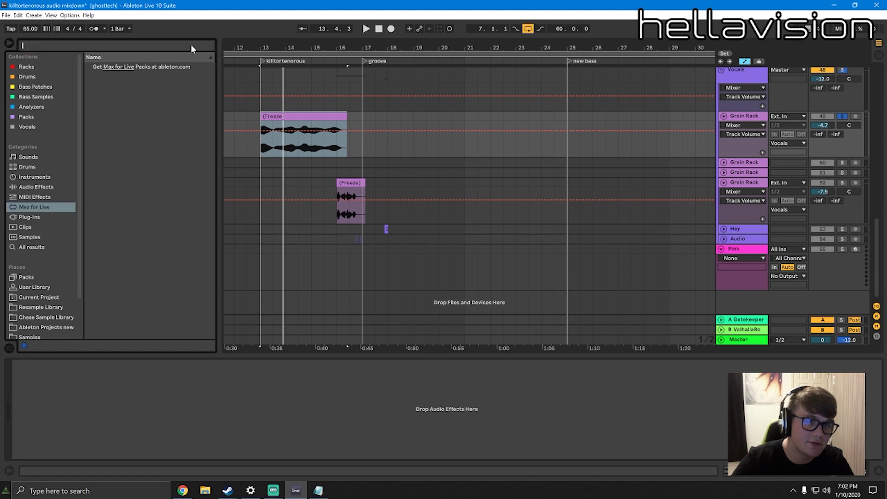
click(121, 45)
text(wider)
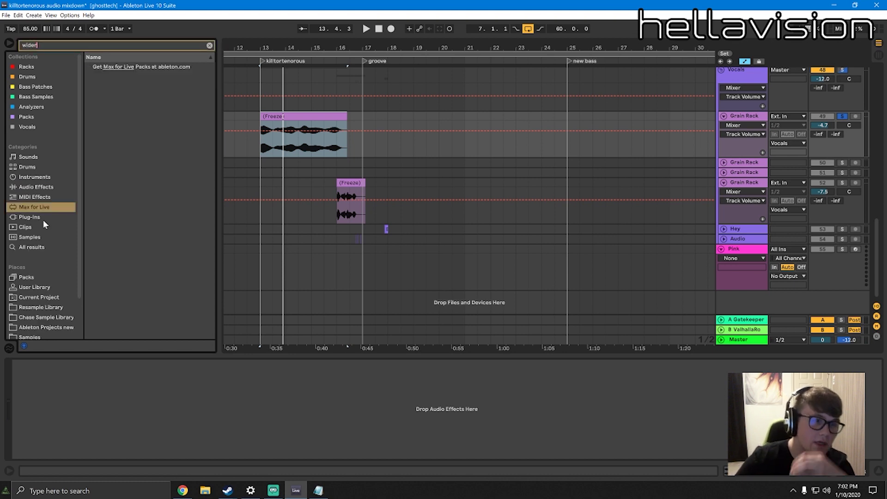
click(93, 67)
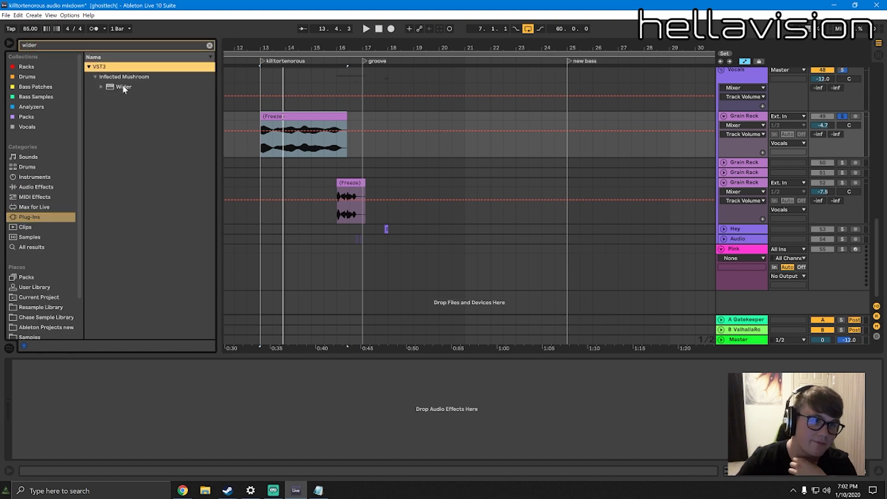
drag(124, 89, 277, 430)
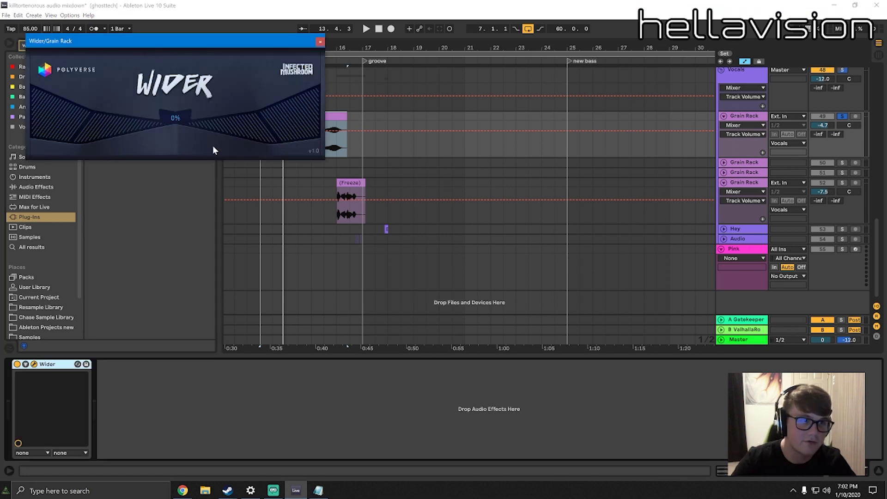
Play the clip, raise Wider's amount to about 70%, and close the plug-in window
key(space)
mouse_move(169, 121)
mouse_down()
mouse_move(185, 4)
mouse_move(168, 107)
mouse_move(176, 176)
mouse_move(171, 120)
mouse_up()
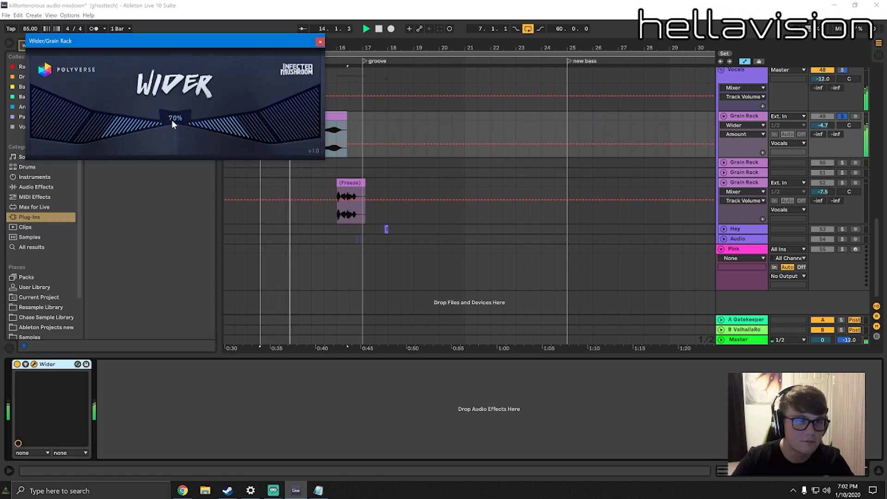
click(321, 41)
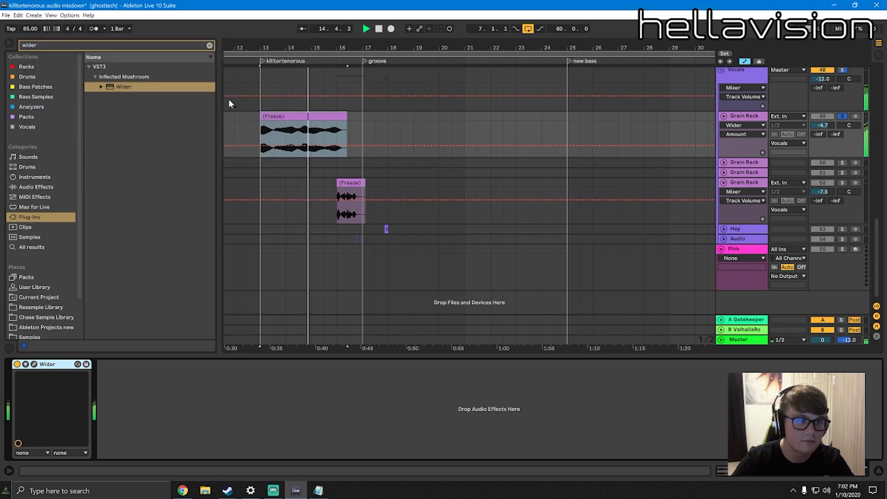
Clear the browser search and add the EQ Eight.adv preset after the existing EQ Eight on the Vocals group
click(46, 187)
scroll(775, 131, up, 1)
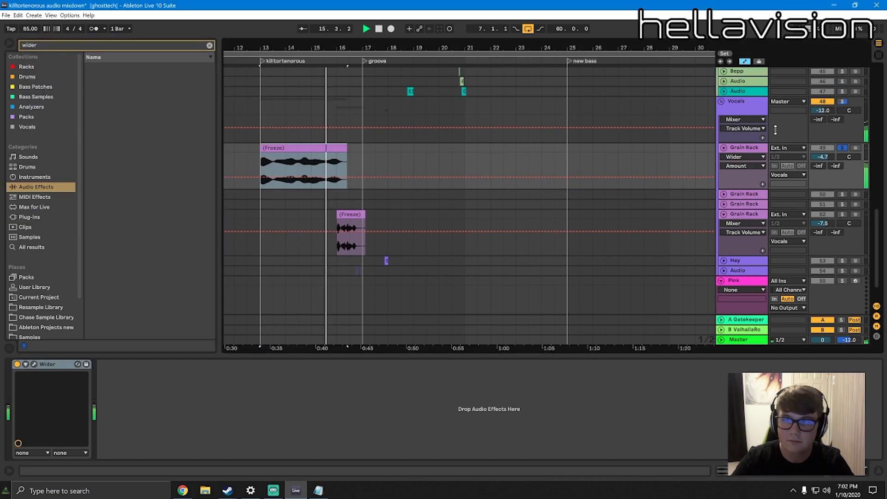
click(775, 131)
click(36, 206)
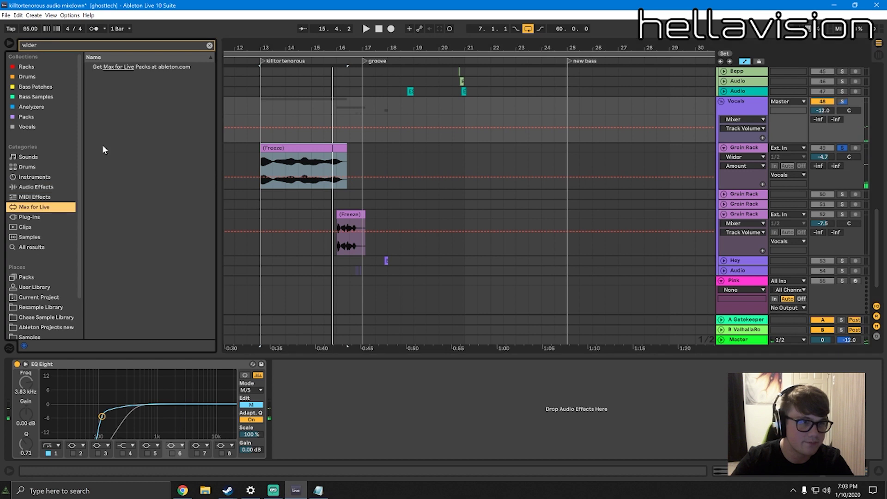
click(36, 188)
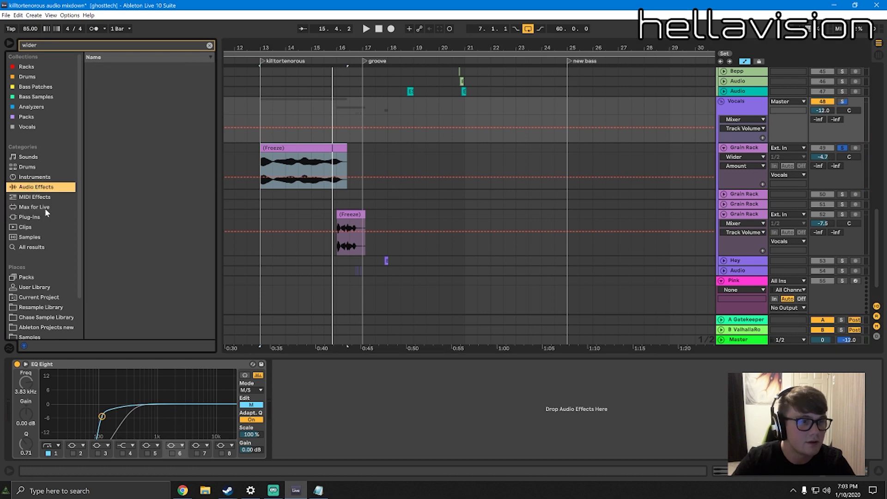
click(43, 217)
click(48, 188)
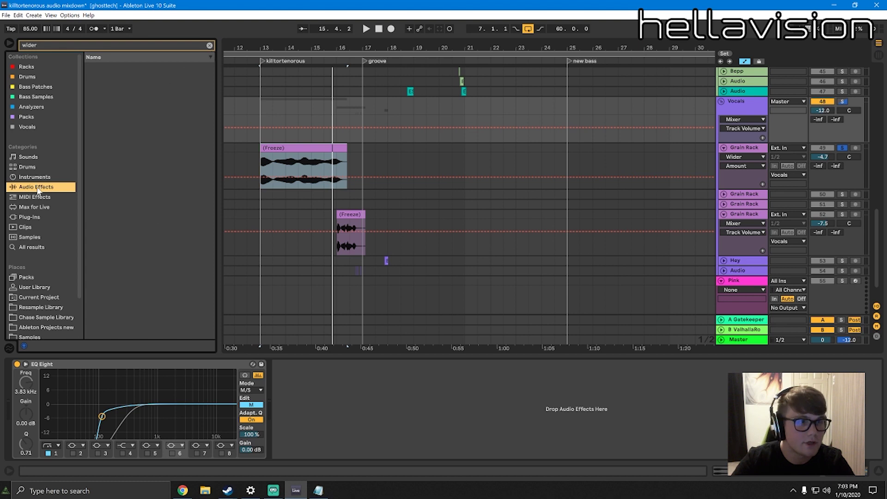
click(209, 46)
scroll(152, 222, down, 1)
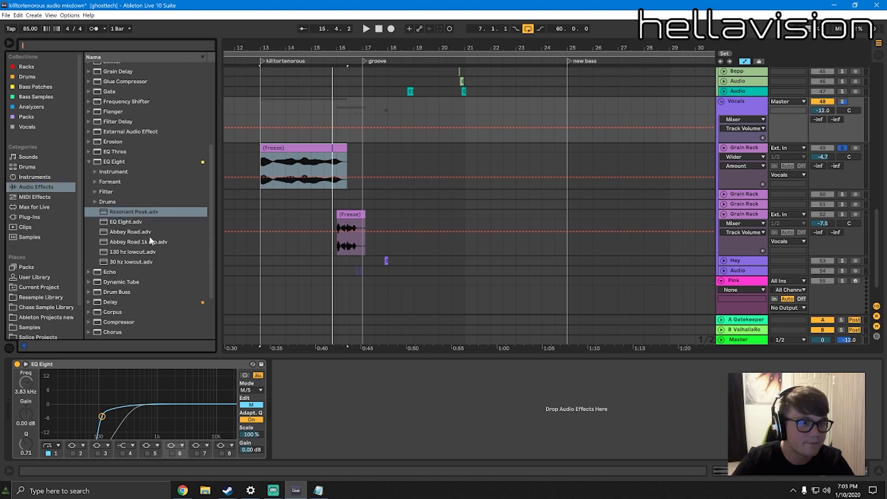
drag(128, 223, 358, 409)
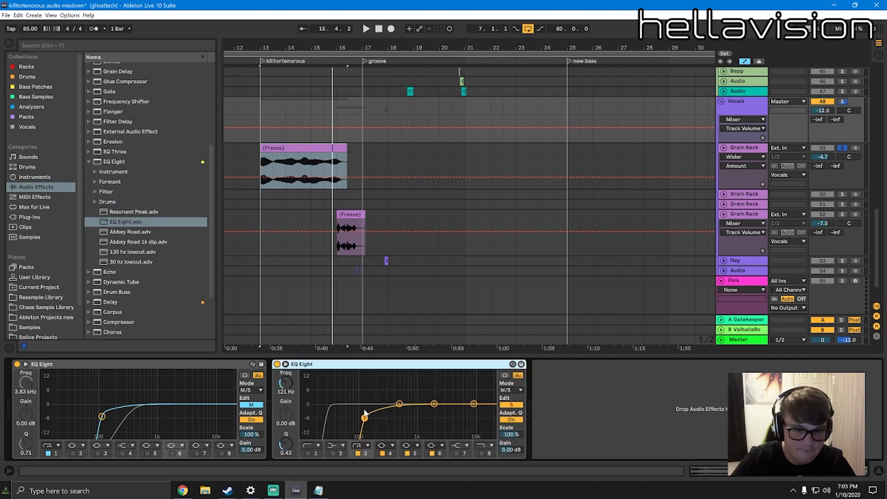
Set the new EQ's low cuts to 141 Hz on the side channel and 107 Hz on the mid channel
key(space)
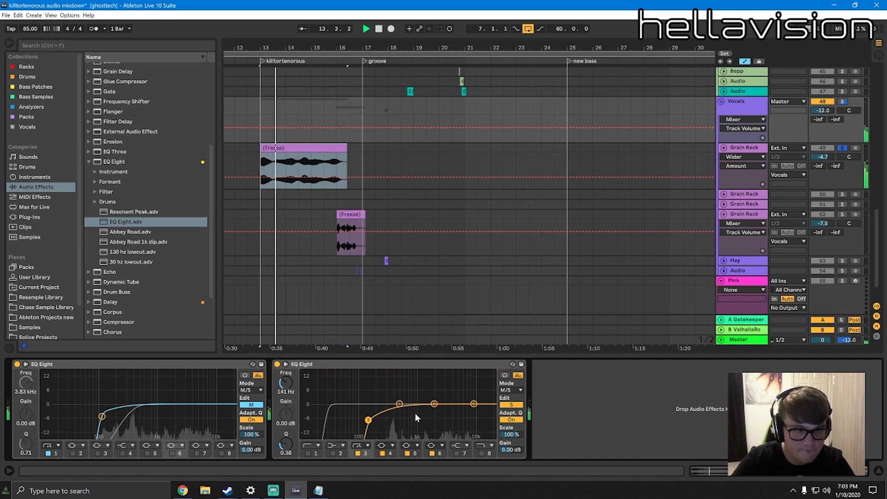
key(ctrl+z)
drag(338, 410, 362, 425)
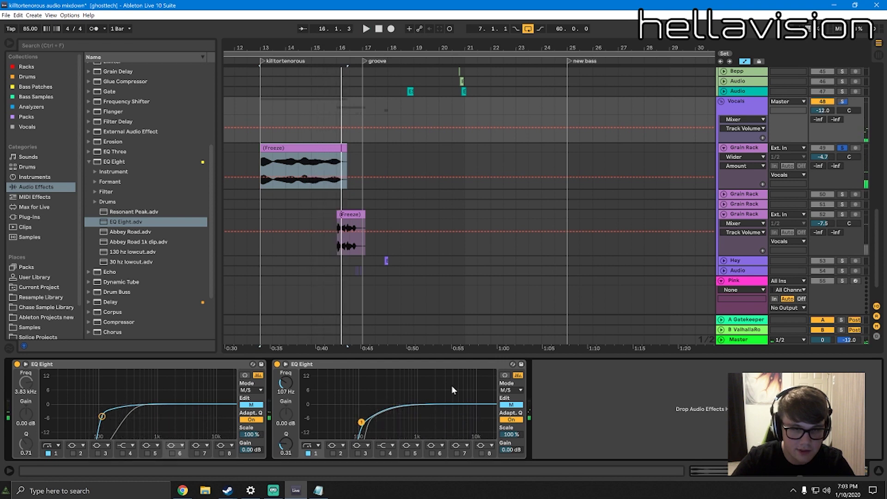
Move the new EQ Eight from the Vocals group to Grain Rack track 49, placing it after Wider
click(324, 168)
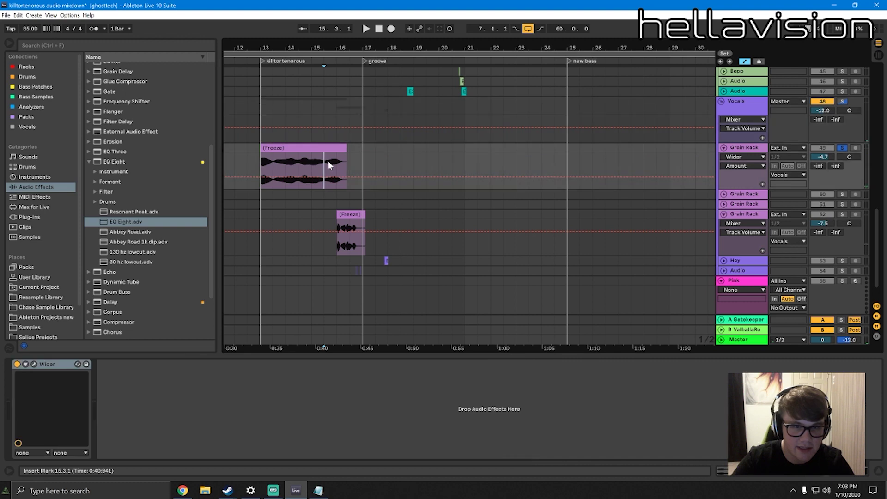
click(755, 147)
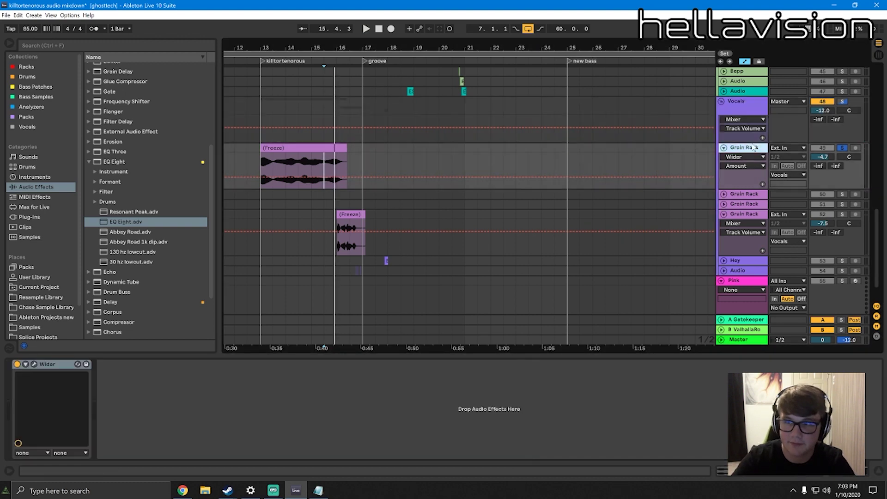
click(751, 95)
click(744, 148)
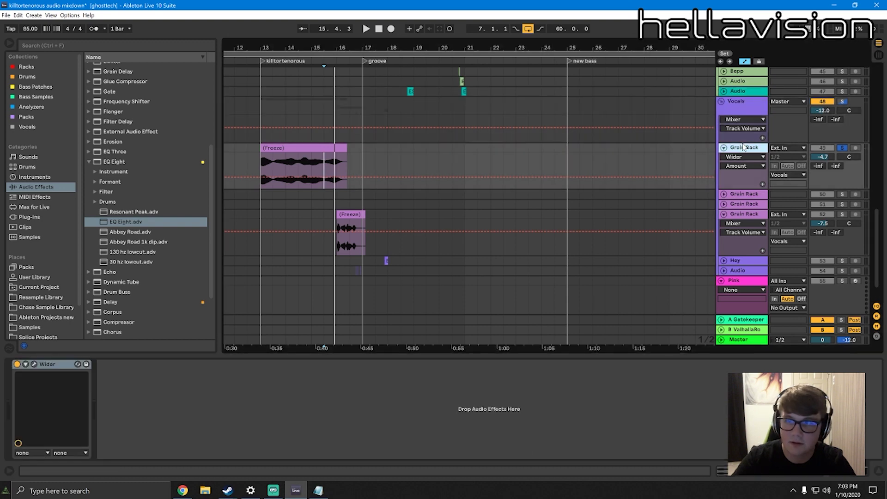
click(743, 109)
key(Delete)
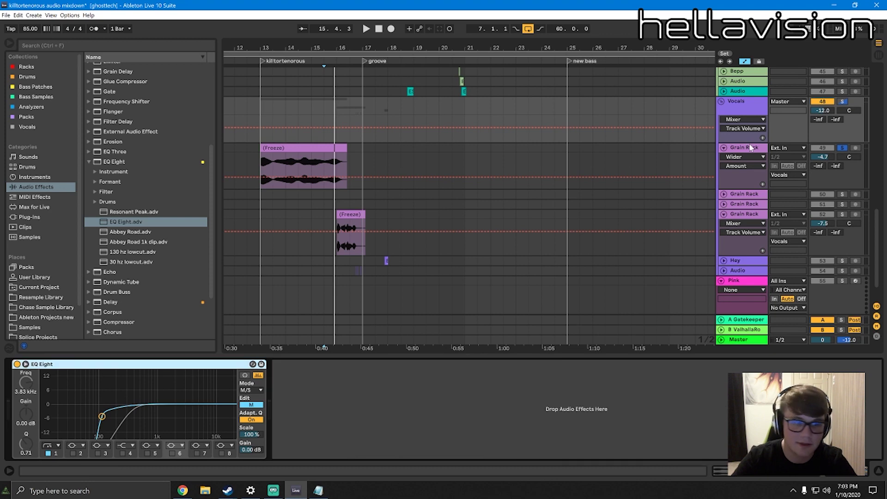
click(749, 147)
key(ctrl+v)
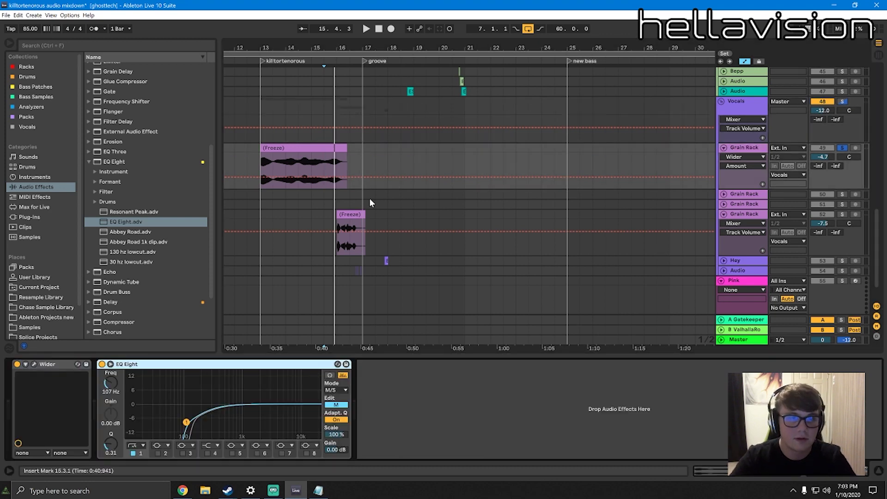
Enable bands 6 and 7 on the mid channel and dip both, pulling band 7 down about 11 dB around 10 kHz
key(space)
key(space)
click(257, 454)
key(space)
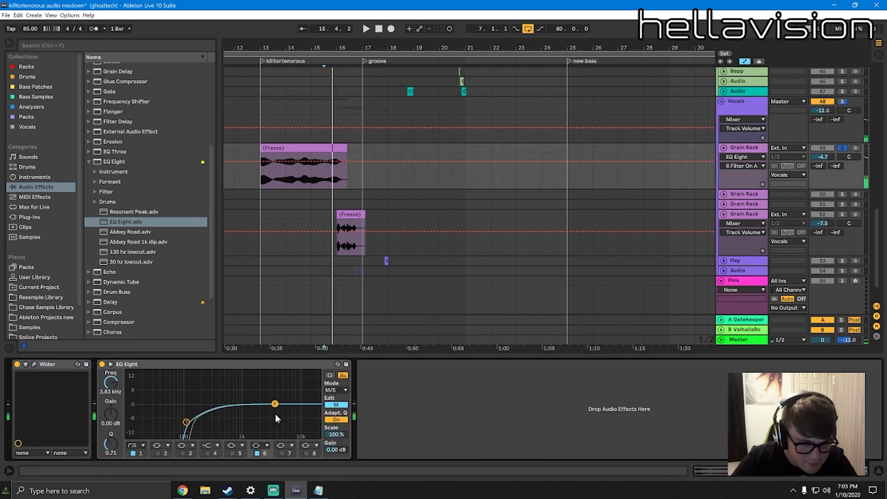
mouse_move(276, 405)
mouse_down()
mouse_move(283, 418)
mouse_move(271, 417)
mouse_move(301, 407)
mouse_move(301, 422)
mouse_move(276, 420)
mouse_move(297, 429)
mouse_up()
click(282, 454)
key(space)
key(space)
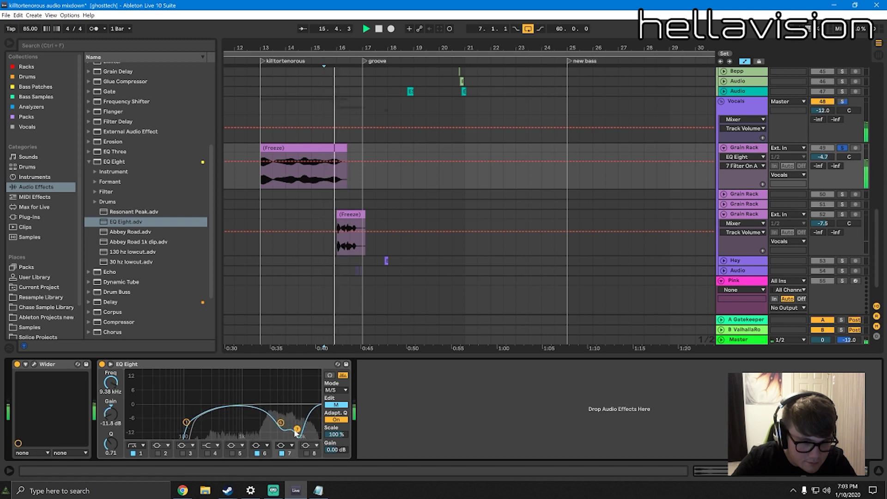
Switch the EQ to side editing and dip band 6 by 7.31 dB at 6.25 kHz during playback
click(336, 405)
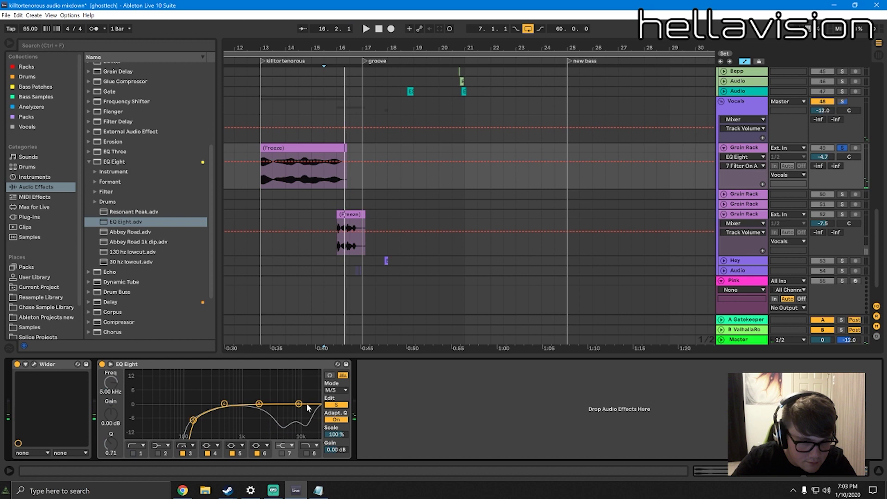
key(space)
drag(299, 404, 287, 419)
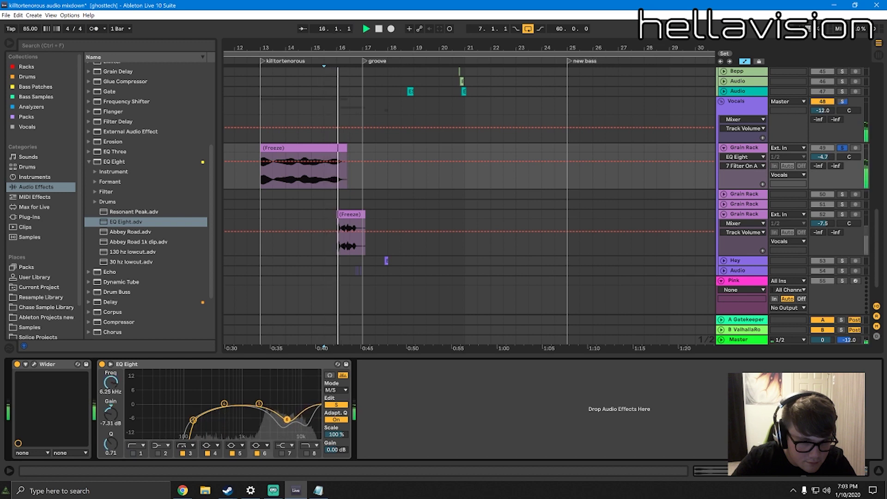
Enable side band 7 as a bell filter, dip it by 12.8 dB at 11.6 kHz, and replay the clip
click(282, 453)
click(283, 445)
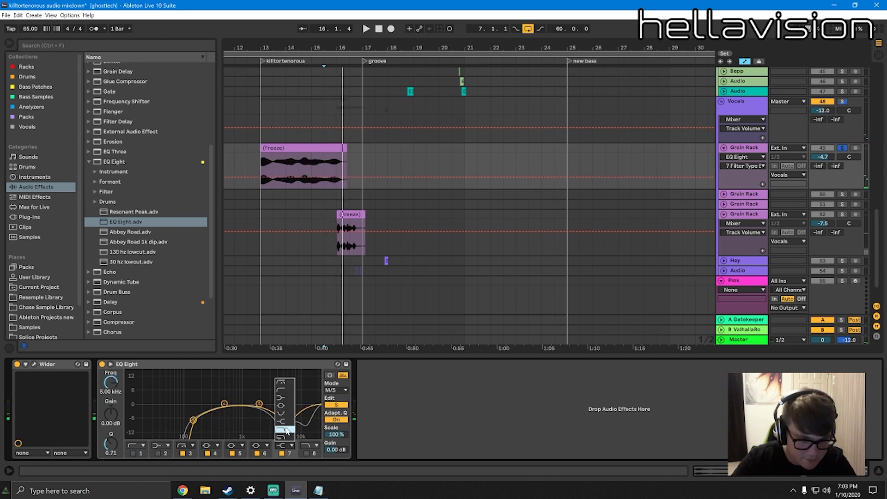
click(285, 407)
drag(300, 412, 302, 431)
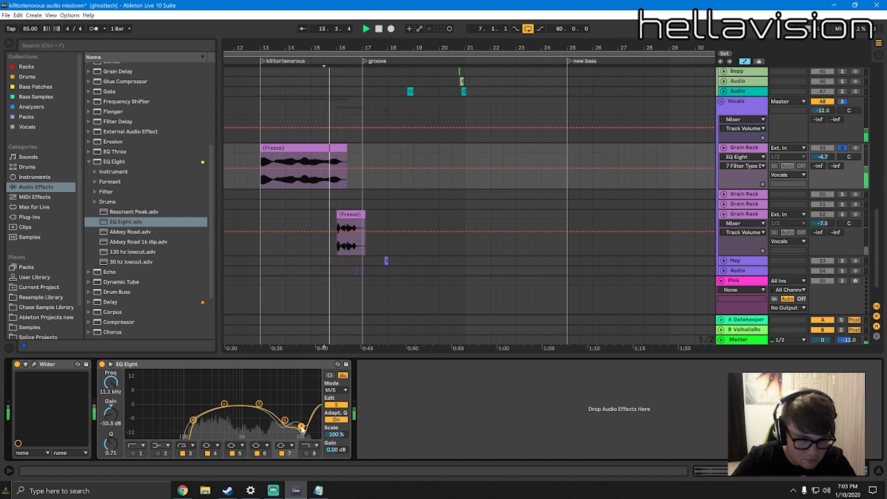
key(space)
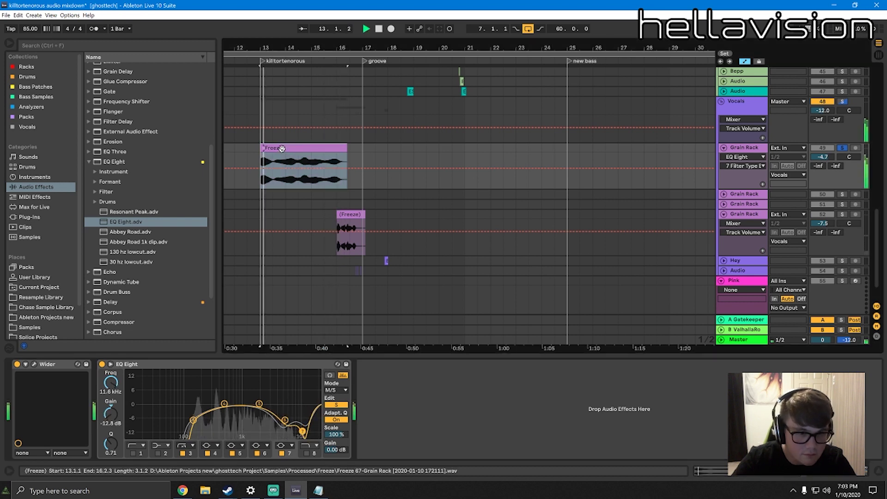
Readjust side band 6 to -9.79 dB at 5.39 kHz while auditioning the Grain Rack clip
drag(283, 422, 288, 418)
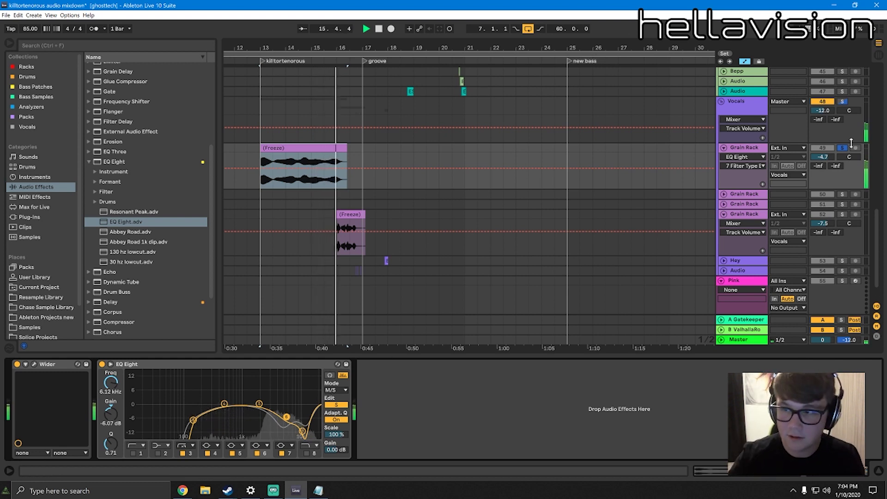
key(space)
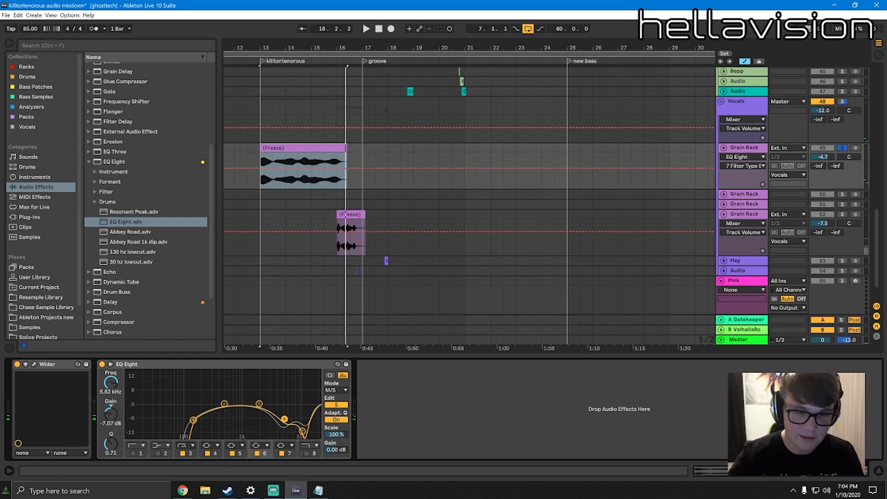
key(space)
key(space)
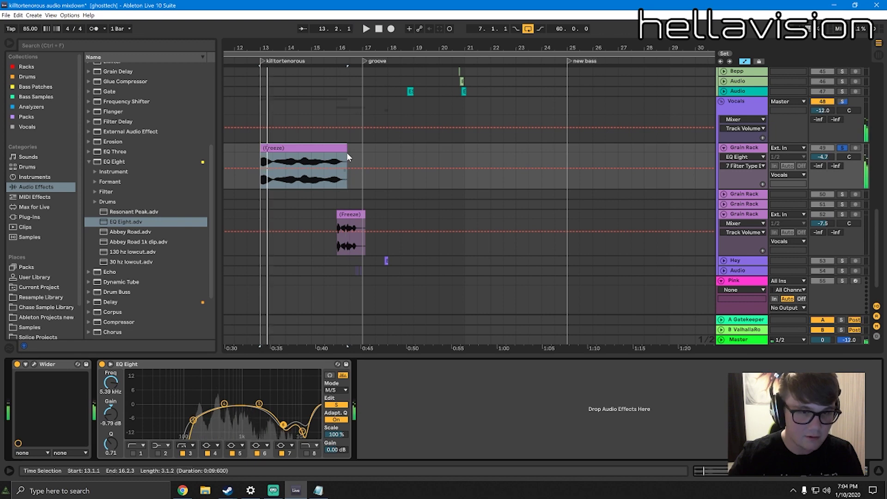
Add the Resonant Peak preset after EQ Eight on Grain Rack track 49 and show its enlarged curve
click(336, 169)
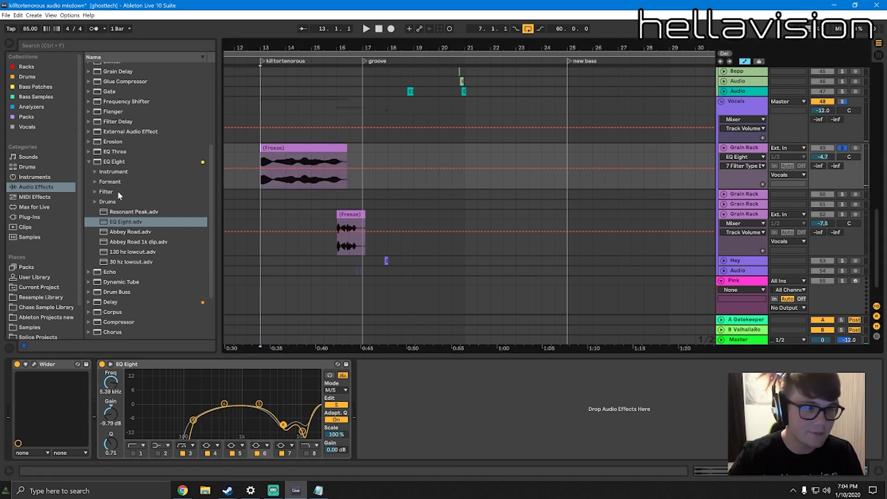
drag(118, 212, 406, 375)
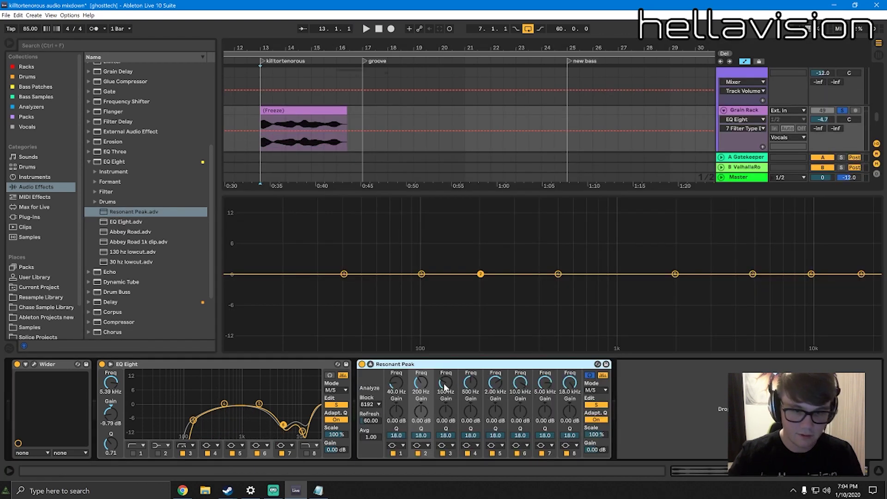
Notch side bands 8, 7 and 5 to -15 dB at 9.97 kHz, -15 dB at 6.49 kHz and -14.1 dB at 16.4 kHz during playback
mouse_move(861, 273)
mouse_down()
mouse_move(826, 263)
mouse_move(780, 223)
mouse_move(812, 200)
mouse_move(812, 348)
mouse_up()
click(324, 116)
key(space)
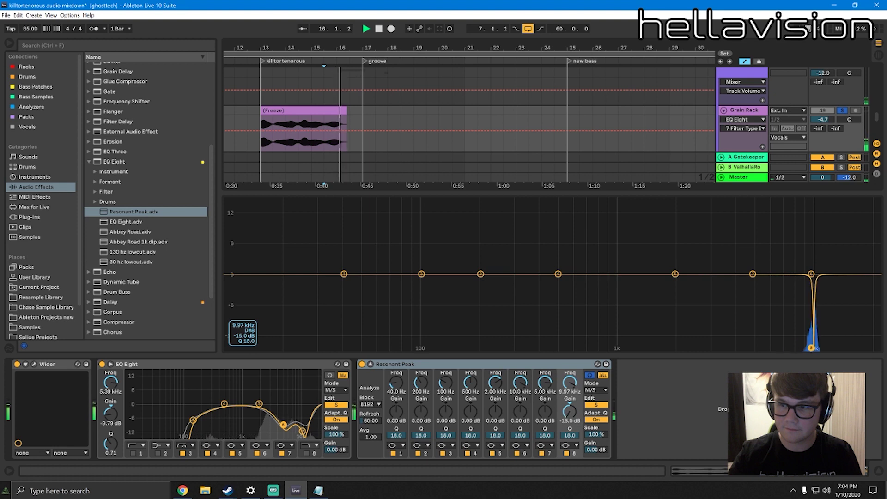
drag(753, 274, 775, 348)
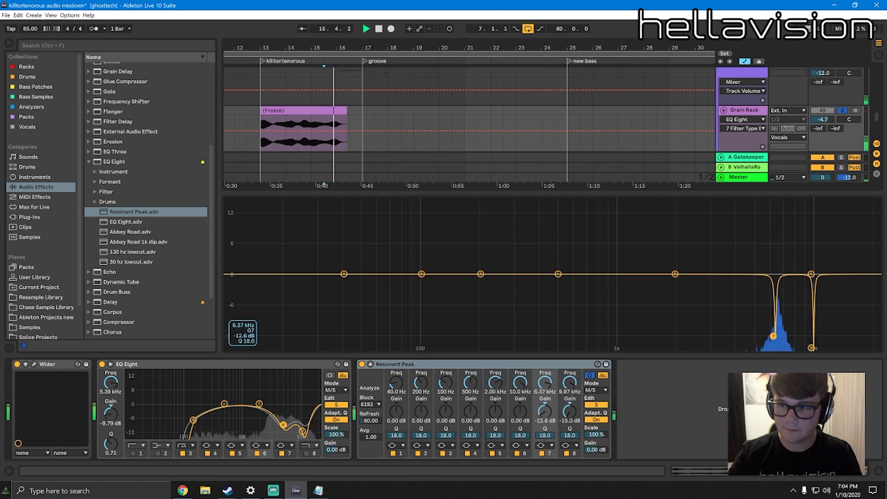
drag(675, 274, 852, 339)
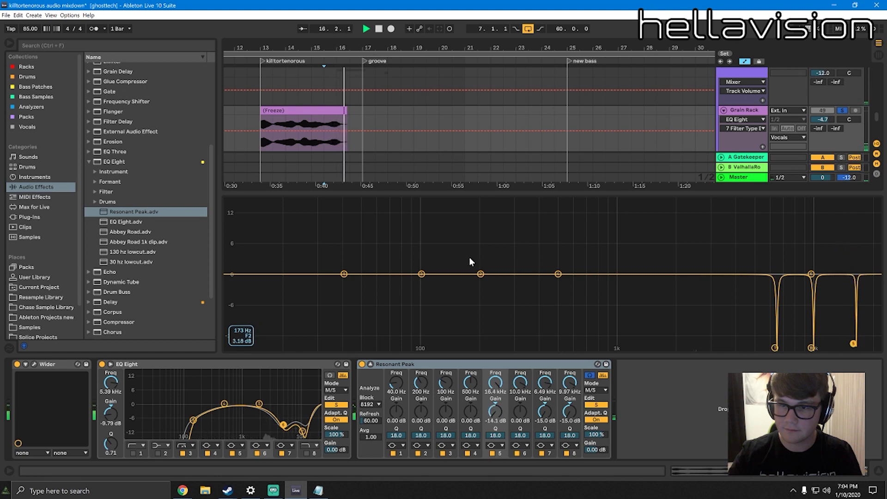
Notch side bands 4, 2, 3 and 1 at 13.1 kHz, about 6.86 kHz, 5.02 kHz and about 4.60 kHz while auditioning the clip
drag(560, 278, 831, 281)
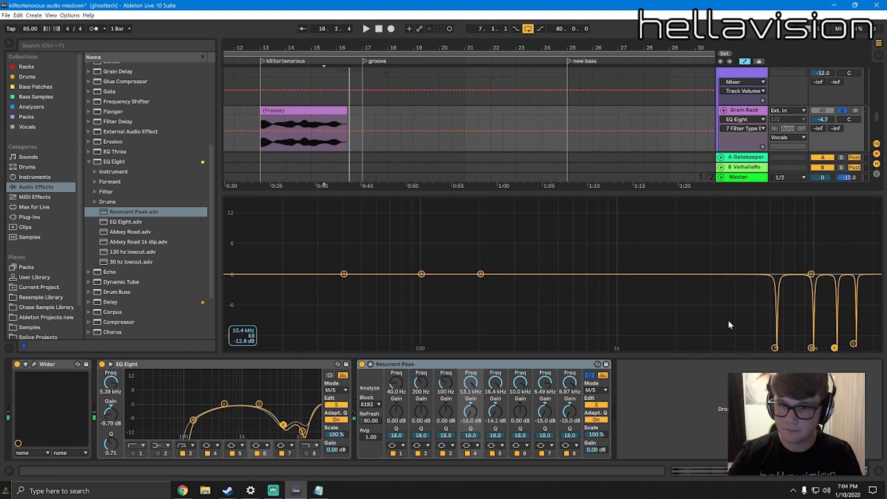
drag(480, 274, 777, 323)
key(space)
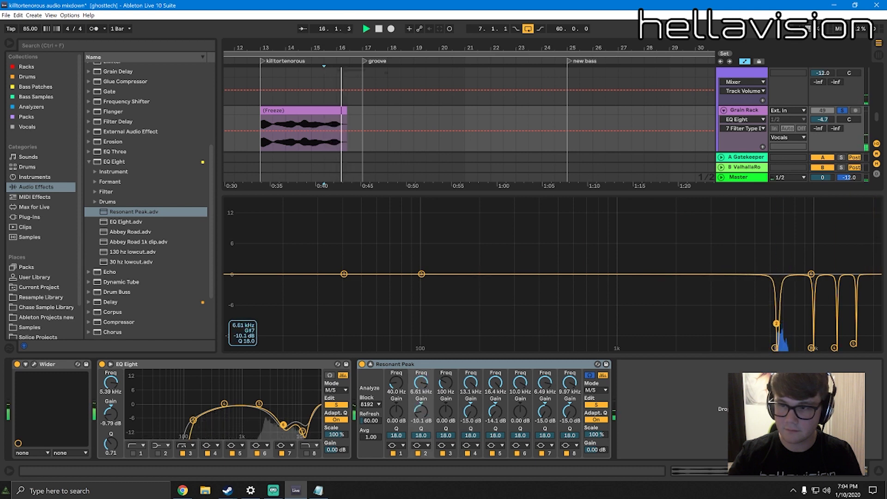
key(space)
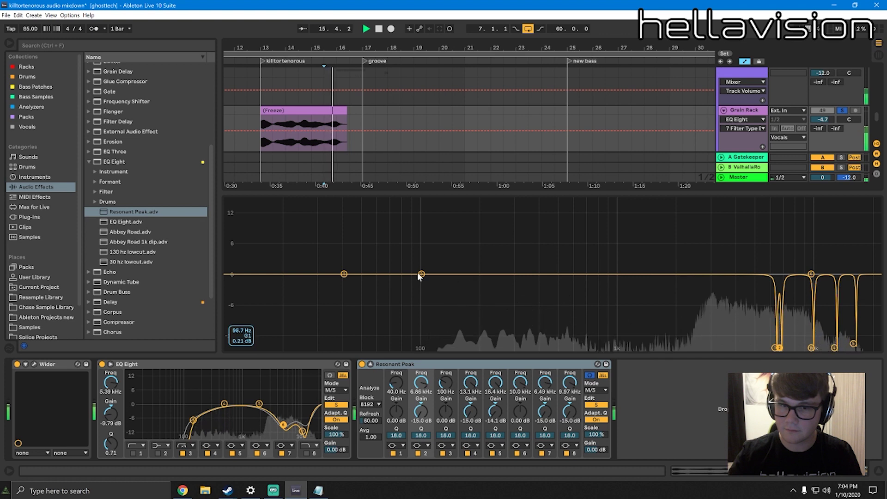
drag(422, 274, 754, 338)
drag(343, 274, 745, 332)
key(space)
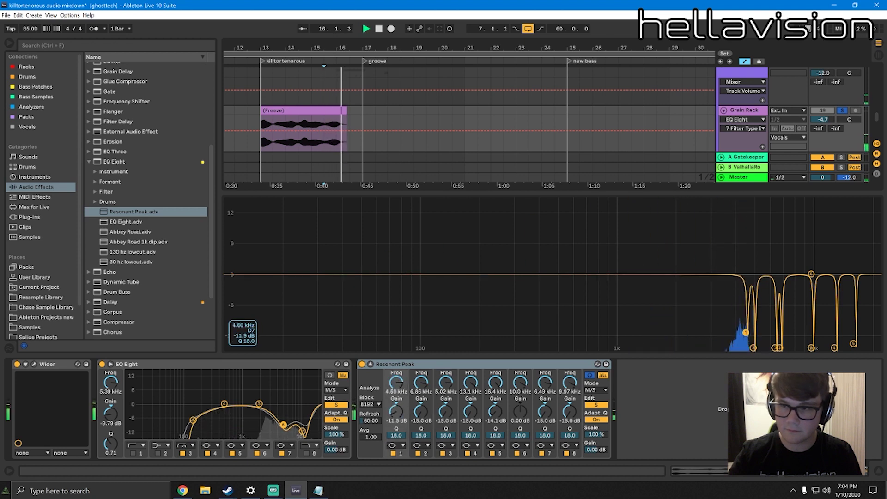
Switch Resonant Peak to mid editing and notch bands 1, 8 and 6 by about 15 dB at 16.2, 11.4 and 8.69 kHz
click(597, 405)
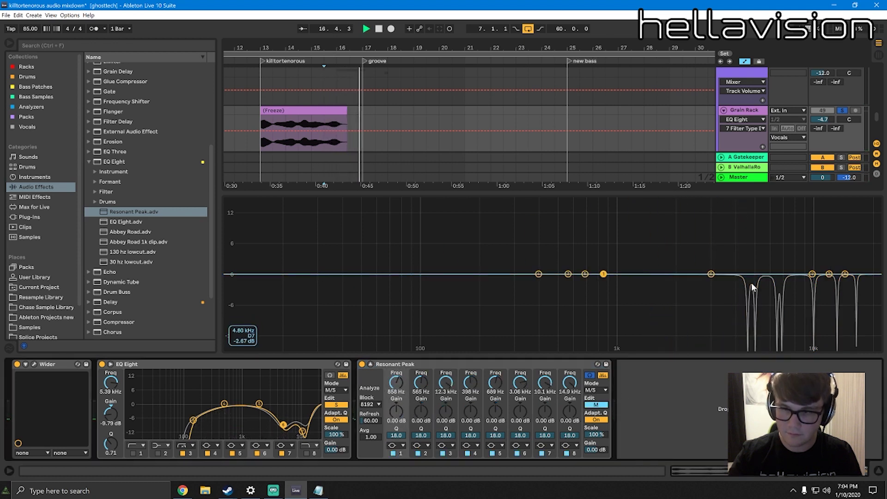
key(space)
drag(604, 274, 847, 200)
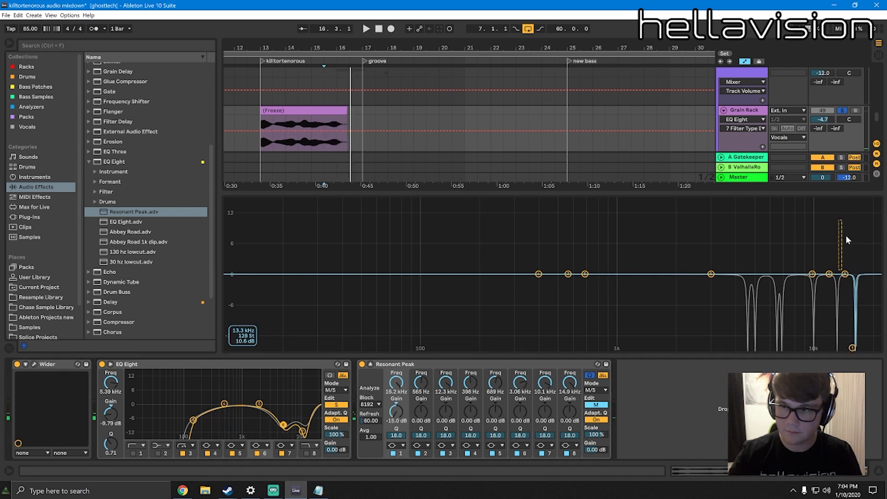
drag(844, 274, 844, 273)
drag(823, 202, 823, 348)
drag(712, 275, 763, 242)
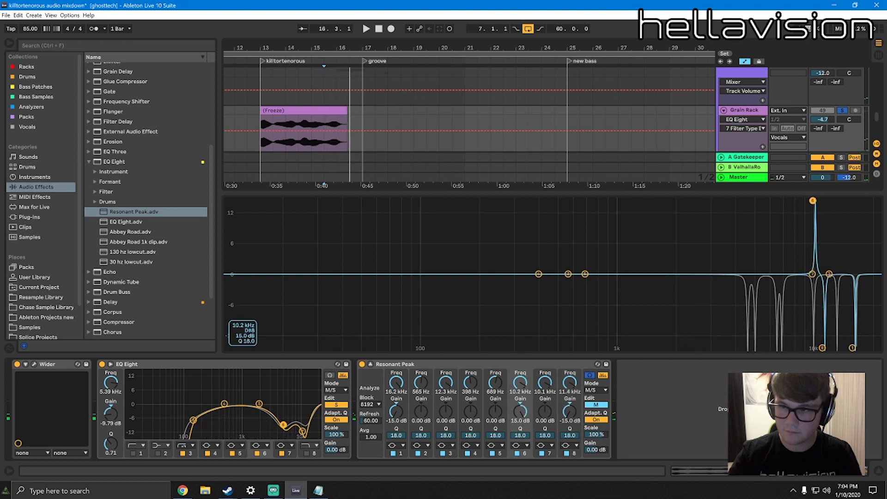
drag(803, 200, 800, 348)
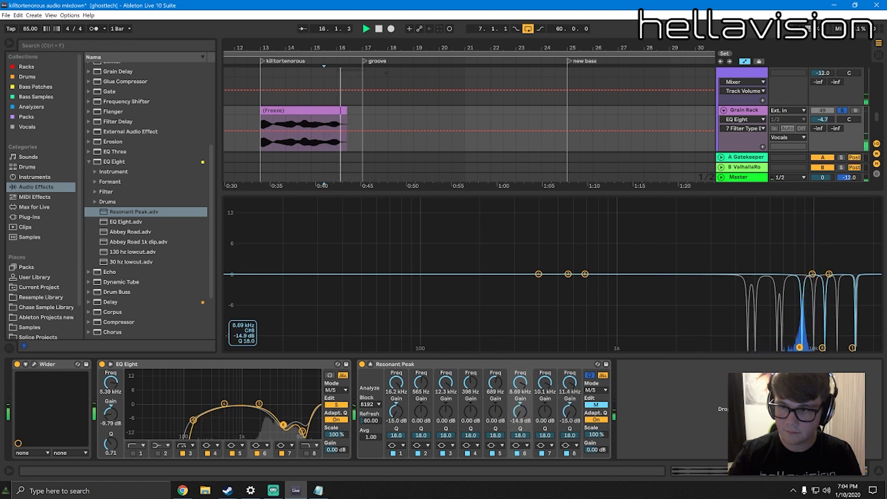
Notch mid bands 5, 2 and 4 by about 15 dB at 7.44, 6.06 and 5.21 kHz during playback
drag(585, 274, 787, 337)
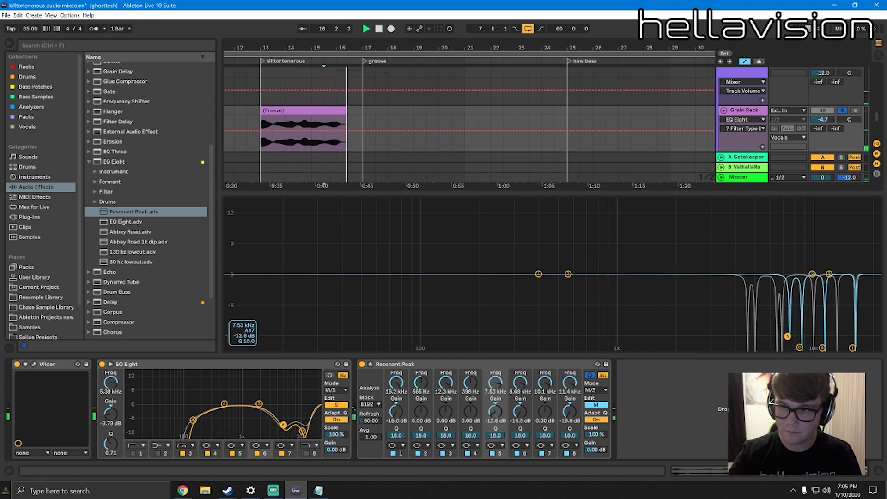
drag(568, 274, 769, 348)
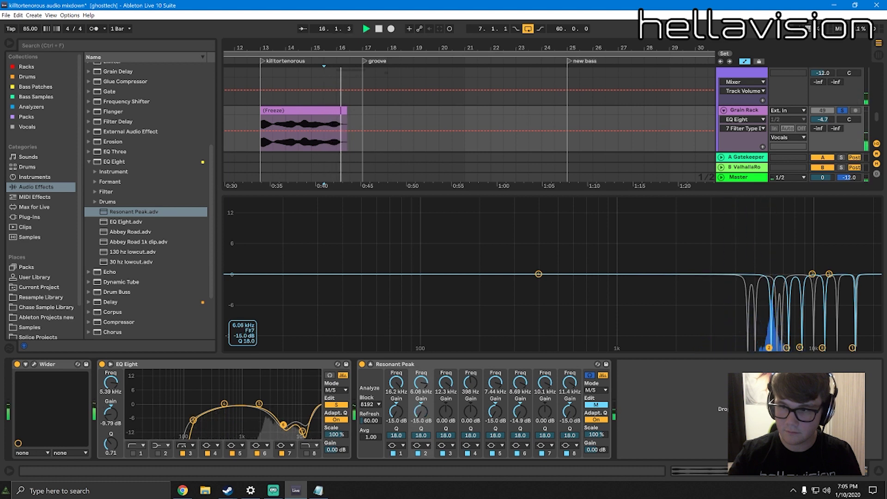
drag(538, 274, 756, 348)
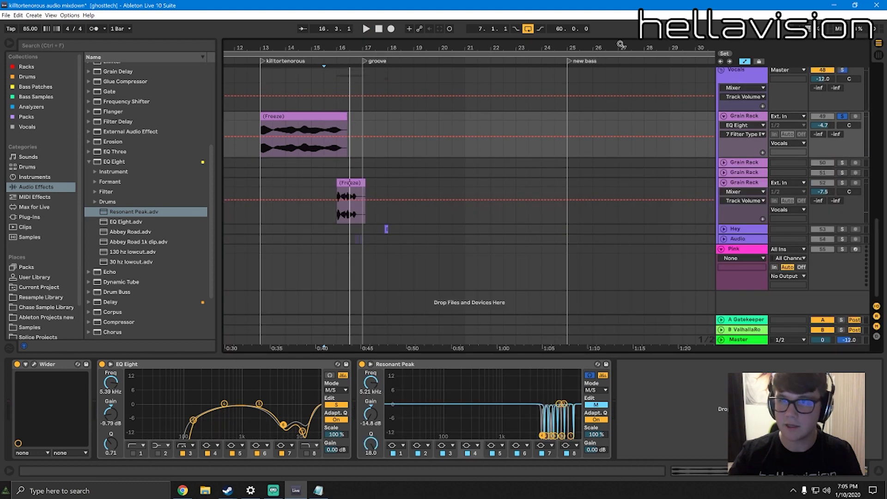
Look over the whole arrangement and check the frozen clips on Grain Rack tracks 50 and 51
drag(620, 44, 418, 51)
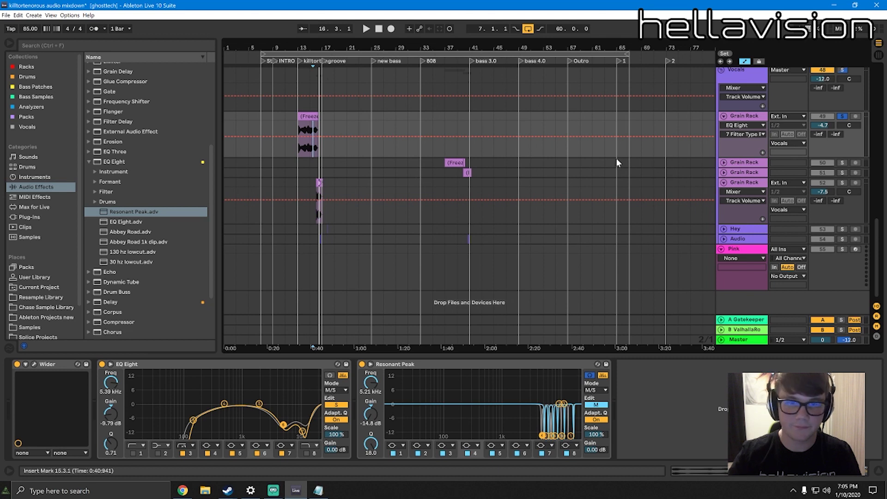
click(462, 162)
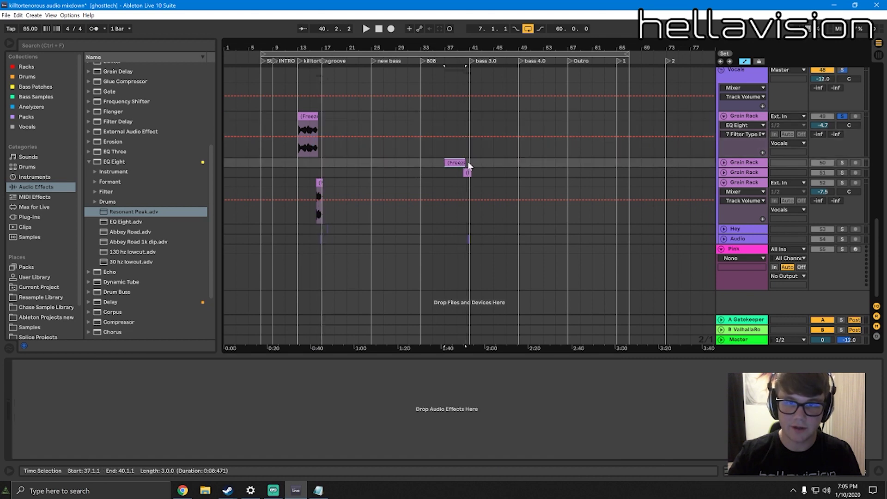
click(467, 172)
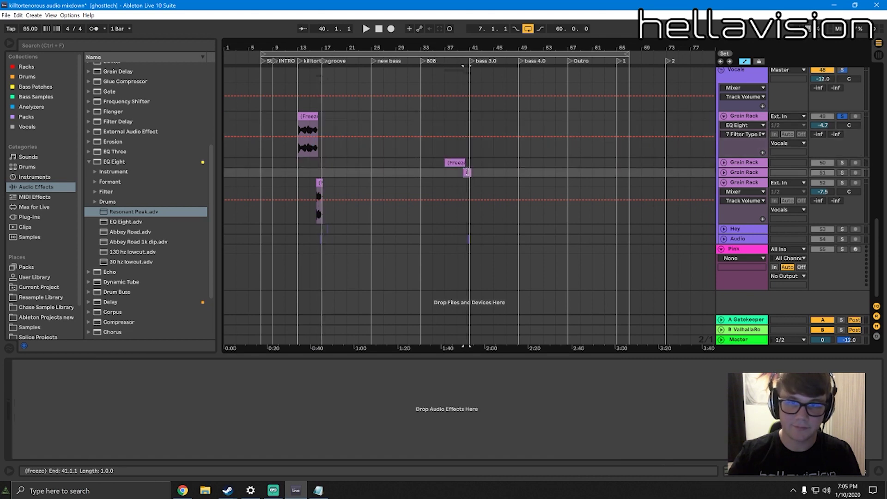
click(494, 151)
scroll(667, 153, up, 5)
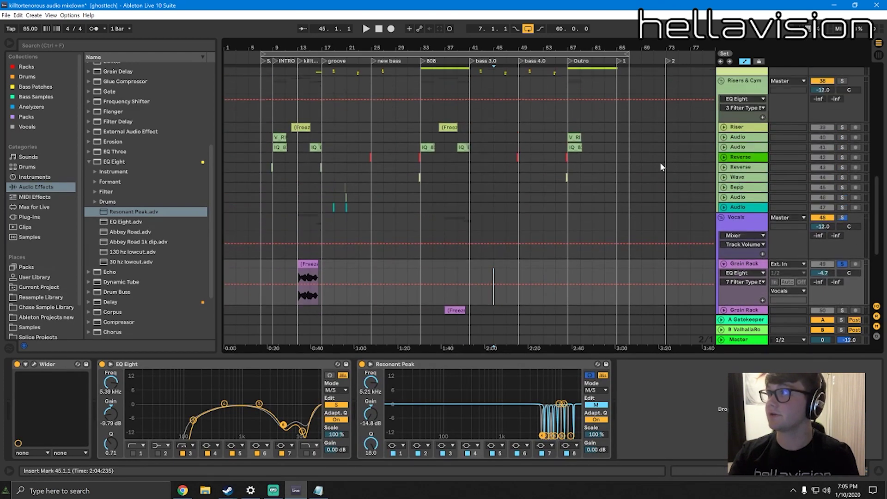
Fold the Risers & Cym group, Grain Rack track 49 and the Vocals group in the arrangement
click(721, 81)
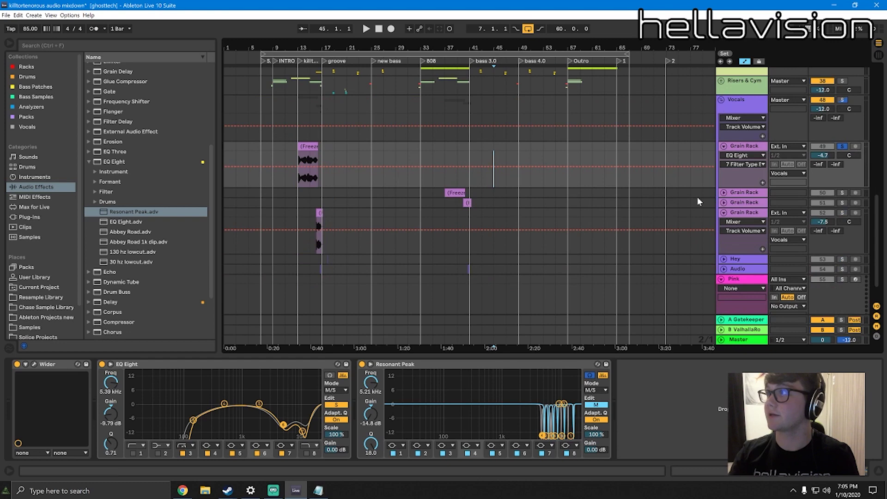
click(723, 146)
scroll(729, 112, up, 2)
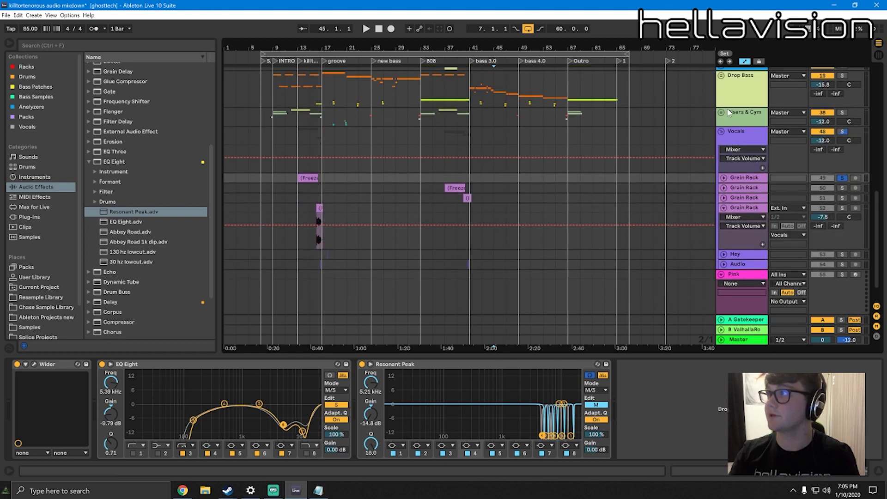
click(722, 130)
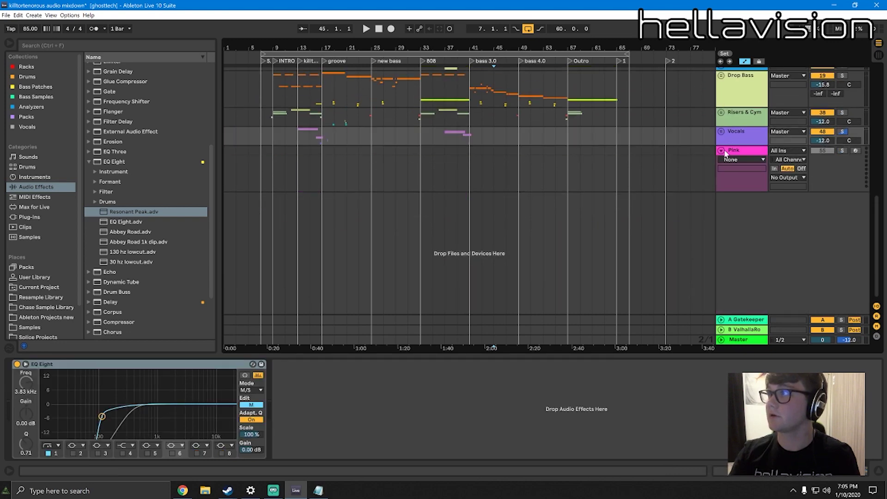
scroll(721, 129, up, 2)
click(739, 213)
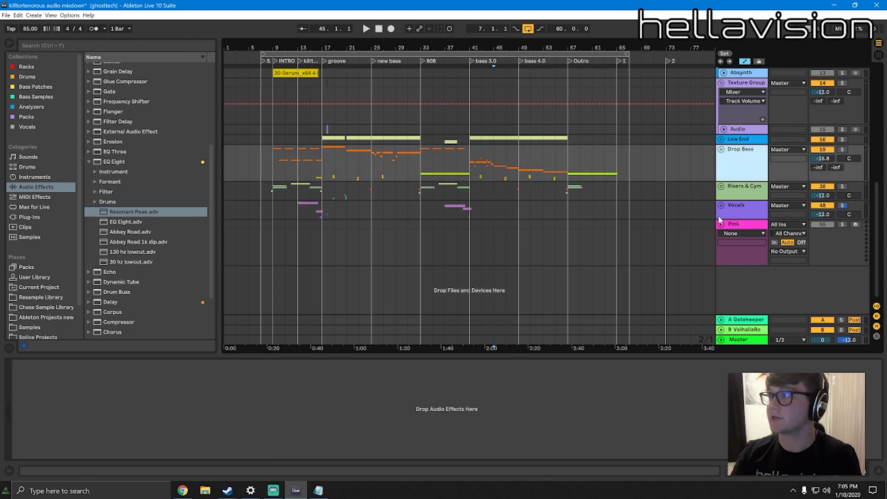
click(747, 174)
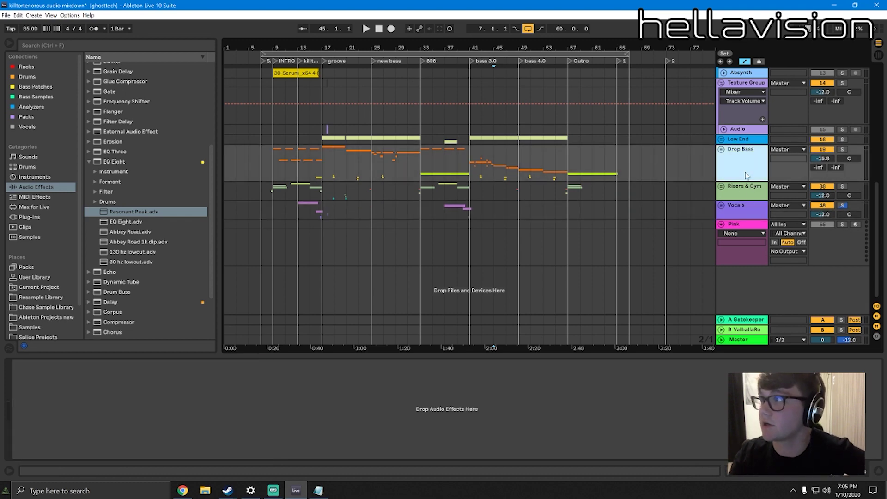
Unfold the Vocals group, fold Grain Rack track 52 and turn off solo on Grain Rack track 49
click(721, 205)
scroll(752, 250, down, 2)
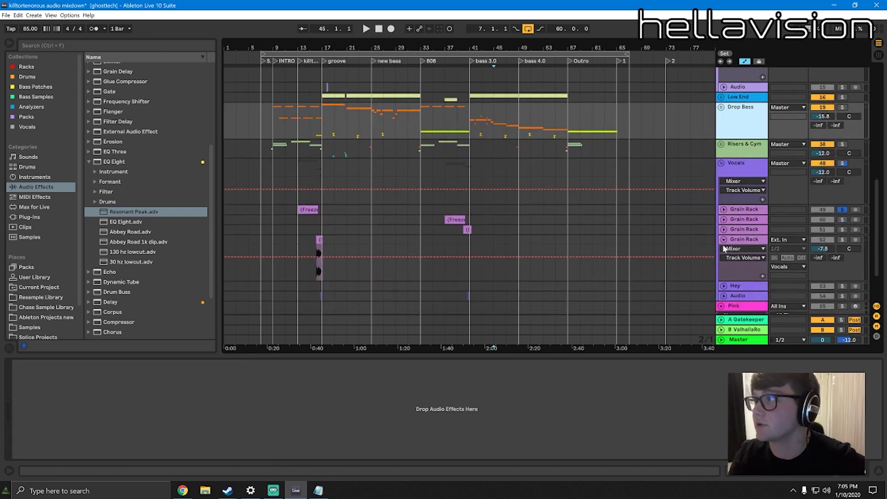
click(725, 240)
click(843, 210)
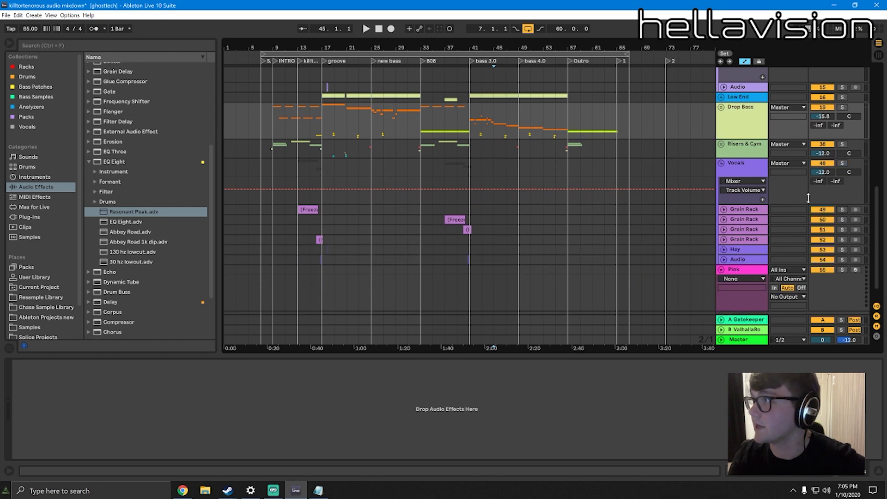
click(740, 270)
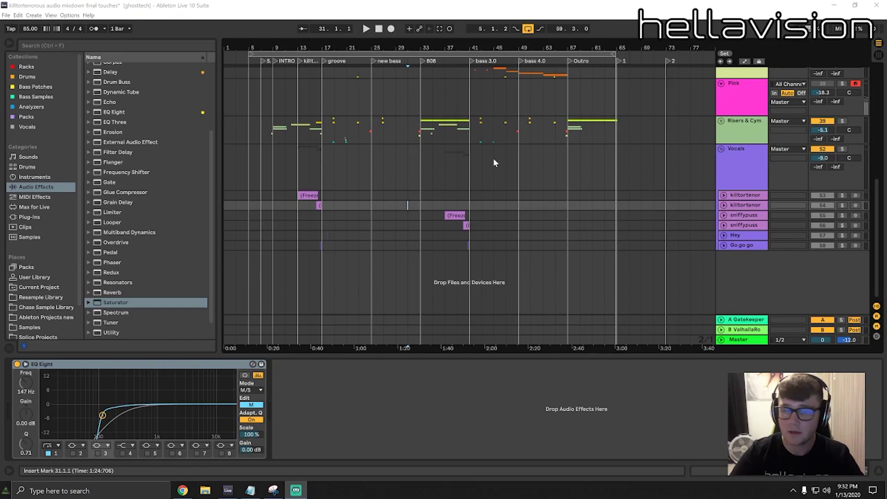
Open the Wider plug-in on the Vocals group, set its width to 32% and close its window
click(396, 205)
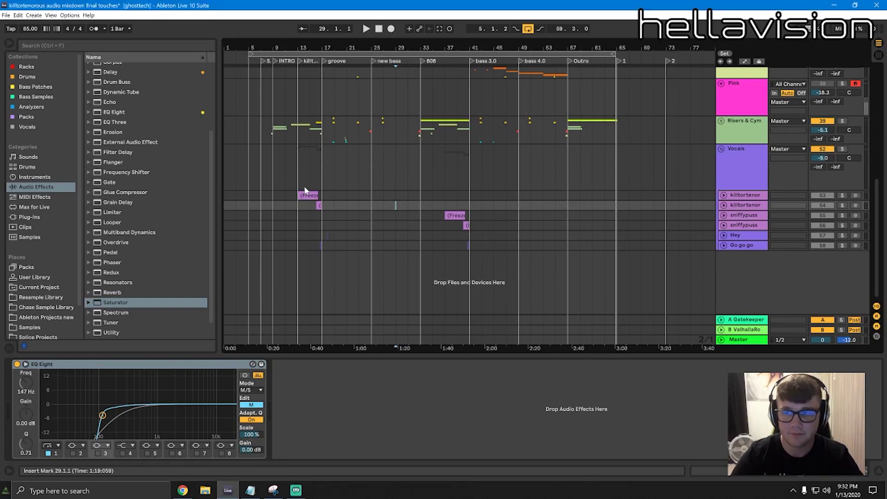
click(734, 154)
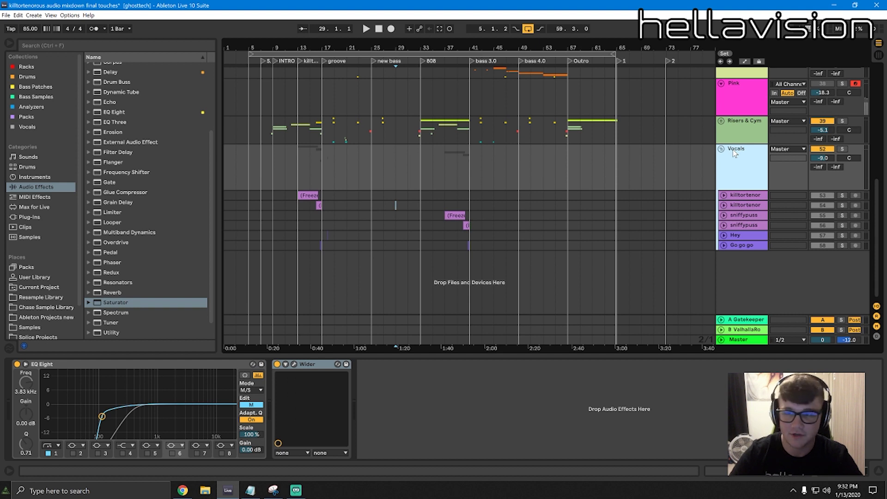
click(741, 196)
click(744, 185)
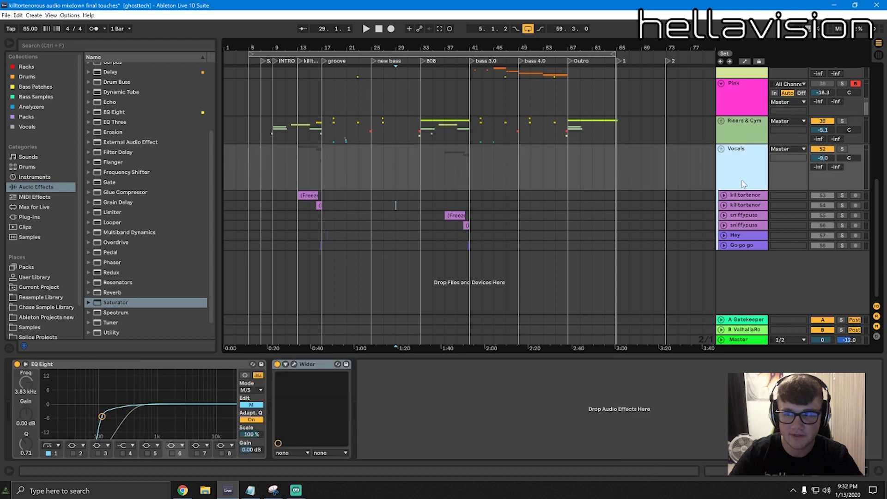
click(294, 365)
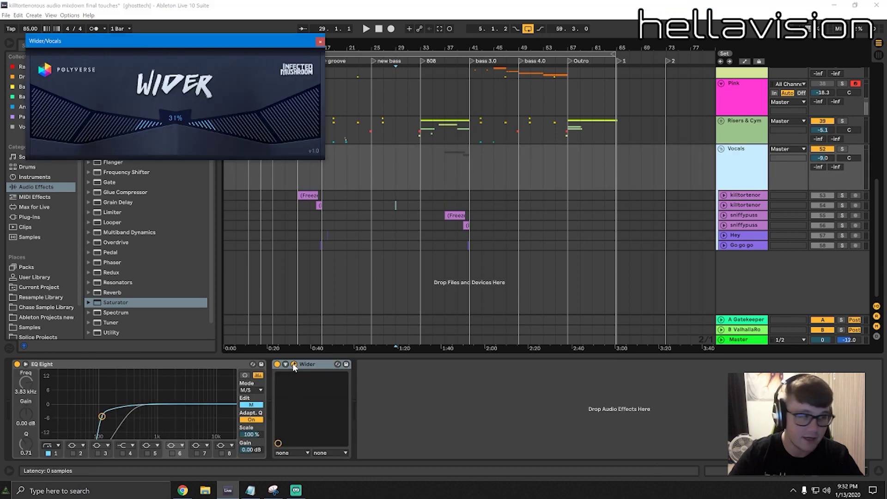
drag(203, 49, 457, 135)
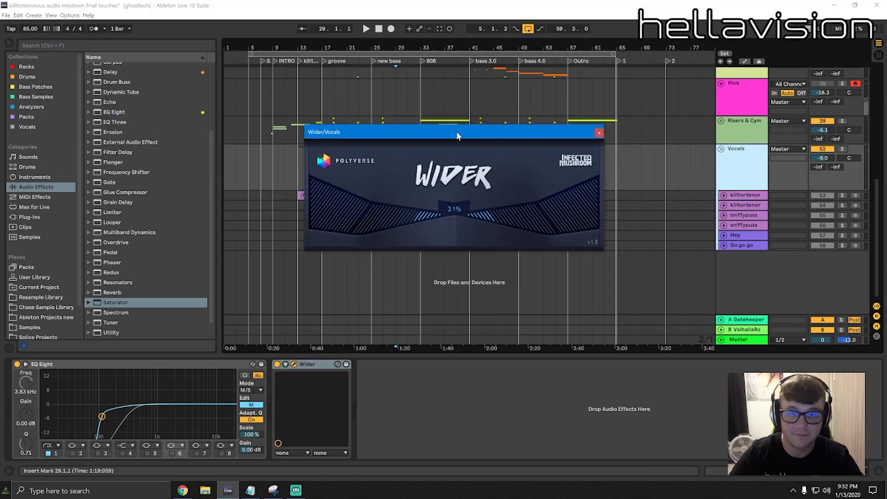
drag(459, 208, 460, 210)
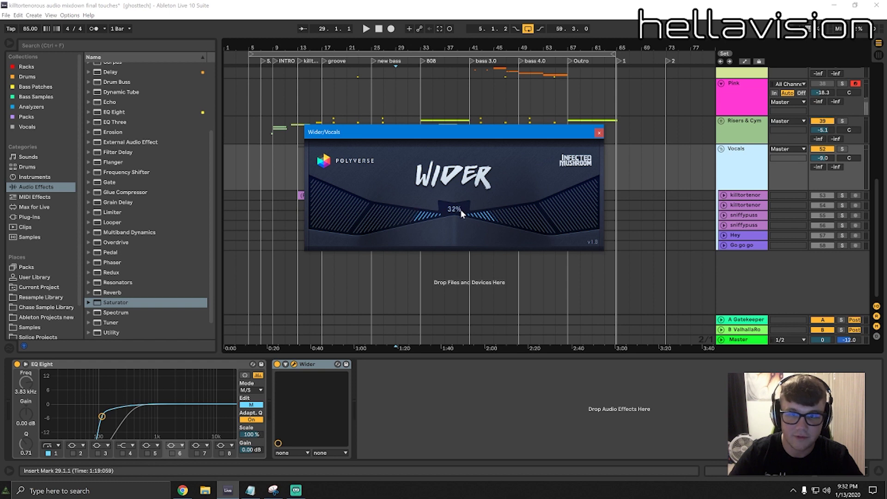
click(599, 133)
Inspect band 1 of the Vocals group's EQ Eight and show the device chain of killtortenor track 53
click(101, 416)
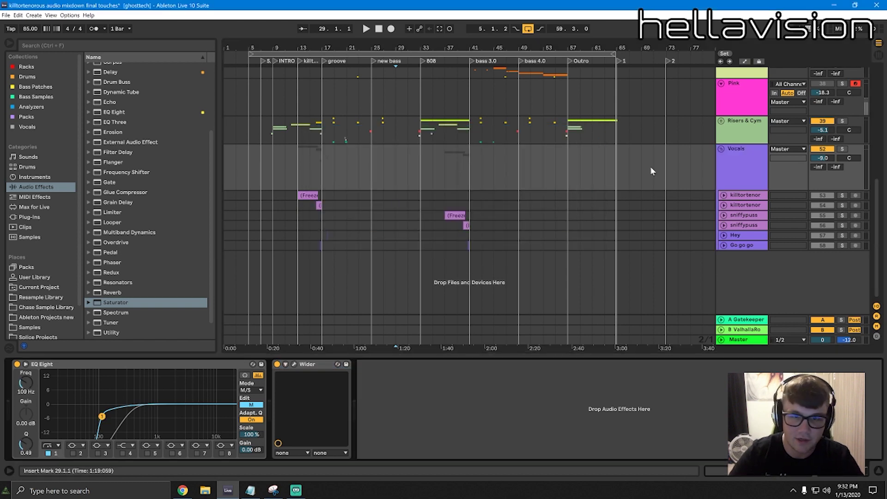
click(744, 174)
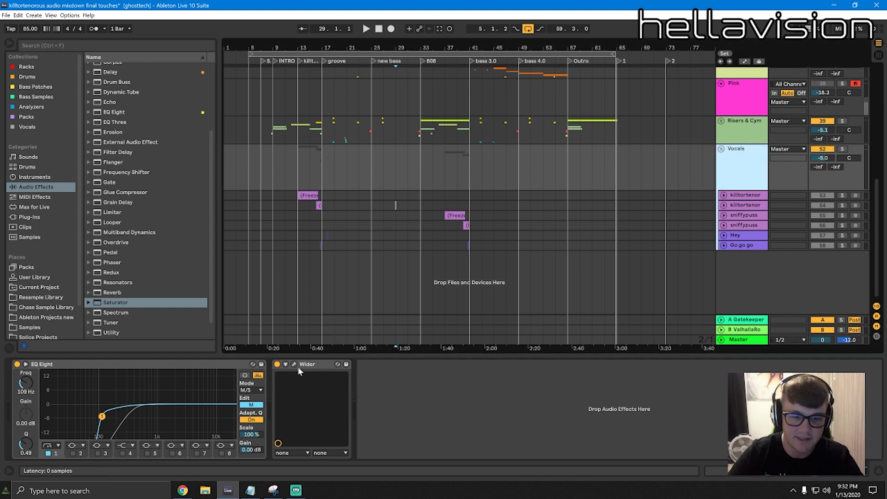
click(752, 196)
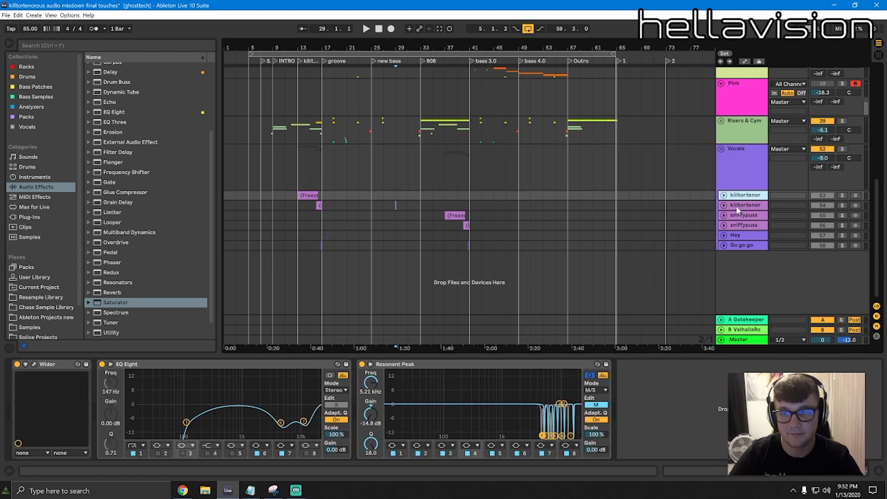
Review the device chains of vocal tracks 54 to 58, the Vocals group and the first killtortenor clip's track
click(738, 206)
click(742, 215)
click(741, 226)
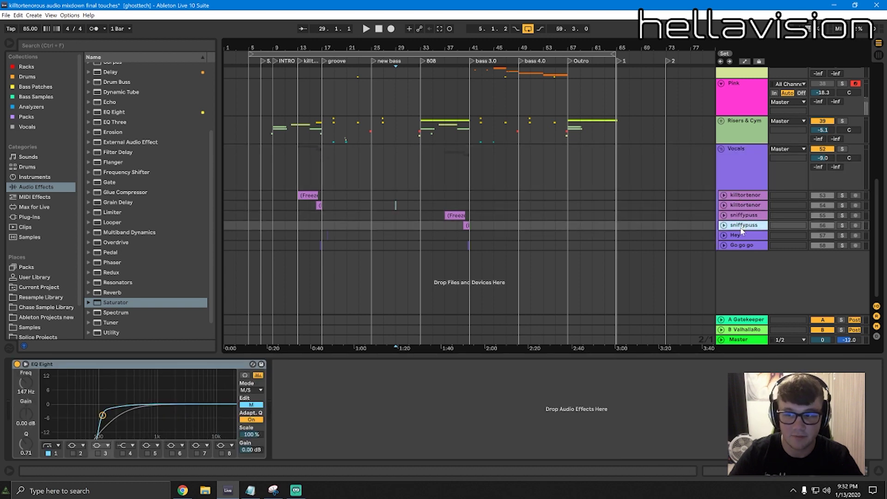
click(741, 235)
click(744, 247)
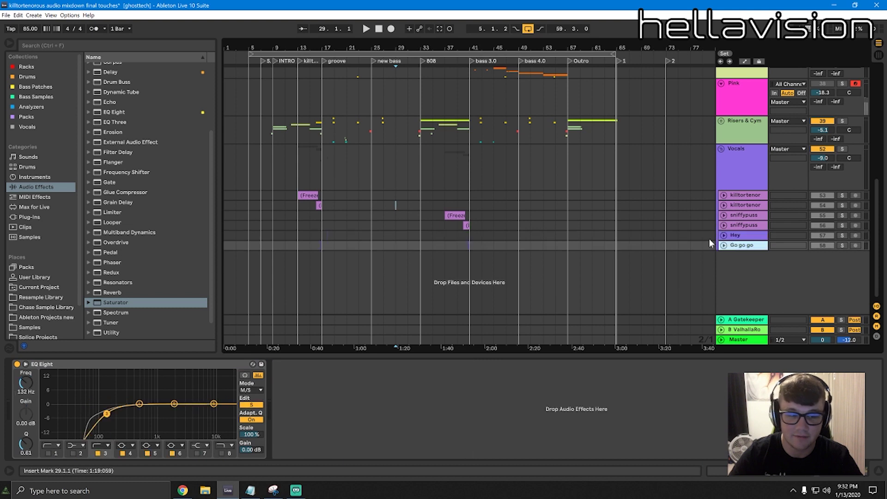
click(249, 405)
click(740, 180)
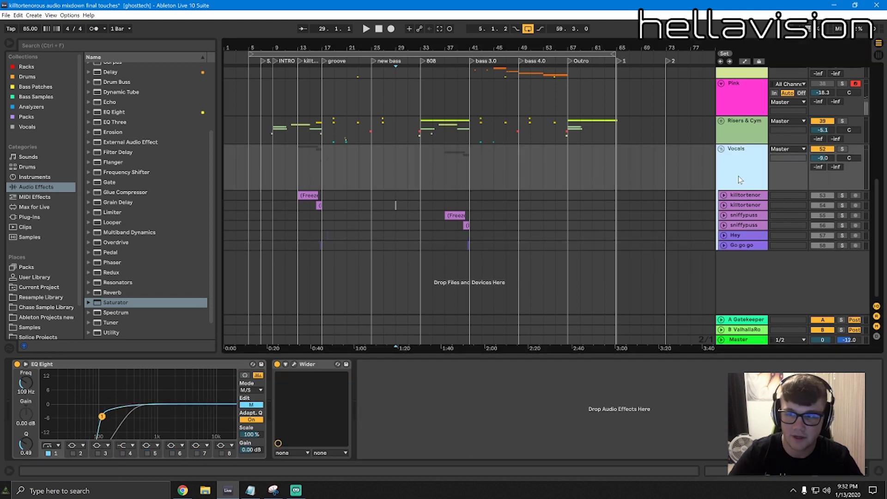
click(310, 195)
Fold the Vocals group and show the Pink track's devices
scroll(626, 197, up, 5)
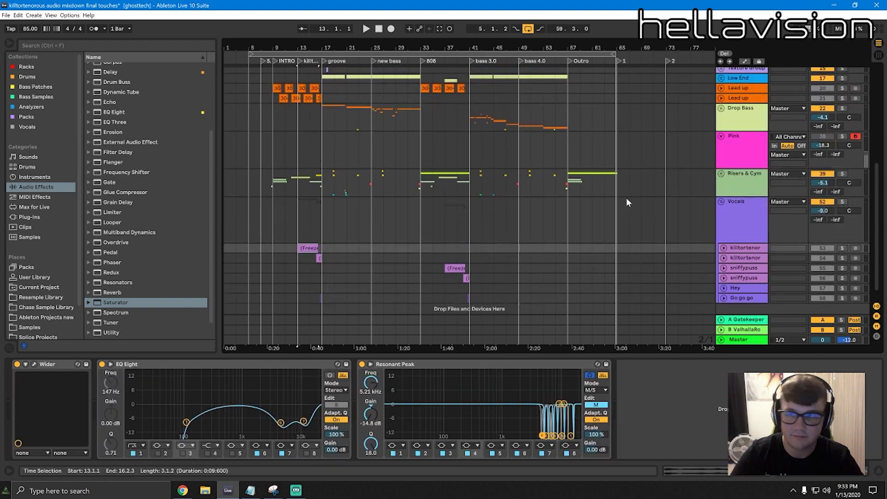
scroll(742, 210, up, 3)
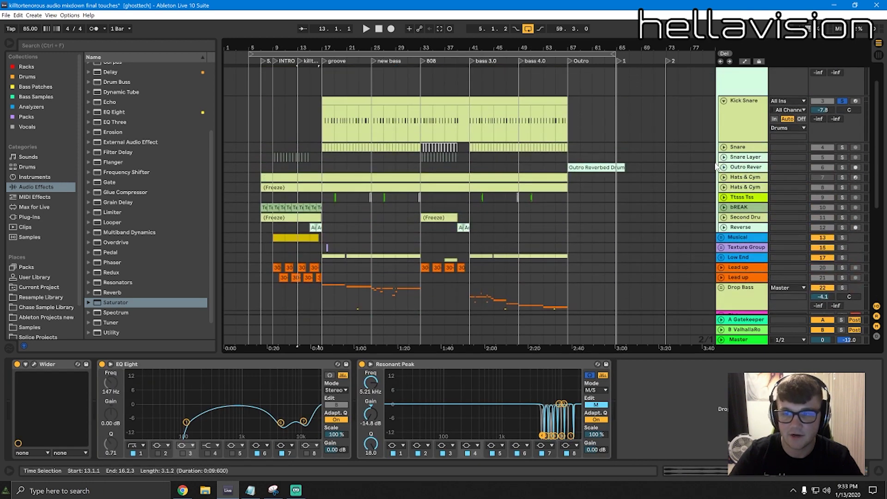
scroll(717, 166, down, 8)
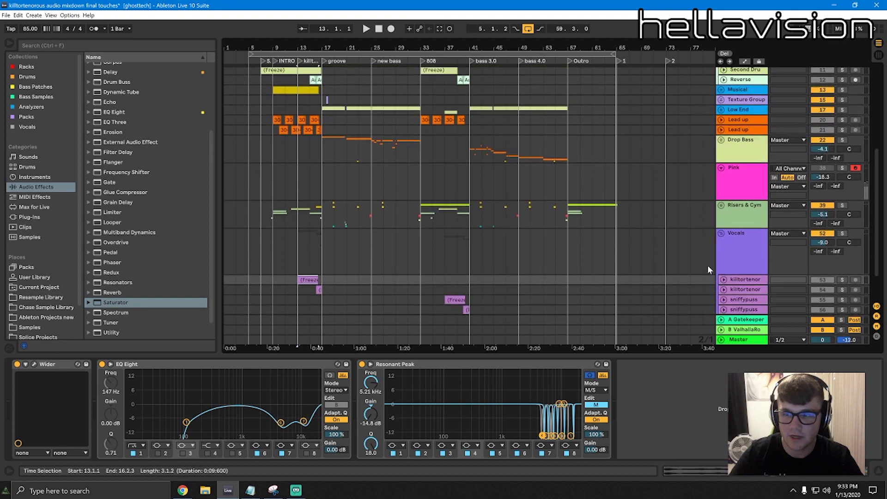
click(722, 234)
scroll(729, 214, up, 2)
click(734, 217)
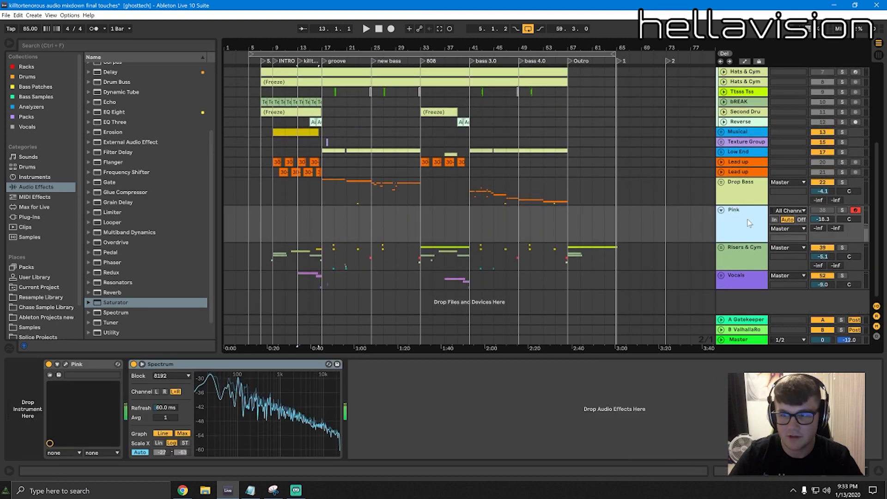
Inspect the Pink plug-in's window and the enlarged Spectrum display, closing the window and returning to the arrangement
click(337, 364)
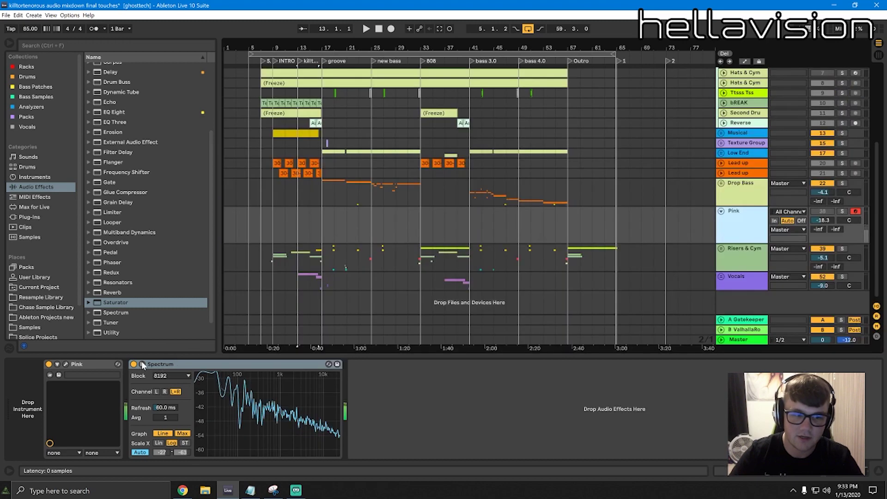
click(189, 364)
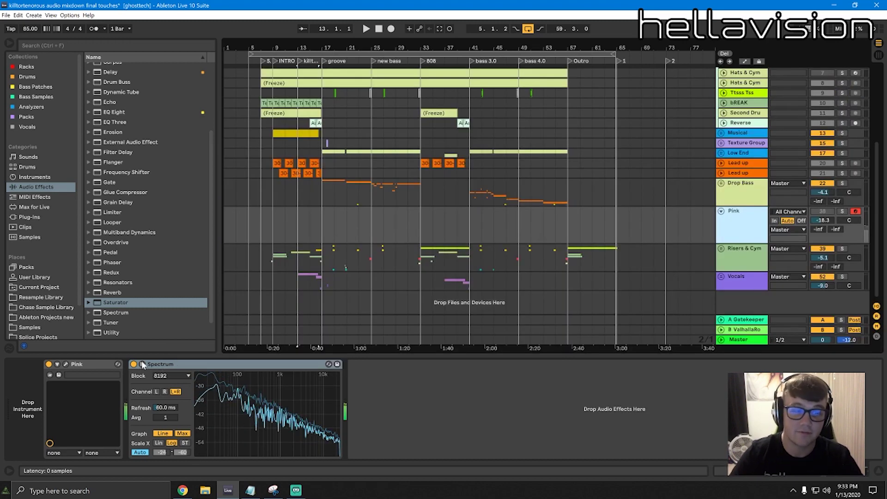
click(65, 365)
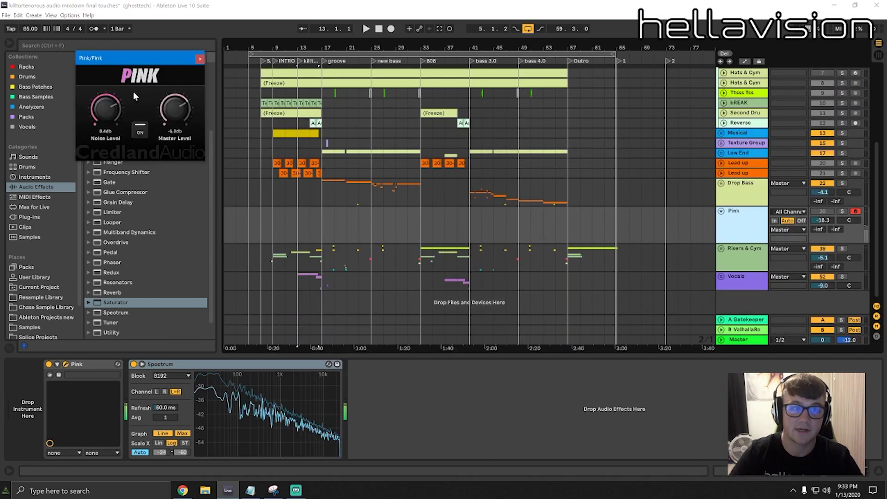
drag(146, 53, 209, 53)
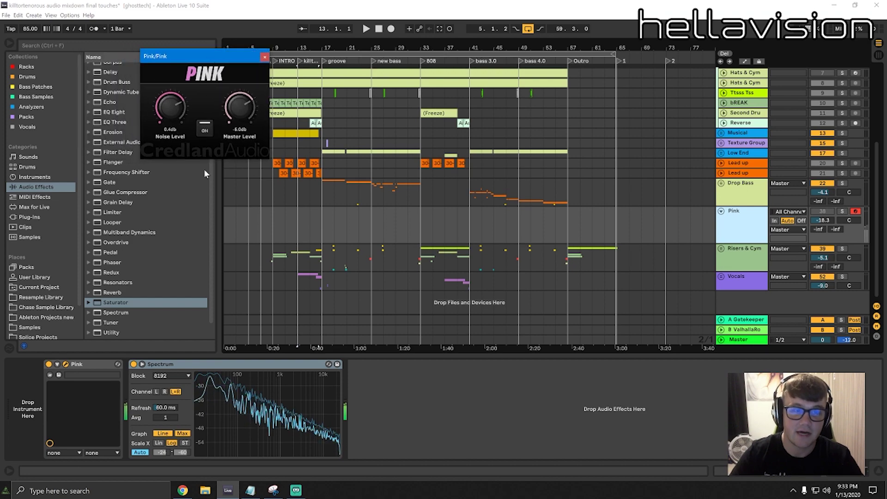
click(143, 365)
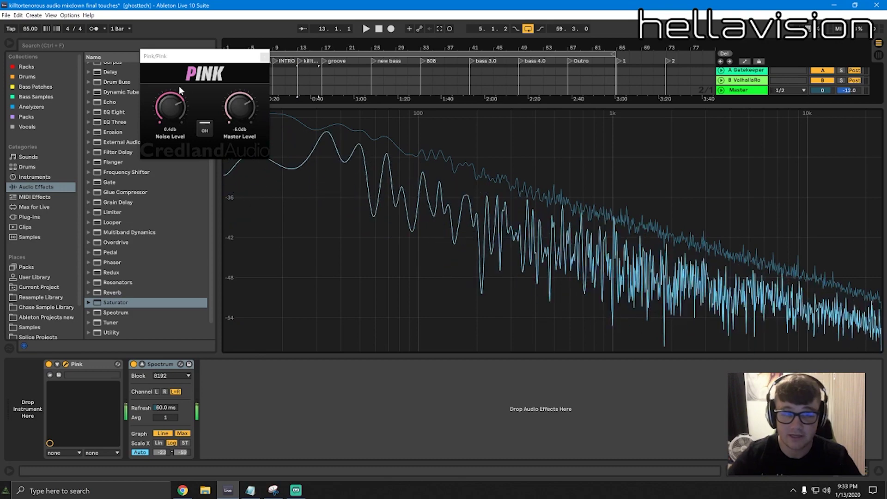
click(264, 57)
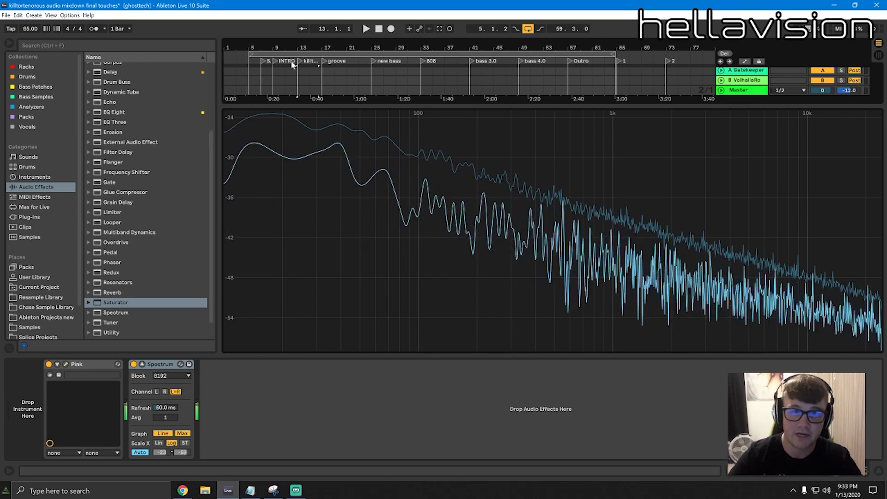
double_click(525, 128)
Inspect the Kick Snare track's device chain at bar 39 and return to the Pink track's devices
scroll(527, 127, up, 2)
scroll(526, 128, up, 4)
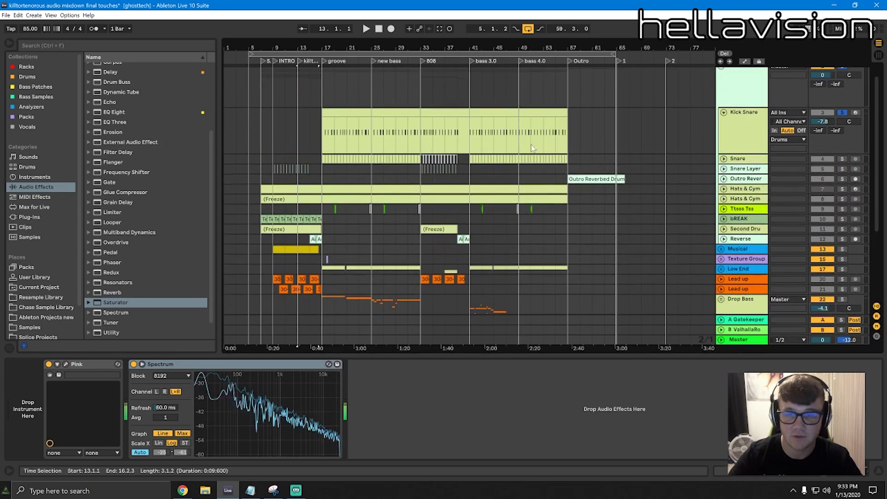
click(465, 157)
scroll(592, 185, down, 3)
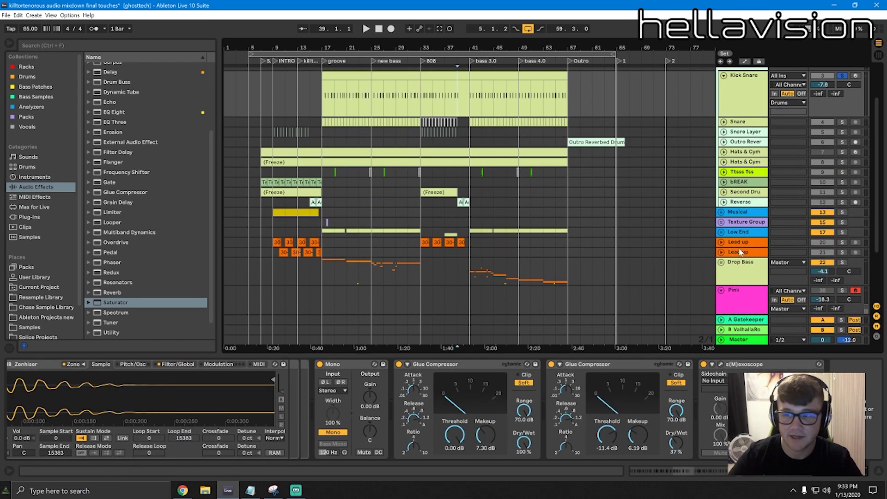
click(554, 296)
scroll(554, 231, down, 3)
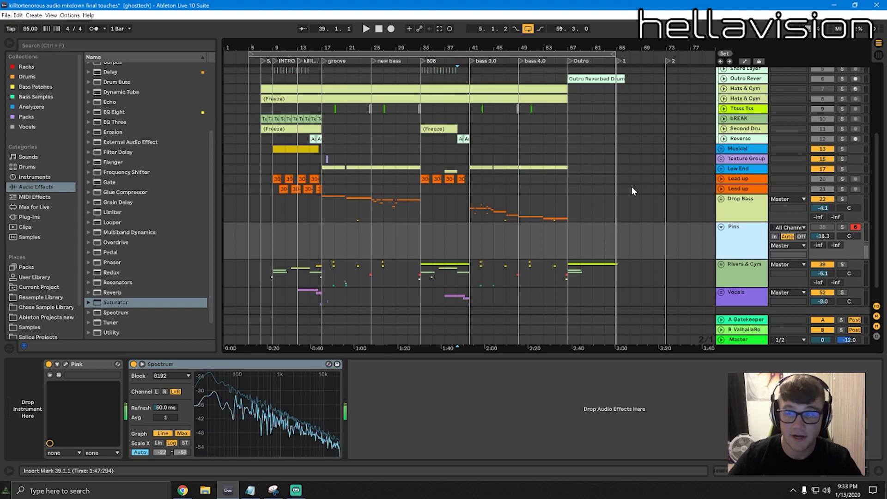
Show the devices of the Snare and Kick Snare tracks and fold the Kick Snare track
scroll(631, 186, up, 2)
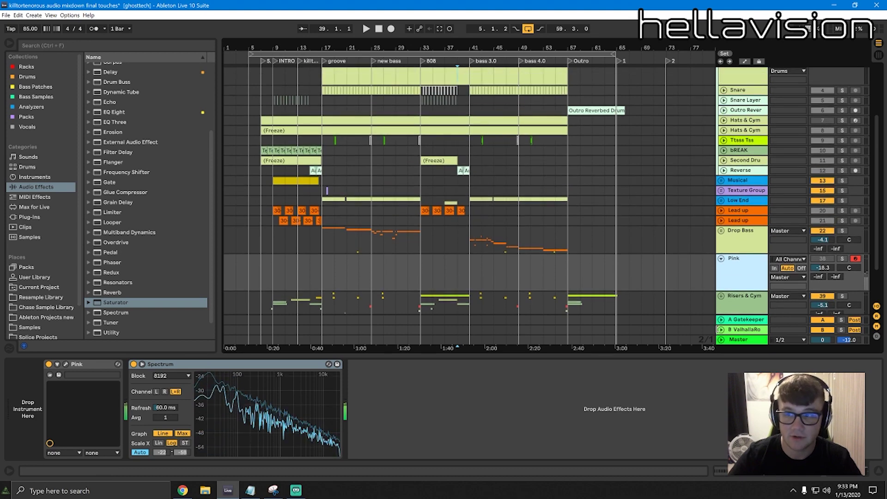
scroll(782, 105, up, 2)
click(745, 122)
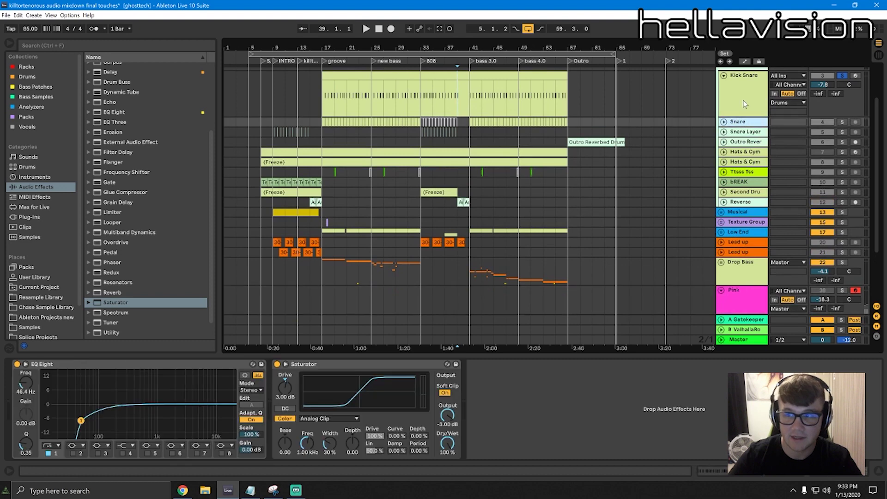
click(744, 104)
click(725, 76)
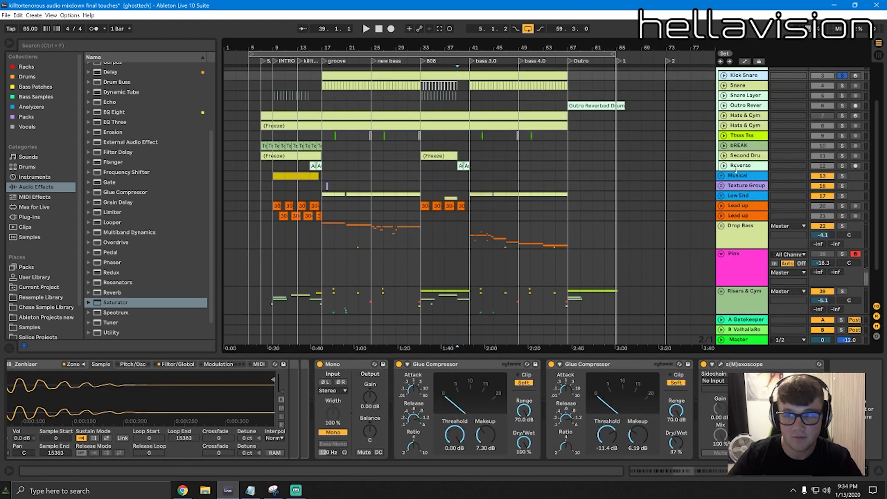
Select the Pink track and unfold the Drop Bass group to show its bass tracks
scroll(751, 199, down, 3)
click(755, 230)
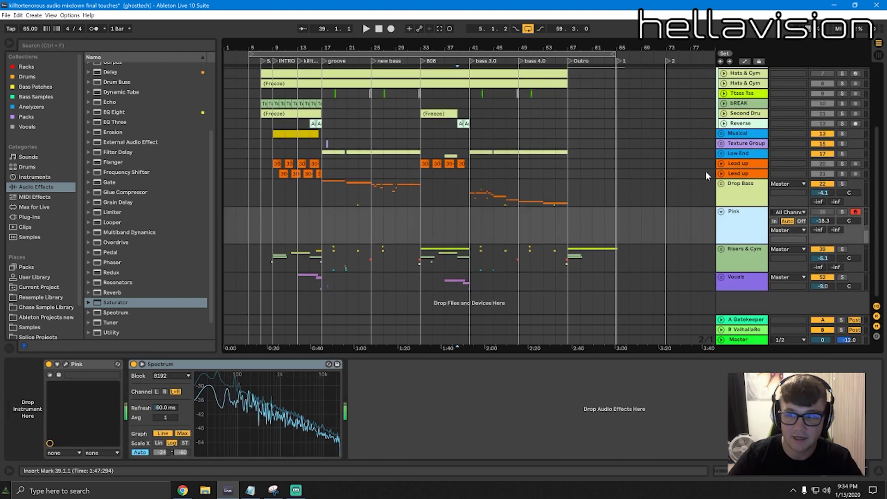
click(721, 183)
scroll(601, 171, down, 6)
scroll(509, 161, down, 5)
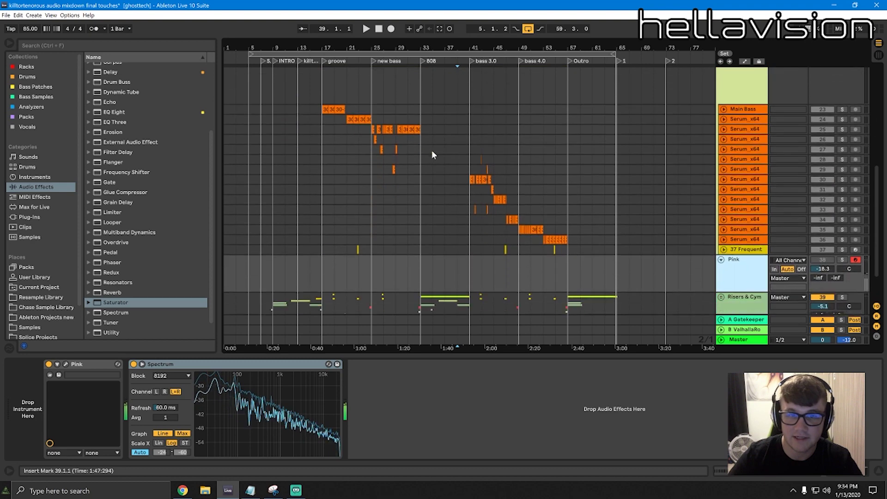
Select the first Main Bass clip at bar 17 and briefly unfold its track to check it
click(325, 109)
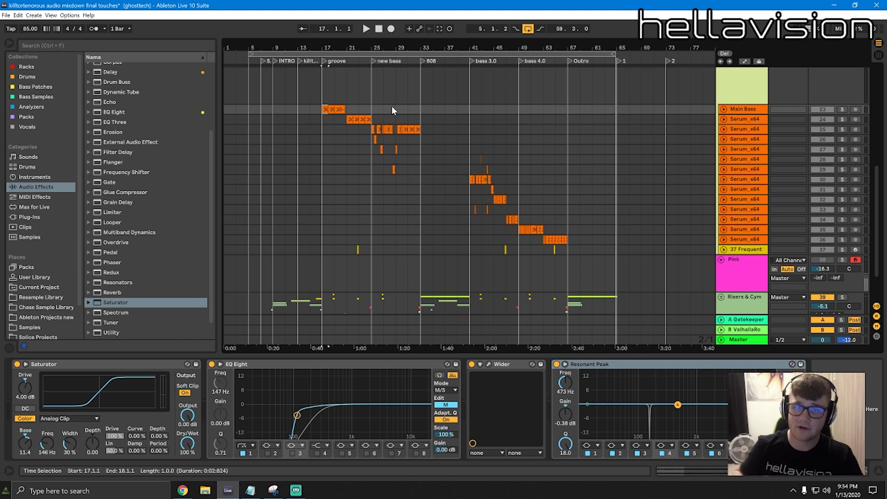
click(723, 109)
click(724, 109)
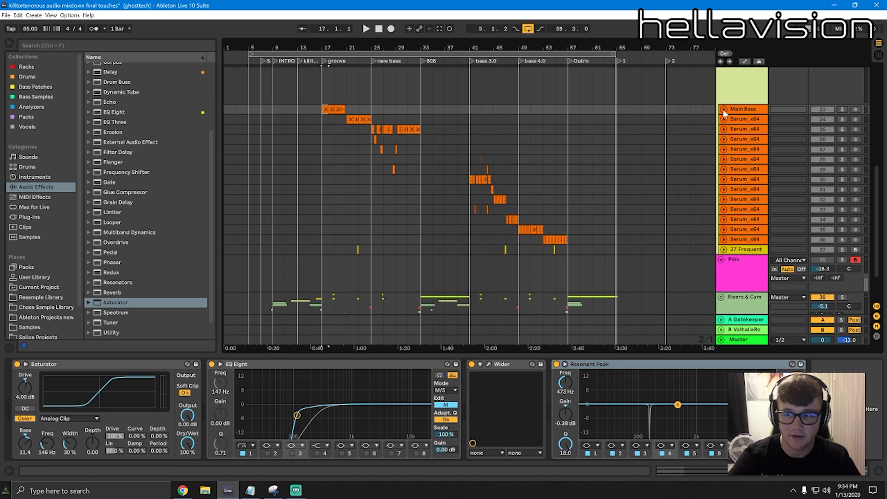
Set the Pink track's volume to -19.6 dB and toggle its solo on and off to clear all solos
click(743, 265)
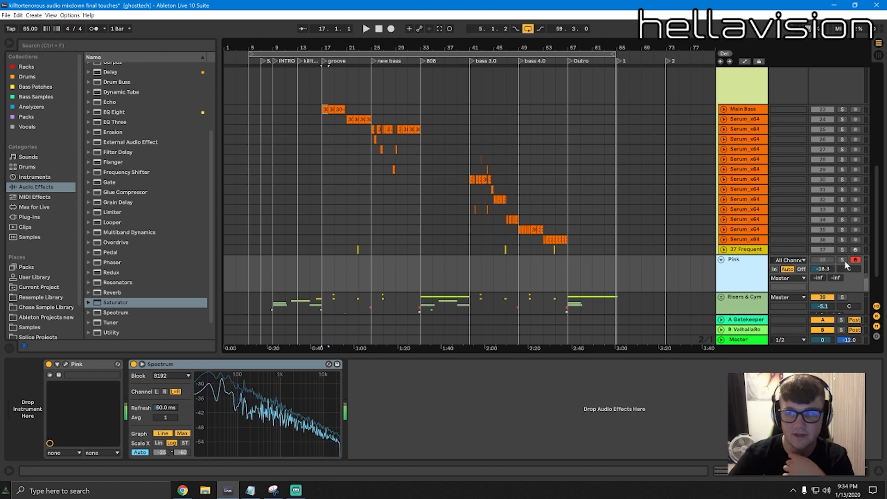
drag(825, 270, 825, 273)
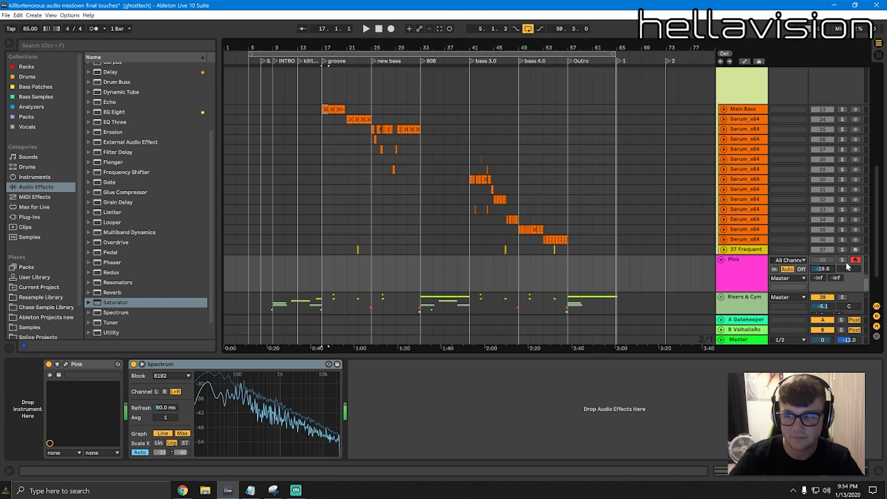
click(846, 260)
click(846, 259)
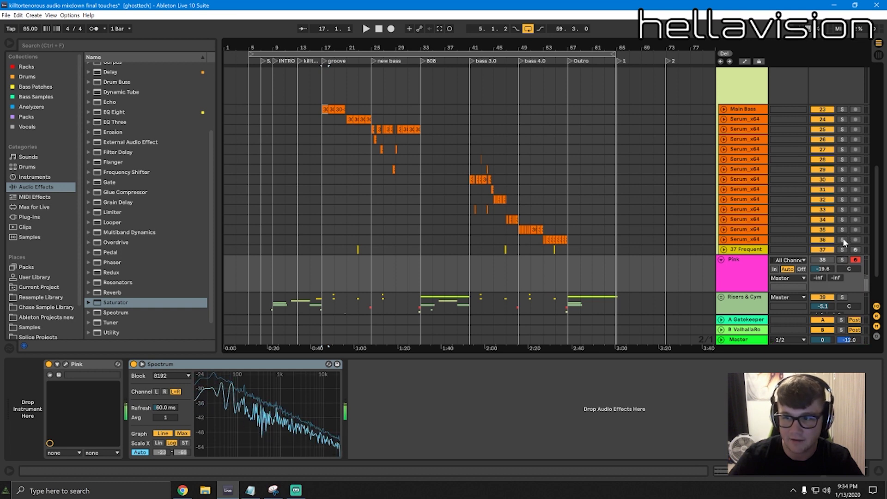
Solo Serum_x64 track 36 together with the Pink track and play from bar 53
click(842, 239)
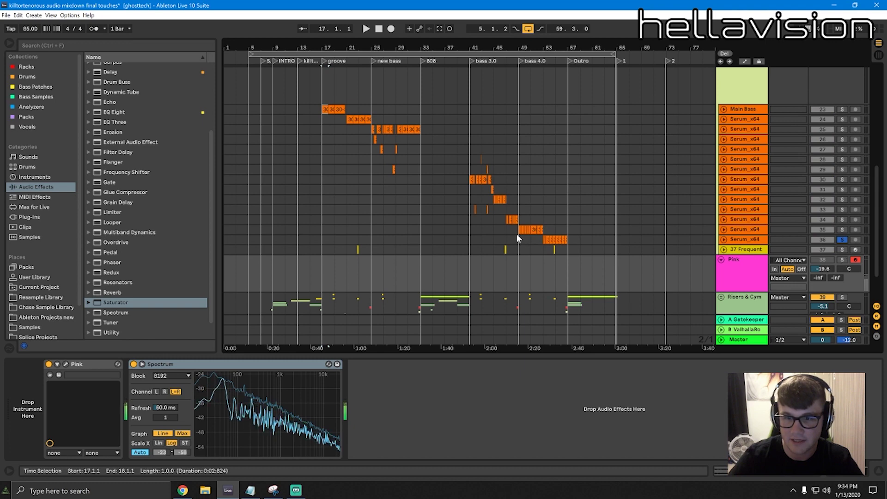
click(543, 240)
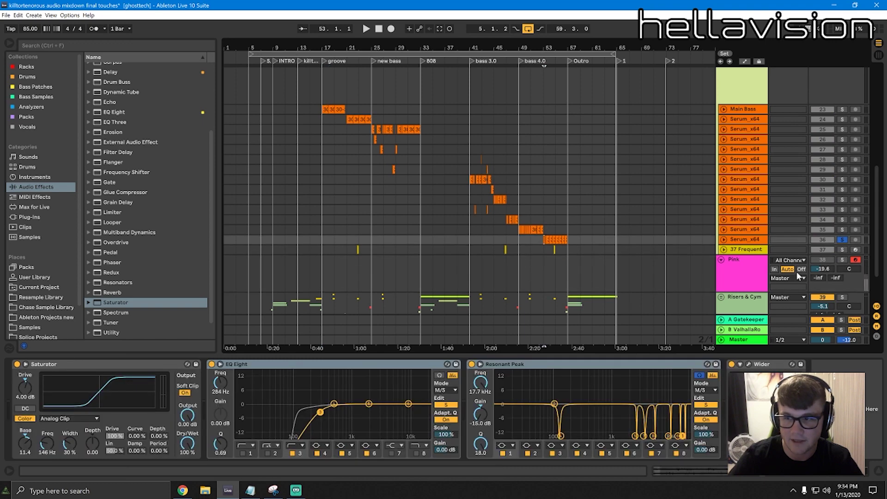
key(space)
click(843, 260)
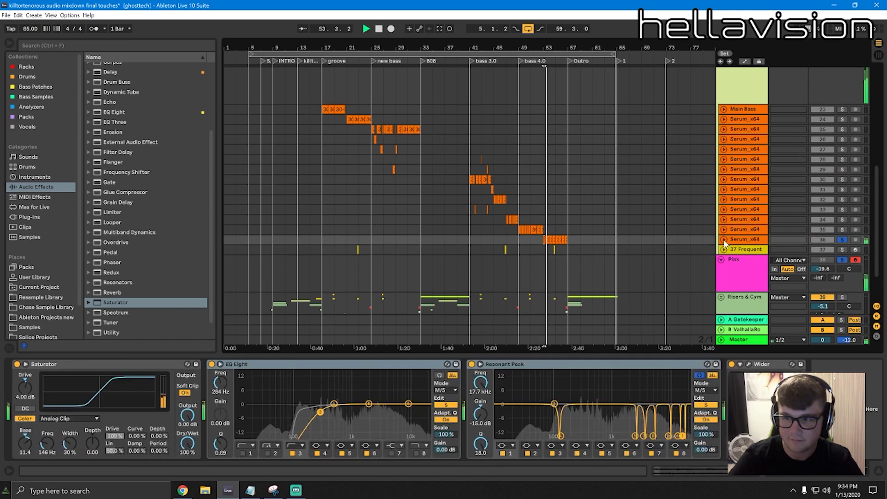
Unfold Serum_x64 track 36 to check its level, clear the solos and stop playback
click(723, 239)
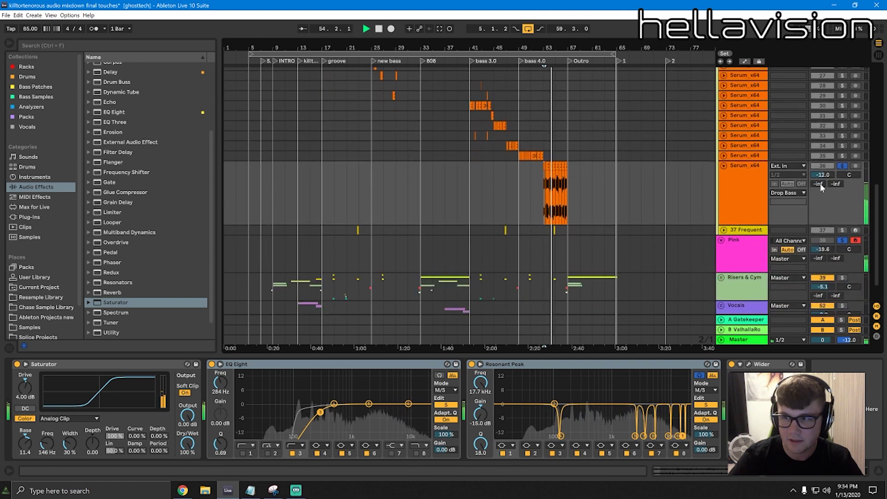
click(843, 166)
key(space)
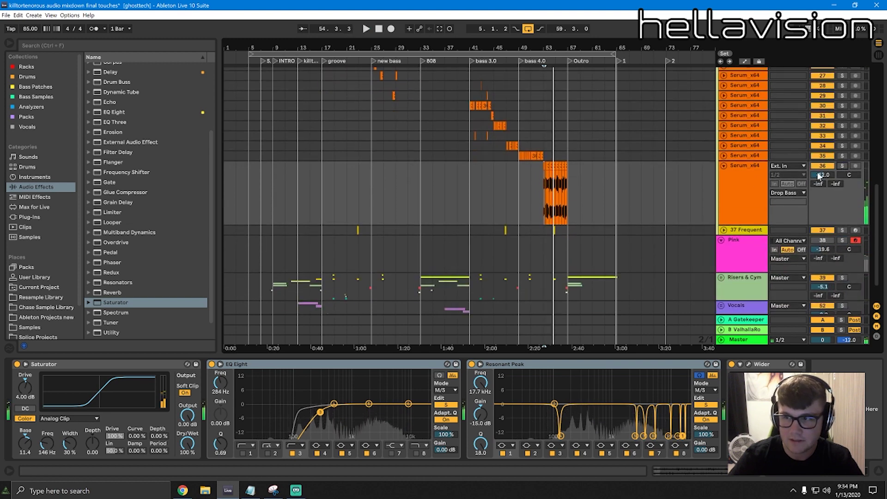
Fold Serum_x64 track 36 and show the device chain of the 37 Frequent track
click(734, 181)
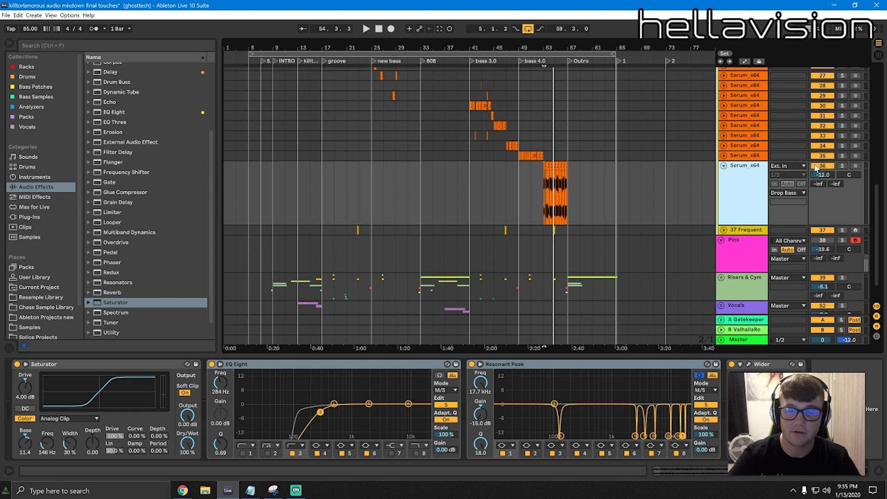
click(724, 166)
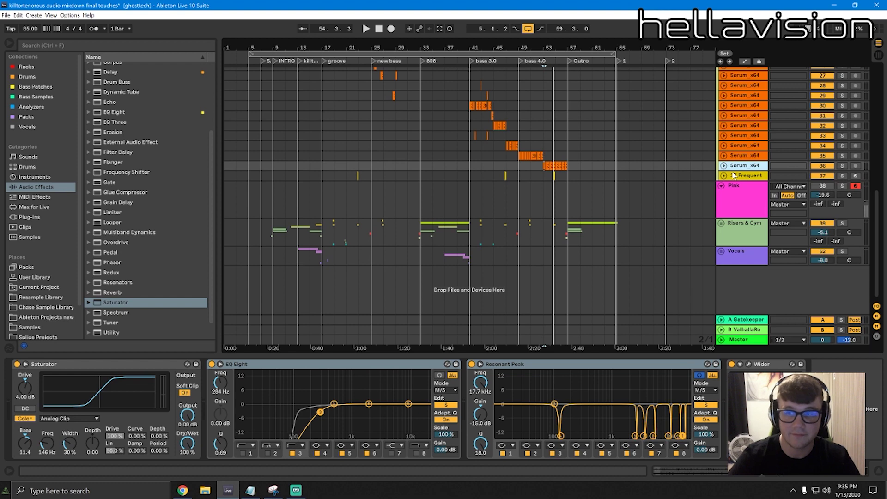
click(734, 176)
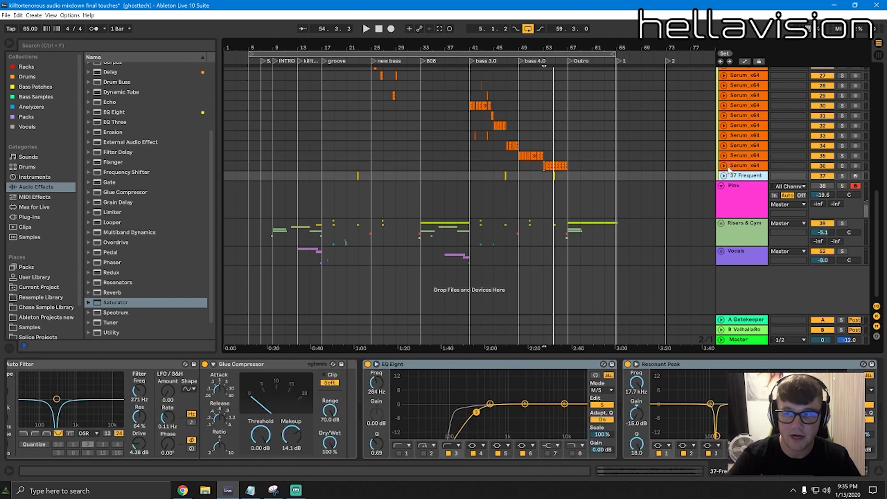
click(724, 165)
click(724, 165)
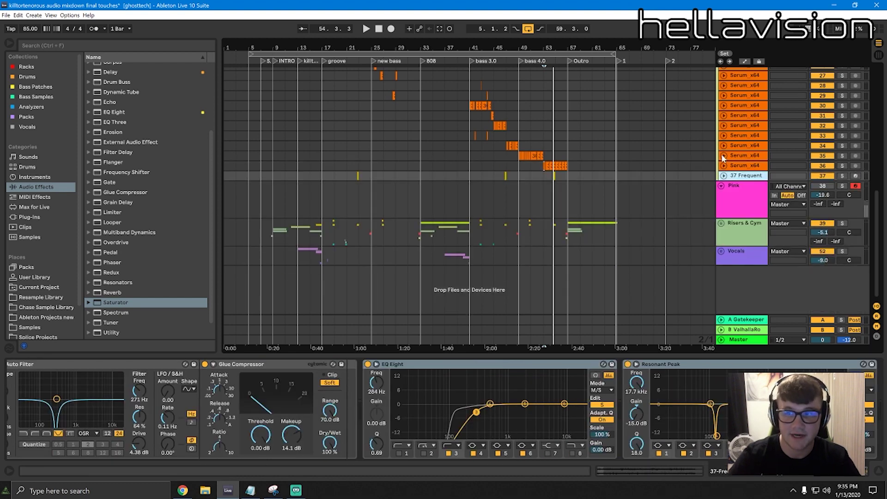
Review the device chains of the Pink track and the drum tracks from Snare to Hats & Cym track 7
scroll(723, 157, up, 4)
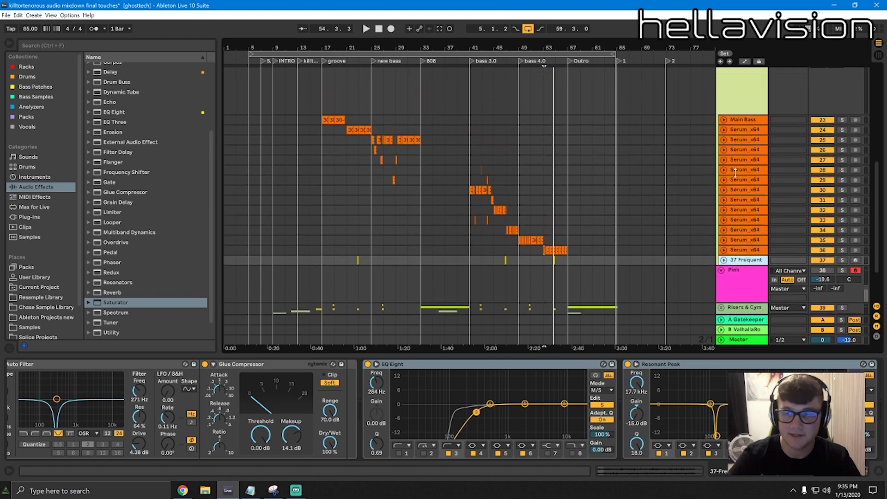
scroll(735, 172, down, 2)
click(742, 245)
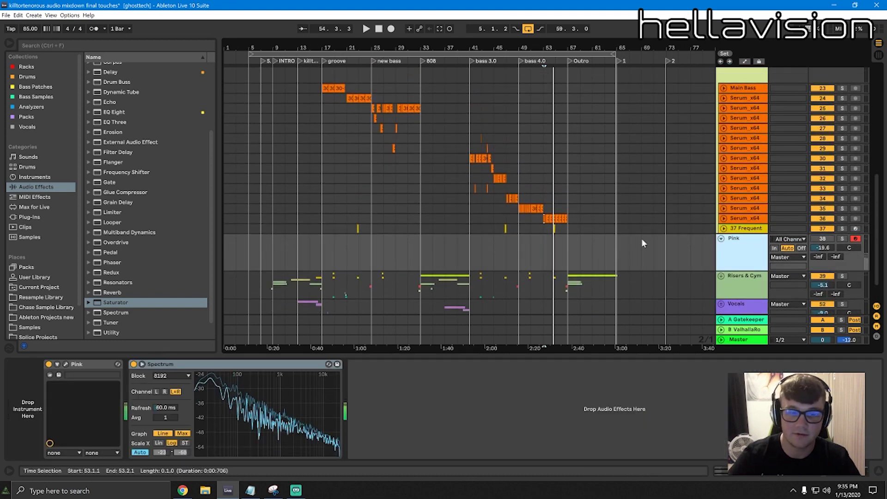
scroll(741, 229, down, 1)
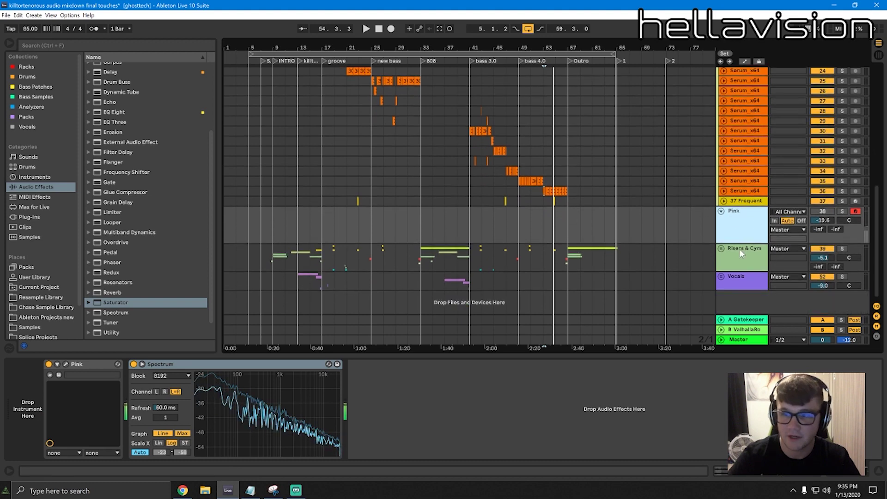
scroll(741, 249, up, 15)
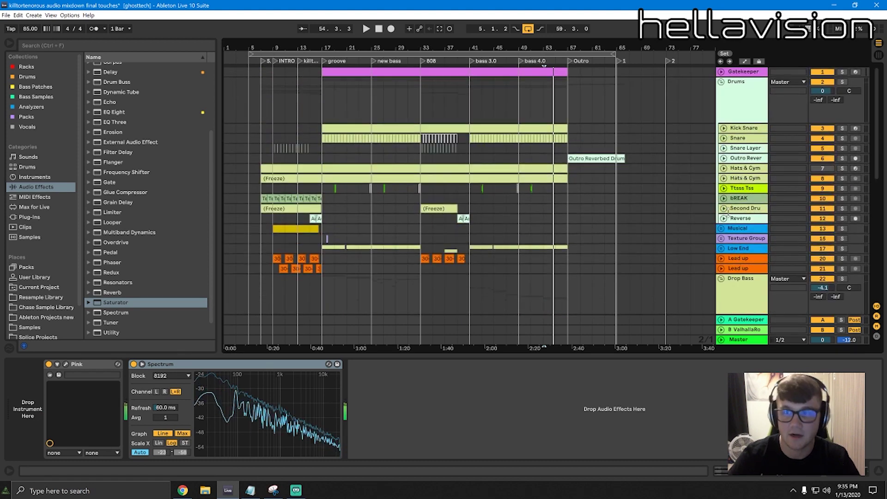
click(748, 137)
click(749, 149)
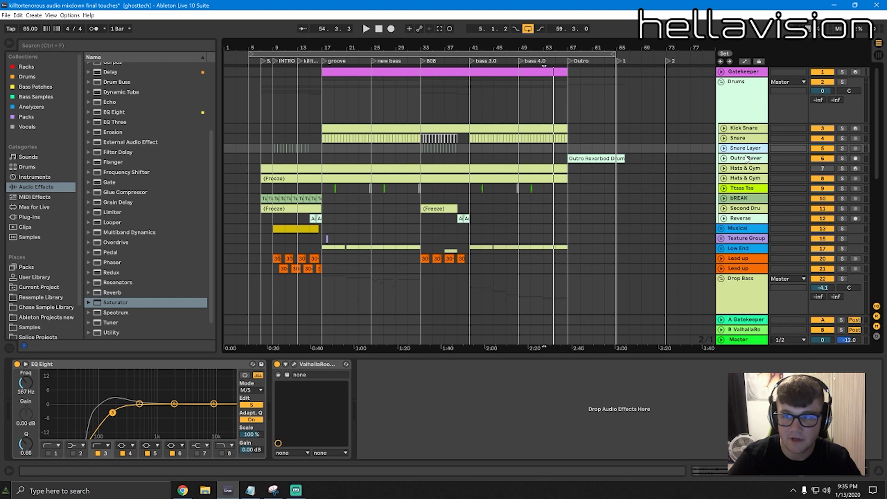
click(748, 160)
click(746, 169)
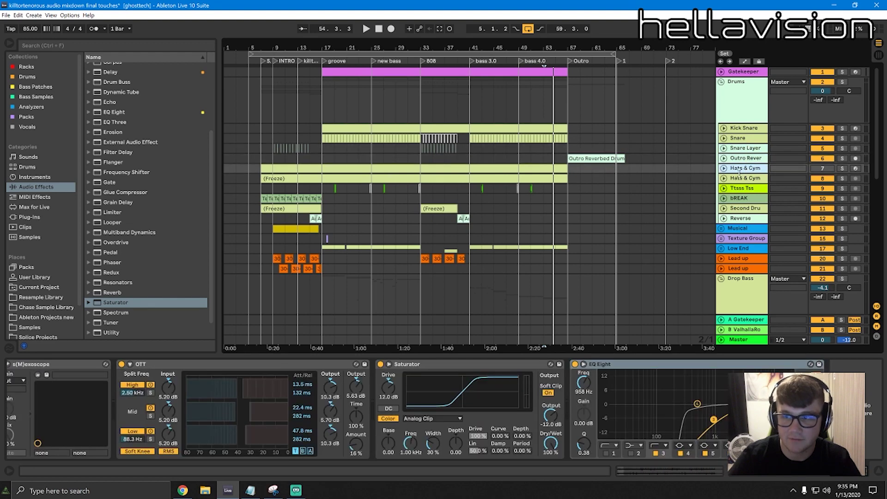
Unfold Hats & Cym track 8 to check its device chain and level, toggle its solo on and off, and fold it again
click(723, 178)
click(745, 180)
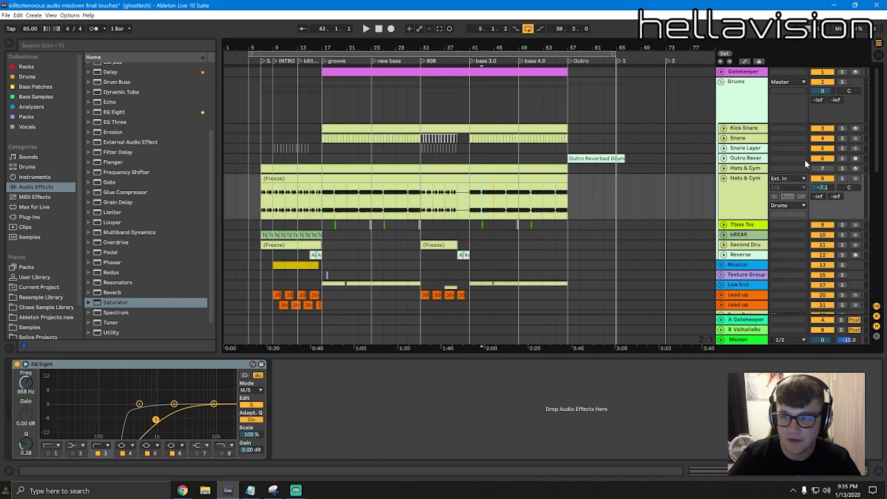
click(738, 199)
click(844, 178)
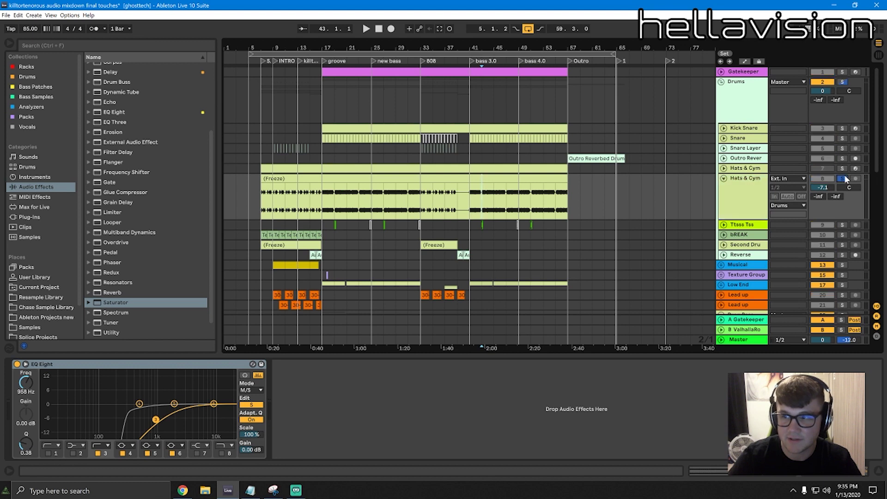
click(844, 177)
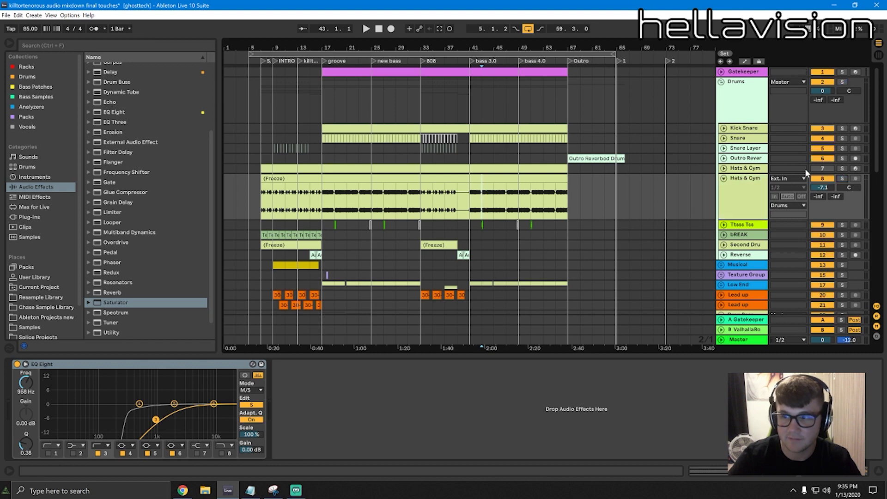
click(724, 179)
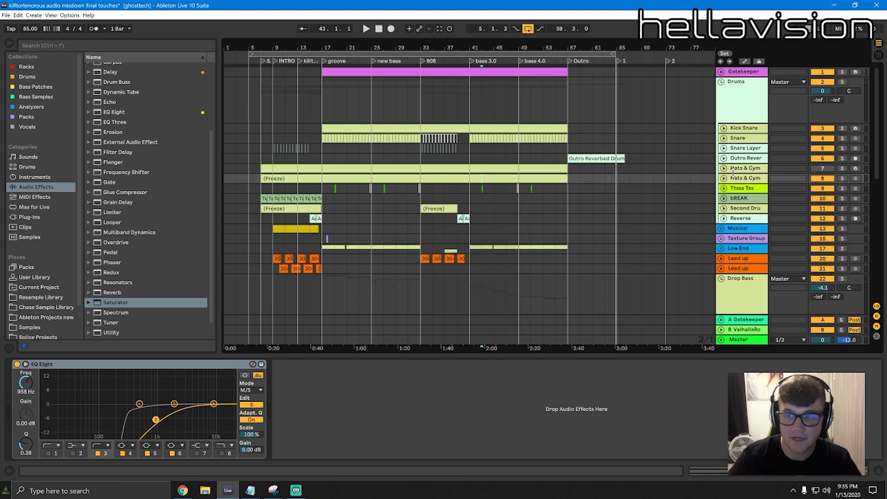
Delete the Pink noise track from the arrangement
scroll(686, 201, down, 10)
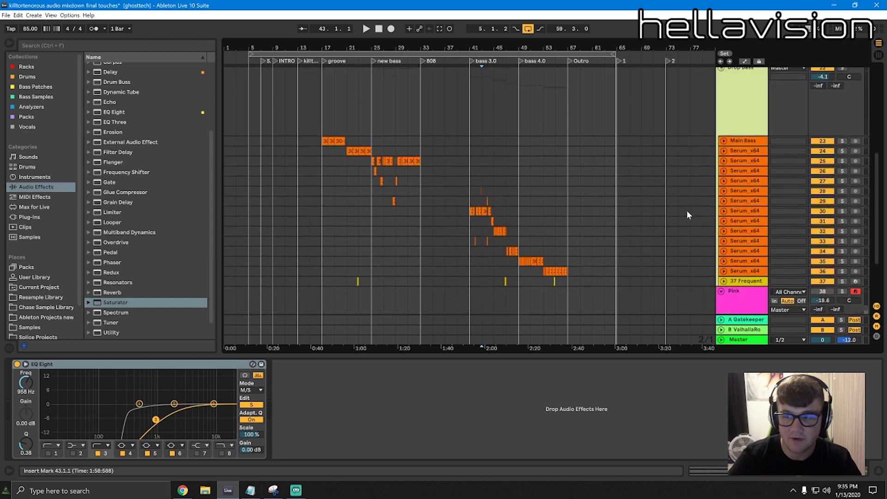
click(734, 220)
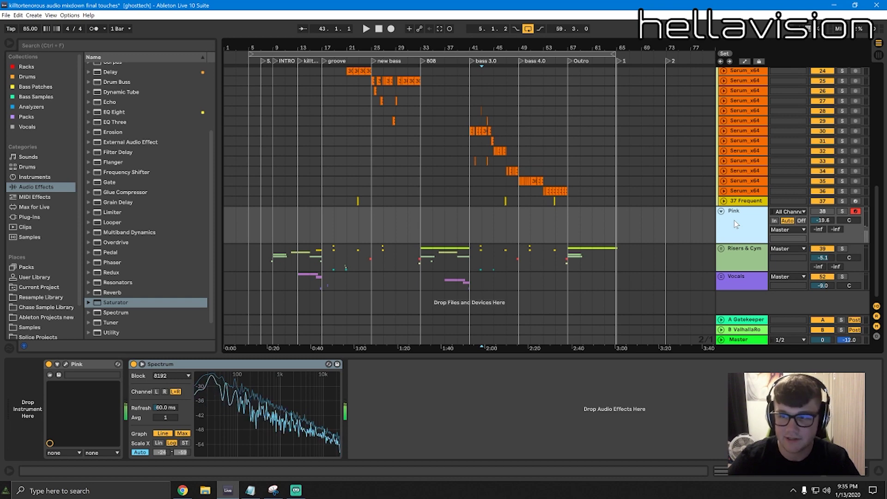
key(Delete)
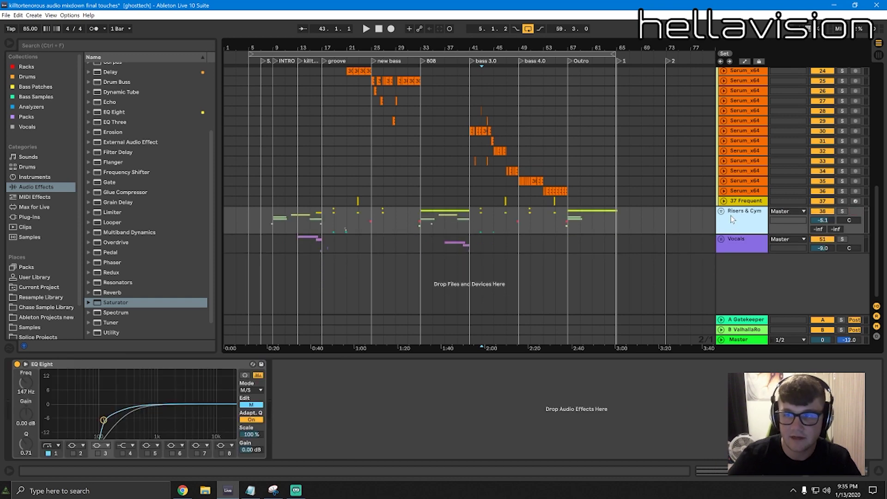
click(722, 211)
click(721, 212)
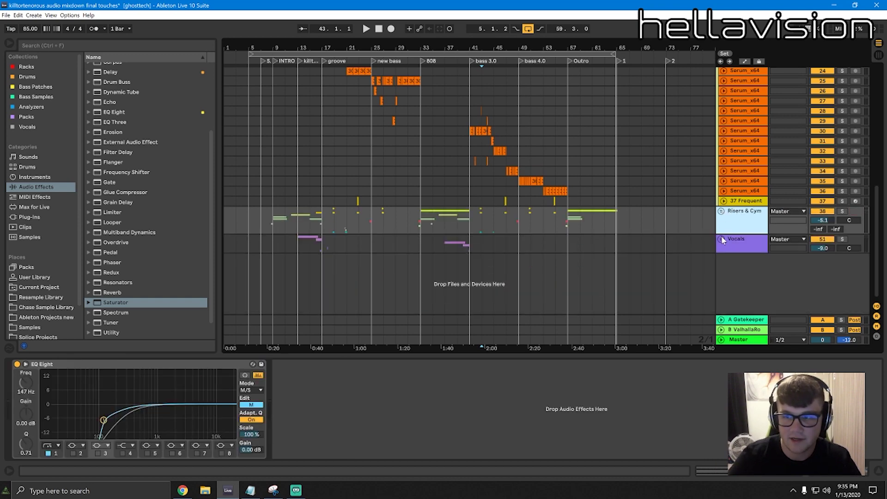
Search the plug-ins for "trash" and insert iZotope Trash 2 on the Drop Bass group between EQ Eight and s(M)exoscope
scroll(722, 233, up, 5)
click(735, 166)
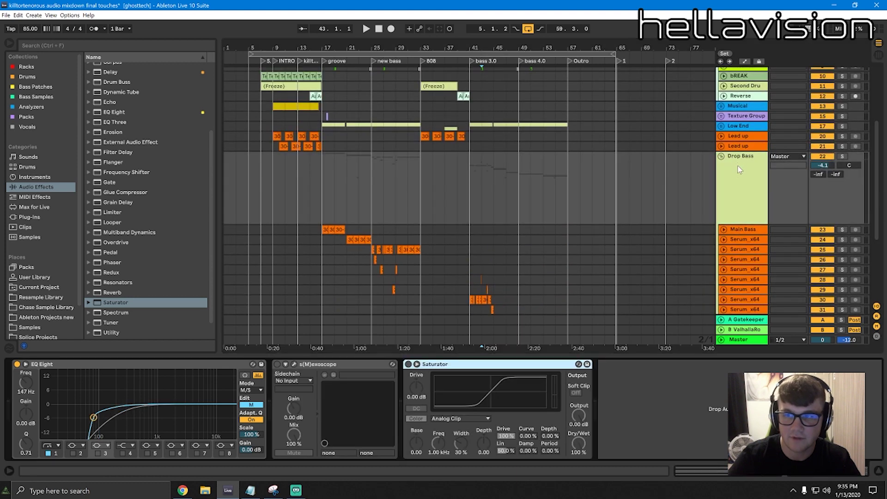
click(60, 217)
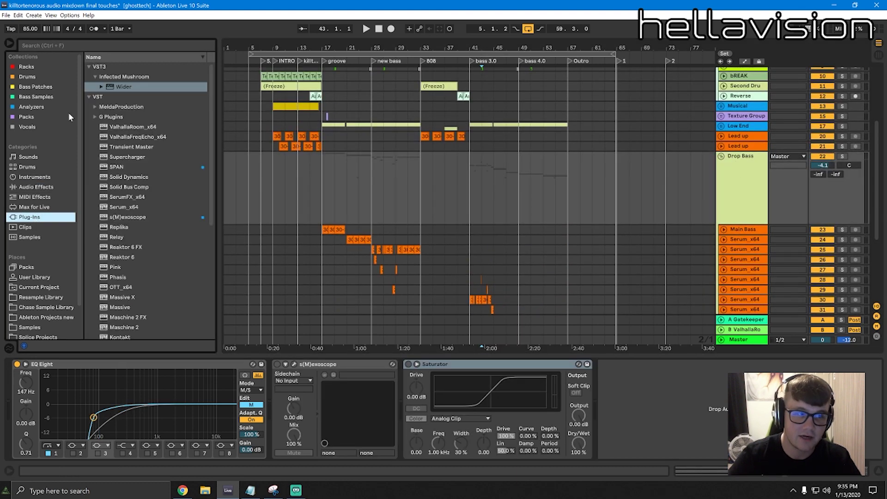
click(72, 45)
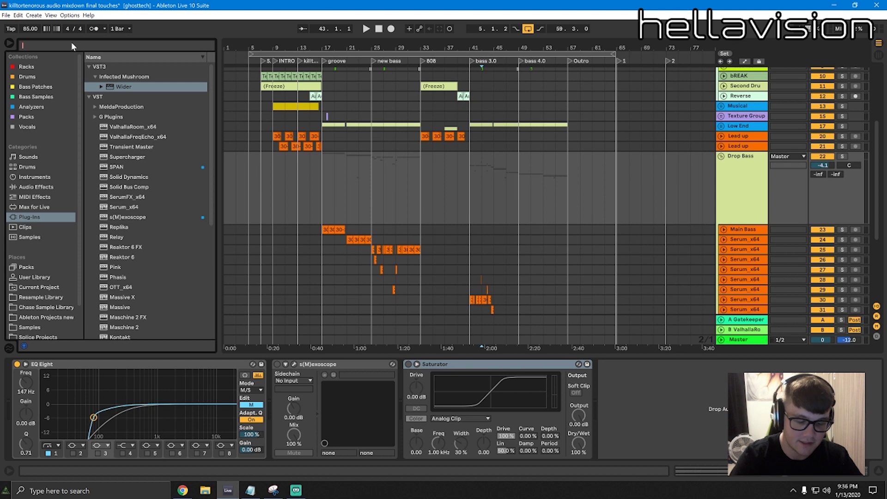
text(trash)
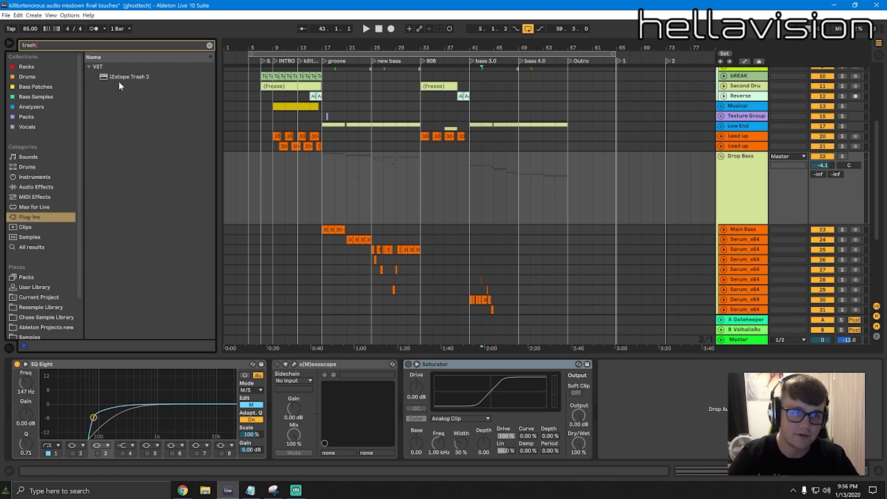
drag(118, 82, 301, 413)
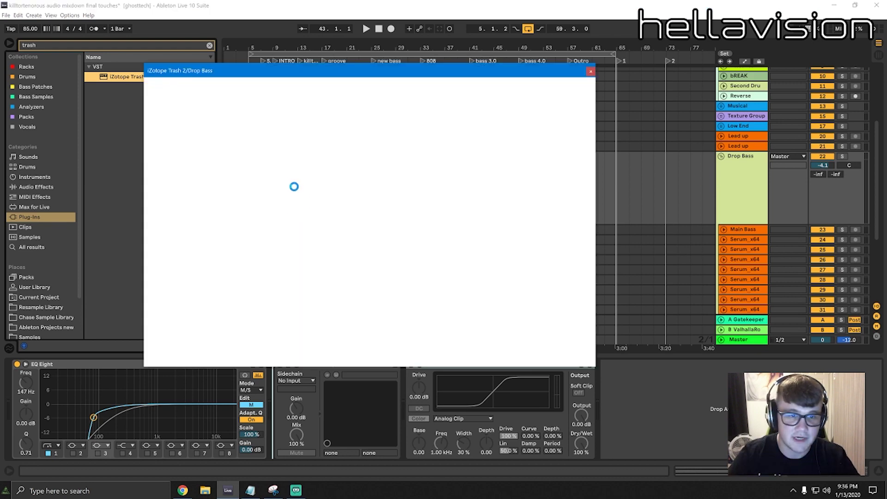
drag(263, 75, 398, 118)
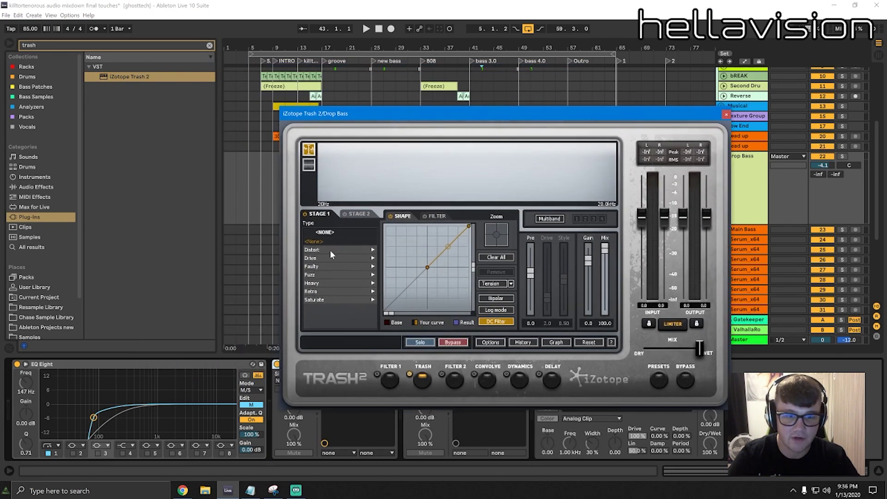
Set Trash 2's Stage 1 distortion type to Gentle Push from the Saturate category
click(331, 252)
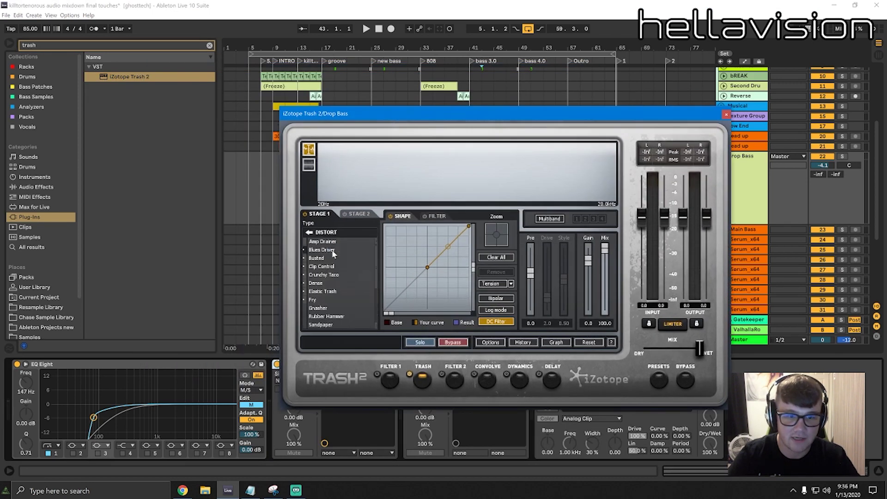
click(313, 233)
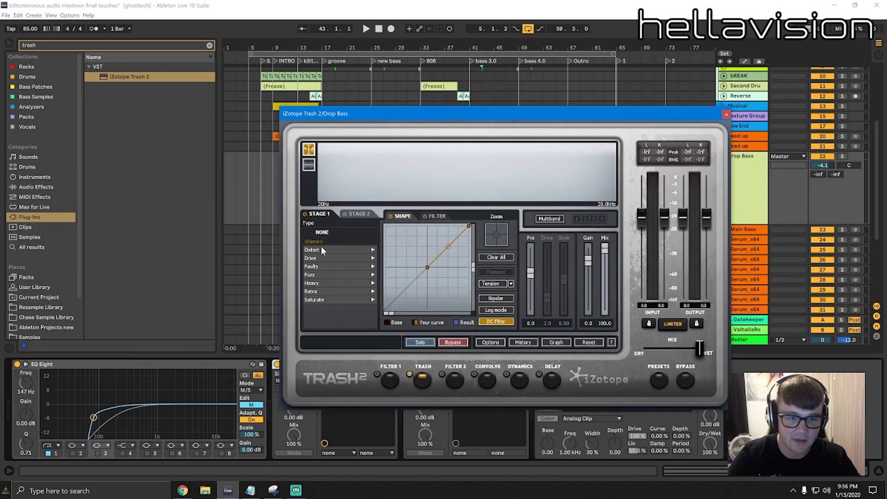
click(322, 249)
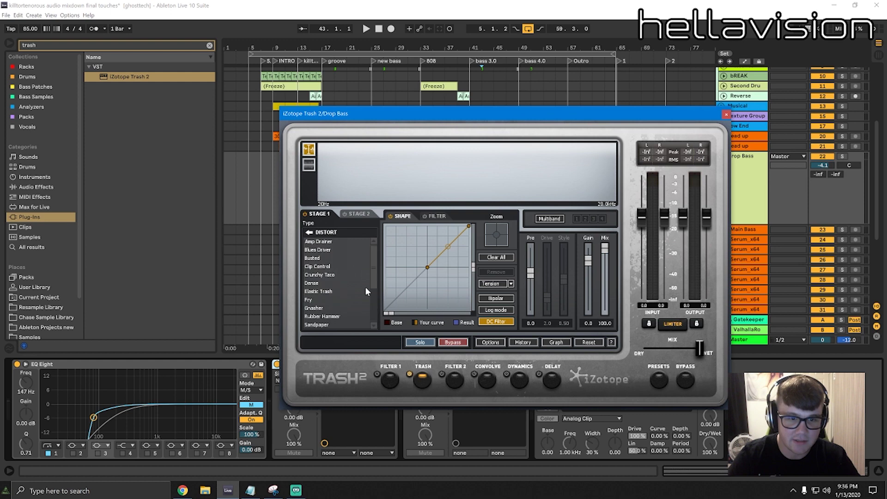
click(308, 233)
click(318, 297)
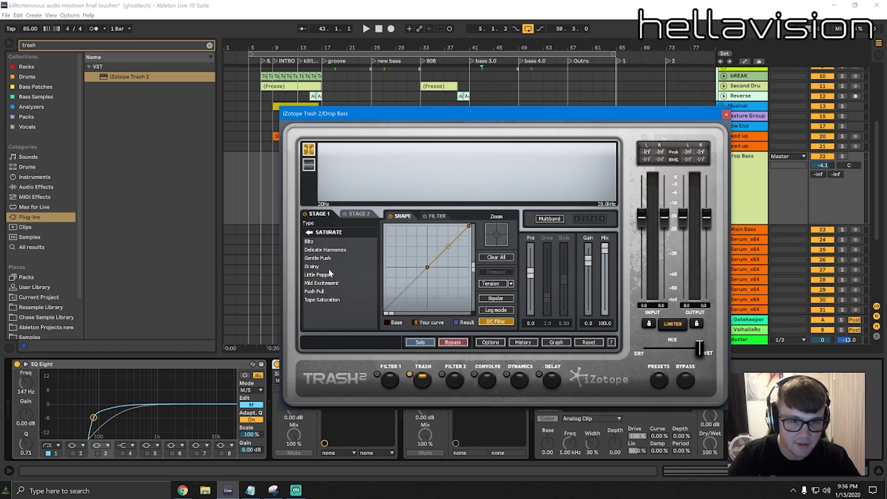
click(318, 258)
Play the song from bar 43, compare the bass with Trash 2 switched off and on, and close the plug-in window
key(space)
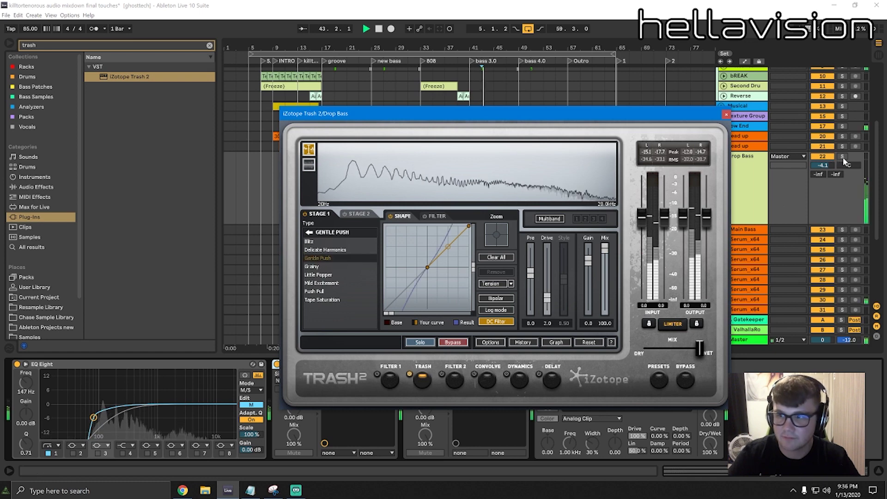
drag(486, 113, 279, 12)
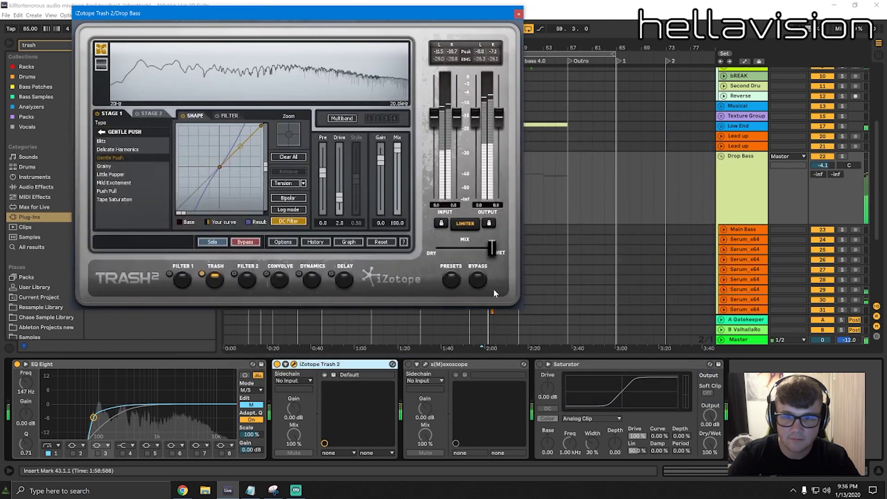
click(277, 364)
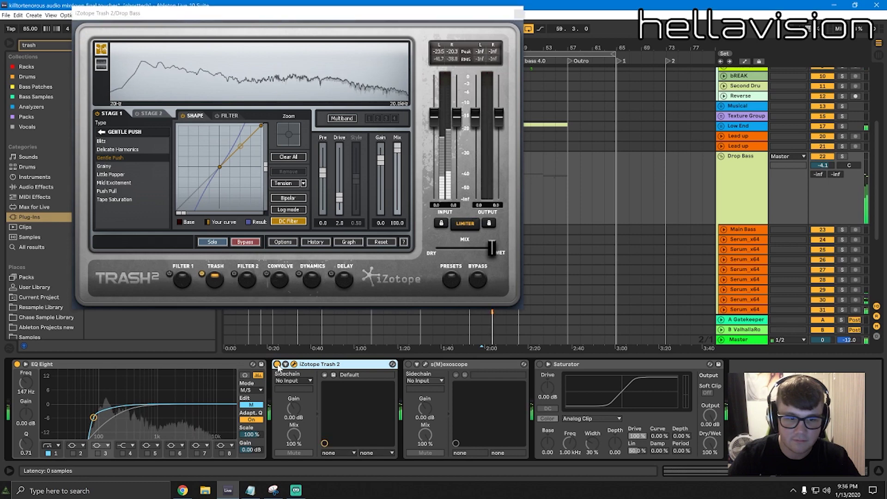
click(278, 364)
click(497, 248)
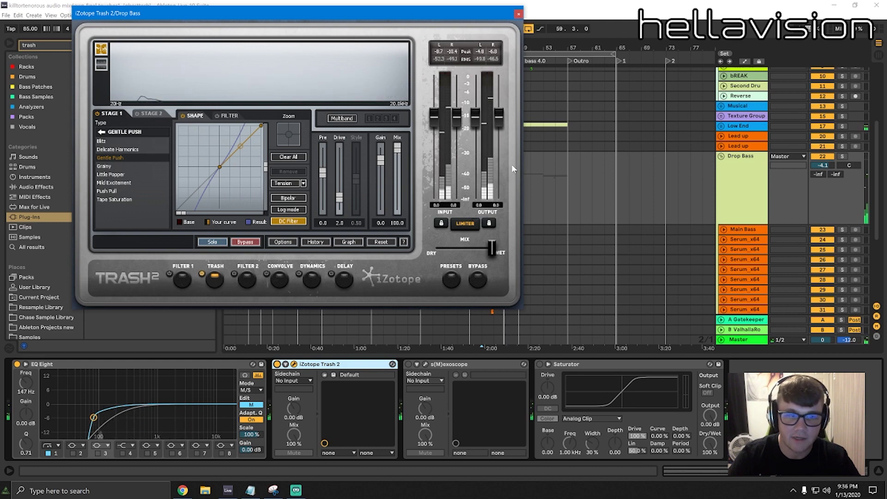
click(519, 14)
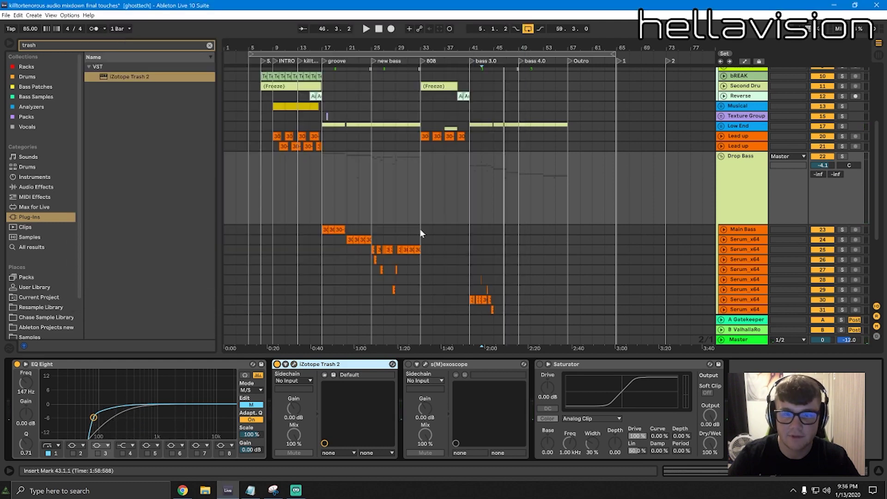
Place the insert marker at bar 17 and add the OTT_x64 plug-in after iZotope Trash 2 on the Drop Bass group
click(313, 203)
click(747, 195)
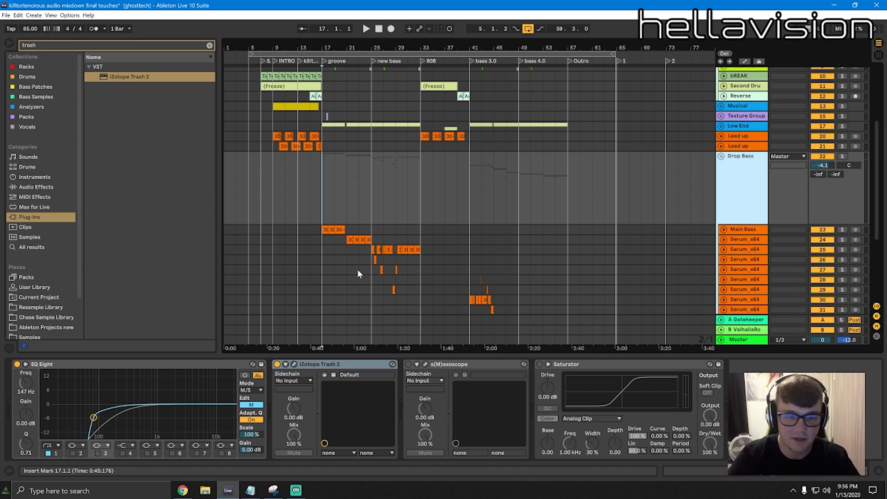
key(ctrl+f)
text(ott)
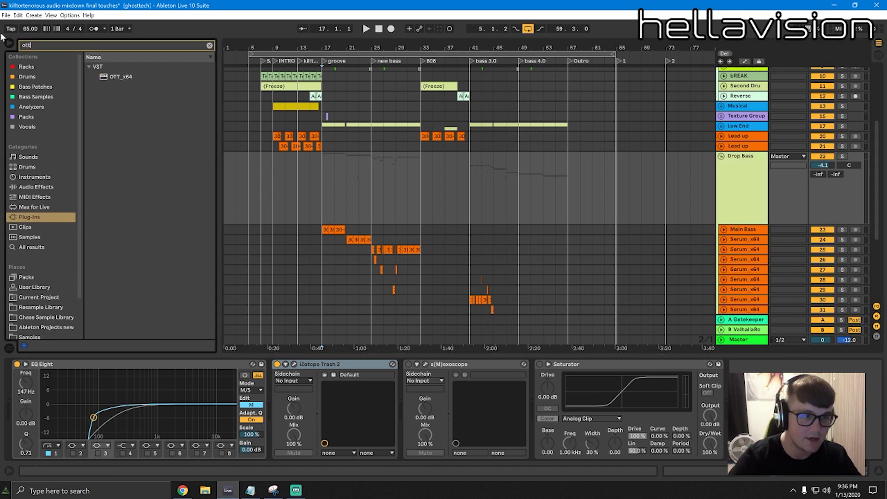
drag(117, 77, 413, 415)
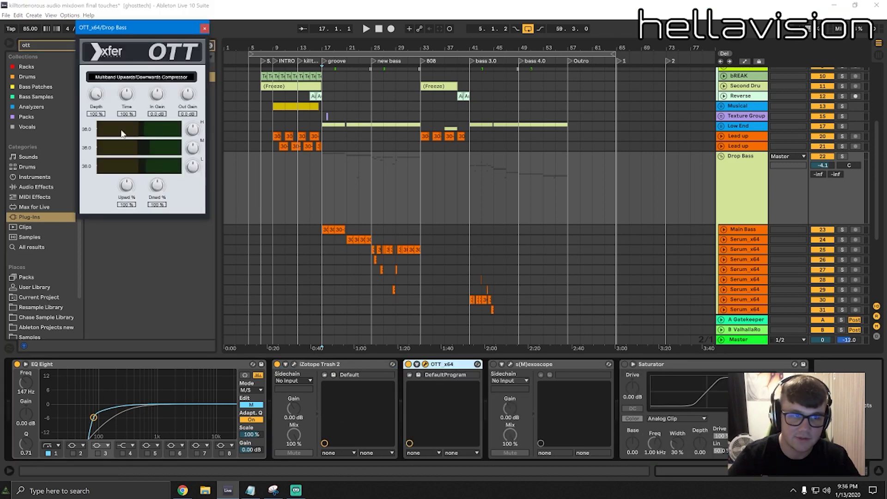
Lower OTT's depth on the Drop Bass group to 9 % while auditioning the song from bar 17
drag(96, 94, 106, 149)
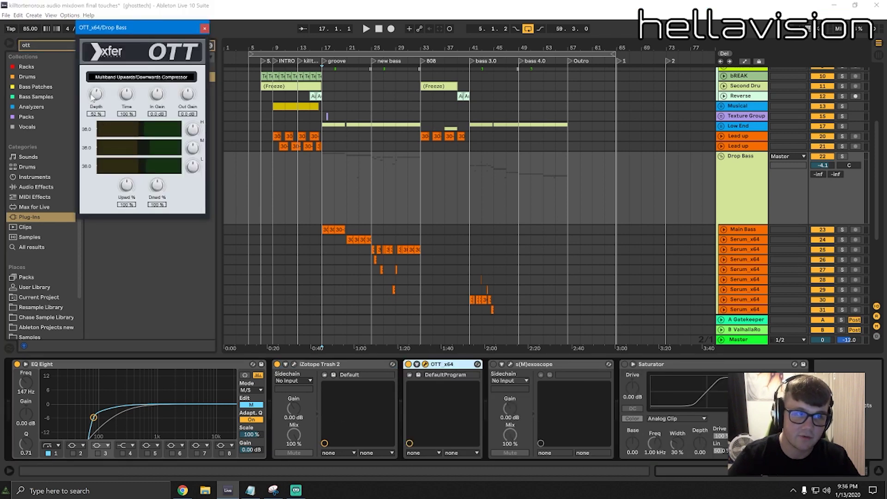
mouse_move(102, 114)
mouse_down()
mouse_move(94, 94)
mouse_move(103, 99)
mouse_up()
key(space)
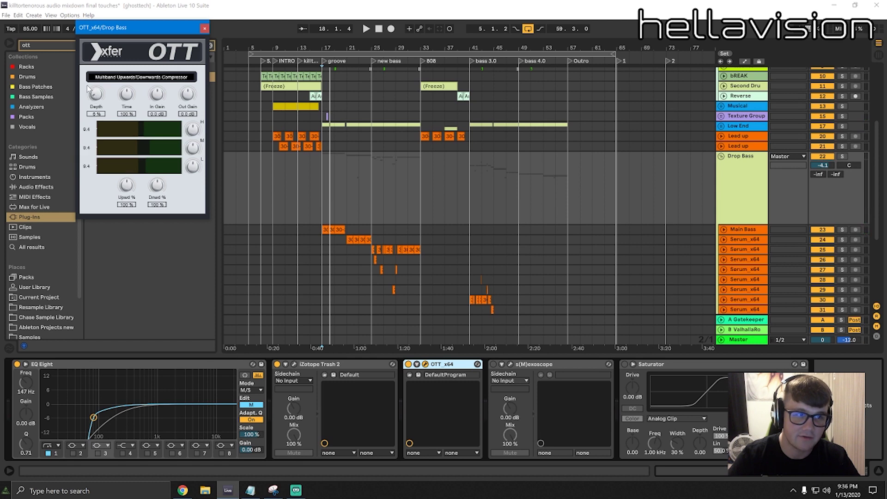
key(space)
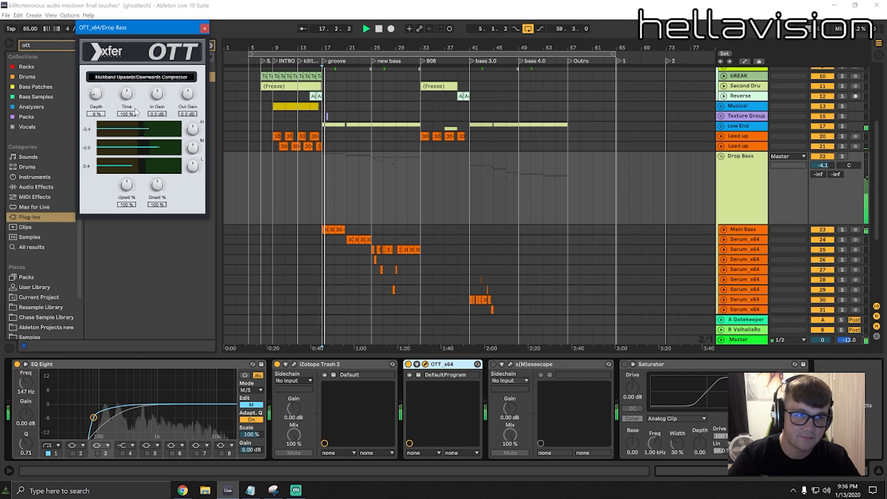
Close the OTT window, stop playback, and fold the Drop Bass group to bring the drum tracks back into view
click(405, 375)
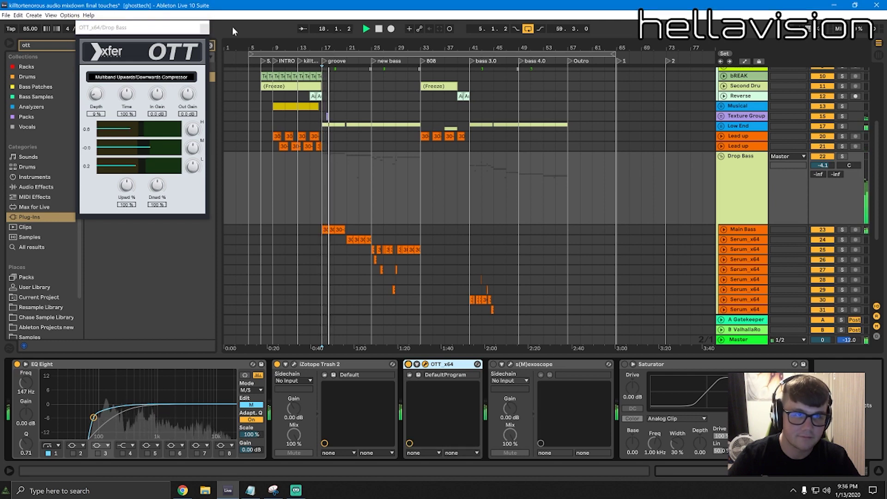
click(204, 30)
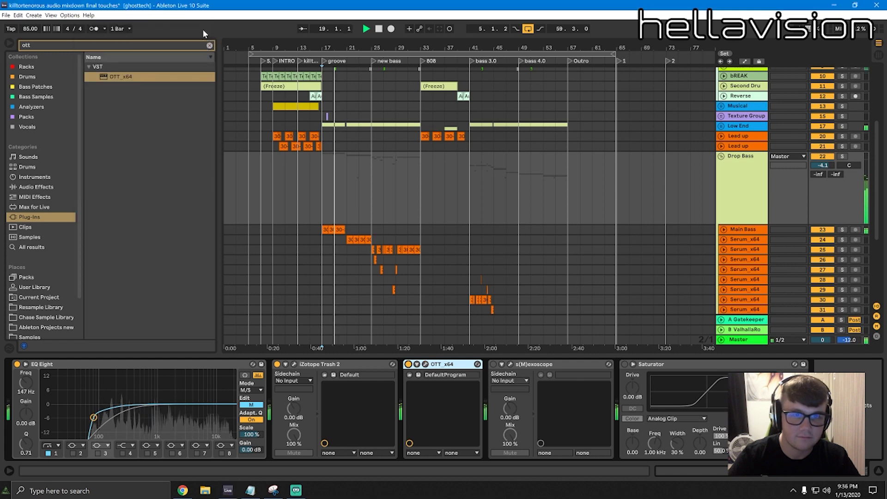
click(721, 156)
scroll(692, 170, up, 5)
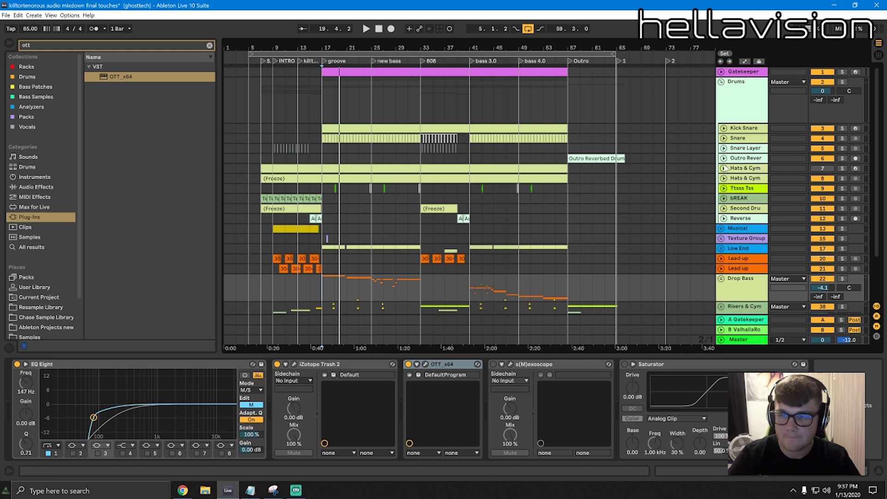
Play the Kick Snare track from bar 17, examine its waveform in s(M)exoscope, and close the plug-in window
click(738, 149)
click(739, 129)
click(724, 128)
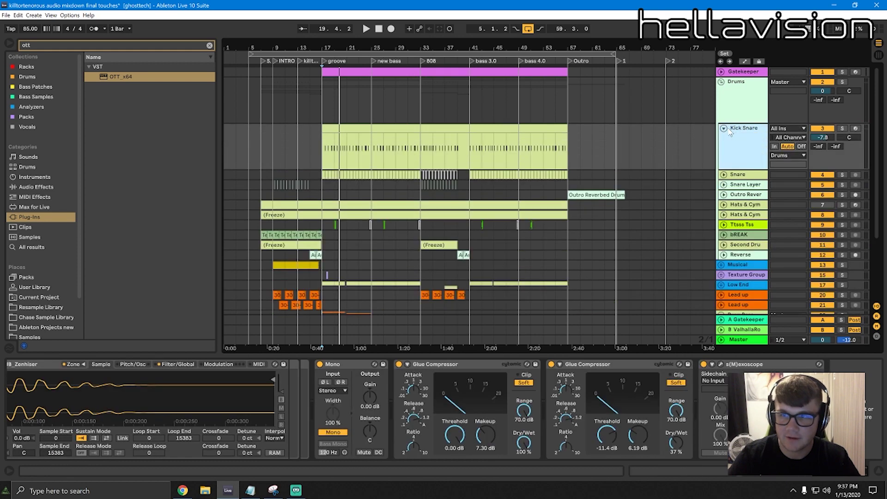
click(376, 137)
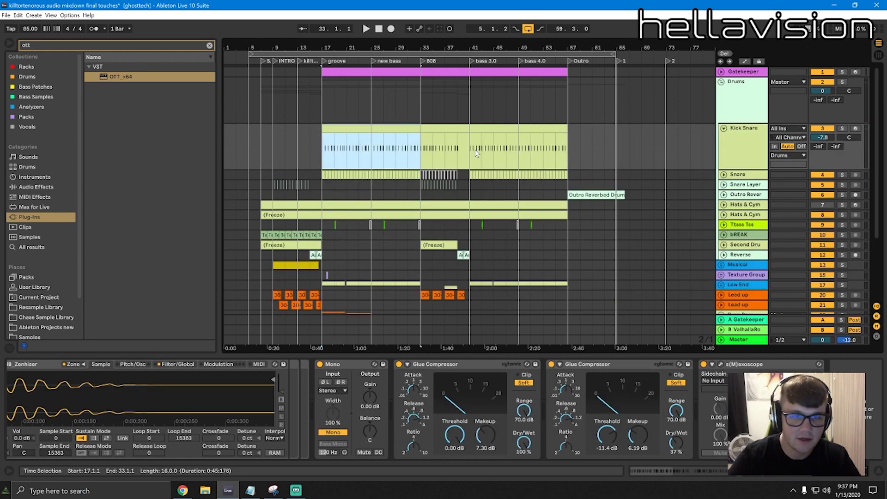
click(745, 149)
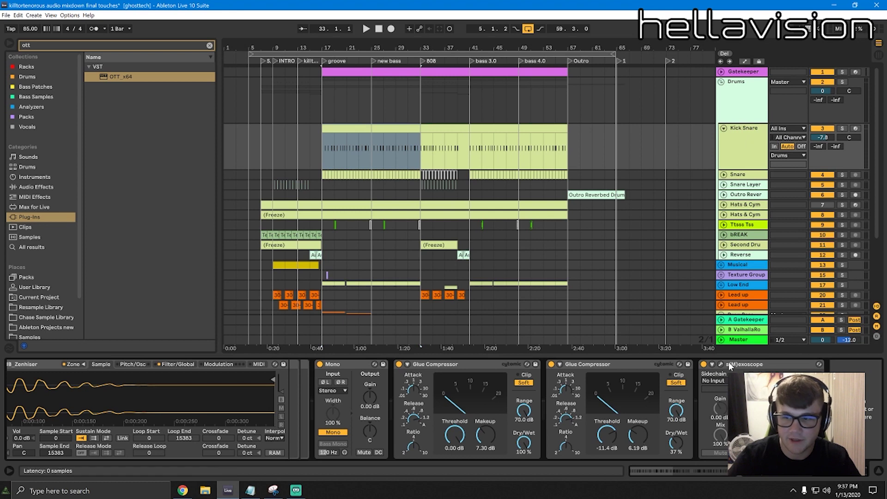
click(721, 364)
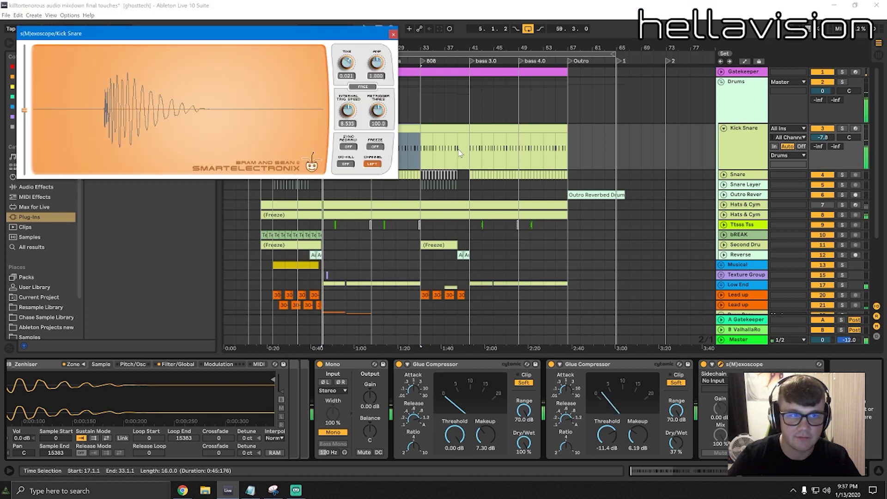
click(724, 128)
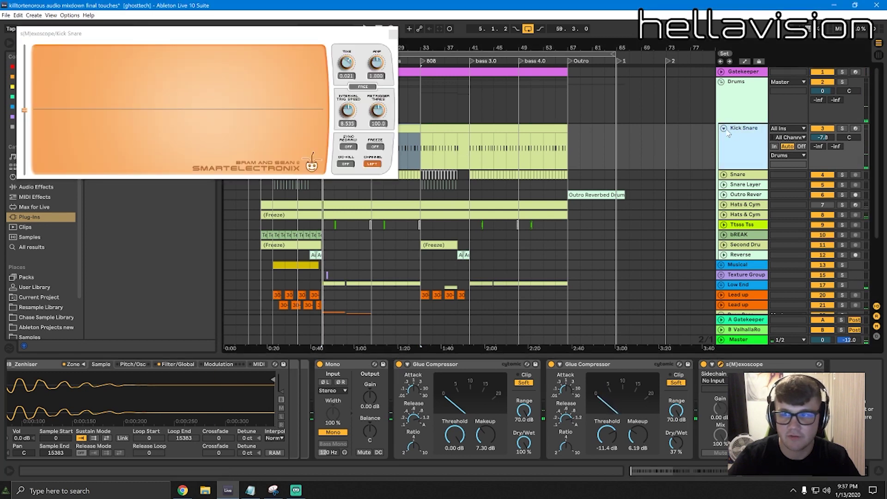
click(393, 35)
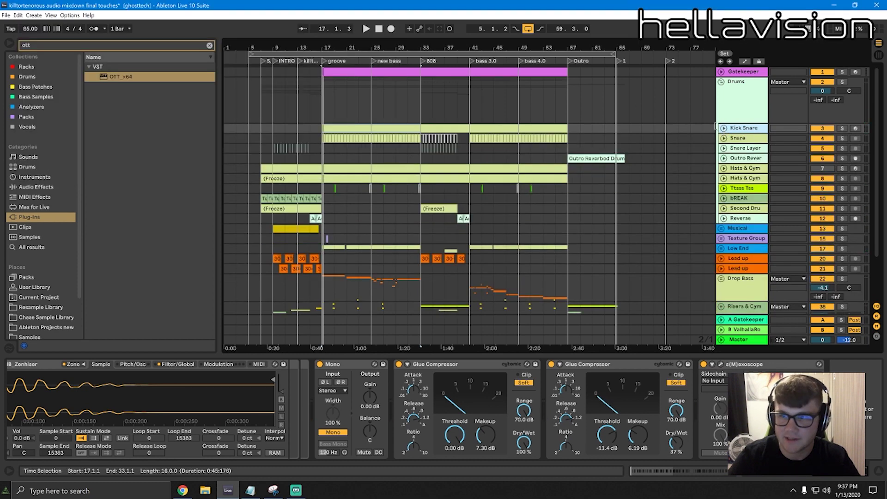
Freeze the Kick Snare track and fold it
click(723, 128)
click(652, 150)
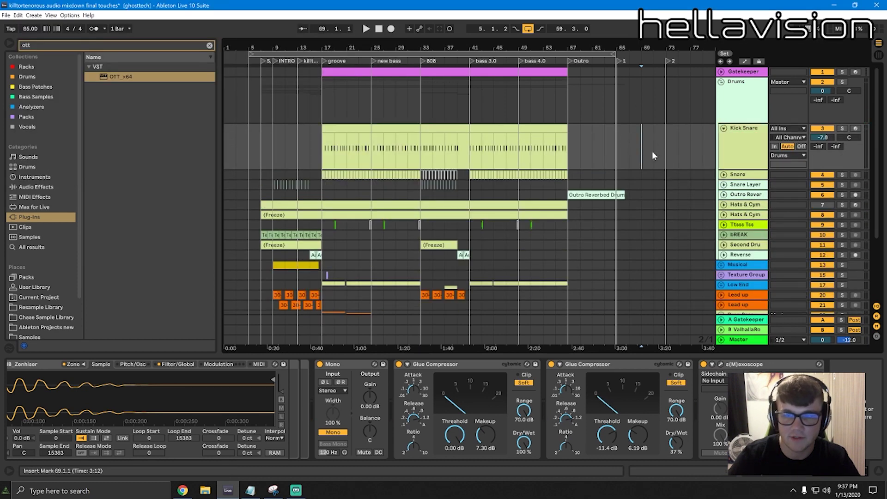
right_click(756, 153)
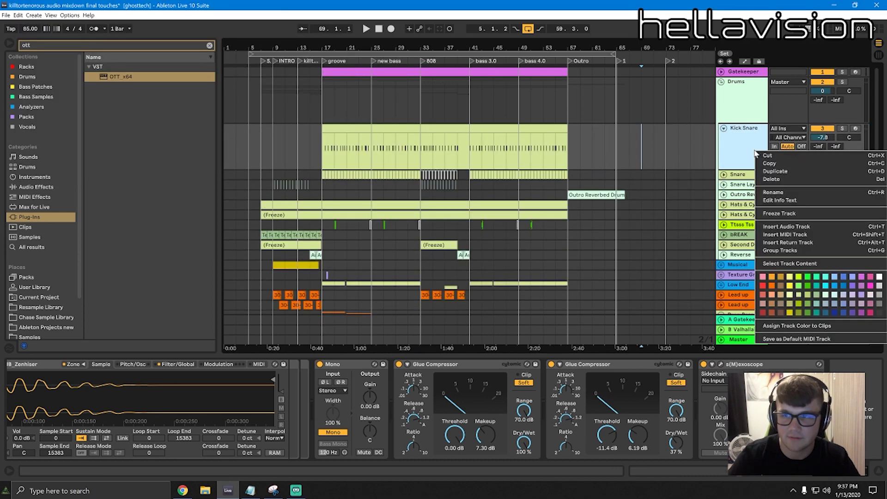
click(774, 215)
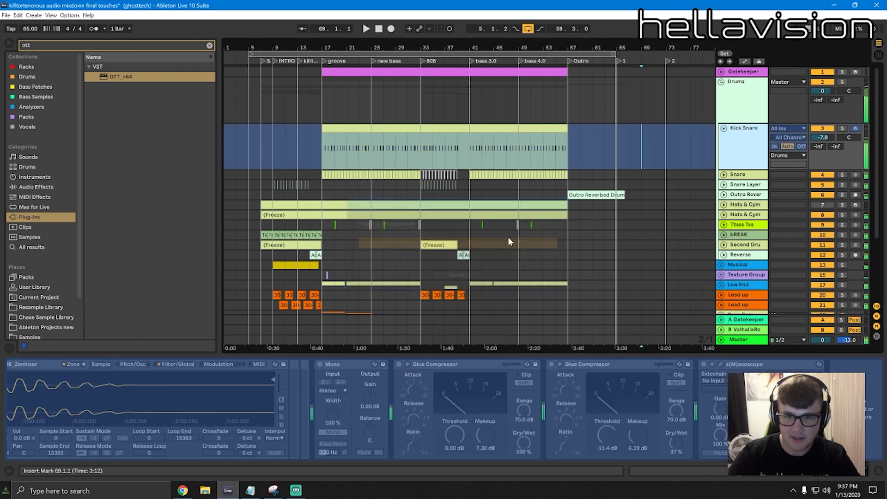
right_click(752, 151)
click(757, 220)
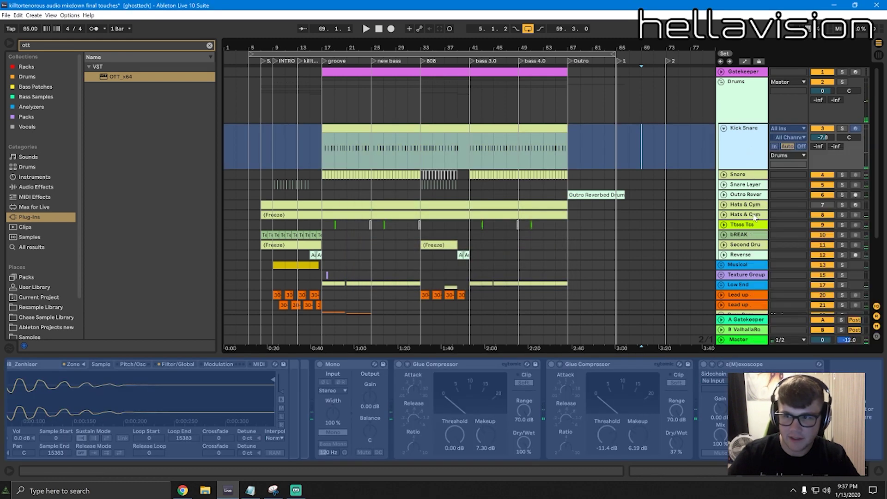
click(724, 130)
Open the SPAN analyzer on the Master track and move its window clear of the browser
click(748, 343)
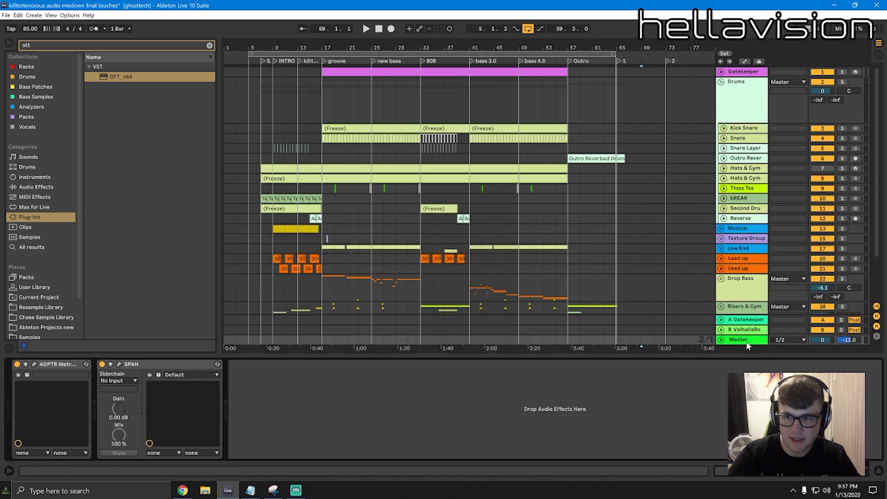
click(118, 364)
drag(394, 133, 410, 161)
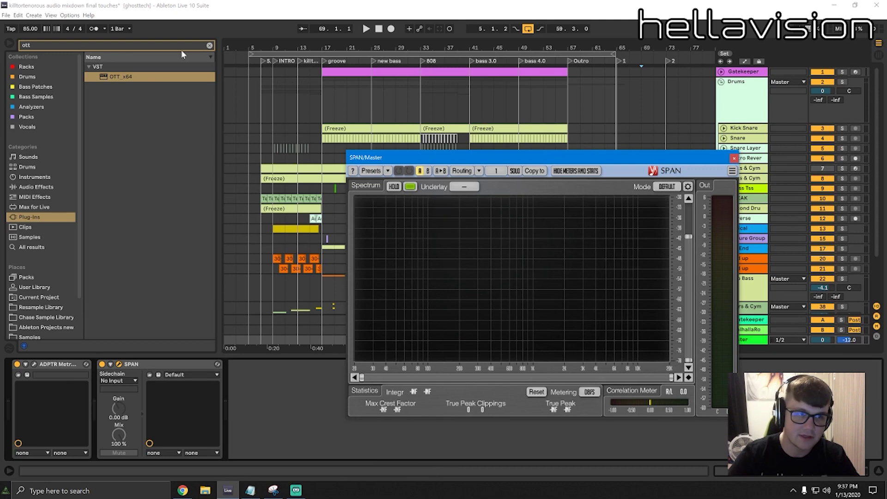
Clear the browser search and insert the Spectrum audio effect between ADPTR Metric and SPAN on the Master track
click(209, 45)
click(37, 196)
click(40, 188)
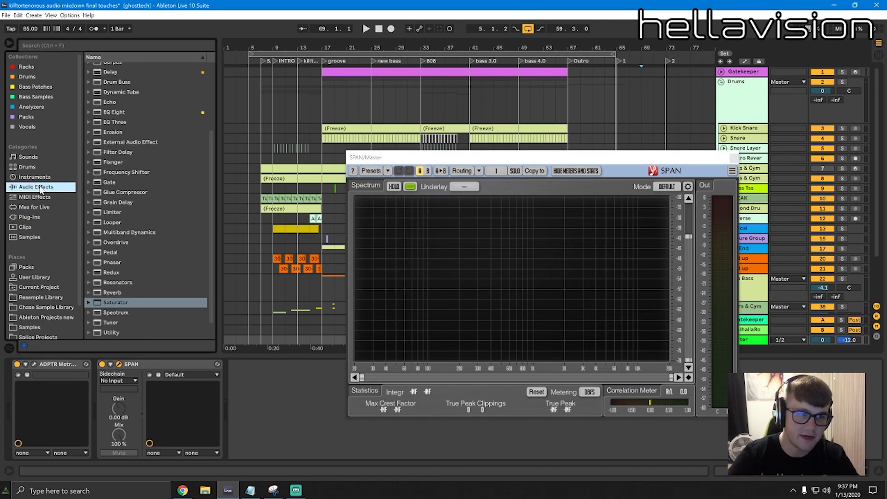
scroll(166, 208, down, 2)
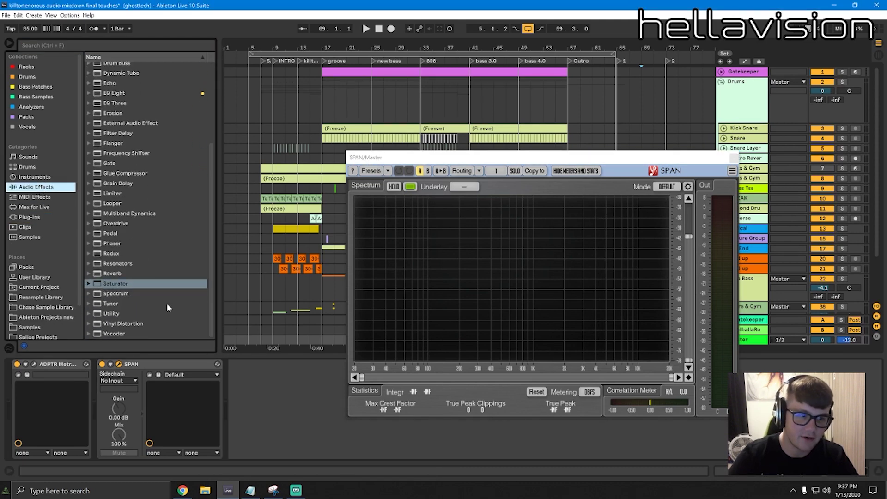
drag(99, 294, 106, 380)
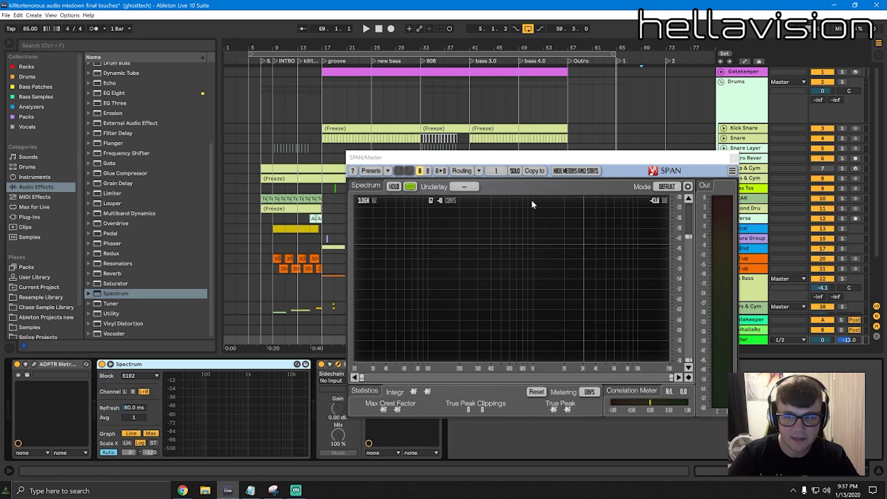
Place the insert marker at bar 41 and open SPAN's Spectrum Mode Editor on the Master track
key(space)
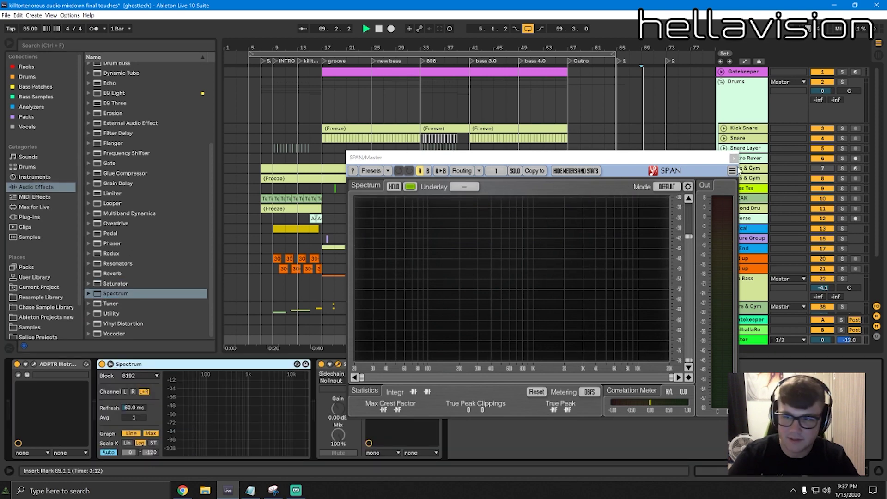
click(476, 99)
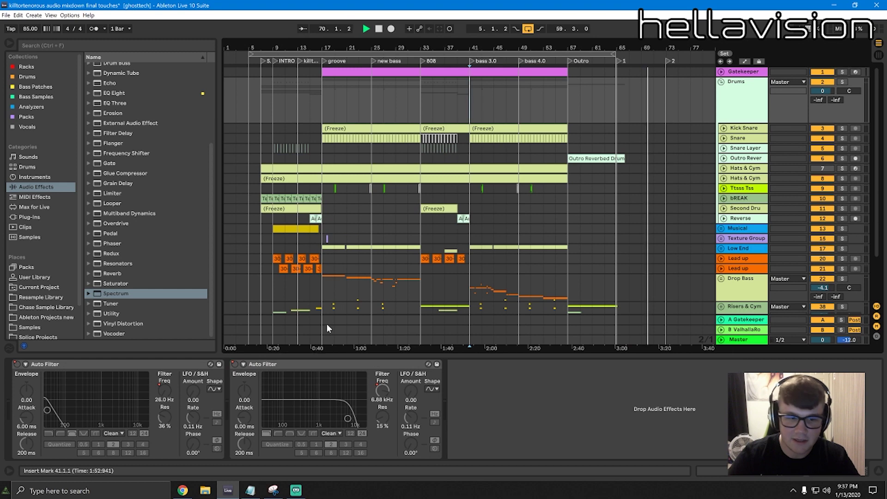
click(743, 340)
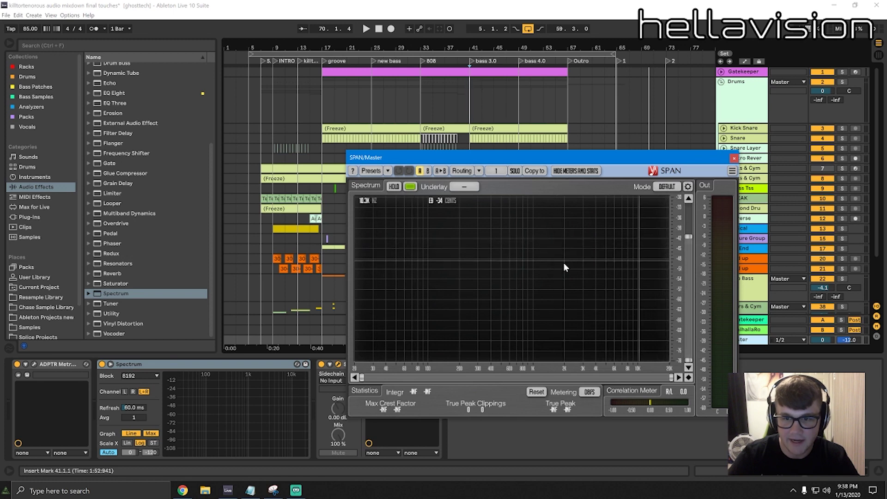
click(687, 187)
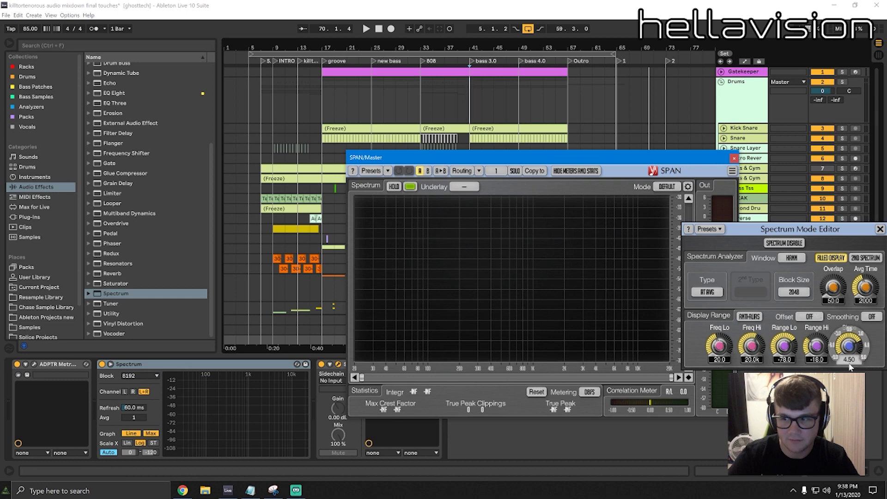
Play the song from bar 25 and hold the Master's spectrum in SPAN to examine its frequency balance
click(389, 111)
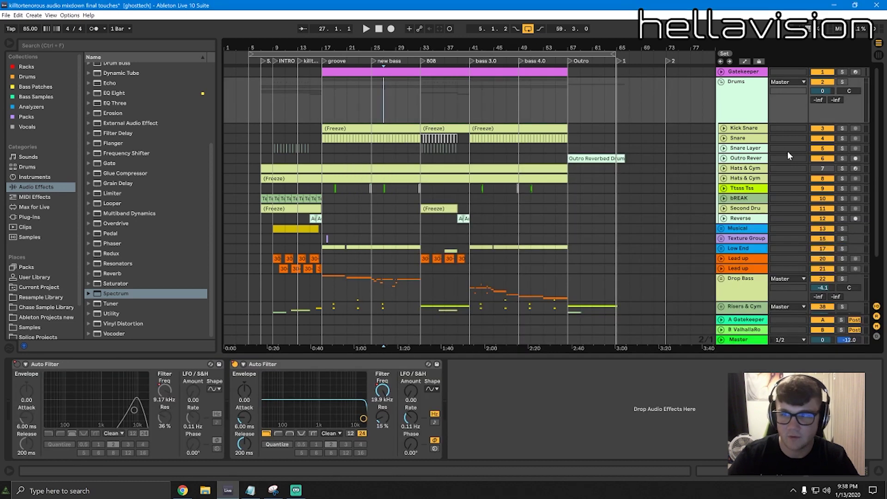
click(374, 114)
click(750, 318)
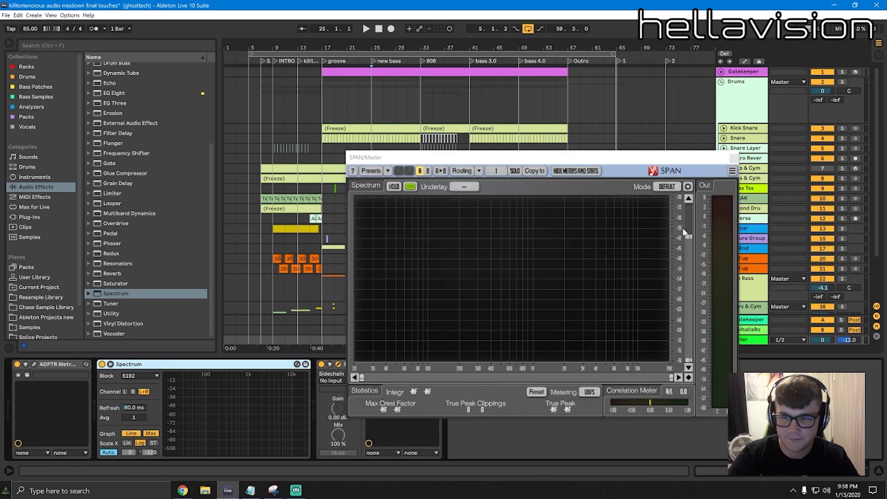
click(371, 104)
key(space)
click(739, 339)
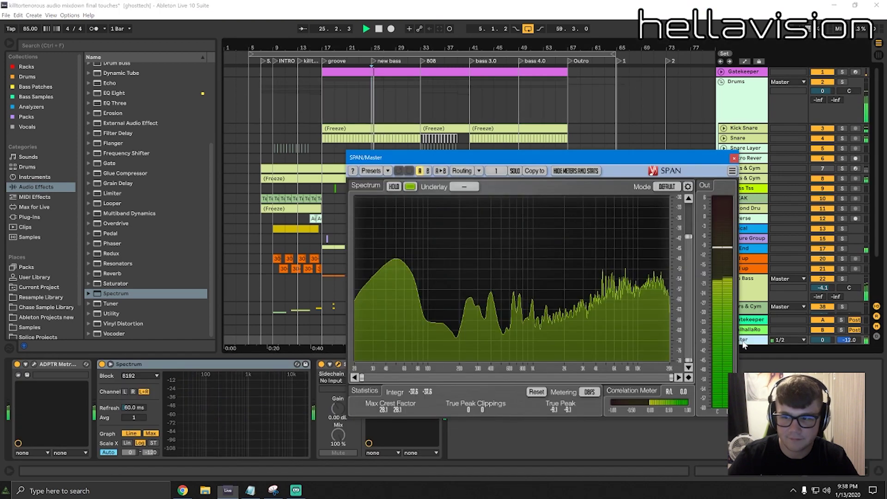
click(393, 186)
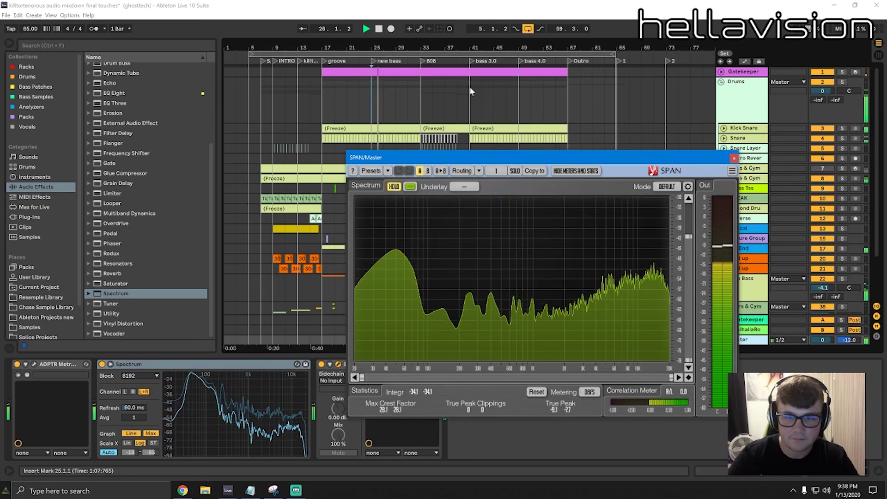
key(space)
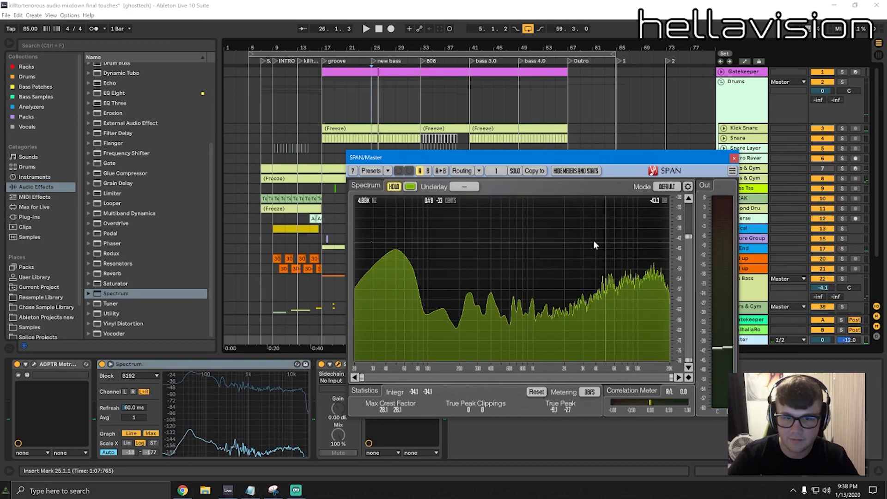
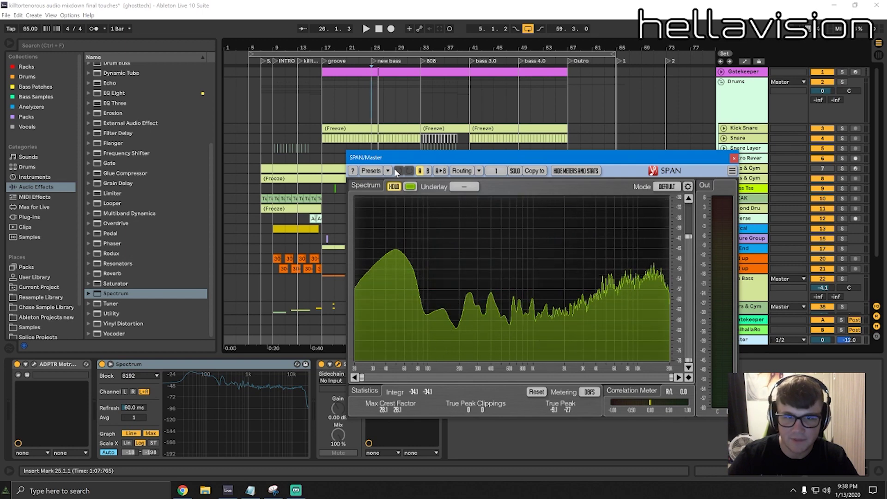
Place the insert marker at bar 17, release SPAN's spectrum hold, and start playback from there
drag(511, 238, 469, 248)
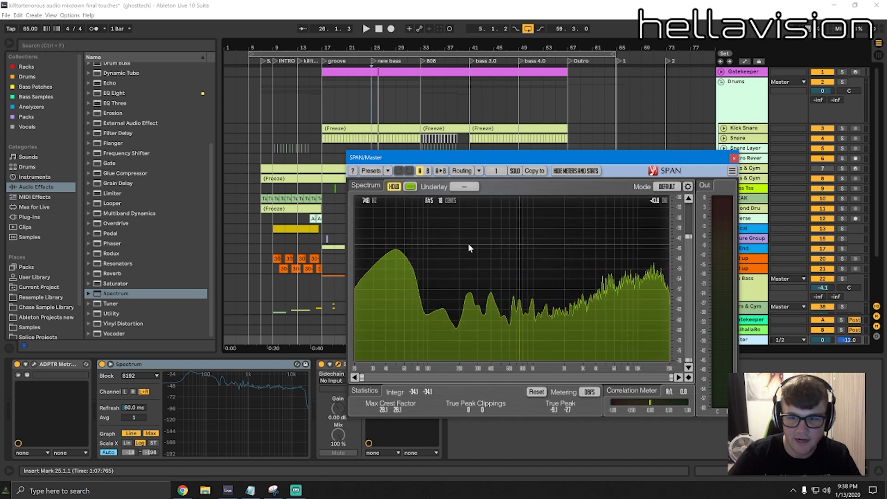
click(317, 219)
click(322, 340)
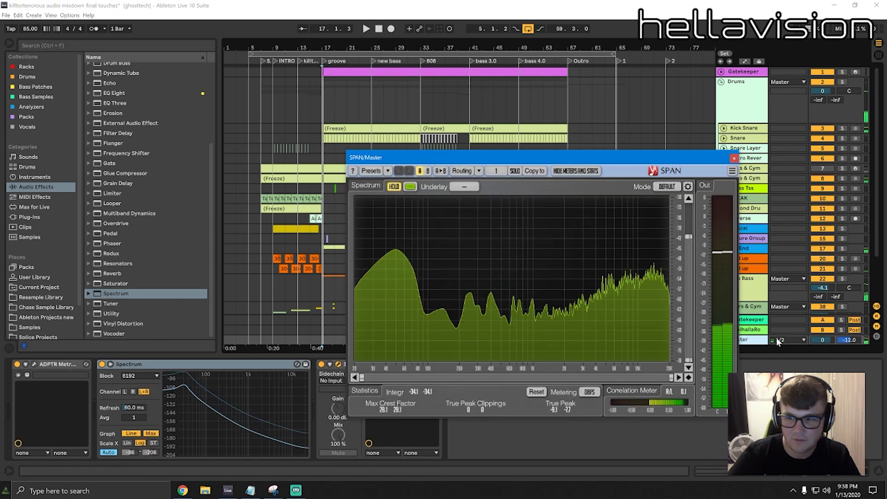
click(394, 186)
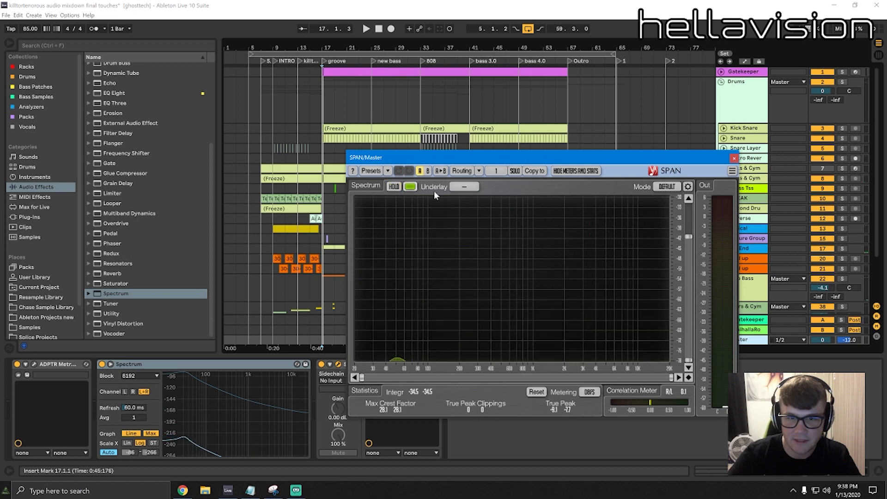
key(space)
Audition the highs around 15.5 kHz in SPAN, lower the upper limit of its display range, and close the window after stopping playback
drag(608, 240, 658, 252)
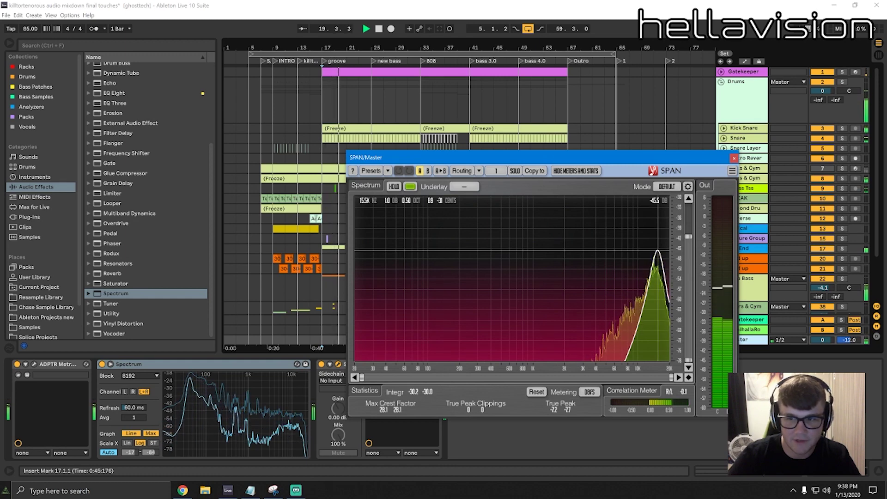
drag(658, 252, 688, 276)
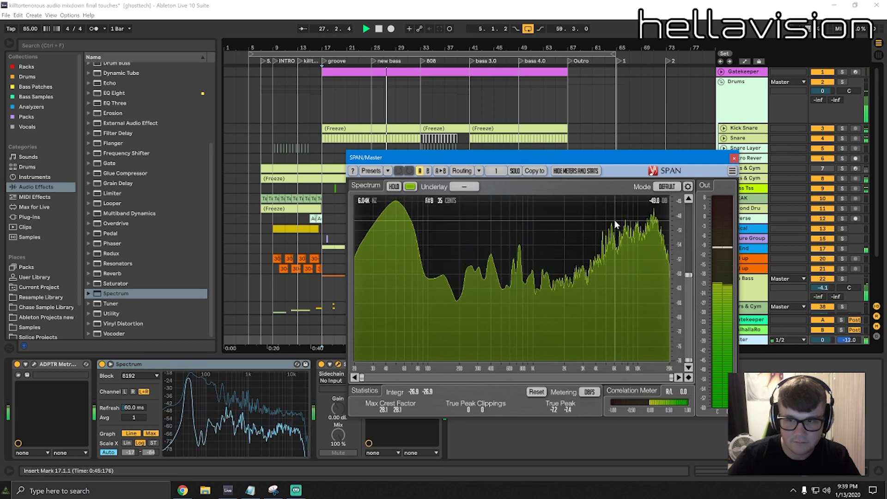
key(space)
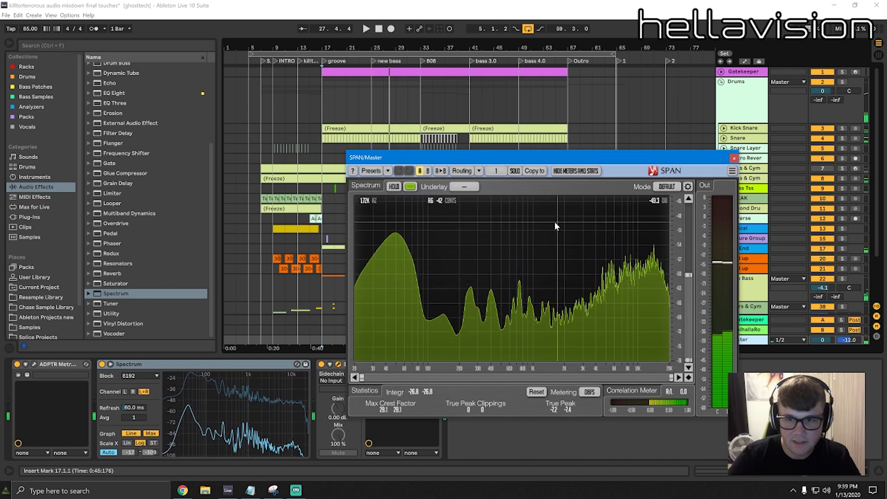
click(735, 158)
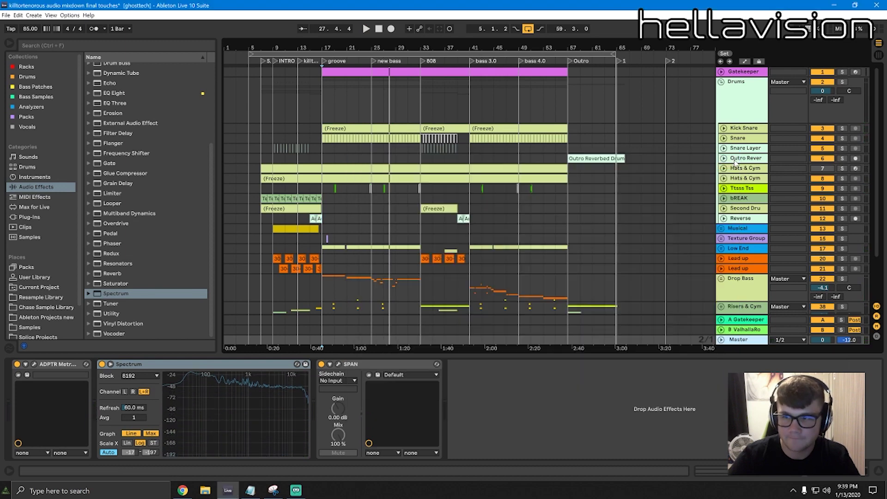
Select the loop's time range up to bar 65, and open SPAN and the enlarged Spectrum display on the Master track
click(649, 248)
scroll(638, 231, down, 3)
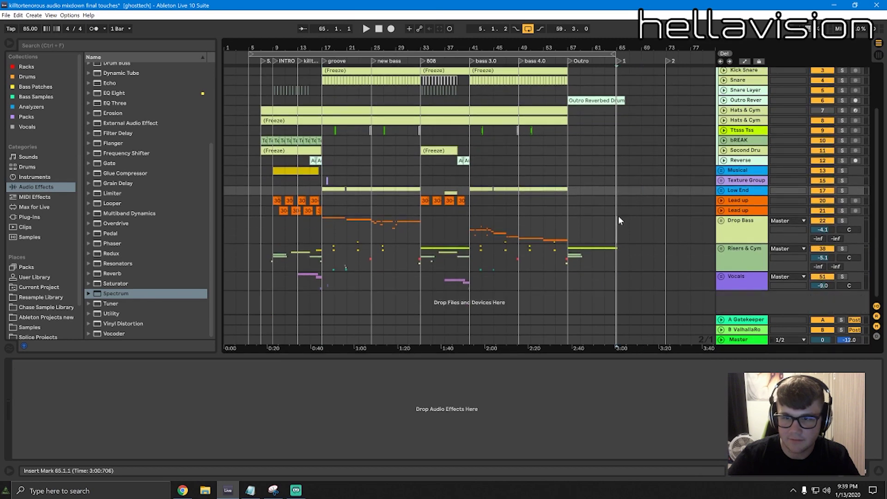
click(617, 222)
click(614, 55)
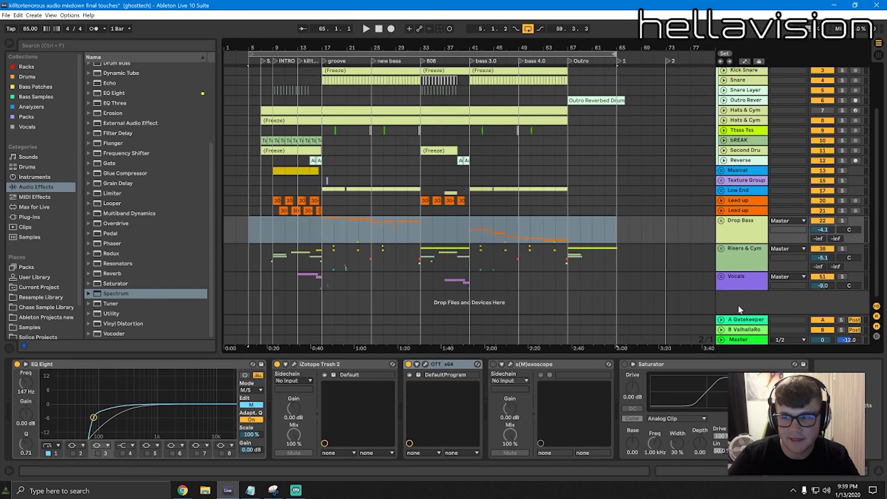
click(737, 341)
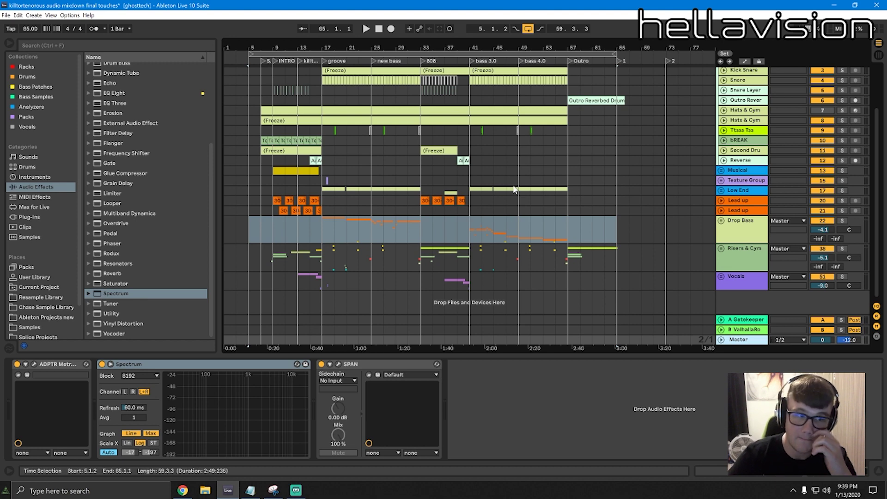
click(338, 364)
click(110, 364)
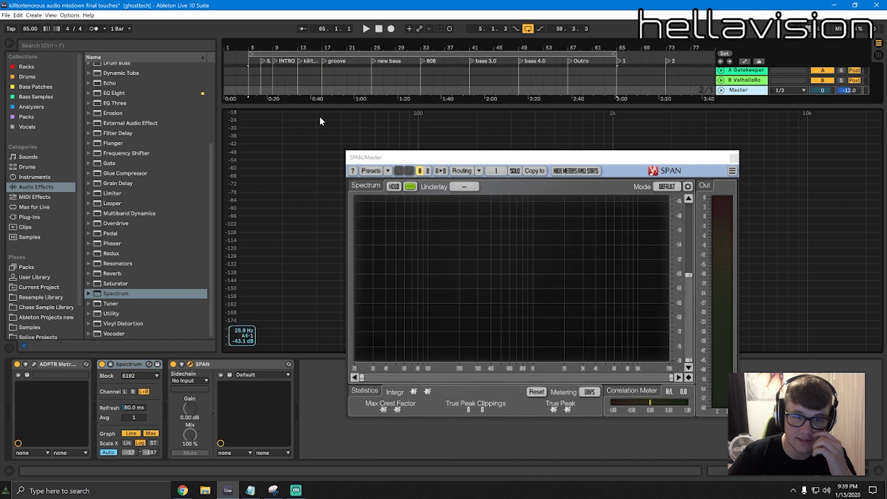
drag(467, 159, 533, 293)
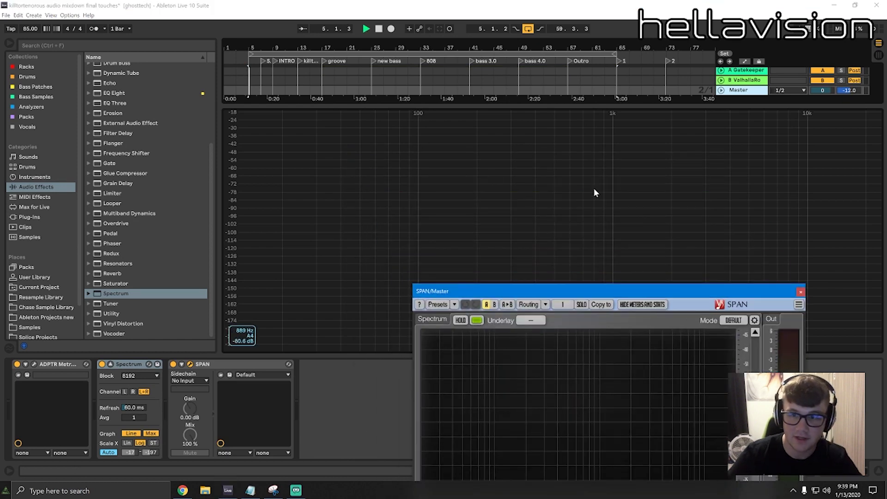
Play the song from bar 25 and examine the Master's frequency balance in the enlarged Spectrum with SPAN alongside
click(382, 79)
click(374, 76)
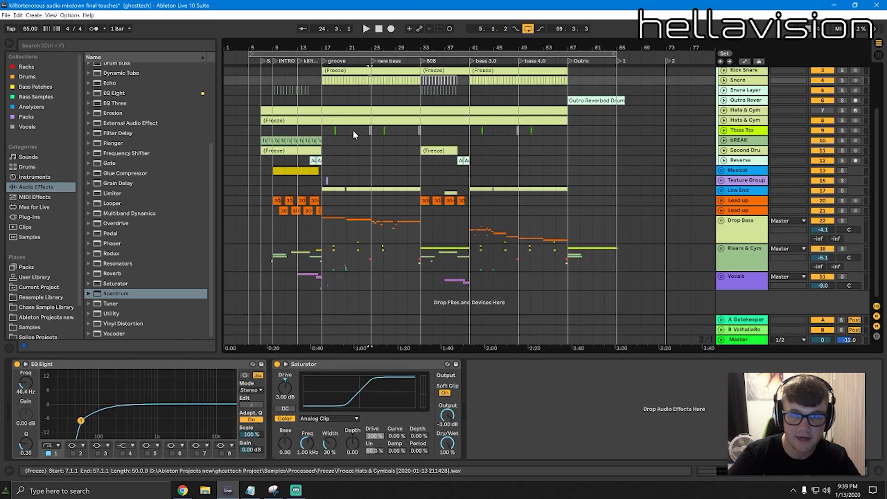
click(370, 140)
click(741, 342)
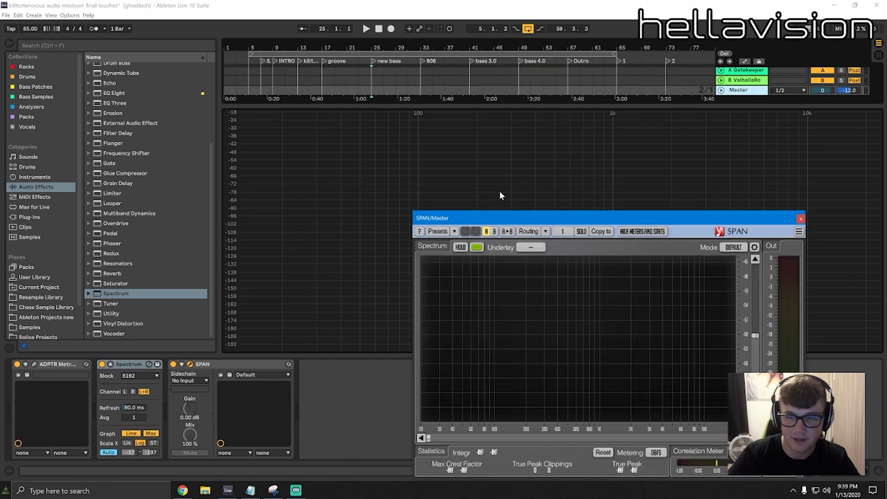
click(376, 85)
key(space)
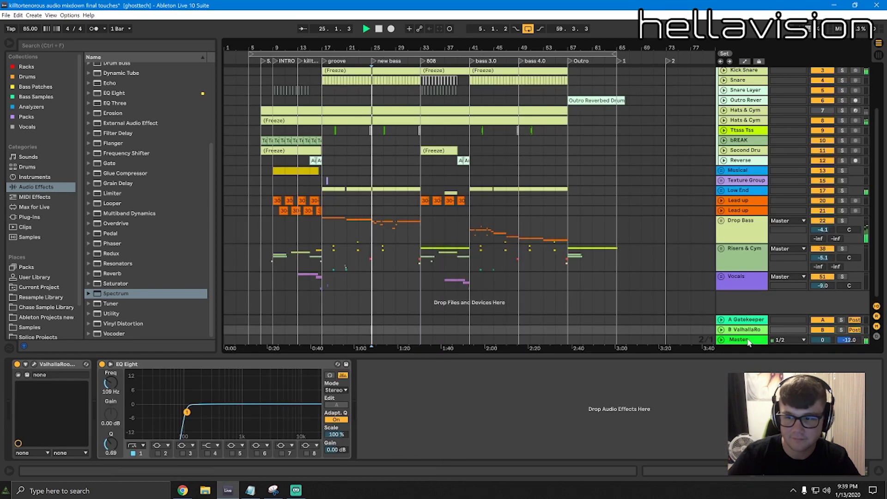
click(745, 336)
drag(594, 217, 510, 351)
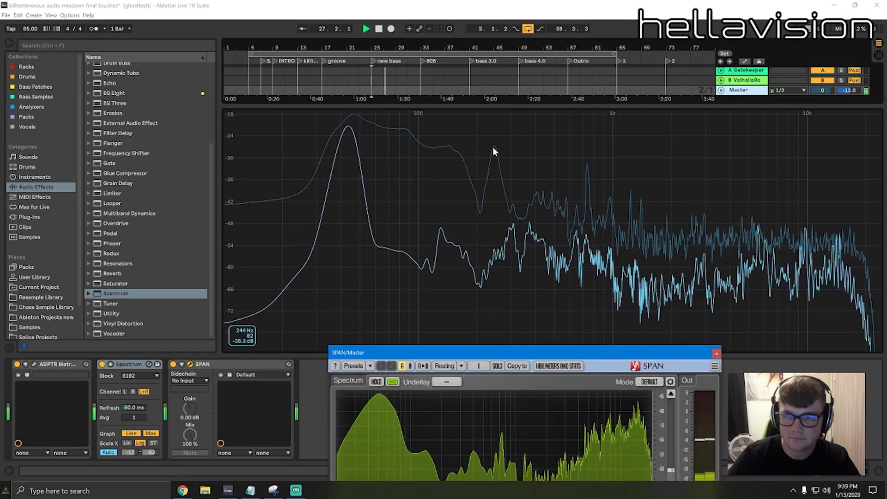
Collapse the enlarged Spectrum display, place the insert marker at bar 25, and stop playback
click(511, 104)
double_click(510, 124)
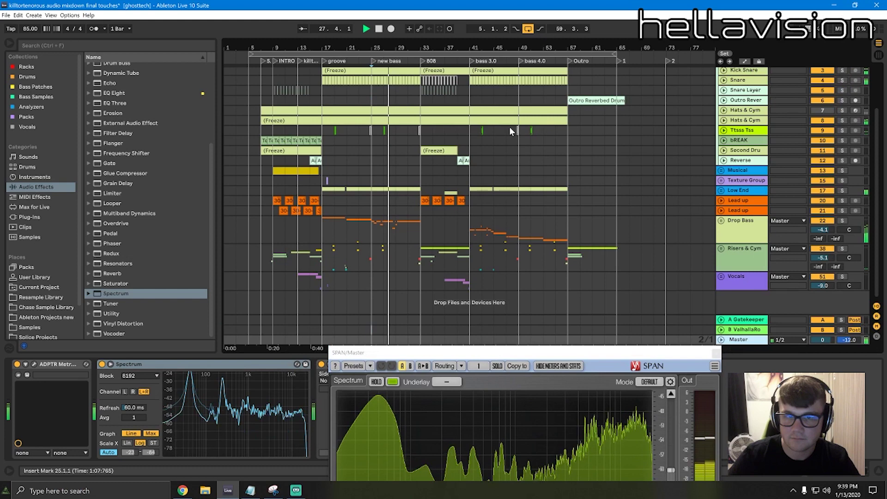
click(370, 135)
key(space)
Bring up the Snare track's devices and check the channel levels in the mixer during short playback from bar 25
scroll(407, 137, up, 3)
click(753, 139)
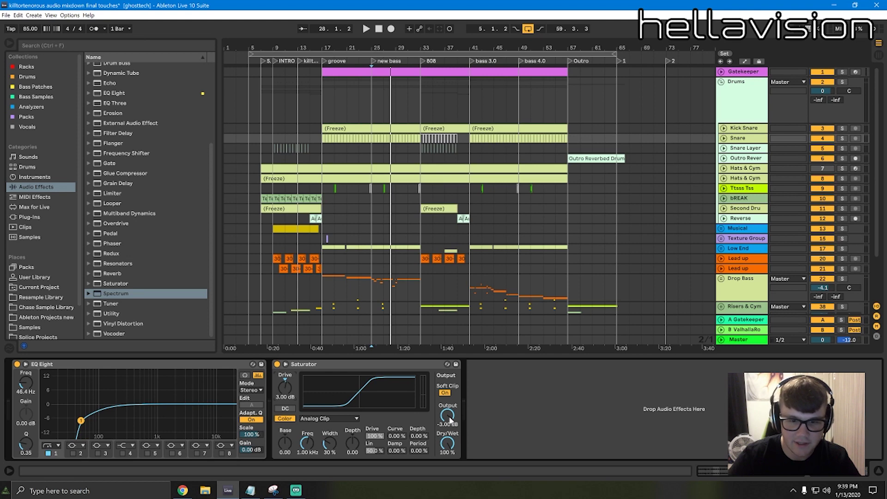
key(Tab)
key(space)
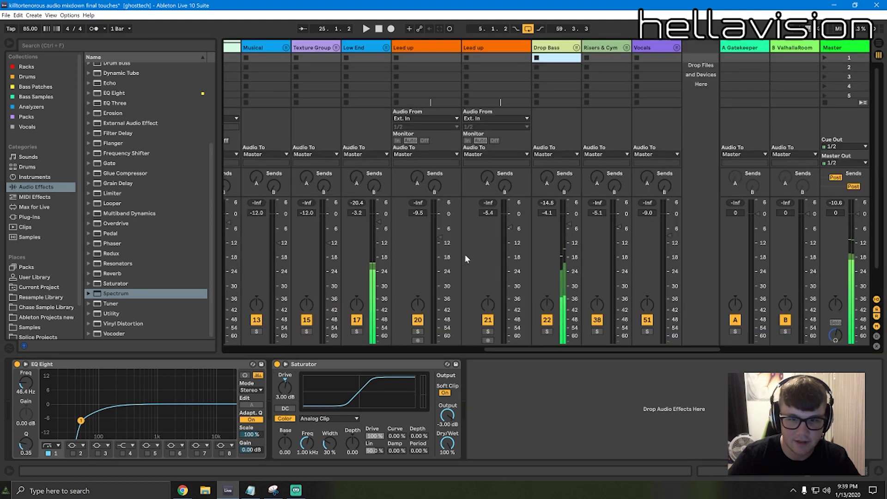
key(space)
key(Tab)
Inspect the Snare Layer's devices and look into the first Lead up track, folding it again
click(752, 148)
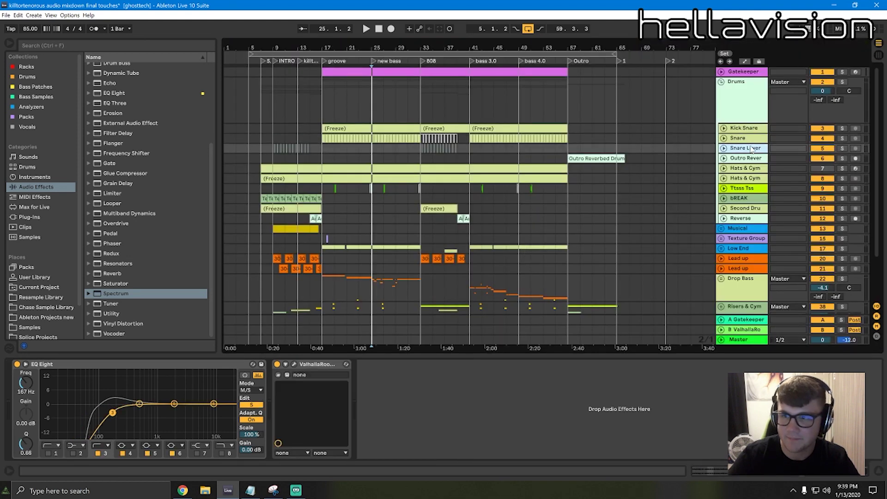
click(725, 148)
click(724, 149)
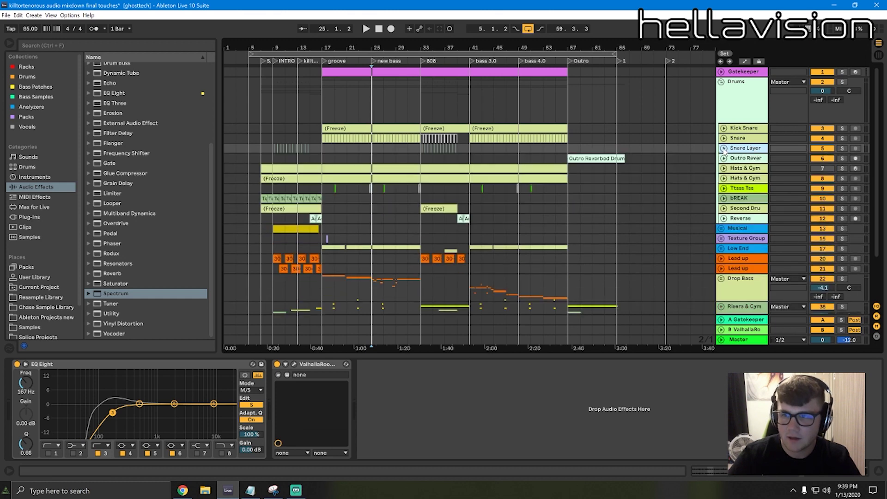
scroll(758, 184, down, 3)
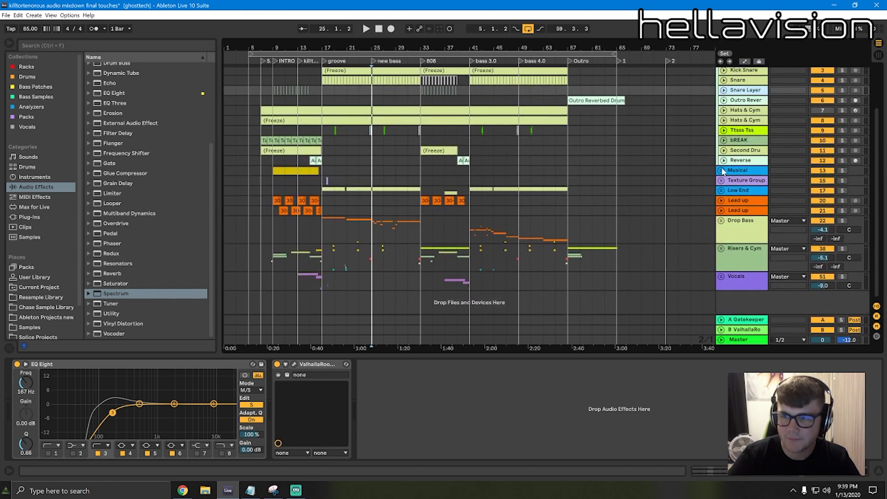
scroll(723, 171, up, 3)
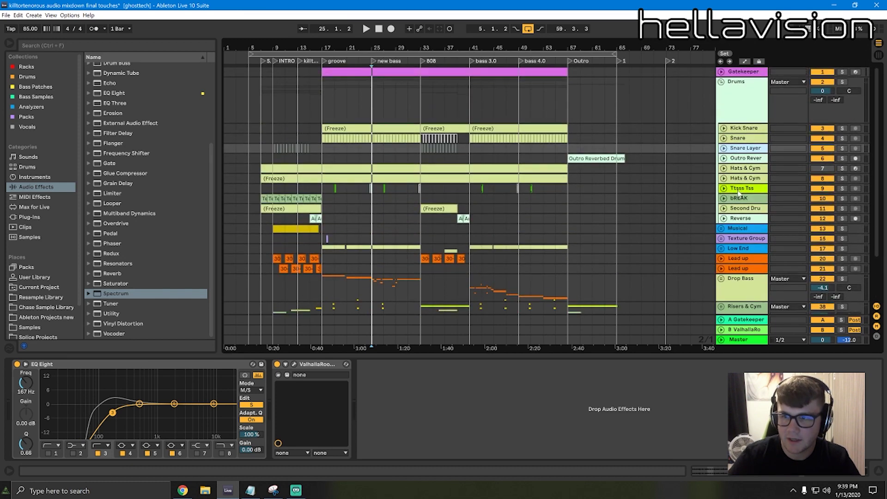
click(722, 239)
click(722, 239)
scroll(725, 240, down, 2)
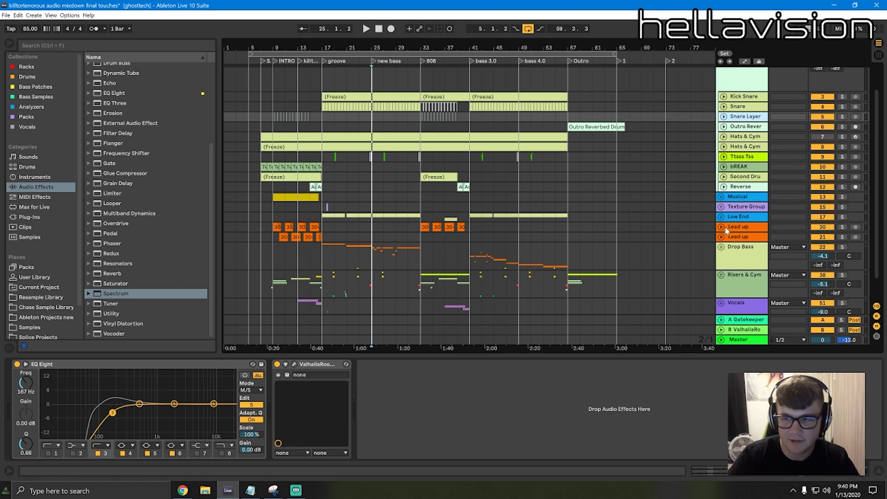
click(722, 226)
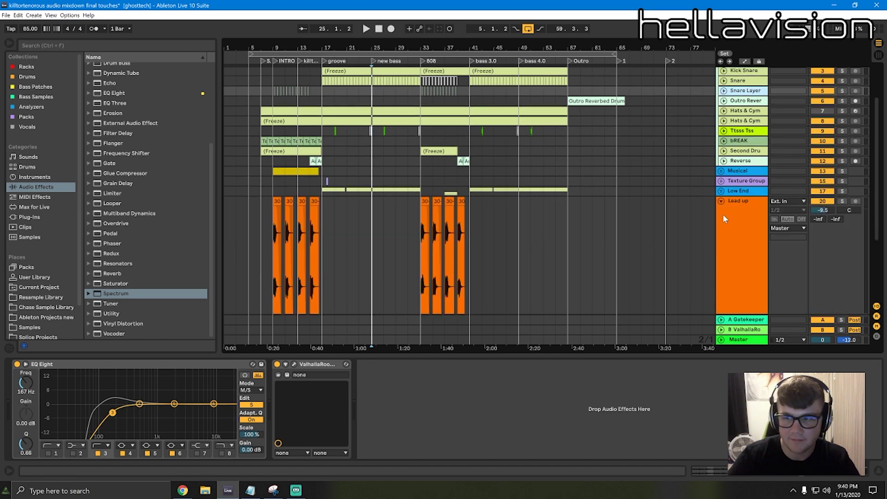
click(724, 199)
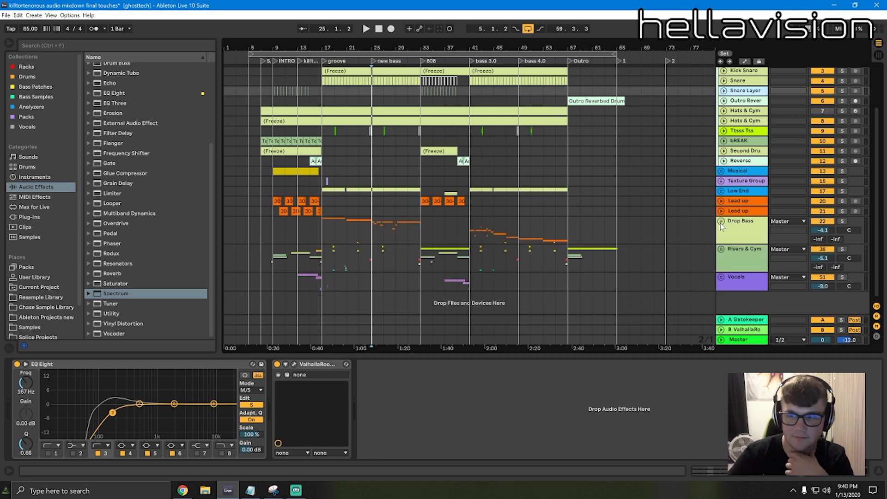
Examine the device chains of the Gatekeeper, Drums, Musical, Snare and Snare Layer tracks
scroll(722, 226, up, 3)
click(744, 73)
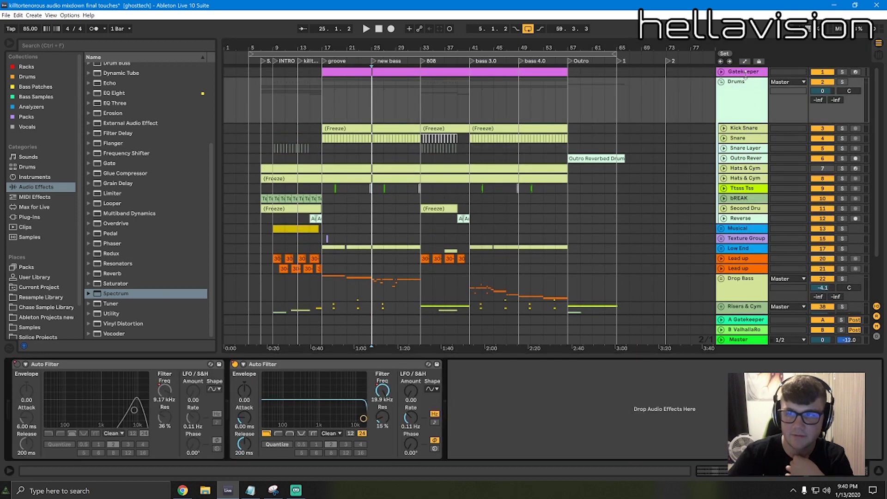
click(722, 82)
click(749, 103)
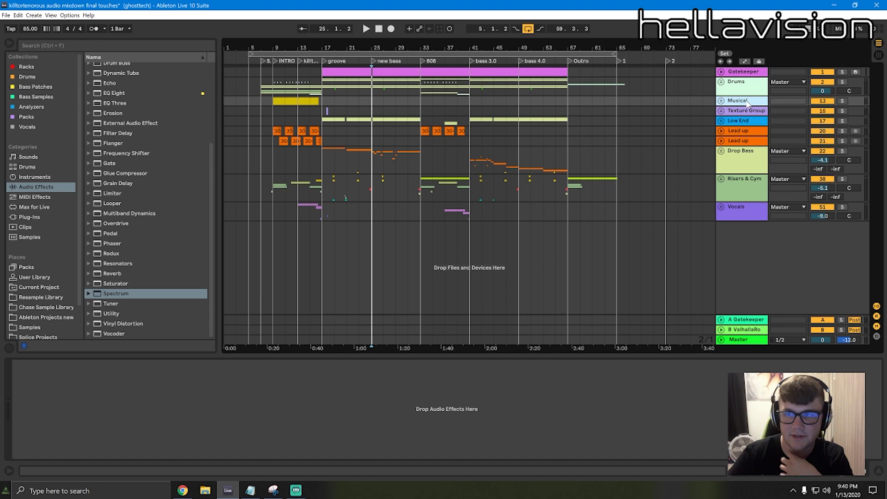
click(736, 92)
click(738, 78)
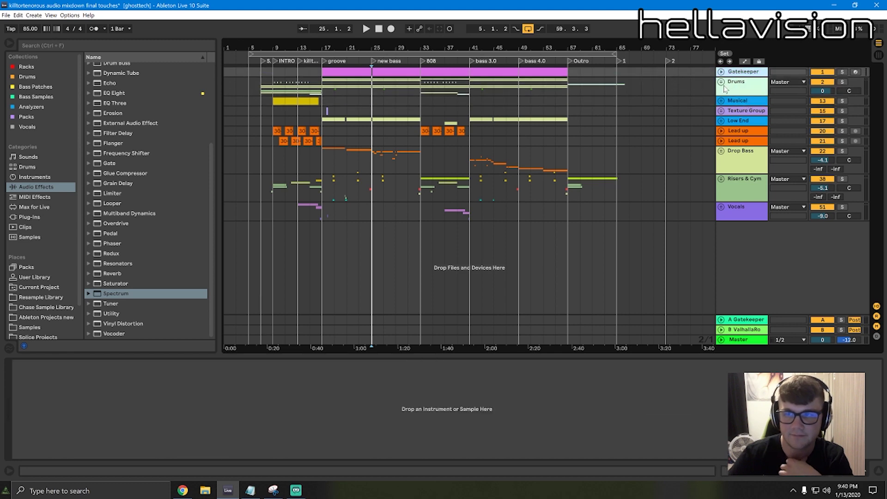
click(722, 82)
click(747, 96)
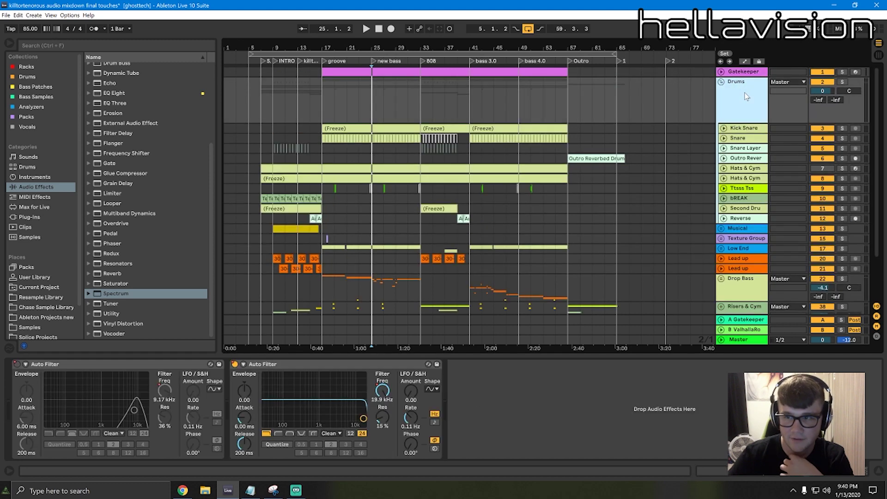
click(743, 141)
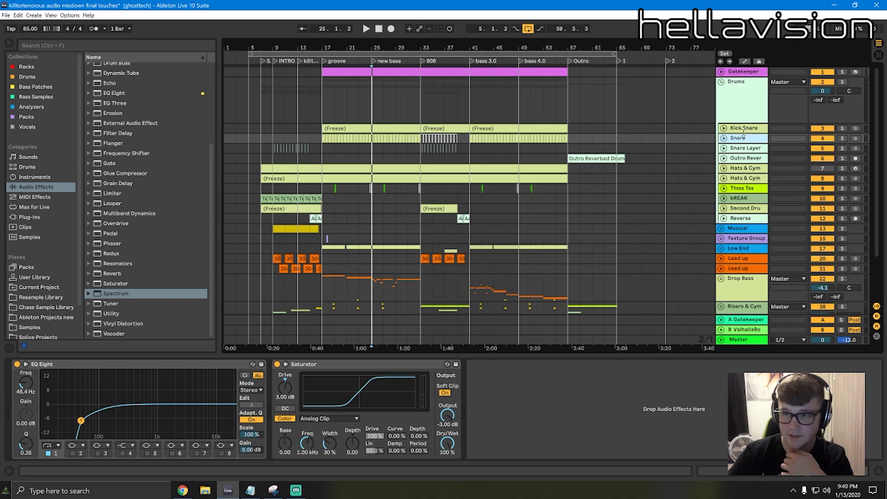
click(742, 114)
click(742, 150)
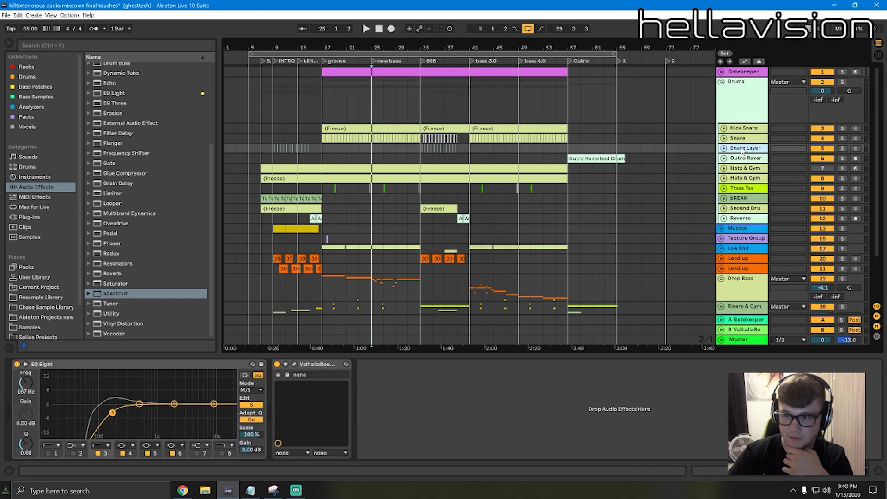
Fold the Drums group and group all tracks from Musical through Vocals under the name Sidechain
click(722, 84)
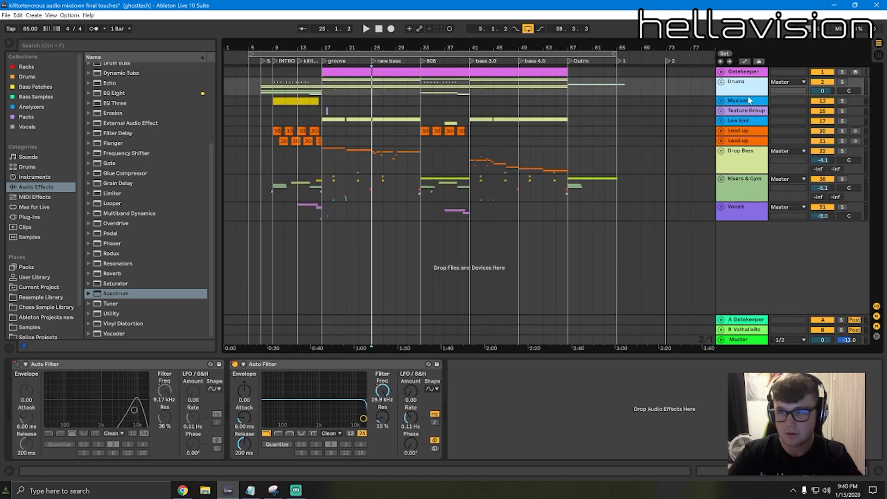
shift+click(750, 189)
shift+click(747, 215)
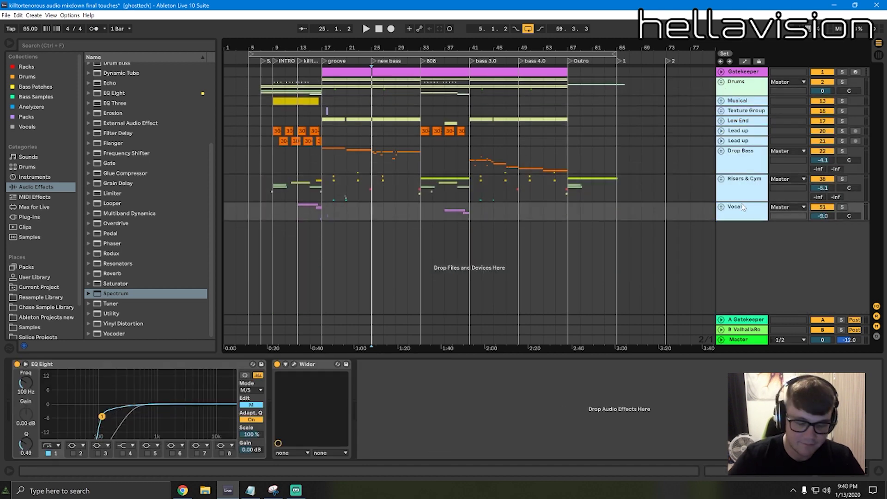
key(ctrl+g)
key(ctrl+r)
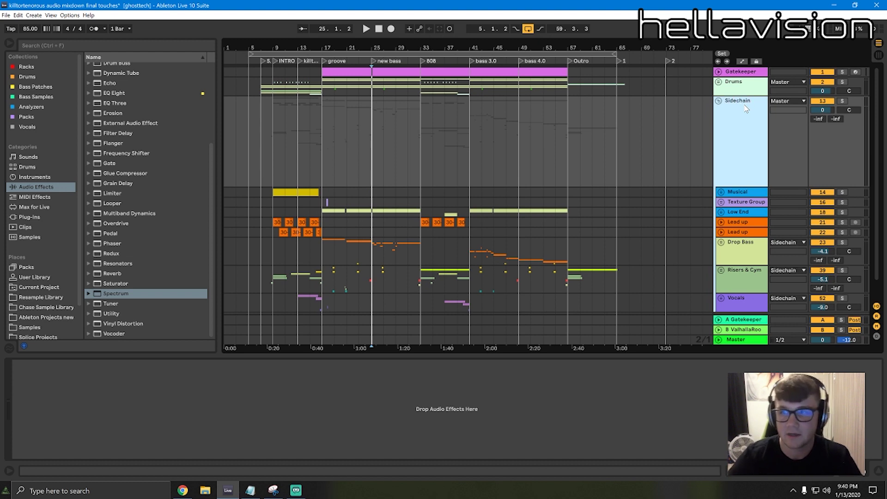
Select the Gatekeeper track's clip starting at bar 17 and look through the available plug-ins in the browser
click(735, 74)
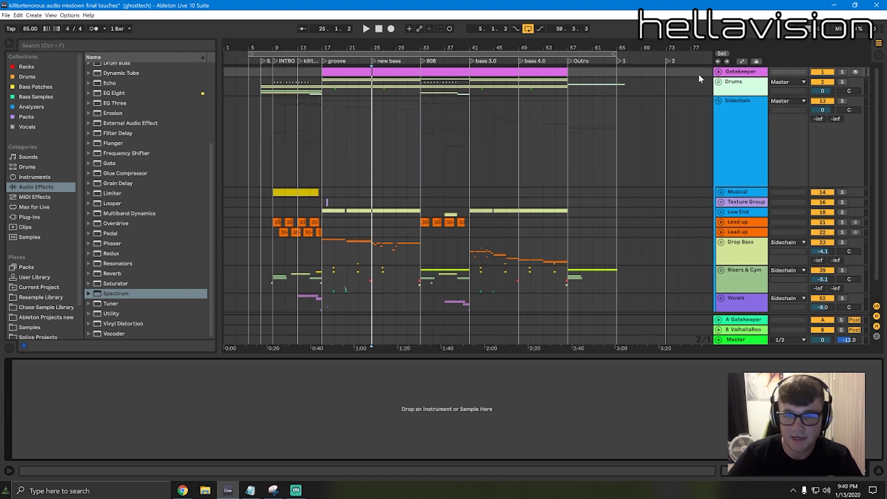
click(753, 72)
click(404, 71)
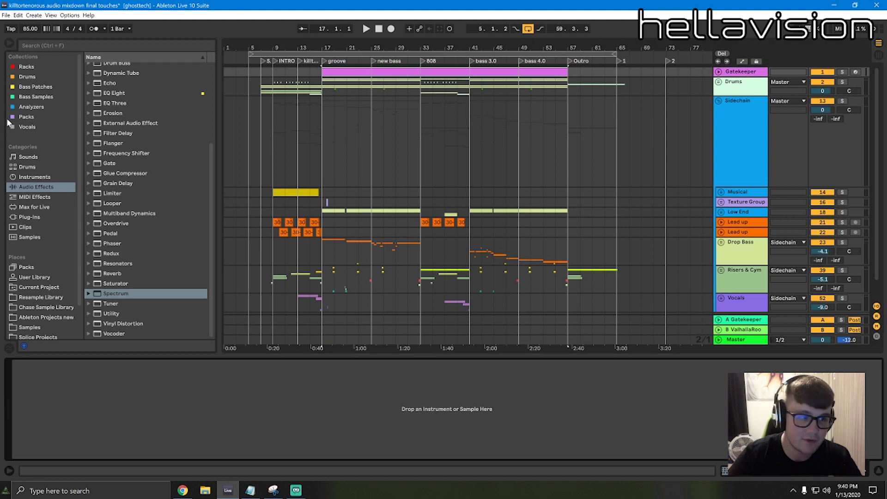
click(49, 177)
click(33, 217)
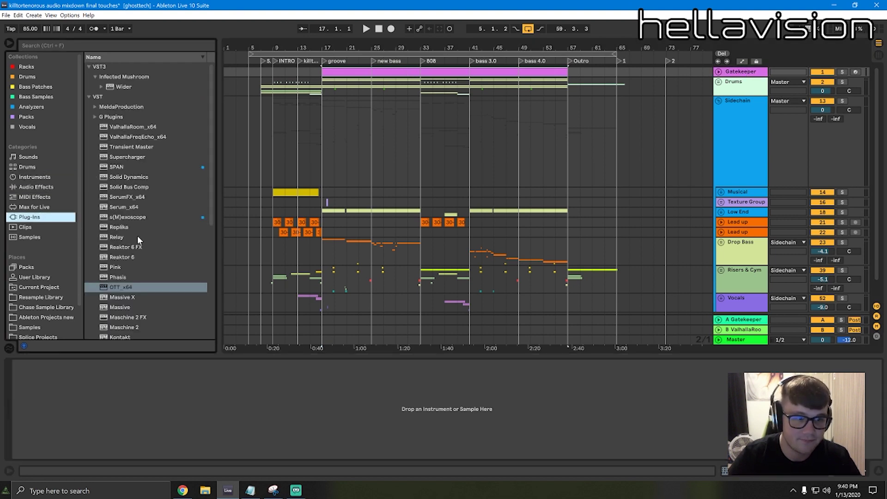
scroll(137, 238, down, 5)
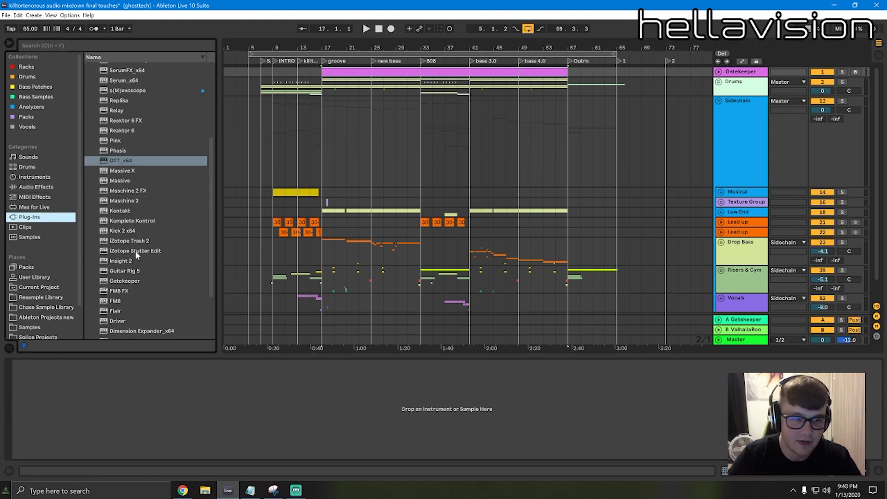
Add an External Instrument to the Gatekeeper track, route its MIDI to A-Gatekeeper, and unfold the track
click(35, 177)
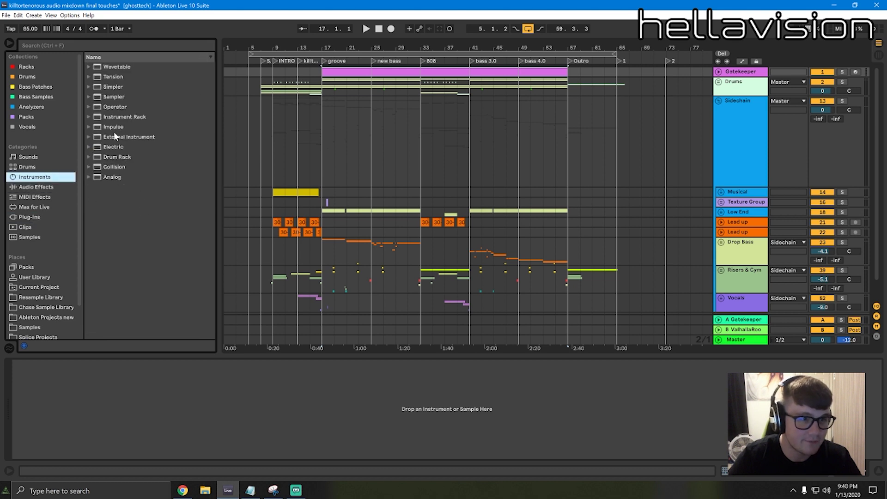
drag(115, 136, 222, 389)
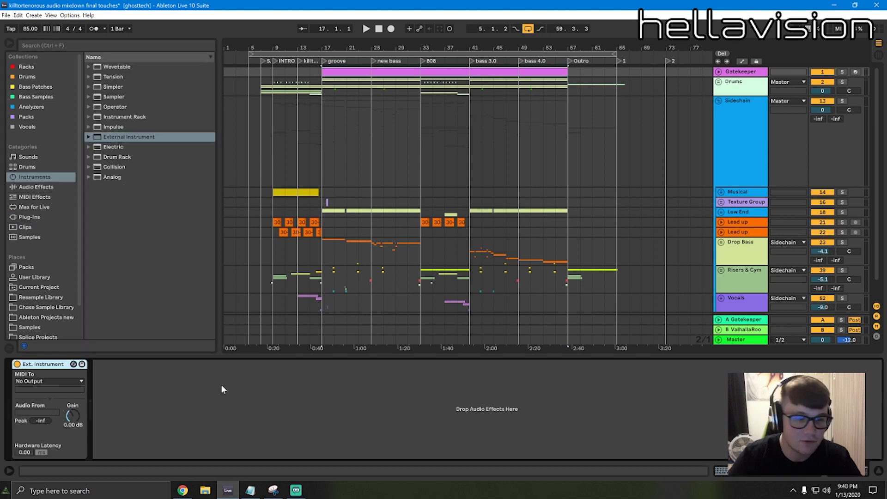
click(28, 381)
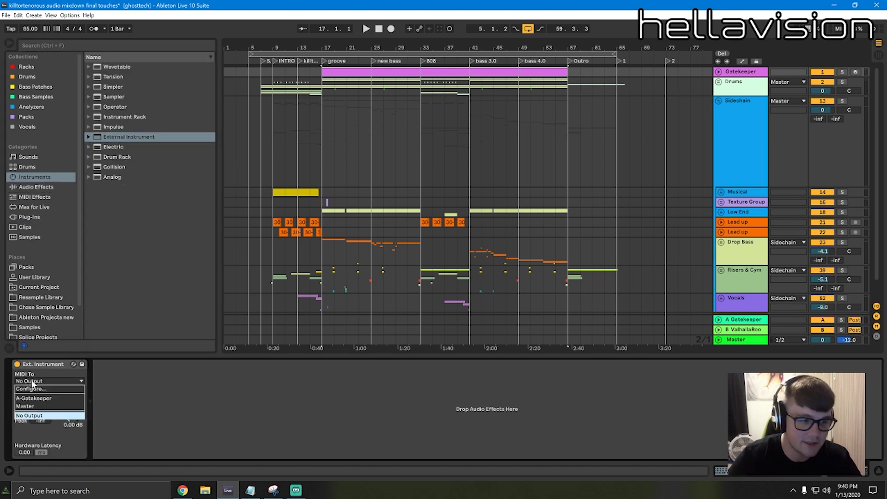
click(46, 399)
click(722, 72)
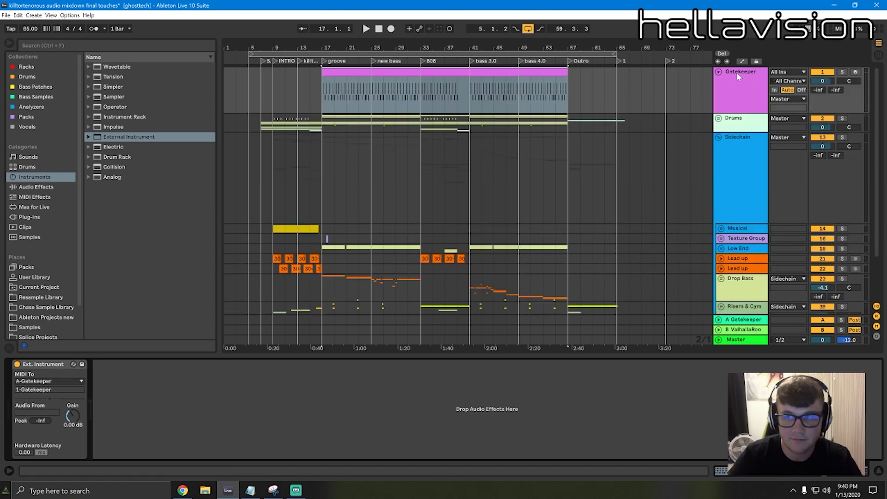
click(44, 382)
click(44, 382)
click(45, 382)
click(44, 382)
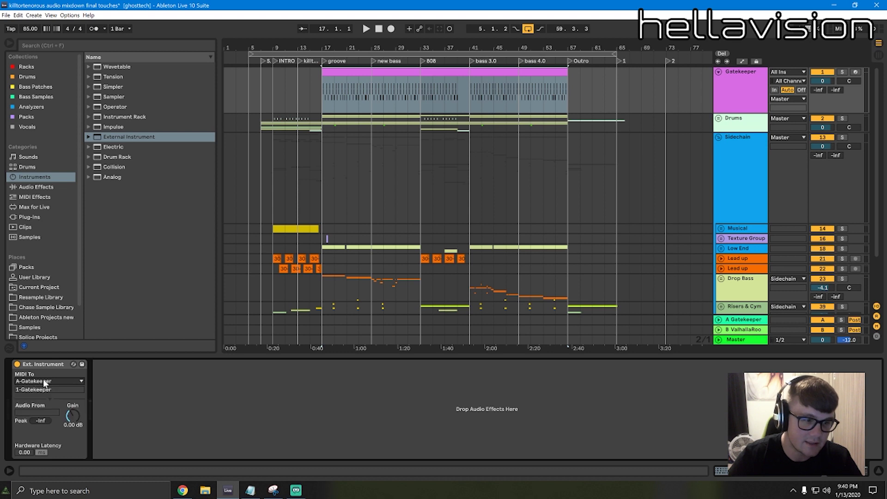
Check the Gatekeeper plug-in on return A and delete all D1 notes from the Gatekeeper track's clip
click(718, 320)
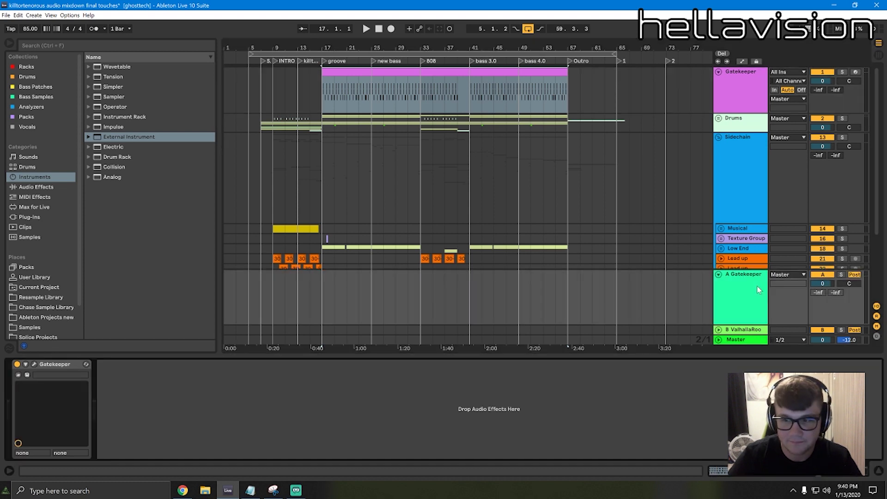
click(34, 365)
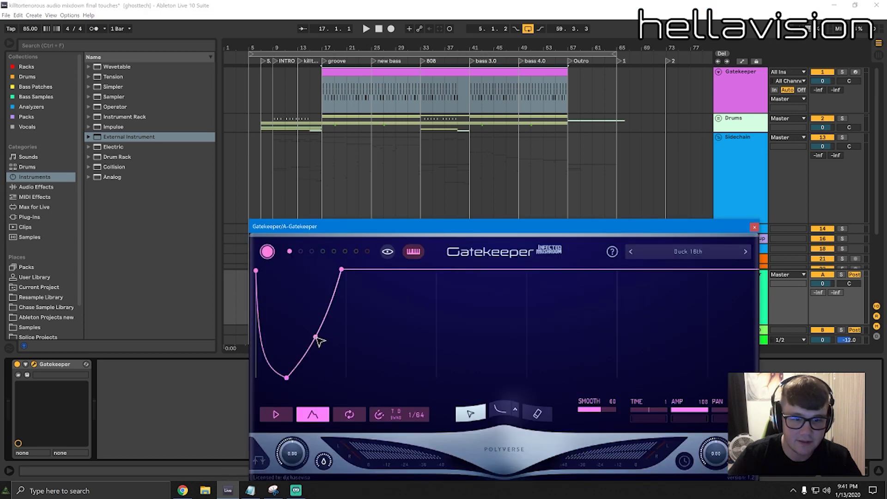
double_click(332, 73)
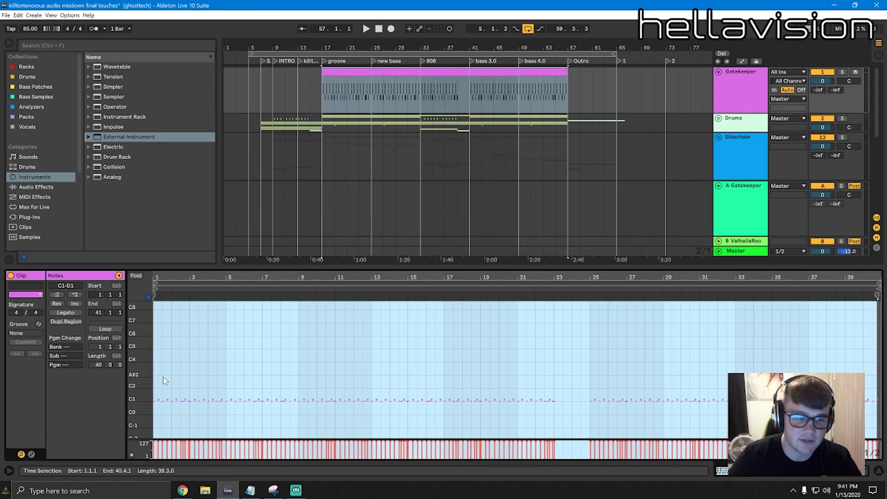
click(136, 276)
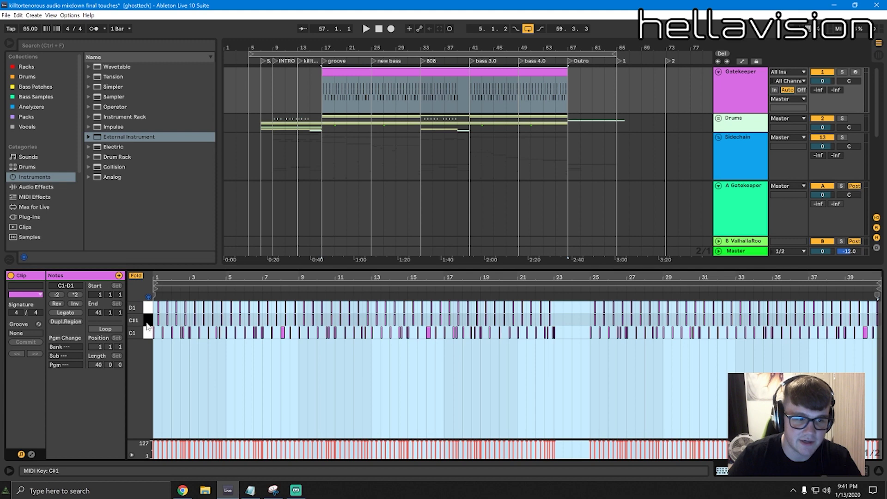
click(148, 322)
click(149, 309)
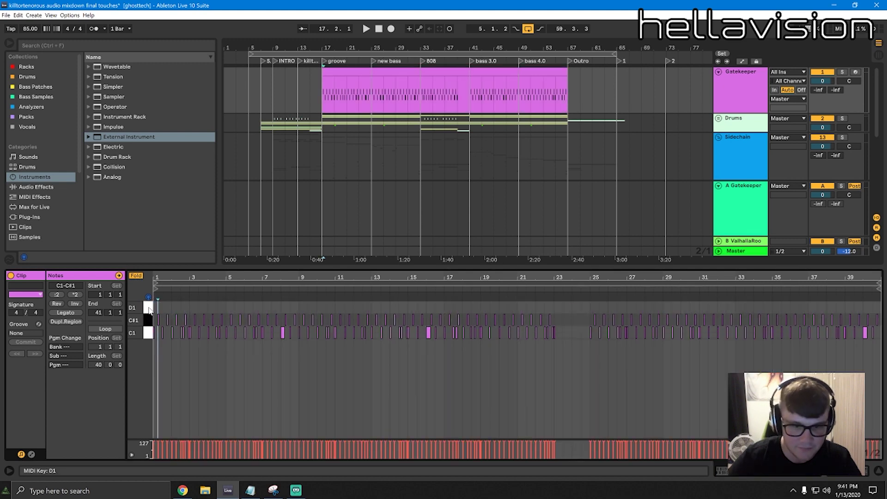
click(298, 119)
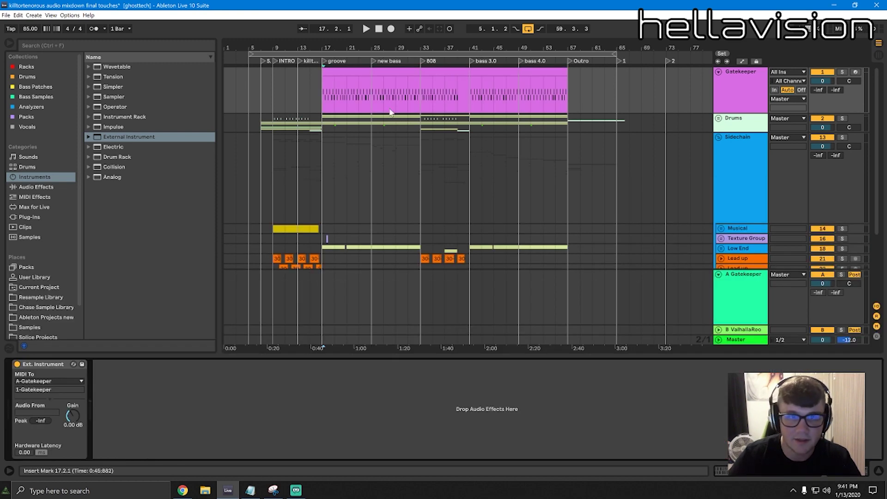
click(336, 91)
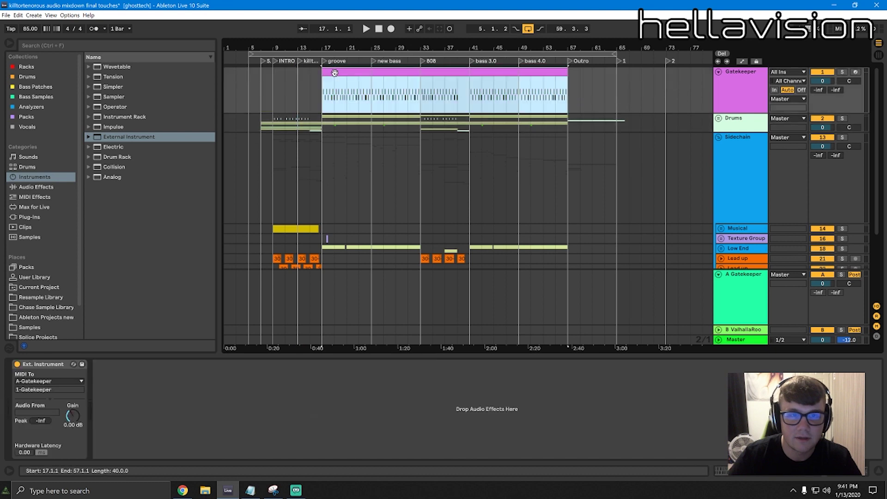
click(273, 76)
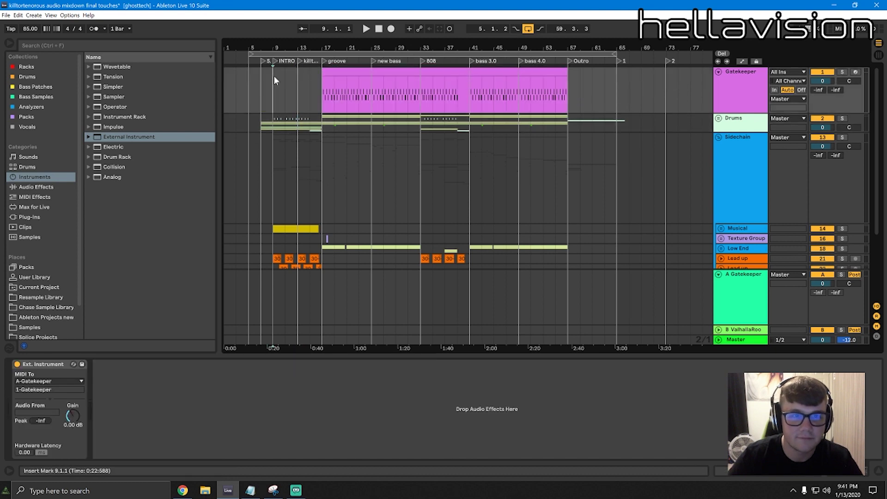
key(ctrl+v)
key(ctrl+z)
Copy six bars of the Gatekeeper clip to bar 9 and delete the C1 notes from the copy
click(323, 73)
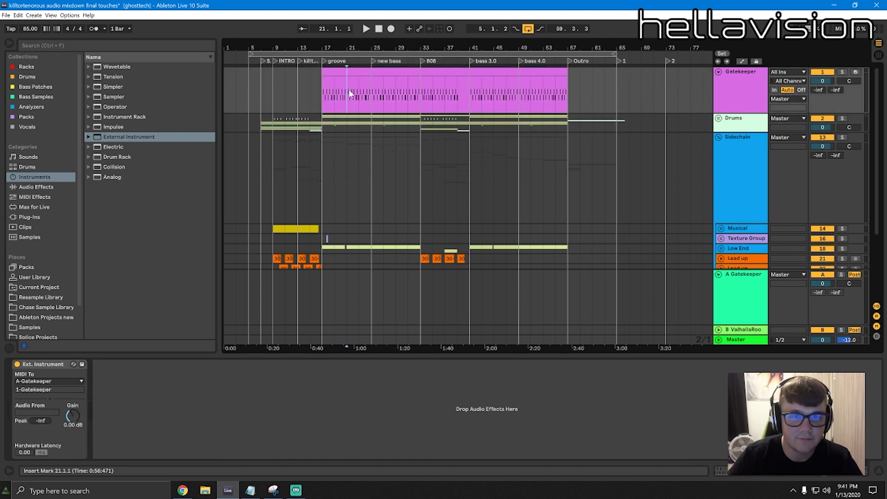
drag(324, 73, 273, 81)
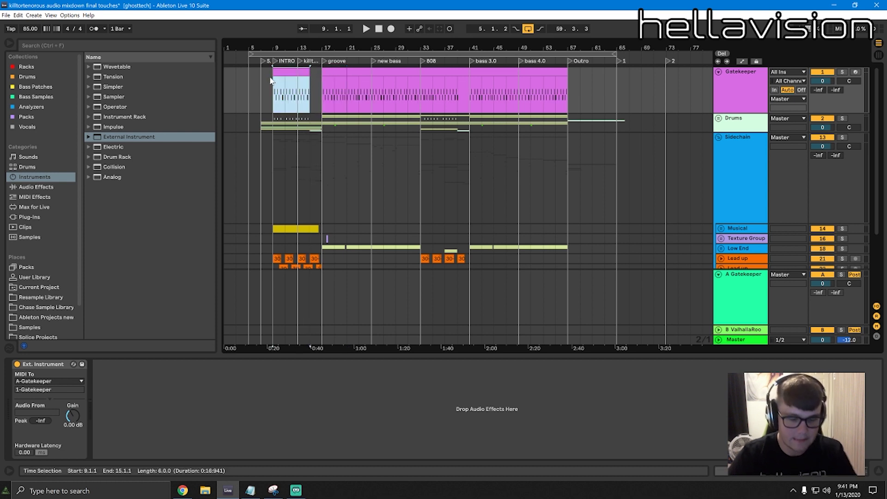
double_click(286, 72)
click(146, 322)
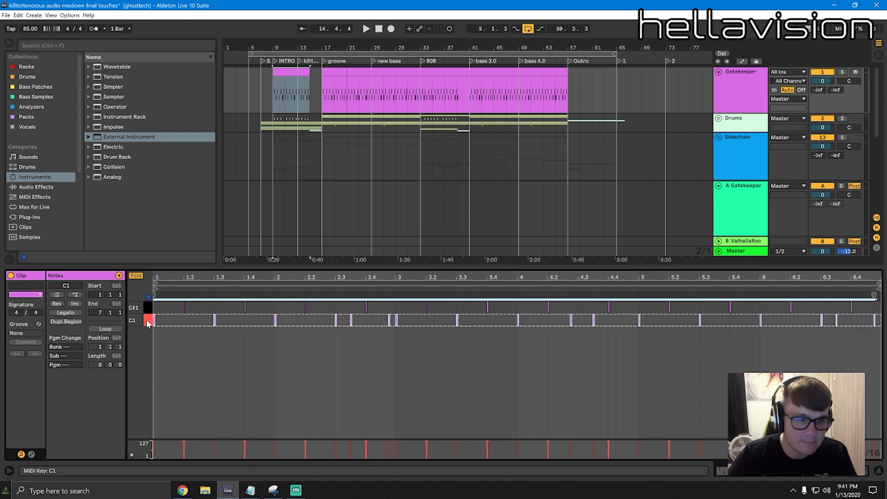
key(Delete)
Play the intro from bar 9 and check the envelope in return A's Gatekeeper plug-in
key(space)
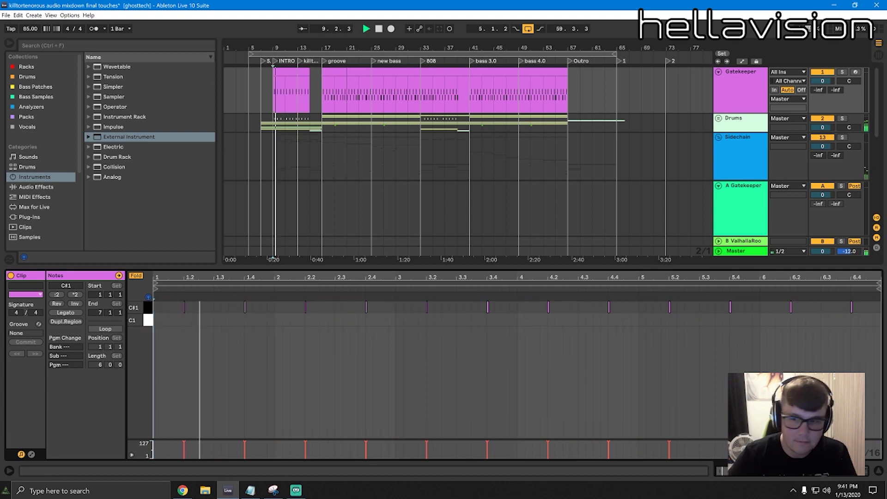
key(shift+Tab)
key(space)
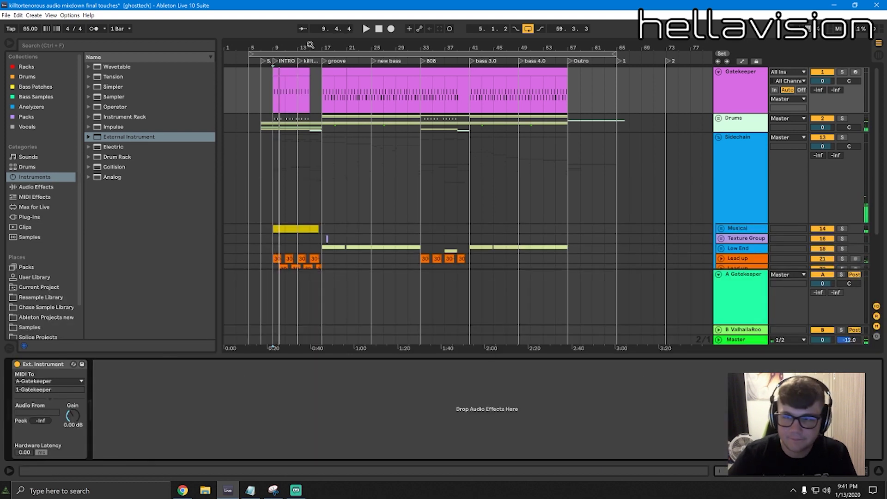
click(305, 81)
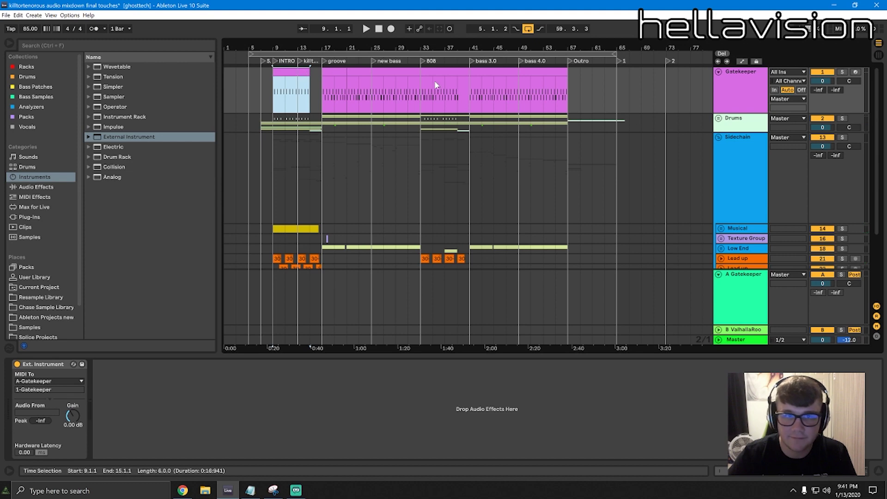
click(763, 313)
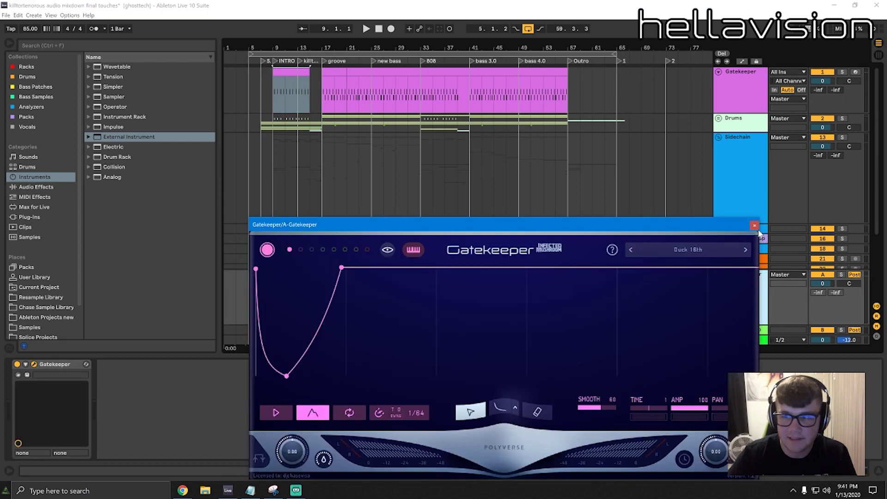
click(754, 226)
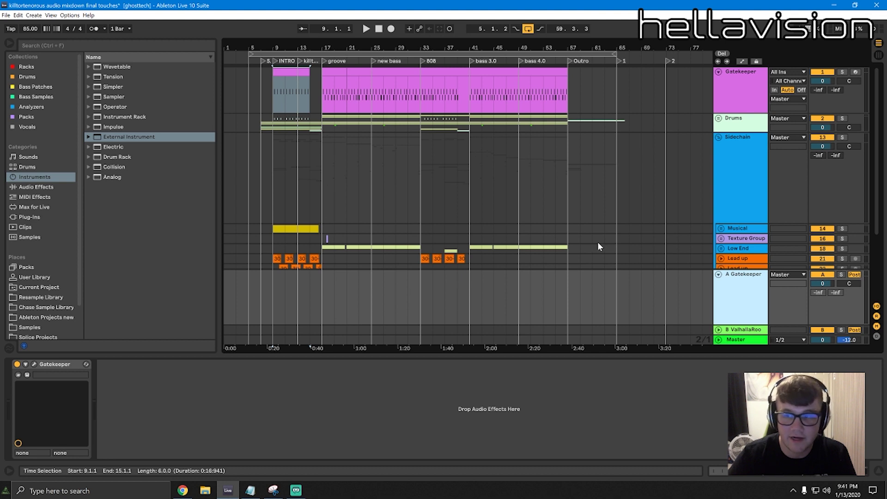
Reshape return A's Gatekeeper envelope so it dips at 0 ms and recovers sooner, and audition it from bar 33
click(422, 88)
click(742, 310)
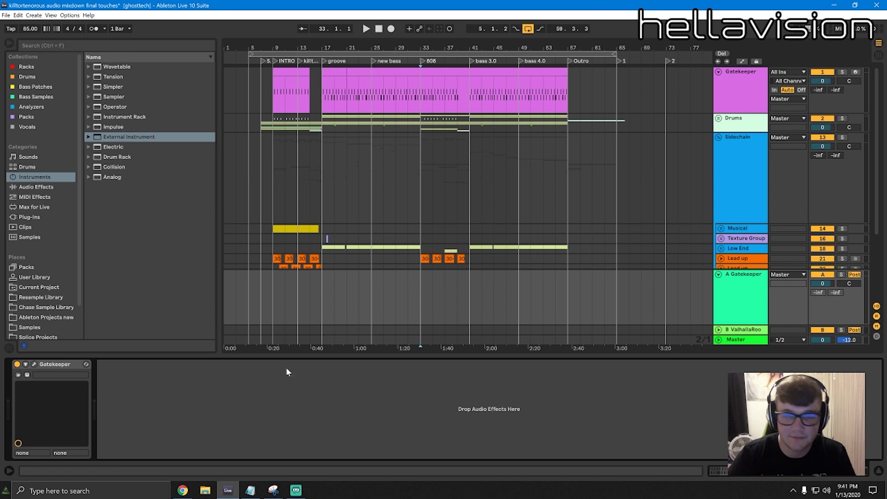
click(34, 365)
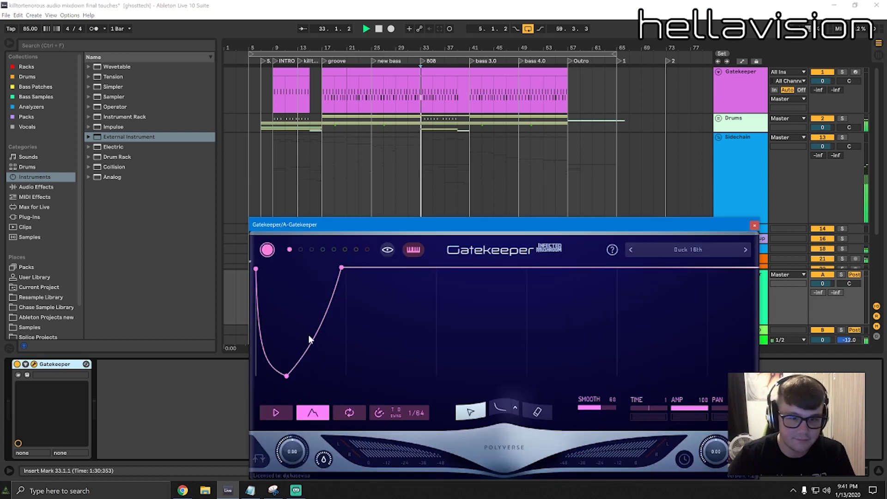
drag(288, 377, 257, 379)
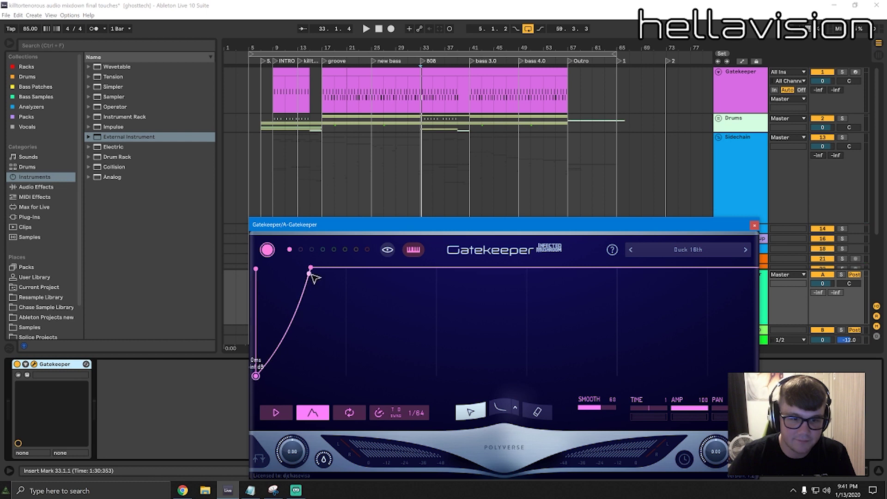
drag(312, 275, 299, 267)
key(space)
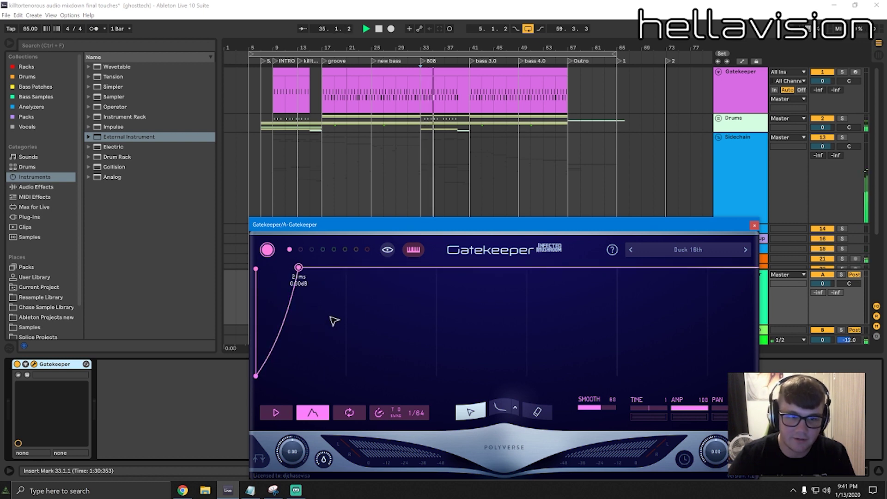
Play briefly from bar 41 while watching the Gatekeeper plug-in's envelope, and close the plug-in window
click(471, 100)
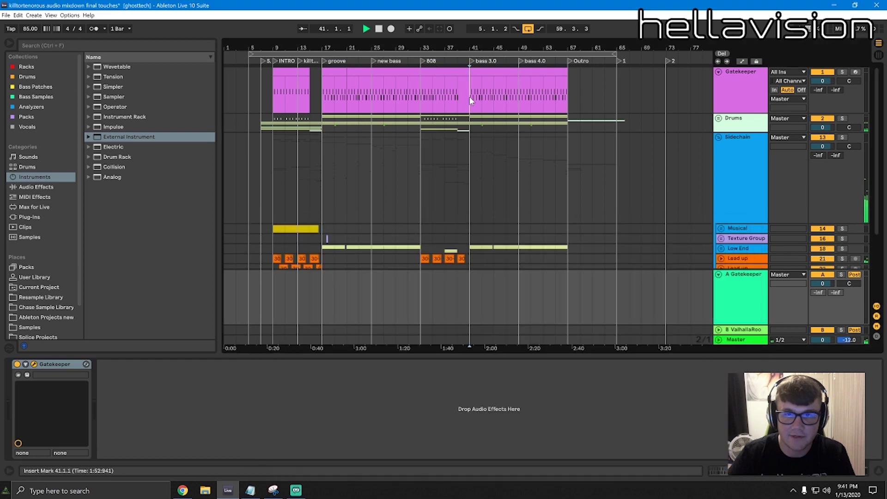
click(748, 288)
key(space)
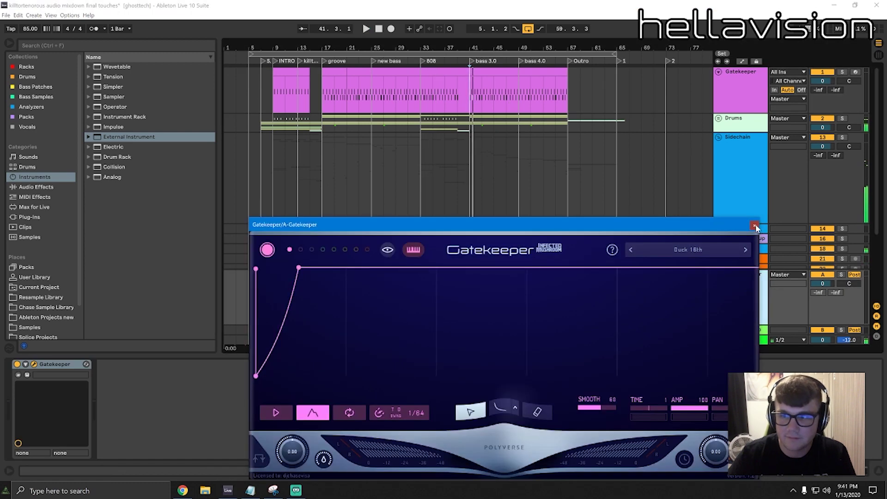
click(755, 226)
Route the Sidechain group's output to Sends Only and play from bar 41
click(725, 180)
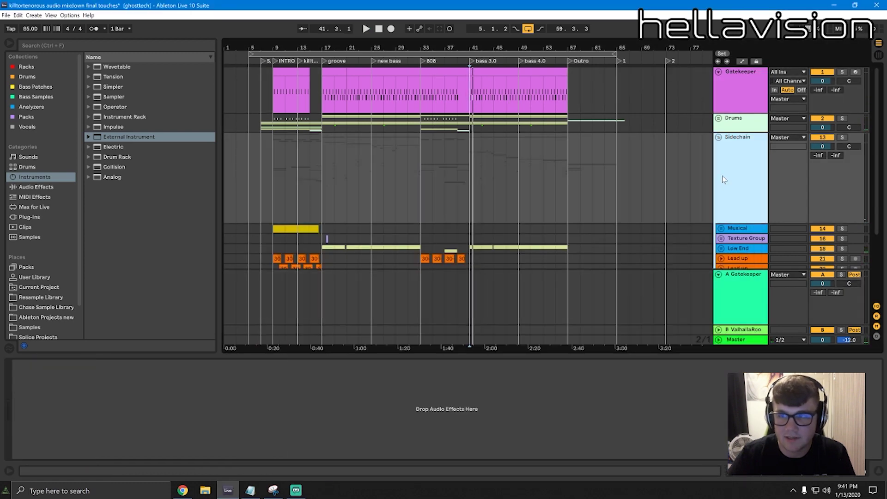
click(791, 138)
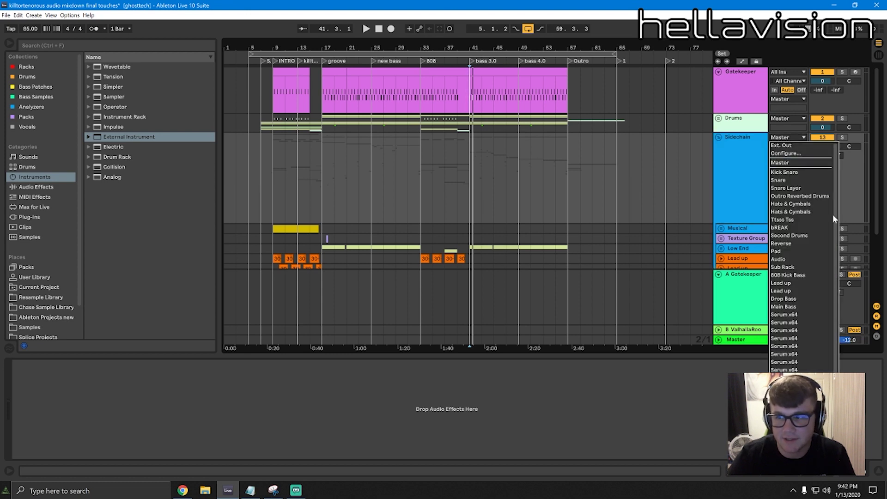
scroll(836, 217, down, 4)
click(718, 175)
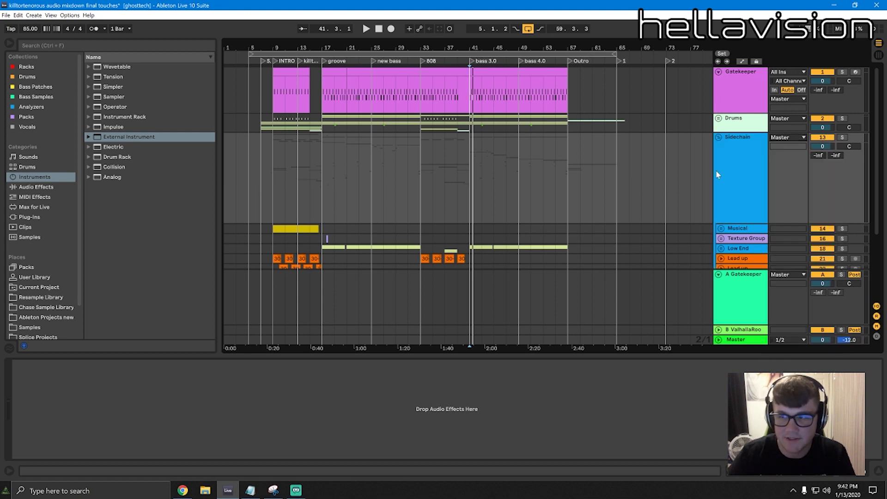
key(space)
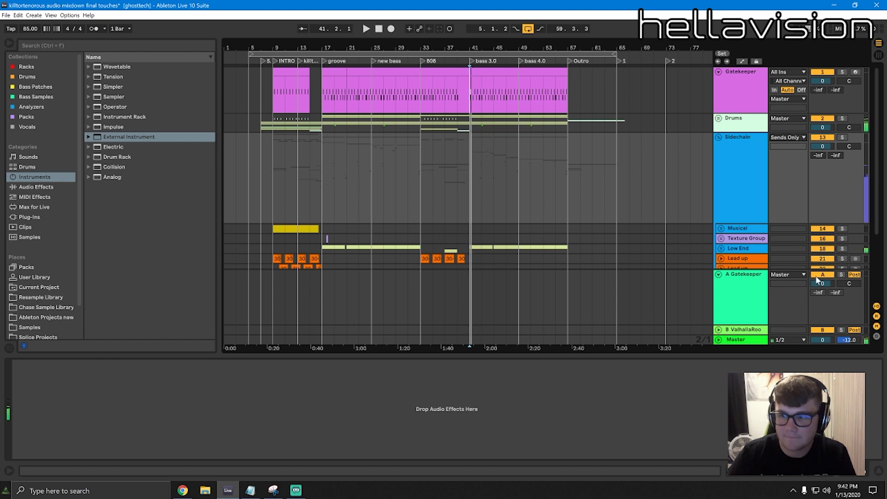
Set the Sidechain group's send to A-Gatekeeper to 0.0 dB and play from bar 33
click(747, 276)
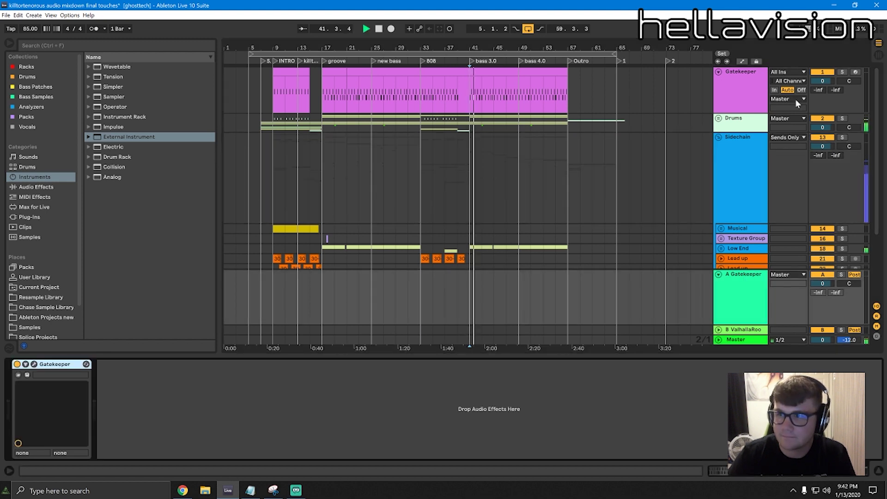
click(434, 111)
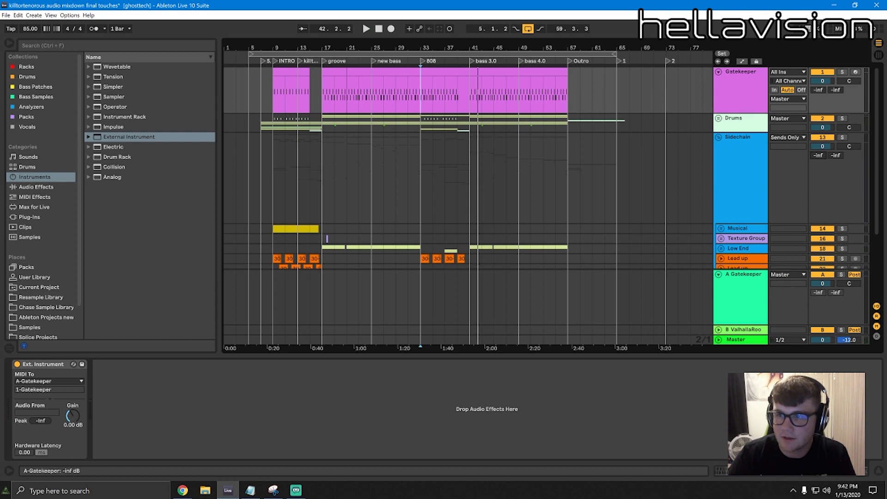
drag(819, 156, 819, 134)
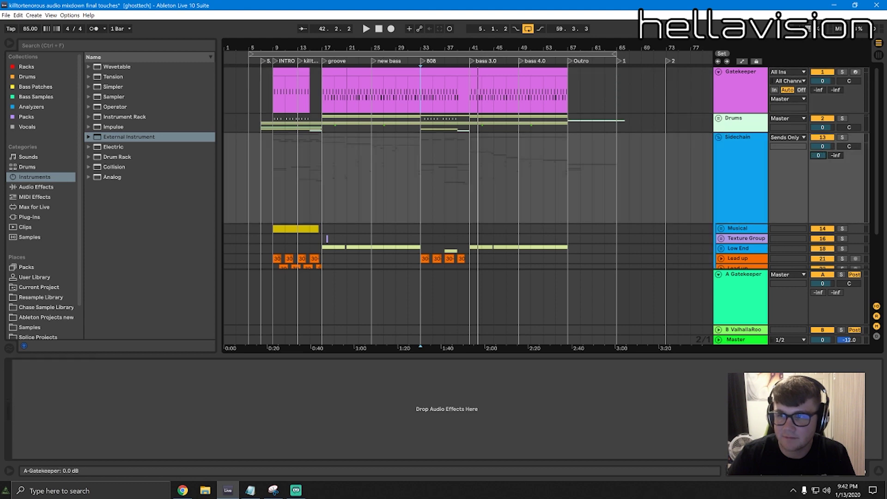
key(space)
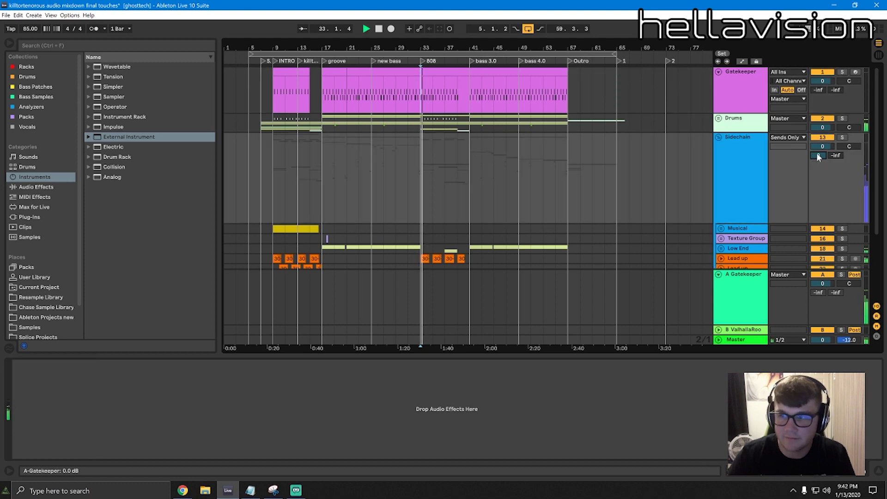
Move the recovery point of return A's Gatekeeper envelope to about 23 ms and play from bar 21
click(741, 300)
click(34, 364)
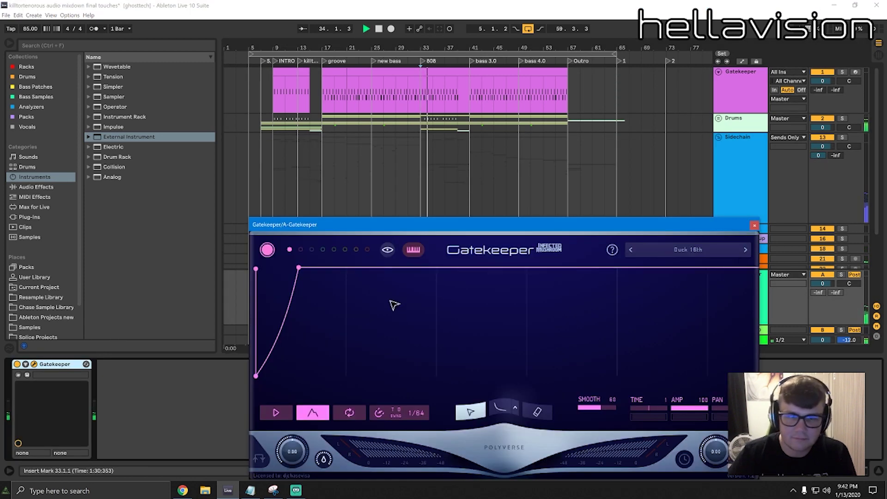
drag(299, 268, 301, 268)
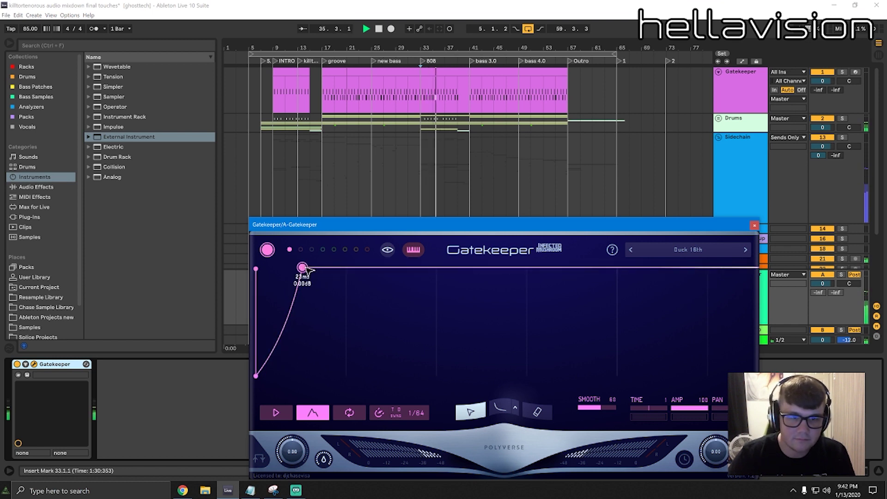
click(350, 81)
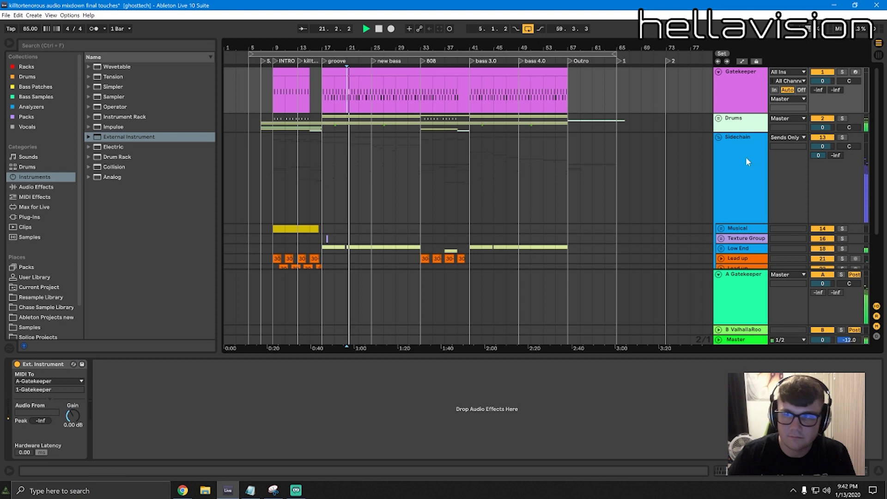
Stretch the recovery point of return A's Gatekeeper envelope to 228 ms and restart playback from bar 21
click(761, 154)
scroll(824, 169, down, 2)
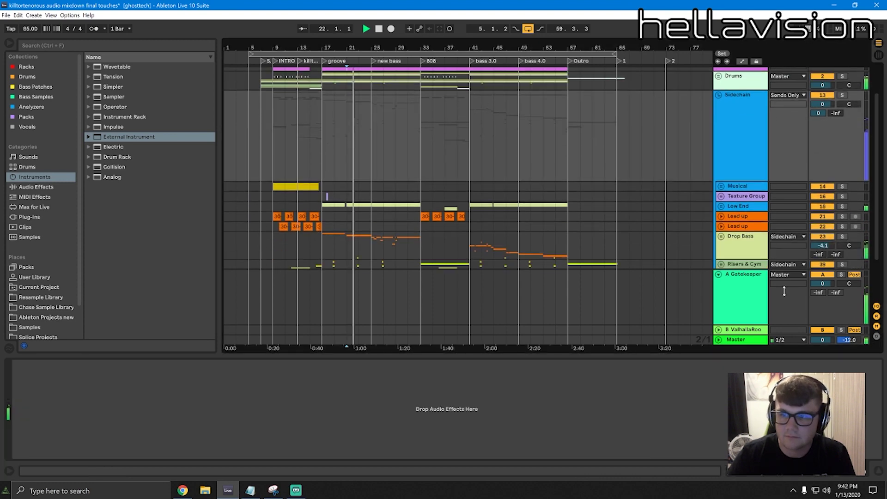
click(741, 300)
drag(303, 277, 723, 217)
key(space)
key(space)
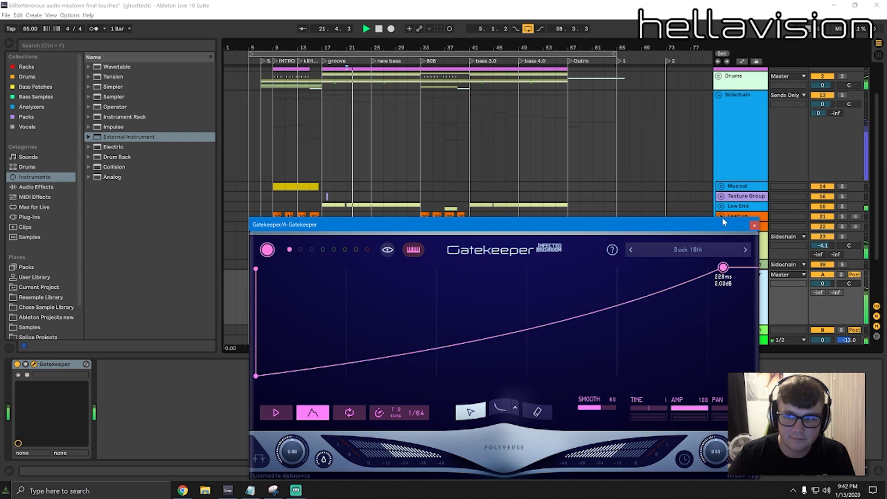
Shorten the Gatekeeper envelope's recovery to about 30 ms at 0.00 dB and close the plug-in window
drag(723, 222, 317, 253)
key(space)
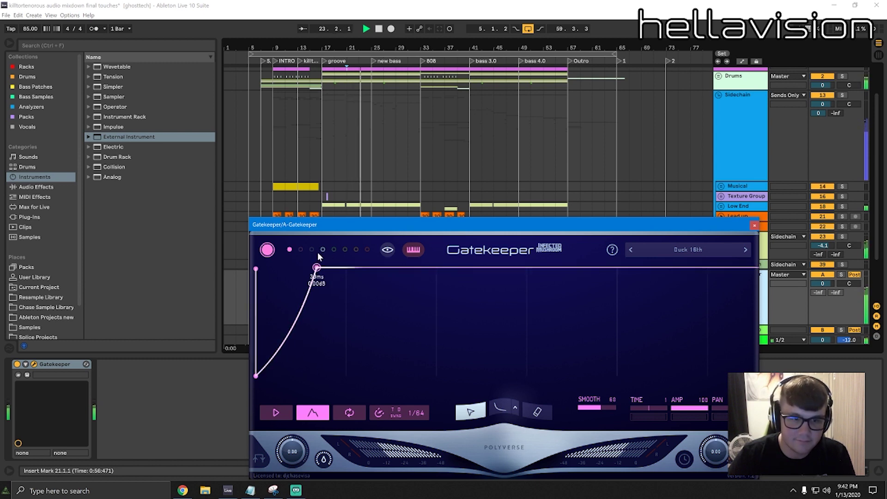
click(754, 225)
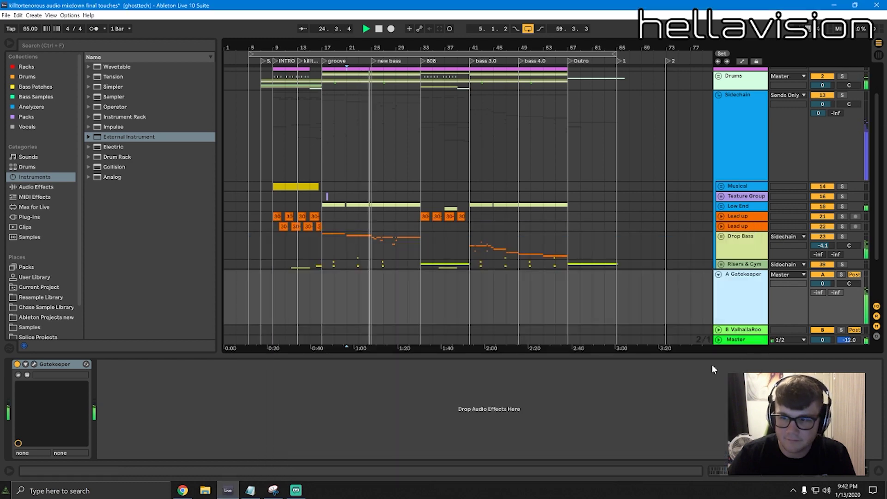
Examine the Master track's spectrum in SPAN during playback and close the analyser window
click(744, 339)
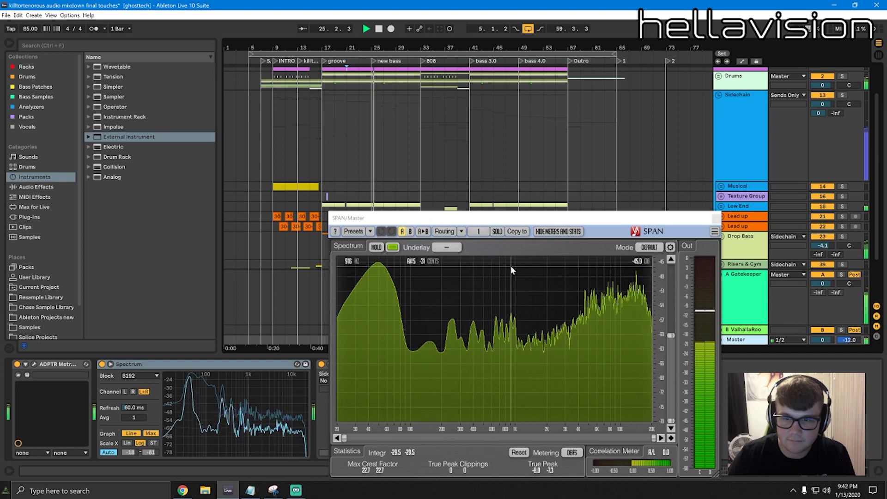
drag(591, 265, 512, 265)
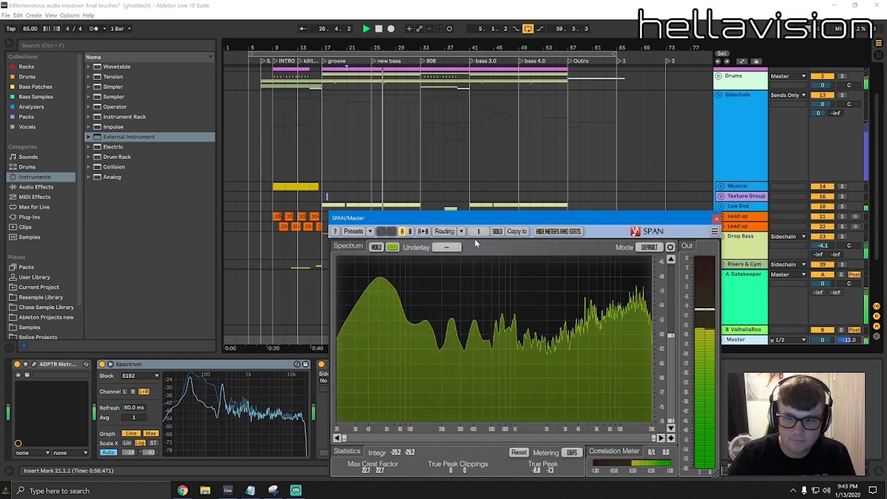
click(717, 219)
Unfold the Drop Bass group and play the bass 3.0 section from bar 41
scroll(550, 178, down, 3)
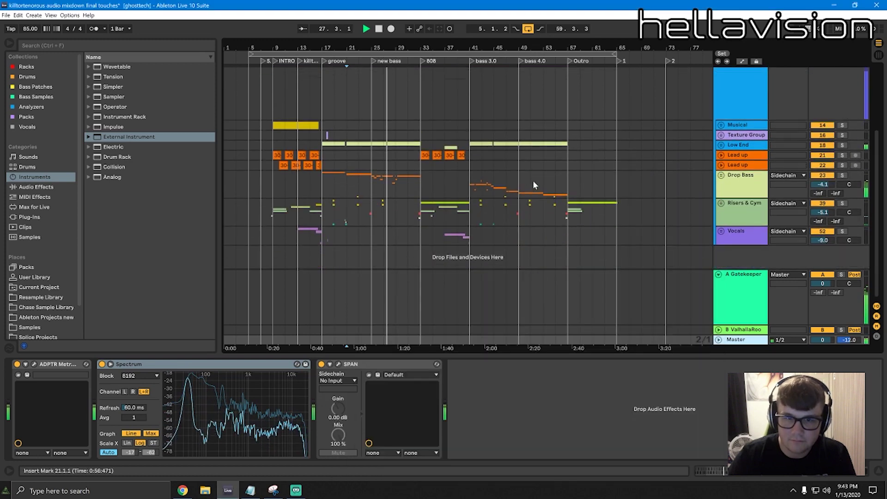
click(721, 176)
scroll(596, 162, down, 5)
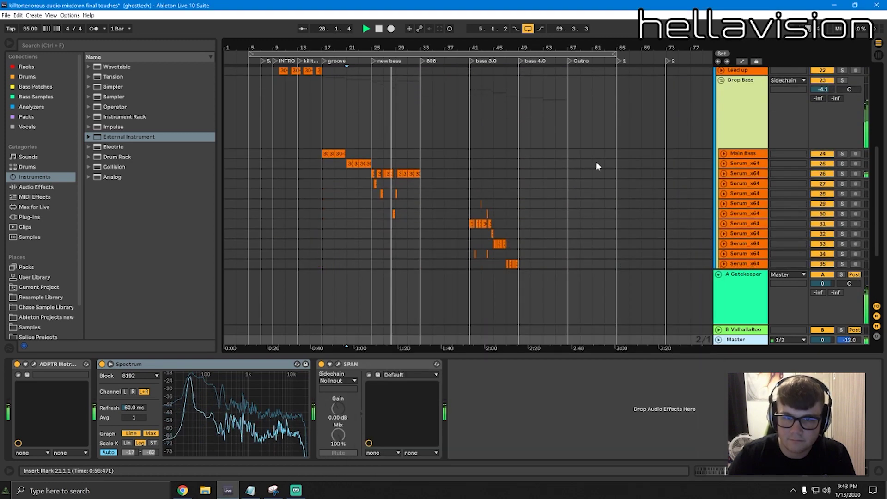
scroll(681, 162, down, 3)
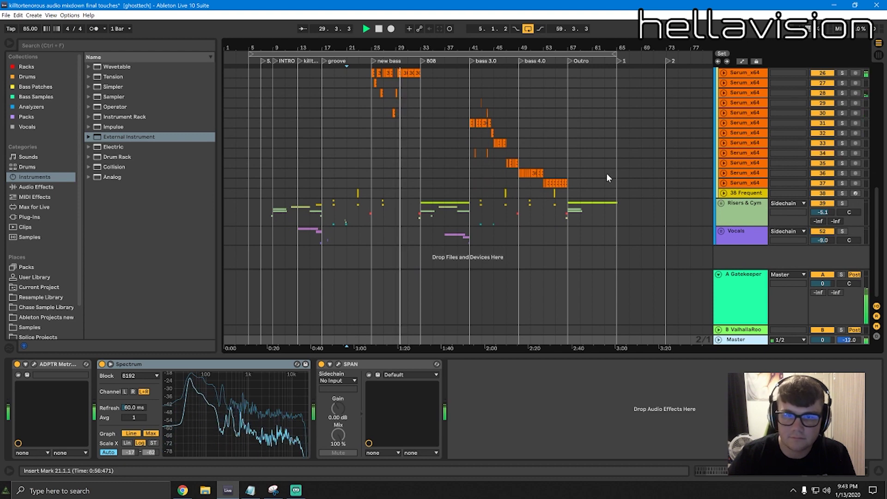
key(space)
click(467, 120)
scroll(511, 212, up, 2)
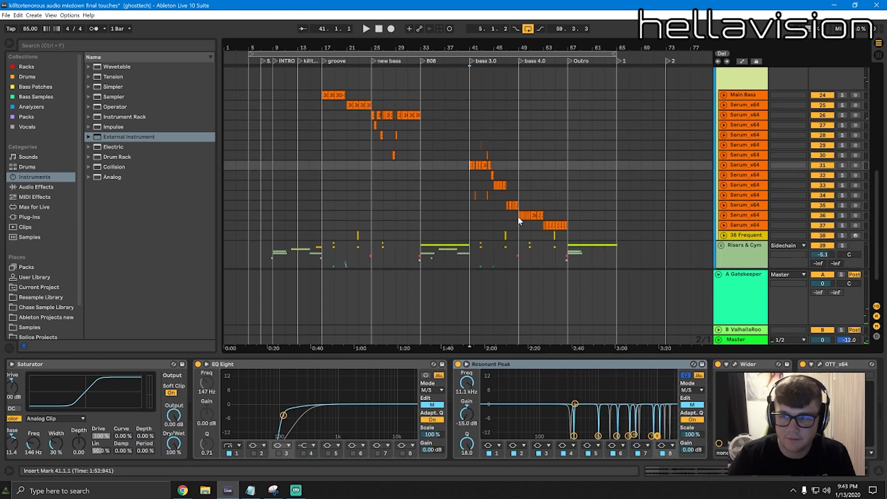
scroll(527, 215, down, 2)
key(space)
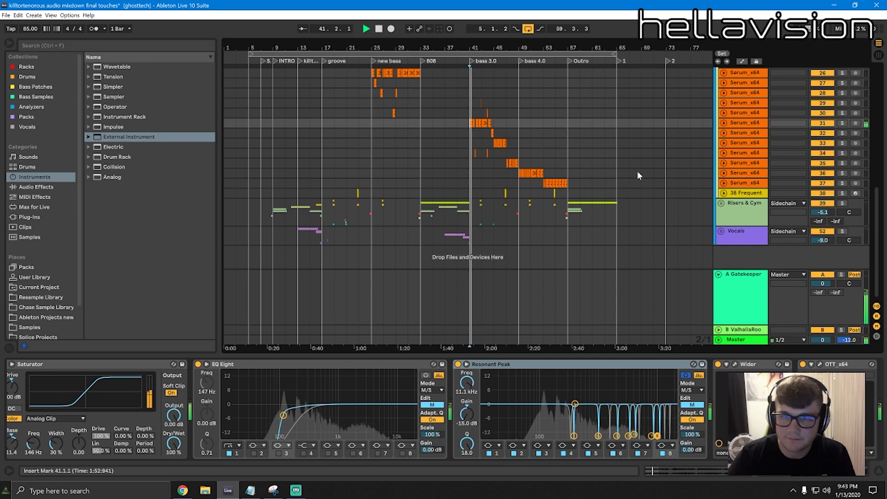
Compare the bass sounds by briefly playing the groove from bar 17 and bass 3.0 from bar 41
scroll(587, 171, up, 2)
scroll(584, 170, up, 3)
key(space)
click(323, 144)
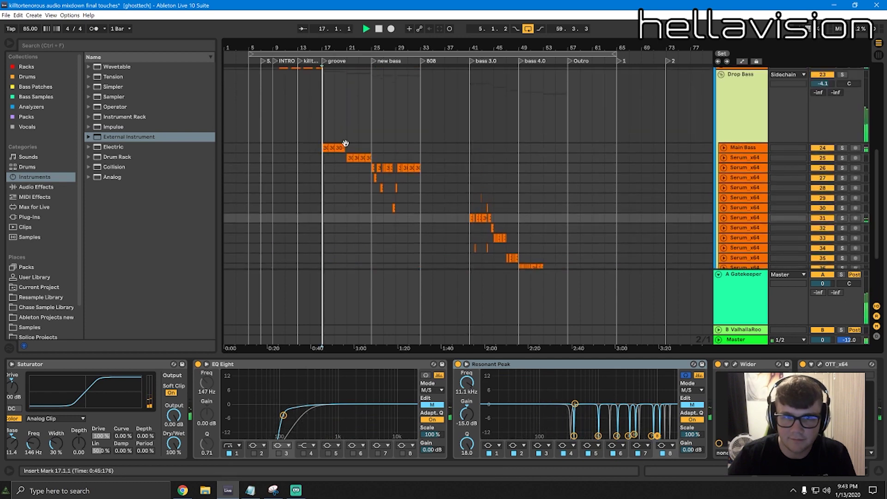
click(470, 169)
key(space)
scroll(514, 203, up, 3)
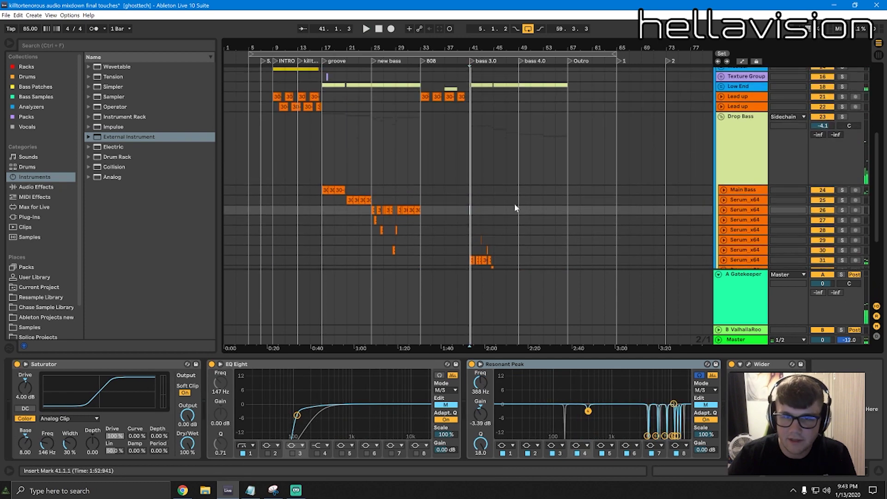
Solo the Drop Bass group and inspect its waveform in s(M)exoscope from bar 17, closing the scope window when done
click(751, 213)
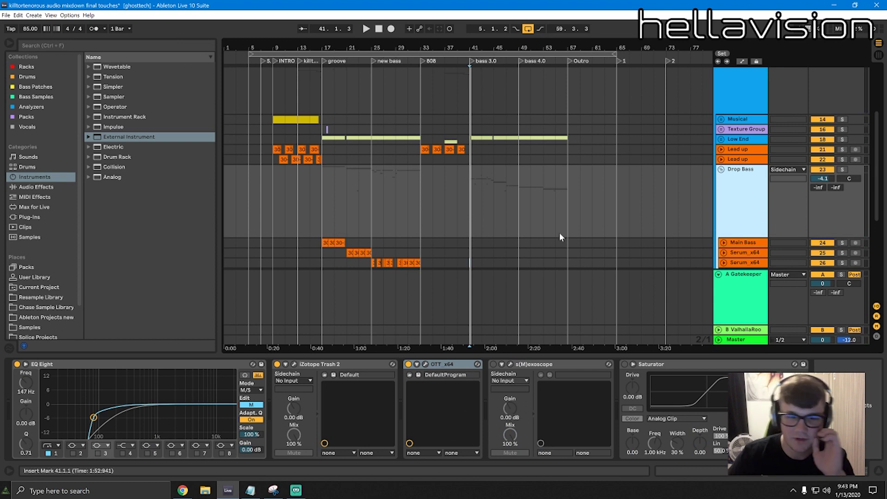
click(554, 364)
click(510, 364)
click(355, 227)
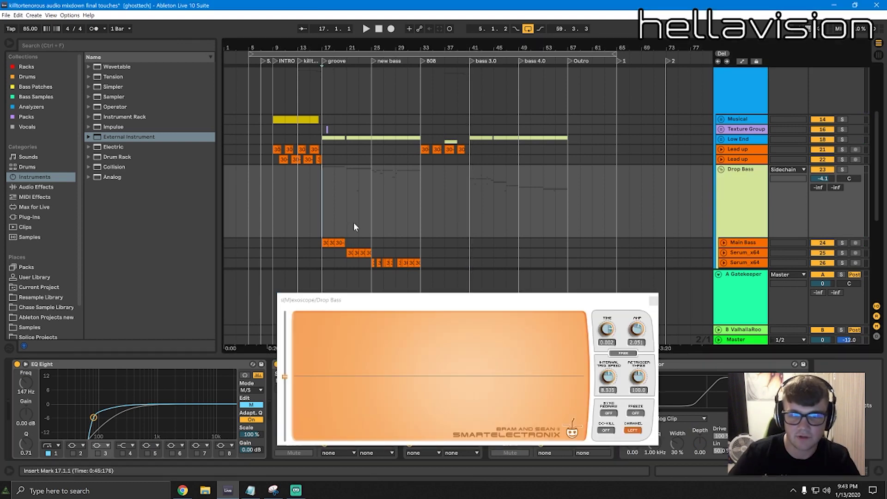
key(space)
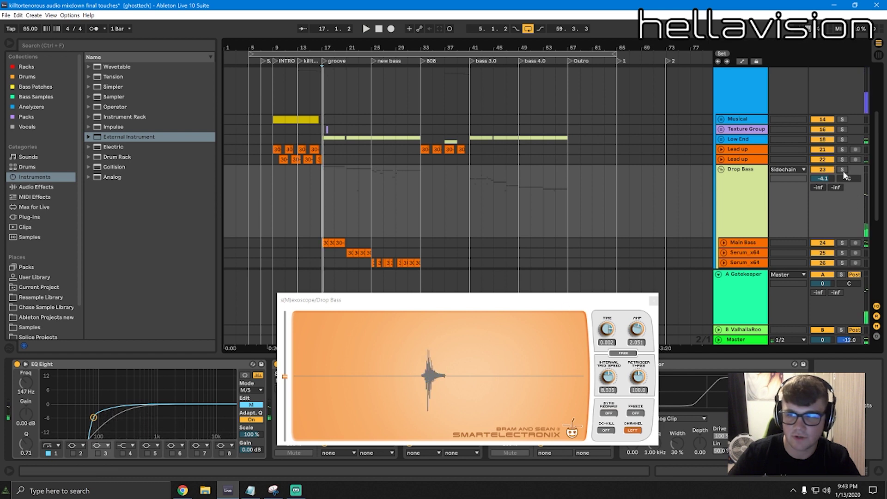
click(842, 170)
click(425, 350)
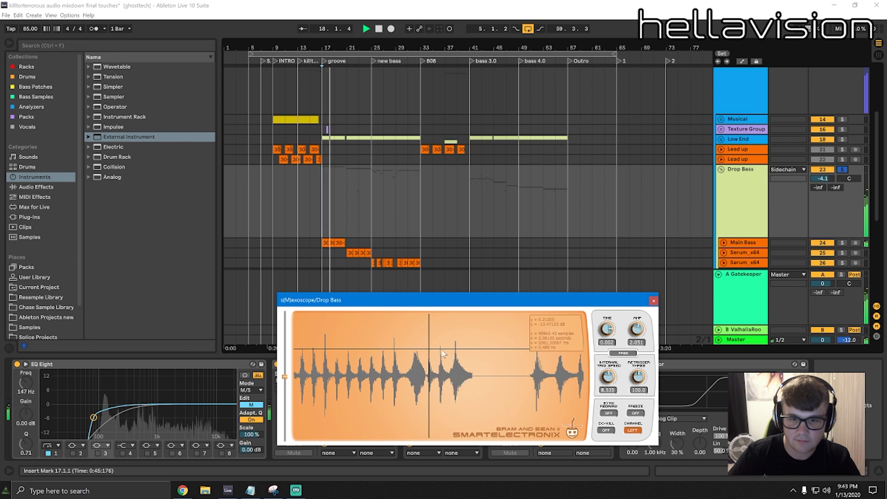
click(654, 301)
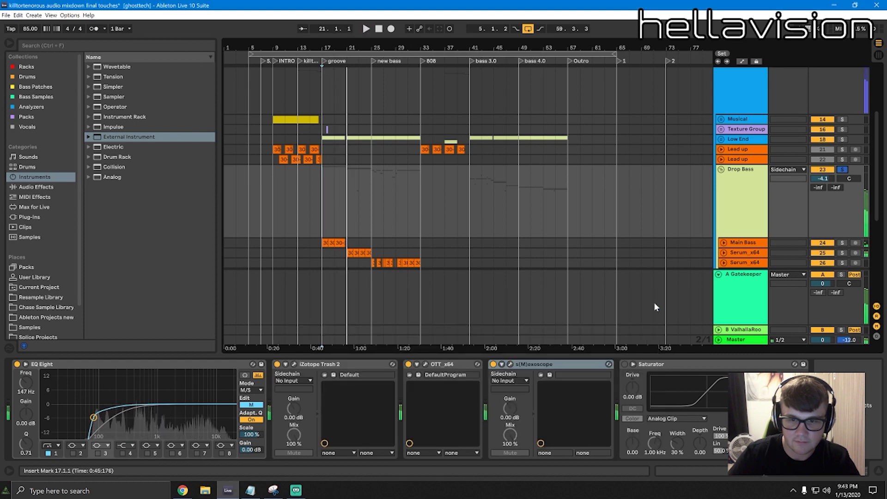
Add a Compressor directly after s(M)exoscope on the Drop Bass group and expand its sidechain section and activity graph
click(526, 355)
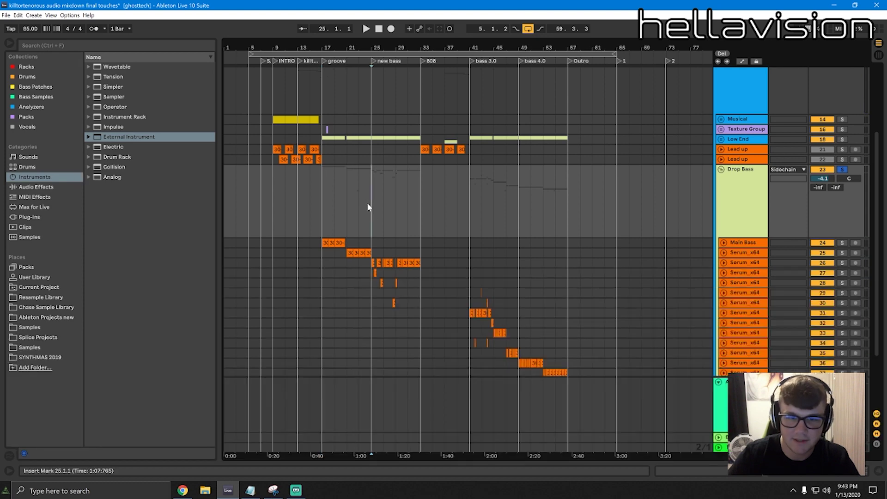
scroll(457, 228, down, 3)
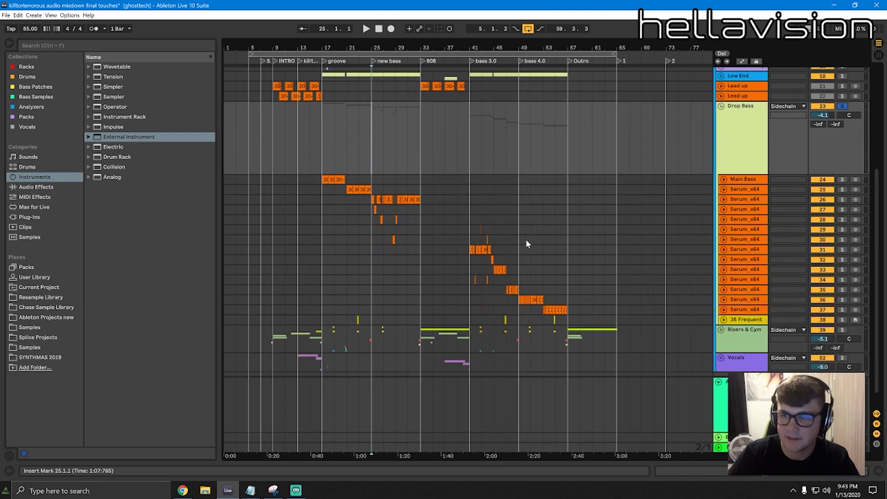
double_click(725, 146)
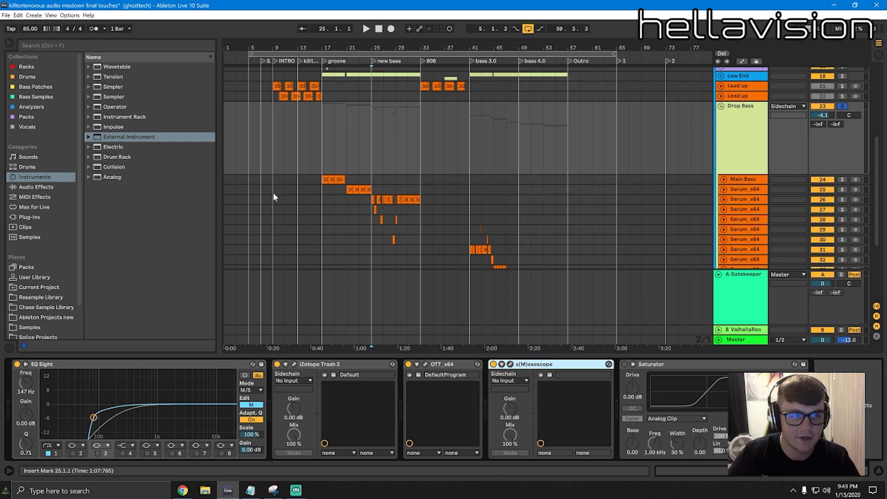
click(36, 187)
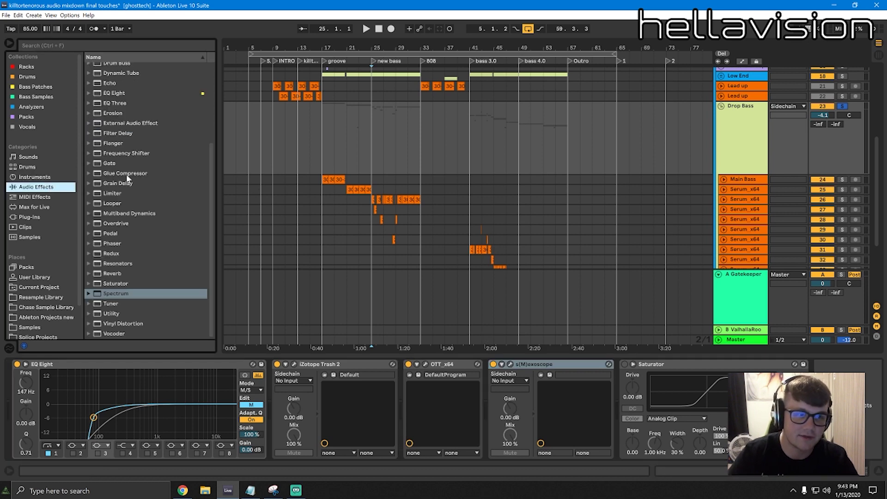
scroll(123, 124, up, 4)
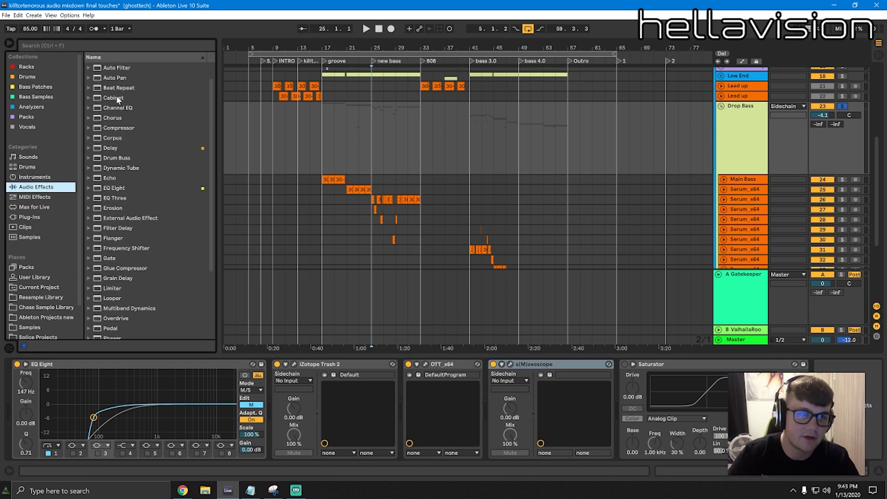
drag(115, 128, 666, 394)
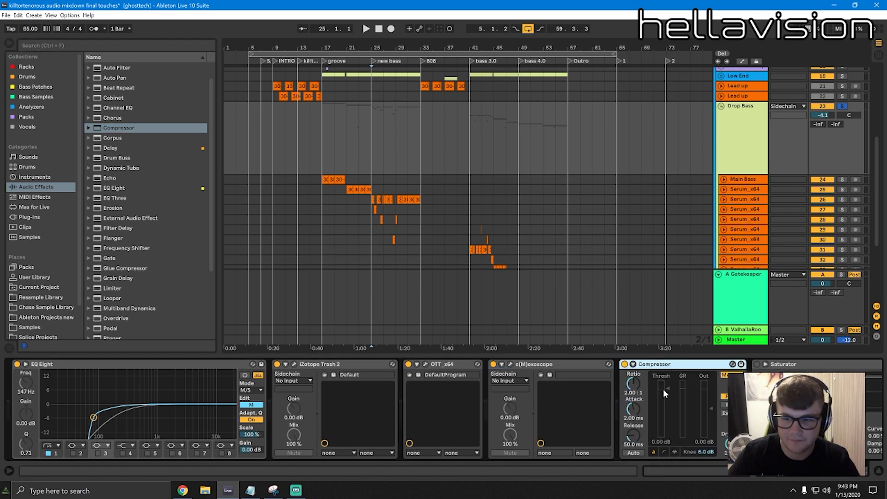
click(633, 365)
click(771, 453)
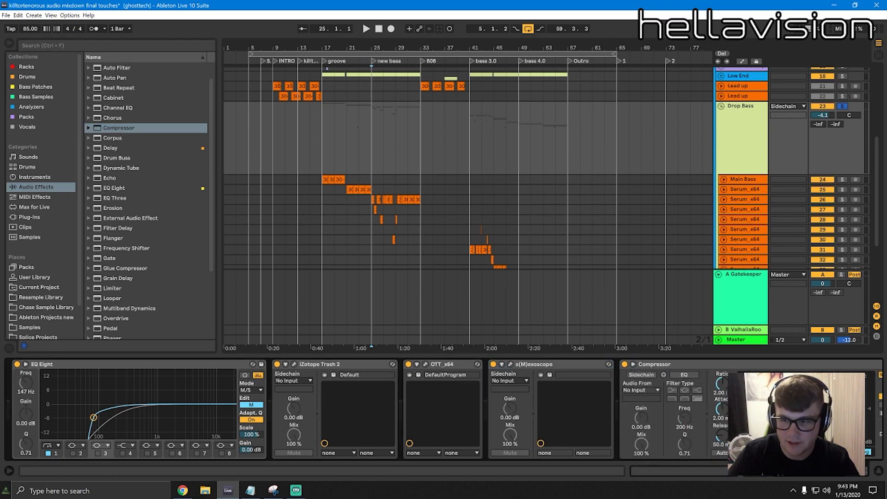
While playing from bar 25, set the Drop Bass Compressor to a -21.0 dB threshold, 1.58:1 ratio and 0.67 ms attack
key(space)
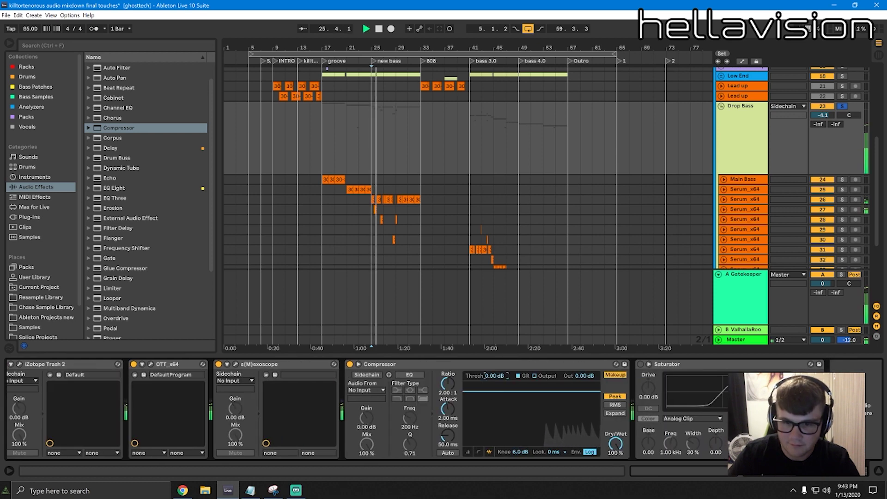
drag(495, 375, 477, 413)
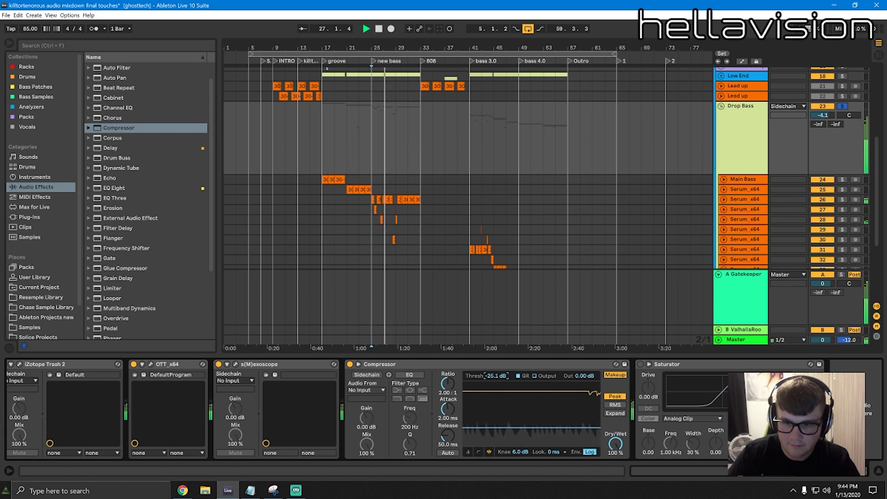
drag(496, 376, 495, 369)
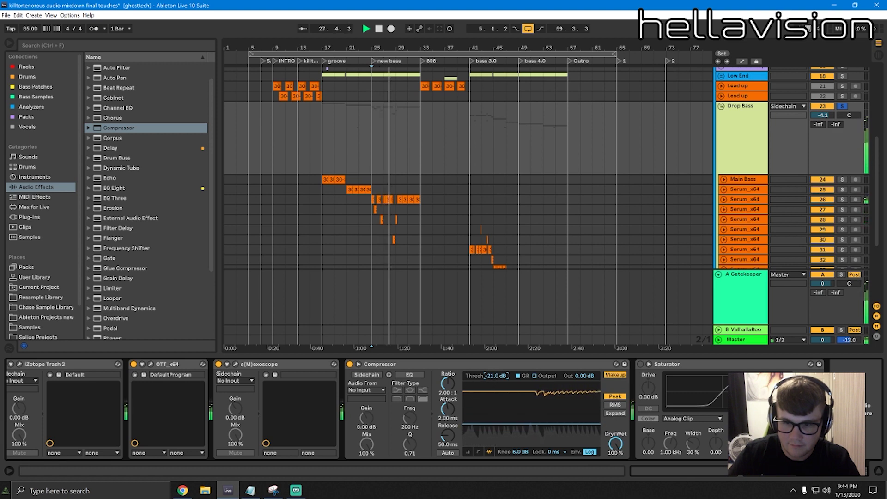
drag(448, 384, 447, 403)
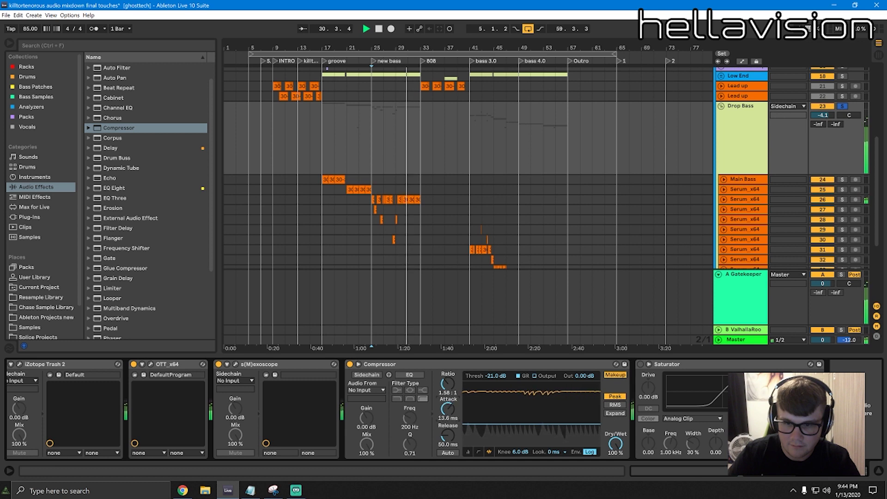
drag(450, 410, 449, 419)
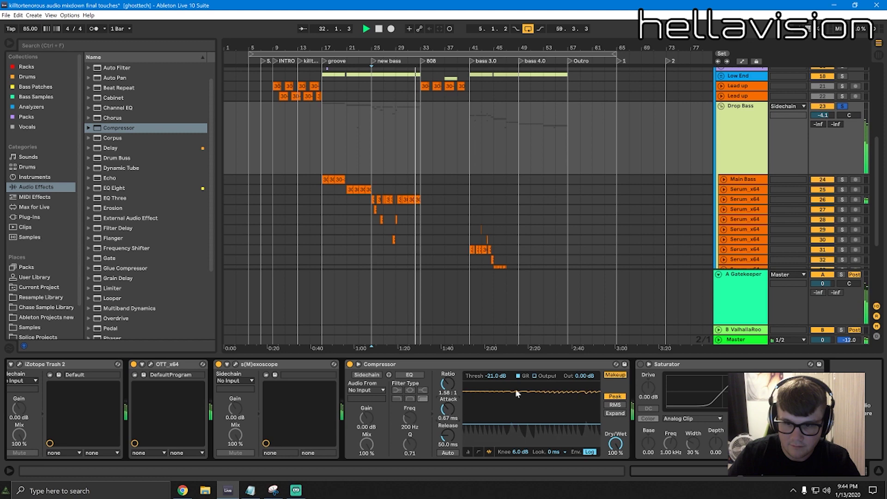
Move s(M)exoscope behind the Compressor on the Drop Bass group and view the compressed waveform while playing from bar 25
click(303, 365)
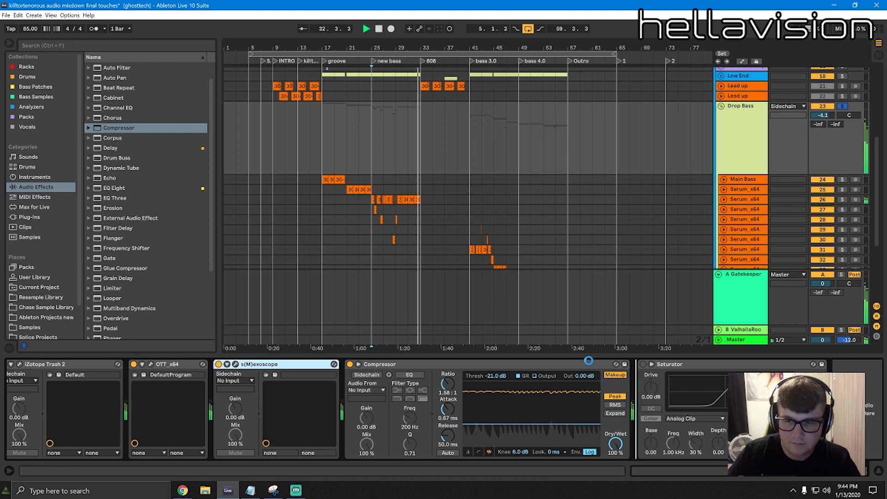
drag(304, 365, 589, 361)
key(space)
key(space)
click(527, 364)
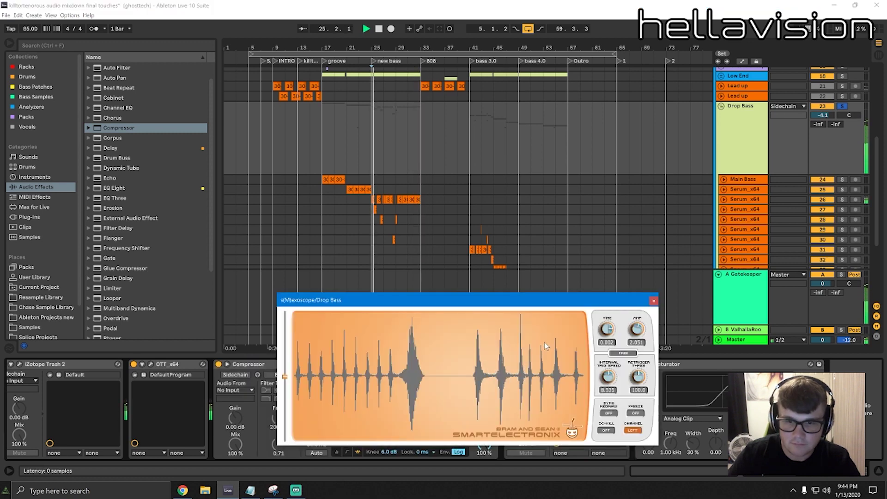
Set the Drop Bass Compressor's release to 10.2 ms and ratio to 1.35:1 while watching s(M)exoscope, closing the scope when done
drag(516, 299, 494, 127)
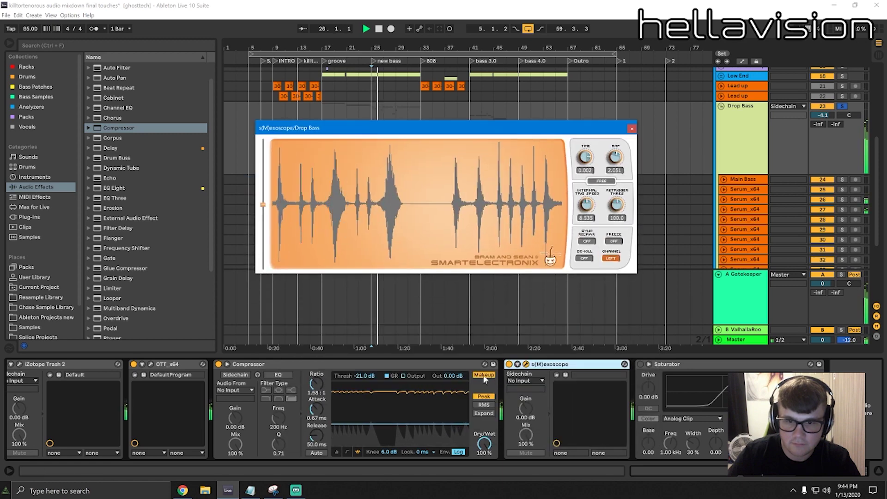
click(355, 434)
drag(317, 435, 316, 454)
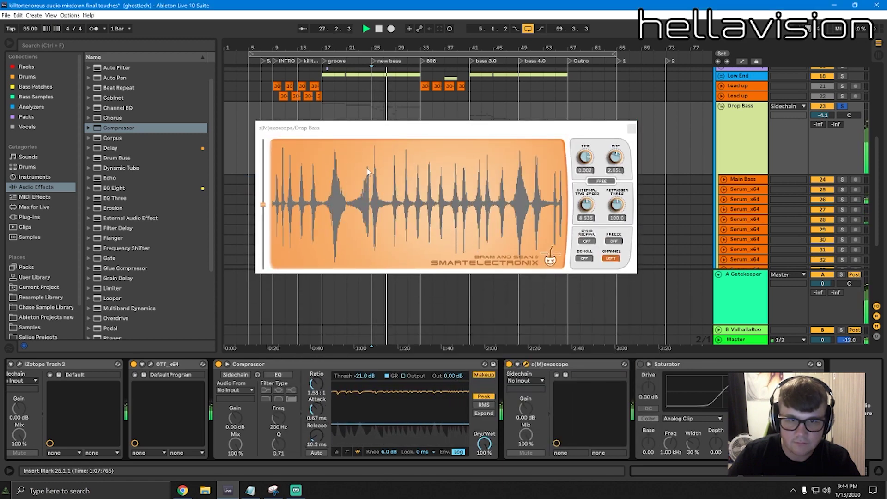
mouse_move(317, 384)
mouse_down()
mouse_move(316, 370)
mouse_move(317, 387)
mouse_up()
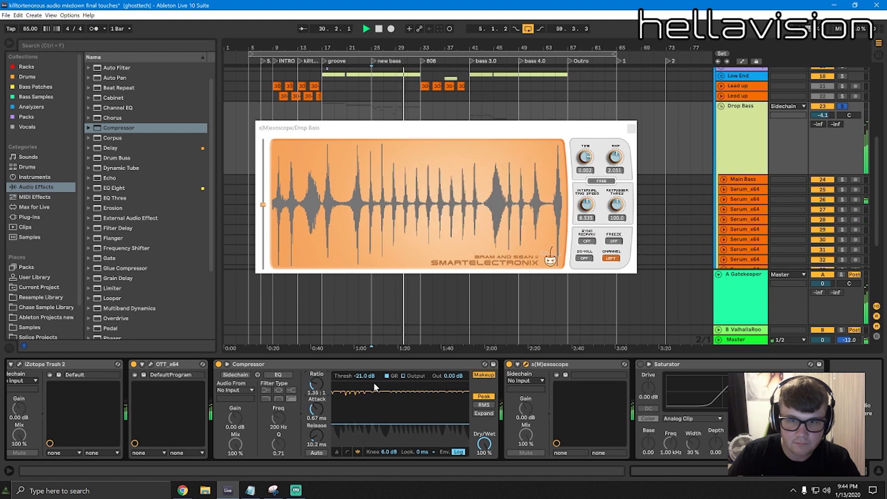
click(414, 160)
click(423, 163)
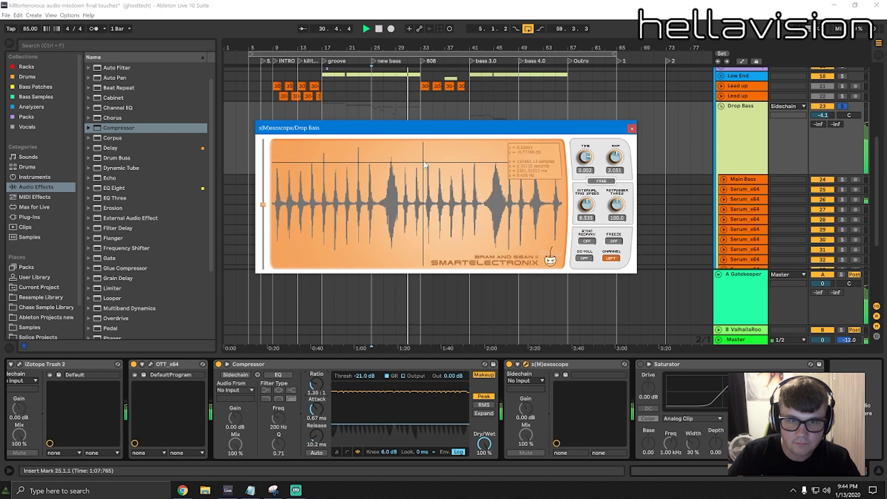
click(631, 128)
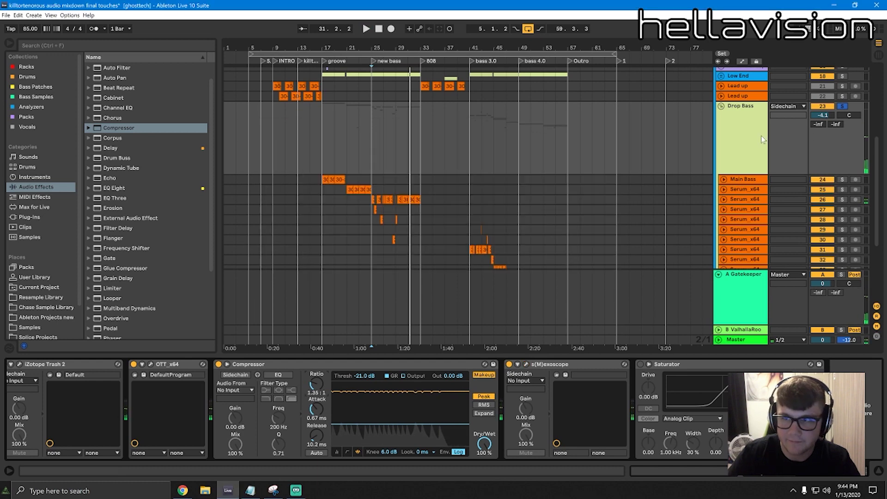
Replay from bar 25, lower the Drop Bass Compressor's Dry/Wet to 54%, and deactivate the device
key(space)
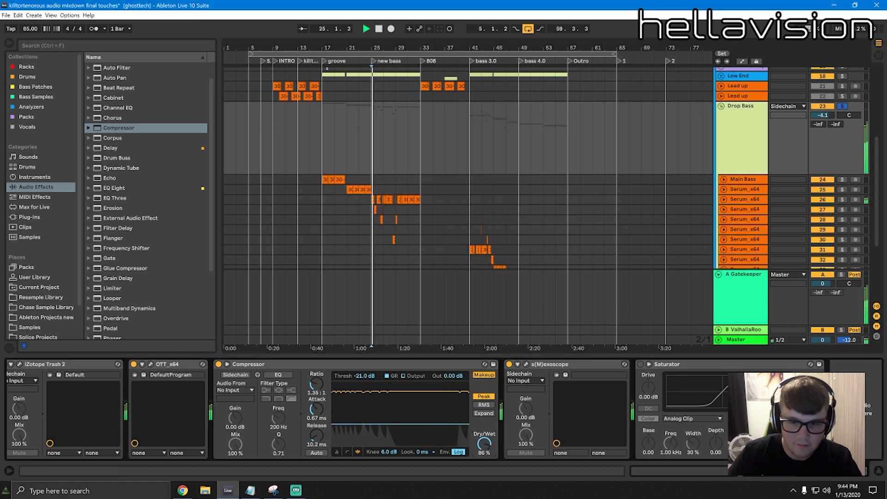
drag(485, 444, 484, 403)
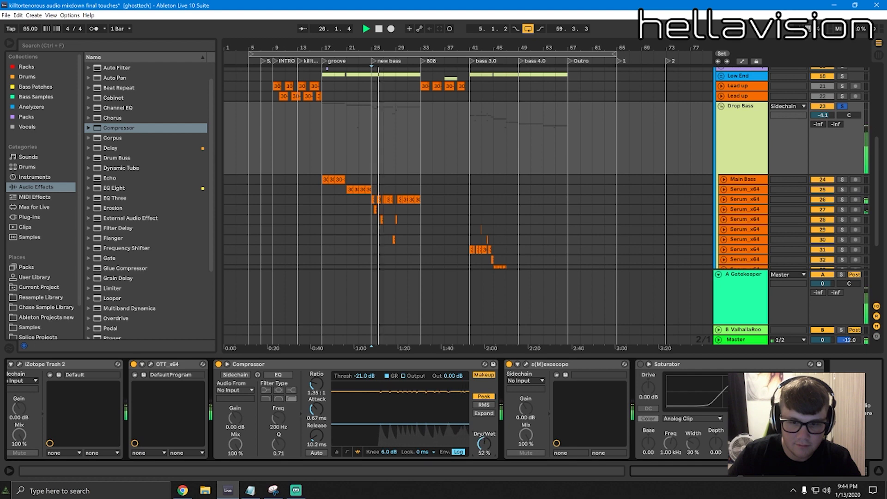
click(218, 364)
Hide the device view and unsolo the Drop Bass group
scroll(326, 287, up, 6)
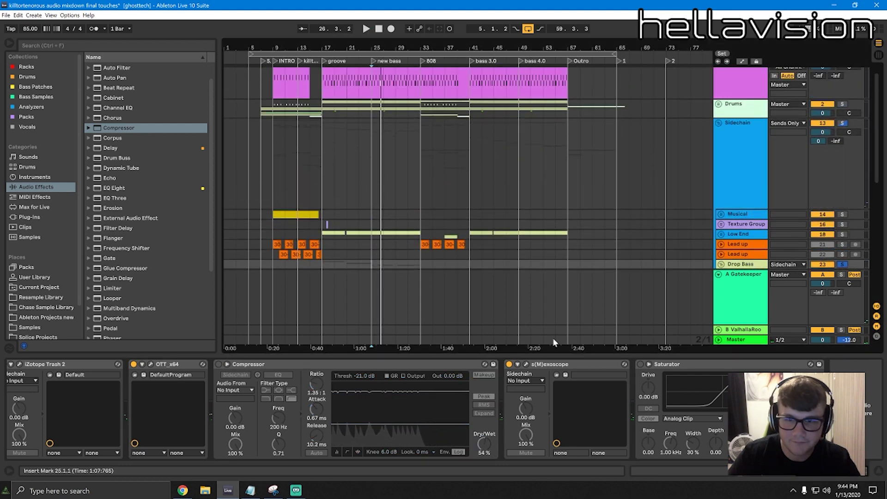
drag(555, 355, 557, 460)
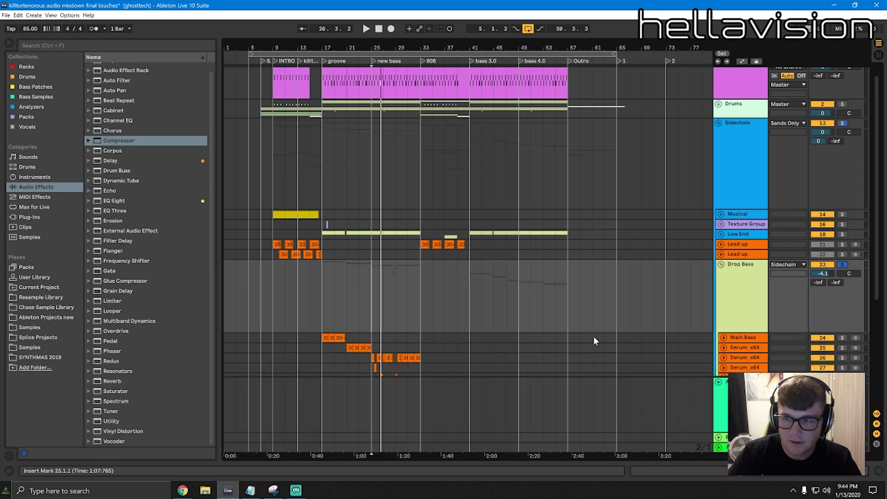
click(842, 275)
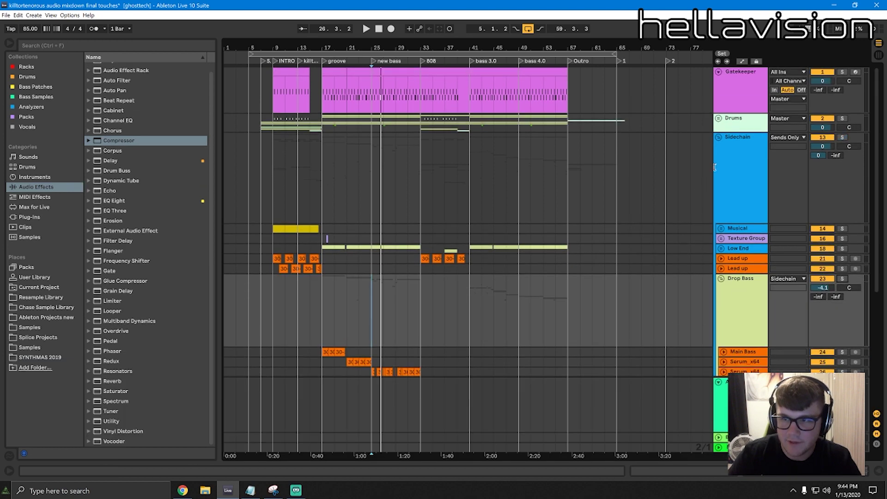
Examine how the tracks are organized in the Sidechain and Drums groups, leaving both groups unfolded
click(720, 138)
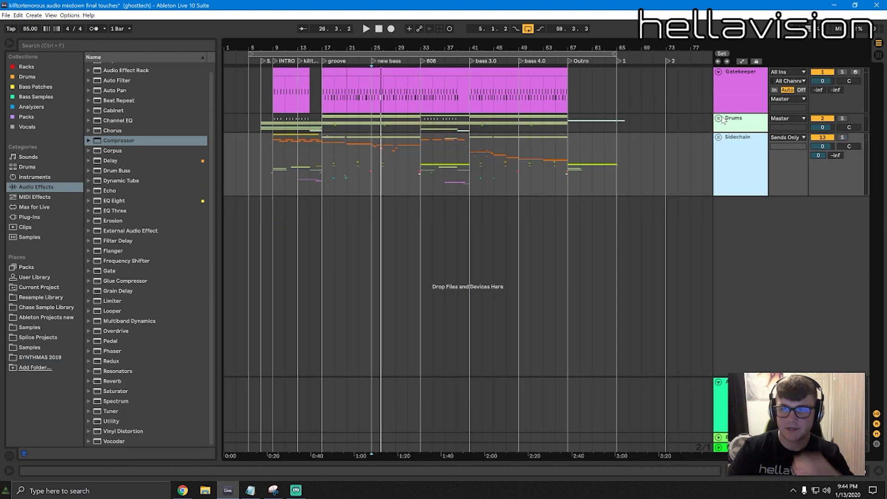
click(743, 93)
click(744, 144)
click(718, 138)
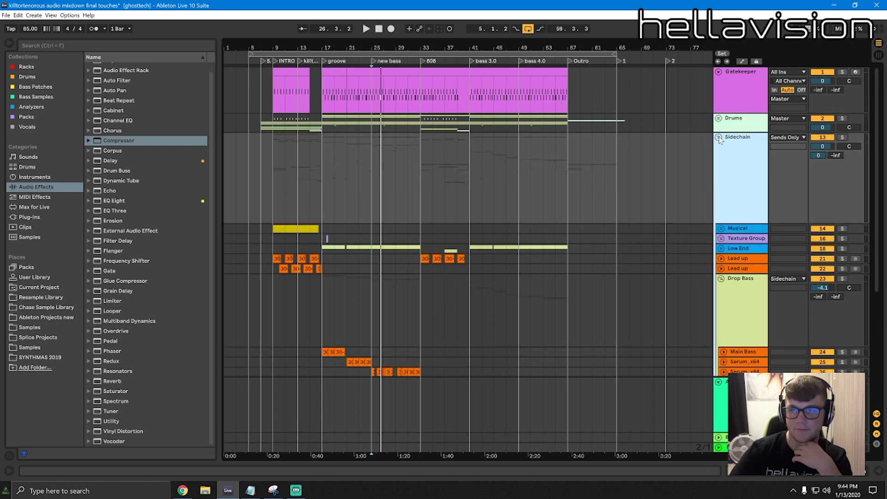
click(736, 129)
click(719, 120)
click(741, 166)
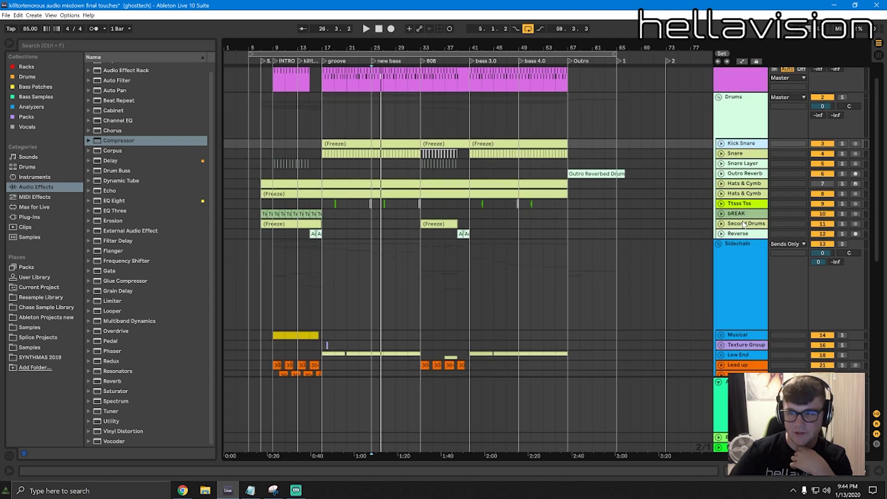
scroll(739, 190, down, 1)
click(745, 194)
scroll(730, 201, down, 10)
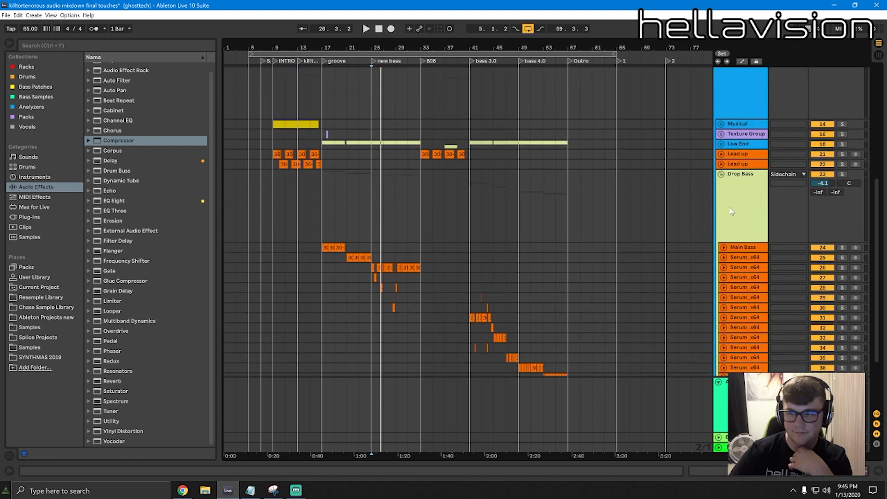
click(747, 339)
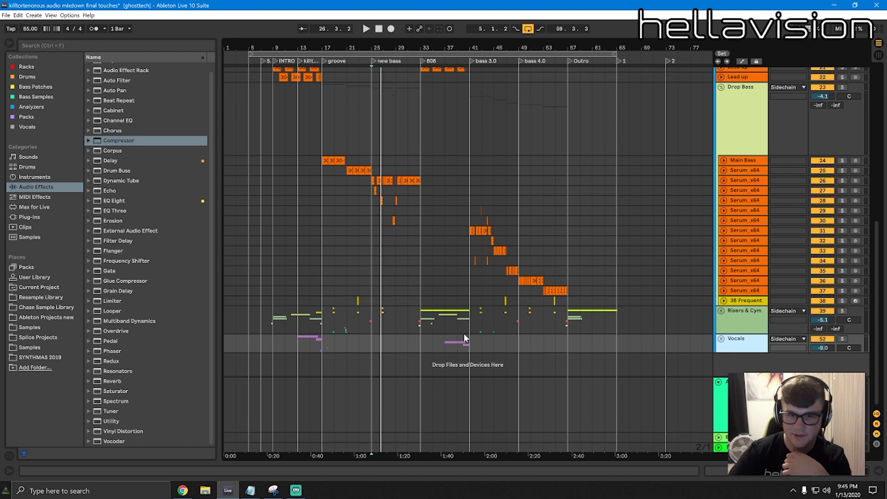
key(ctrl+t)
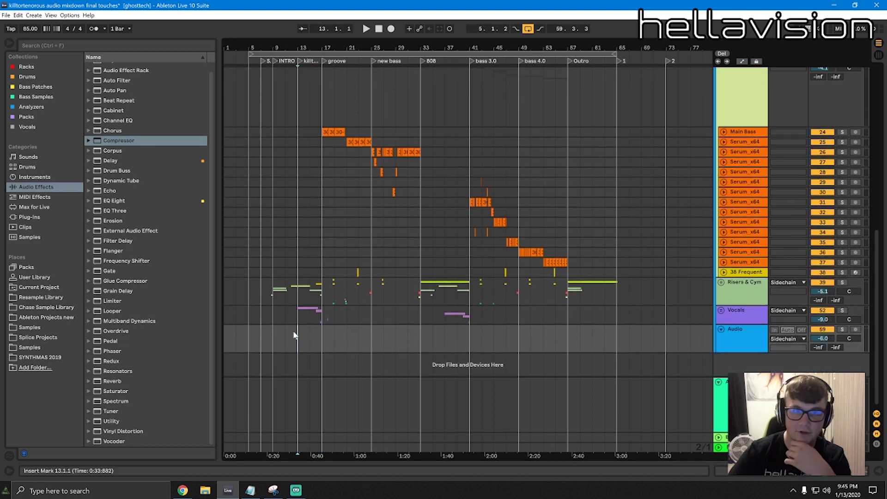
drag(737, 352, 737, 371)
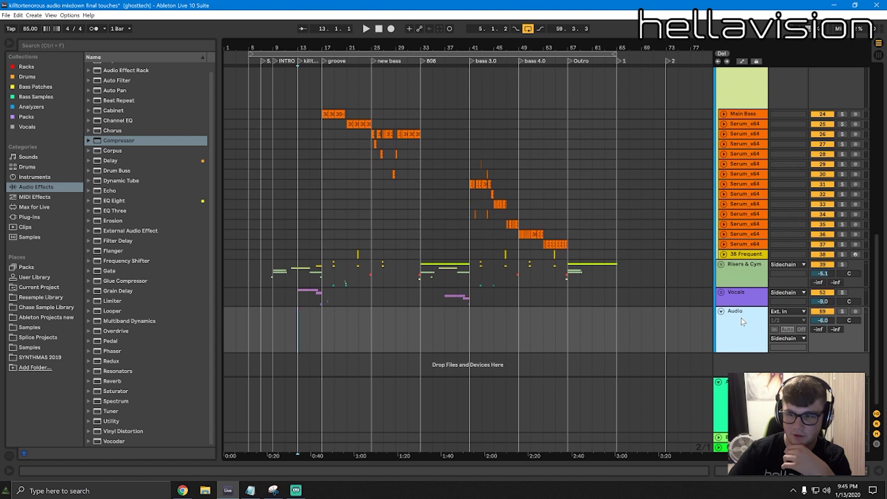
key(Delete)
Insert an audio track below the Vocals group and fold the Drop Bass and Sidechain groups
right_click(742, 348)
click(765, 353)
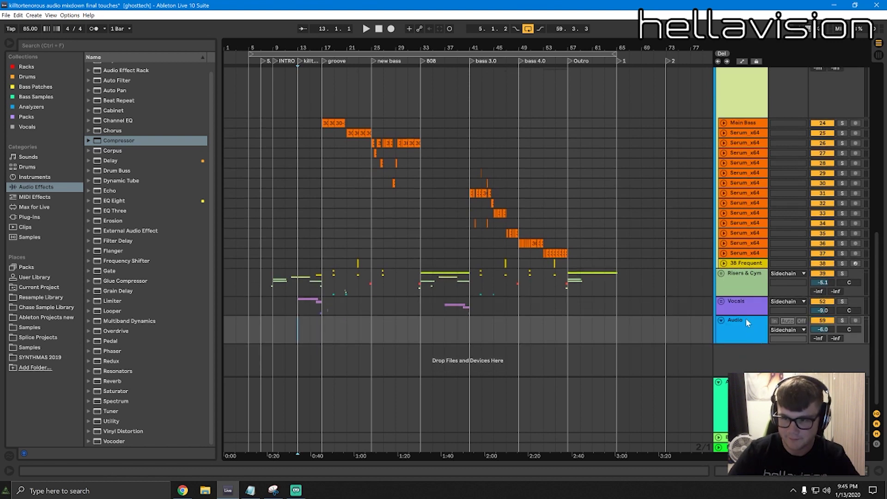
scroll(780, 218, up, 5)
click(721, 134)
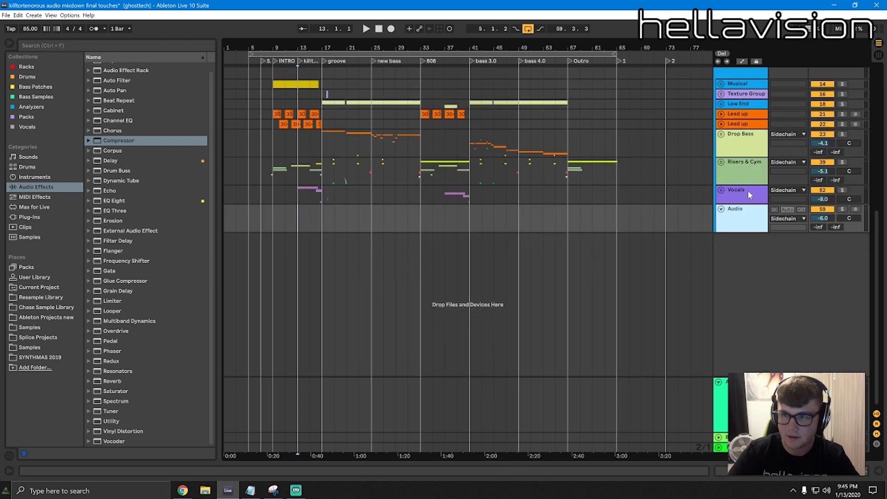
scroll(707, 109, up, 3)
click(721, 100)
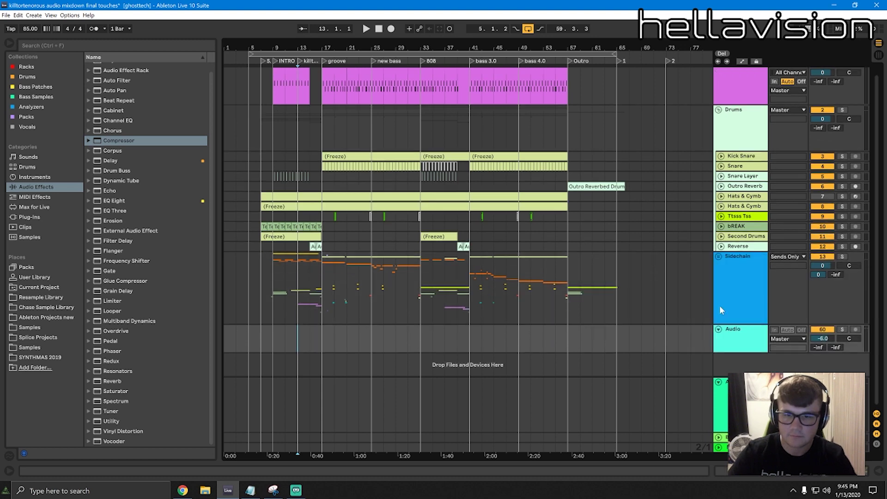
Add an audio track below the folded Sidechain group, routed to Master, and increase its height
click(719, 306)
key(ctrl+t)
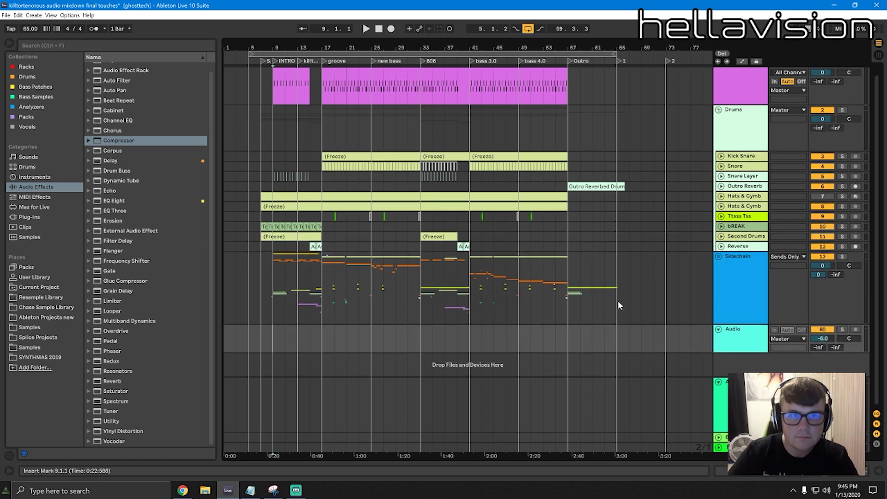
drag(758, 354, 794, 324)
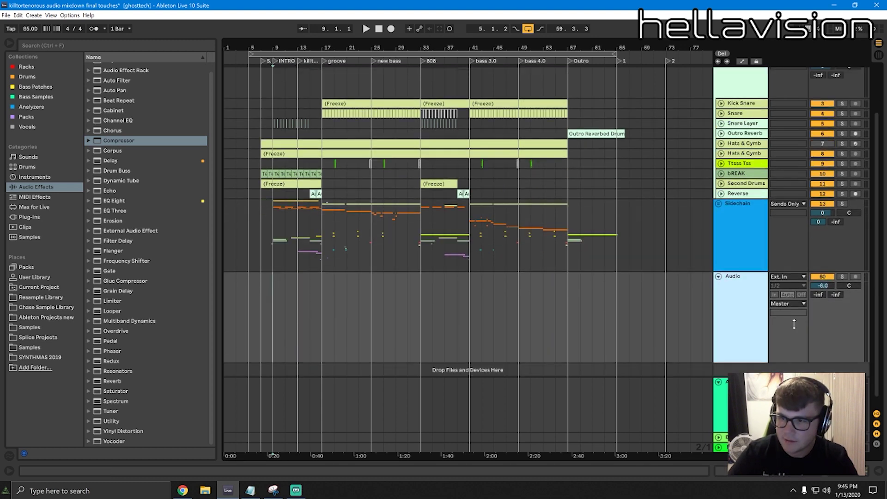
Set the new Audio track's input to Resampling, arm it, and start recording the mix from bar 7
click(800, 286)
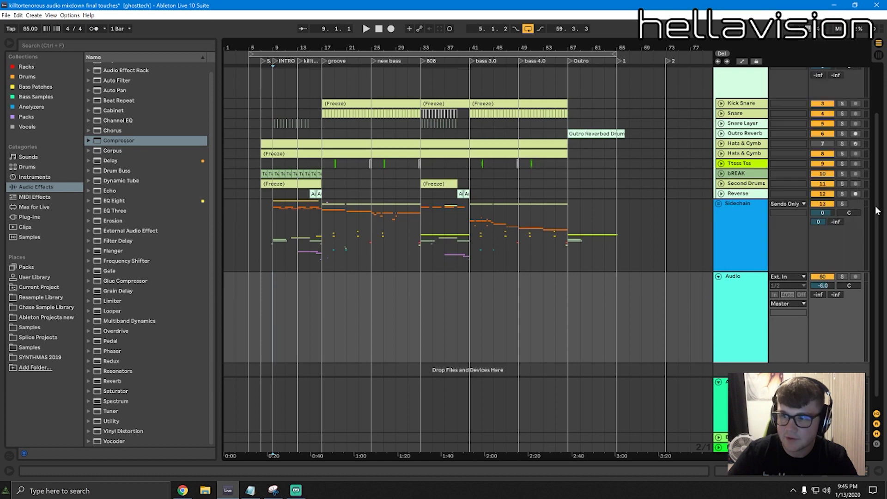
click(856, 277)
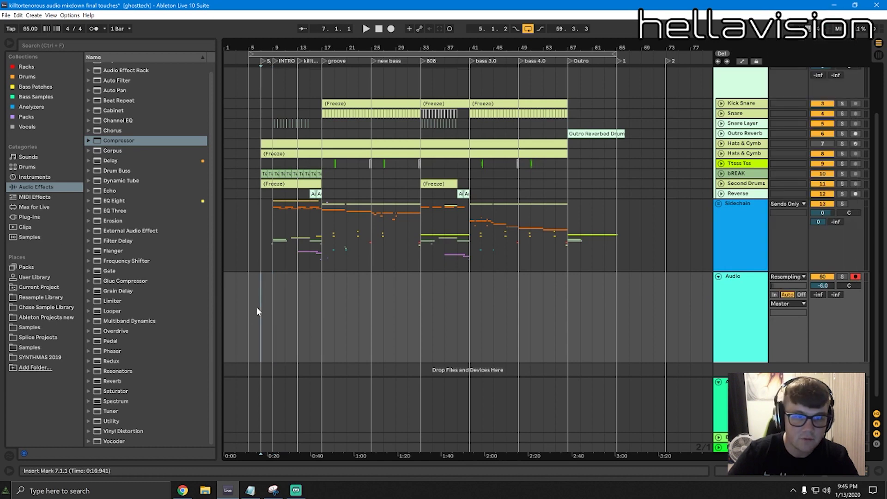
click(391, 28)
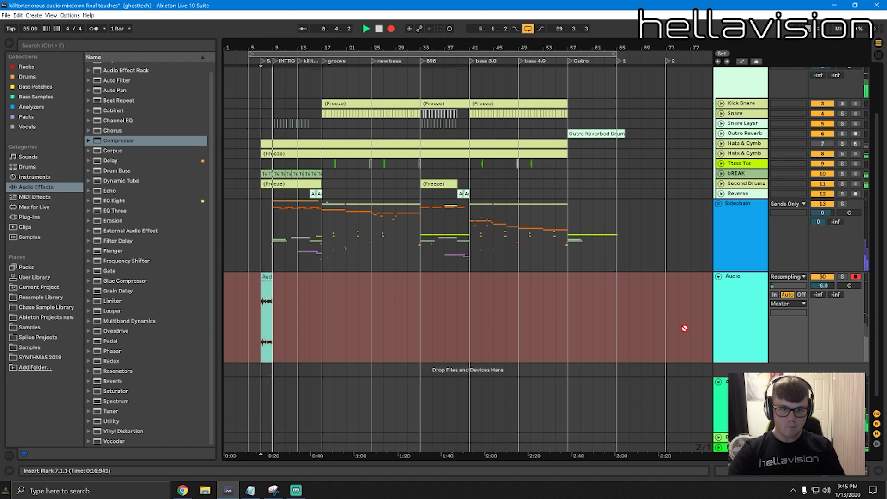
Enlarge the recording Audio track so it fills most of the arrangement height
scroll(436, 220, down, 1)
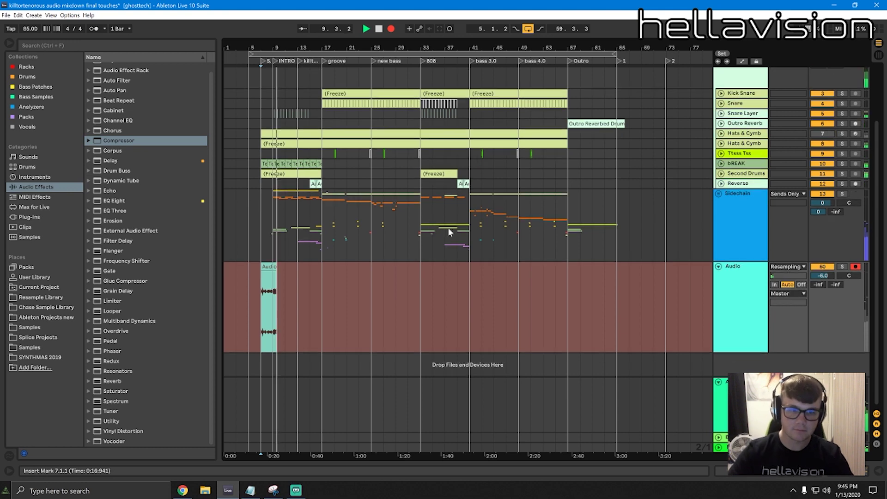
click(745, 259)
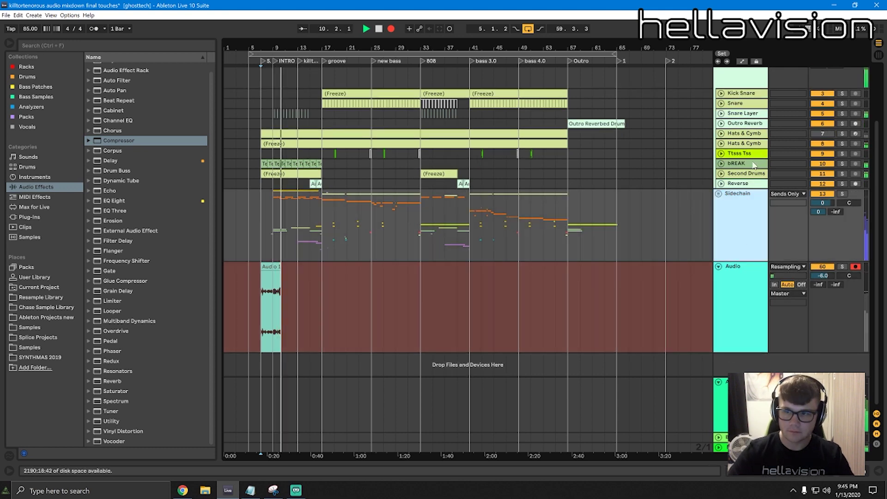
drag(740, 353, 752, 489)
scroll(697, 257, down, 5)
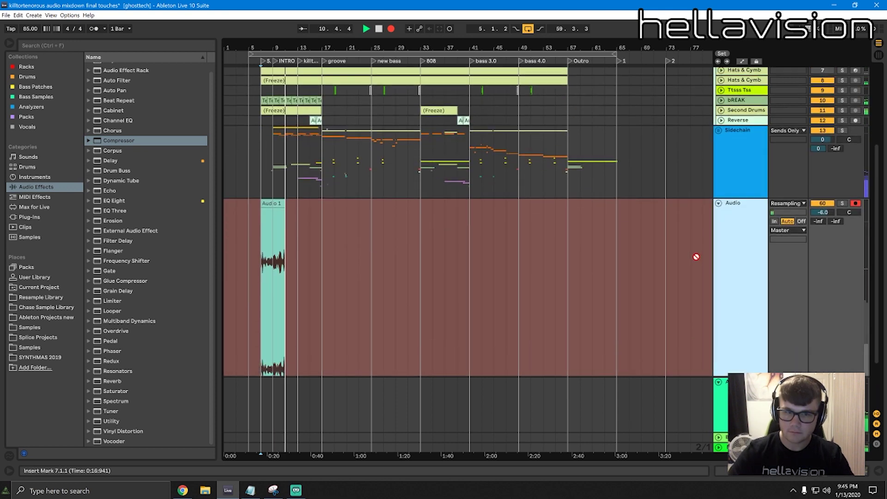
drag(742, 353, 742, 361)
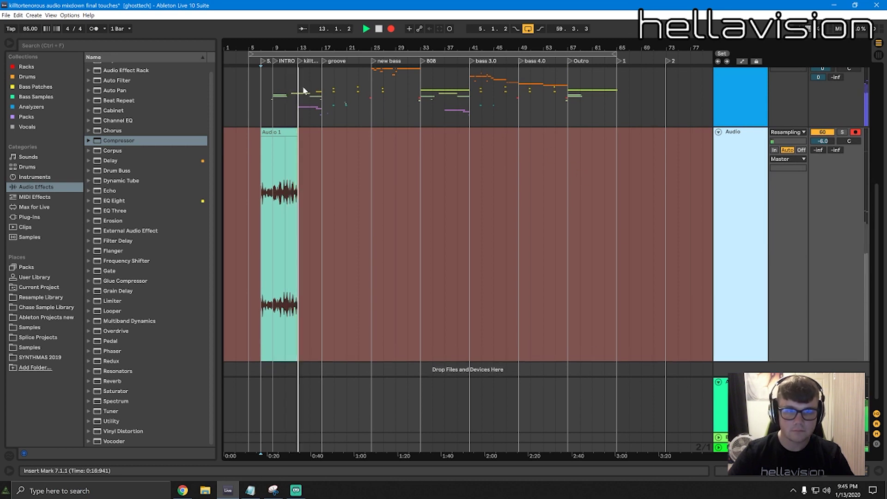
Examine the resampled waveform up close and in overview as it records through the groove, new bass and 808 sections
key(plus)
key(plus)
key(plus)
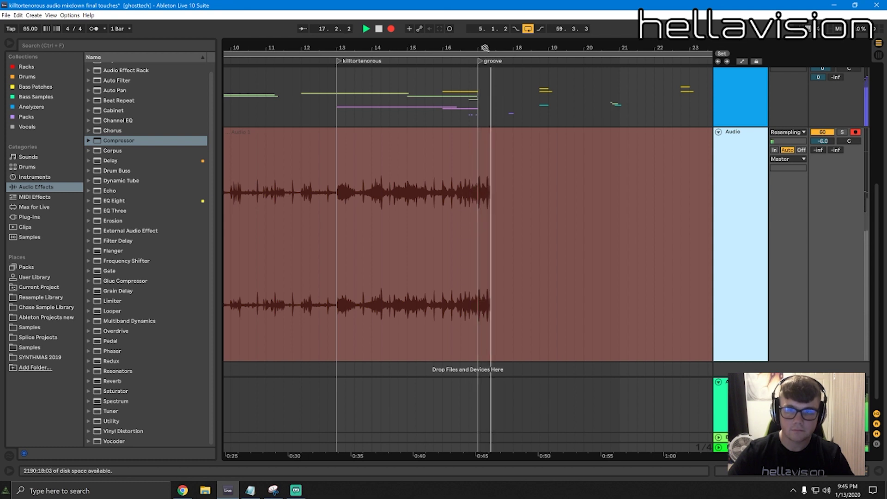
drag(532, 54, 430, 44)
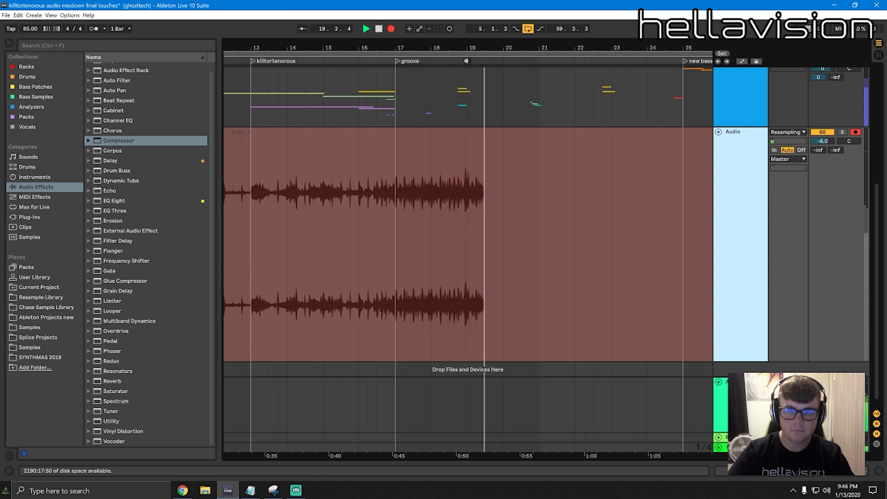
drag(476, 49, 360, 45)
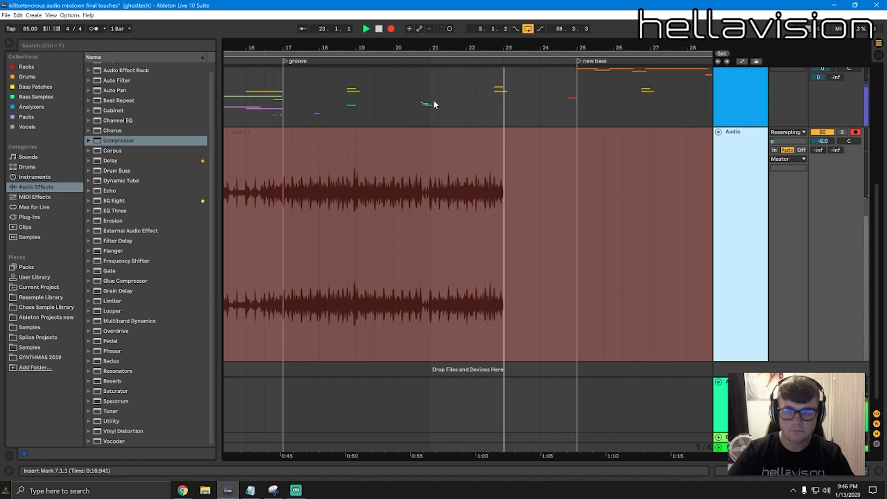
drag(509, 47, 464, 45)
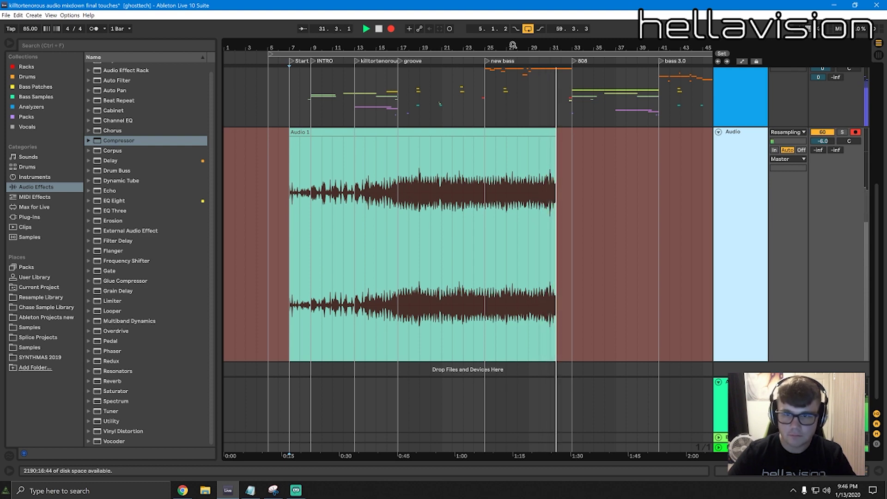
drag(552, 41, 499, 10)
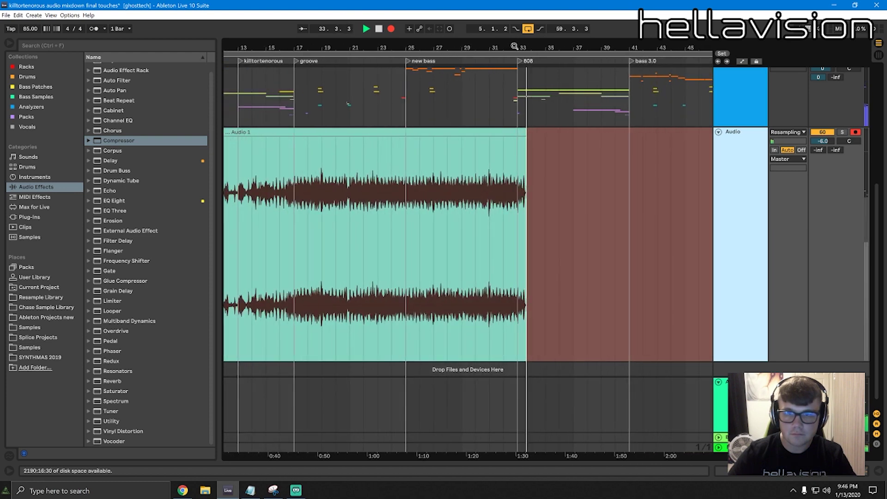
drag(544, 47, 542, 12)
scroll(564, 113, up, 2)
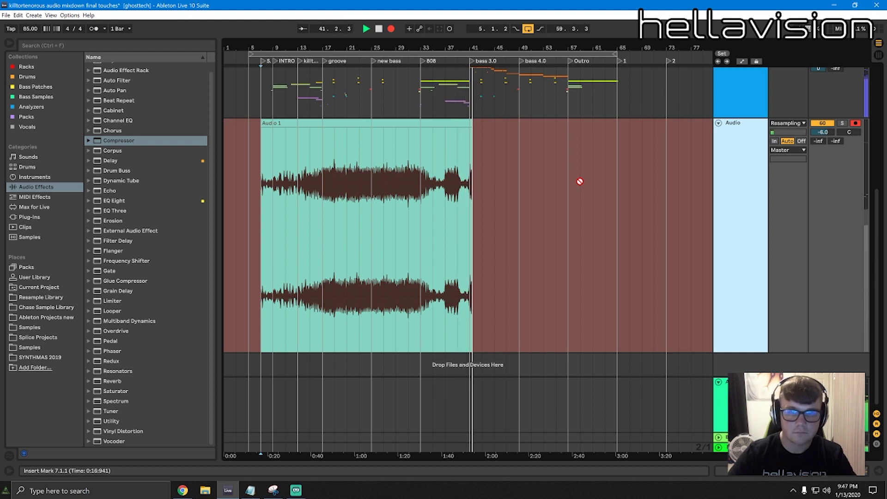
Extend the arrangement loop to bar 69 and stop the resampling recording once the Outro has played out
drag(474, 46, 470, 22)
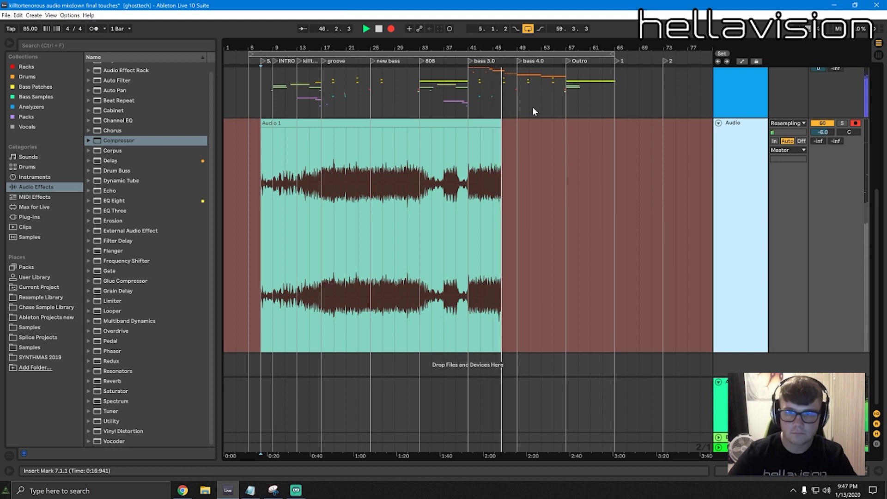
drag(517, 41, 511, 44)
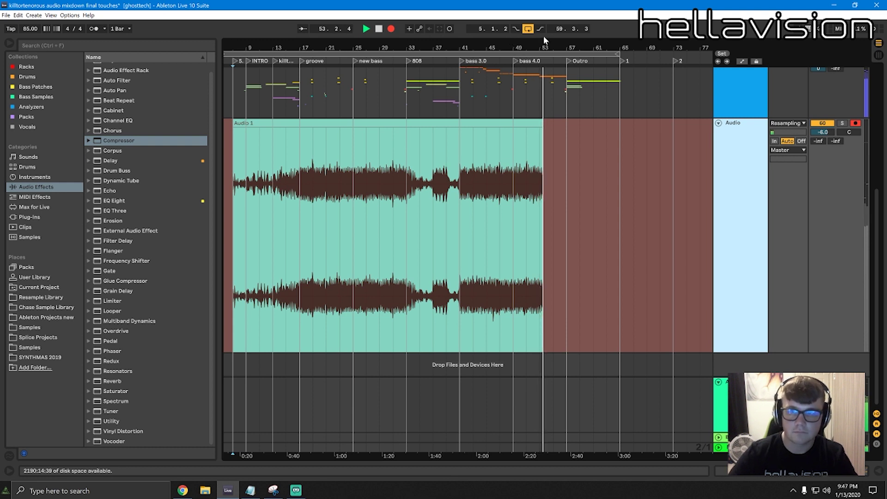
drag(536, 45, 536, 32)
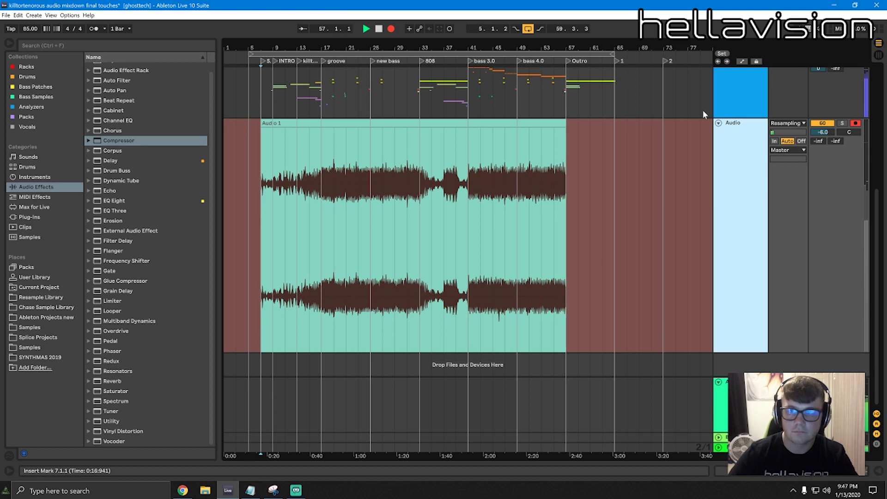
drag(614, 54, 585, 50)
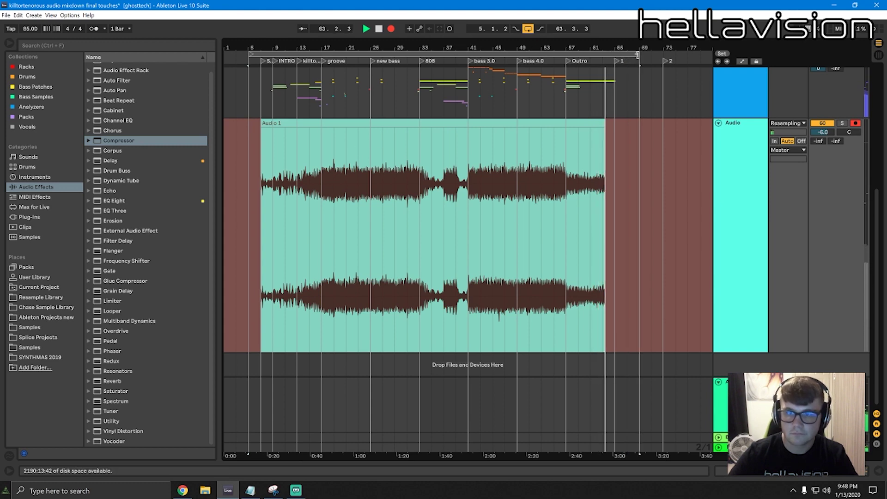
drag(630, 49, 530, 27)
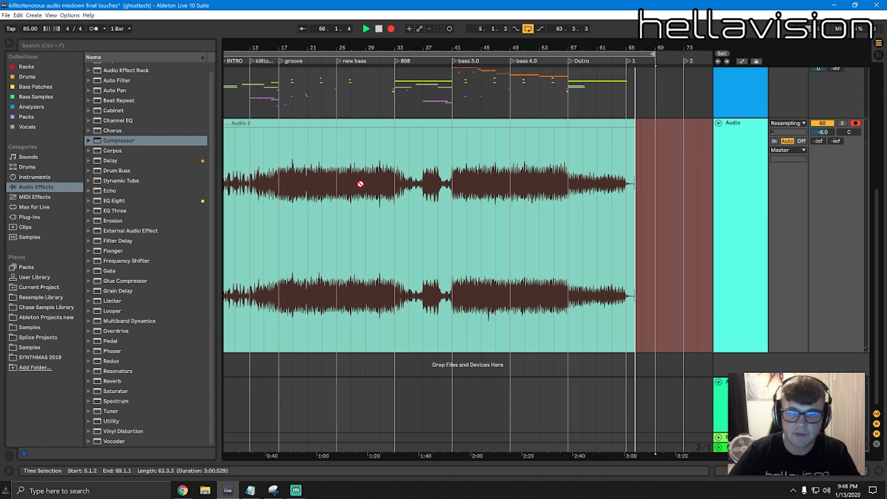
key(space)
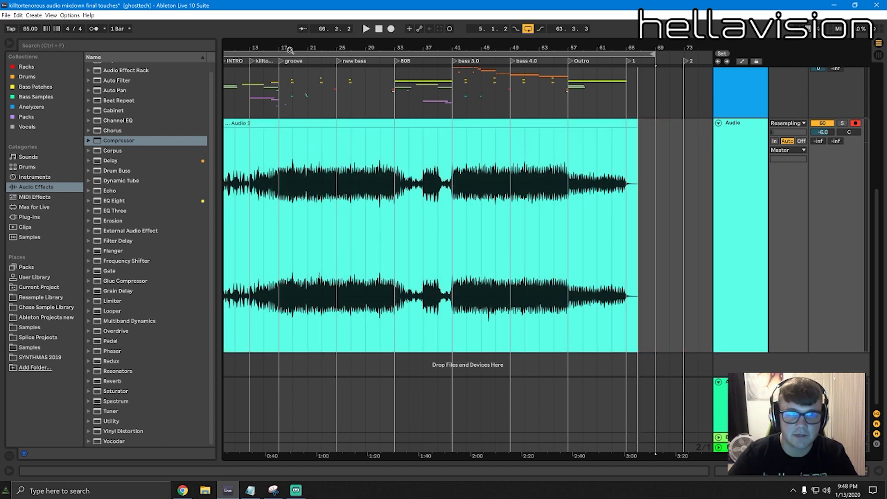
Examine and audition the loud peak at 18.4.4, just before bar 19, in the resampled waveform
drag(290, 49, 342, 157)
click(343, 171)
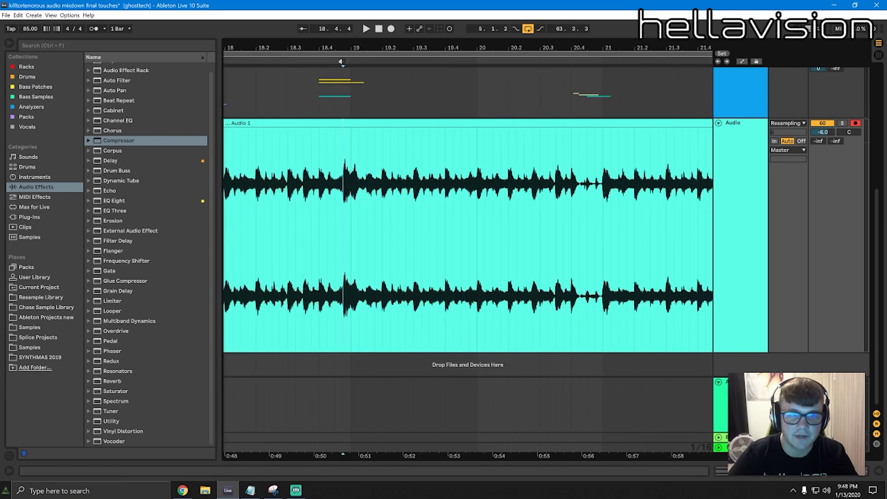
drag(341, 61, 376, 158)
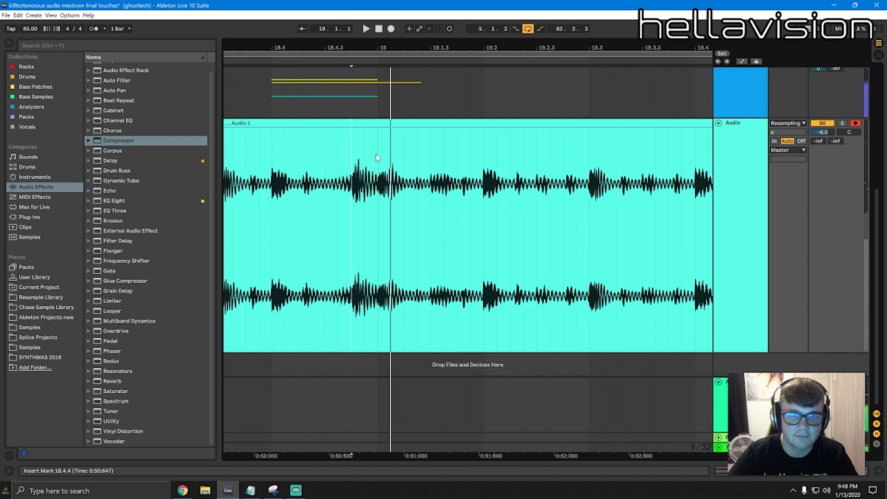
Unfold the Drop Bass group and its Main Bass track to show the frozen Serum clips around bar 19
scroll(376, 158, up, 4)
click(720, 146)
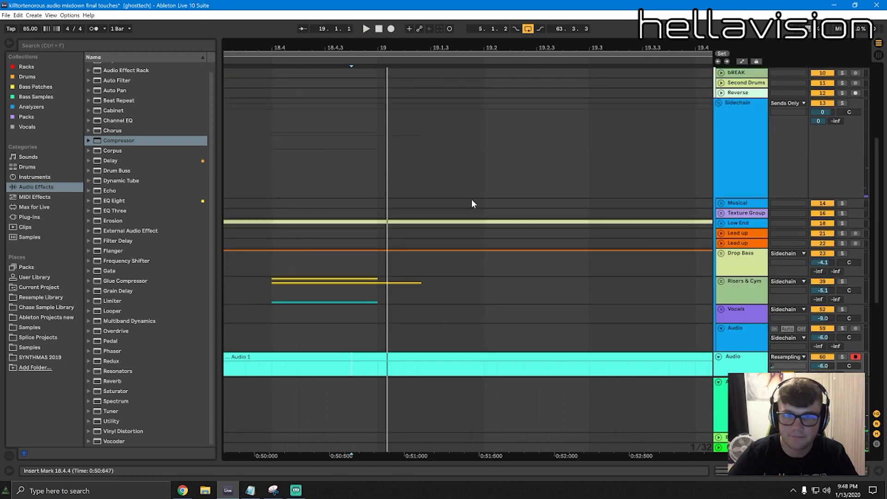
scroll(705, 196, down, 4)
click(721, 139)
click(721, 139)
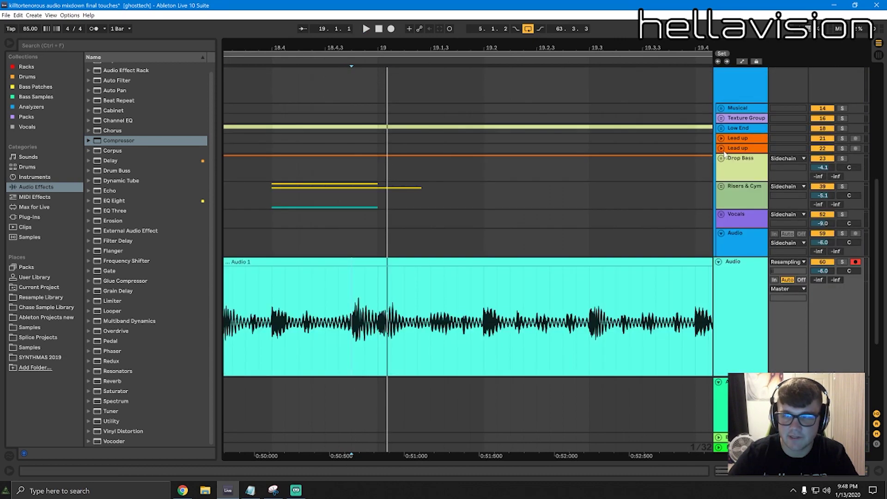
click(722, 159)
scroll(735, 130, down, 2)
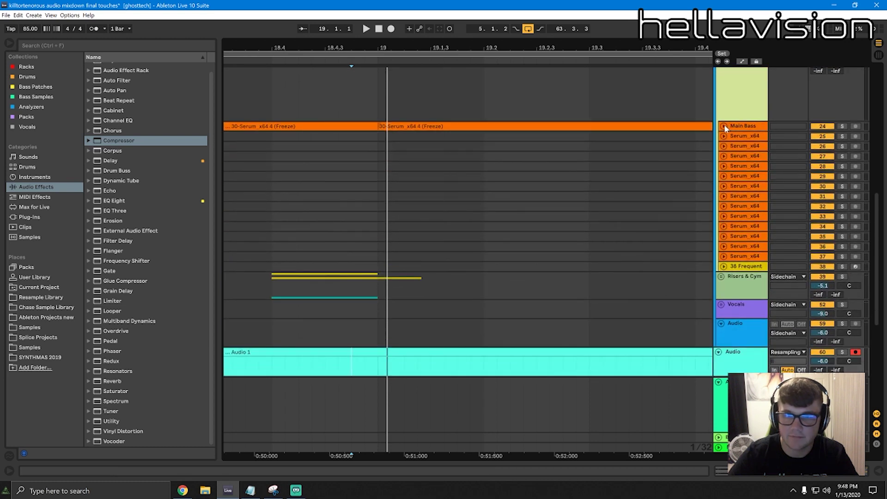
scroll(725, 128, down, 1)
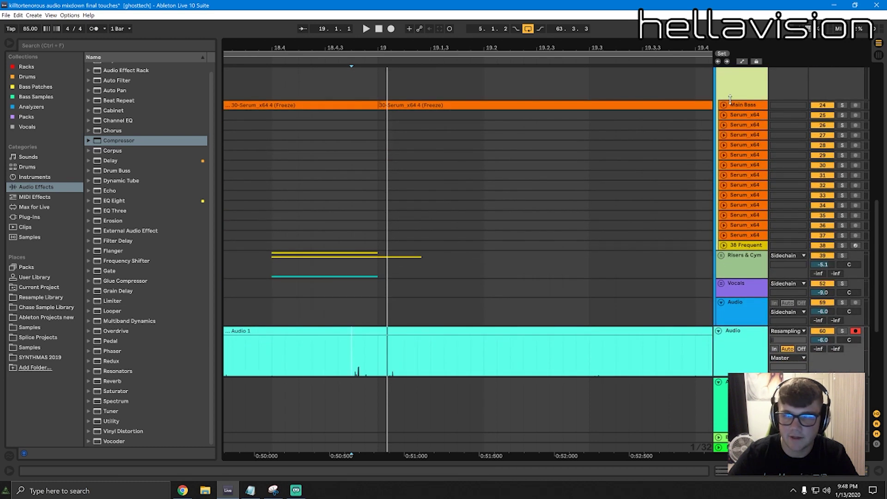
click(723, 104)
Audition the Main Bass clip before bar 19 and split it at 18.4.3
click(312, 143)
key(space)
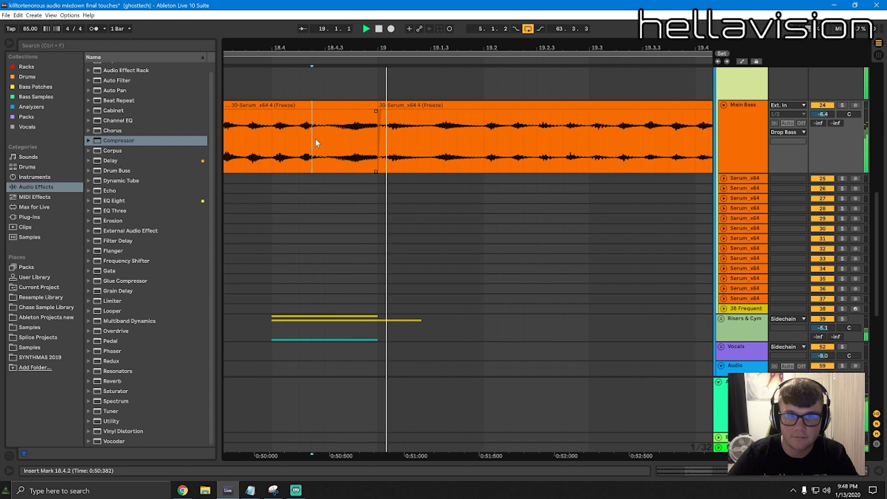
click(325, 137)
key(space)
key(ctrl+e)
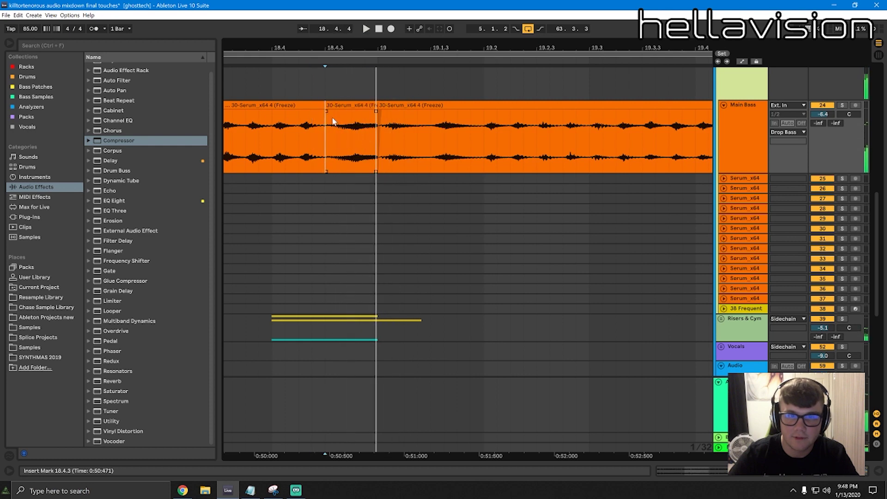
Lower the gain of the Main Bass piece between 18.4.3 and bar 19 to -0.27 dB and audition it
double_click(334, 132)
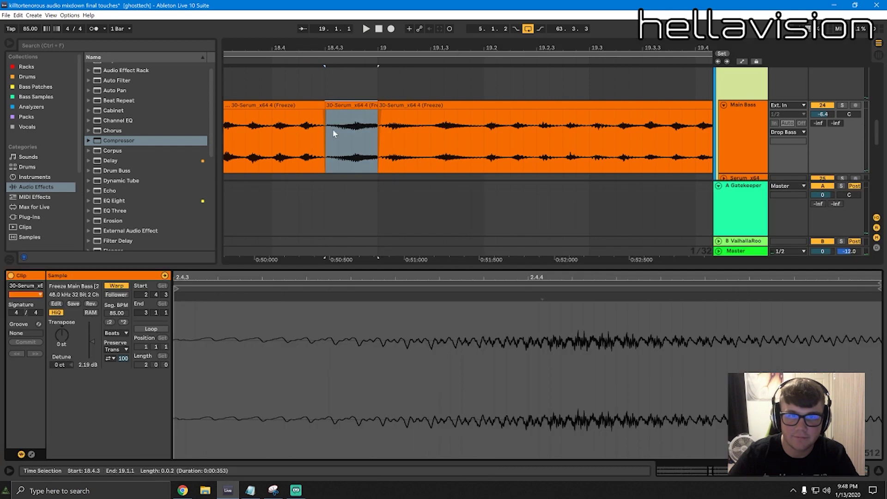
drag(93, 337, 92, 340)
key(space)
key(space)
key(space)
key(space)
key(space)
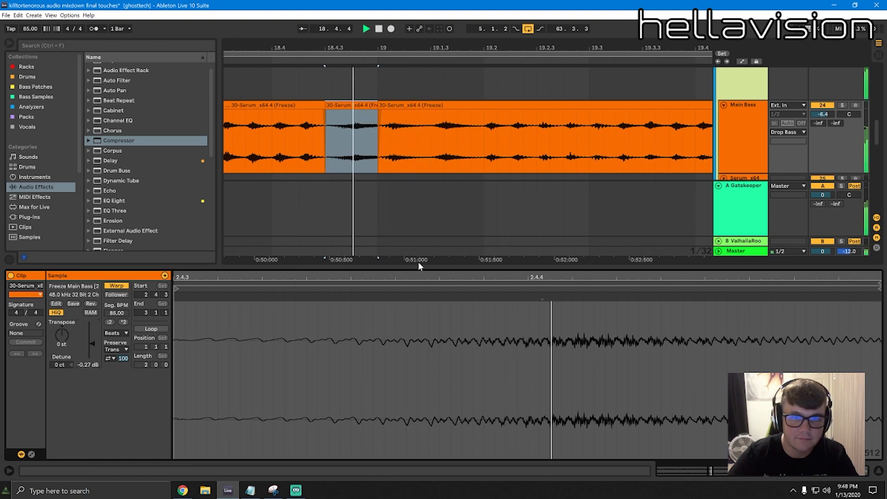
key(space)
key(space)
click(411, 267)
key(space)
key(space)
Set the gain of the Main Bass piece at 18.4.3 to -1.02 dB and play it back
double_click(352, 104)
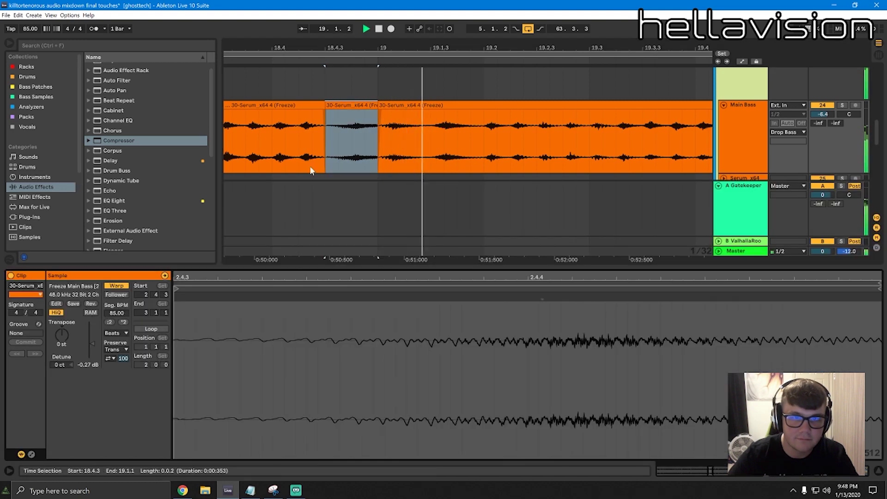
key(space)
key(space)
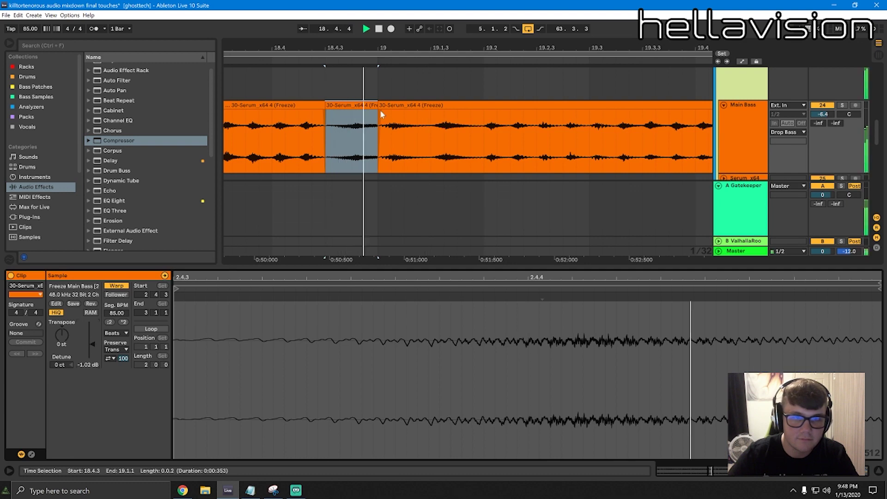
key(space)
Examine the resampled waveform across the killtortenorous, groove and new bass sections for peaks that stand out
drag(387, 48, 387, 14)
click(416, 267)
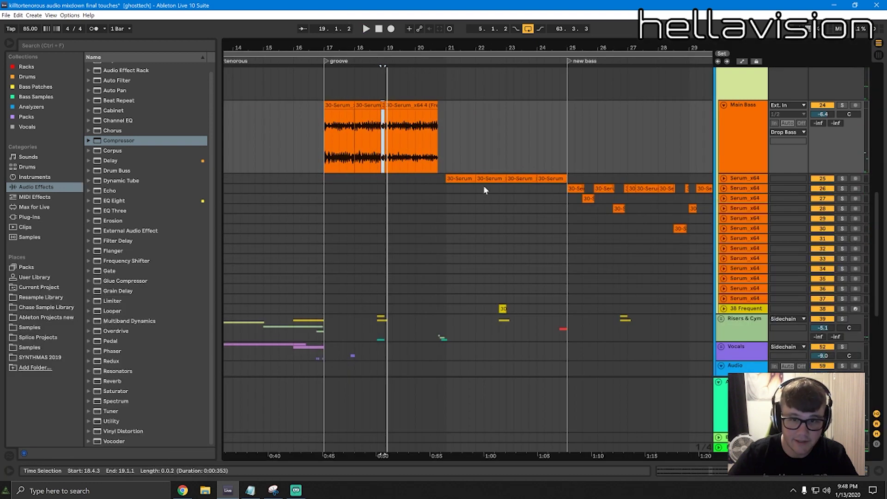
scroll(485, 190, down, 6)
click(372, 257)
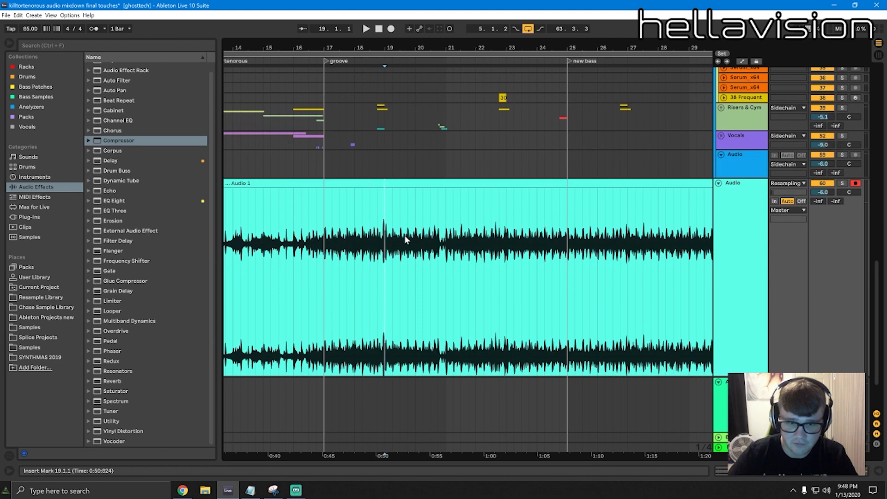
drag(393, 248, 380, 242)
click(584, 261)
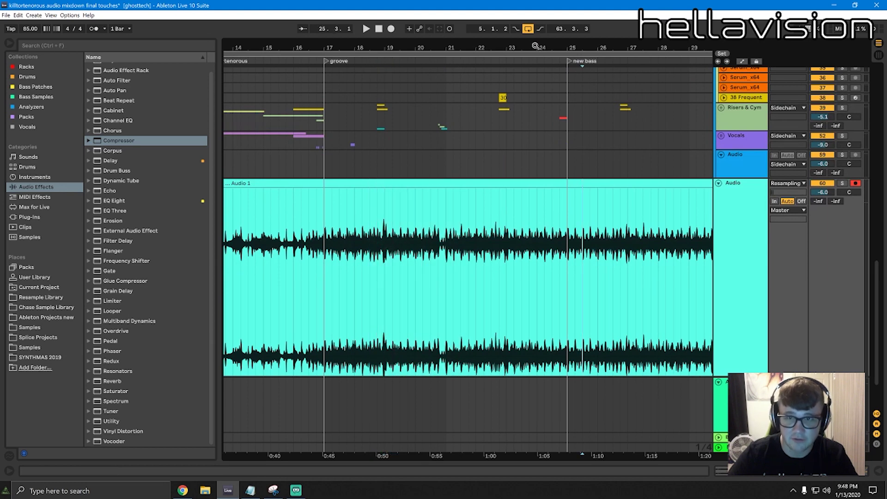
drag(535, 46, 598, 44)
click(401, 232)
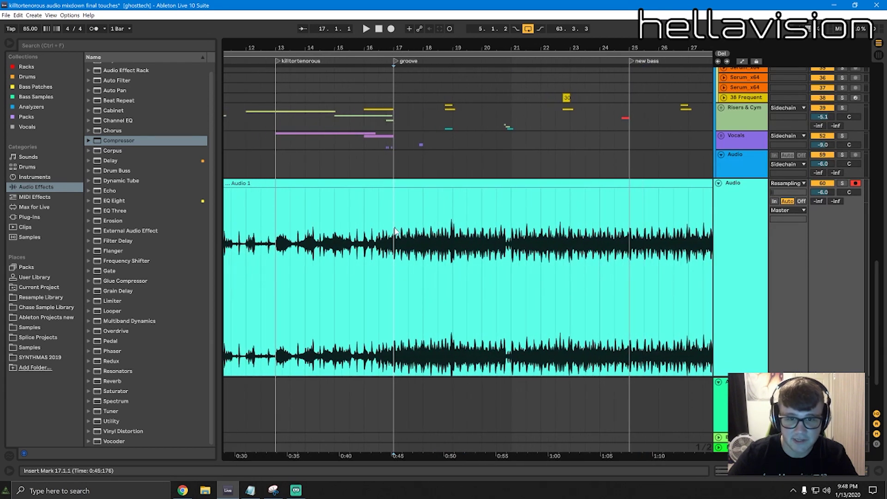
click(452, 230)
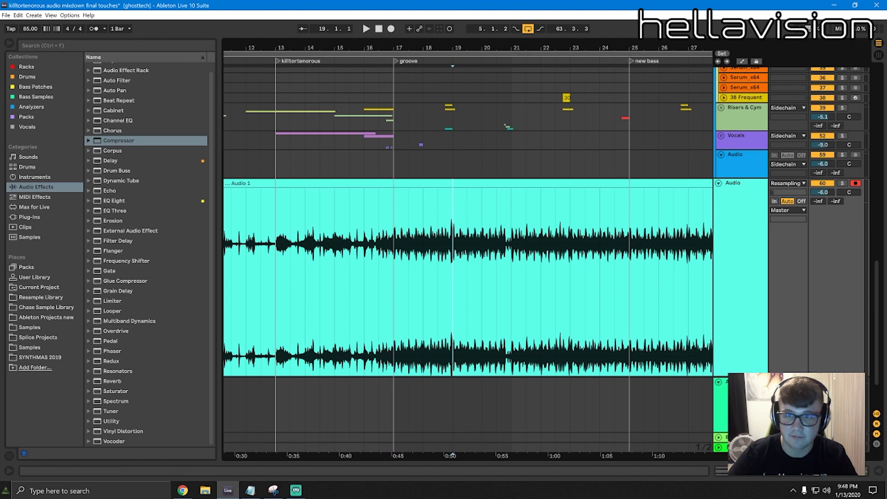
Locate the peak just before bar 31 in the resampled waveform and unfold Serum_x64 track 26 in the Drop Bass group
drag(597, 50, 440, 49)
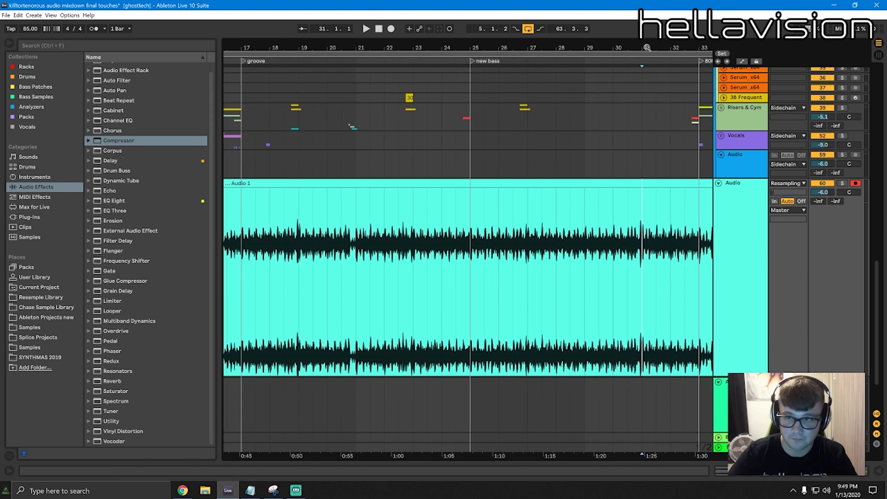
drag(647, 48, 541, 238)
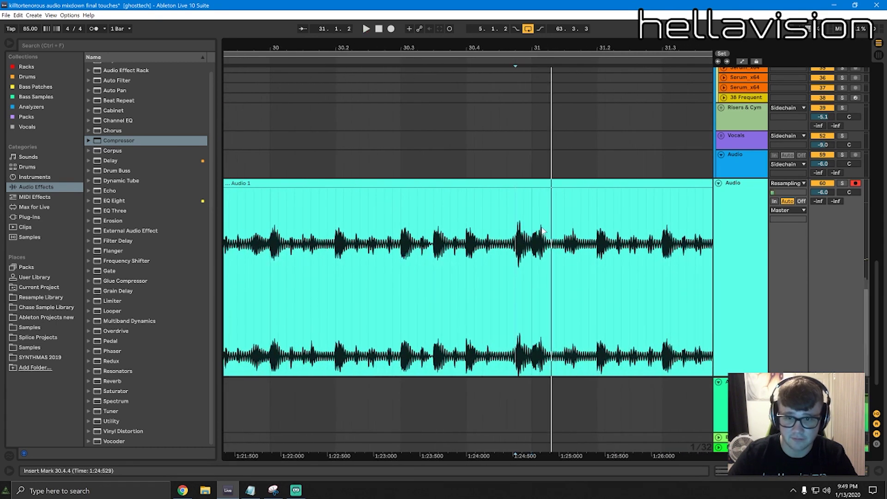
scroll(521, 200, up, 6)
click(724, 188)
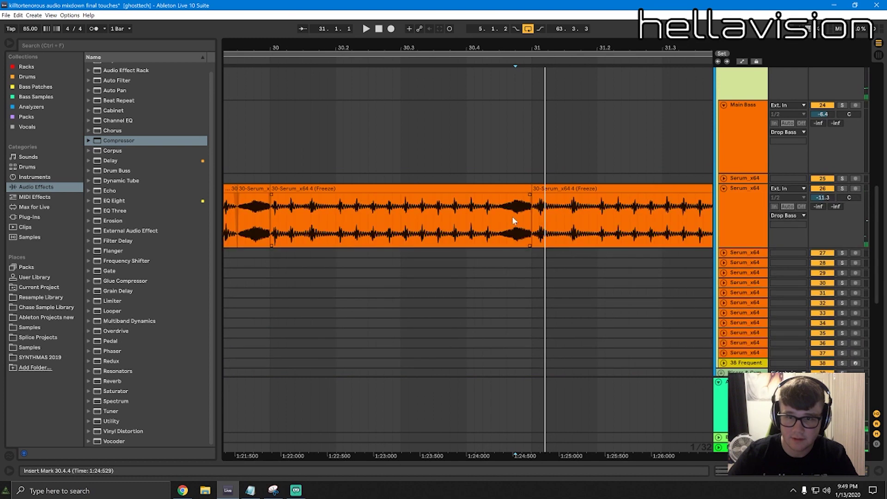
Split the track 26 Serum clip at 30.4.3 and lower the gain of the piece up to bar 31 to -2.50 dB
click(512, 217)
key(space)
click(499, 215)
key(ctrl+e)
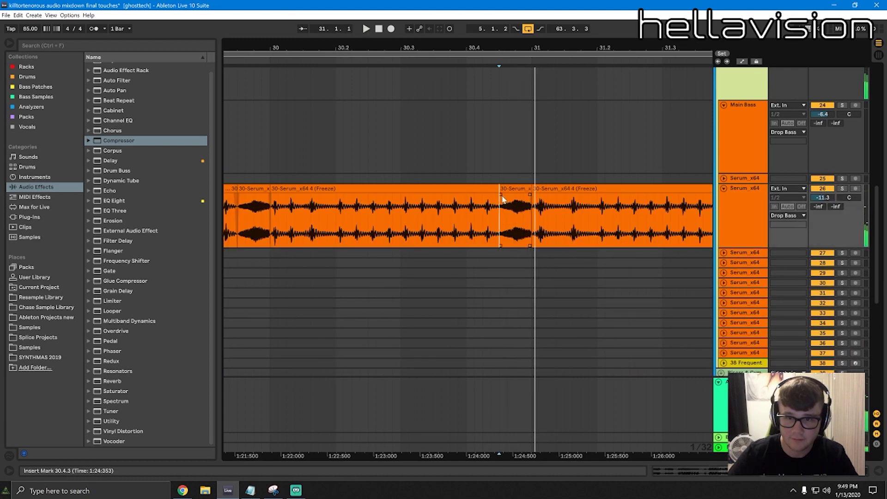
double_click(530, 200)
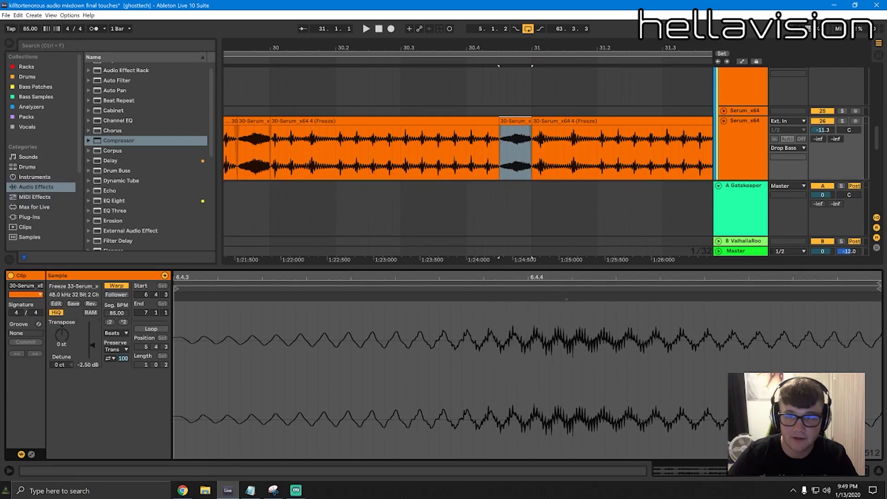
Split the next Serum clip on track 26 at 31.4.3, just before bar 32
drag(509, 48, 472, 57)
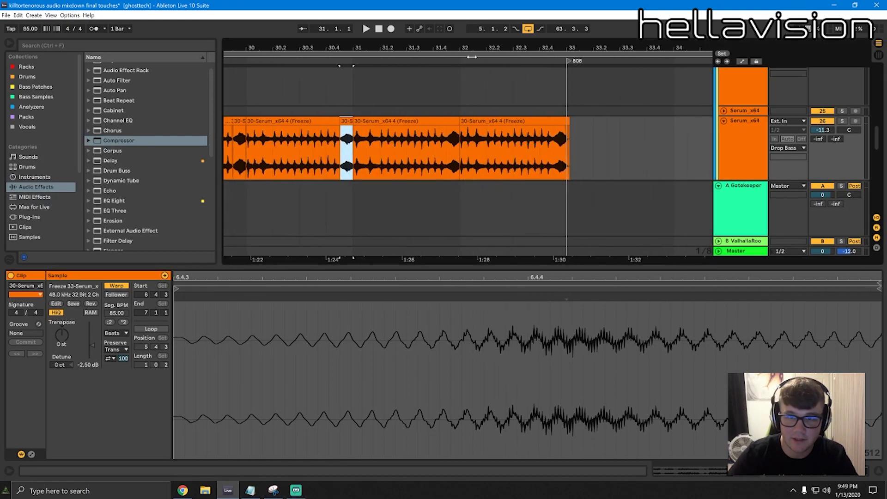
click(446, 159)
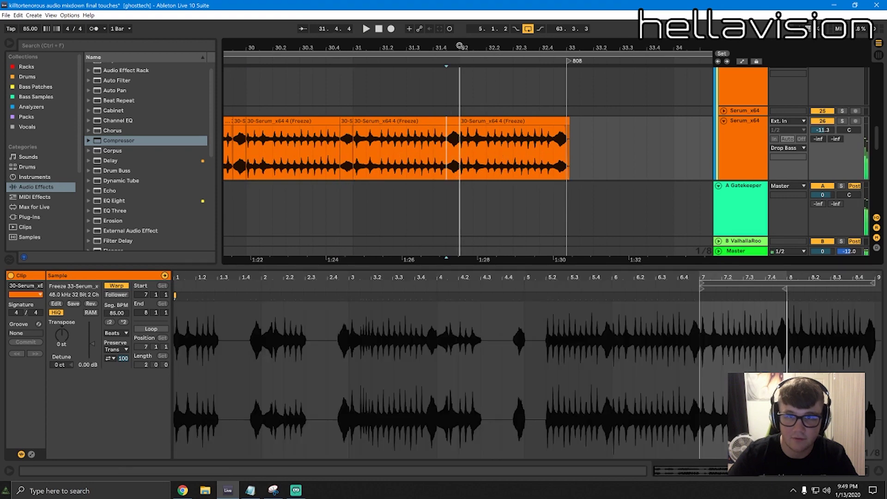
key(ctrl+a)
scroll(450, 80, up, 5)
click(358, 149)
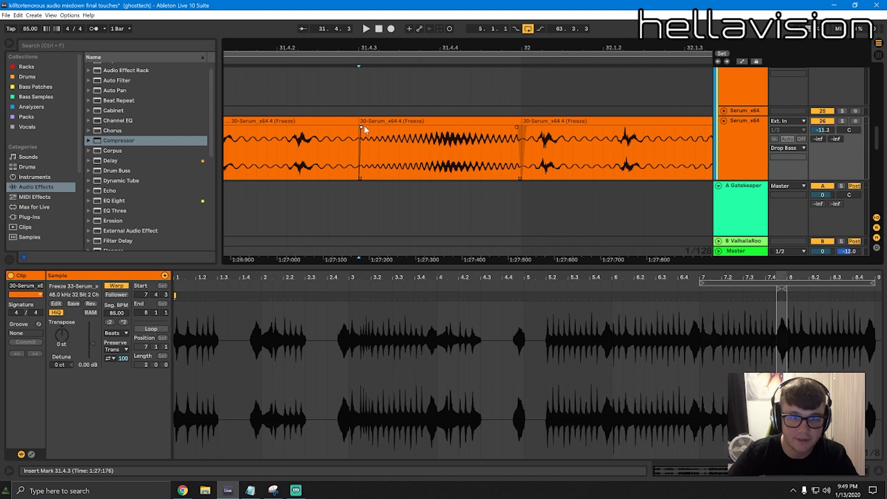
Lower the gain of the Serum piece between 31.4.3 and bar 32 to -2.31 dB and audition the change
click(461, 125)
click(463, 124)
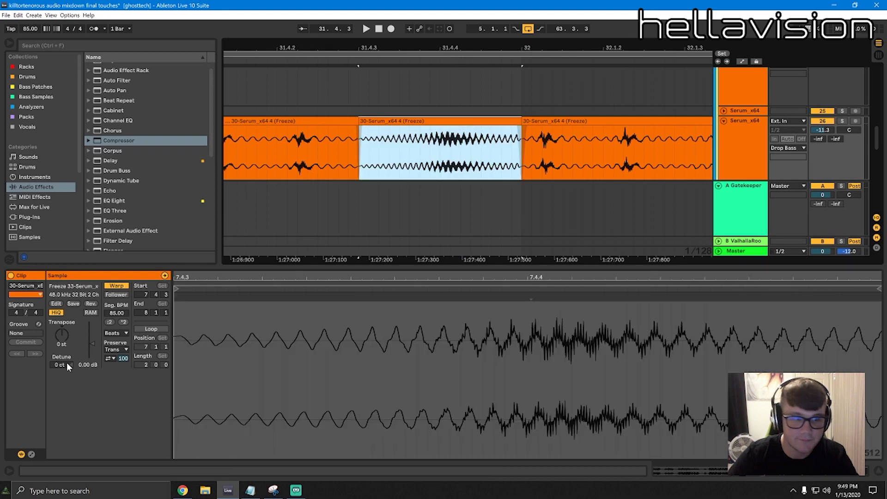
drag(87, 342, 91, 345)
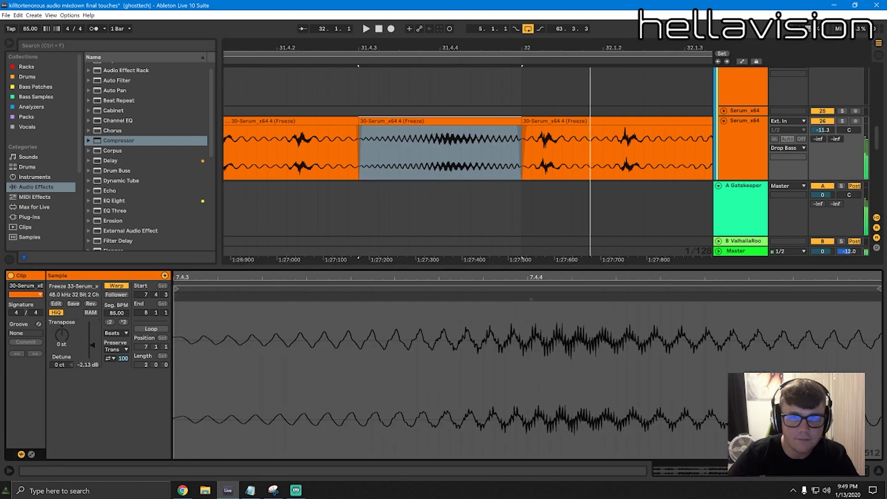
key(space)
key(space)
key(space)
key(space)
key(space)
drag(412, 47, 470, 51)
key(space)
key(space)
key(space)
key(space)
key(space)
key(space)
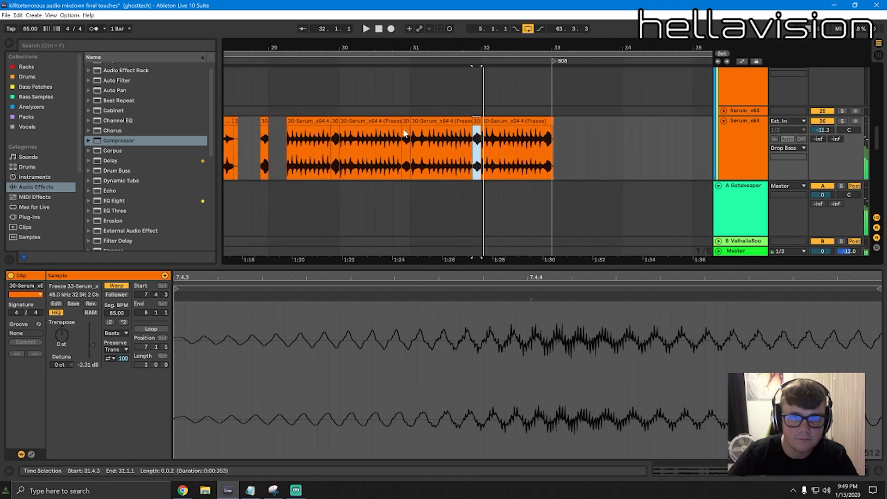
Split the last Serum clip on track 26 at 32.4.3, just before bar 33
click(408, 121)
click(483, 121)
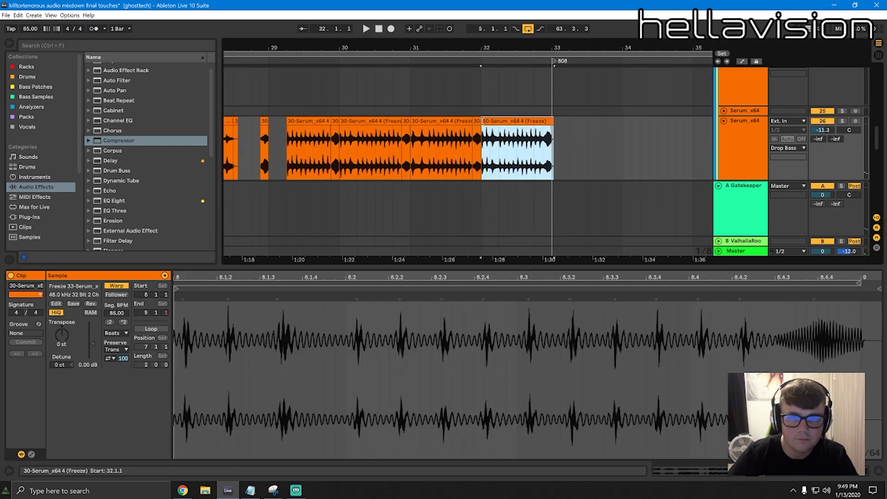
click(478, 121)
click(90, 352)
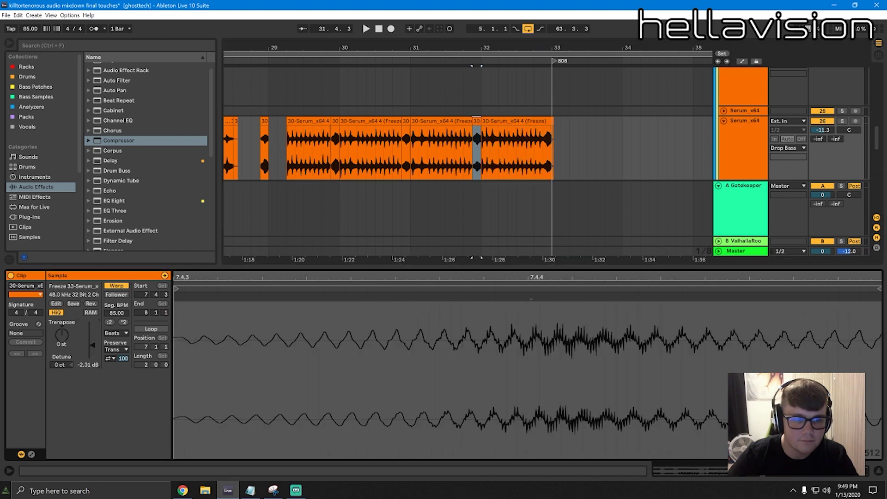
click(541, 160)
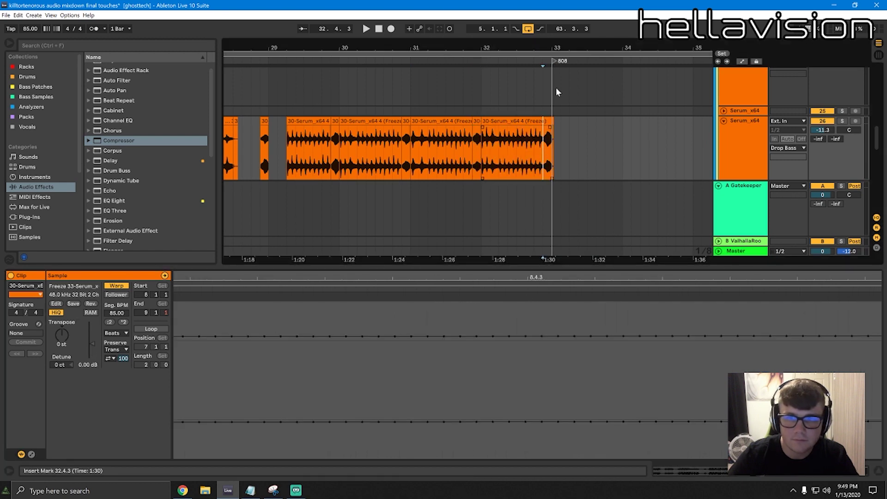
key(ctrl+e)
Lower the gain of the final Serum piece on track 26, starting at 32.4.3, to -1.95 dB
drag(553, 48, 554, 101)
click(508, 121)
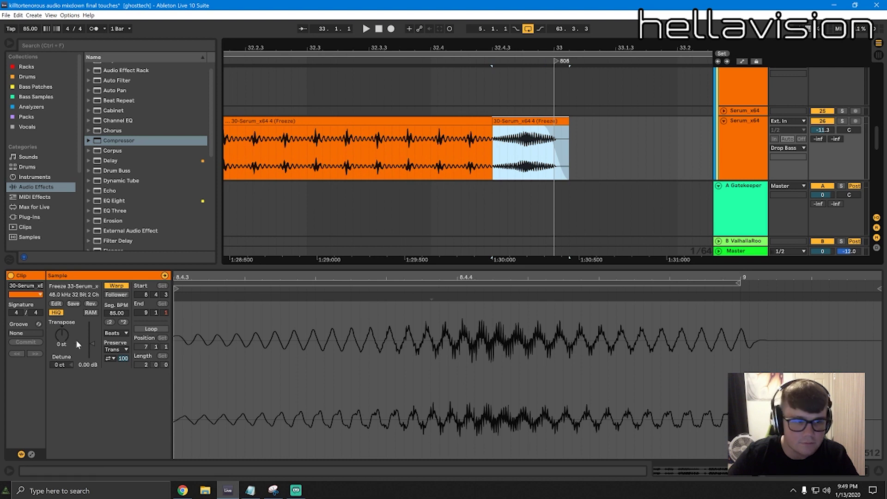
click(90, 343)
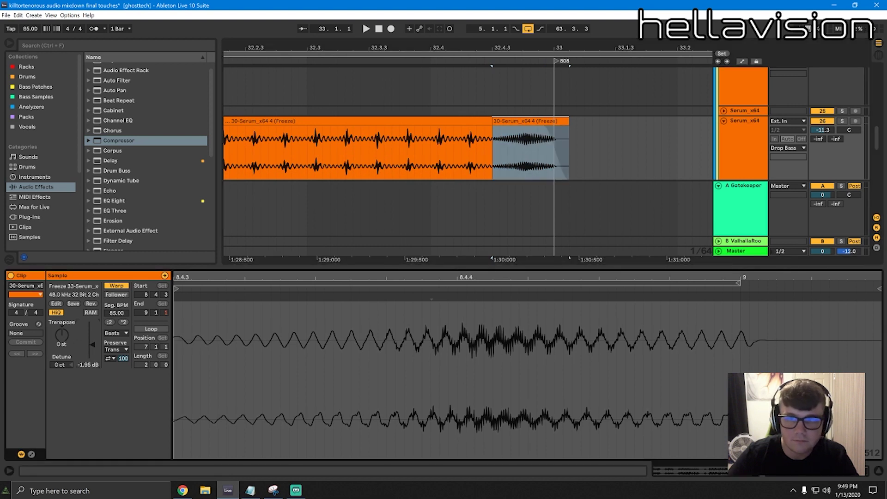
click(491, 129)
Hide the clip detail view and fold Serum_x64 track 26, the Main Bass track and the Drop Bass group
drag(498, 48, 498, 4)
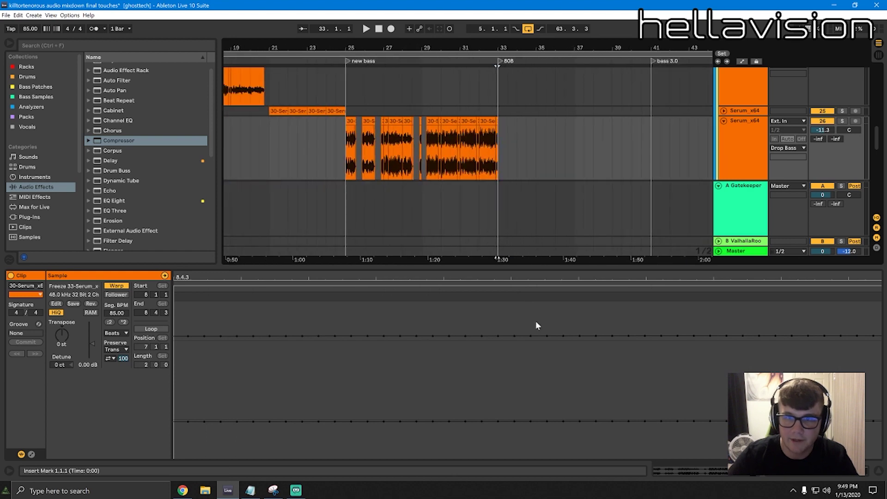
key(ctrl+alt+l)
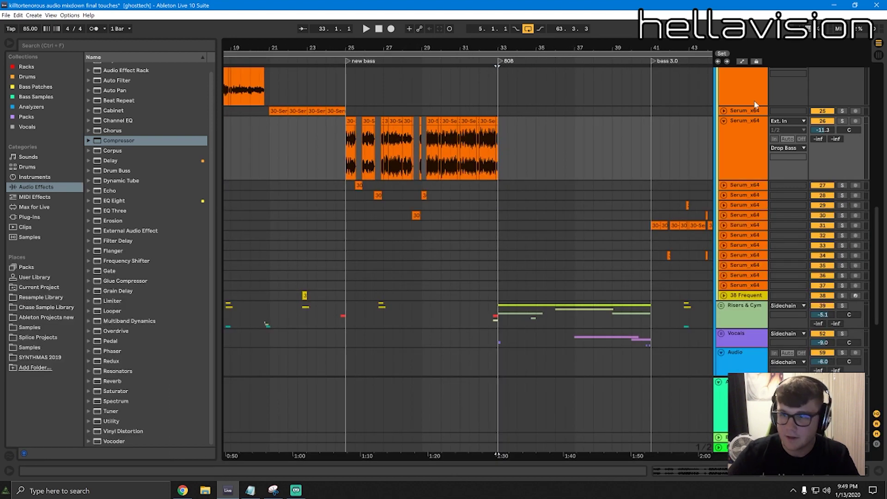
click(723, 120)
scroll(731, 129, up, 6)
click(723, 164)
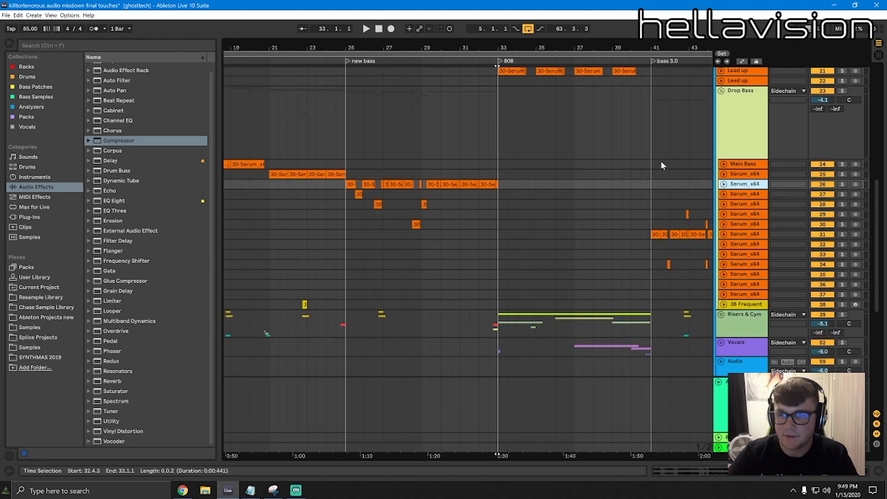
click(613, 173)
click(721, 90)
scroll(719, 158, up, 5)
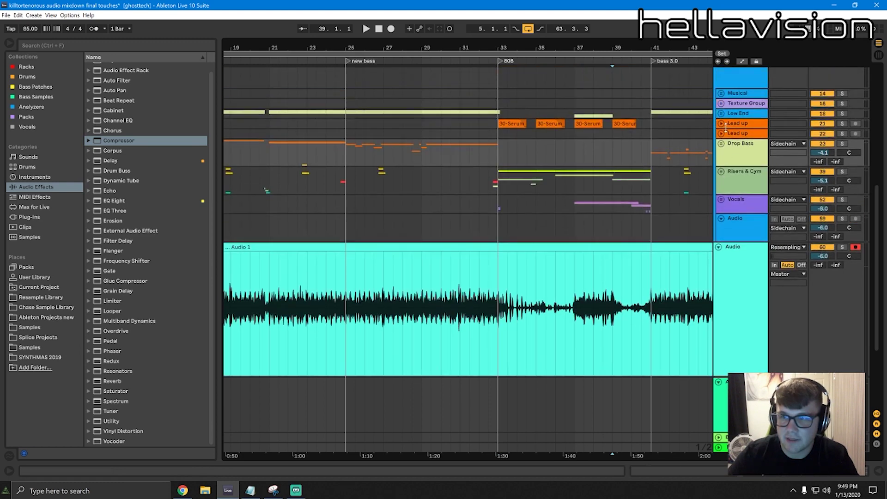
Review the whole song's resampled waveform and reduce the height of the resampling Audio track
drag(422, 48, 422, 21)
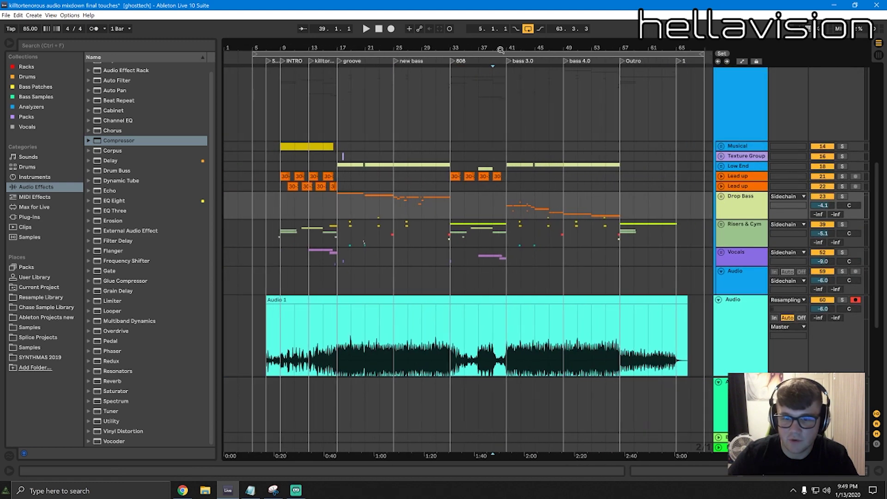
scroll(576, 291, down, 4)
click(604, 303)
click(634, 297)
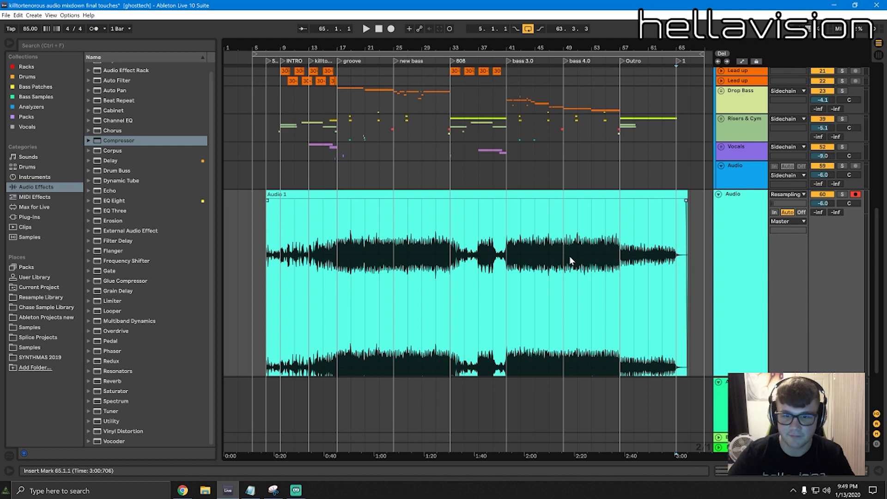
scroll(563, 257, down, 3)
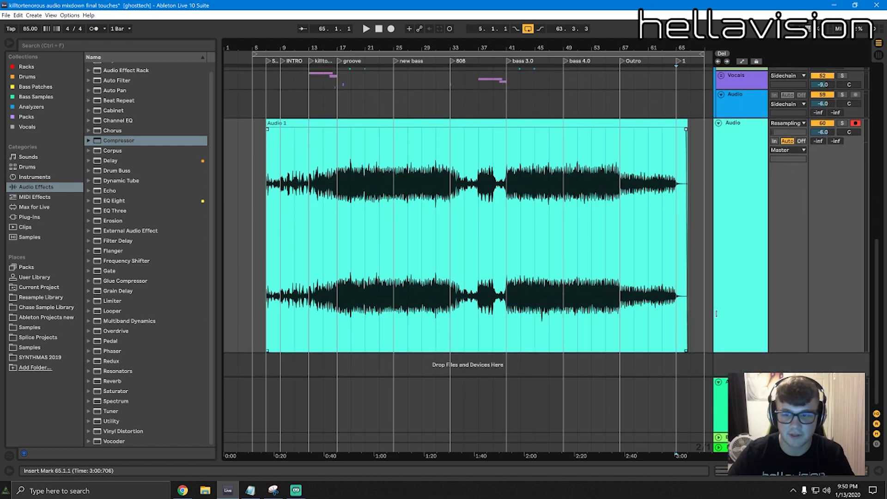
mouse_move(729, 352)
mouse_down()
mouse_move(727, 200)
mouse_move(724, 218)
mouse_move(755, 279)
mouse_up()
click(605, 209)
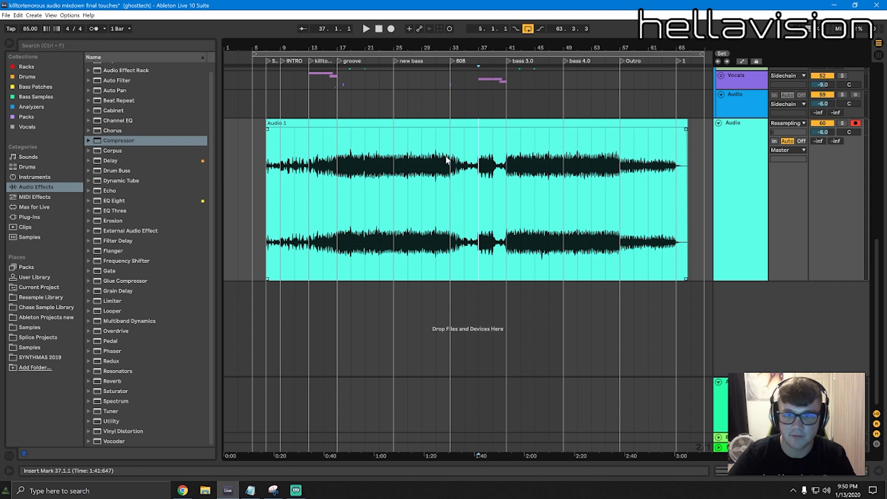
Collapse the Sidechain and Drums groups and fold the Gatekeeper and resampling Audio tracks
scroll(518, 212, up, 10)
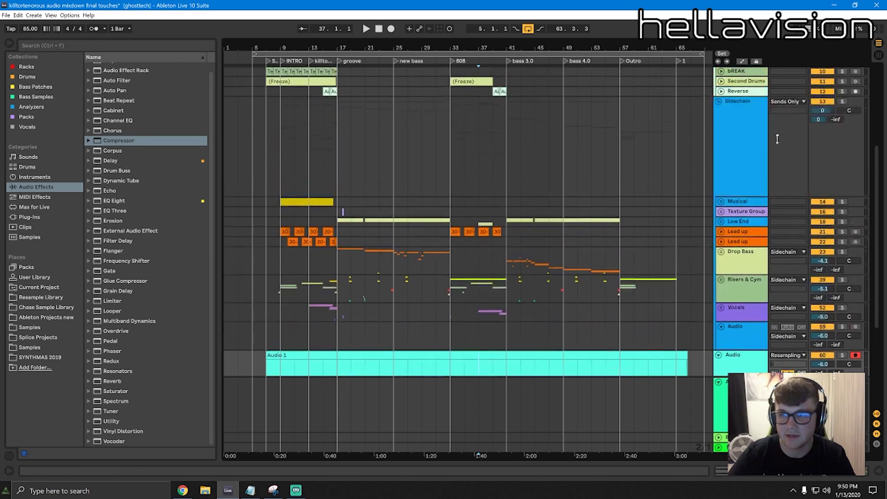
click(718, 102)
scroll(691, 148, up, 6)
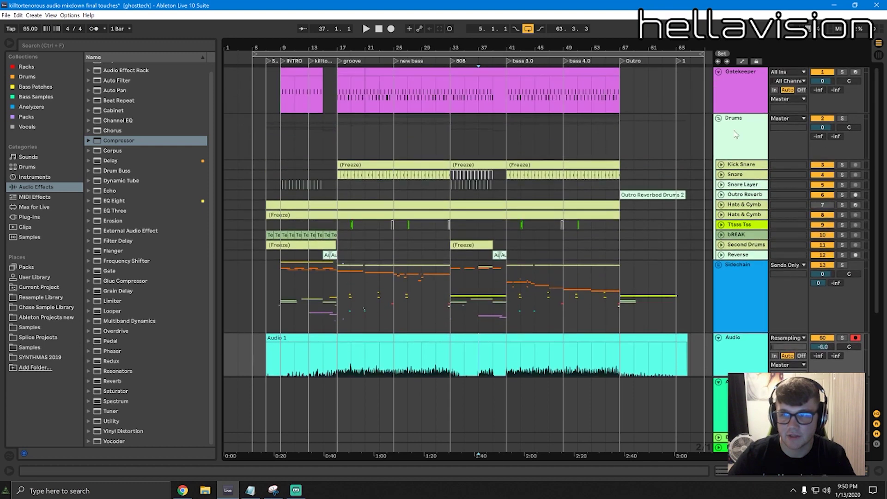
click(718, 119)
click(690, 86)
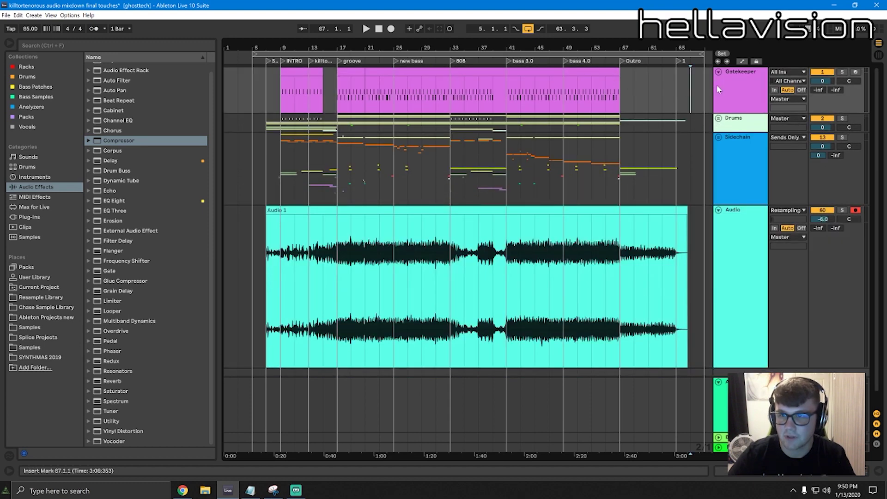
click(718, 72)
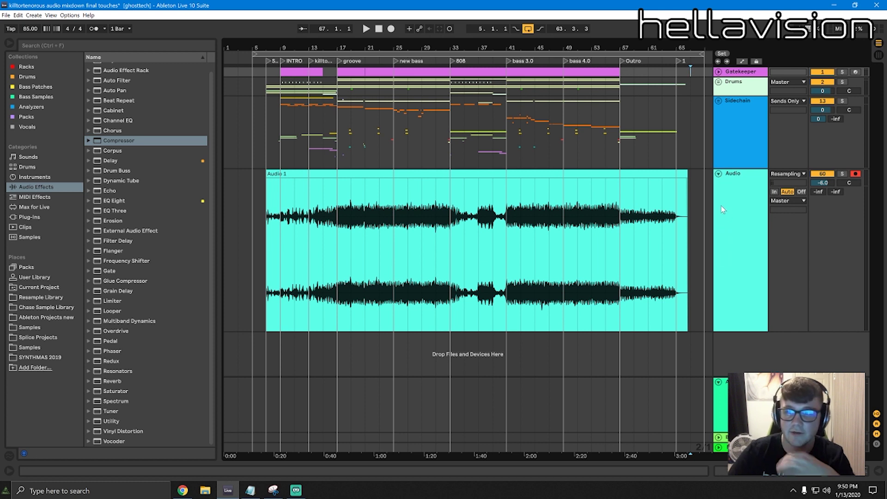
click(719, 174)
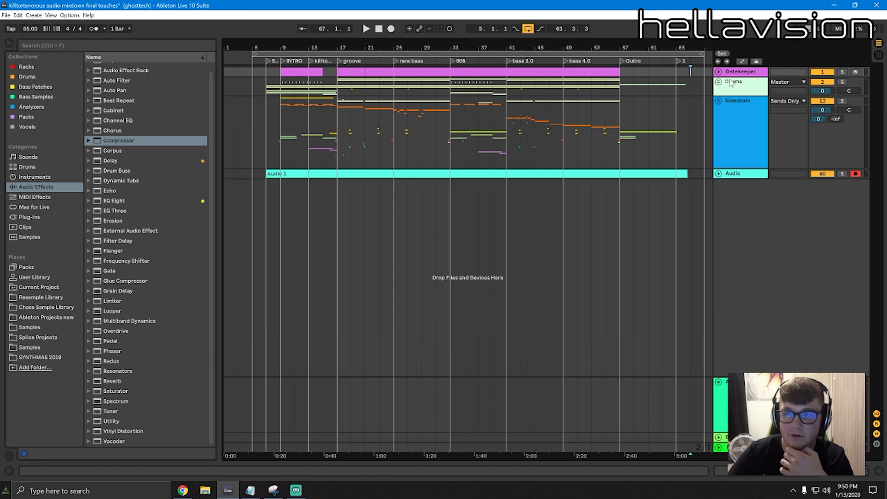